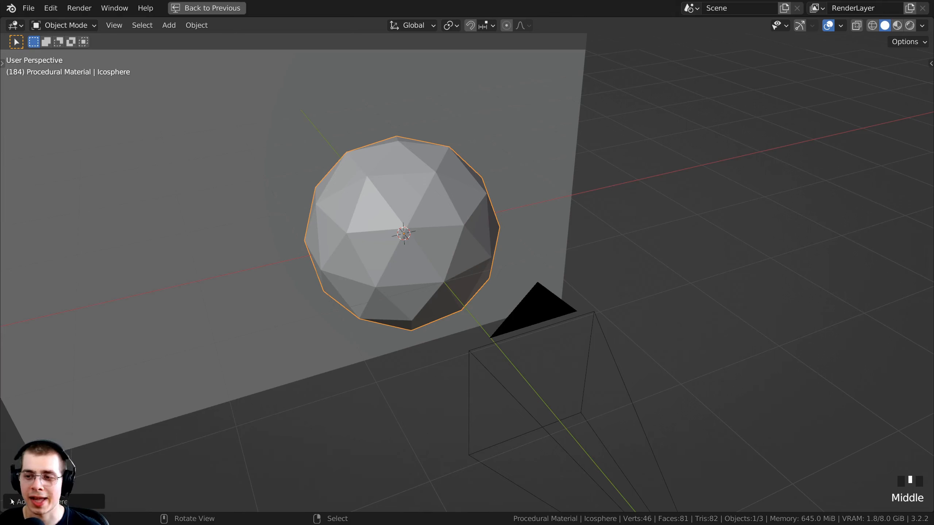
# - Set the newly added ico sphere's subdivisions to 6
pyautogui.click(41, 501)
pyautogui.hotkey('shift', 'a')
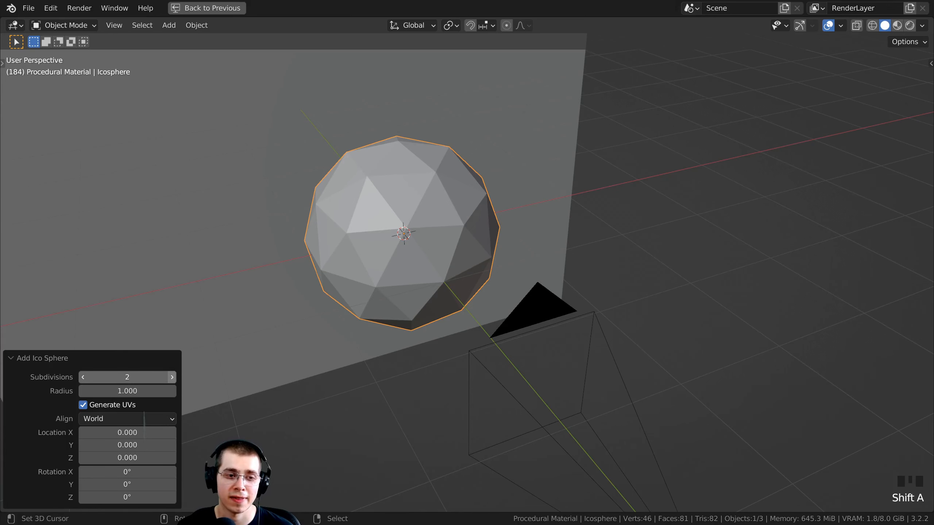
pyautogui.click(172, 377)
pyautogui.click(171, 378)
pyautogui.click(171, 378)
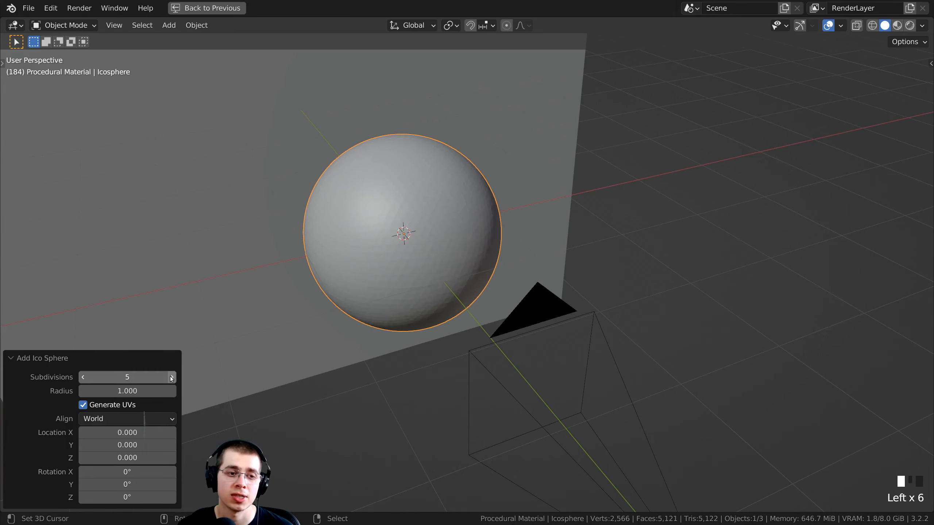
pyautogui.click(172, 377)
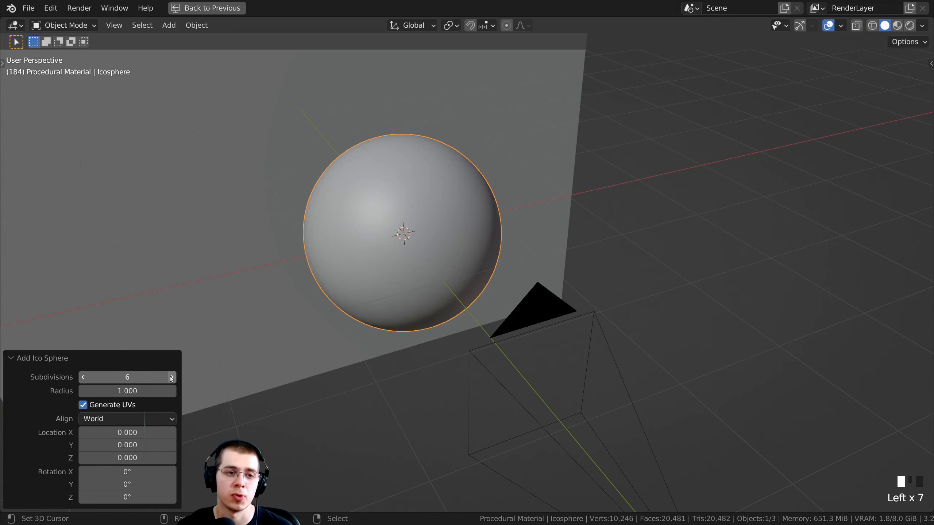
pyautogui.scroll(3, 221, 349)
pyautogui.keyDown('shift'); pyautogui.moveTo(207, 231); pyautogui.dragTo(293, 326, button='middle'); pyautogui.keyUp('shift')
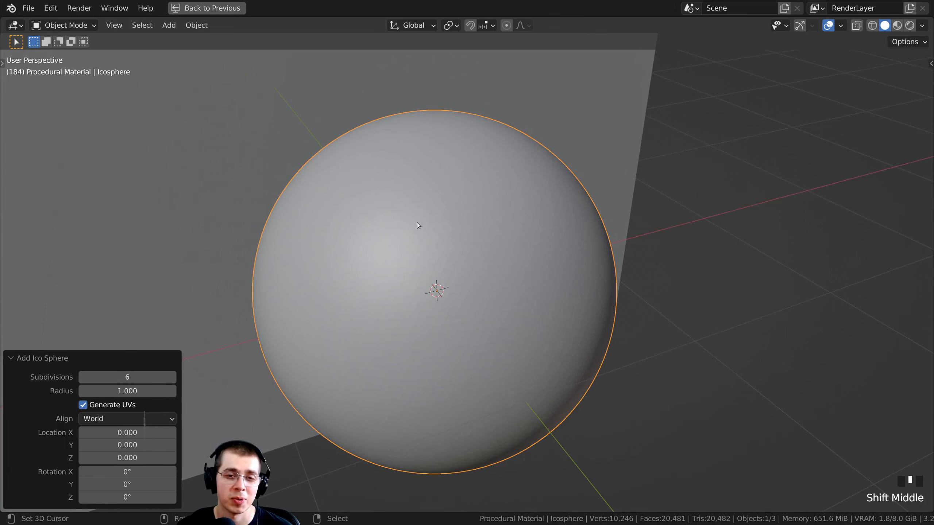
pyautogui.scroll(3, 418, 225)
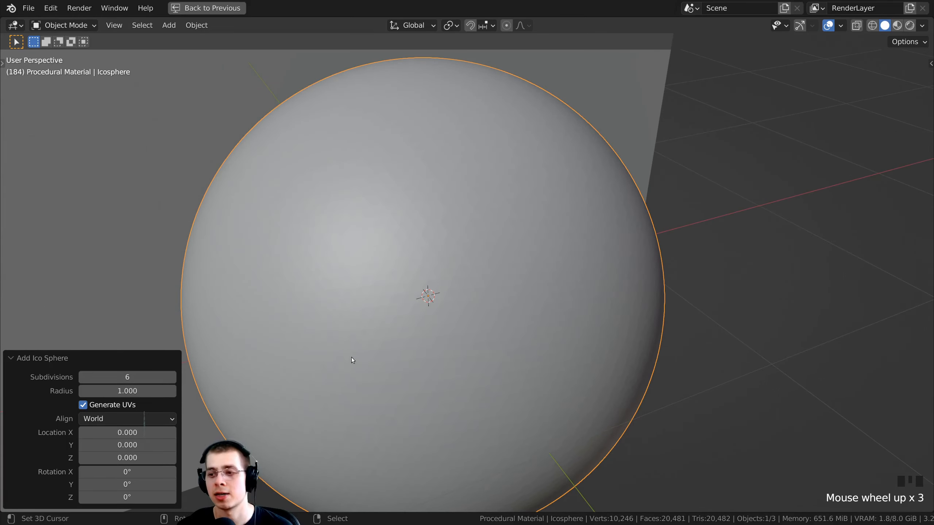
pyautogui.scroll(-4, 353, 359)
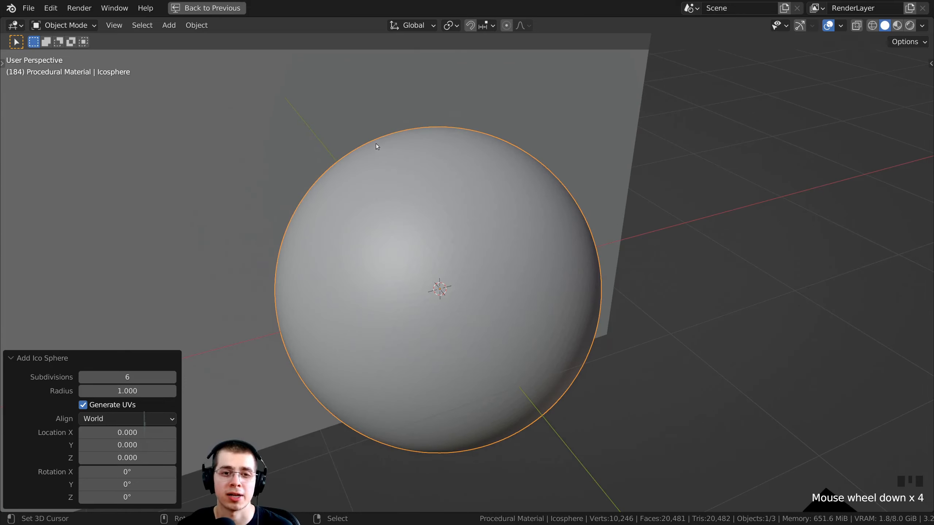
# - Apply Shade Smooth to the ico sphere
pyautogui.moveTo(375, 143); pyautogui.dragTo(525, 153, button='middle')
pyautogui.scroll(-2, 525, 154)
pyautogui.press('w')
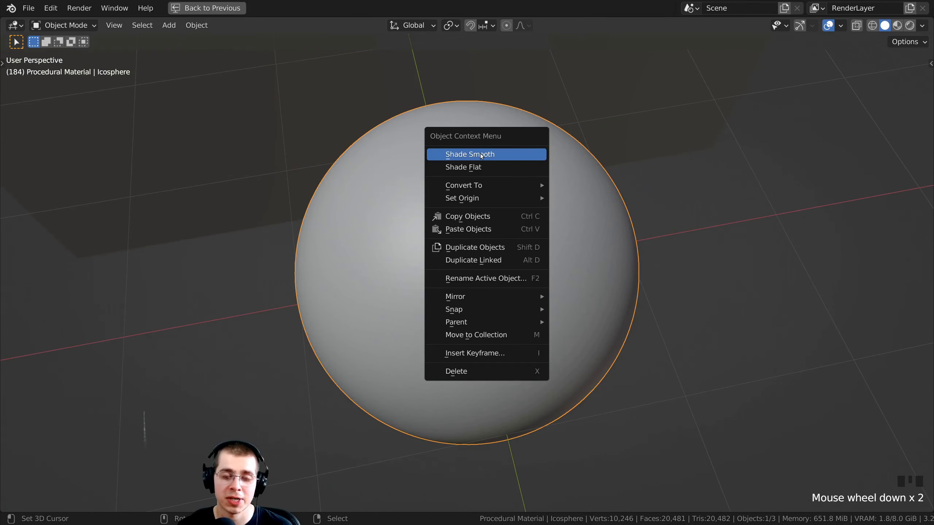
pyautogui.click(482, 155)
pyautogui.moveTo(432, 334); pyautogui.dragTo(422, 247, button='middle')
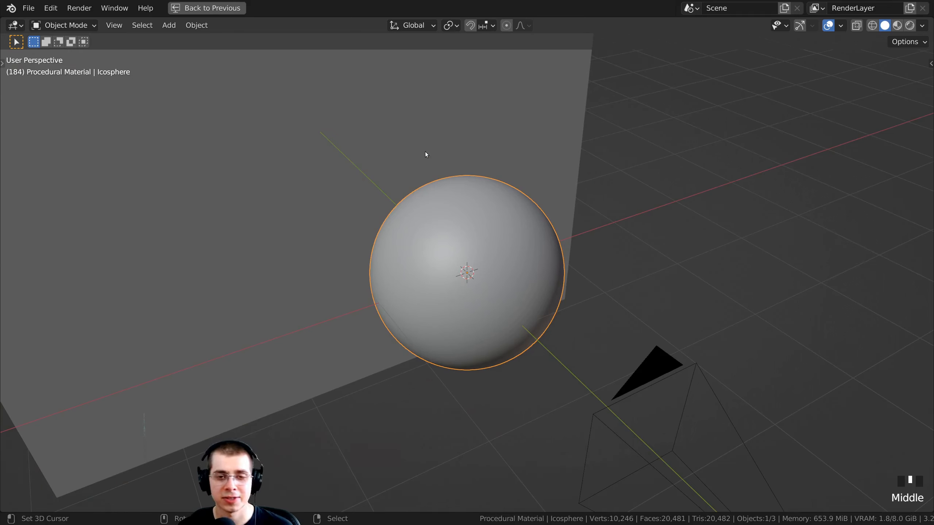
# - Add a Sun light to the scene
pyautogui.hotkey('shift', 'a')
pyautogui.moveTo(426, 152)
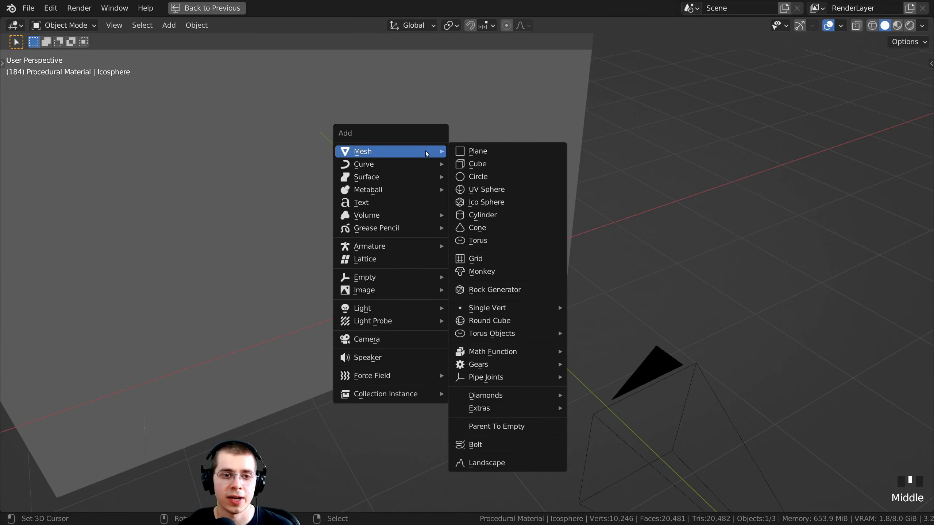
pyautogui.moveTo(390, 316)
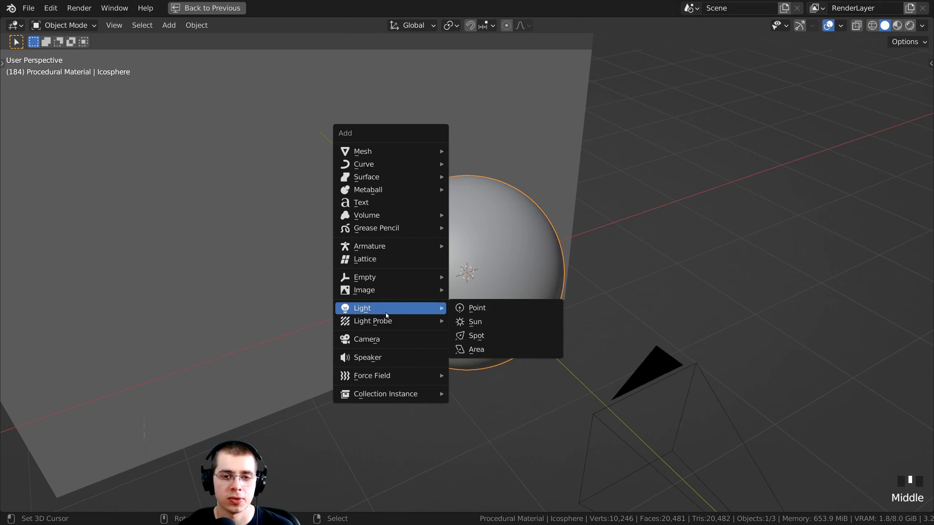
pyautogui.click(489, 324)
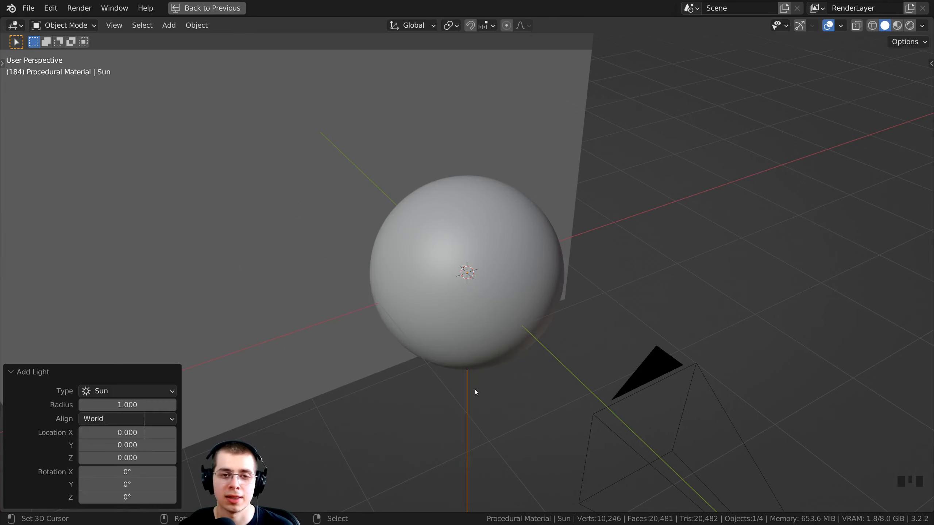
# - Move the sun light up and out to the side of the sphere, and rotate it to shine diagonally toward the sphere
pyautogui.moveTo(474, 390); pyautogui.dragTo(428, 356, button='middle')
pyautogui.press('g')
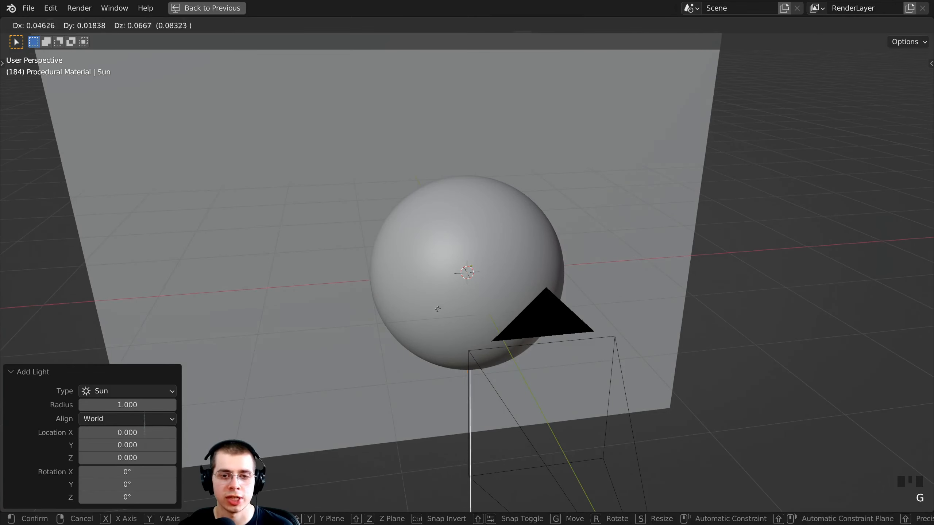
pyautogui.click(546, 208)
pyautogui.press('g')
pyautogui.moveTo(546, 208); pyautogui.dragTo(721, 320, button='middle')
pyautogui.click(658, 216)
pyautogui.press('r')
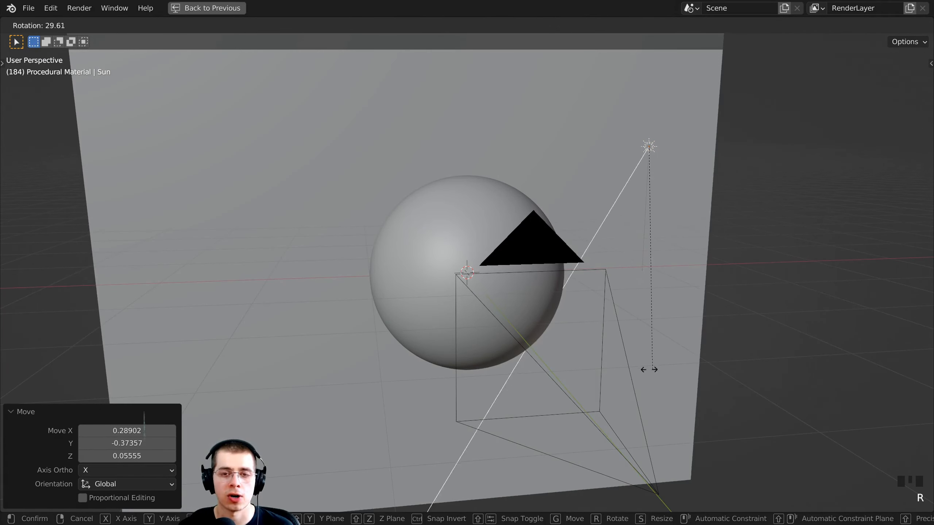
pyautogui.click(529, 376)
pyautogui.moveTo(529, 376)
pyautogui.mouseDown(button='middle')
pyautogui.moveTo(553, 364)
pyautogui.moveTo(502, 332)
pyautogui.moveTo(593, 371)
pyautogui.moveTo(500, 381)
pyautogui.moveTo(459, 312)
pyautogui.moveTo(474, 301)
pyautogui.mouseUp(button='middle')
pyautogui.press('g')
pyautogui.click(630, 388)
# - Leave the maximized viewport and set the sun light's strength to 6
pyautogui.hotkey('ctrl', 'space')
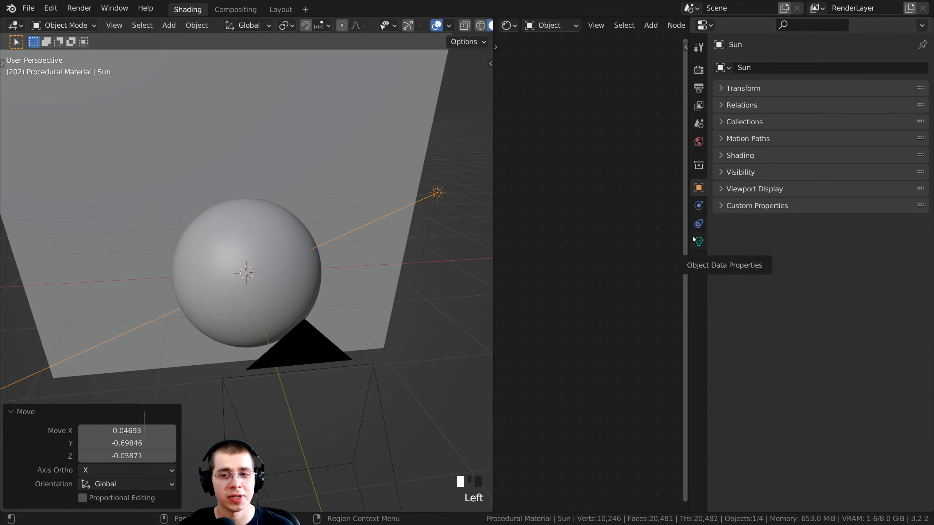
pyautogui.click(698, 242)
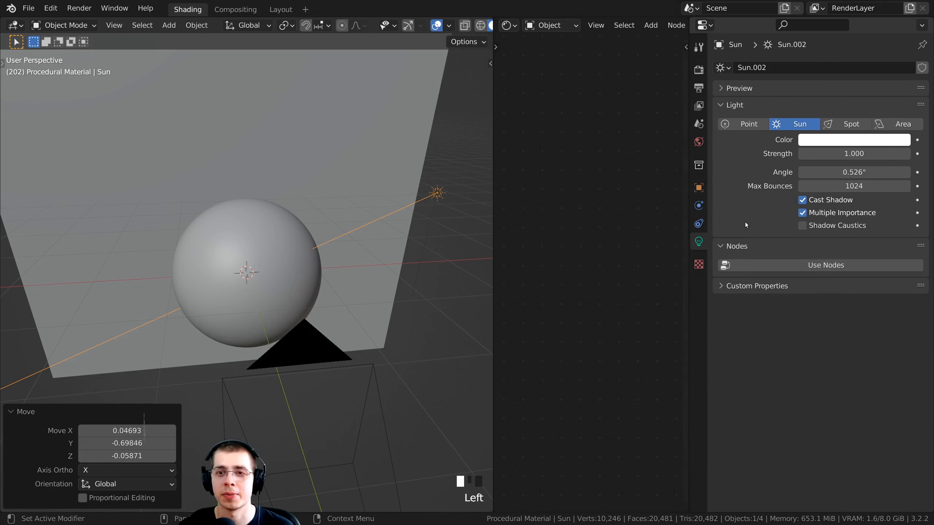
pyautogui.click(850, 153)
pyautogui.write('6')
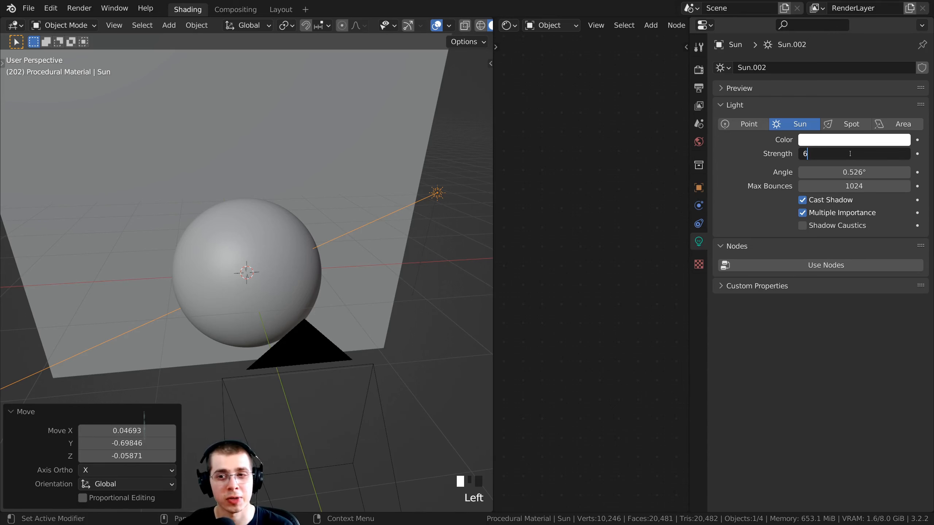
pyautogui.press('Return')
# - Switch the 3D viewport to Rendered shading and narrow it to give the node editor more width
pyautogui.press('z')
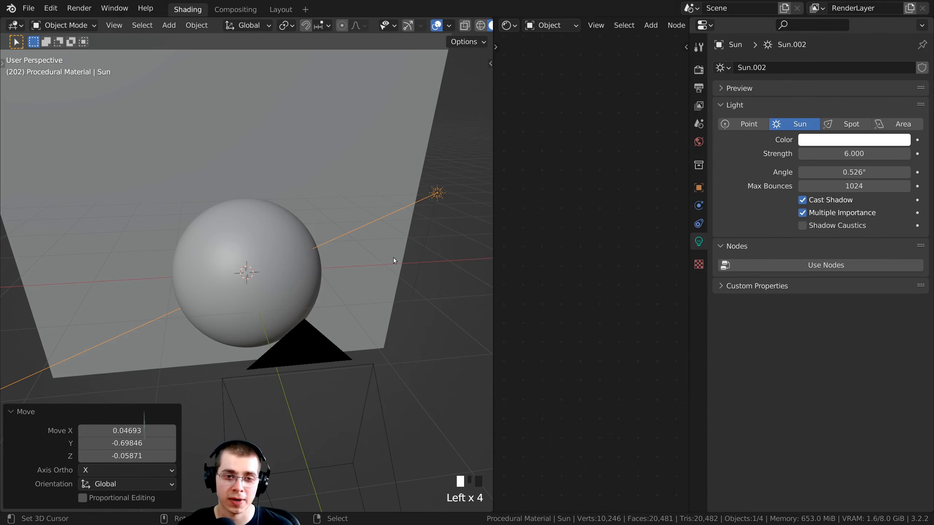
pyautogui.press('z')
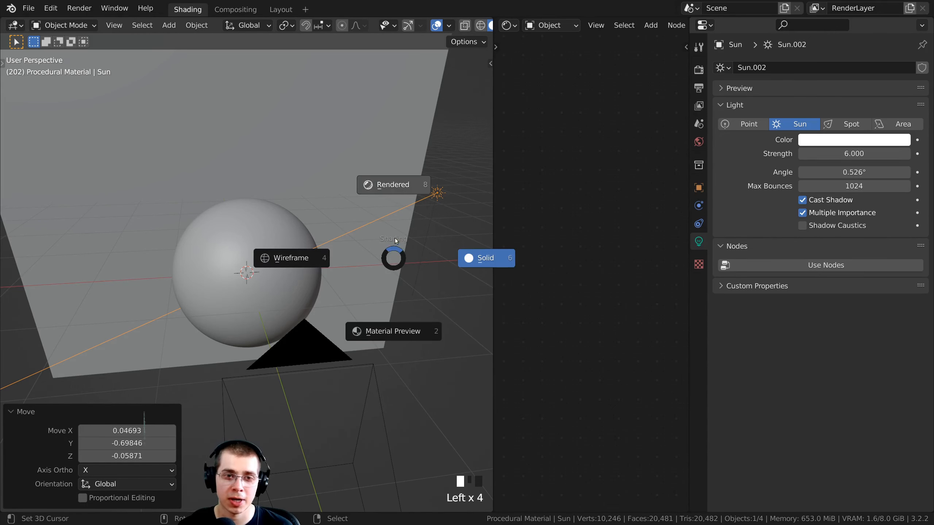
pyautogui.click(389, 185)
pyautogui.moveTo(494, 74); pyautogui.dragTo(288, 74)
pyautogui.moveTo(203, 370); pyautogui.dragTo(250, 257, button='middle')
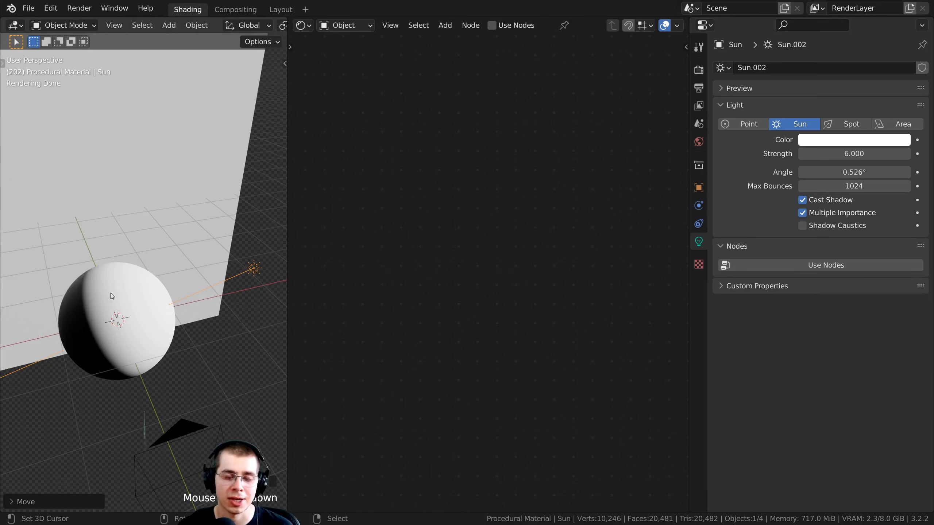
# - Tint the sun light's color to a slightly warm white, hex FFF5F1
pyautogui.click(808, 141)
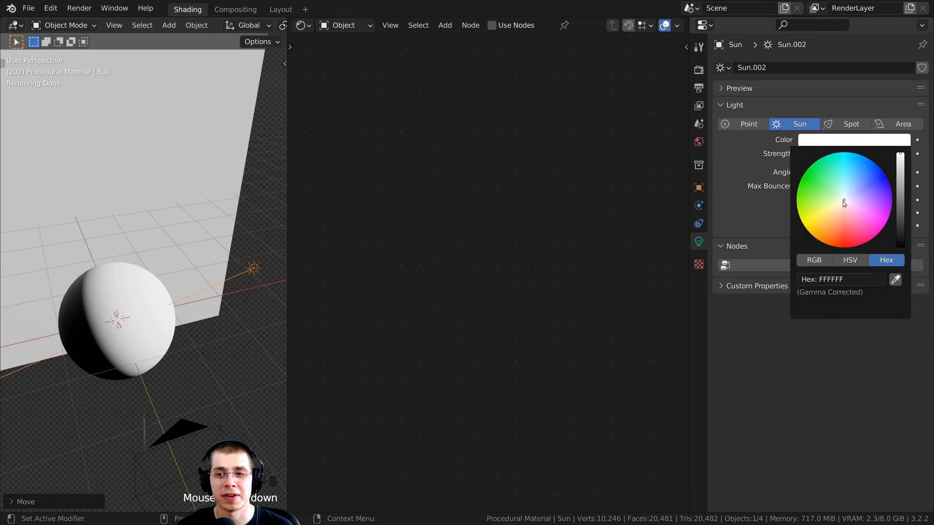
pyautogui.moveTo(845, 203); pyautogui.dragTo(844, 203)
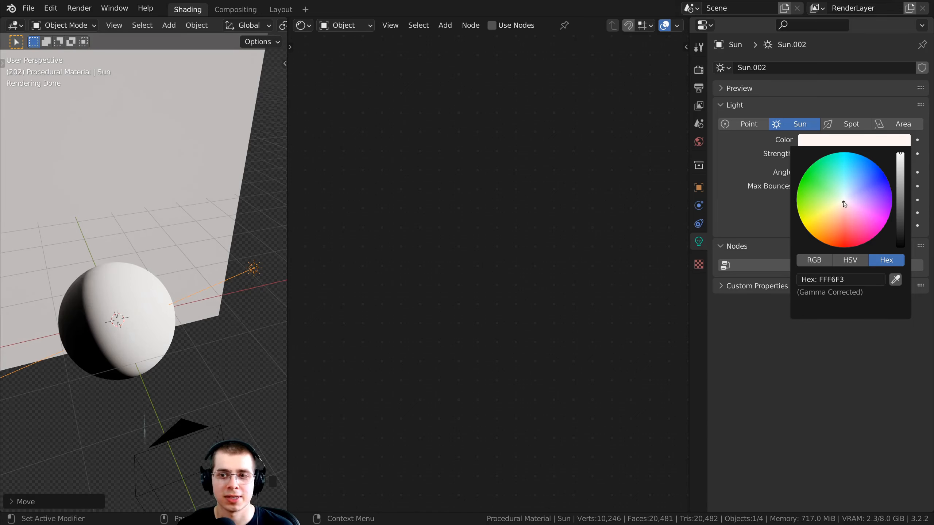
pyautogui.click(844, 202)
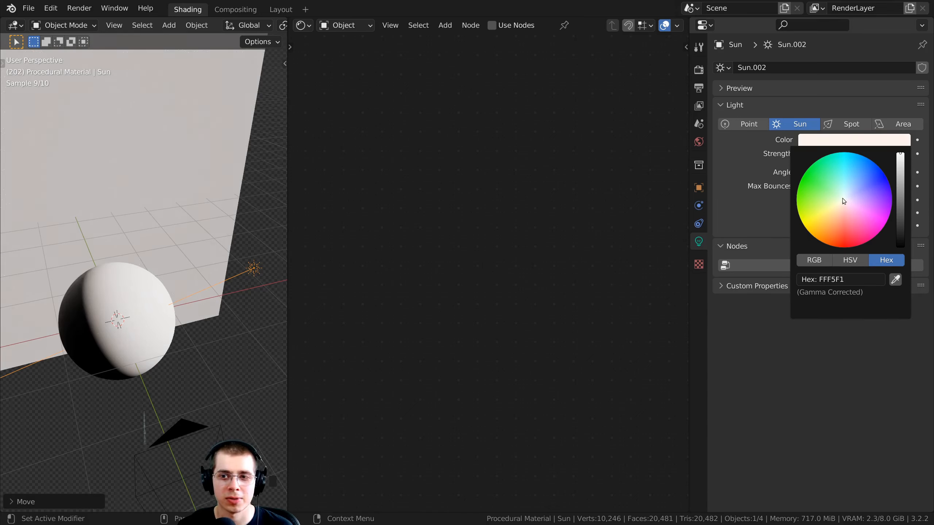
# - Move the sun light to different spots above the sphere while keeping its rotation
pyautogui.moveTo(182, 209); pyautogui.dragTo(204, 175, button='middle')
pyautogui.press('g')
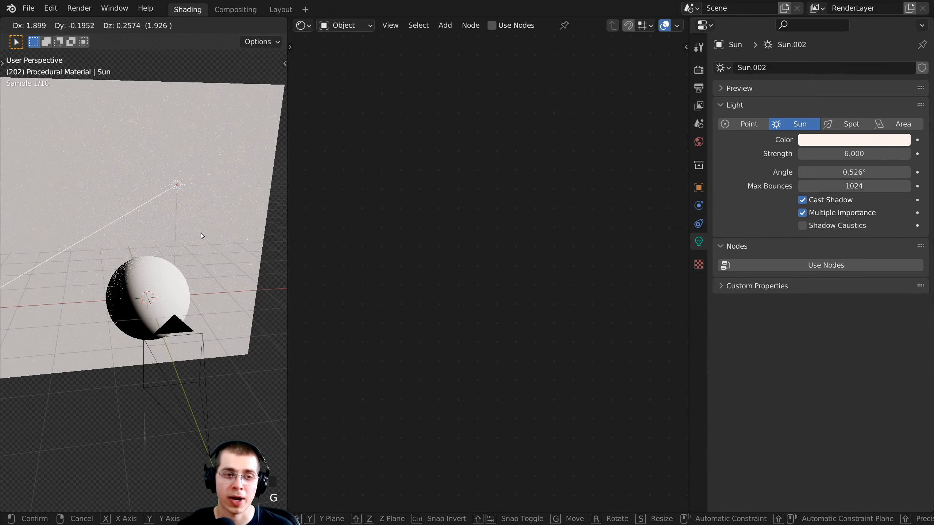
pyautogui.click(200, 233)
pyautogui.press('r')
pyautogui.press('g')
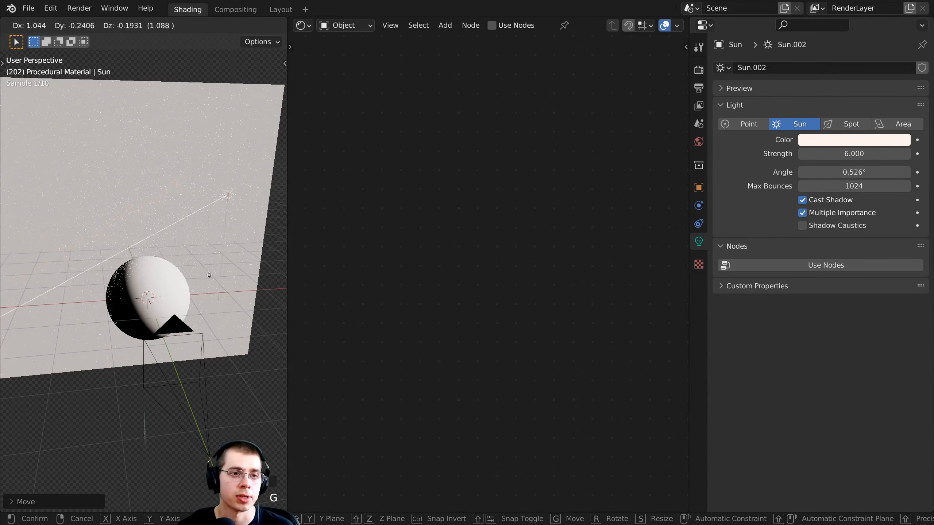
pyautogui.click(213, 267)
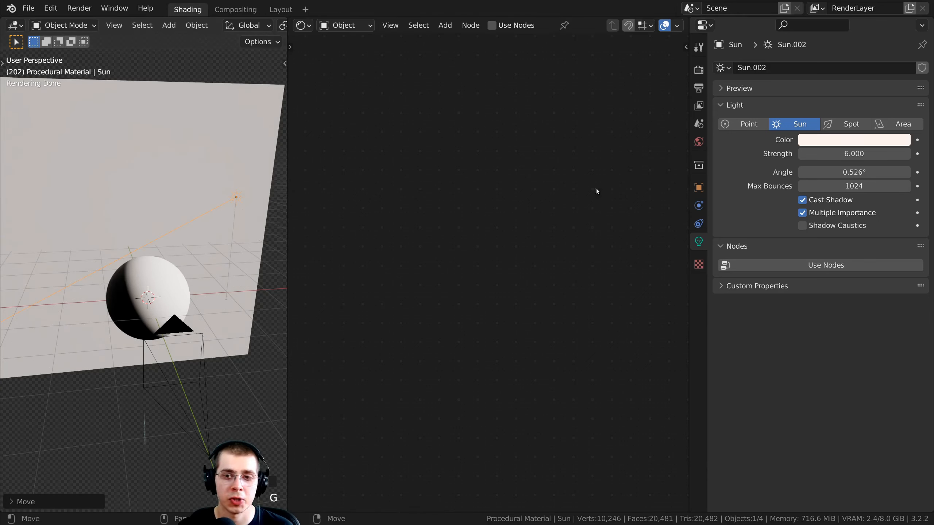
# - Add a Track To constraint to the sun light with the Icosphere as its target
pyautogui.click(698, 223)
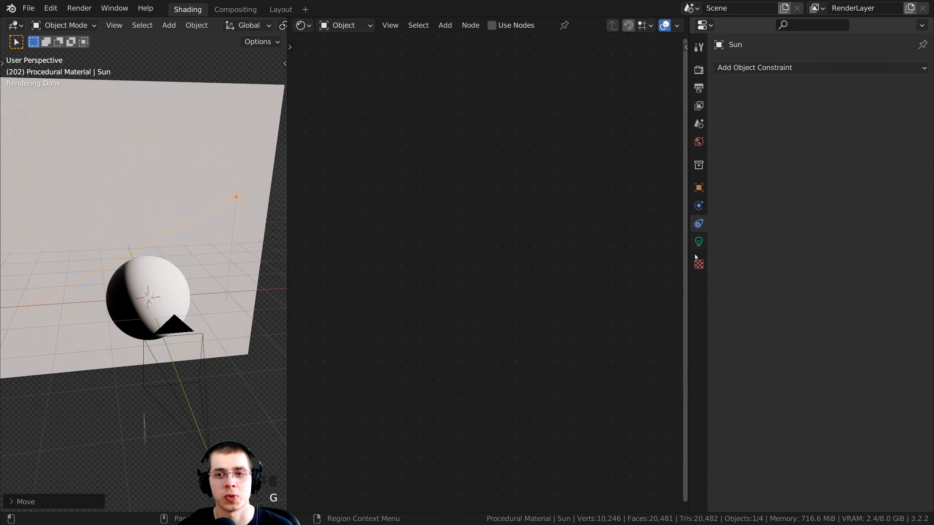
pyautogui.click(746, 69)
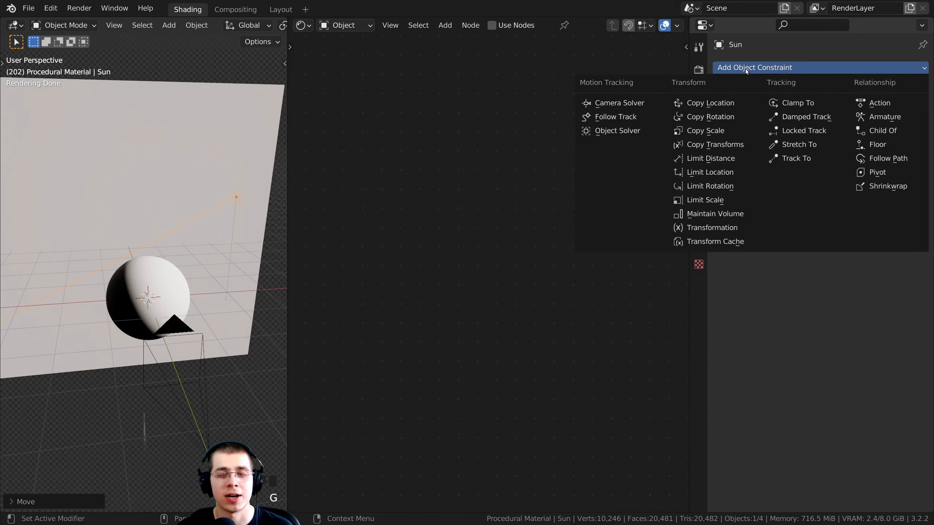
pyautogui.click(785, 161)
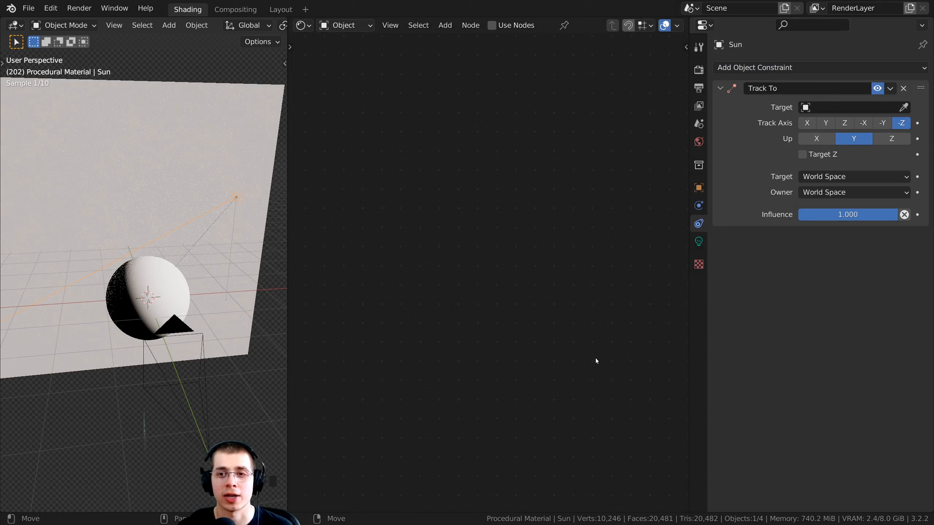
pyautogui.click(818, 107)
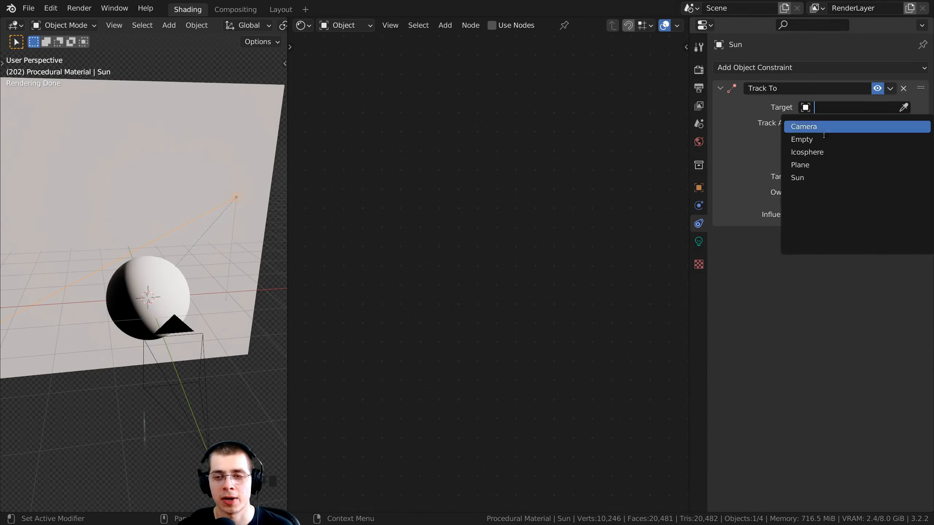
pyautogui.click(907, 101)
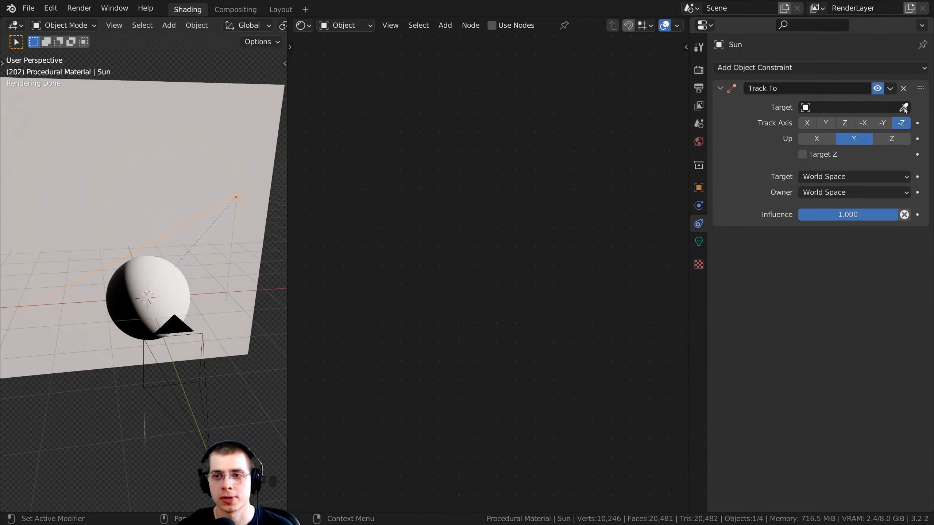
pyautogui.click(904, 107)
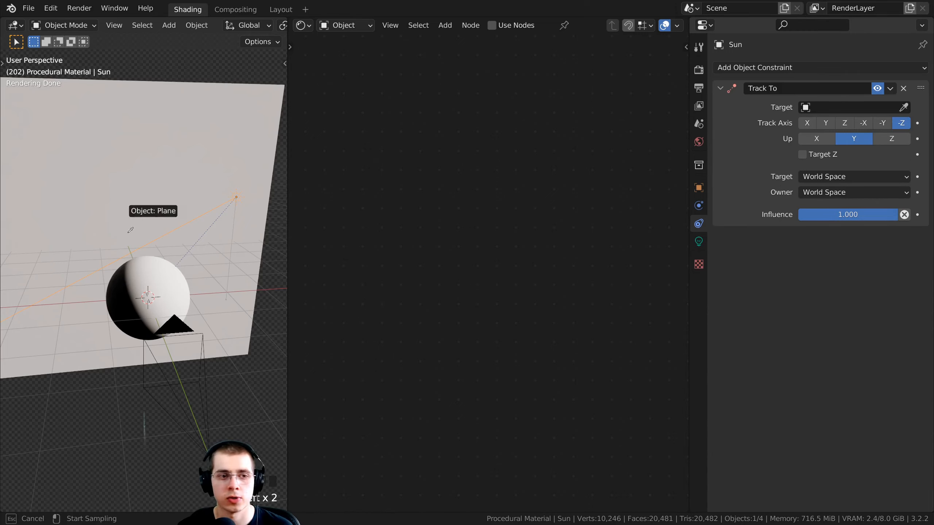
pyautogui.click(150, 282)
# - Move the sun light around the sphere and place it high to one side so it lights the sphere at an angle
pyautogui.press('g')
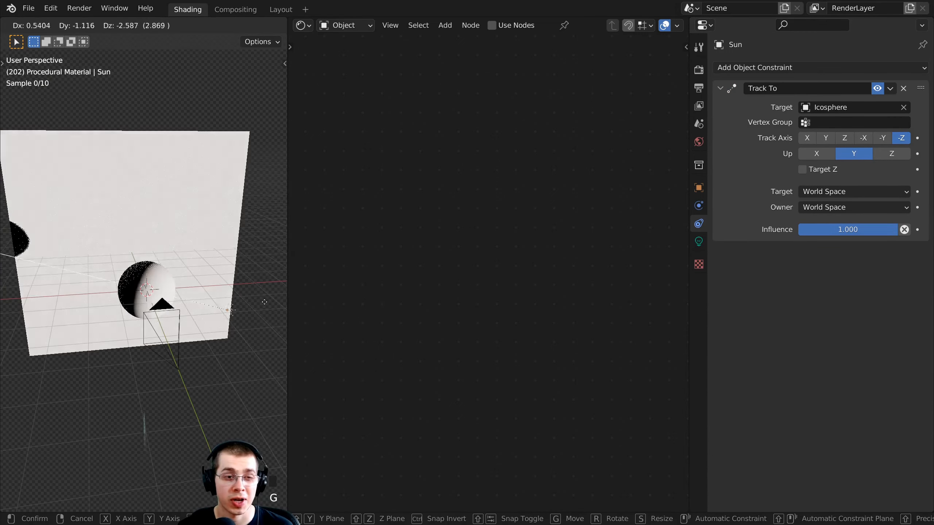
pyautogui.click(221, 183)
pyautogui.moveTo(221, 184); pyautogui.dragTo(140, 184, button='middle')
pyautogui.press('g')
pyautogui.click(14, 330)
pyautogui.press('g')
pyautogui.click(158, 206)
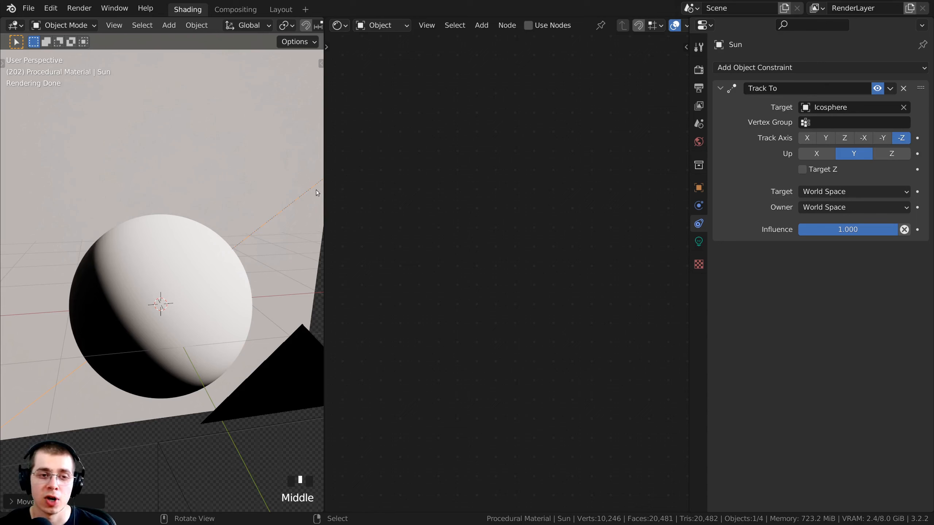
pyautogui.moveTo(199, 243); pyautogui.dragTo(179, 243, button='middle')
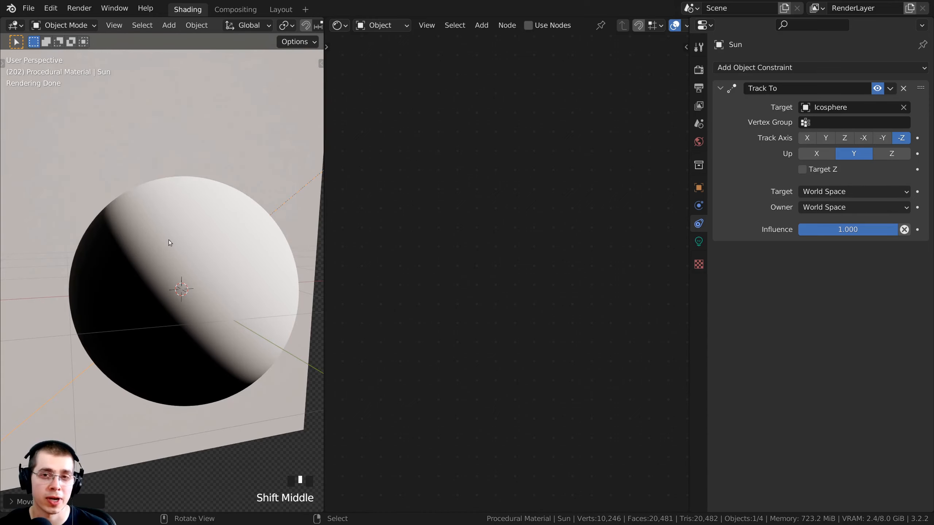
pyautogui.scroll(-3, 232, 283)
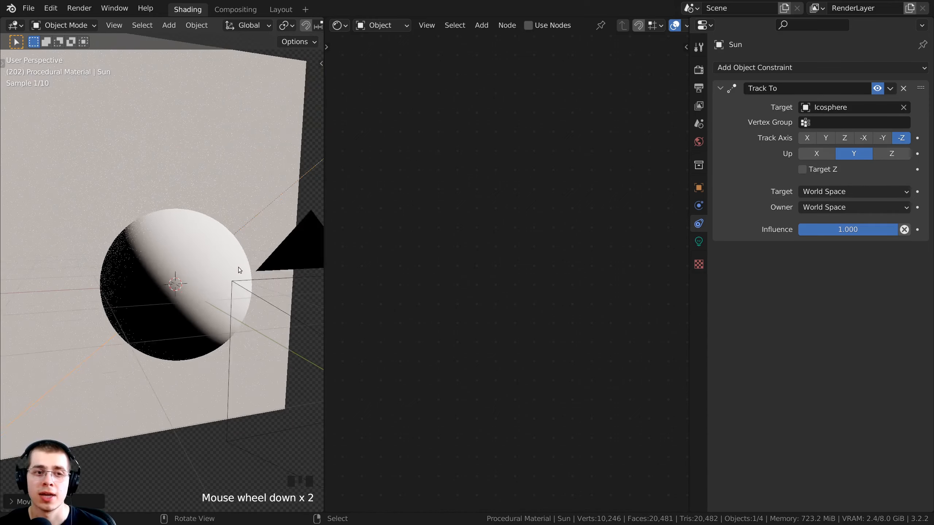
# - Move the sun light to other spots around the sphere to test its tracking, leaving it lighting the sphere from high on one side
pyautogui.press('g')
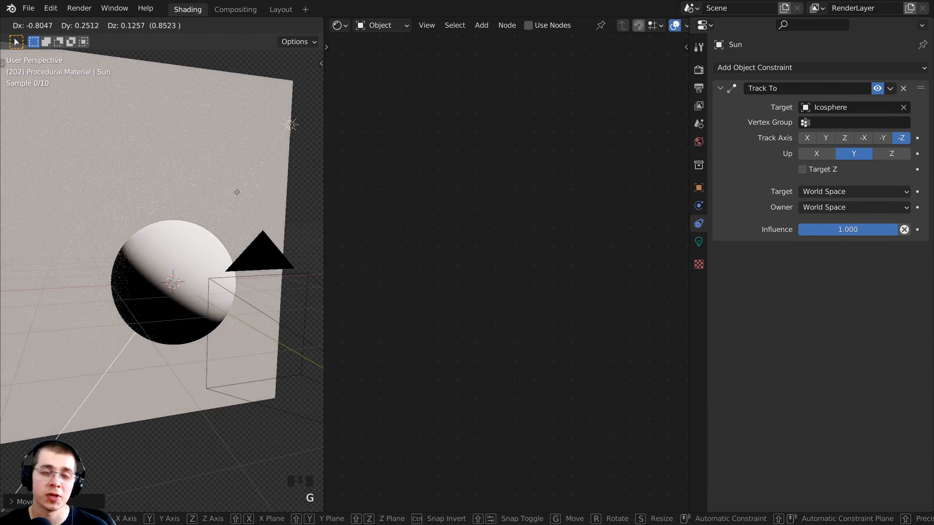
pyautogui.click(236, 192)
pyautogui.moveTo(245, 236); pyautogui.dragTo(284, 276, button='middle')
pyautogui.press('g')
pyautogui.click(160, 191)
pyautogui.scroll(-2, 160, 191)
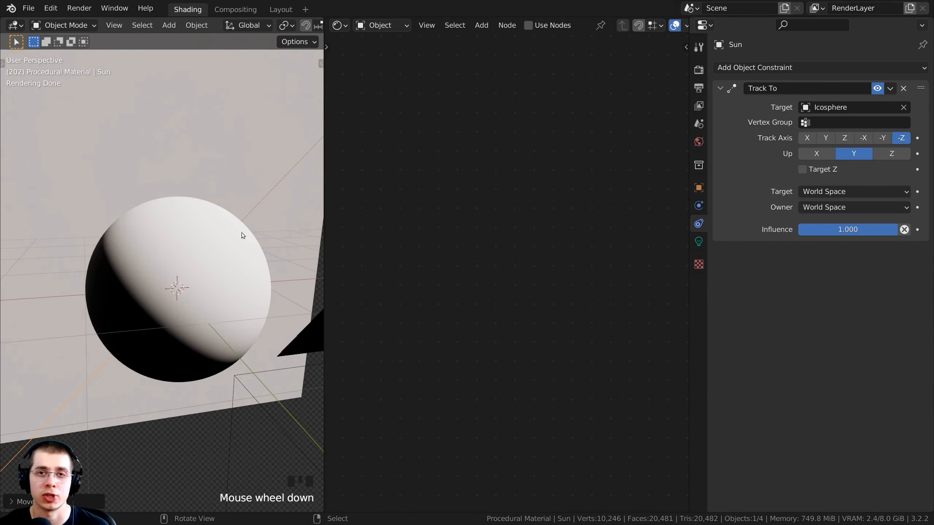
pyautogui.moveTo(218, 281); pyautogui.dragTo(206, 188, button='middle')
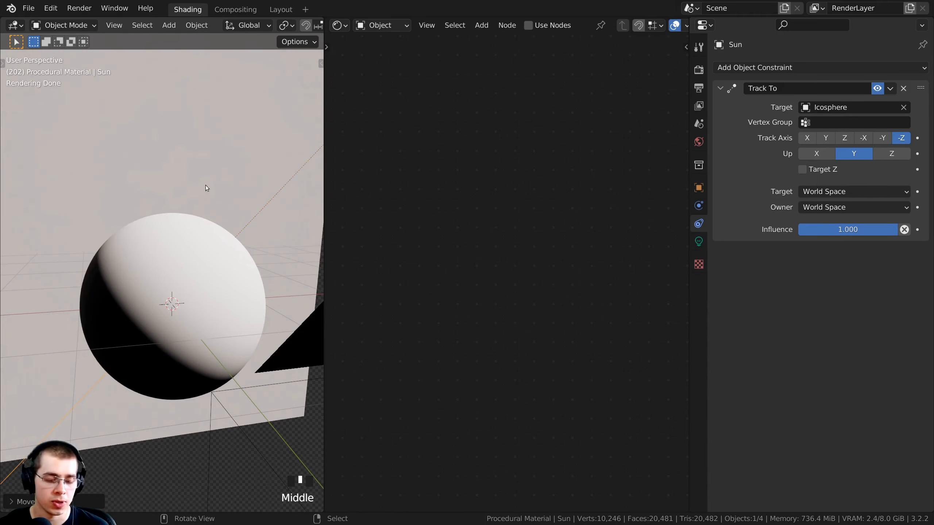
# - Reset the 3D cursor to the world origin and add a Plain Axes empty there
pyautogui.hotkey('shift', 's')
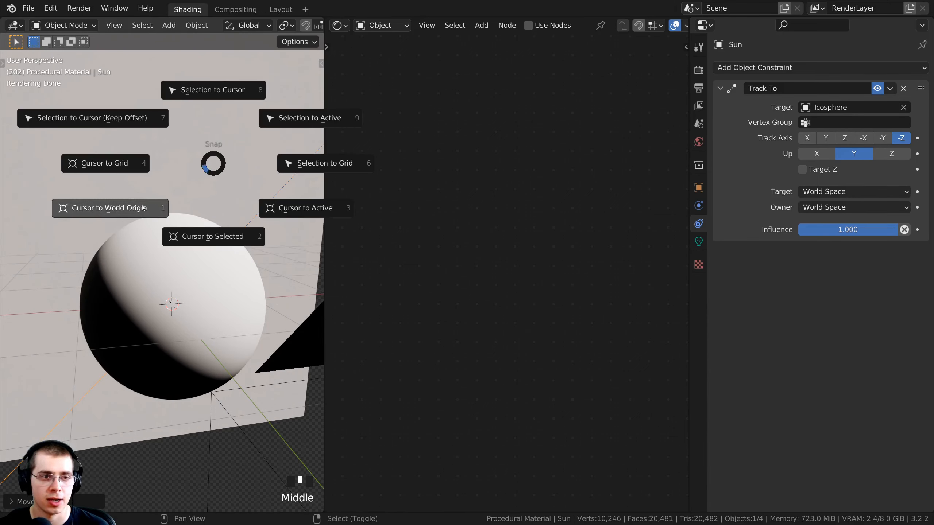
pyautogui.click(112, 210)
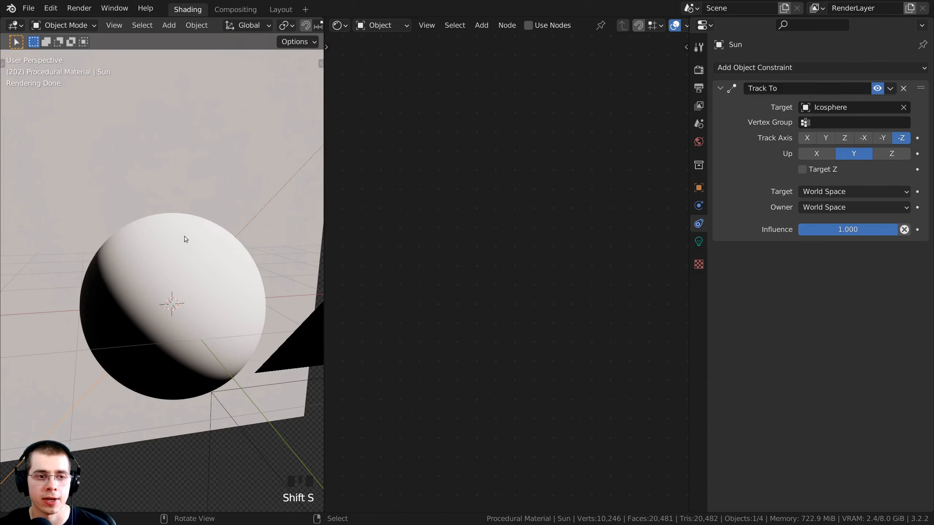
pyautogui.hotkey('shift', 'a')
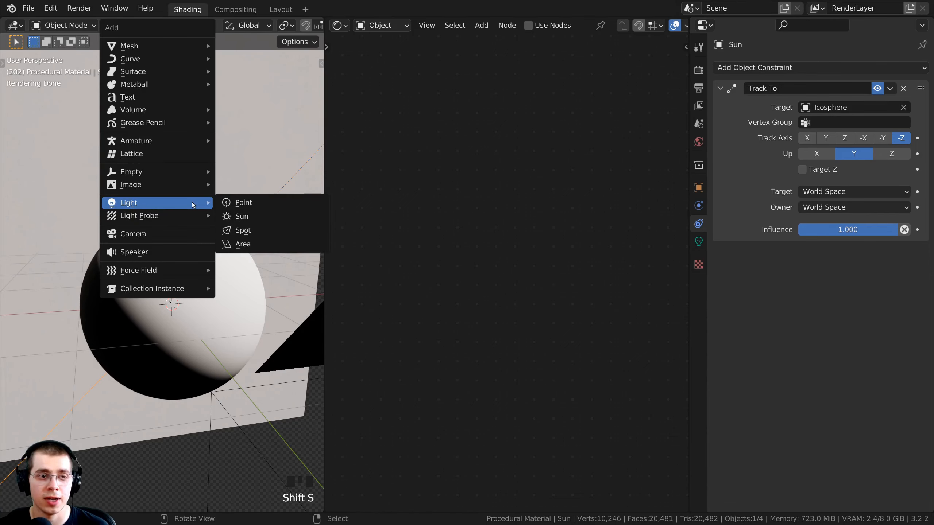
pyautogui.moveTo(143, 175)
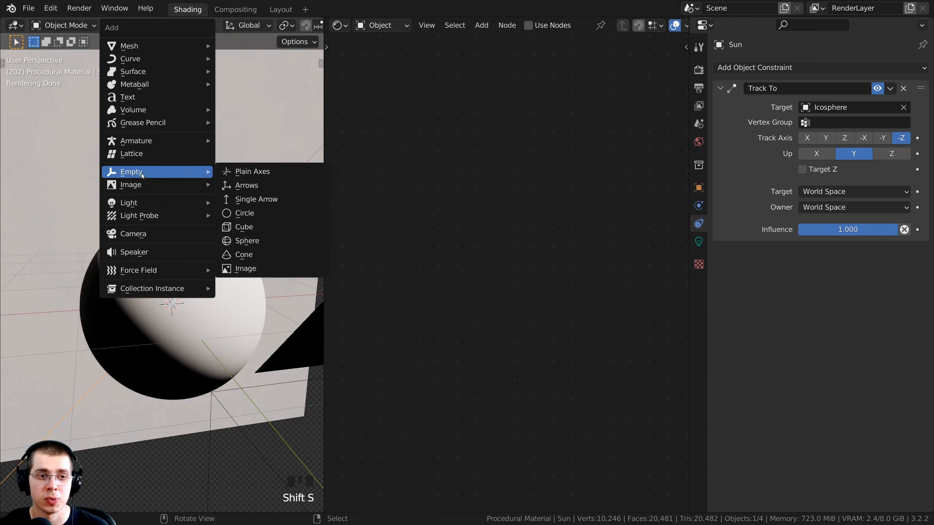
pyautogui.click(243, 173)
# - Scale the empty up until its axes extend beyond the sphere
pyautogui.moveTo(206, 350); pyautogui.dragTo(239, 350, button='middle')
pyautogui.scroll(-1, 220, 348)
pyautogui.keyDown('shift'); pyautogui.moveTo(203, 346); pyautogui.dragTo(170, 339, button='middle'); pyautogui.keyUp('shift')
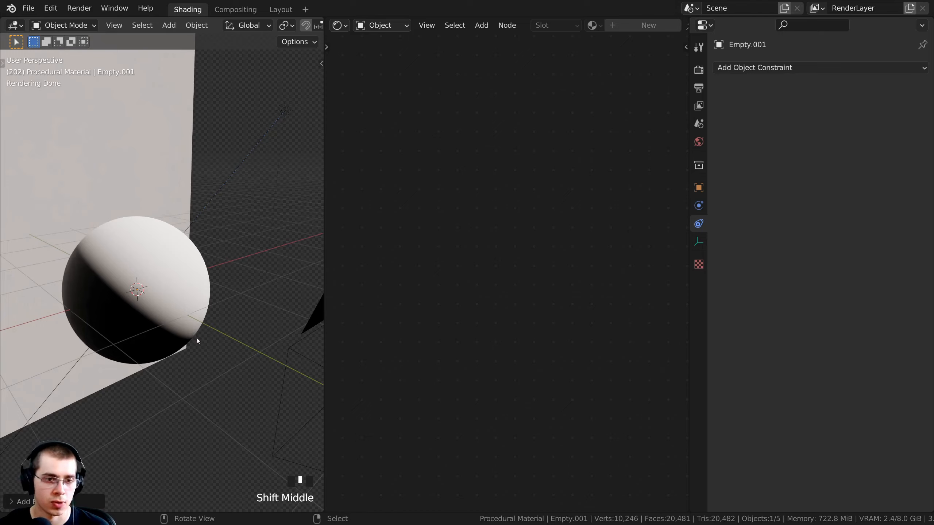
pyautogui.press('s')
pyautogui.click(230, 311)
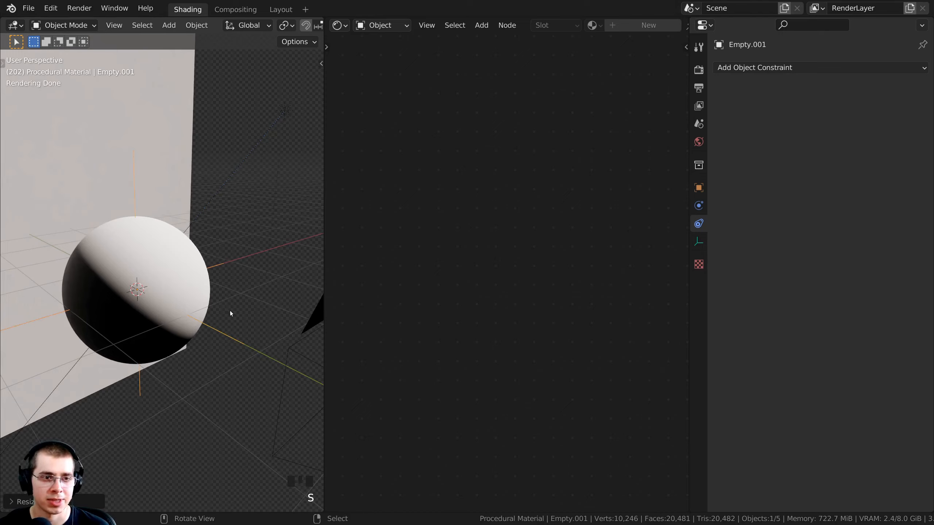
# - Try moving the icosphere and the empty separately, cancelling each move
pyautogui.moveTo(230, 311); pyautogui.dragTo(171, 199, button='middle')
pyautogui.moveTo(184, 301); pyautogui.dragTo(178, 351, button='middle')
pyautogui.click(178, 350)
pyautogui.press('g')
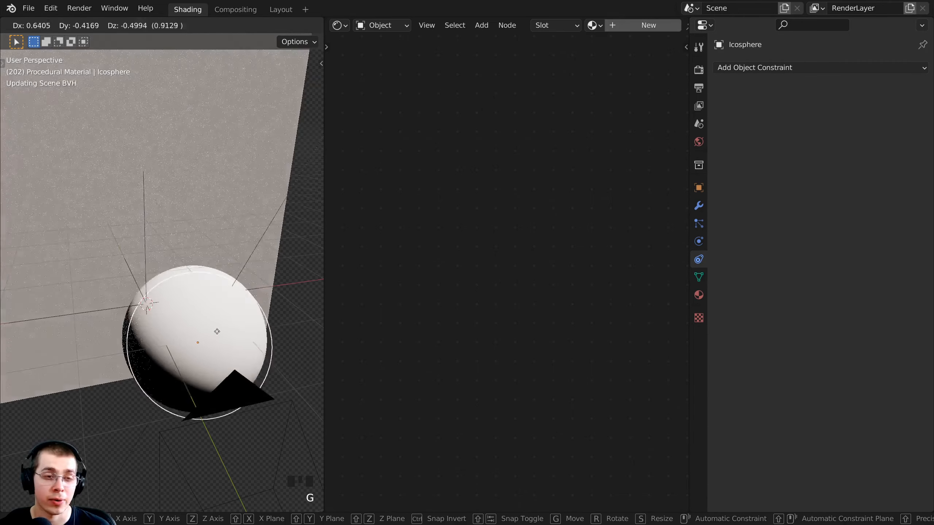
pyautogui.rightClick(156, 219)
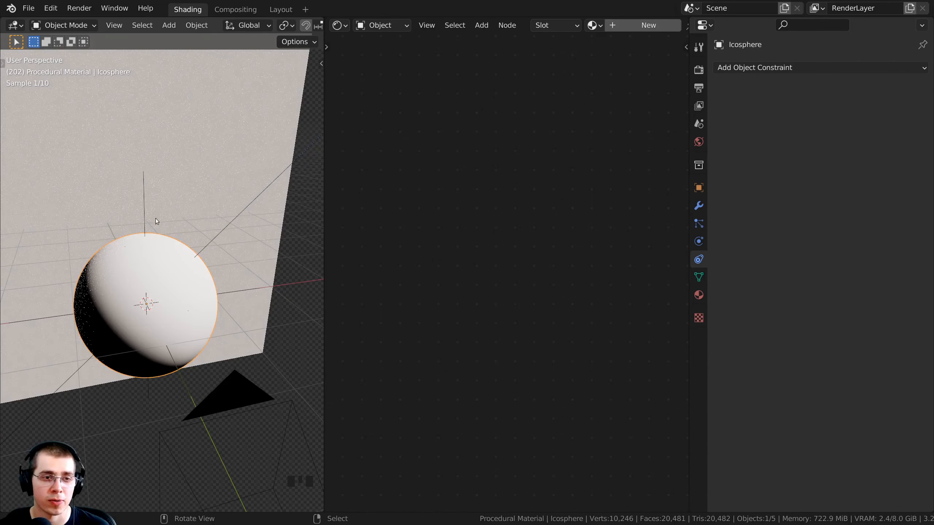
pyautogui.rightClick(144, 203)
pyautogui.rightClick(147, 229)
pyautogui.rightClick(147, 229)
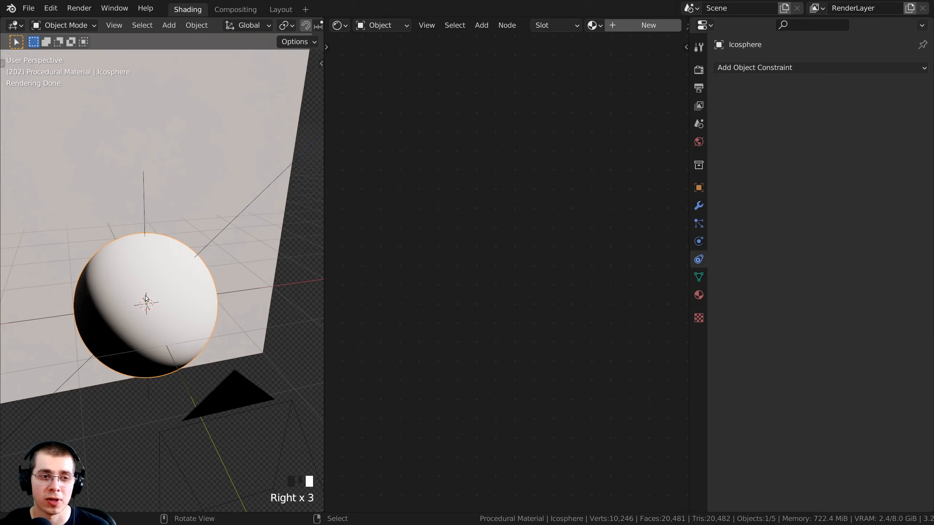
pyautogui.rightClick(147, 230)
pyautogui.press('g')
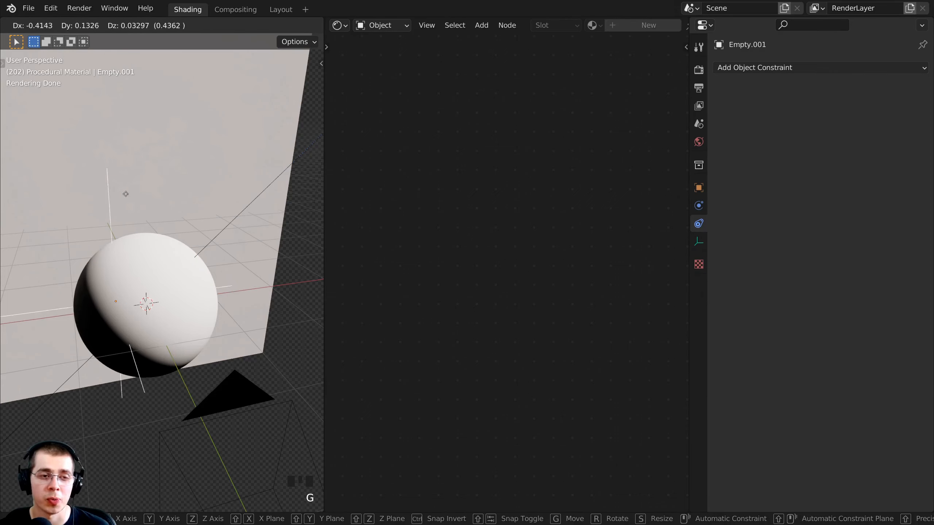
pyautogui.rightClick(128, 198)
pyautogui.scroll(-1, 143, 258)
pyautogui.scroll(1, 154, 309)
pyautogui.moveTo(154, 313); pyautogui.dragTo(169, 279, button='middle')
pyautogui.moveTo(150, 228); pyautogui.dragTo(173, 209, button='middle')
pyautogui.press('g')
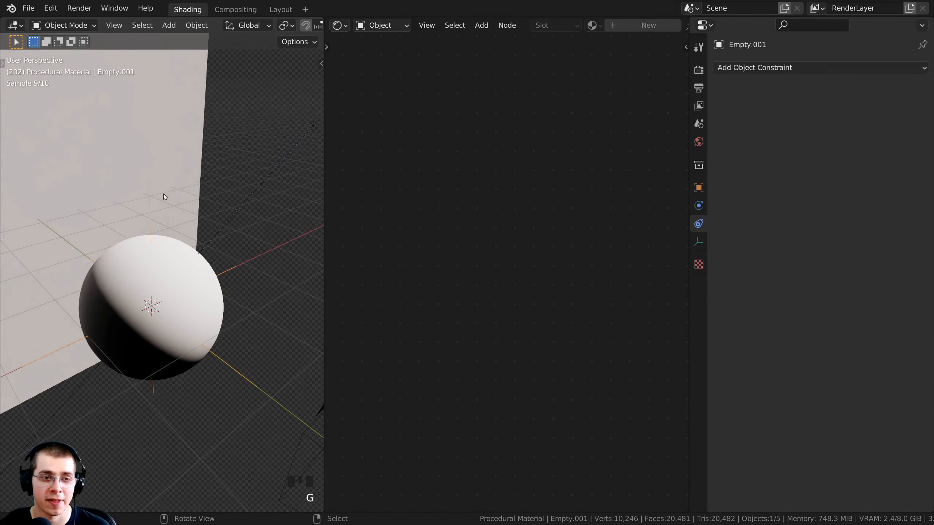
# - Parent the empty to the icosphere using the plain Object option
pyautogui.scroll(1, 153, 255)
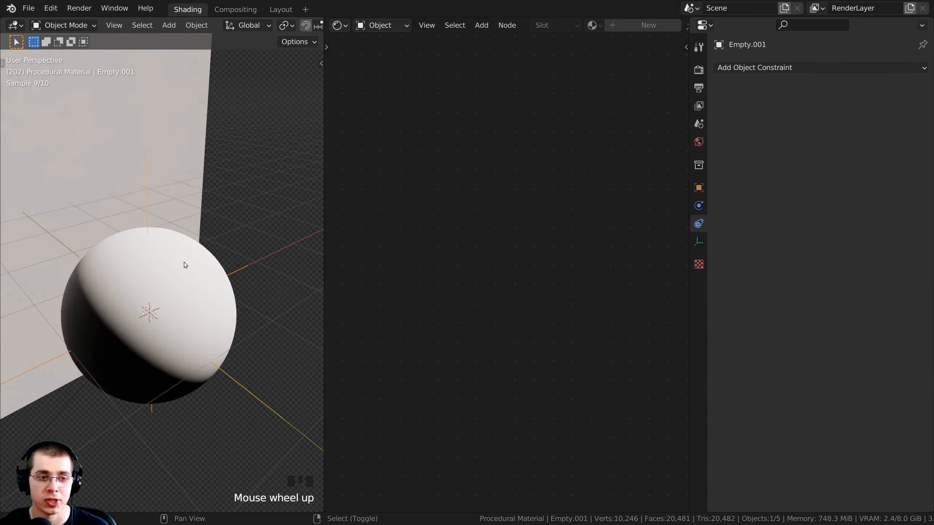
pyautogui.keyDown('shift'); pyautogui.rightClick(184, 263); pyautogui.keyUp('shift')
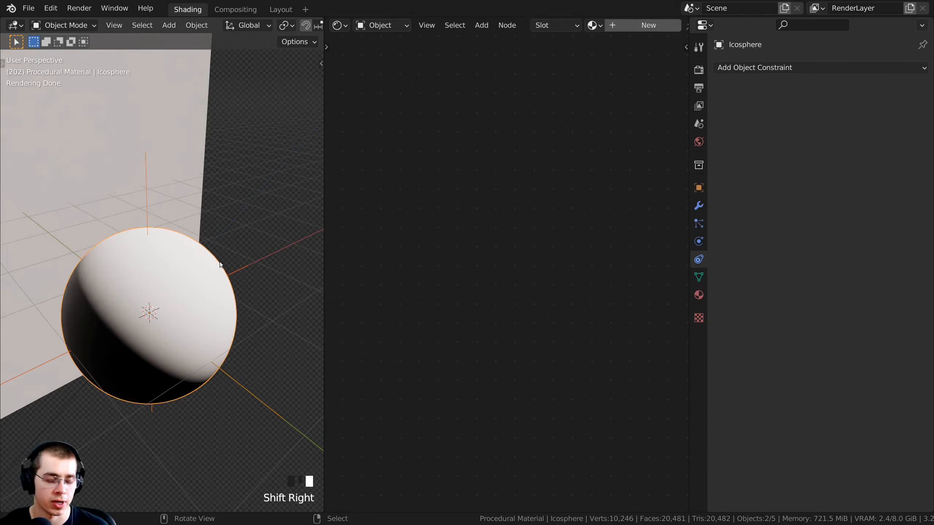
pyautogui.hotkey('ctrl', 'p')
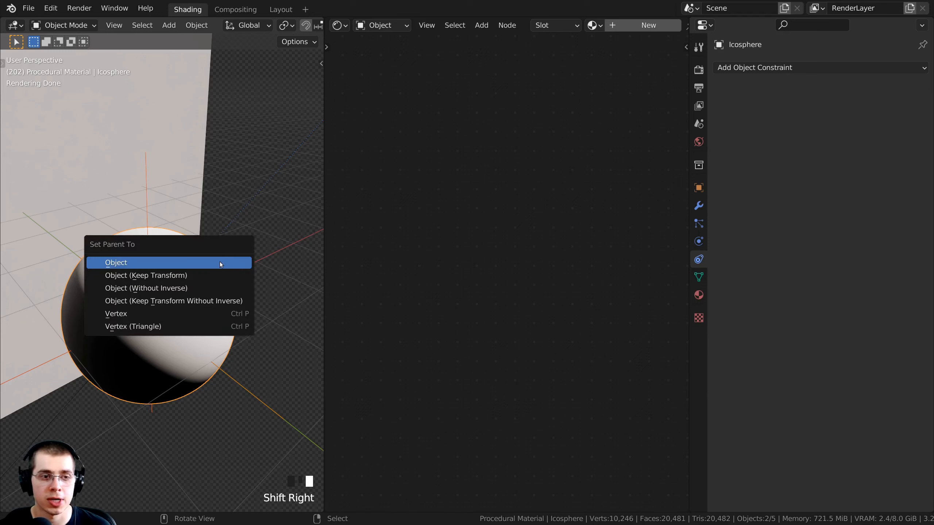
pyautogui.click(101, 262)
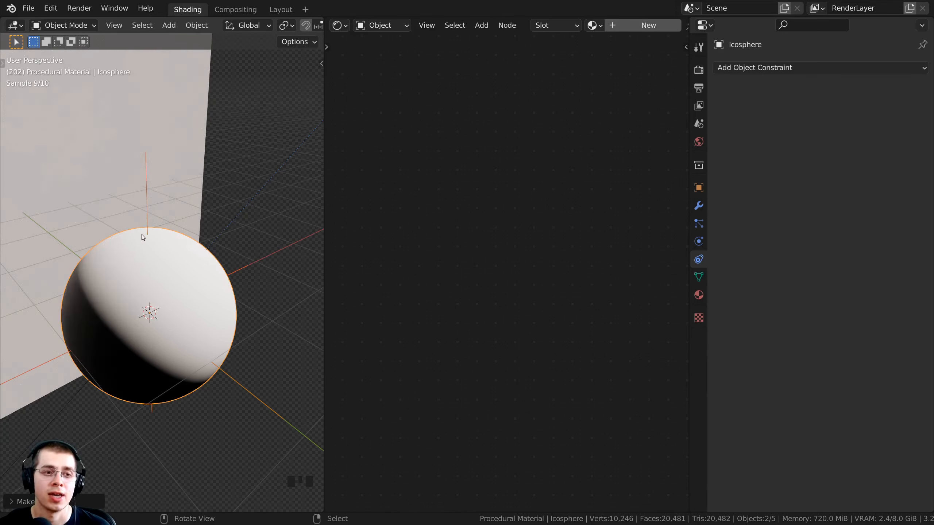
# - Try moving the icosphere, the empty and the sun light in turn to test the parenting and tracking
pyautogui.rightClick(178, 308)
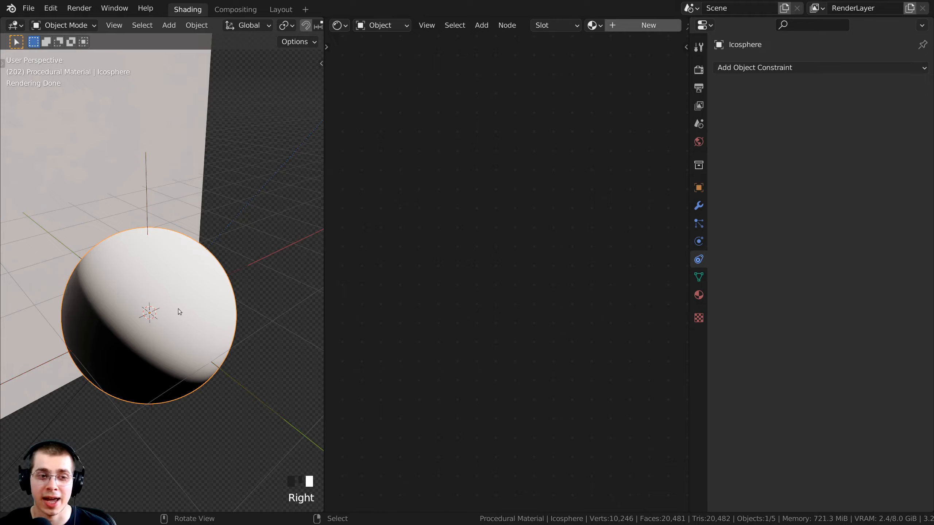
pyautogui.press('g')
pyautogui.rightClick(129, 171)
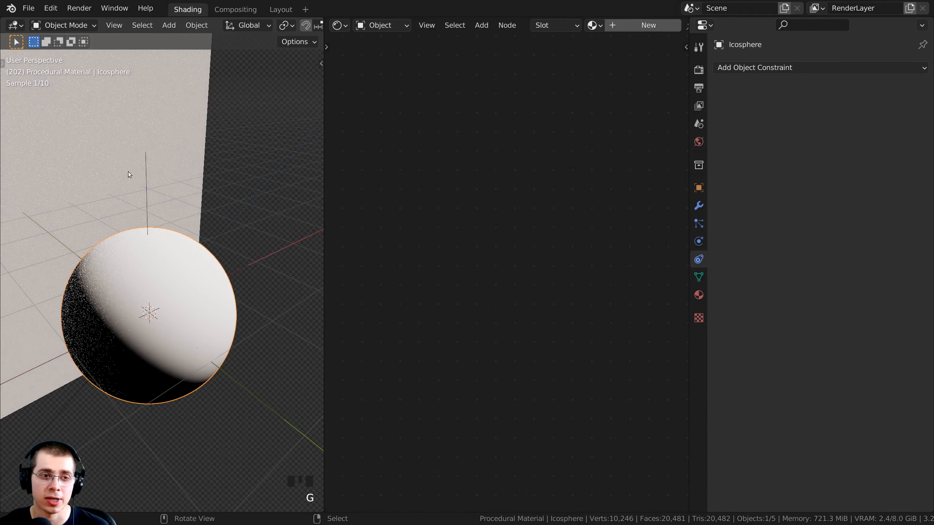
pyautogui.press('g')
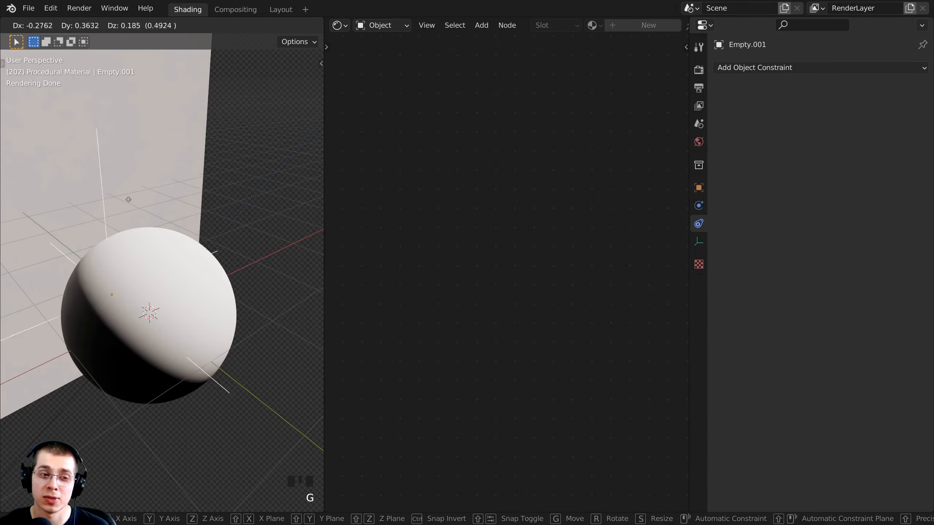
pyautogui.rightClick(185, 301)
pyautogui.scroll(-2, 186, 301)
pyautogui.click(185, 301)
pyautogui.press('g')
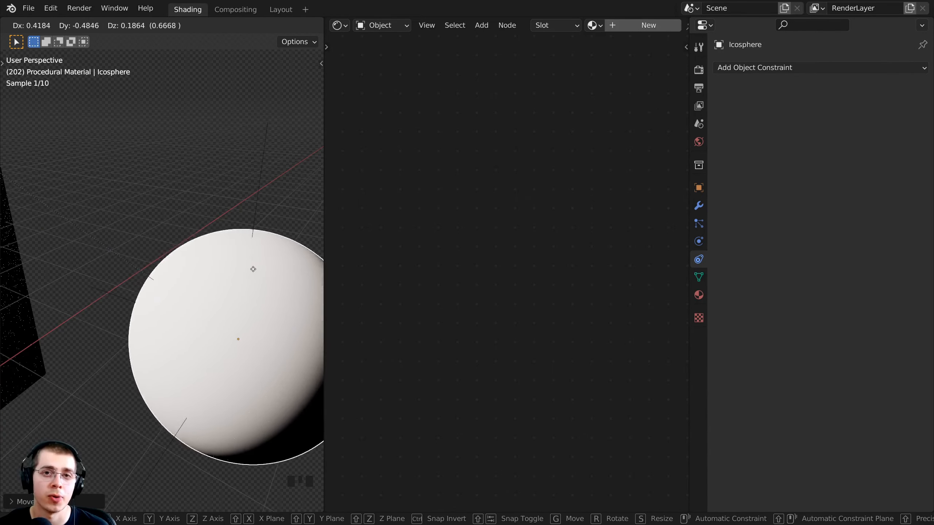
pyautogui.click(203, 278)
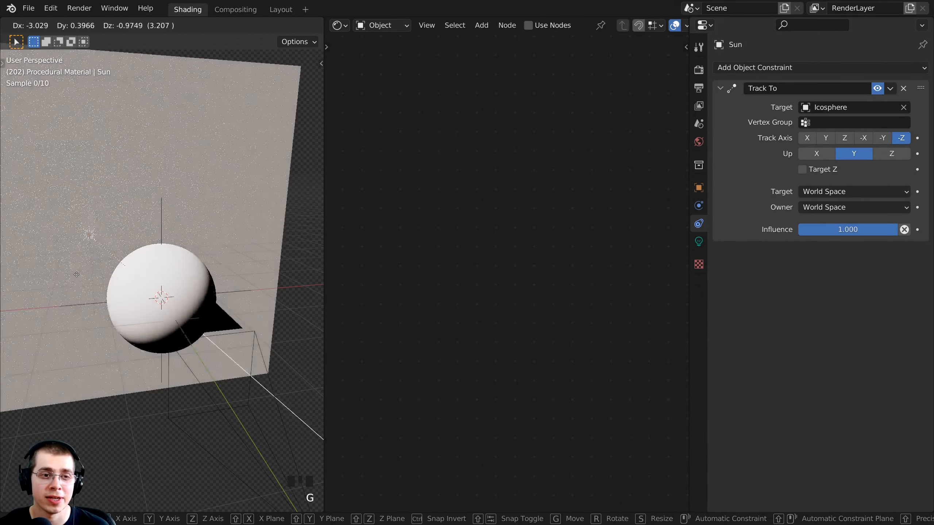
pyautogui.click(196, 183)
pyautogui.moveTo(141, 271); pyautogui.dragTo(171, 268, button='middle')
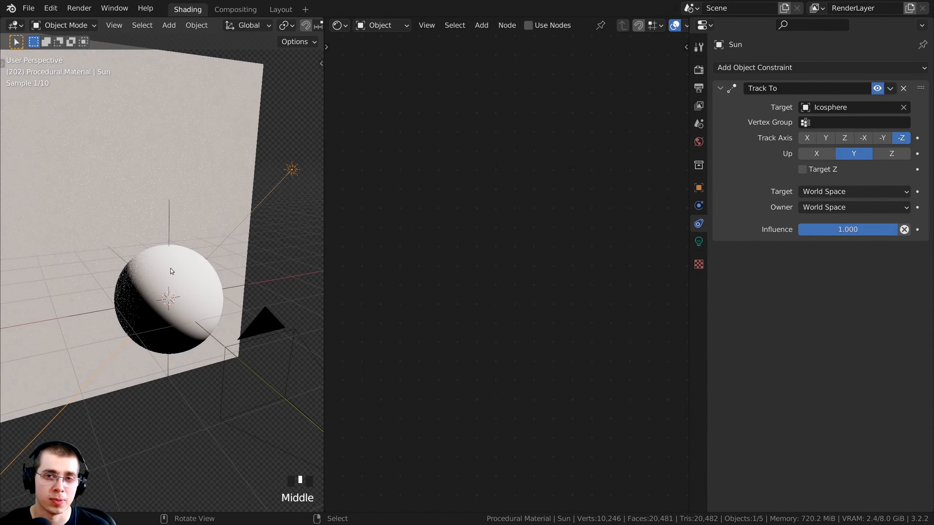
pyautogui.scroll(1, 172, 268)
# - Select the empty and try rotating it, including a free trackball rotation
pyautogui.click(172, 201)
pyautogui.rightClick(173, 193)
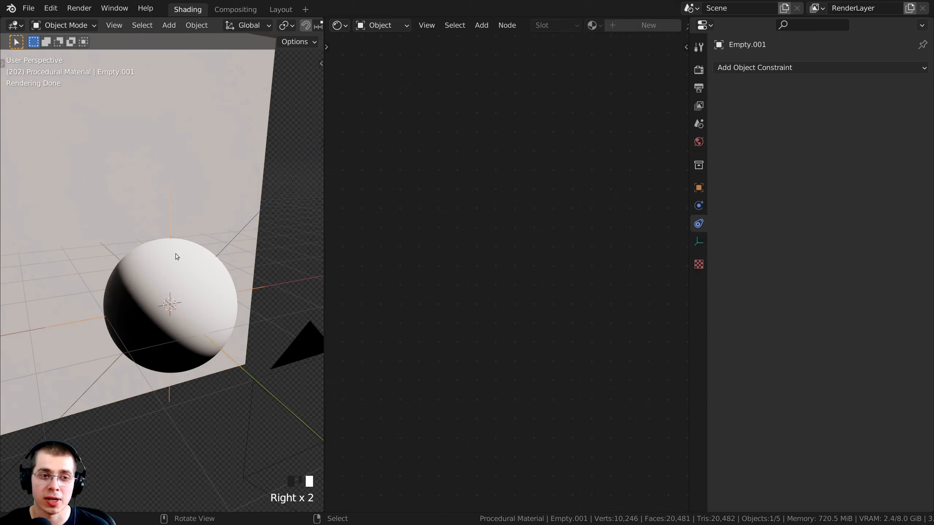
pyautogui.press('r')
pyautogui.rightClick(226, 235)
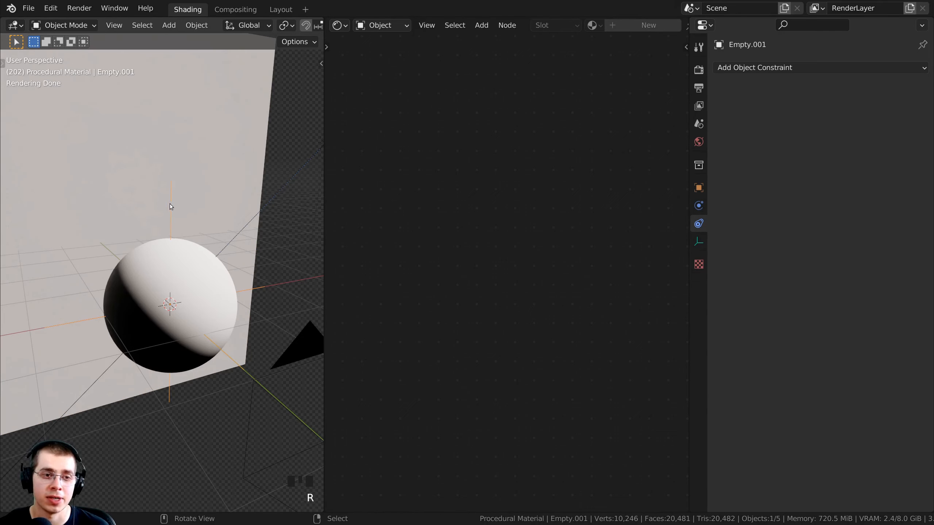
pyautogui.press('r')
pyautogui.press('r')
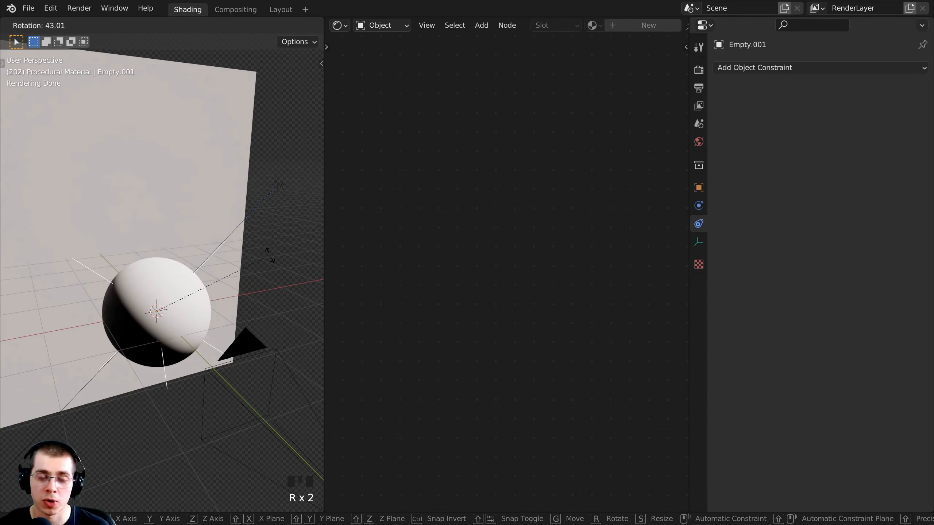
pyautogui.rightClick(267, 260)
pyautogui.scroll(2, 153, 296)
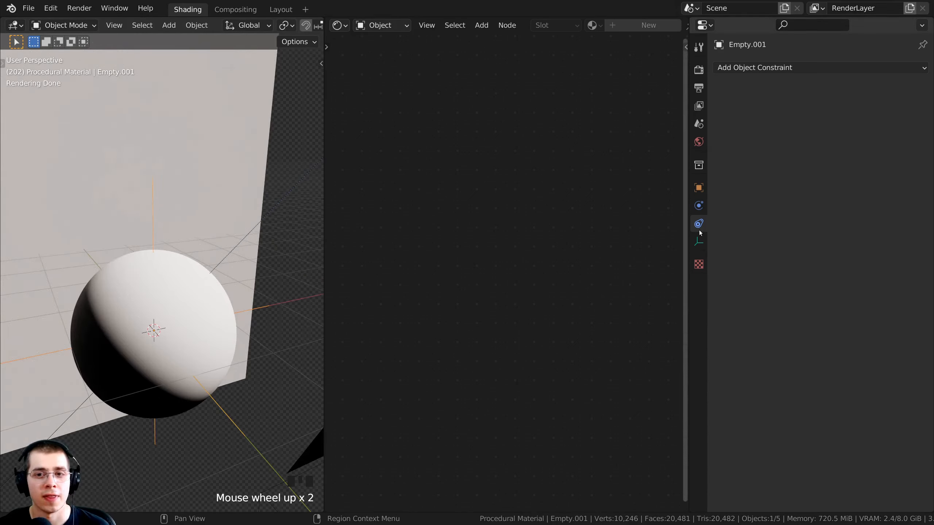
# - Add a Track To constraint to the empty targeting the Sun, clearing the target and sampling the sun light from the viewport
pyautogui.click(771, 70)
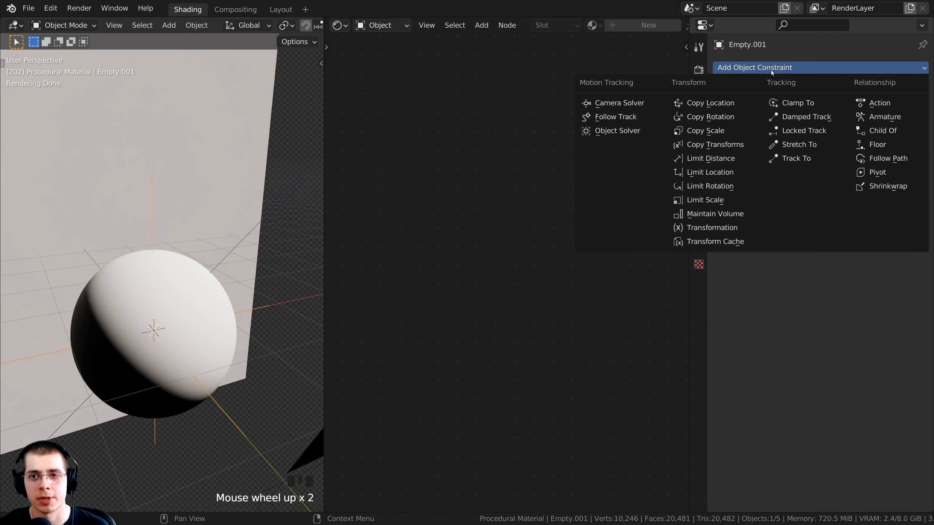
pyautogui.click(788, 160)
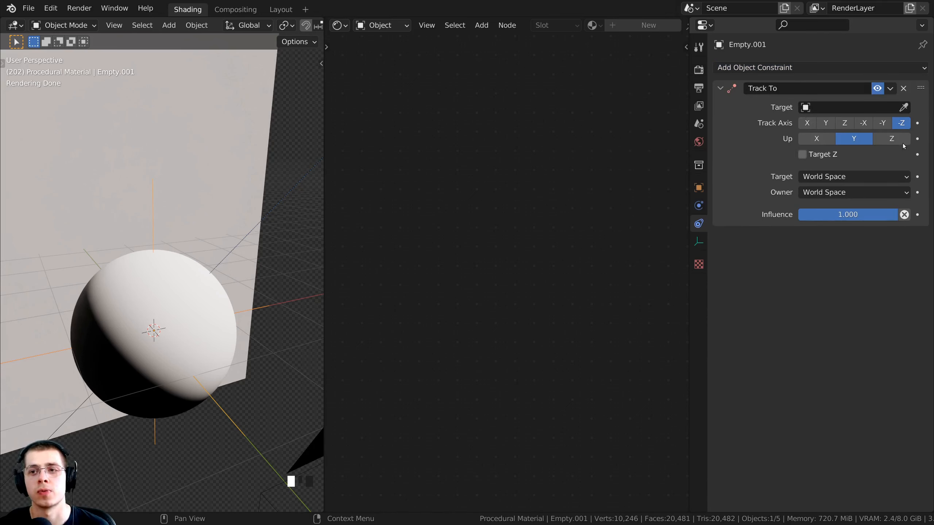
pyautogui.click(820, 110)
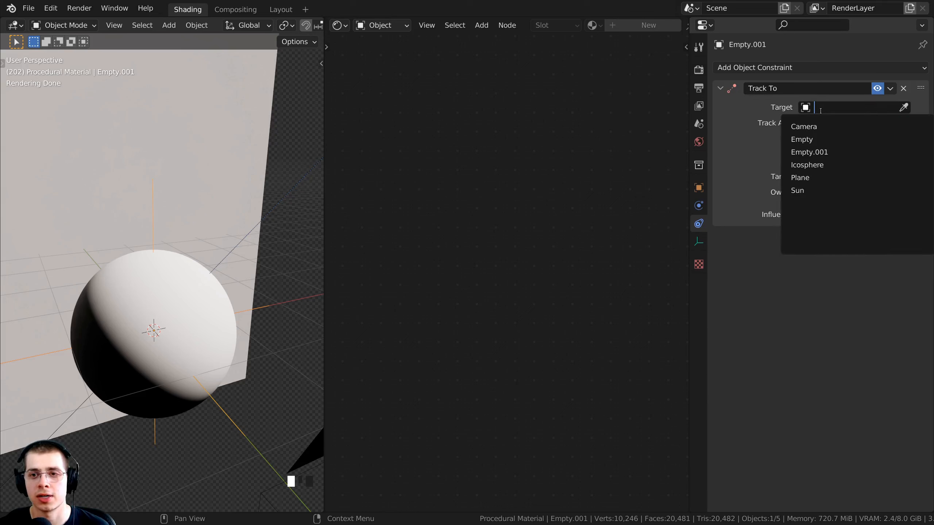
pyautogui.click(801, 191)
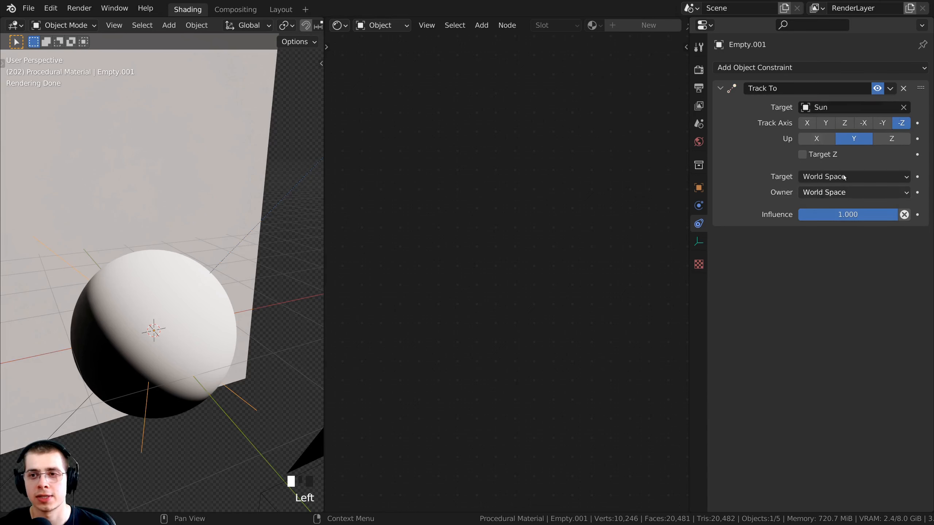
pyautogui.click(905, 107)
pyautogui.click(904, 107)
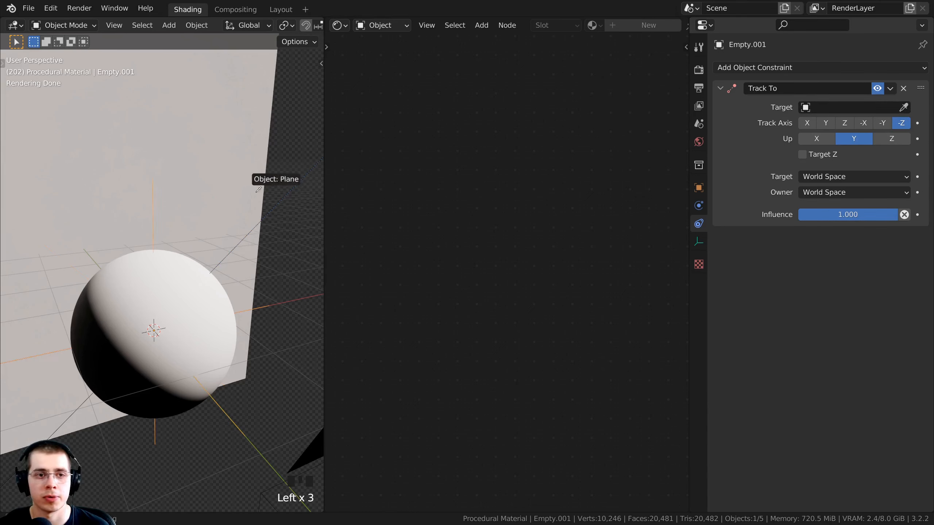
pyautogui.click(293, 184)
# - Move the sun light around the sphere to test that the empty tracks it
pyautogui.scroll(-3, 243, 312)
pyautogui.moveTo(243, 313); pyautogui.dragTo(265, 235, button='middle')
pyautogui.rightClick(261, 219)
pyautogui.press('g')
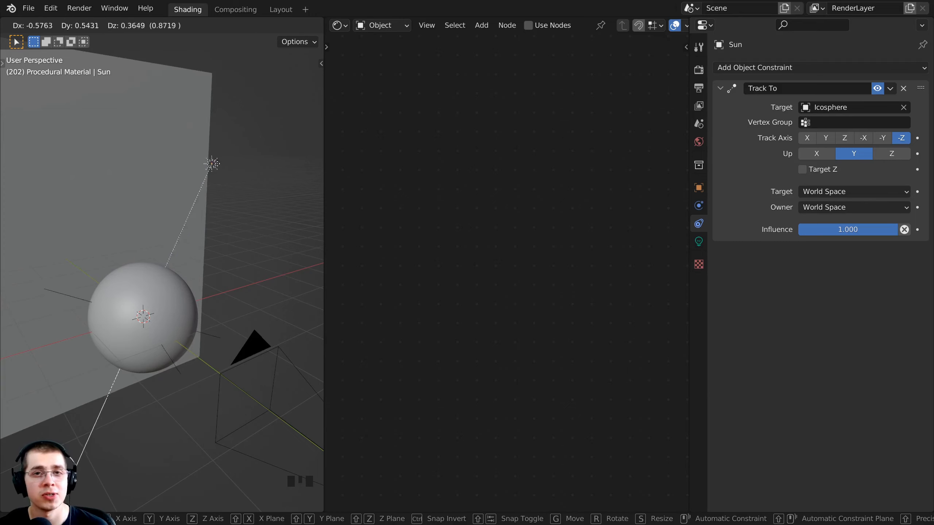
# - Switch the viewport to rendered shading and undo the last change
pyautogui.press('z')
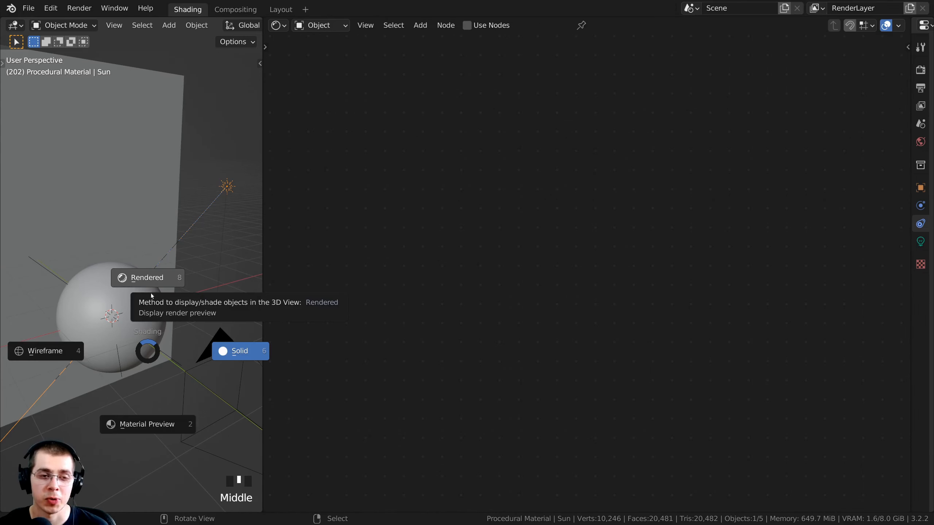
pyautogui.click(183, 150)
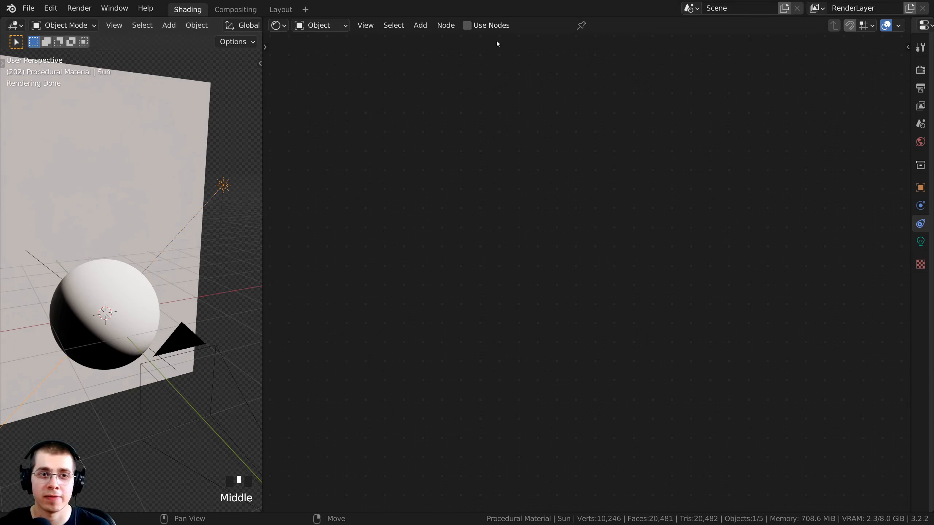
pyautogui.hotkey('ctrl', 'z')
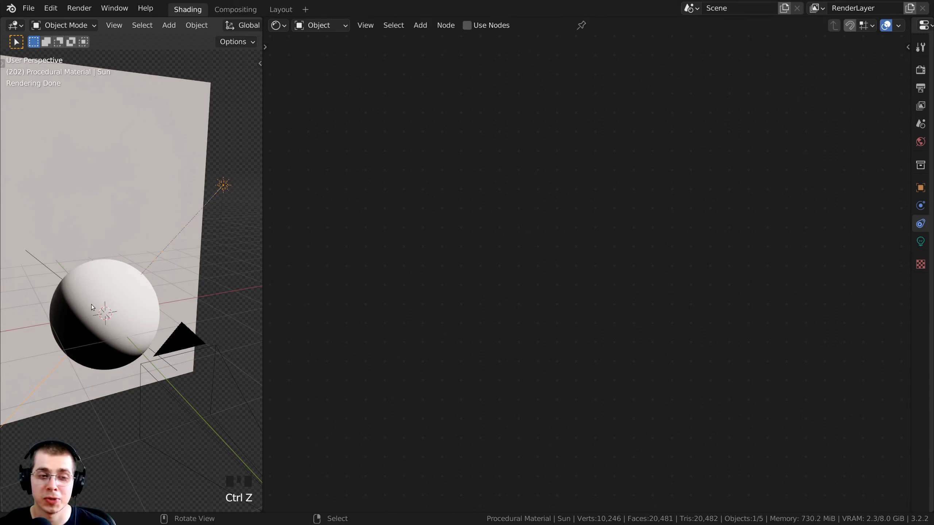
# - Select the icosphere and create a new material on it named Procedural Lava Planet
pyautogui.rightClick(99, 303)
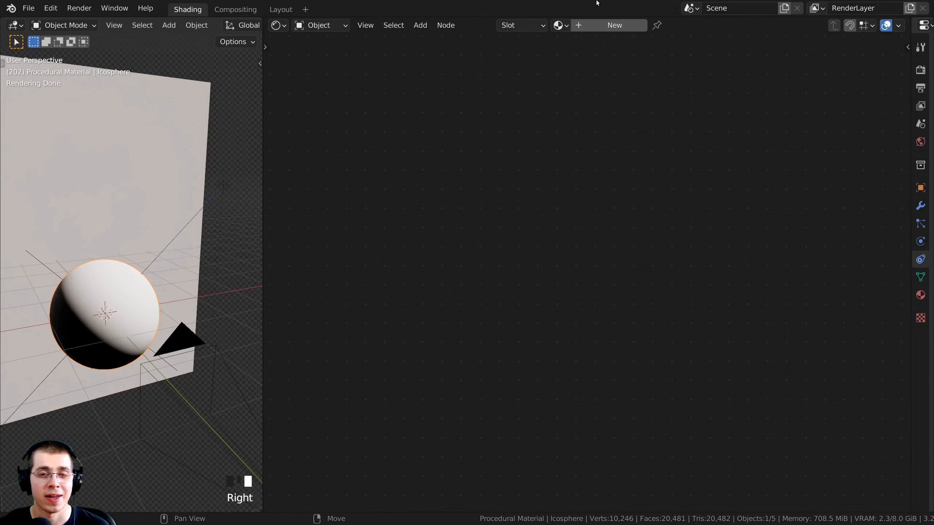
pyautogui.click(601, 24)
pyautogui.click(630, 26)
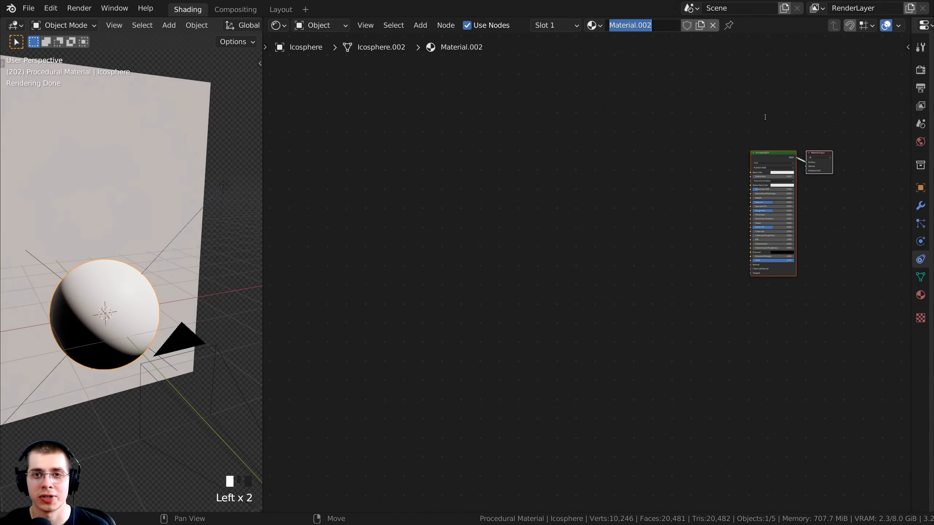
pyautogui.click(658, 52)
pyautogui.click(663, 26)
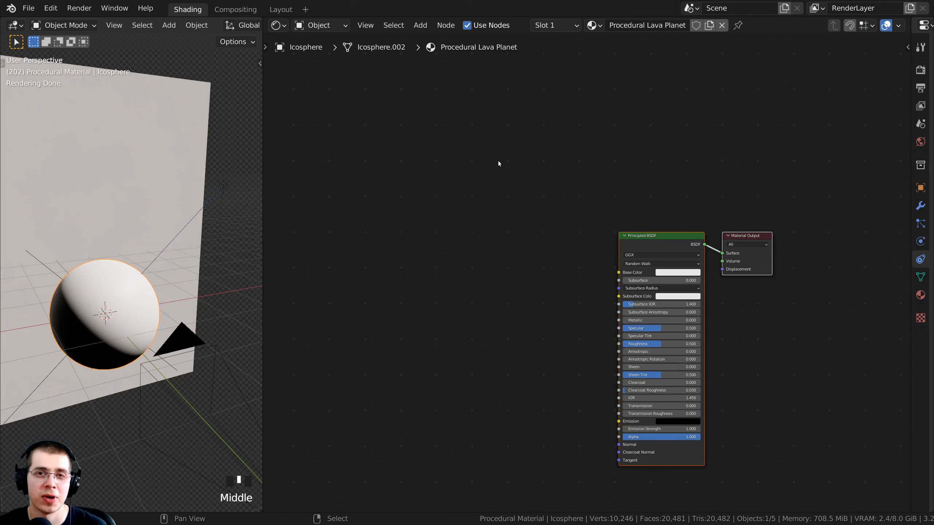
# - Check in the add-on preferences that Node: Node Wrangler is enabled
pyautogui.click(52, 8)
pyautogui.click(81, 190)
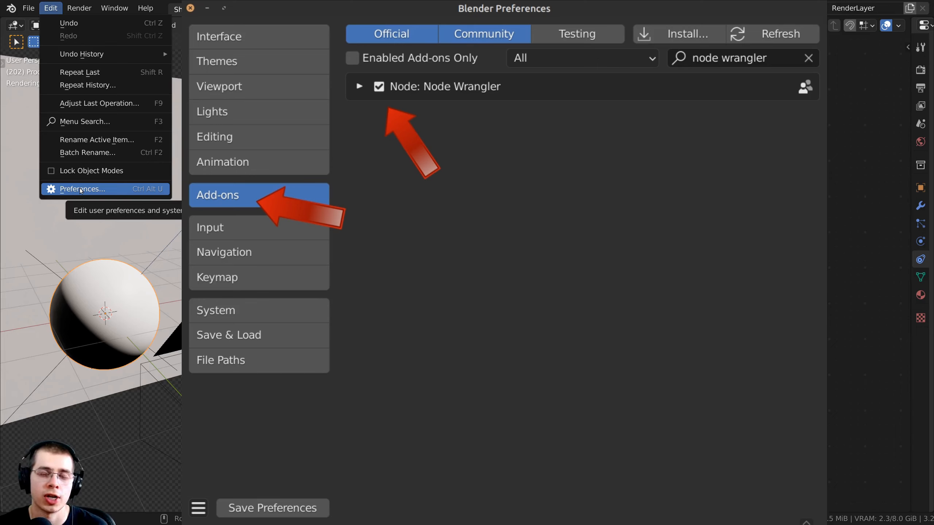
pyautogui.click(81, 189)
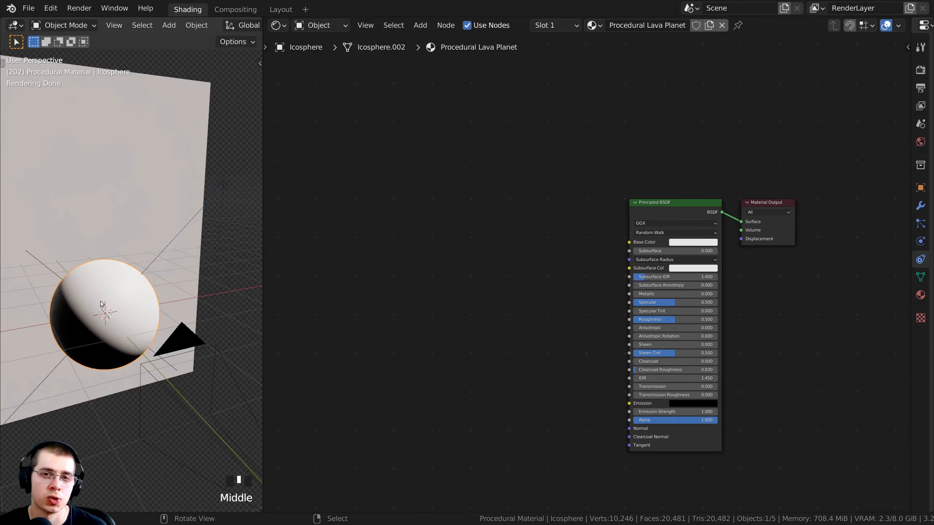
# - Add a Texture Coordinate node well ahead of the Principled BSDF in the shader graph
pyautogui.moveTo(580, 174); pyautogui.dragTo(588, 165, button='middle')
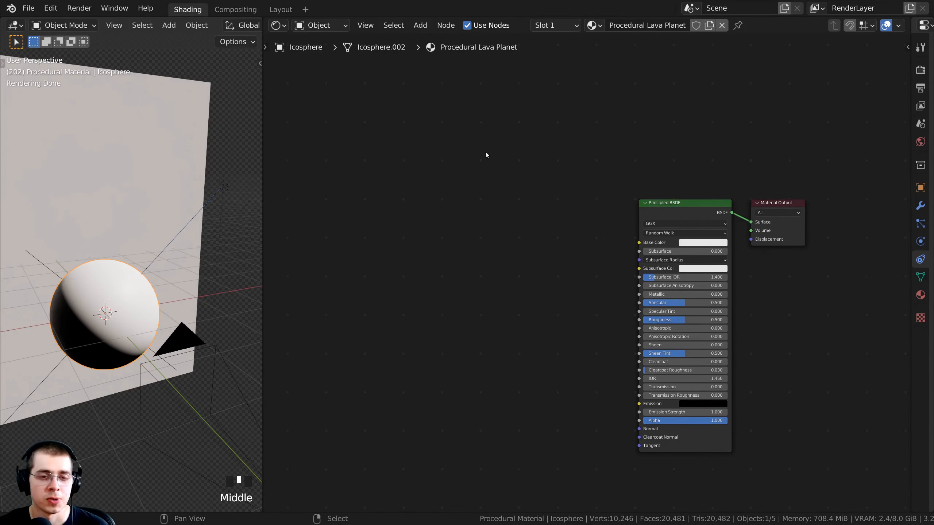
pyautogui.hotkey('shift', 'a')
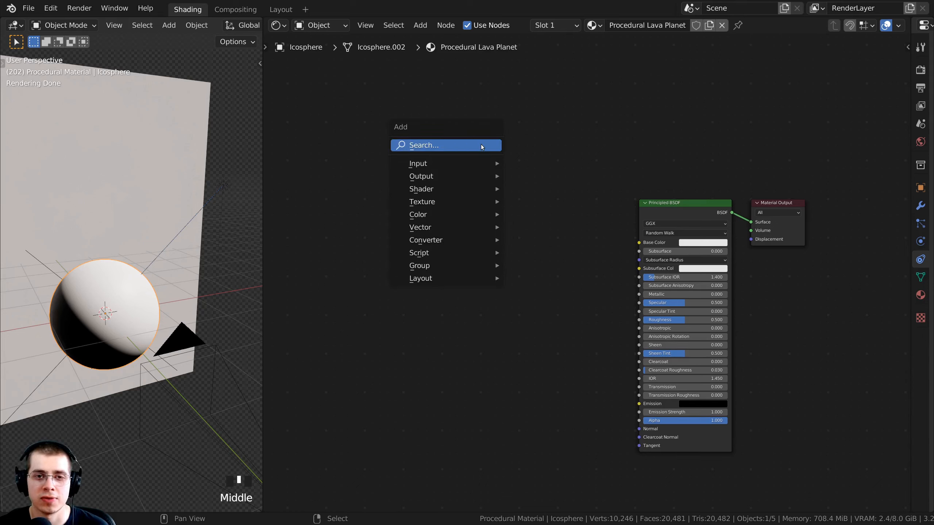
pyautogui.click(443, 145)
pyautogui.write('tex')
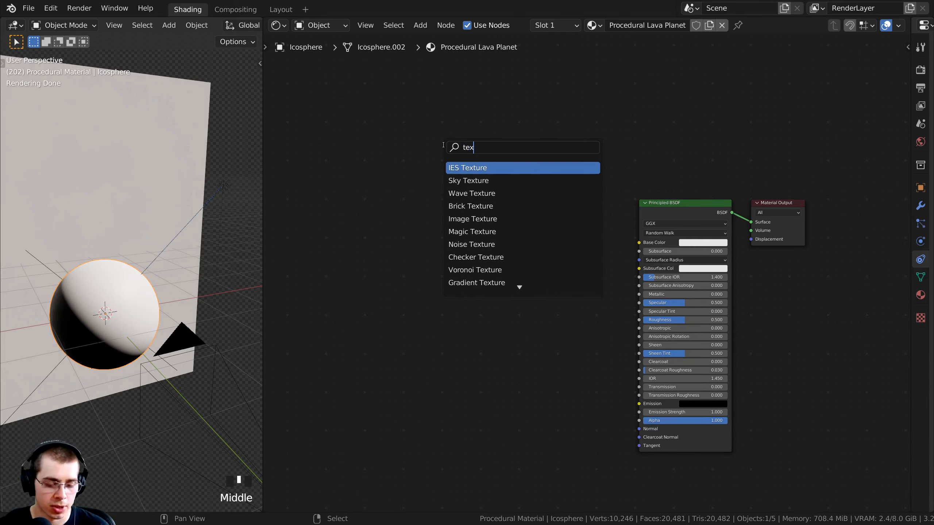
pyautogui.write('ture c')
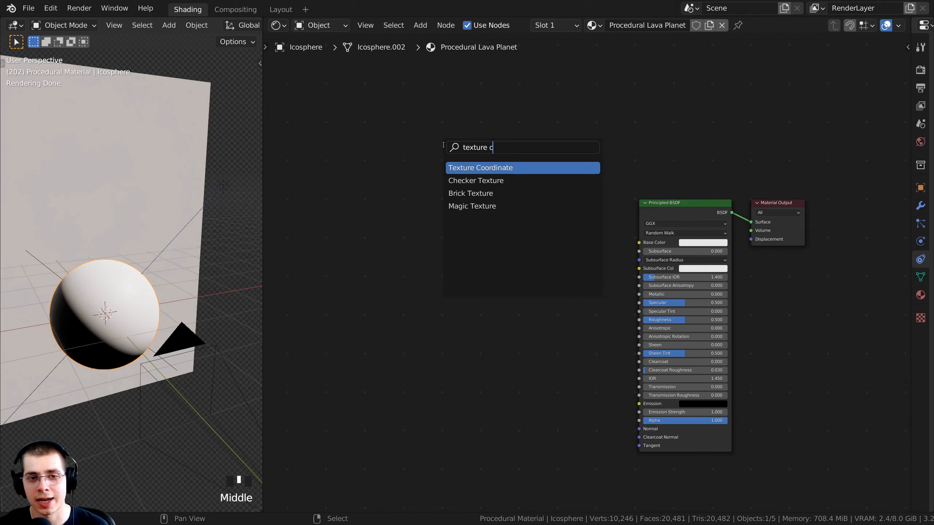
pyautogui.click(465, 167)
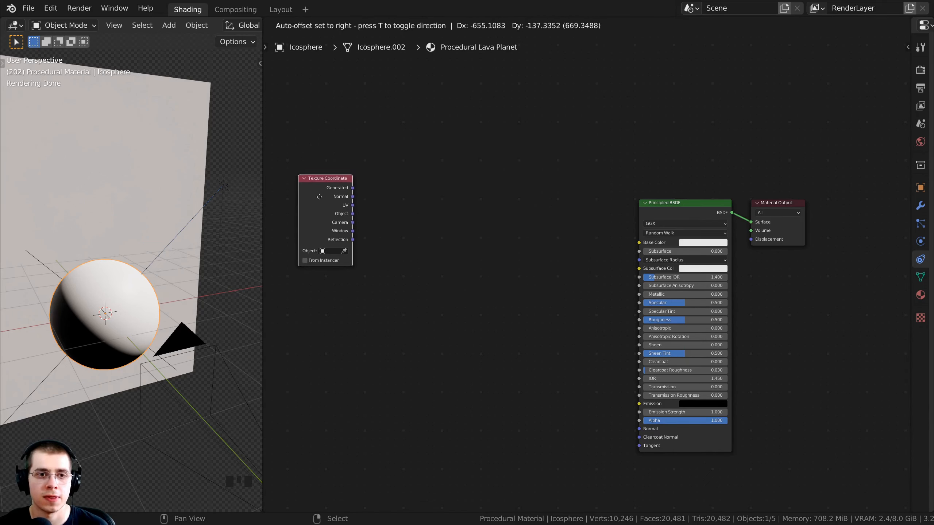
pyautogui.click(351, 200)
pyautogui.scroll(2, 428, 253)
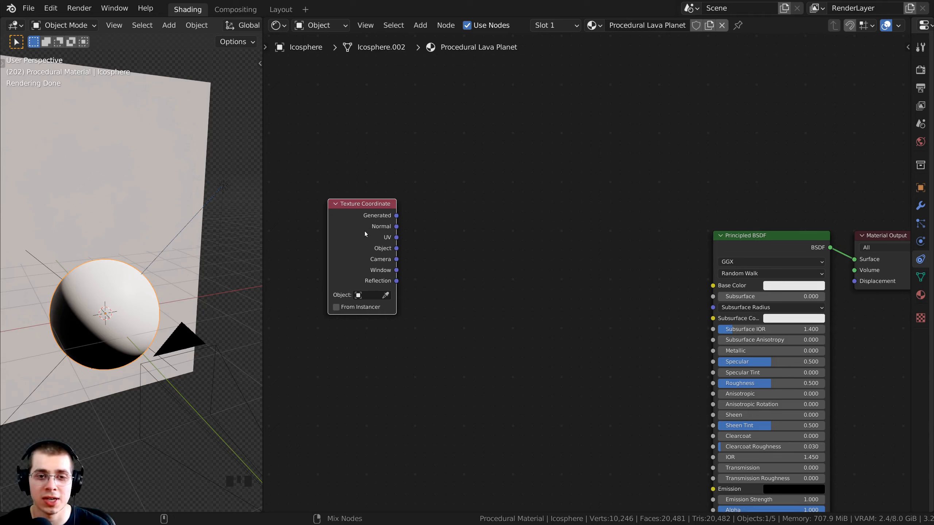
# - Preview the Principled BSDF and the Texture Coordinate's Generated output in turn with Node Wrangler
pyautogui.keyDown('ctrl'); pyautogui.keyDown('shift'); pyautogui.click(361, 229); pyautogui.keyUp('shift'); pyautogui.keyUp('ctrl')
pyautogui.keyDown('ctrl'); pyautogui.keyDown('shift'); pyautogui.click(739, 255); pyautogui.keyUp('shift'); pyautogui.keyUp('ctrl')
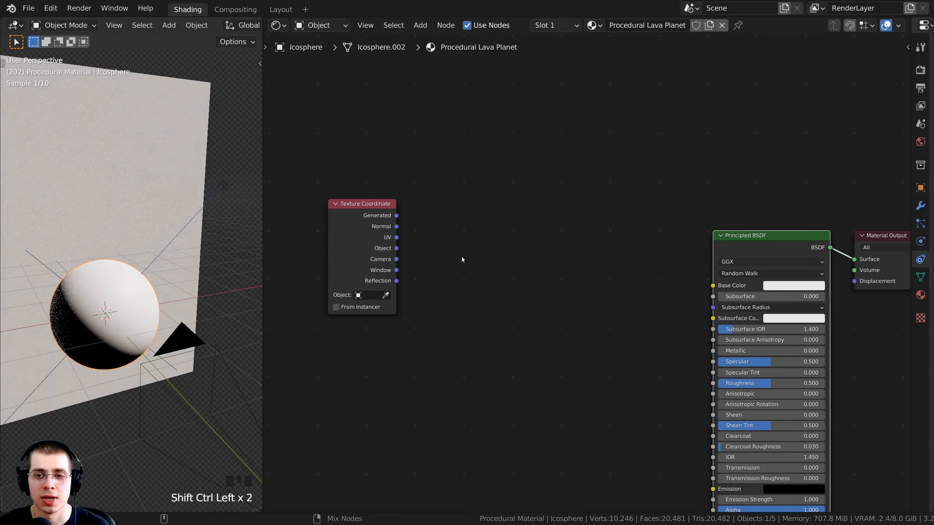
pyautogui.keyDown('ctrl'); pyautogui.keyDown('shift'); pyautogui.click(389, 261); pyautogui.keyUp('shift'); pyautogui.keyUp('ctrl')
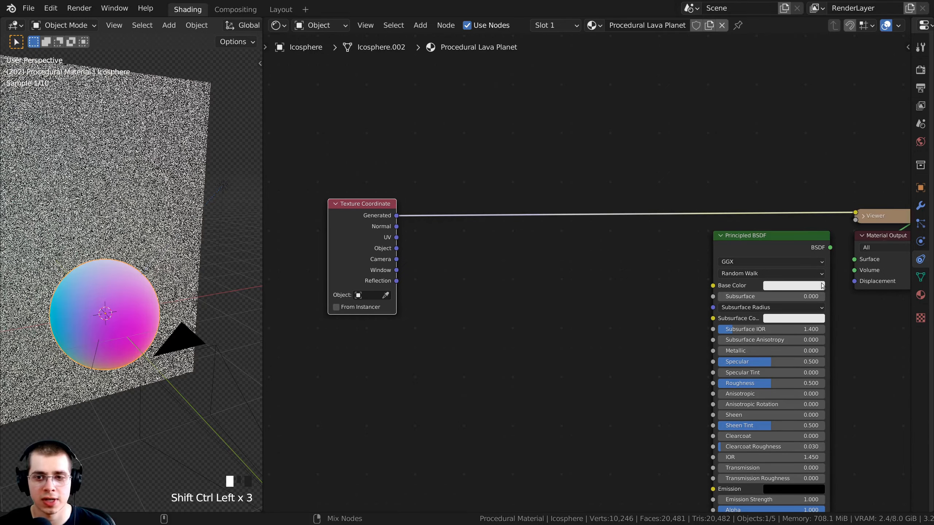
pyautogui.keyDown('ctrl'); pyautogui.keyDown('shift'); pyautogui.click(742, 245); pyautogui.keyUp('shift'); pyautogui.keyUp('ctrl')
pyautogui.keyDown('ctrl'); pyautogui.keyDown('shift'); pyautogui.click(347, 224); pyautogui.keyUp('shift'); pyautogui.keyUp('ctrl')
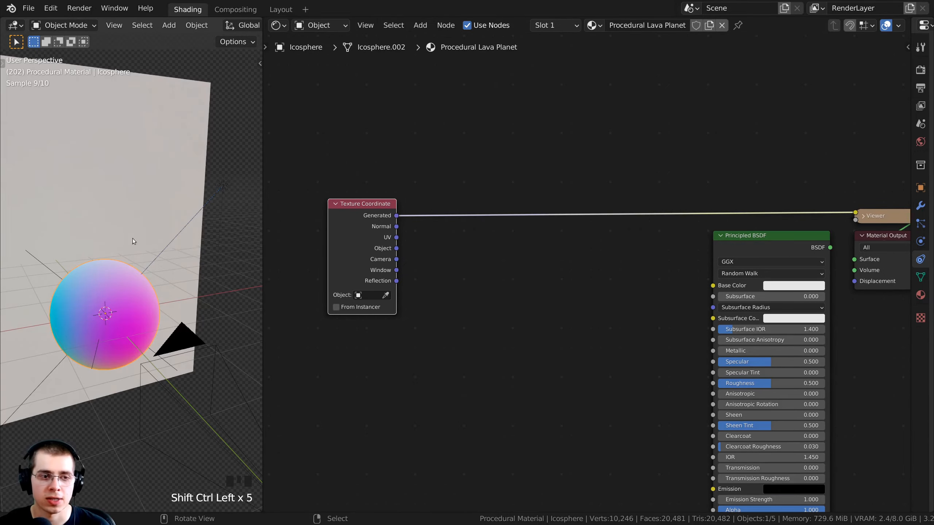
# - Cycle the Texture Coordinate preview through Normal and UV to the Object output, inspecting the sphere from several sides
pyautogui.scroll(1, 142, 247)
pyautogui.scroll(2, 331, 223)
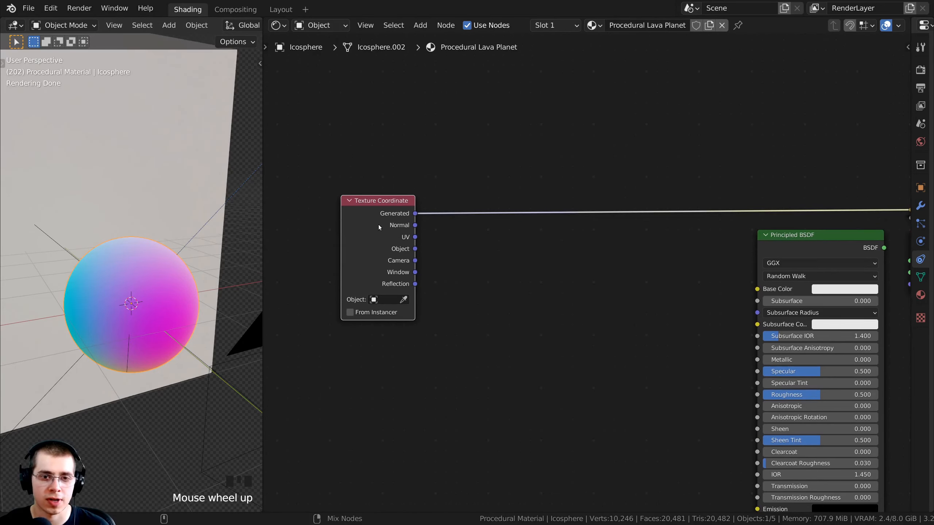
pyautogui.keyDown('ctrl'); pyautogui.keyDown('shift'); pyautogui.click(379, 224); pyautogui.keyUp('shift'); pyautogui.keyUp('ctrl')
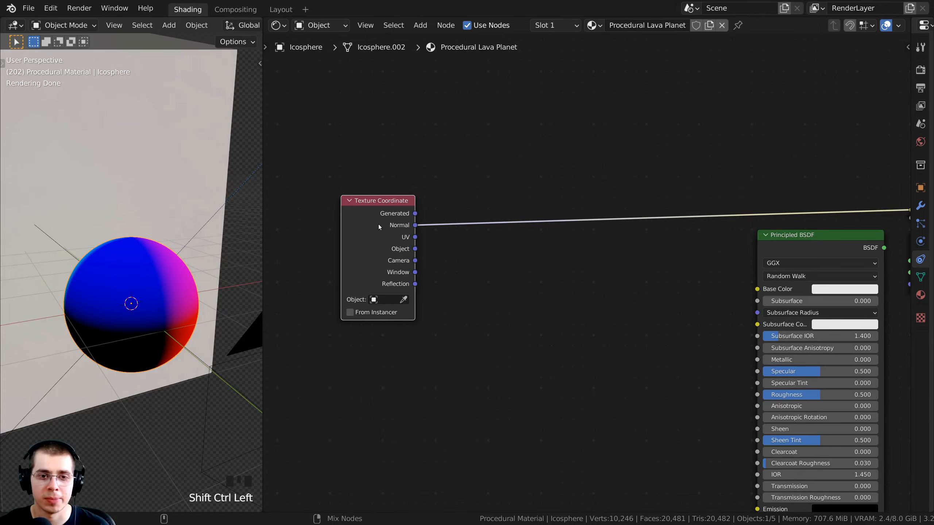
pyautogui.keyDown('ctrl'); pyautogui.keyDown('shift'); pyautogui.click(379, 225); pyautogui.keyUp('shift'); pyautogui.keyUp('ctrl')
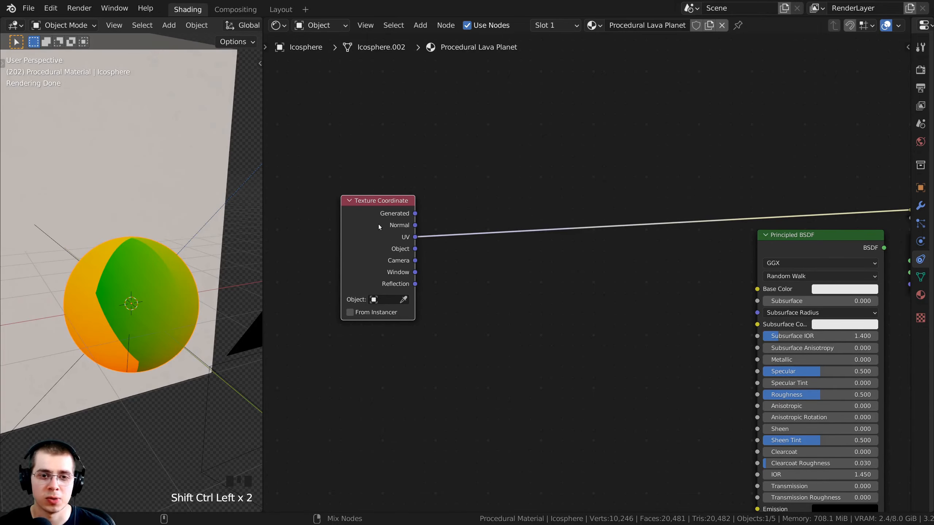
pyautogui.keyDown('ctrl'); pyautogui.keyDown('shift'); pyautogui.click(378, 224); pyautogui.keyUp('shift'); pyautogui.keyUp('ctrl')
pyautogui.moveTo(228, 280); pyautogui.dragTo(192, 247, button='middle')
pyautogui.scroll(2, 180, 278)
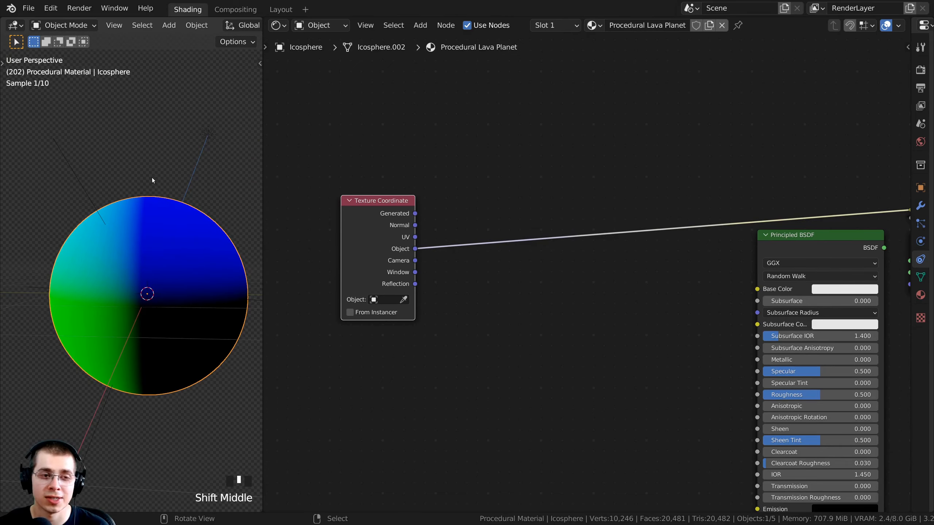
pyautogui.moveTo(139, 367); pyautogui.dragTo(184, 262, button='middle')
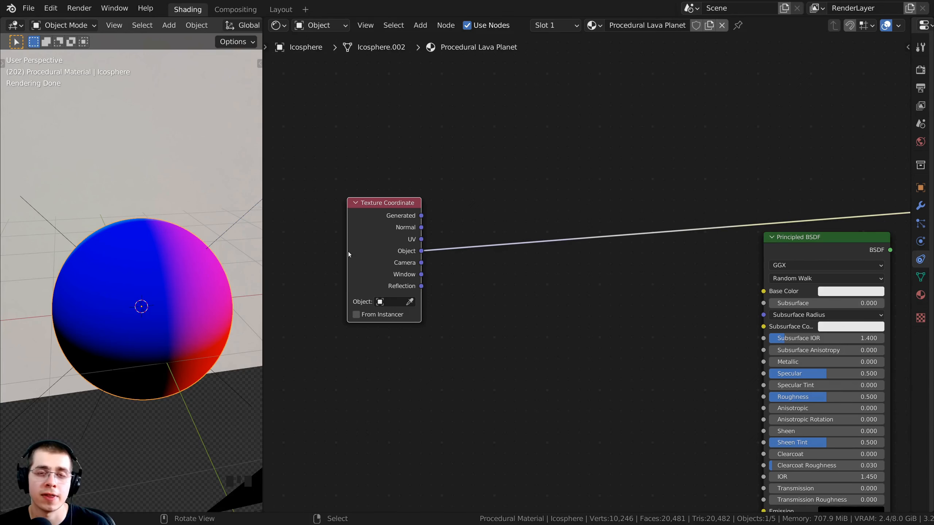
# - Insert a Separate XYZ node on the link between the Texture Coordinate's Object output and the Viewer
pyautogui.moveTo(520, 171); pyautogui.dragTo(488, 171, button='middle')
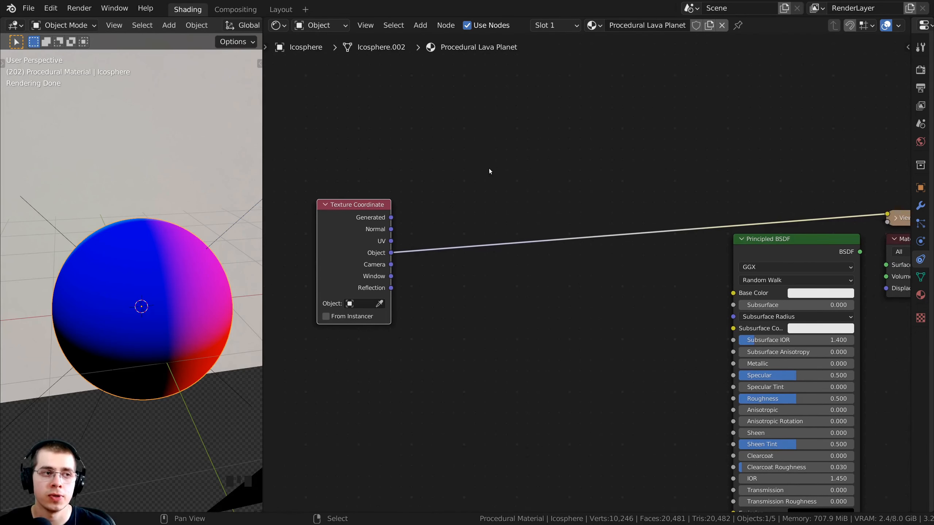
pyautogui.hotkey('shift', 'a')
pyautogui.click(435, 156)
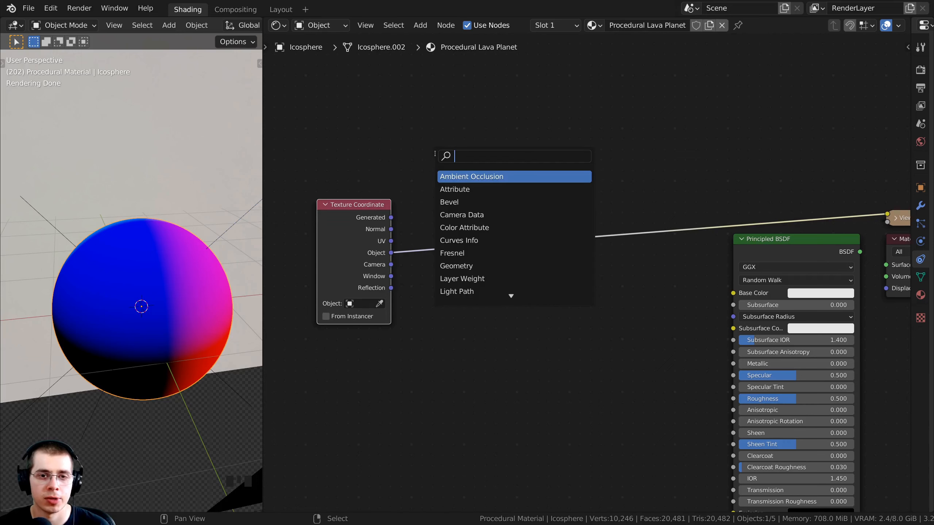
pyautogui.write('sep')
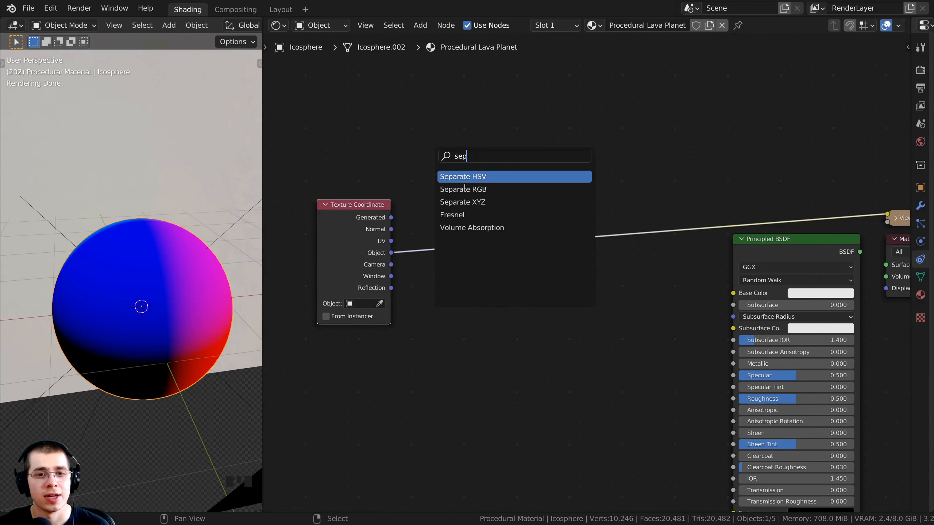
pyautogui.click(476, 203)
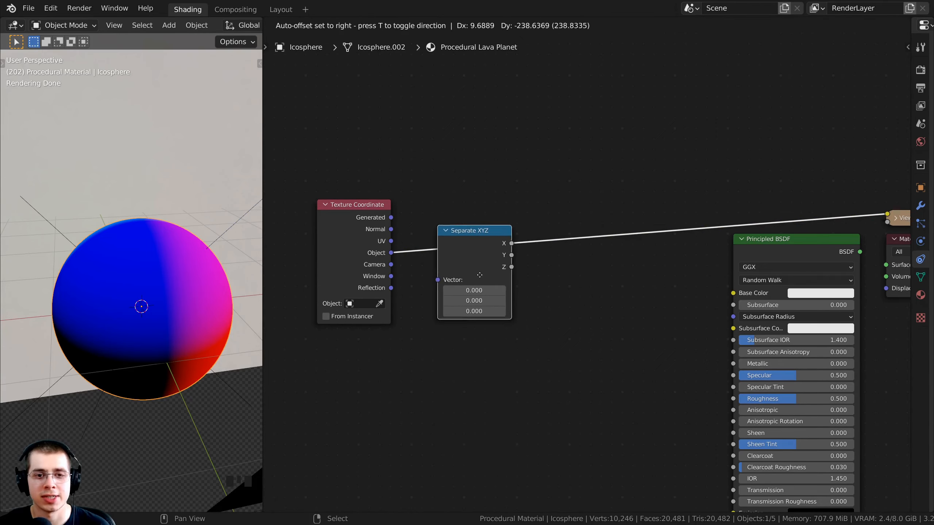
pyautogui.click(475, 260)
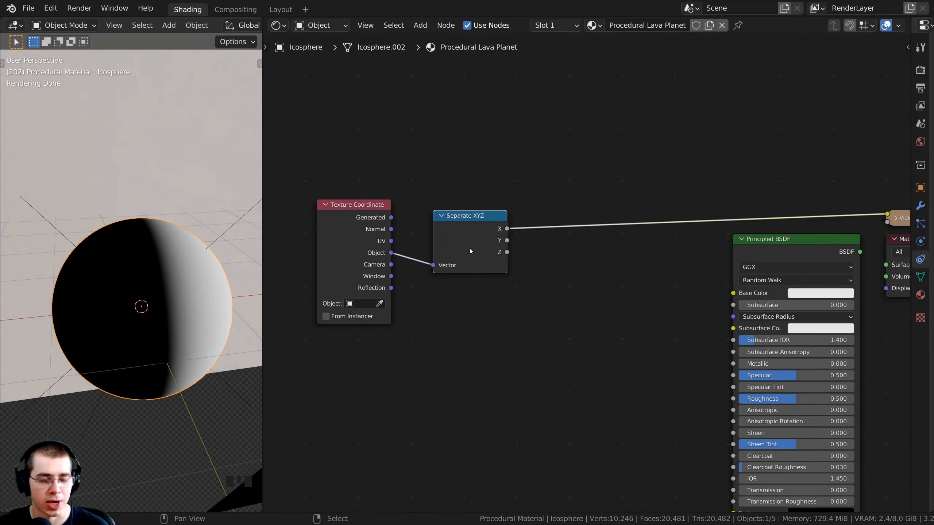
# - Cycle through the Separate XYZ outputs back to X and examine the X gradient on the sphere
pyautogui.keyDown('ctrl'); pyautogui.keyDown('shift'); pyautogui.click(463, 227); pyautogui.keyUp('shift'); pyautogui.keyUp('ctrl')
pyautogui.keyDown('ctrl'); pyautogui.keyDown('shift'); pyautogui.click(462, 226); pyautogui.keyUp('shift'); pyautogui.keyUp('ctrl')
pyautogui.keyDown('ctrl'); pyautogui.keyDown('shift'); pyautogui.click(463, 226); pyautogui.keyUp('shift'); pyautogui.keyUp('ctrl')
pyautogui.moveTo(180, 290); pyautogui.dragTo(174, 290, button='middle')
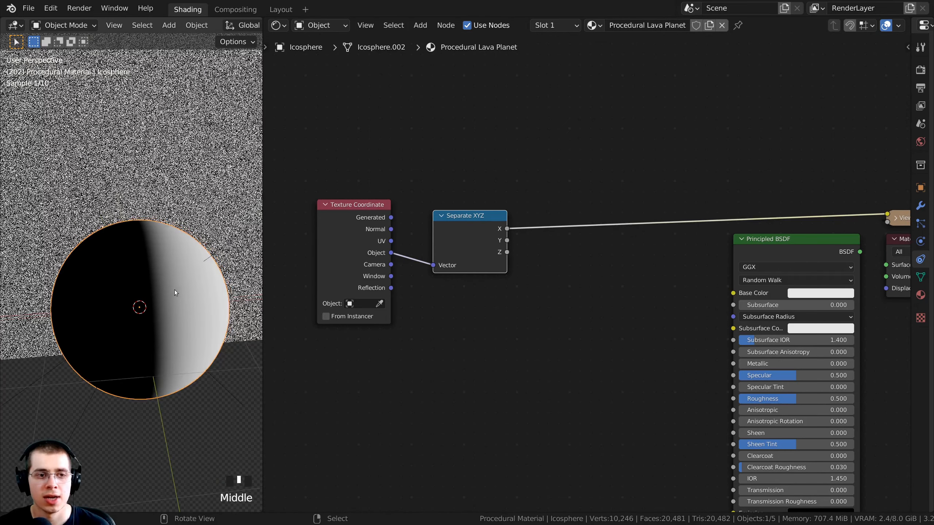
pyautogui.moveTo(168, 241); pyautogui.dragTo(188, 281, button='middle')
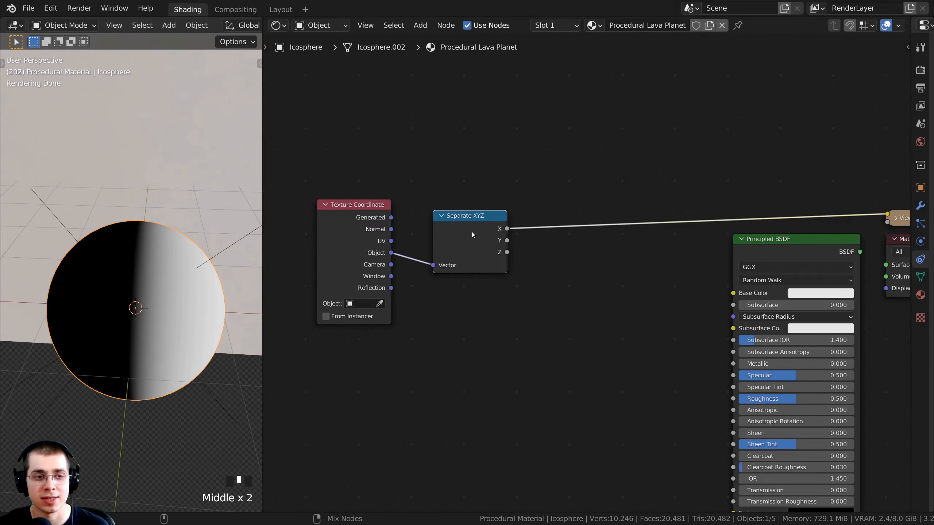
# - Preview the Z output of the Separate XYZ node and examine its gradient around the sphere
pyautogui.keyDown('ctrl'); pyautogui.keyDown('shift'); pyautogui.click(472, 234); pyautogui.keyUp('shift'); pyautogui.keyUp('ctrl')
pyautogui.keyDown('ctrl'); pyautogui.keyDown('shift'); pyautogui.click(472, 234); pyautogui.keyUp('shift'); pyautogui.keyUp('ctrl')
pyautogui.moveTo(158, 296); pyautogui.dragTo(213, 205, button='middle')
pyautogui.moveTo(117, 230); pyautogui.dragTo(122, 274, button='middle')
pyautogui.scroll(1, 122, 275)
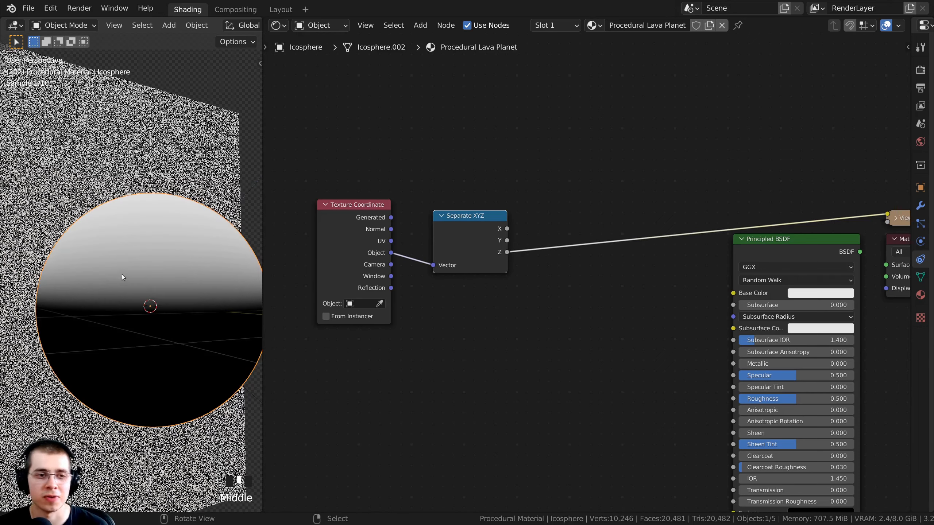
pyautogui.keyDown('shift'); pyautogui.scroll(2, 90, 308); pyautogui.keyUp('shift')
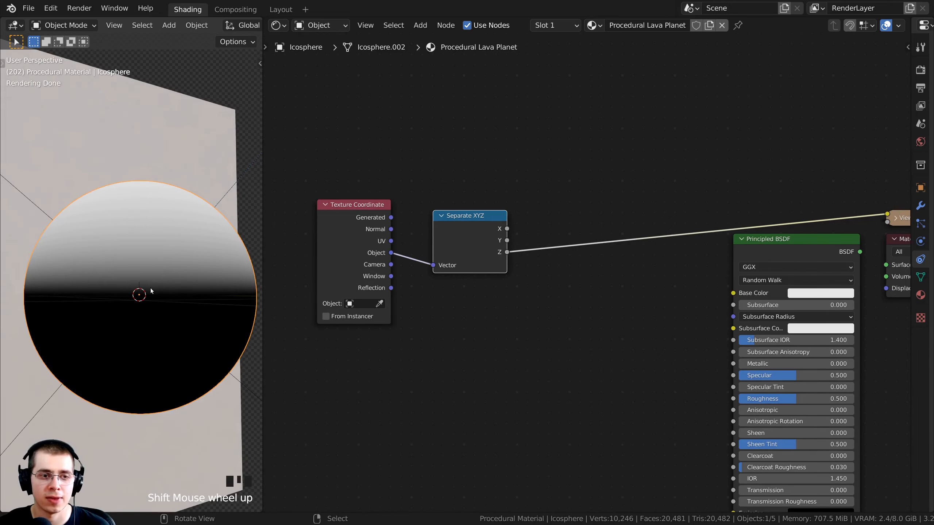
pyautogui.scroll(1, 64, 180)
pyautogui.scroll(-2, 114, 255)
pyautogui.moveTo(134, 357); pyautogui.dragTo(148, 367, button='middle')
pyautogui.scroll(2, 277, 156)
pyautogui.moveTo(464, 273); pyautogui.dragTo(460, 272)
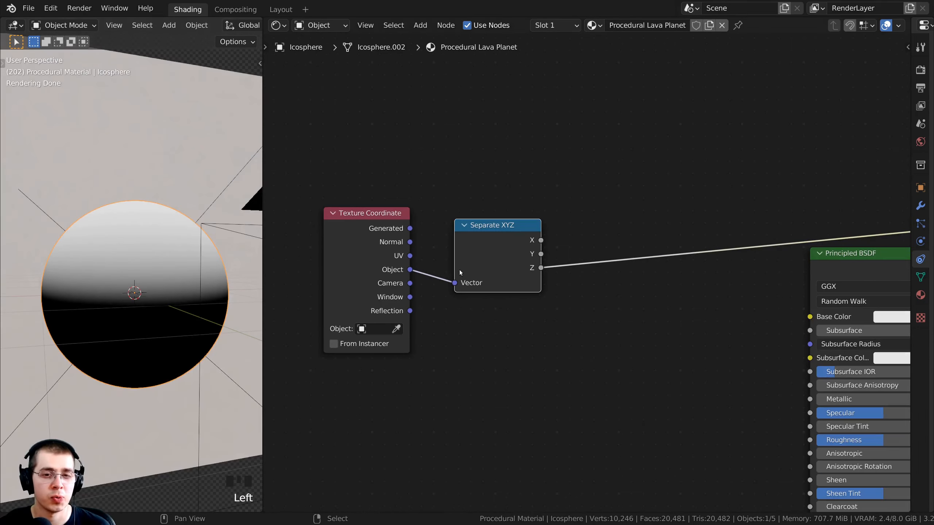
pyautogui.moveTo(503, 235); pyautogui.dragTo(499, 235, button='middle')
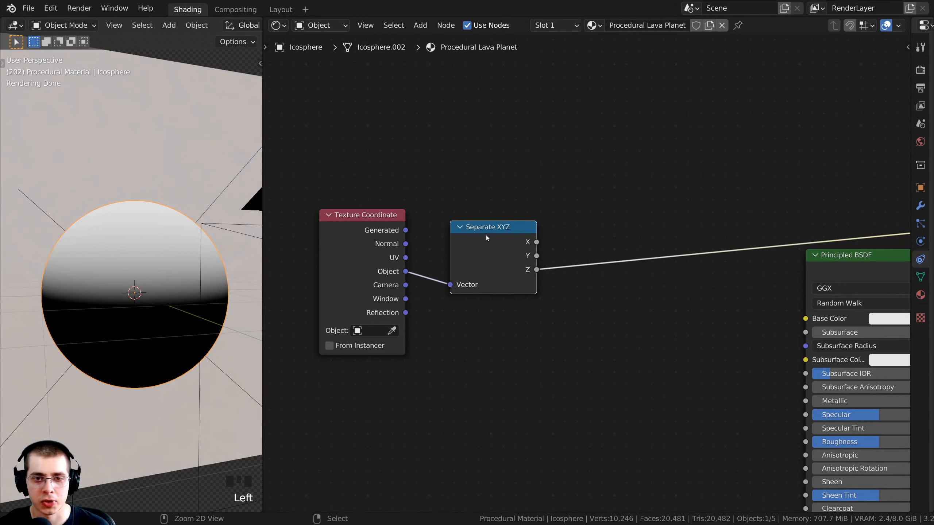
# - Compare the X and Y outputs of the Separate XYZ node, returning the preview to Z
pyautogui.keyDown('ctrl'); pyautogui.keyDown('shift'); pyautogui.click(491, 231); pyautogui.keyUp('shift'); pyautogui.keyUp('ctrl')
pyautogui.keyDown('ctrl'); pyautogui.keyDown('shift'); pyautogui.click(489, 229); pyautogui.keyUp('shift'); pyautogui.keyUp('ctrl')
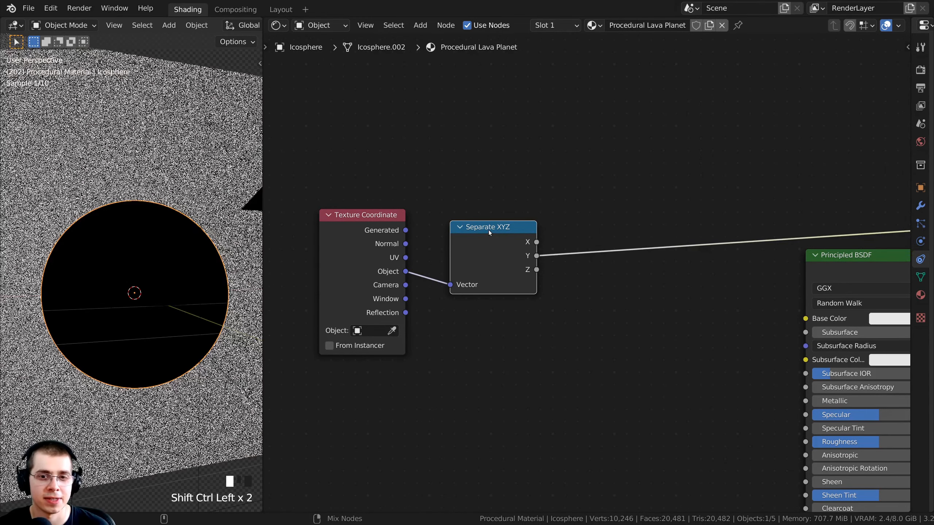
pyautogui.keyDown('ctrl'); pyautogui.keyDown('shift'); pyautogui.click(500, 285); pyautogui.keyUp('shift'); pyautogui.keyUp('ctrl')
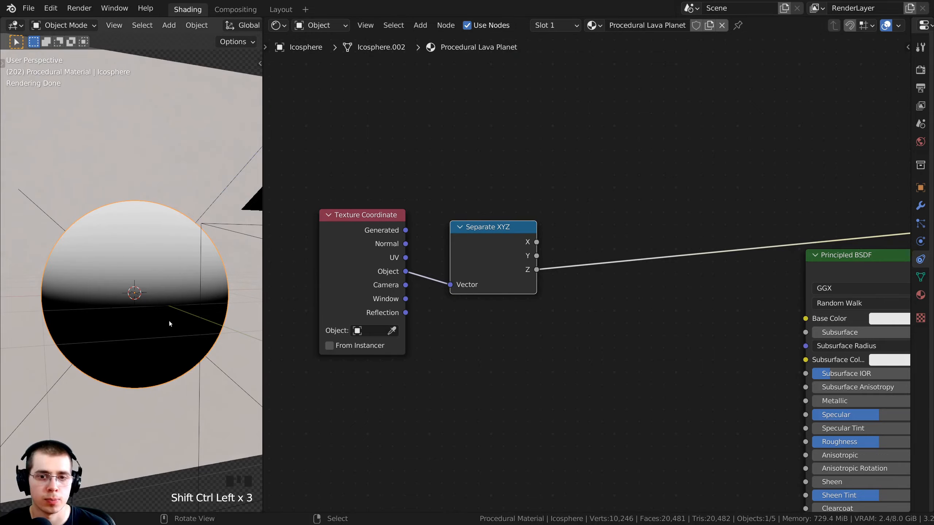
# - Test-move the sun light to check whether the sphere's Z gradient follows it, cancel the move and reselect the icosphere
pyautogui.moveTo(225, 323); pyautogui.dragTo(236, 348, button='middle')
pyautogui.scroll(2, 175, 206)
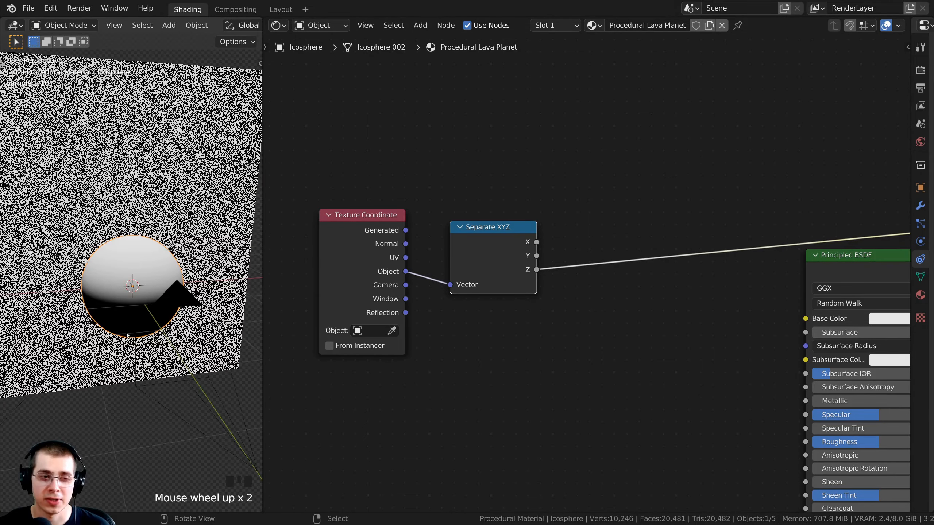
pyautogui.click(246, 165)
pyautogui.press('g')
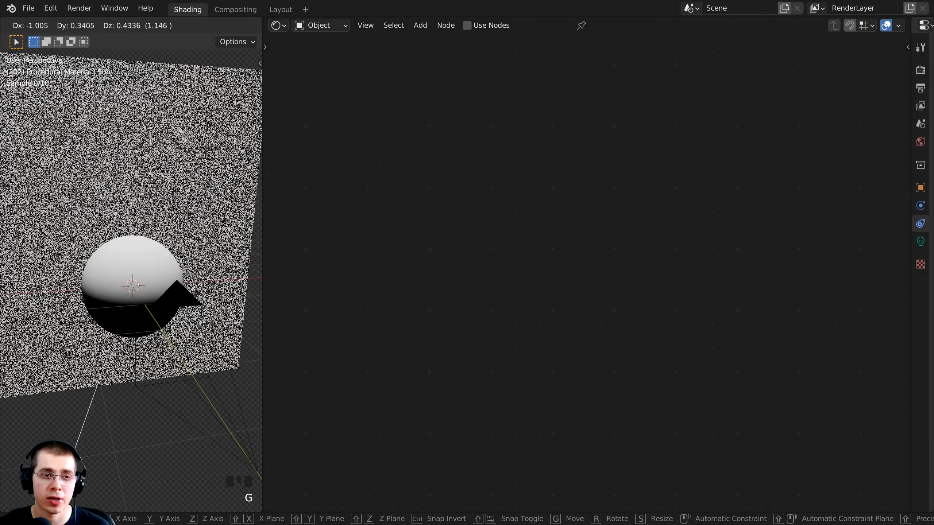
pyautogui.click(131, 255)
pyautogui.scroll(2, 131, 254)
pyautogui.rightClick(92, 289)
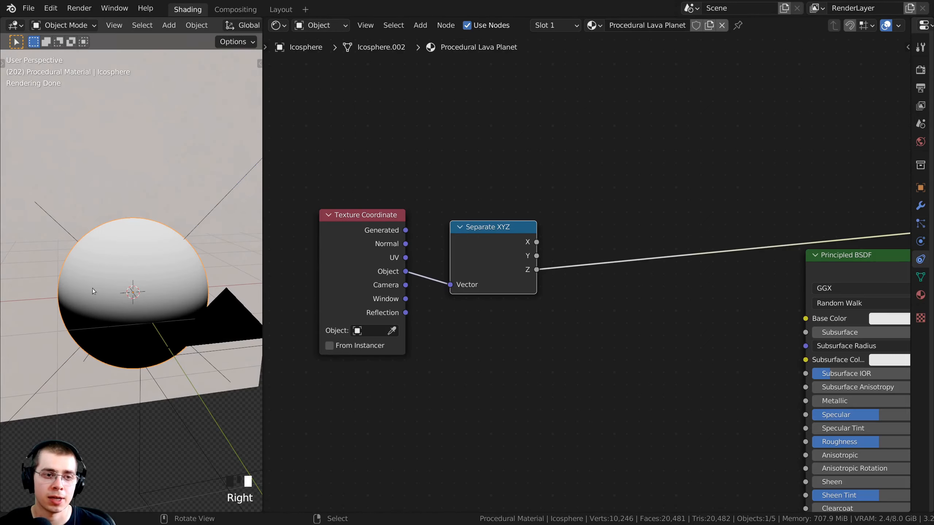
# - Set the Texture Coordinate node's Object to Empty.001 by picking the empty in the viewport, and widen the node
pyautogui.moveTo(460, 318); pyautogui.dragTo(563, 285, button='middle')
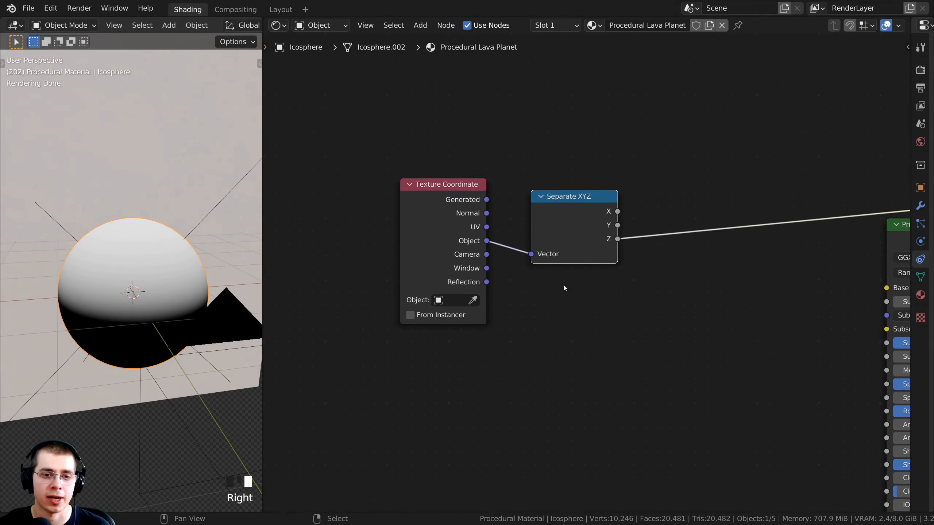
pyautogui.click(406, 252)
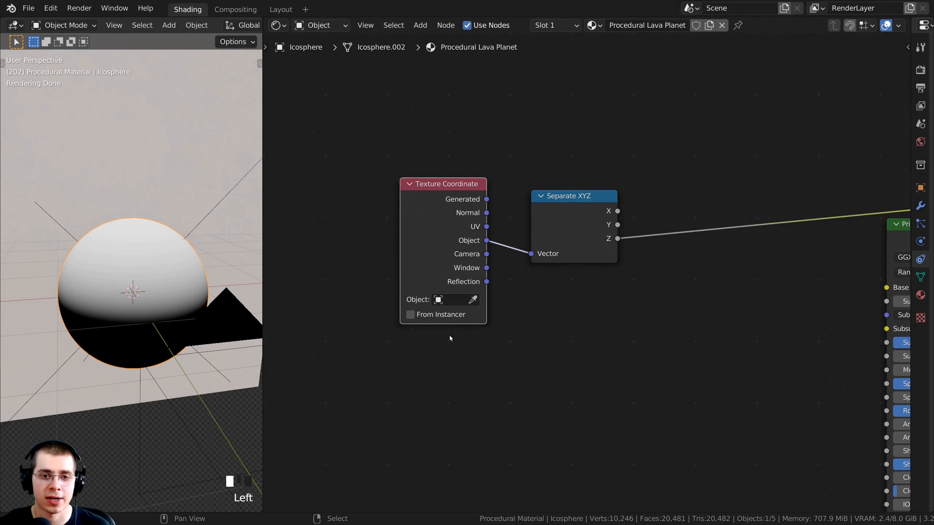
pyautogui.click(442, 301)
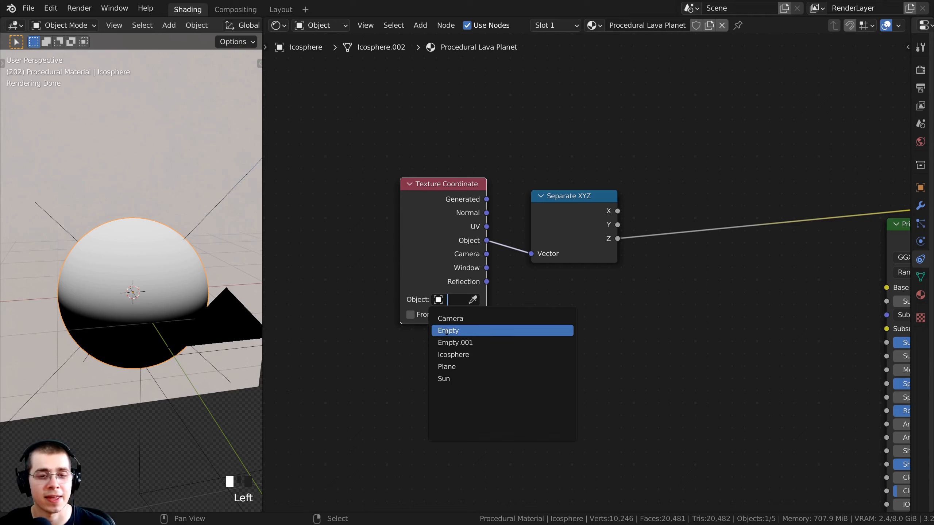
pyautogui.click(427, 274)
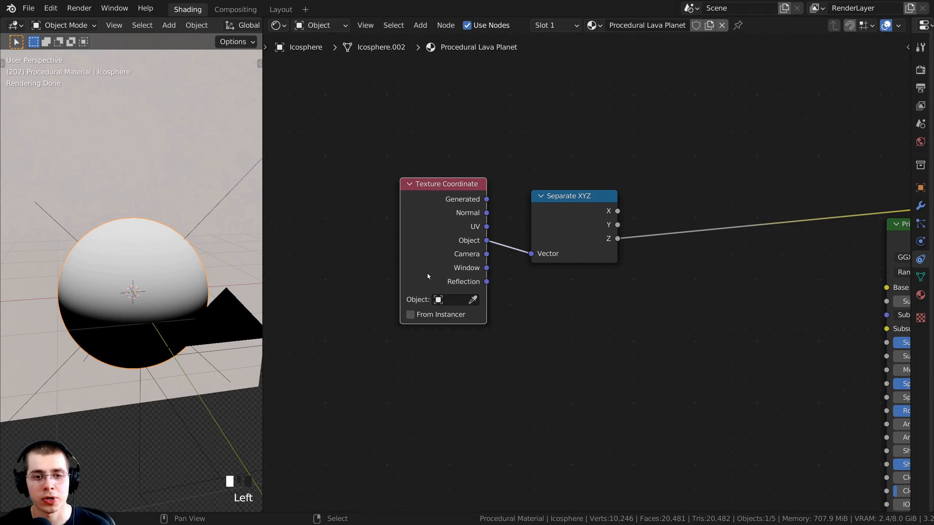
pyautogui.click(473, 300)
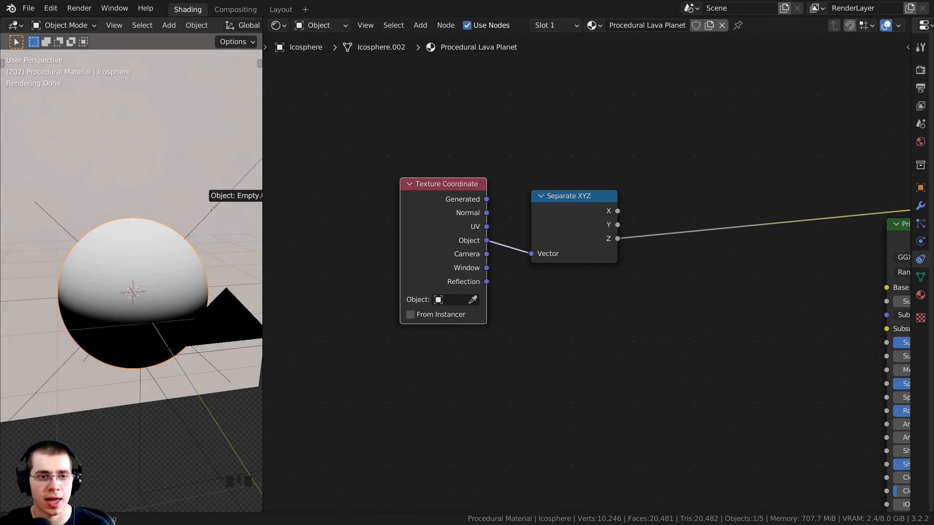
pyautogui.click(231, 193)
pyautogui.scroll(-2, 164, 324)
pyautogui.moveTo(165, 318); pyautogui.dragTo(200, 229, button='middle')
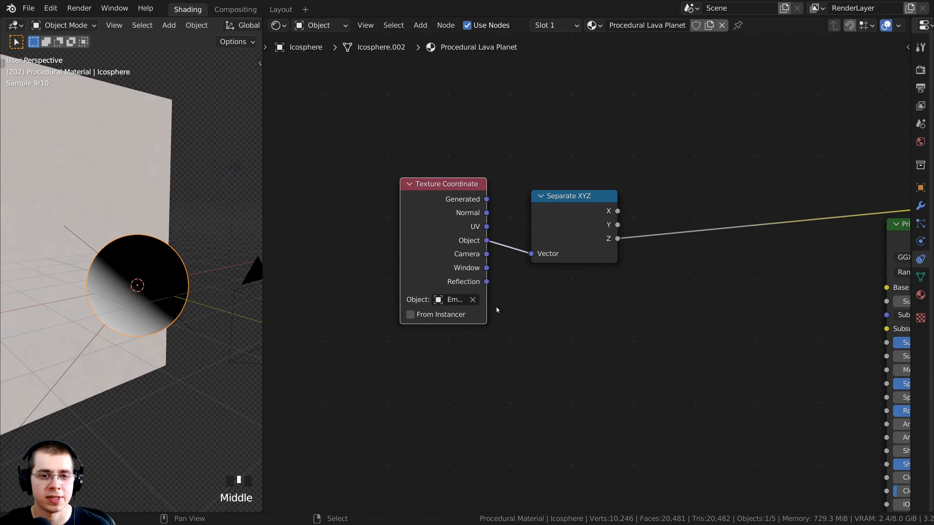
pyautogui.moveTo(402, 218); pyautogui.dragTo(372, 219)
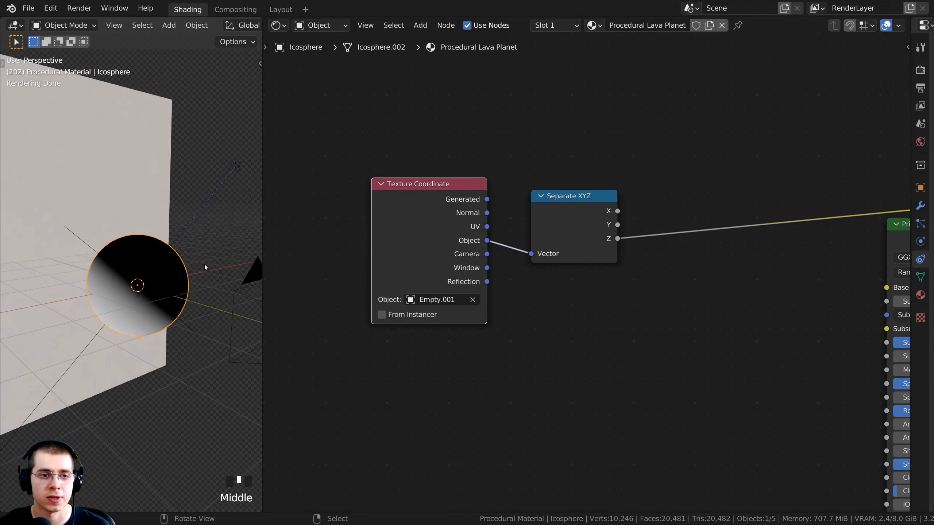
# - Test-move the sun light from different angles, cancelling each move, and examine how the sphere's gradient follows it
pyautogui.moveTo(205, 264)
pyautogui.keyDown('shift'); pyautogui.mouseDown(button='middle')
pyautogui.moveTo(129, 331)
pyautogui.moveTo(228, 196)
pyautogui.mouseUp(button='middle'); pyautogui.keyUp('shift')
pyautogui.click(227, 200)
pyautogui.press('g')
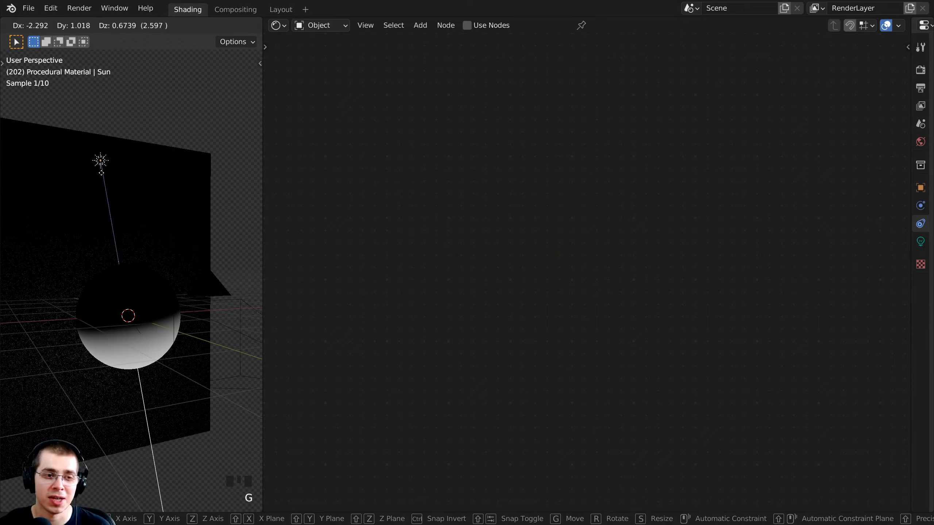
pyautogui.rightClick(199, 206)
pyautogui.moveTo(180, 250); pyautogui.dragTo(201, 302, button='middle')
pyautogui.press('g')
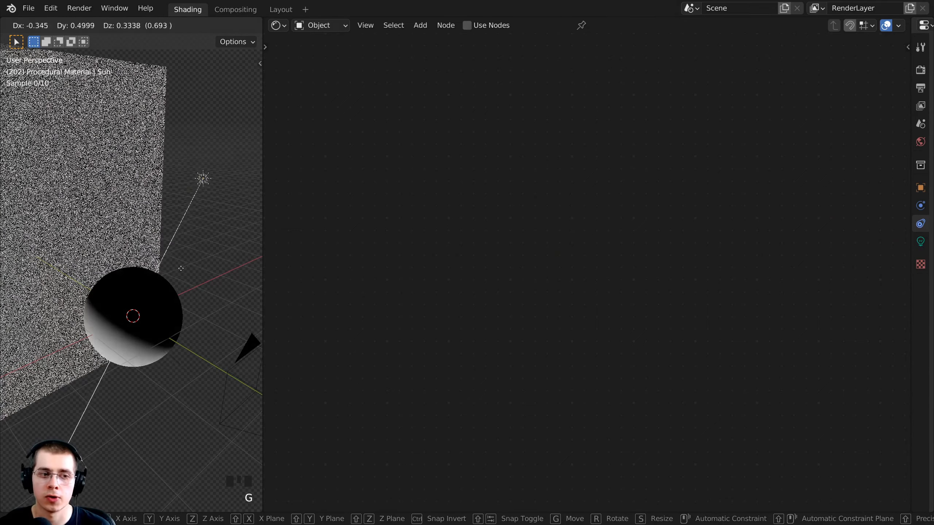
pyautogui.rightClick(201, 301)
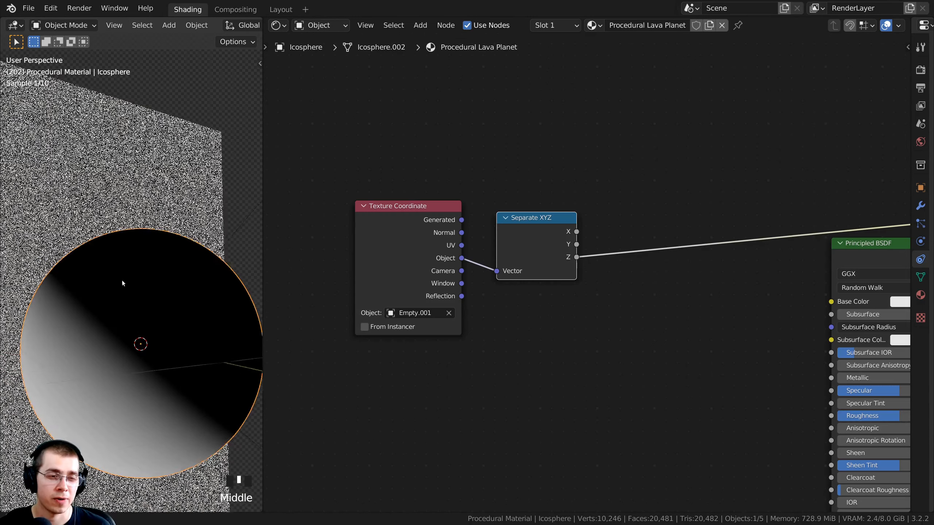
pyautogui.moveTo(122, 280); pyautogui.dragTo(124, 276, button='middle')
pyautogui.keyDown('shift'); pyautogui.moveTo(124, 275); pyautogui.dragTo(117, 302, button='middle'); pyautogui.keyUp('shift')
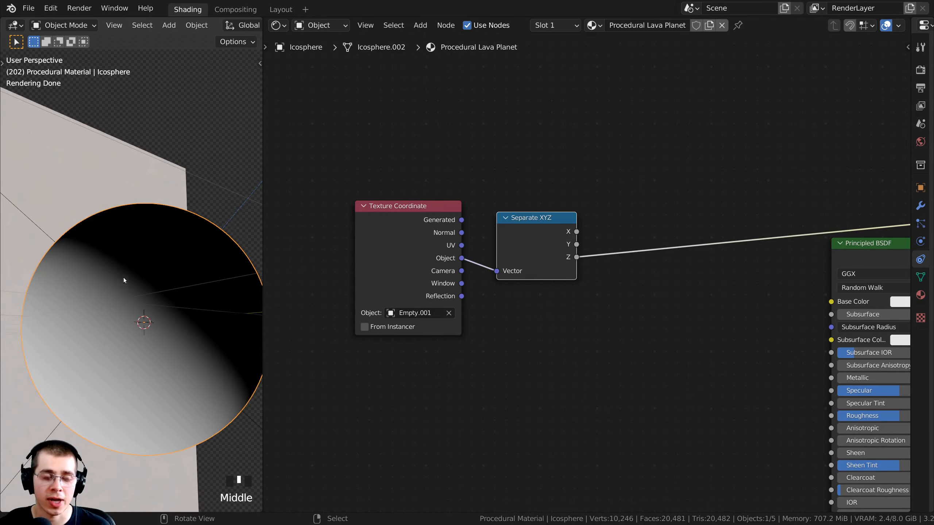
# - Insert a ColorRamp node on the link between the Separate XYZ's Z output and the Viewer
pyautogui.moveTo(431, 313); pyautogui.dragTo(410, 328, button='middle')
pyautogui.moveTo(562, 259); pyautogui.dragTo(496, 284, button='middle')
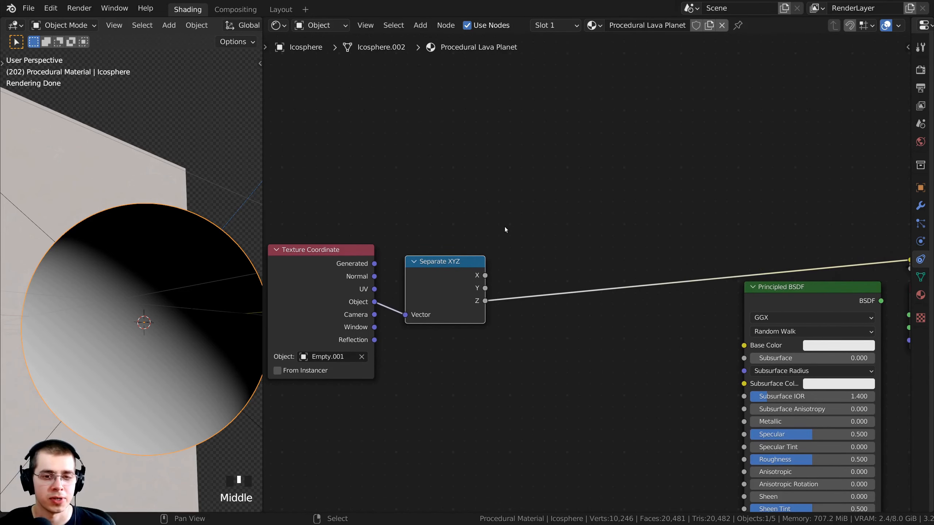
pyautogui.moveTo(504, 226); pyautogui.dragTo(496, 216, button='middle')
pyautogui.hotkey('shift', 'a')
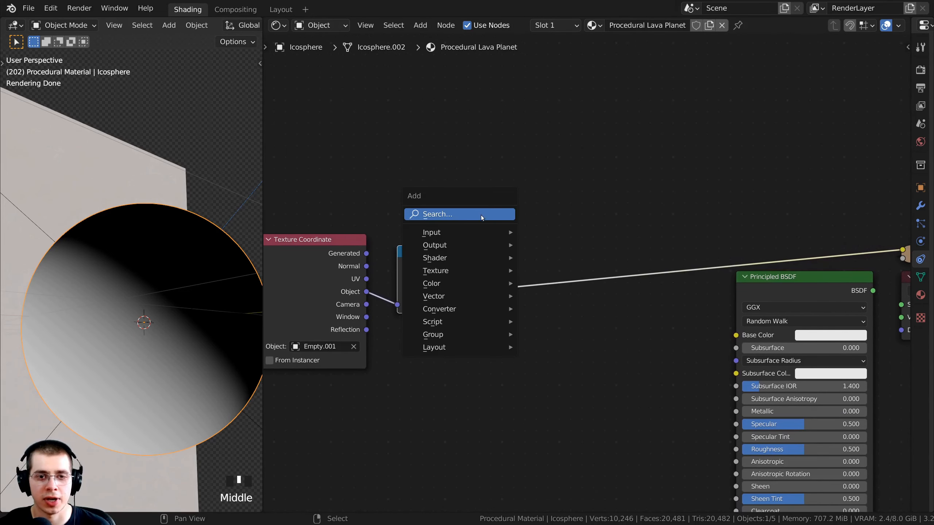
pyautogui.click(433, 216)
pyautogui.write('col')
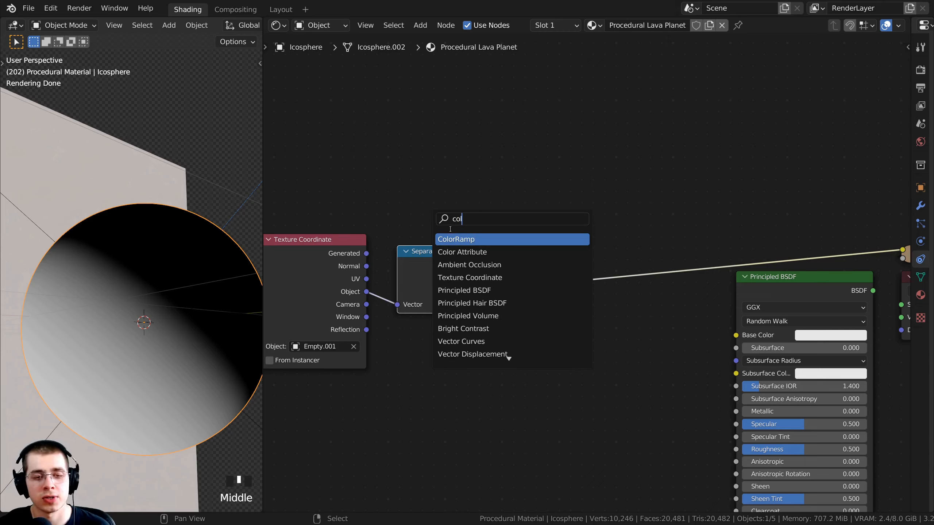
pyautogui.click(456, 239)
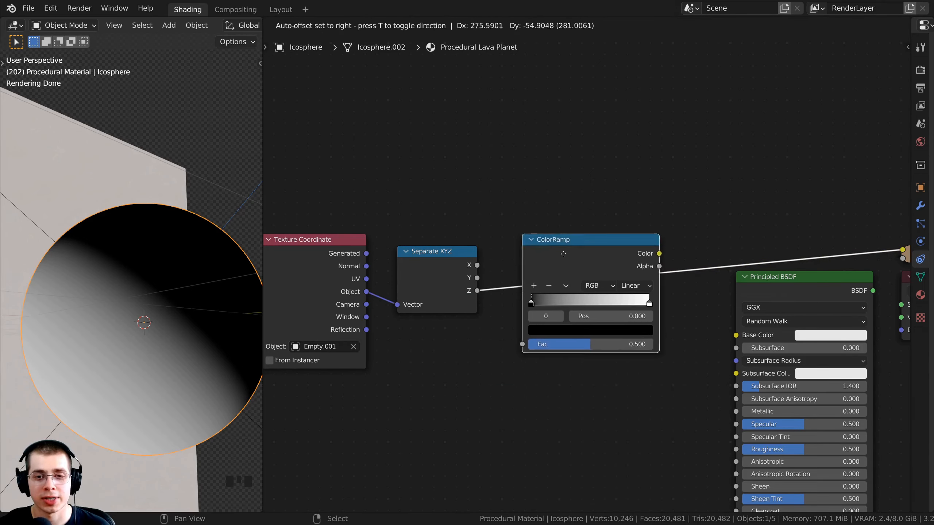
pyautogui.click(545, 247)
pyautogui.moveTo(563, 248); pyautogui.dragTo(543, 241)
pyautogui.moveTo(542, 257); pyautogui.dragTo(506, 278, button='middle')
# - Sharpen the gradient's edge by moving the ColorRamp's white stop to position 0.078
pyautogui.scroll(3, 512, 281)
pyautogui.scroll(8, 485, 319)
pyautogui.scroll(-1, 172, 306)
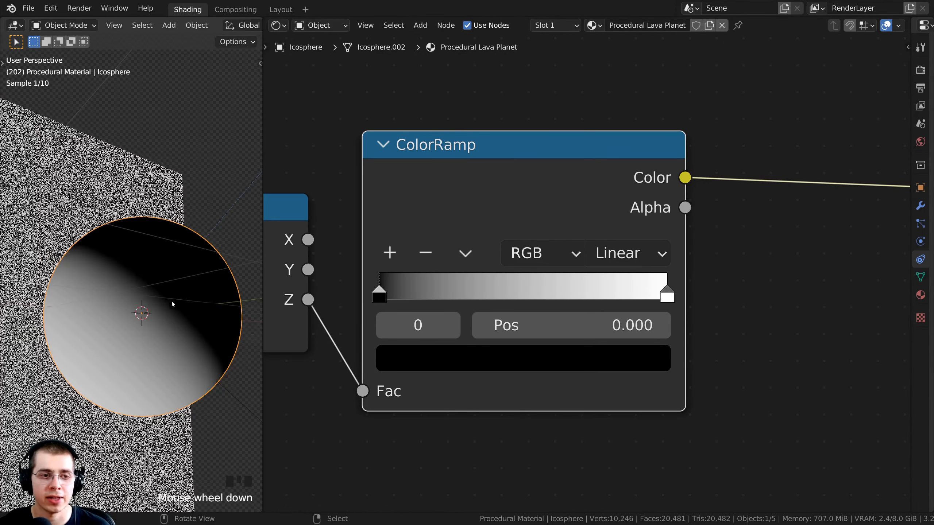
pyautogui.moveTo(172, 306); pyautogui.dragTo(94, 360, button='middle')
pyautogui.moveTo(661, 291); pyautogui.dragTo(677, 301, button='middle')
pyautogui.scroll(-1, 678, 301)
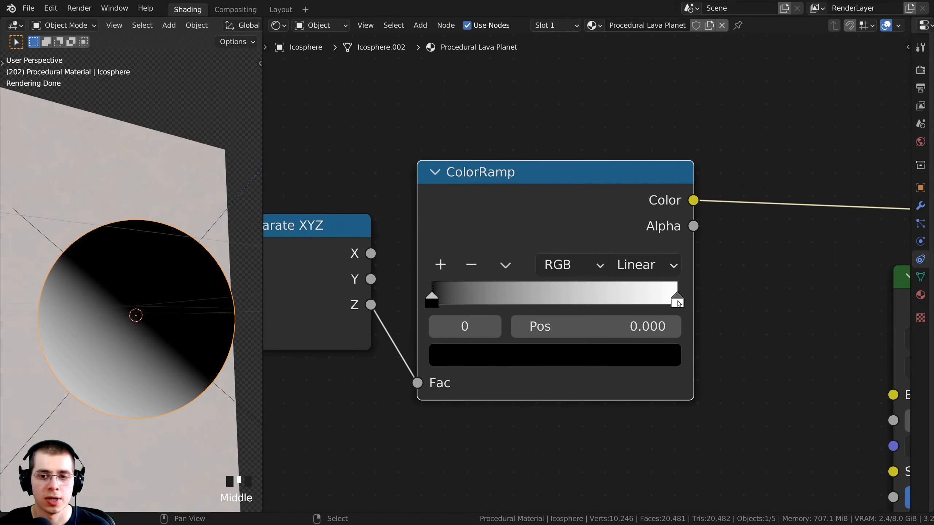
pyautogui.click(677, 298)
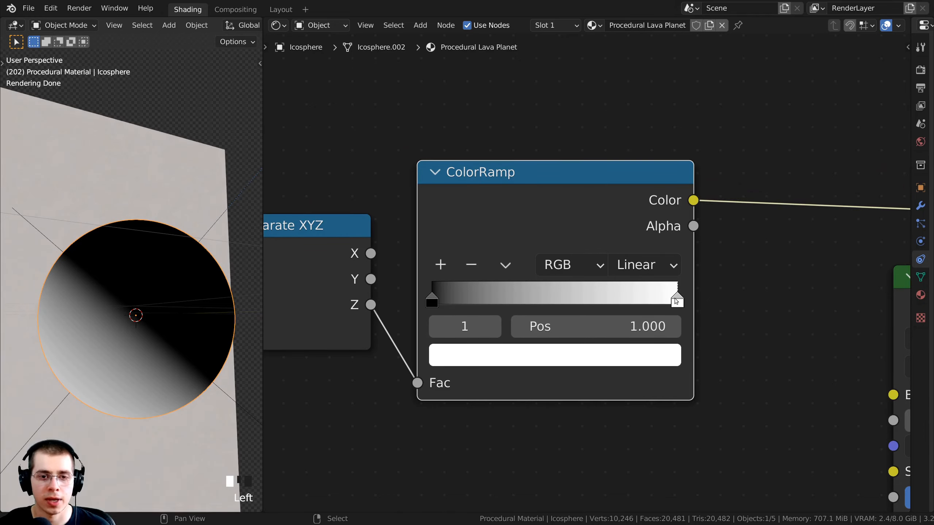
pyautogui.moveTo(676, 301); pyautogui.dragTo(434, 310)
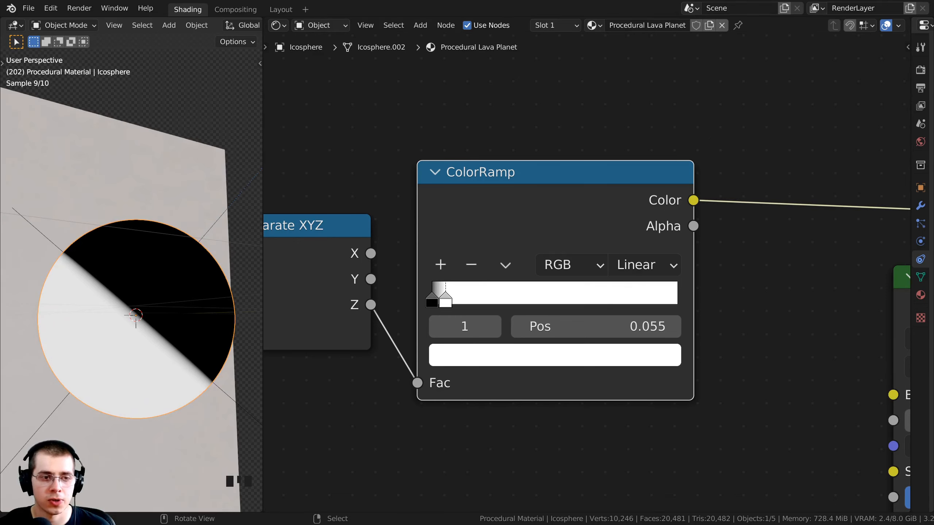
pyautogui.scroll(2, 182, 344)
pyautogui.moveTo(122, 366)
pyautogui.mouseDown(button='middle')
pyautogui.moveTo(123, 355)
pyautogui.moveTo(128, 371)
pyautogui.mouseUp(button='middle')
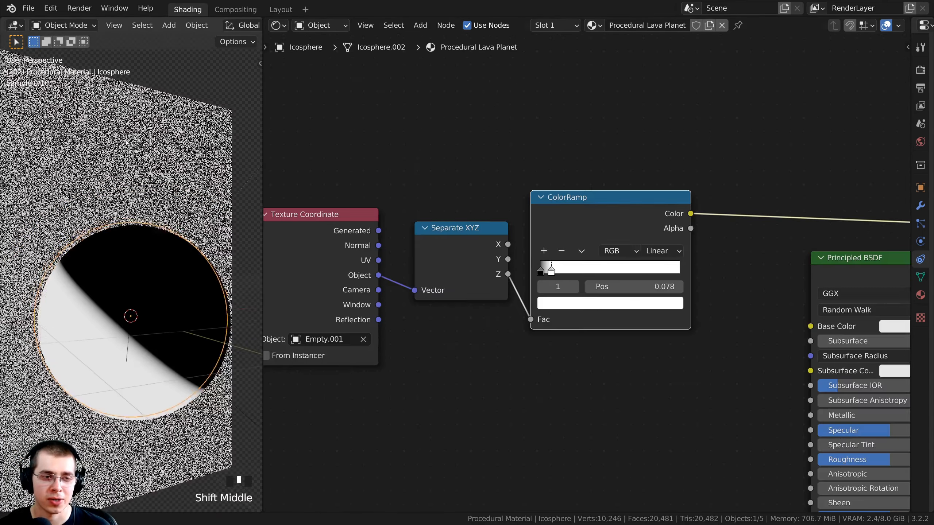
pyautogui.moveTo(125, 145)
pyautogui.mouseDown(button='middle')
pyautogui.moveTo(156, 143)
pyautogui.moveTo(107, 147)
pyautogui.moveTo(123, 140)
pyautogui.mouseUp(button='middle')
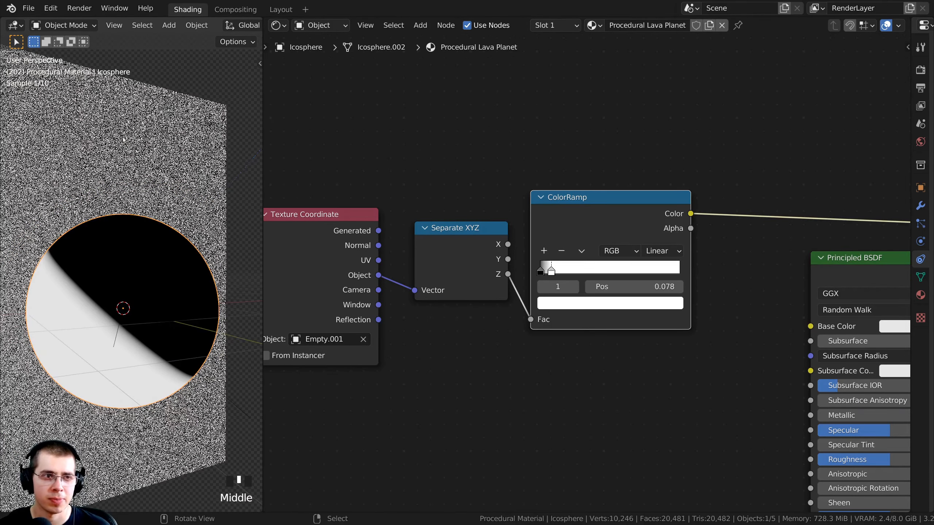
# - Hide the backdrop plane behind the sphere and reselect the icosphere
pyautogui.rightClick(143, 118)
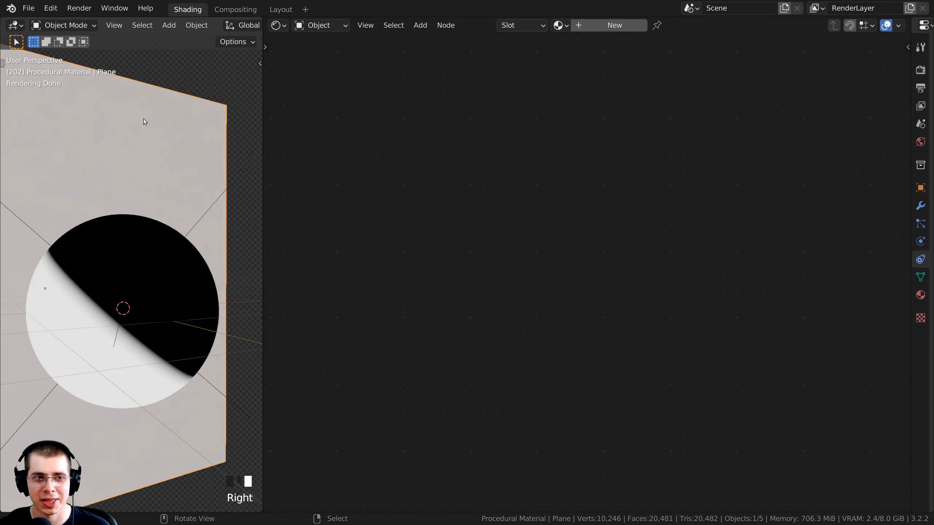
pyautogui.press('Delete')
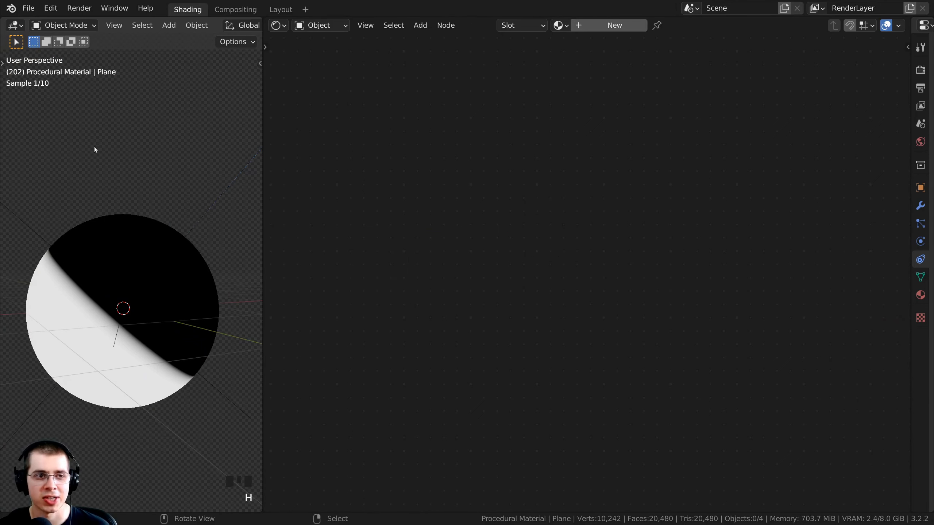
pyautogui.keyDown('shift'); pyautogui.moveTo(69, 164); pyautogui.dragTo(190, 215, button='middle'); pyautogui.keyUp('shift')
pyautogui.rightClick(129, 231)
pyautogui.scroll(1, 161, 275)
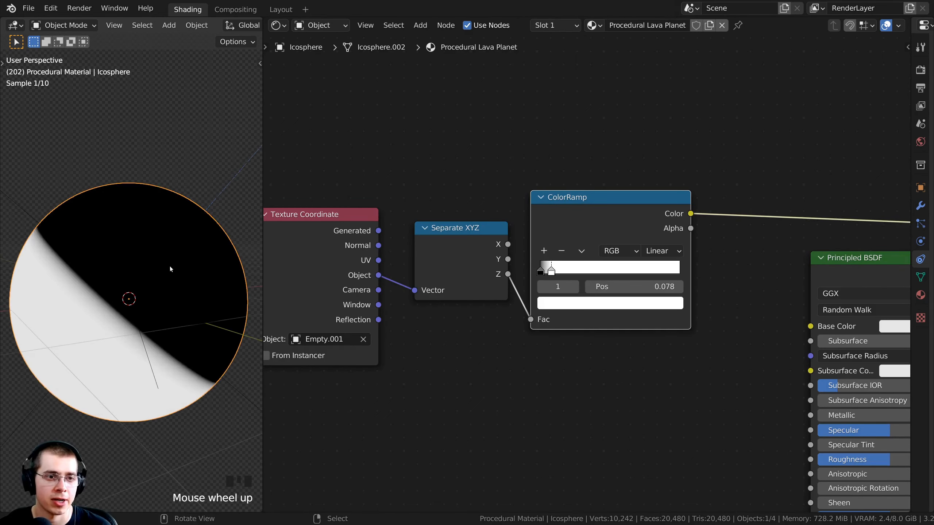
# - Add a Layer Weight node below the Texture Coordinate node
pyautogui.press('Home')
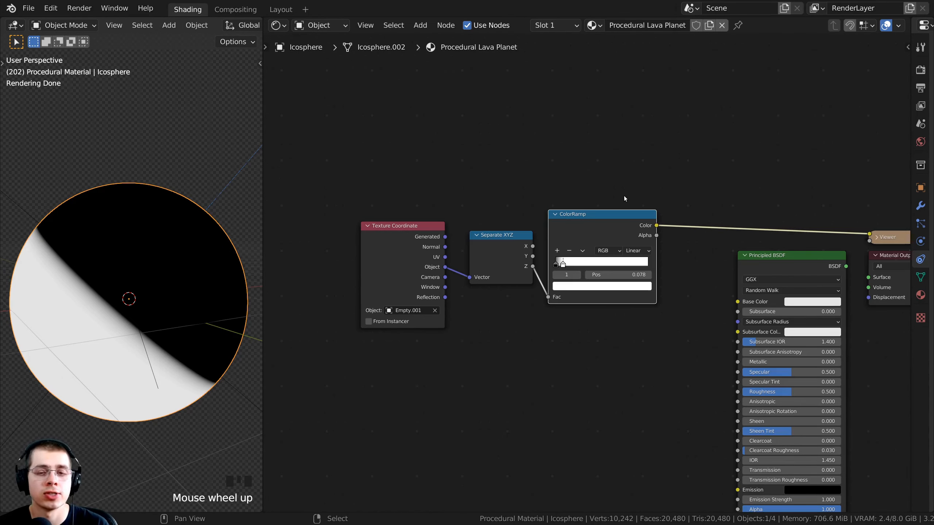
pyautogui.scroll(2, 624, 199)
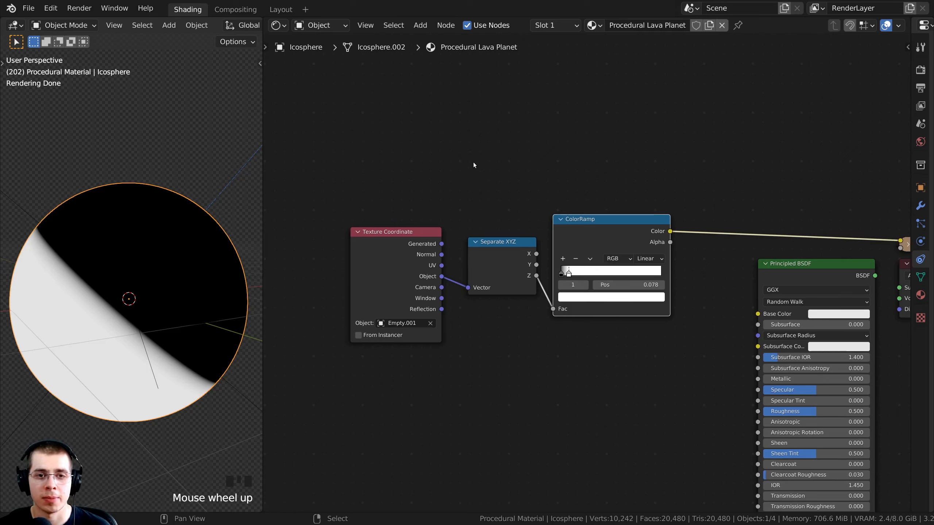
pyautogui.hotkey('shift', 'a')
pyautogui.click(414, 159)
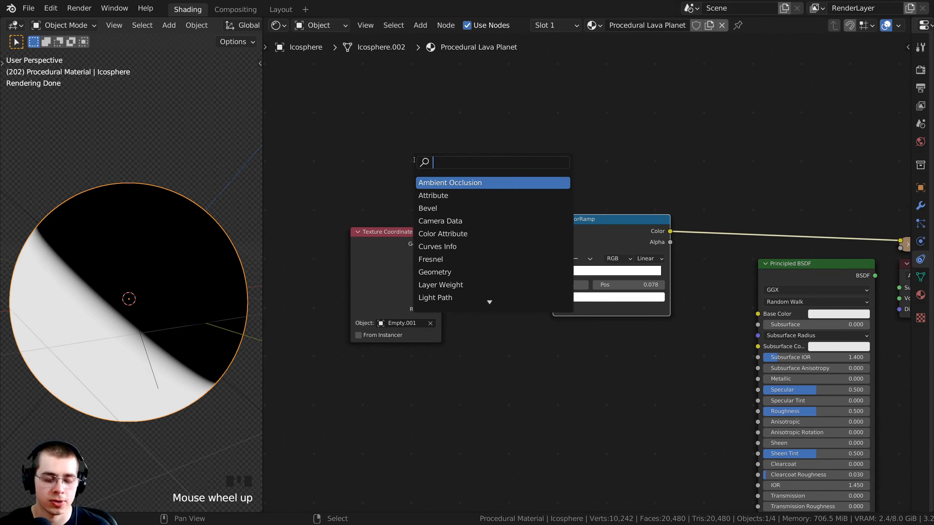
pyautogui.write('laye')
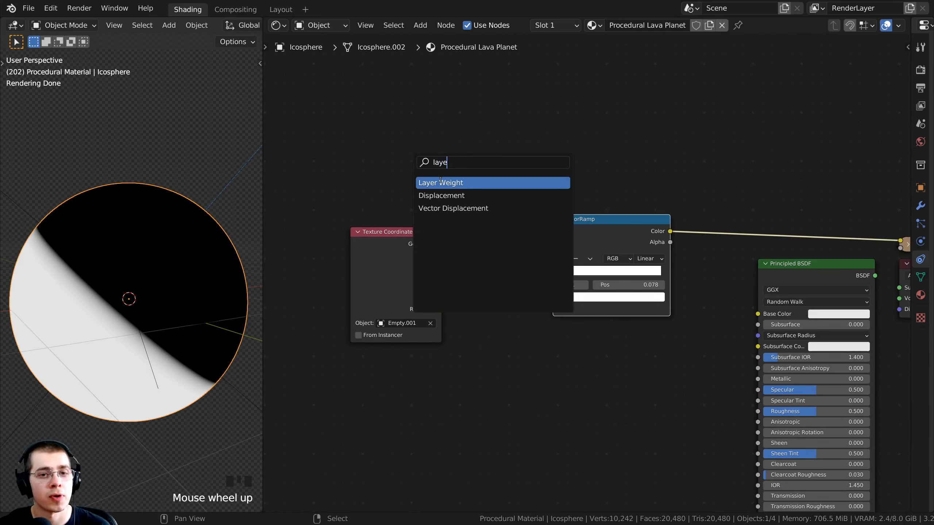
pyautogui.click(440, 182)
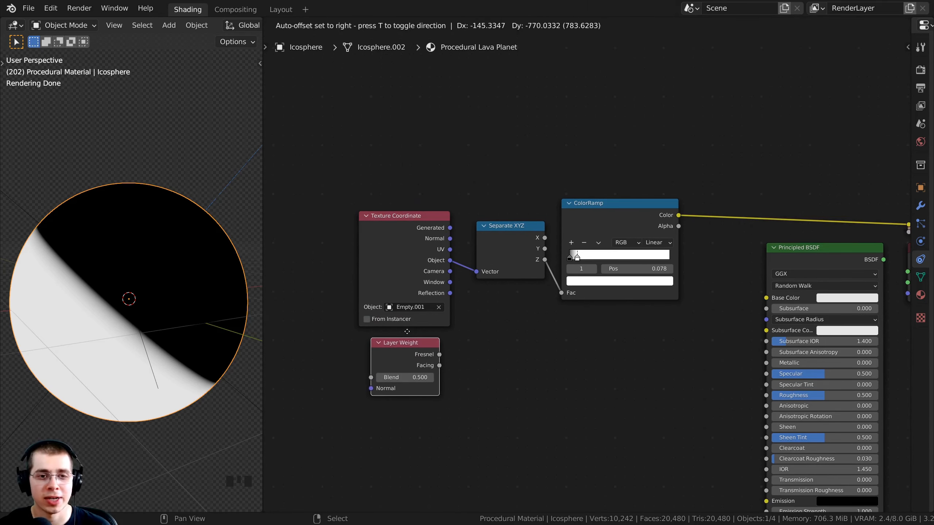
pyautogui.scroll(2, 433, 335)
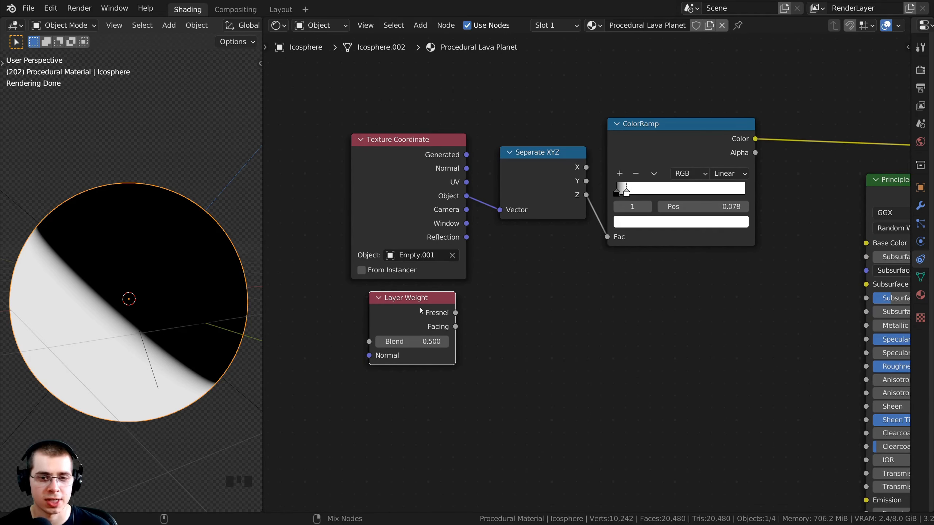
# - Preview the Layer Weight node's Fresnel output and switch the preview to its Facing output
pyautogui.keyDown('ctrl'); pyautogui.keyDown('shift'); pyautogui.click(405, 306); pyautogui.keyUp('shift'); pyautogui.keyUp('ctrl')
pyautogui.scroll(2, 405, 308)
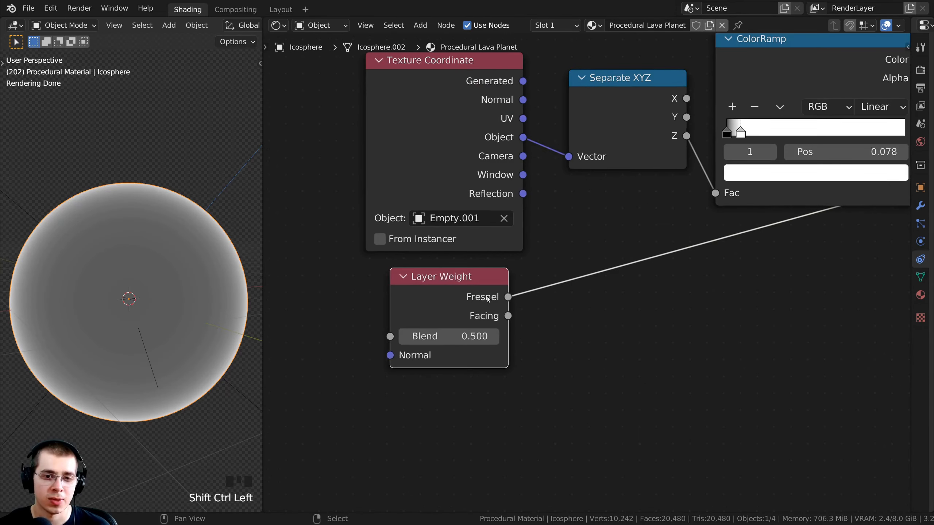
pyautogui.keyDown('ctrl'); pyautogui.keyDown('shift'); pyautogui.click(452, 295); pyautogui.keyUp('shift'); pyautogui.keyUp('ctrl')
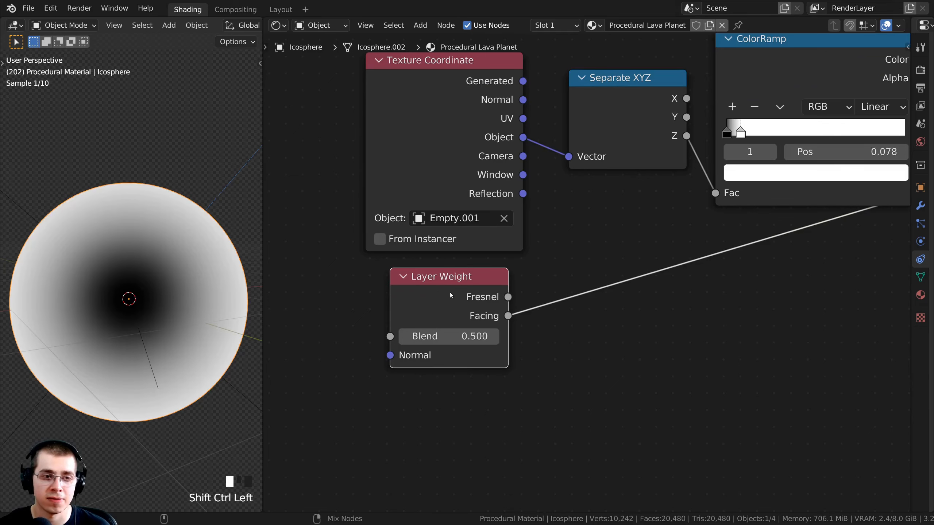
# - Compare the Layer Weight node's Fresnel and Facing outputs by alternating the preview between them
pyautogui.keyDown('ctrl'); pyautogui.keyDown('shift'); pyautogui.click(443, 295); pyautogui.keyUp('shift'); pyautogui.keyUp('ctrl')
pyautogui.keyDown('ctrl'); pyautogui.keyDown('shift'); pyautogui.click(443, 296); pyautogui.keyUp('shift'); pyautogui.keyUp('ctrl')
pyautogui.keyDown('ctrl'); pyautogui.keyDown('shift'); pyautogui.click(442, 294); pyautogui.keyUp('shift'); pyautogui.keyUp('ctrl')
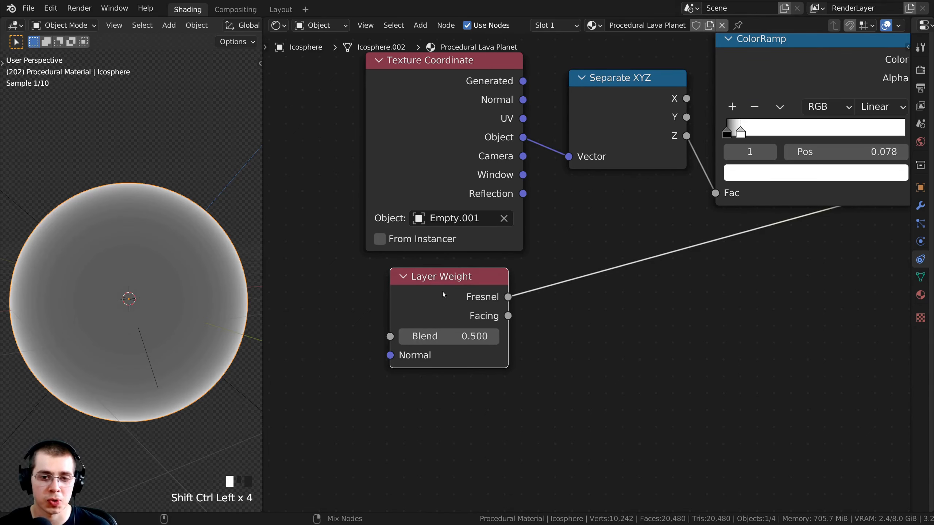
pyautogui.keyDown('ctrl'); pyautogui.keyDown('shift'); pyautogui.click(444, 291); pyautogui.keyUp('shift'); pyautogui.keyUp('ctrl')
pyautogui.keyDown('ctrl'); pyautogui.keyDown('shift'); pyautogui.click(443, 290); pyautogui.keyUp('shift'); pyautogui.keyUp('ctrl')
pyautogui.keyDown('ctrl'); pyautogui.keyDown('shift'); pyautogui.click(445, 288); pyautogui.keyUp('shift'); pyautogui.keyUp('ctrl')
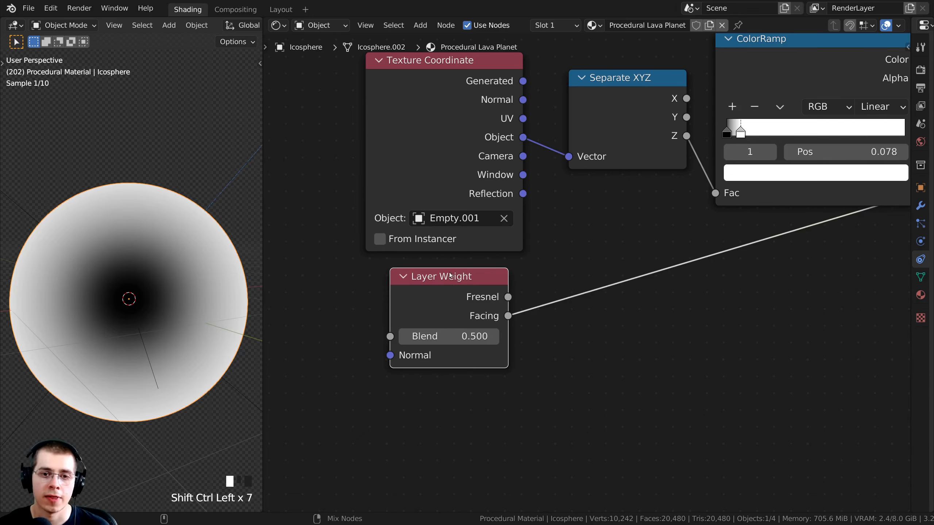
pyautogui.keyDown('ctrl'); pyautogui.keyDown('shift'); pyautogui.click(450, 278); pyautogui.keyUp('shift'); pyautogui.keyUp('ctrl')
pyautogui.keyDown('ctrl'); pyautogui.keyDown('shift'); pyautogui.click(446, 289); pyautogui.keyUp('shift'); pyautogui.keyUp('ctrl')
pyautogui.keyDown('ctrl'); pyautogui.keyDown('shift'); pyautogui.click(445, 283); pyautogui.keyUp('shift'); pyautogui.keyUp('ctrl')
pyautogui.keyDown('ctrl'); pyautogui.keyDown('shift'); pyautogui.click(447, 285); pyautogui.keyUp('shift'); pyautogui.keyUp('ctrl')
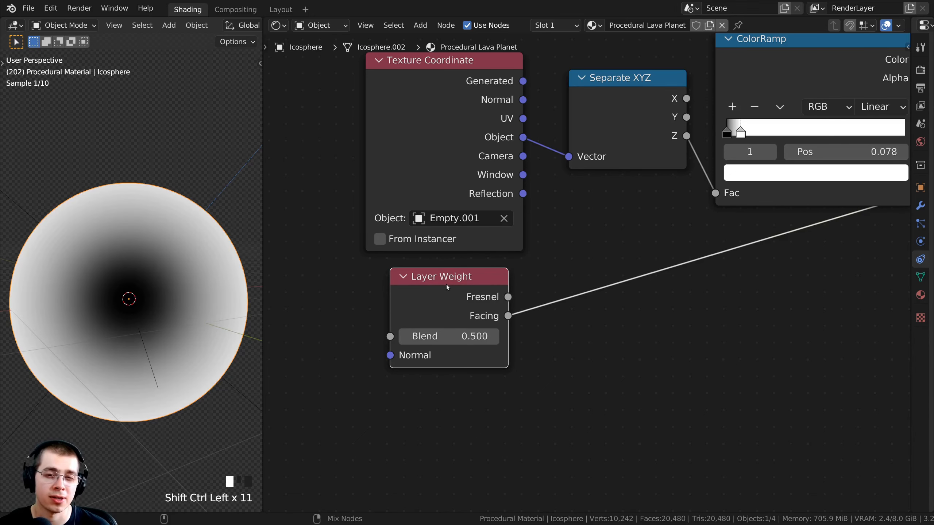
# - Set the Layer Weight node's Blend to 0.100 and check the rim falloff around the sphere
pyautogui.moveTo(458, 318); pyautogui.dragTo(381, 339, button='middle')
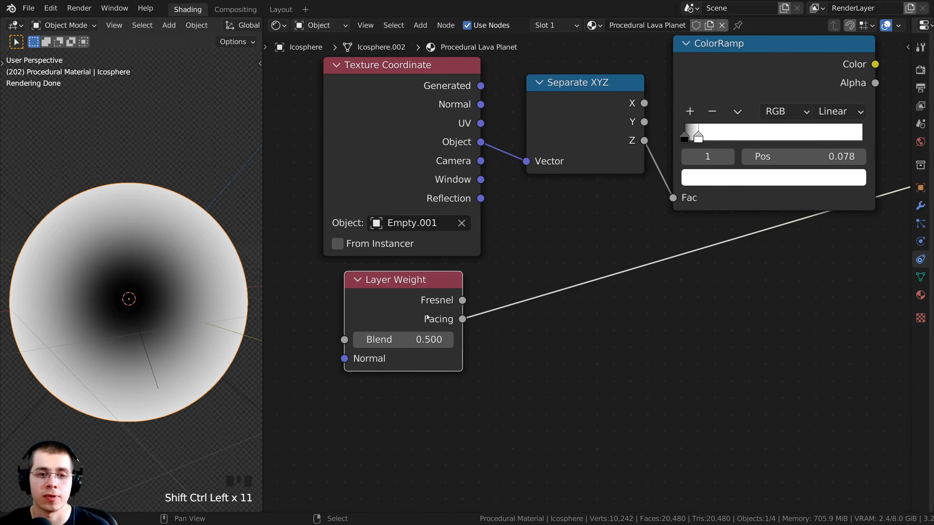
pyautogui.moveTo(382, 340); pyautogui.dragTo(361, 339)
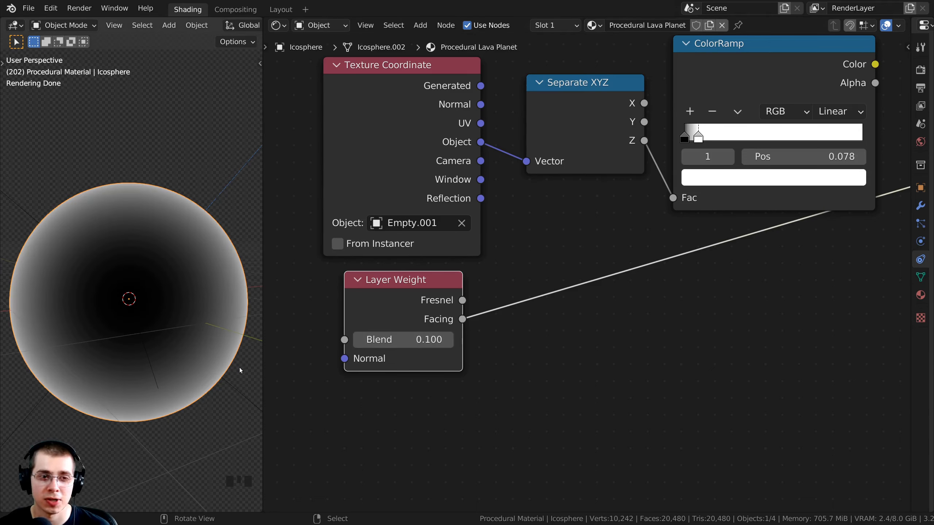
pyautogui.moveTo(255, 341); pyautogui.dragTo(167, 330, button='middle')
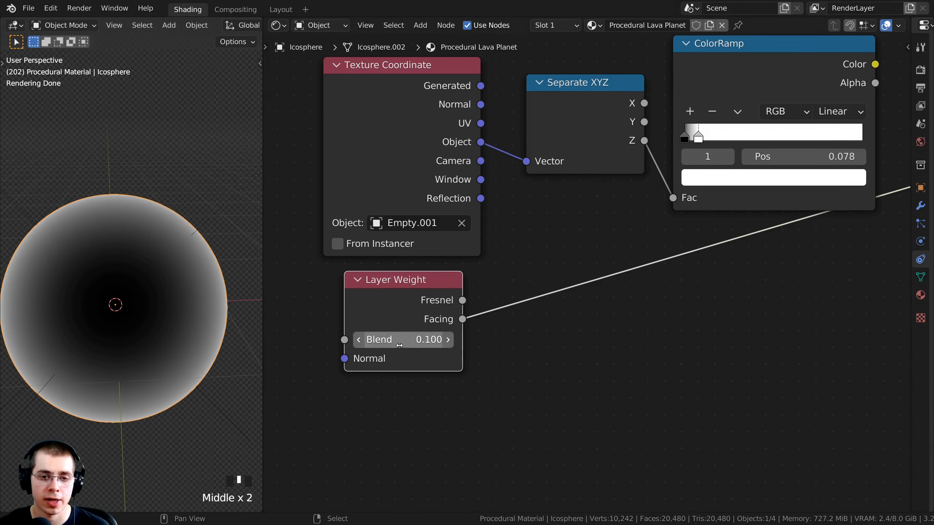
pyautogui.moveTo(191, 291); pyautogui.dragTo(200, 281, button='middle')
pyautogui.scroll(3, 161, 397)
pyautogui.scroll(-1, 160, 400)
pyautogui.scroll(-3, 442, 292)
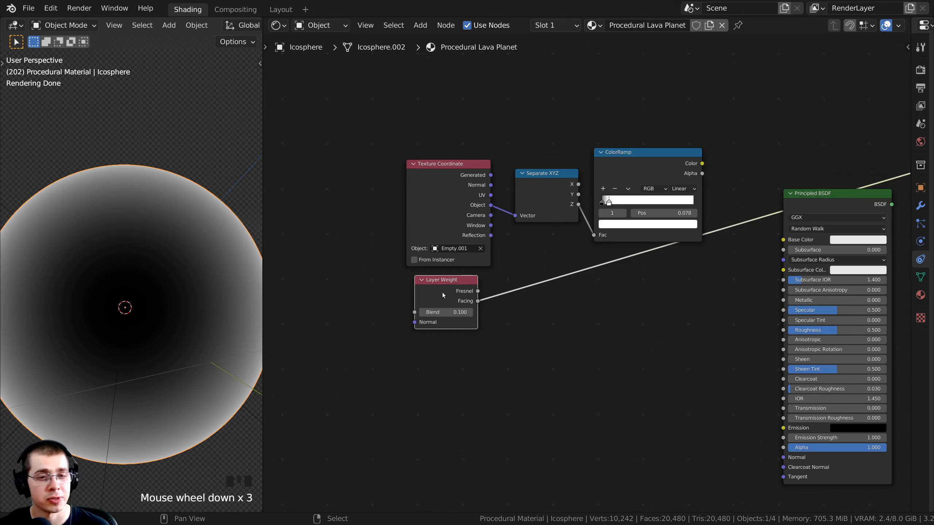
# - Combine the Layer Weight and ColorRamp nodes with a Mix node, and place it expanded before the Principled BSDF
pyautogui.click(442, 293)
pyautogui.click(665, 166)
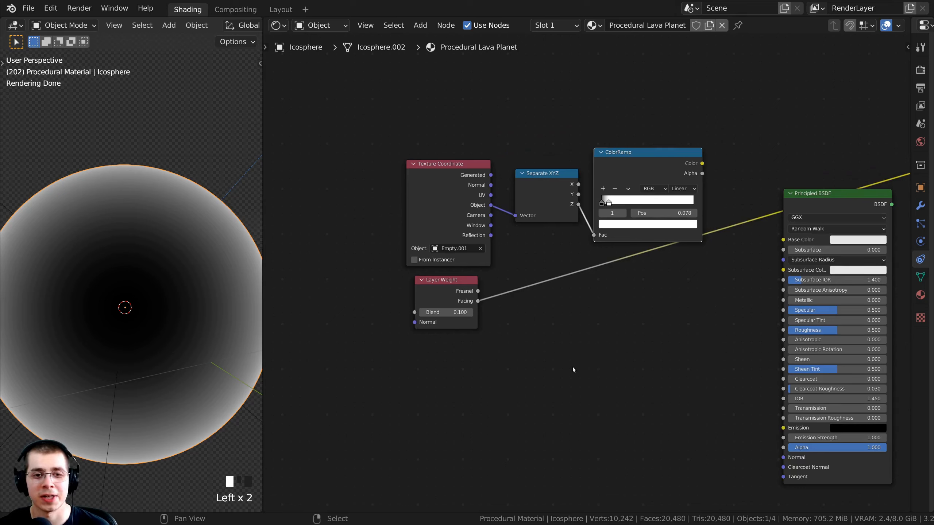
pyautogui.click(449, 295)
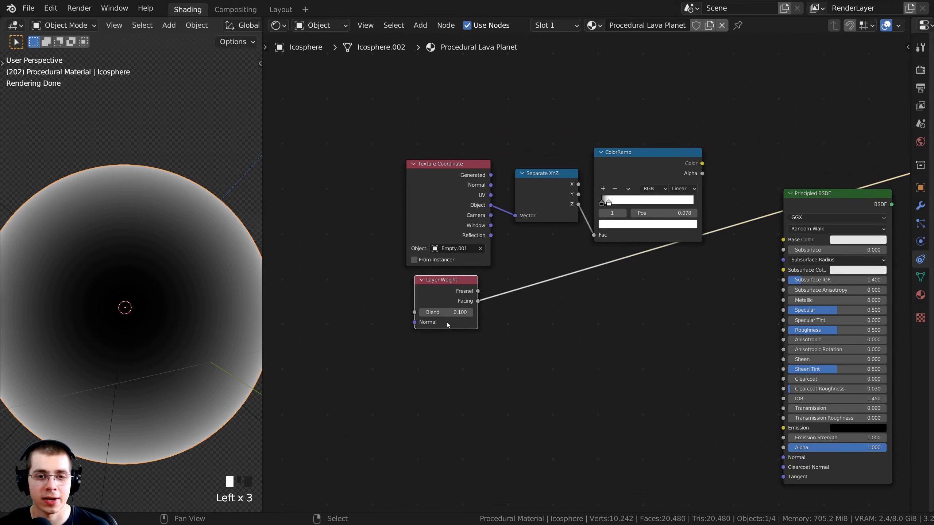
pyautogui.keyDown('shift'); pyautogui.click(623, 163); pyautogui.keyUp('shift')
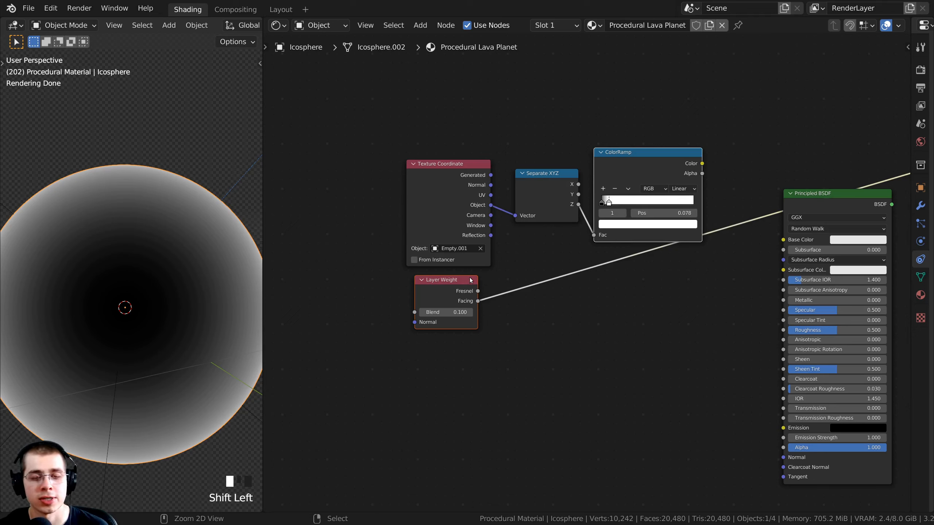
pyautogui.hotkey('ctrl', '0')
pyautogui.moveTo(833, 235); pyautogui.dragTo(697, 236, button='middle')
pyautogui.scroll(1, 697, 235)
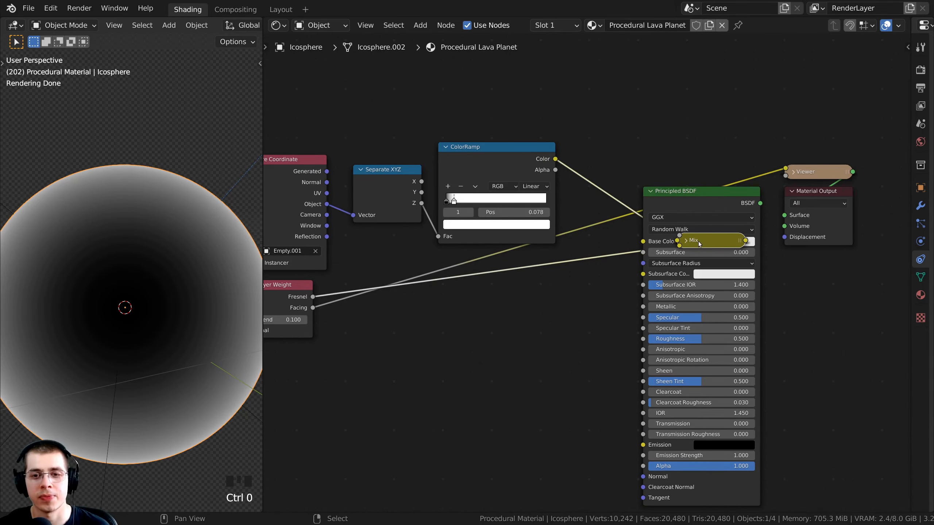
pyautogui.moveTo(697, 245); pyautogui.dragTo(594, 249)
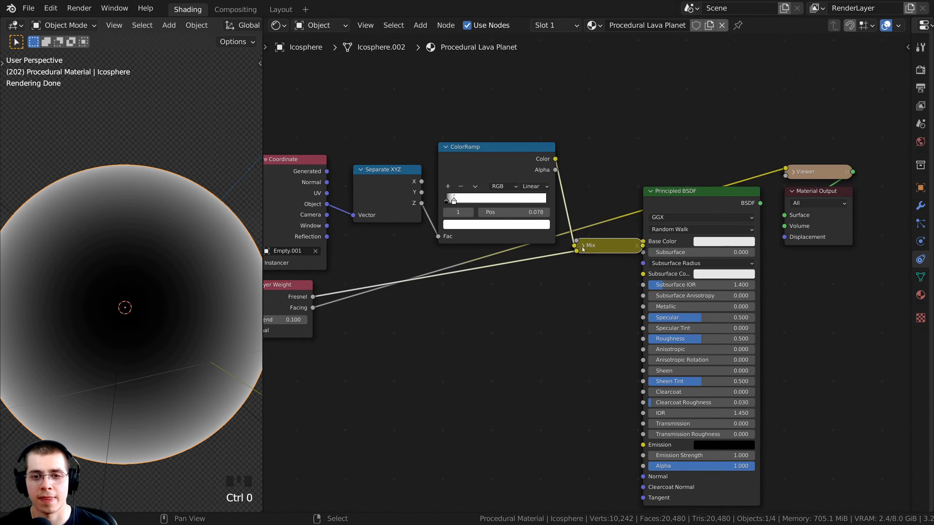
pyautogui.scroll(1, 585, 249)
pyautogui.click(583, 245)
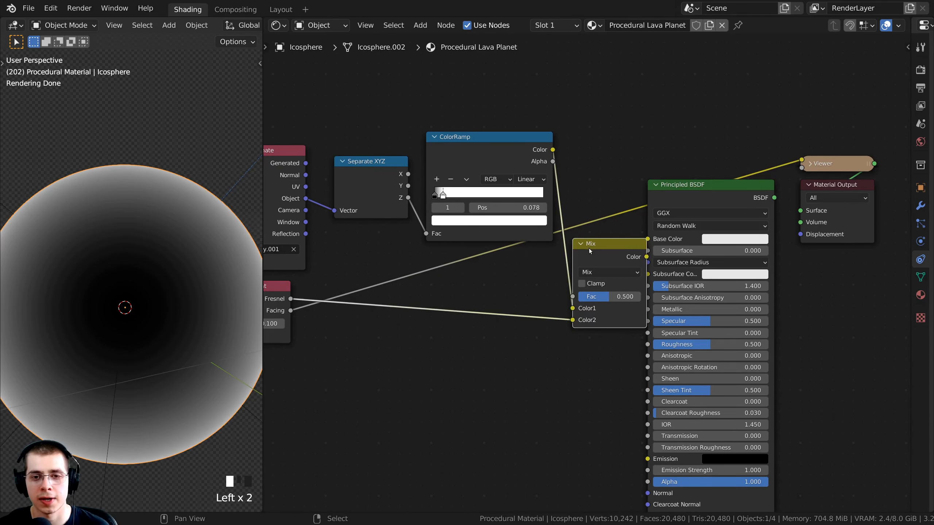
# - Move the mask nodes, including the Mix node, together away from the Principled BSDF to make room
pyautogui.scroll(-4, 590, 251)
pyautogui.moveTo(681, 92); pyautogui.dragTo(380, 324)
pyautogui.press('b')
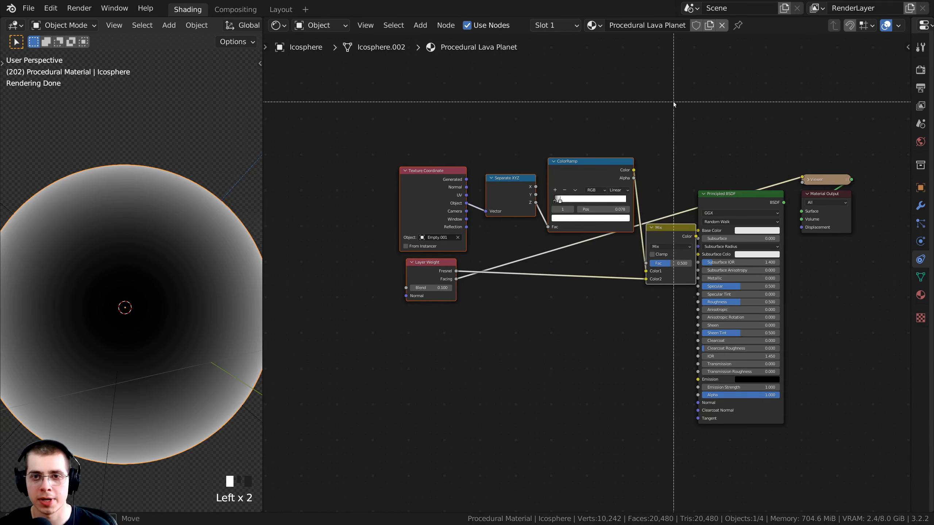
pyautogui.moveTo(674, 100); pyautogui.dragTo(342, 381)
pyautogui.press('g')
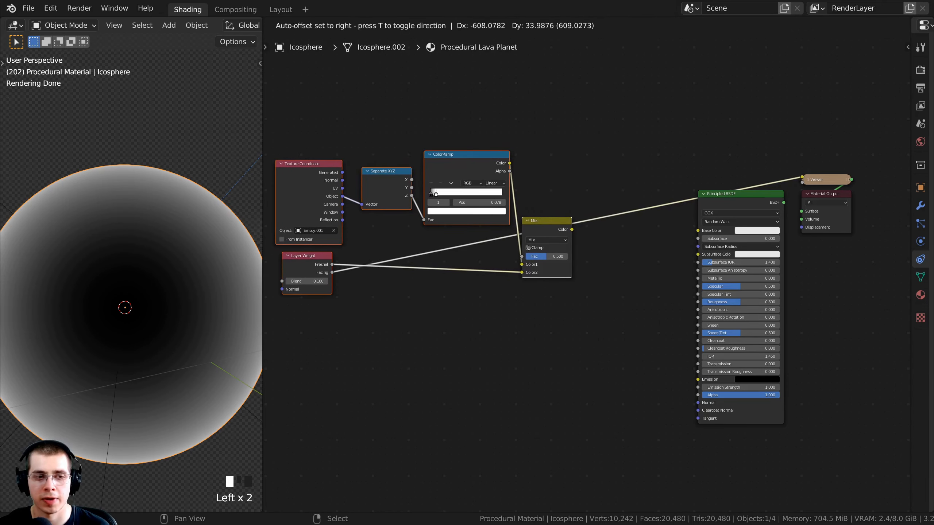
pyautogui.click(528, 248)
pyautogui.scroll(2, 497, 387)
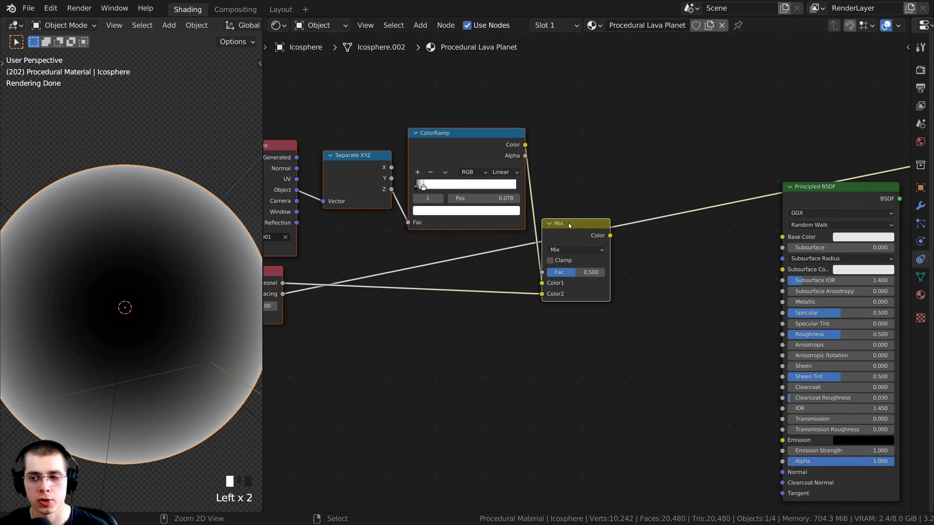
# - Preview the Mix node and reroute the ColorRamp's Color output into its Fac input
pyautogui.keyDown('ctrl'); pyautogui.keyDown('shift'); pyautogui.moveTo(572, 235); pyautogui.dragTo(575, 202); pyautogui.keyUp('shift'); pyautogui.keyUp('ctrl')
pyautogui.scroll(2, 478, 151)
pyautogui.moveTo(478, 151); pyautogui.dragTo(483, 148)
pyautogui.moveTo(584, 282); pyautogui.dragTo(589, 270)
pyautogui.moveTo(592, 218); pyautogui.dragTo(629, 205)
pyautogui.moveTo(331, 305); pyautogui.dragTo(478, 272, button='middle')
pyautogui.scroll(-1, 474, 273)
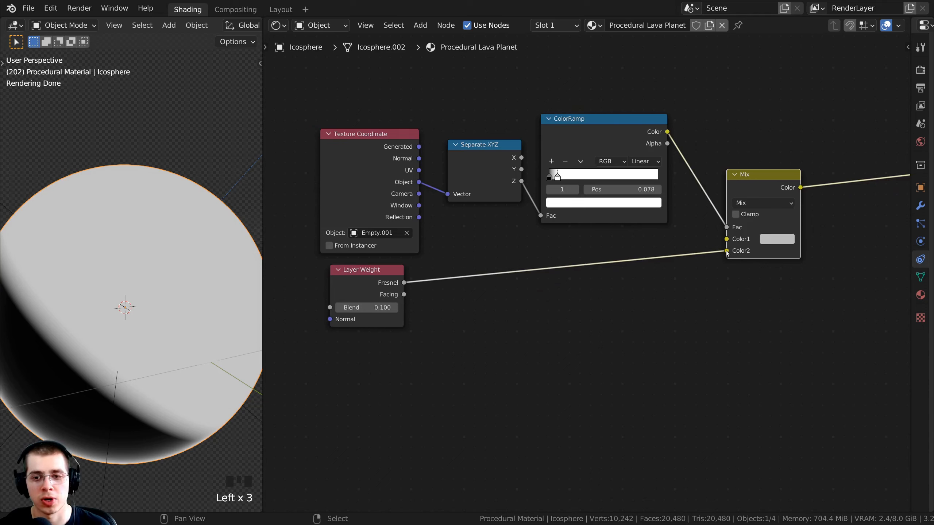
# - Disconnect the Layer Weight's Fresnel output from Color2 and connect its Facing output to the Mix node's Color1
pyautogui.moveTo(727, 251); pyautogui.dragTo(356, 291)
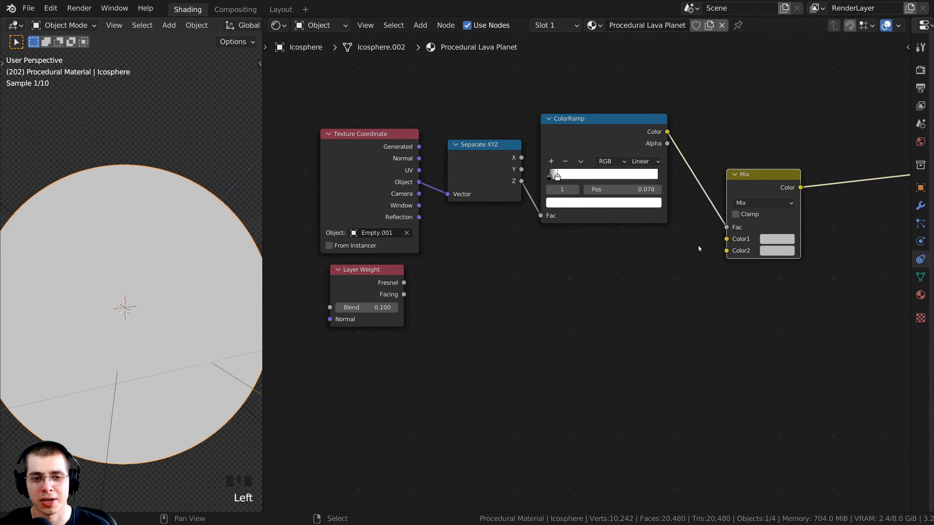
pyautogui.click(404, 297)
pyautogui.moveTo(404, 295); pyautogui.dragTo(727, 239)
pyautogui.moveTo(717, 245); pyautogui.dragTo(592, 267, button='middle')
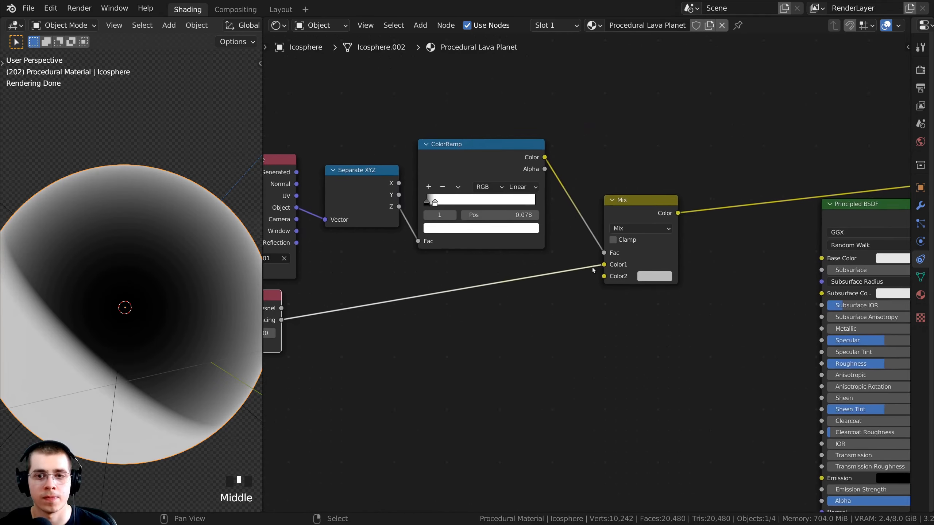
# - Change the Mix node's blend mode to Darken and set its Color2 to black
pyautogui.scroll(2, 592, 267)
pyautogui.click(613, 224)
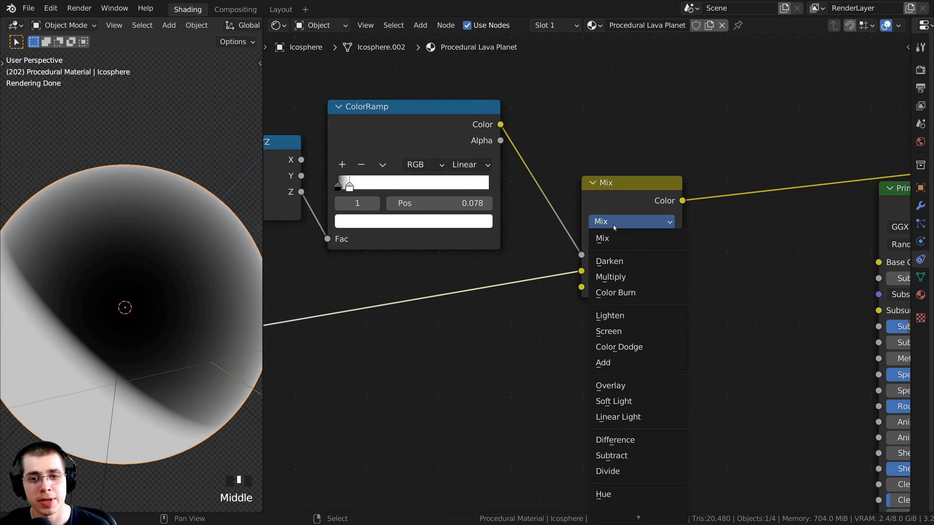
pyautogui.click(612, 262)
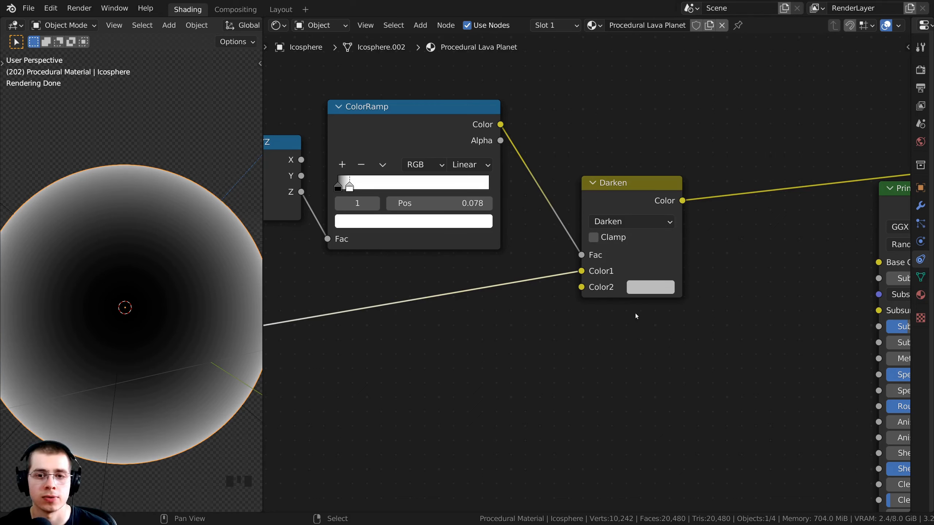
pyautogui.click(653, 288)
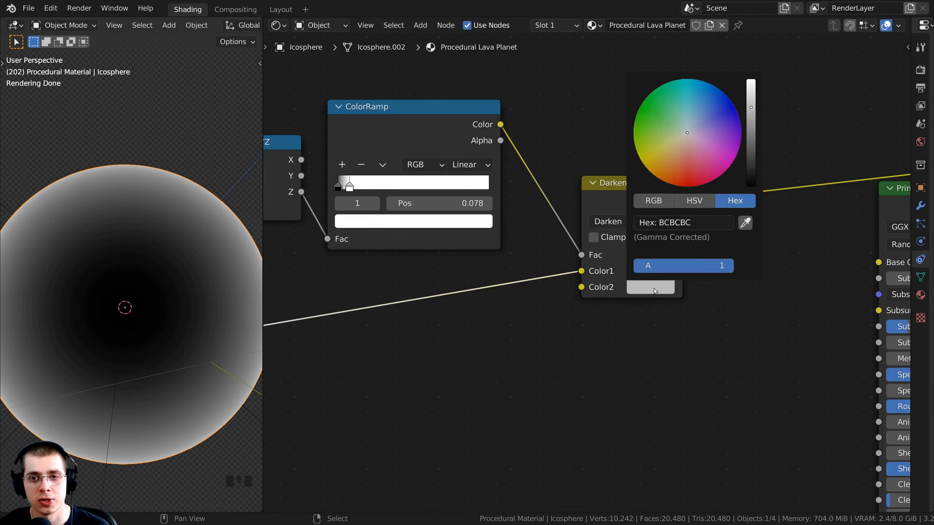
pyautogui.moveTo(751, 107); pyautogui.dragTo(751, 185)
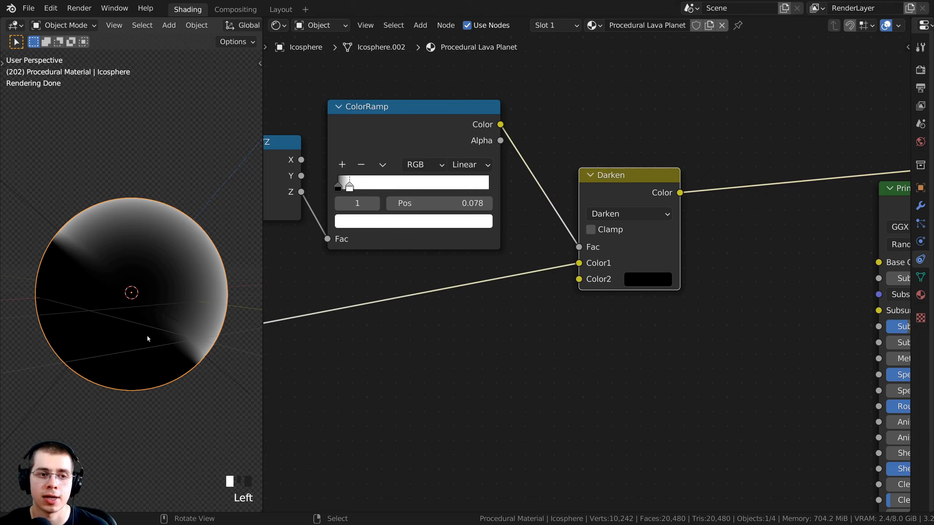
# - Insert a second ColorRamp between the Layer Weight's Facing output and the Darken node's Color1 input
pyautogui.moveTo(178, 275)
pyautogui.mouseDown(button='middle')
pyautogui.moveTo(202, 301)
pyautogui.moveTo(194, 285)
pyautogui.mouseUp(button='middle')
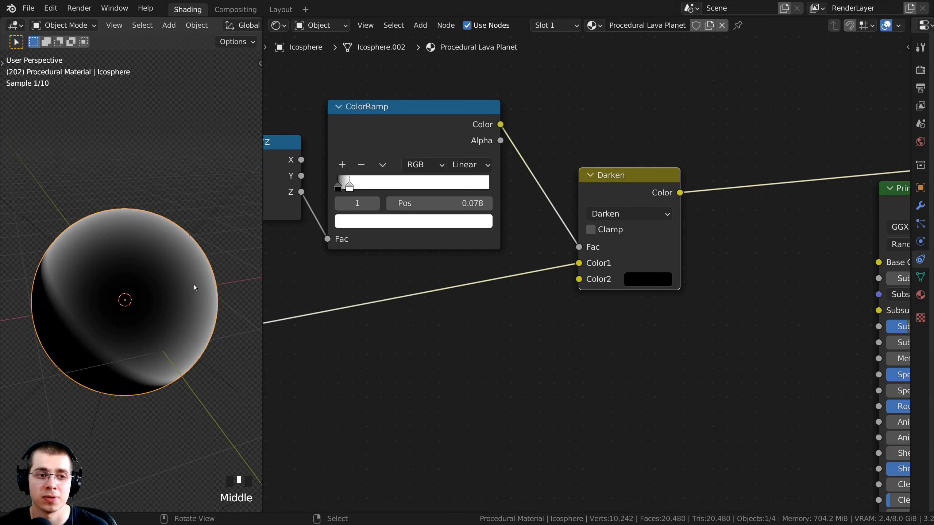
pyautogui.scroll(2, 230, 331)
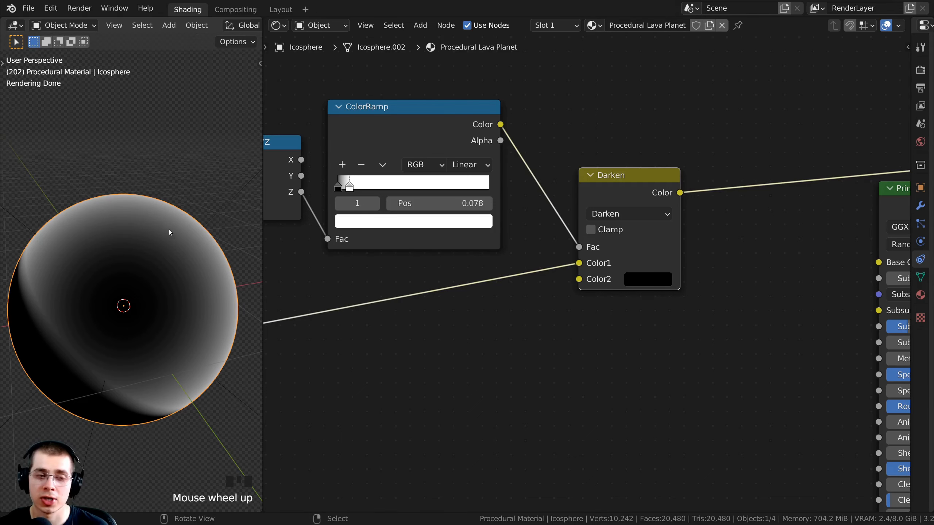
pyautogui.moveTo(169, 229); pyautogui.dragTo(182, 204, button='middle')
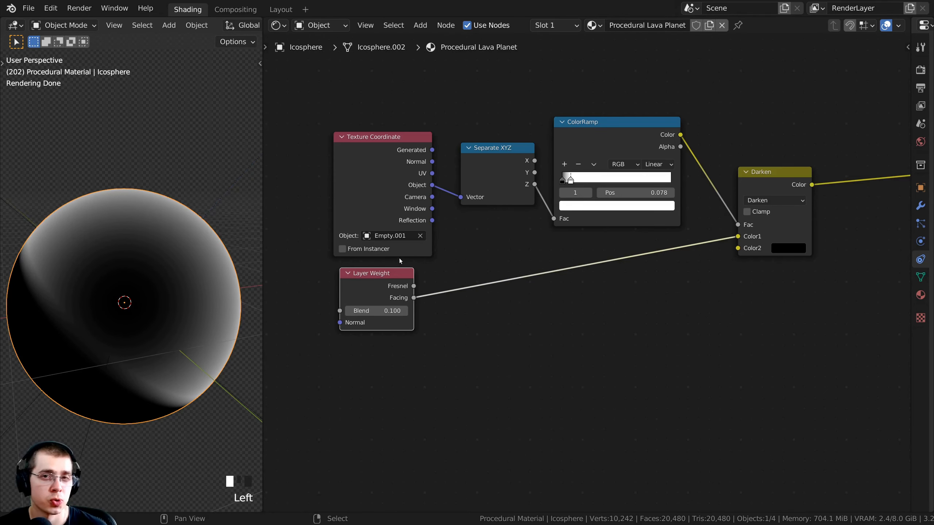
pyautogui.moveTo(236, 280); pyautogui.dragTo(194, 295, button='middle')
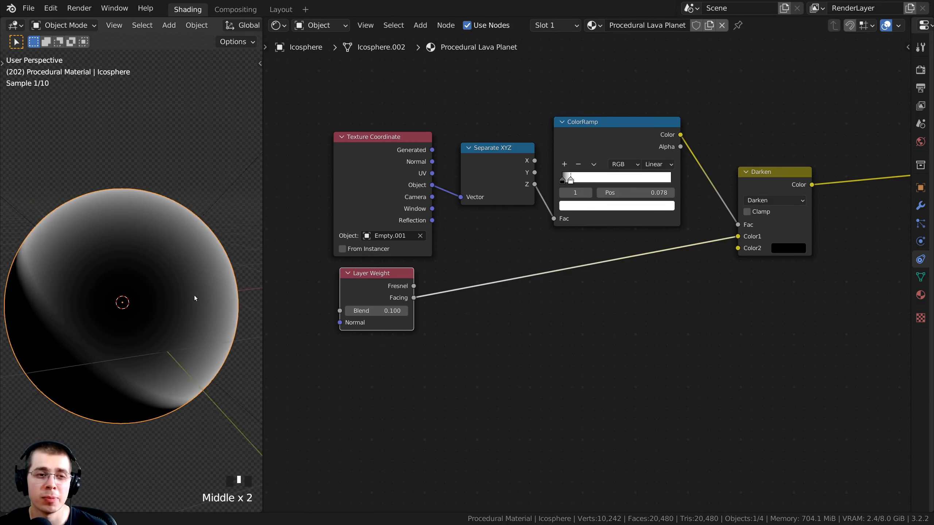
pyautogui.scroll(3, 178, 219)
pyautogui.scroll(-2, 515, 257)
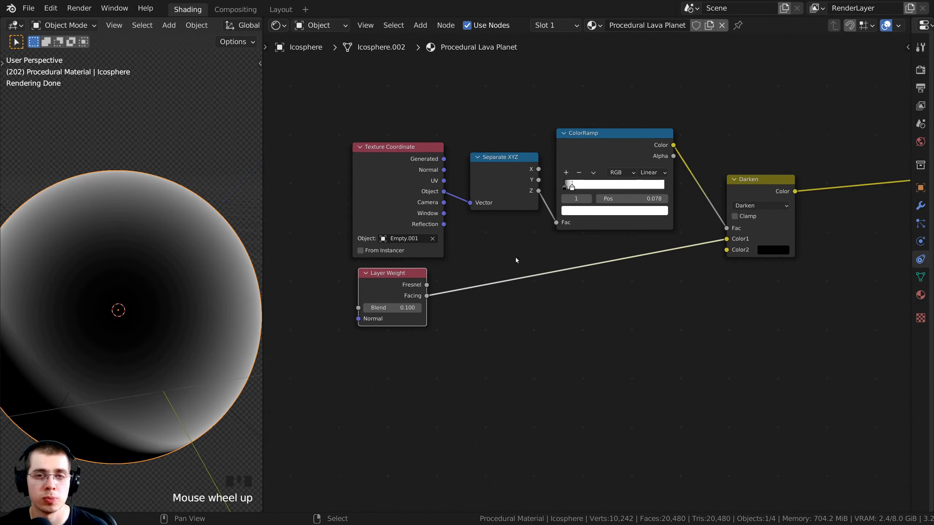
pyautogui.hotkey('shift', 'a')
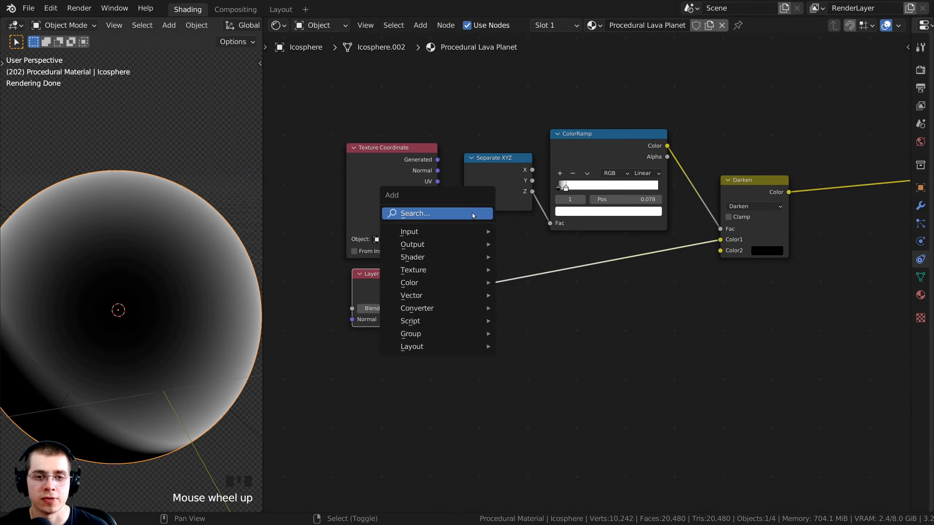
pyautogui.click(434, 214)
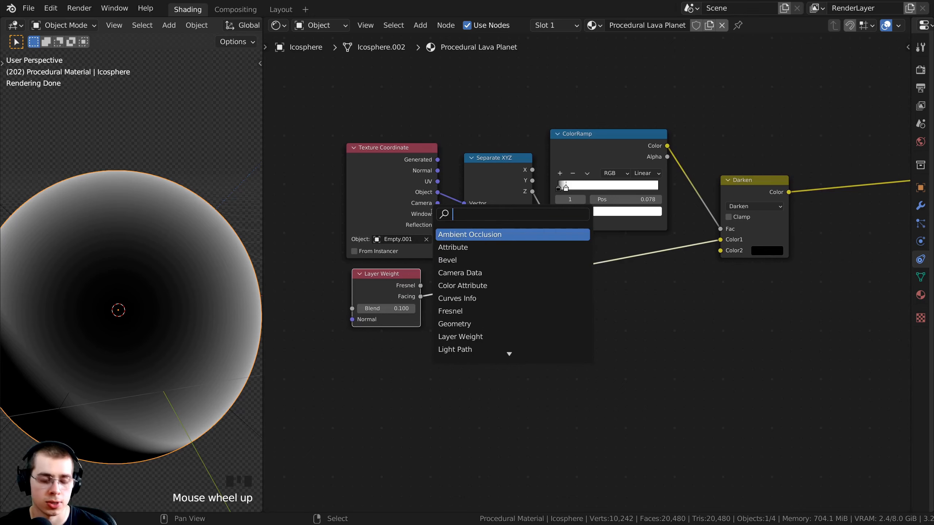
pyautogui.write('col')
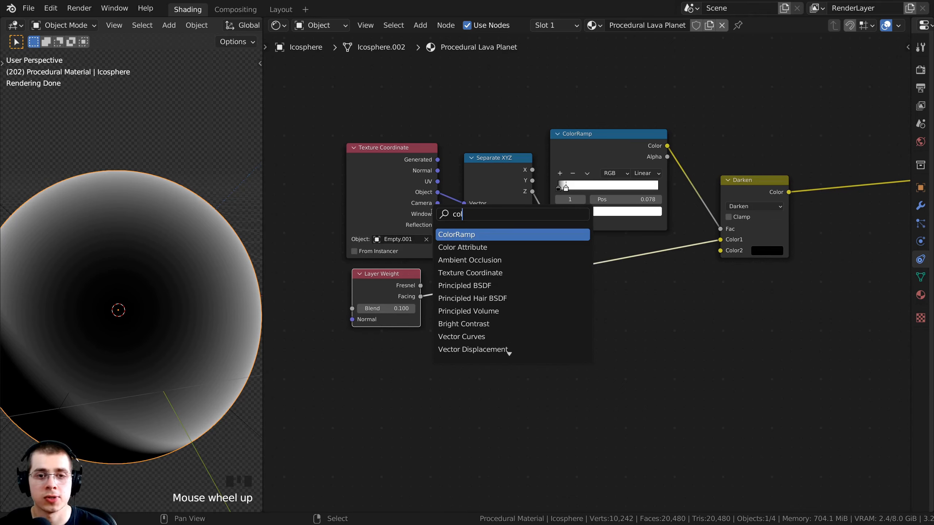
pyautogui.click(456, 234)
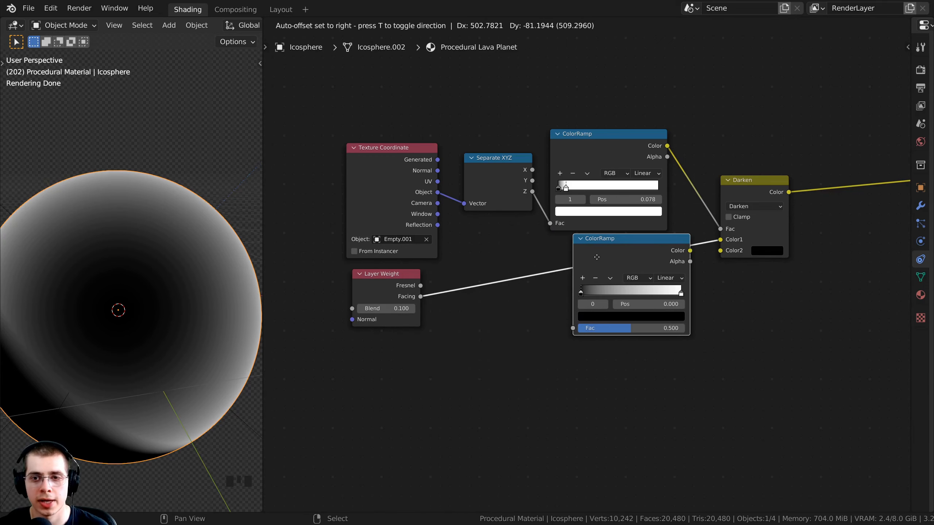
pyautogui.click(572, 261)
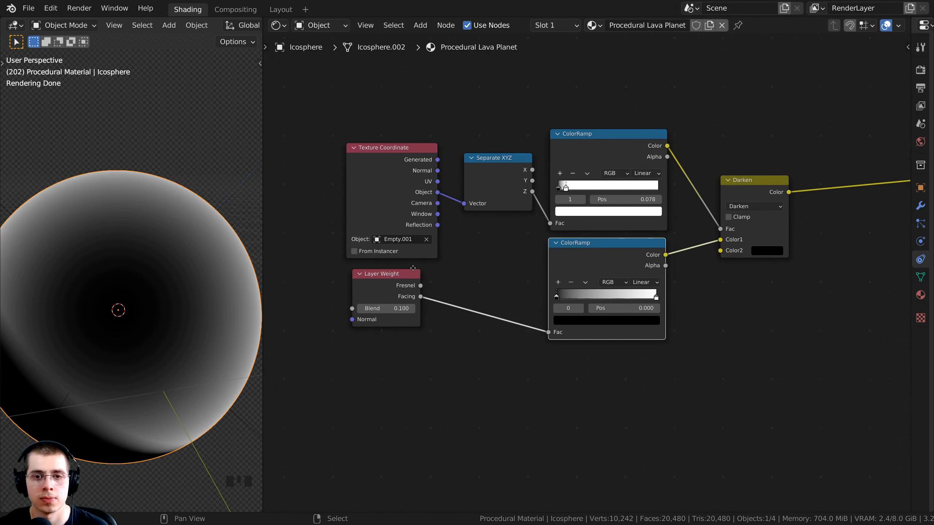
# - Move the new ColorRamp's black stop to position 0.104 and select its white stop
pyautogui.scroll(3, 644, 292)
pyautogui.click(464, 299)
pyautogui.moveTo(465, 299); pyautogui.dragTo(486, 299)
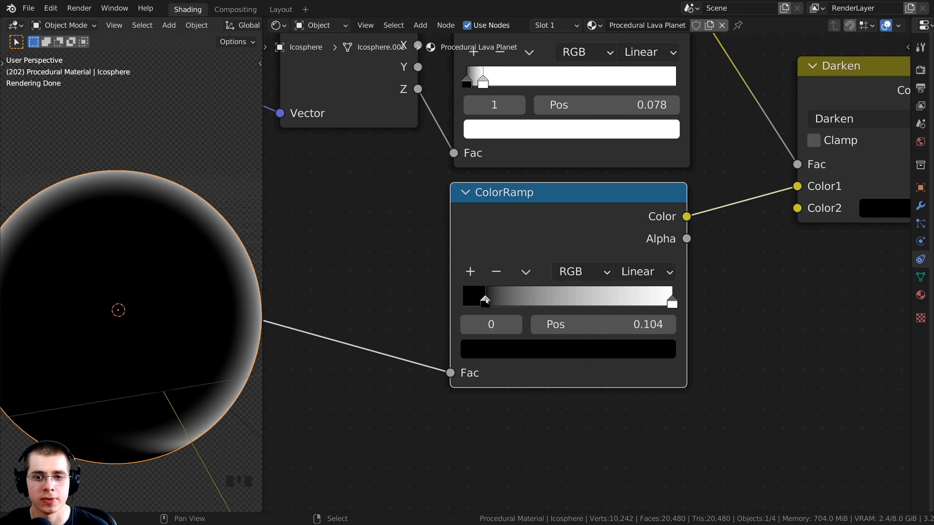
pyautogui.click(672, 300)
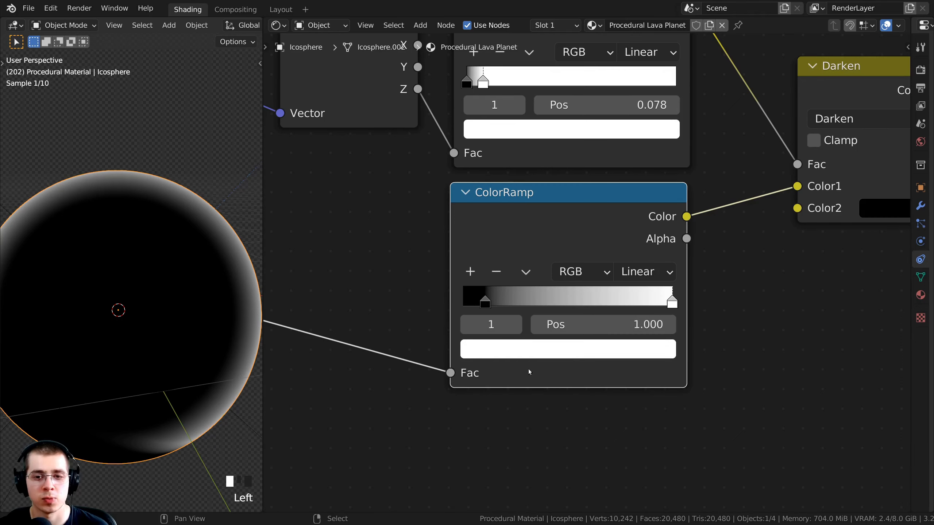
# - Darken the second ColorRamp's white stop to light grey and nudge the node beneath the first ColorRamp
pyautogui.click(547, 348)
pyautogui.moveTo(628, 82); pyautogui.dragTo(629, 112)
pyautogui.scroll(-2, 508, 319)
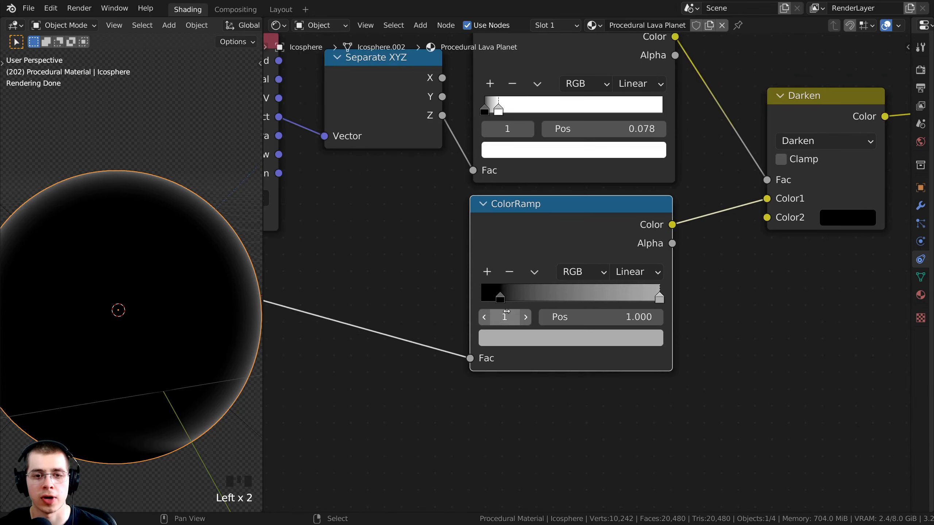
pyautogui.moveTo(557, 256); pyautogui.dragTo(553, 262)
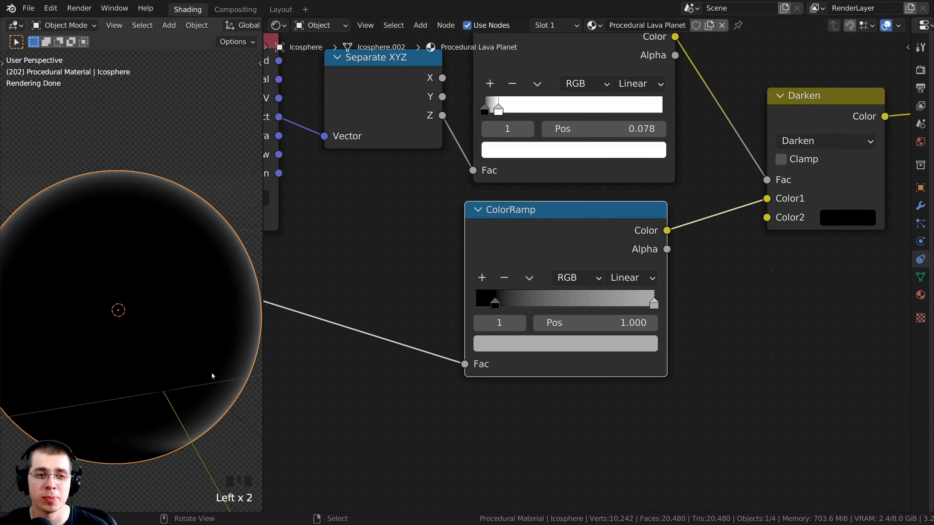
# - Enclose the Texture Coordinate, Separate XYZ, Layer Weight, both ColorRamp and Darken nodes in one frame and reposition it slightly
pyautogui.scroll(-3, 114, 250)
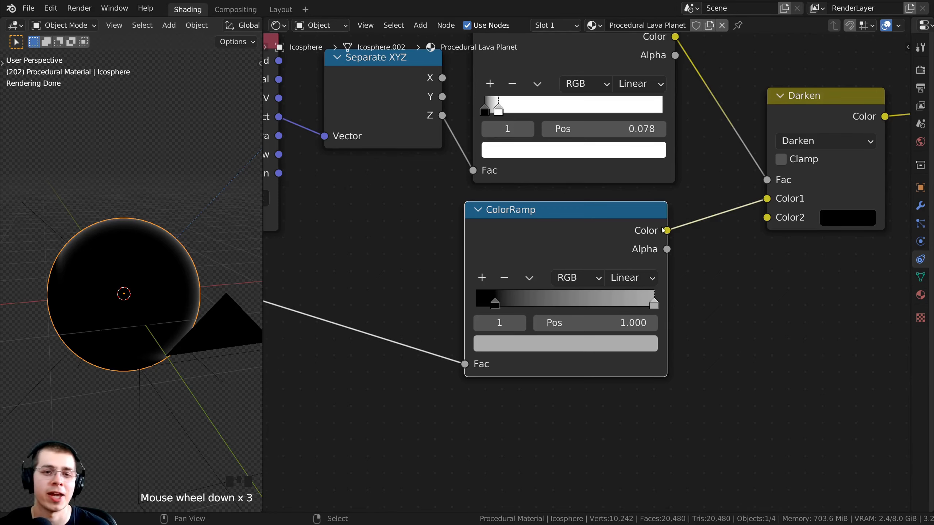
pyautogui.scroll(-4, 497, 281)
pyautogui.moveTo(627, 250)
pyautogui.mouseDown(button='middle')
pyautogui.moveTo(552, 247)
pyautogui.moveTo(625, 244)
pyautogui.mouseUp(button='middle')
pyautogui.scroll(-1, 625, 244)
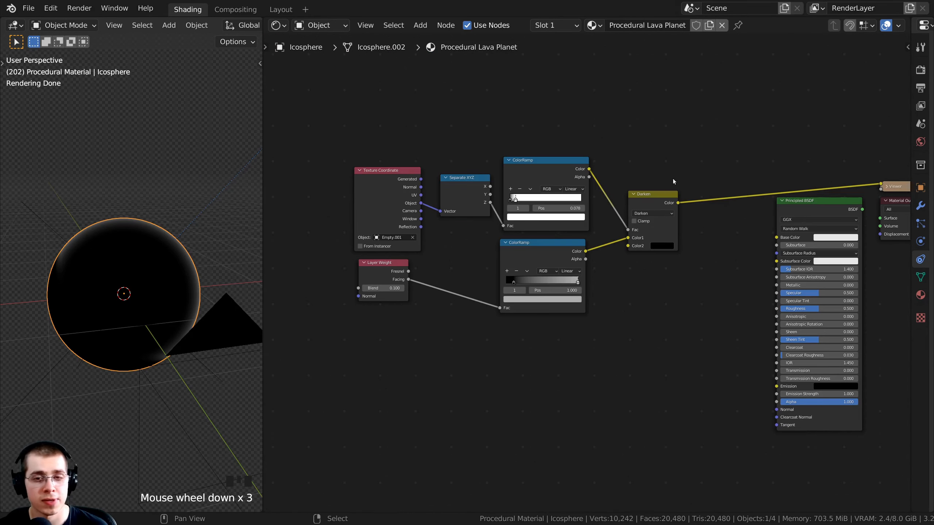
pyautogui.moveTo(657, 189); pyautogui.dragTo(657, 193, button='middle')
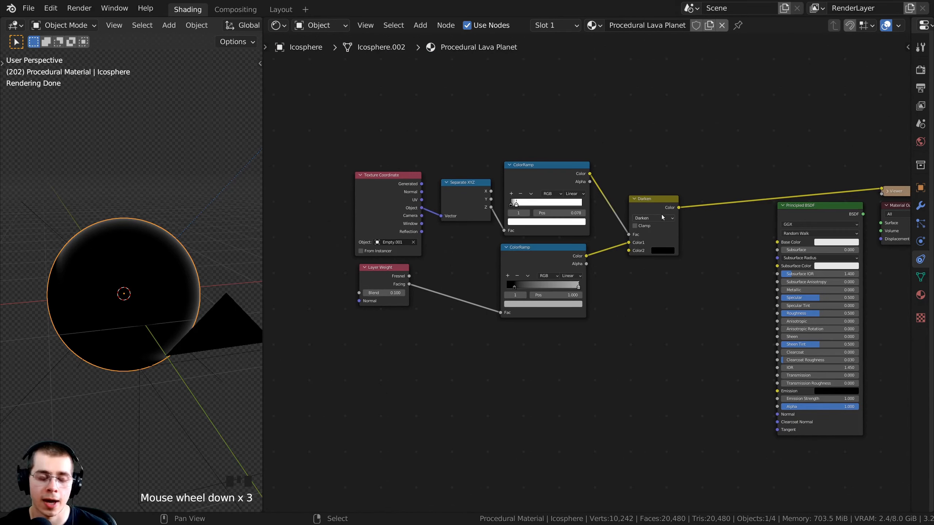
pyautogui.press('b')
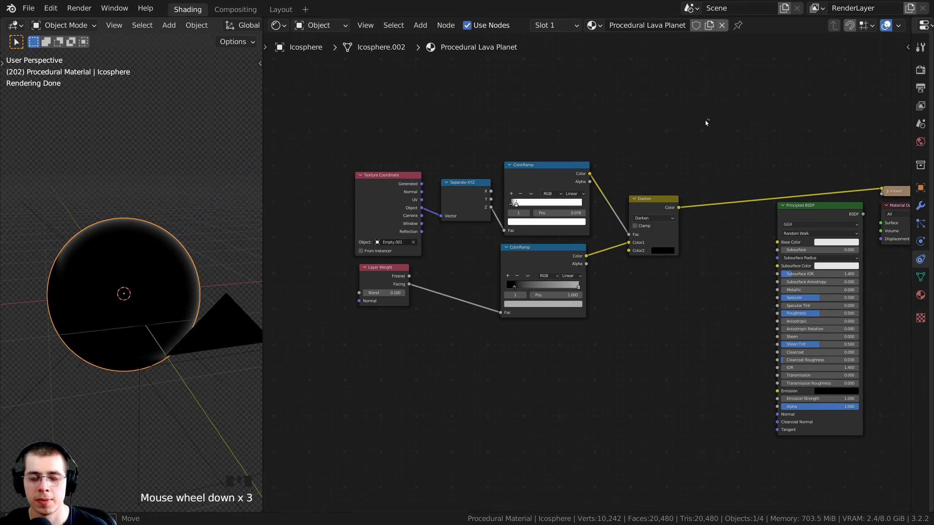
pyautogui.moveTo(709, 119); pyautogui.dragTo(302, 324)
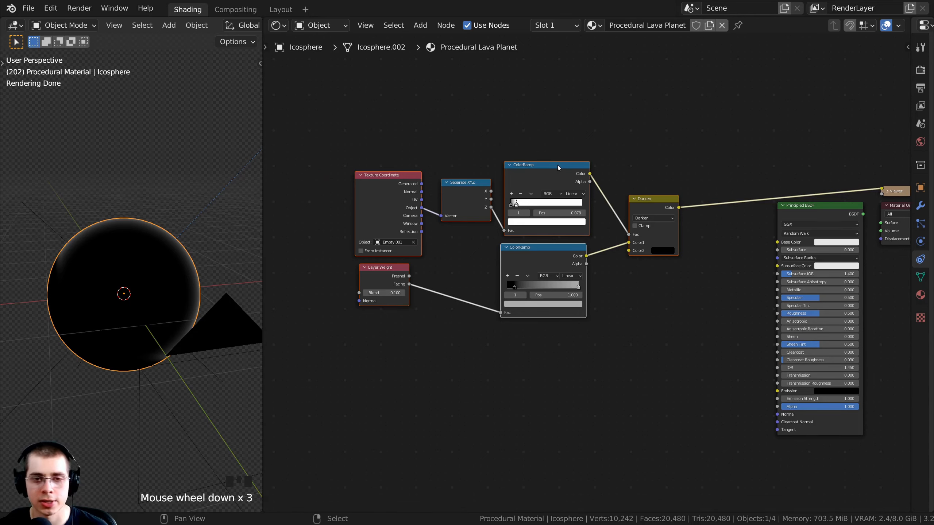
pyautogui.hotkey('ctrl', 'j')
pyautogui.click(486, 153)
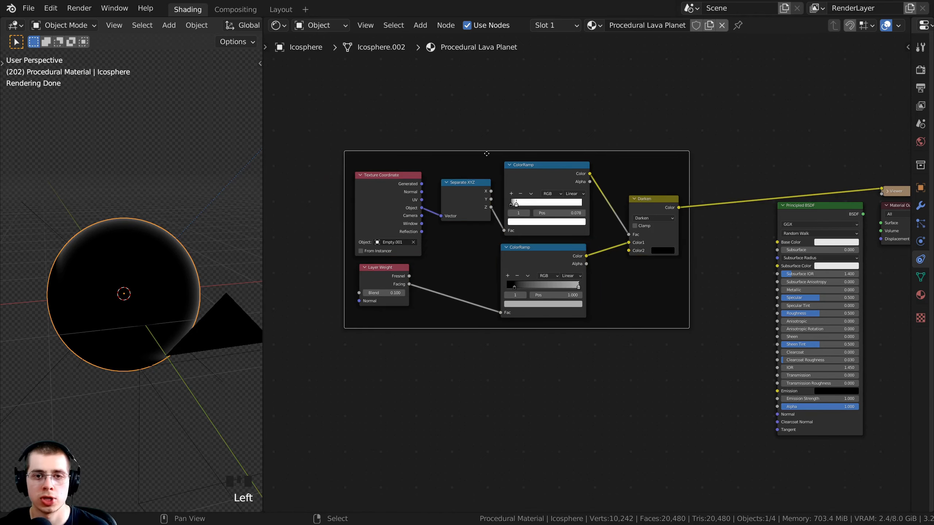
pyautogui.moveTo(486, 153)
pyautogui.mouseDown()
pyautogui.moveTo(517, 96)
pyautogui.moveTo(494, 145)
pyautogui.mouseUp()
pyautogui.moveTo(448, 151); pyautogui.dragTo(449, 179, button='middle')
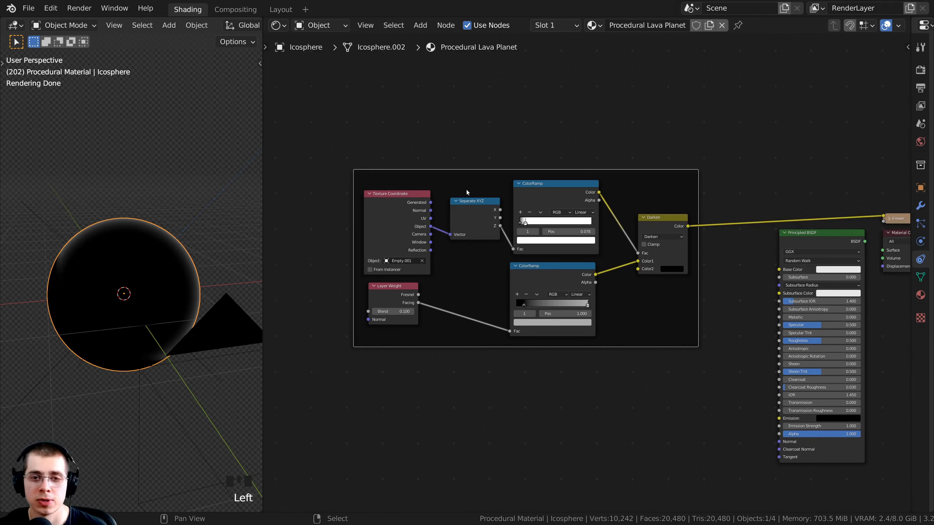
pyautogui.moveTo(473, 172); pyautogui.dragTo(468, 159)
# - Label the new node frame "Atmosphere"
pyautogui.moveTo(507, 154); pyautogui.dragTo(485, 153, button='middle')
pyautogui.scroll(2, 508, 161)
pyautogui.moveTo(481, 148); pyautogui.dragTo(479, 147)
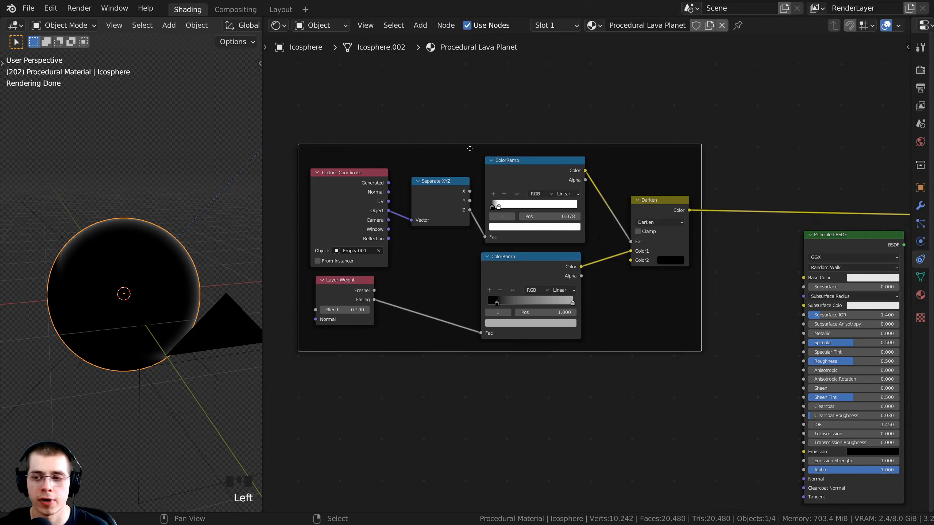
pyautogui.press('F2')
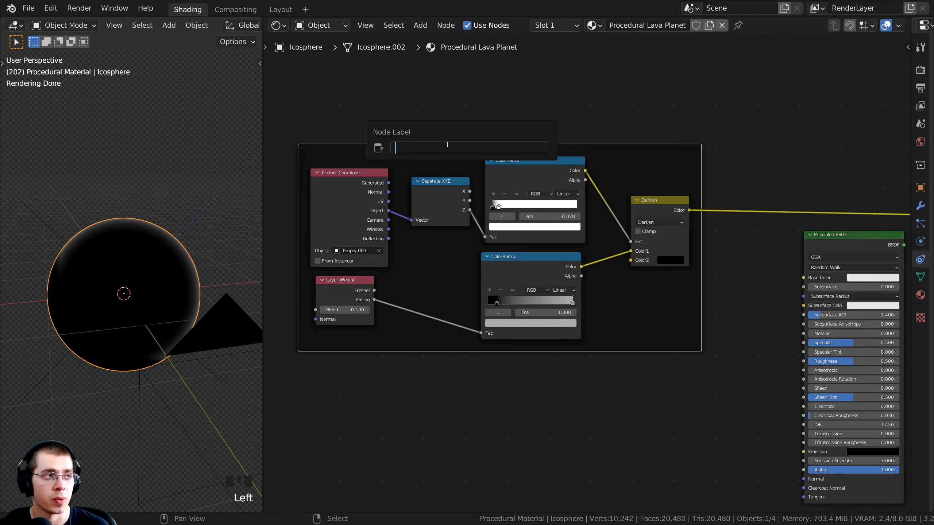
pyautogui.write('Atmosphere')
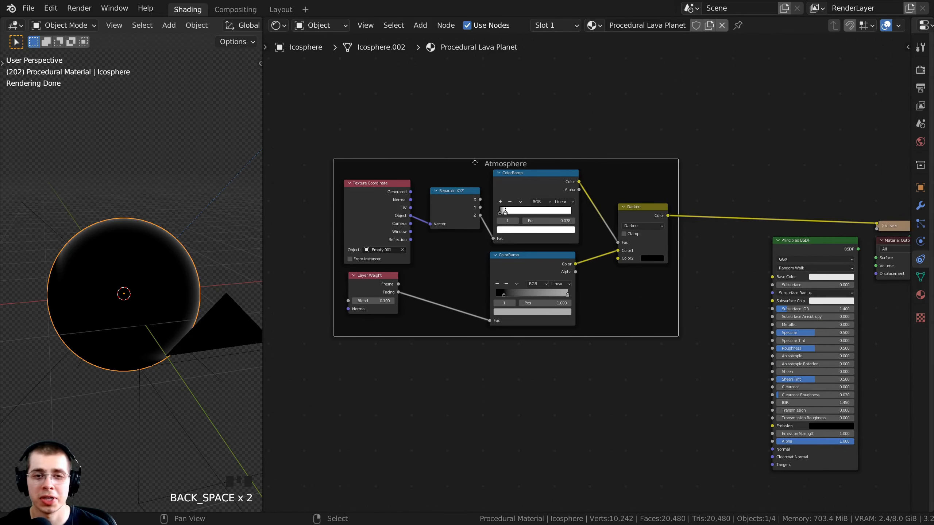
pyautogui.click(475, 163)
# - Move the Principled BSDF node slightly farther from the Material Output node
pyautogui.scroll(-1, 492, 168)
pyautogui.moveTo(550, 215)
pyautogui.mouseDown(button='middle')
pyautogui.moveTo(541, 211)
pyautogui.moveTo(546, 203)
pyautogui.mouseUp(button='middle')
pyautogui.moveTo(694, 184)
pyautogui.mouseDown()
pyautogui.moveTo(647, 232)
pyautogui.moveTo(686, 191)
pyautogui.moveTo(677, 188)
pyautogui.moveTo(689, 189)
pyautogui.mouseUp()
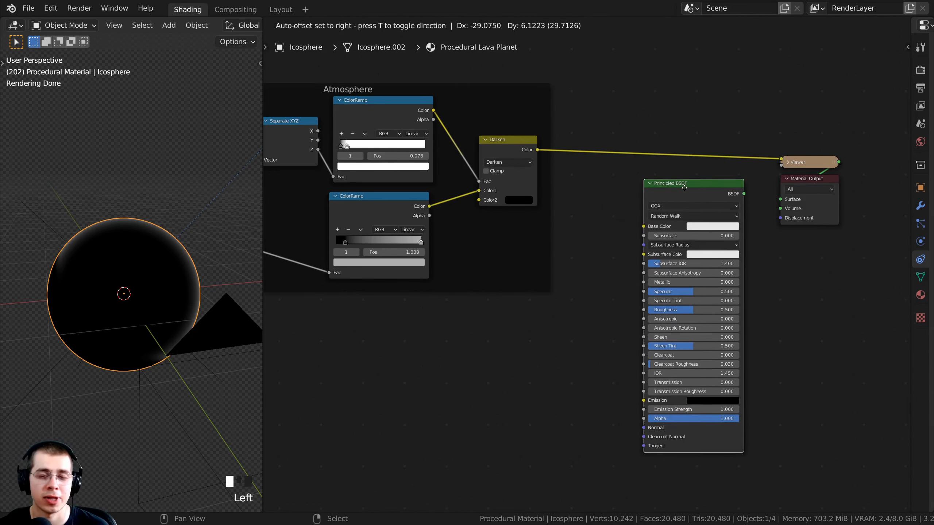
# - Add an Emission shader node and place it below the Darken node in the Atmosphere frame
pyautogui.moveTo(634, 128); pyautogui.dragTo(616, 149, button='middle')
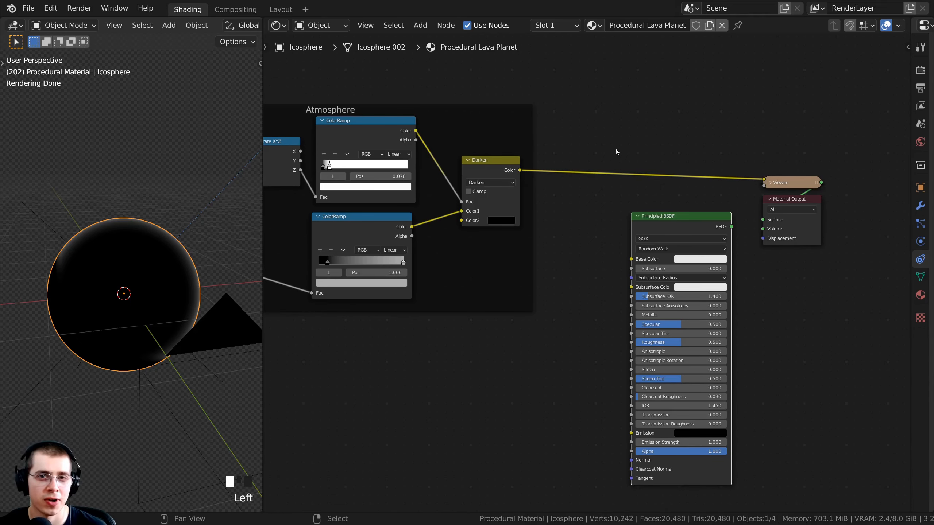
pyautogui.moveTo(616, 150); pyautogui.dragTo(630, 148, button='middle')
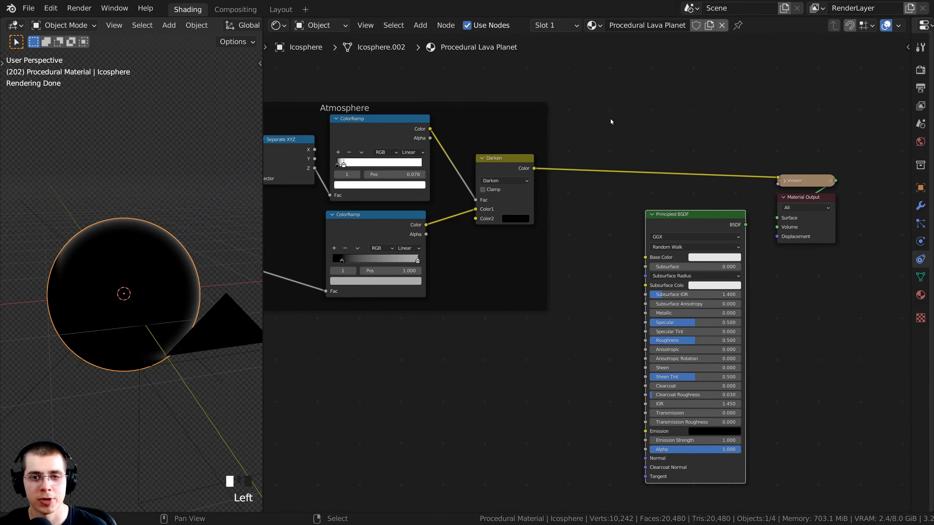
pyautogui.hotkey('shift', 'a')
pyautogui.click(573, 120)
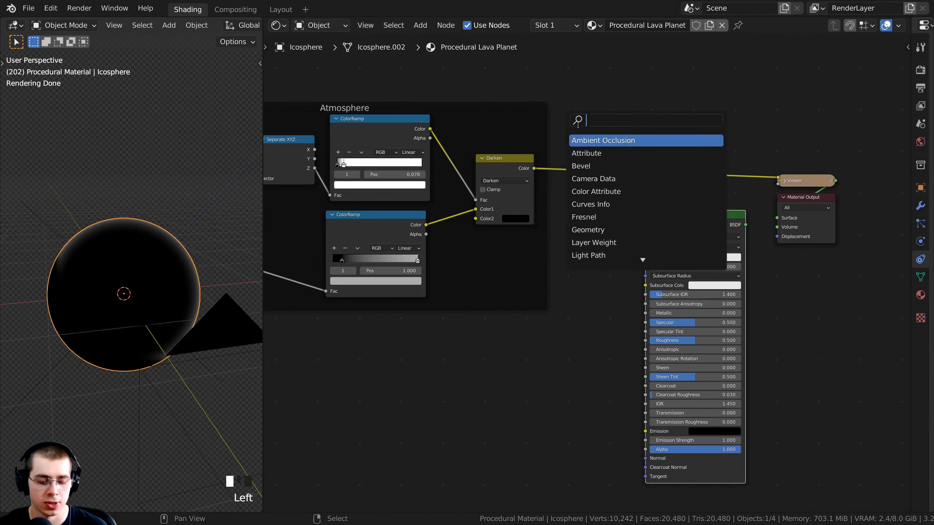
pyautogui.write('em')
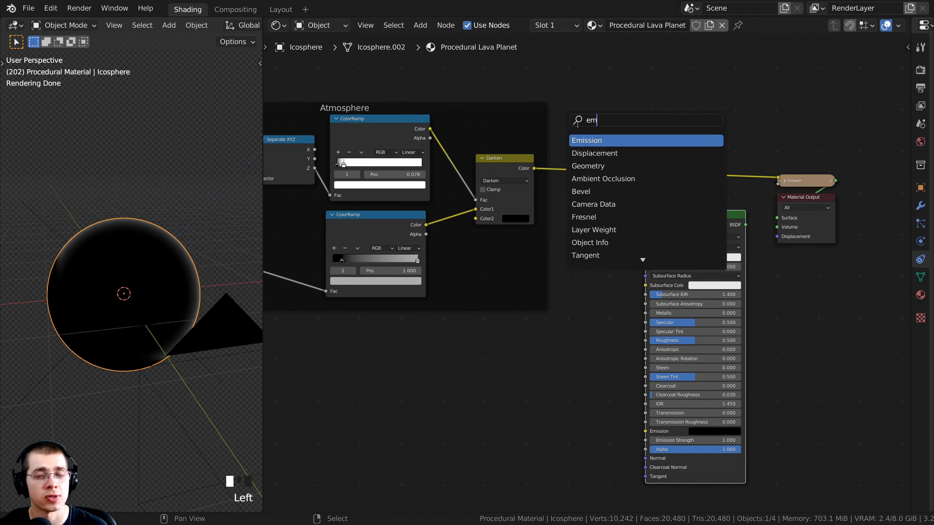
pyautogui.click(587, 141)
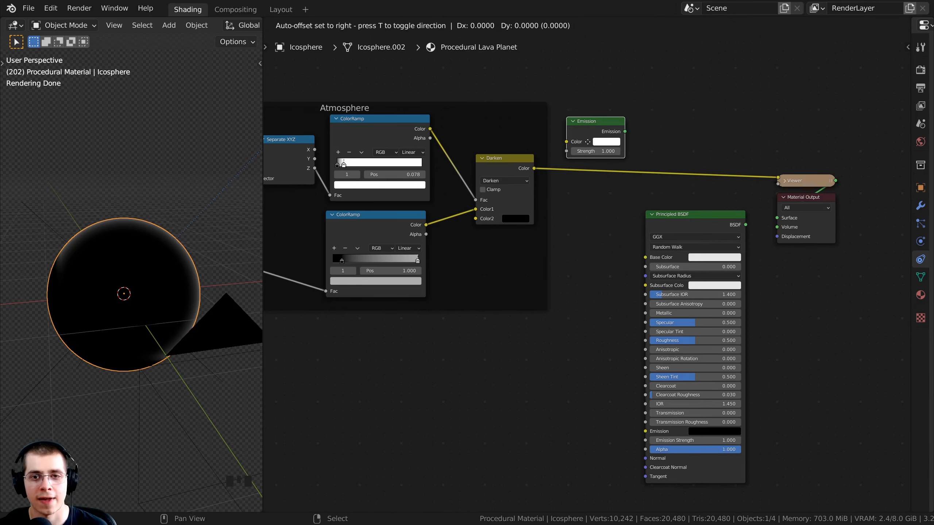
pyautogui.scroll(-1, 496, 239)
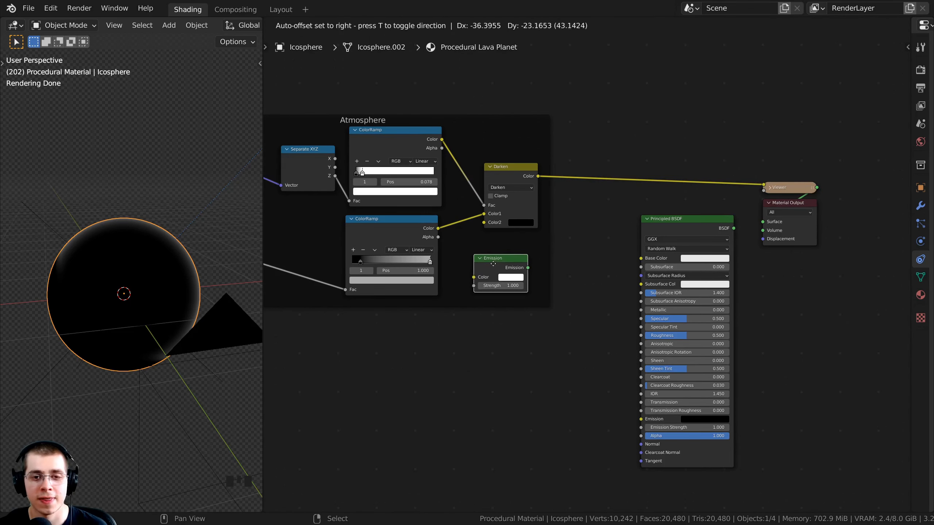
pyautogui.click(497, 257)
# - Preview the Emission shader through the Material Output and move the Principled BSDF node down, clear of the link
pyautogui.scroll(1, 504, 267)
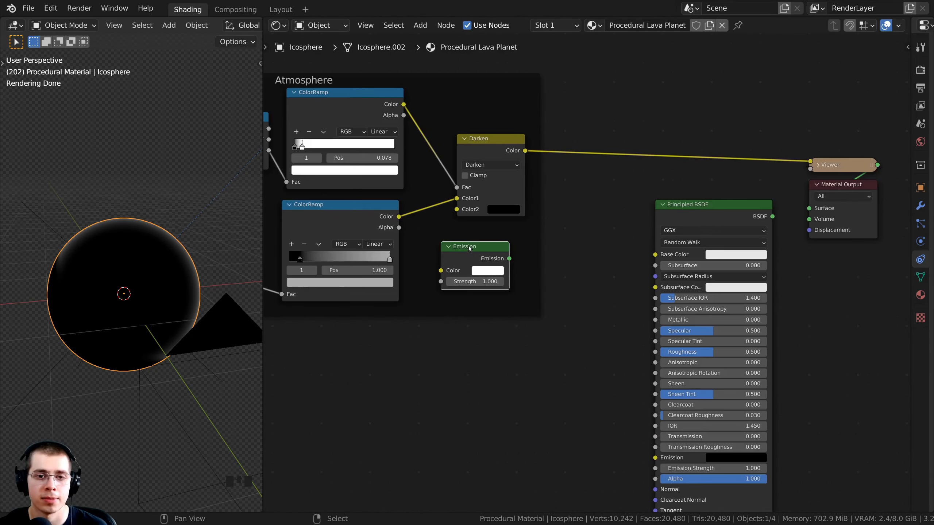
pyautogui.scroll(1, 482, 263)
pyautogui.scroll(-2, 507, 259)
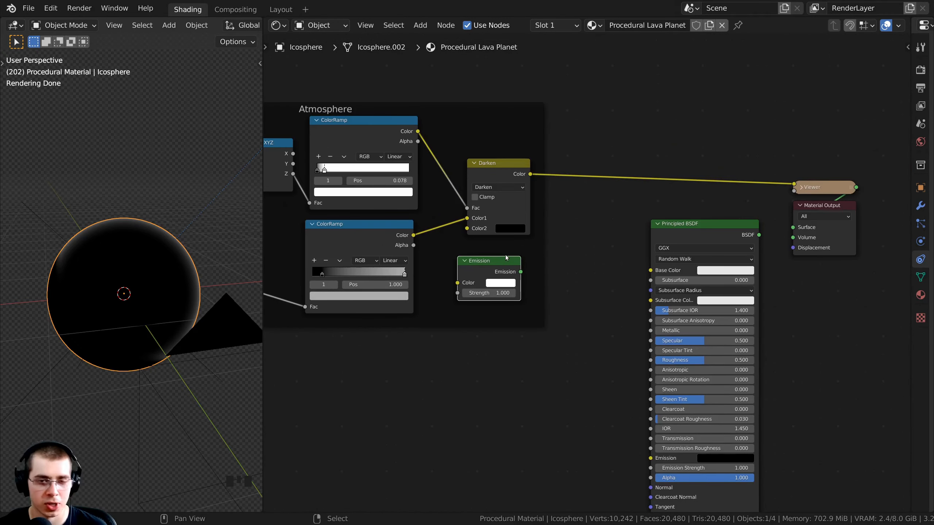
pyautogui.keyDown('ctrl'); pyautogui.keyDown('shift'); pyautogui.click(509, 256); pyautogui.keyUp('shift'); pyautogui.keyUp('ctrl')
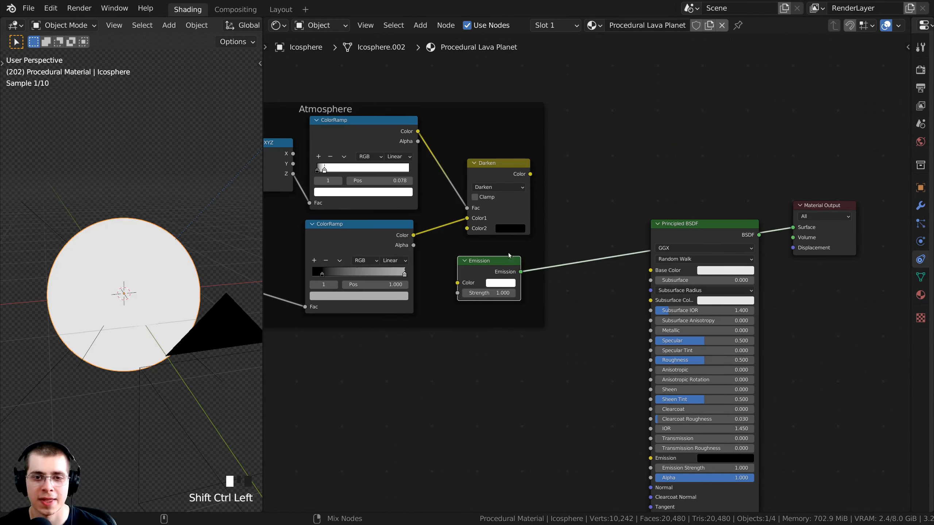
pyautogui.moveTo(686, 259); pyautogui.dragTo(657, 356)
# - Set the Emission shader's color to orange, hex FF6900
pyautogui.scroll(2, 533, 287)
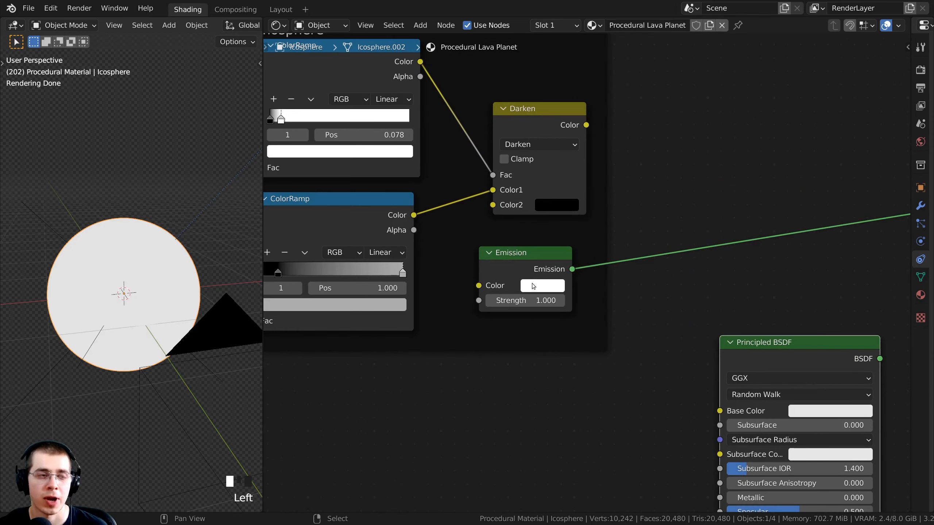
pyautogui.scroll(1, 533, 286)
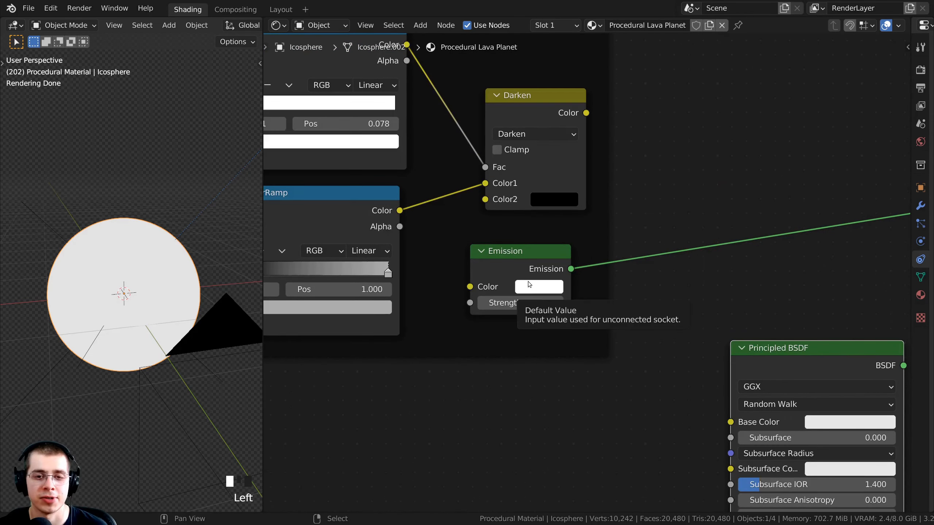
pyautogui.scroll(-1, 533, 287)
pyautogui.click(551, 315)
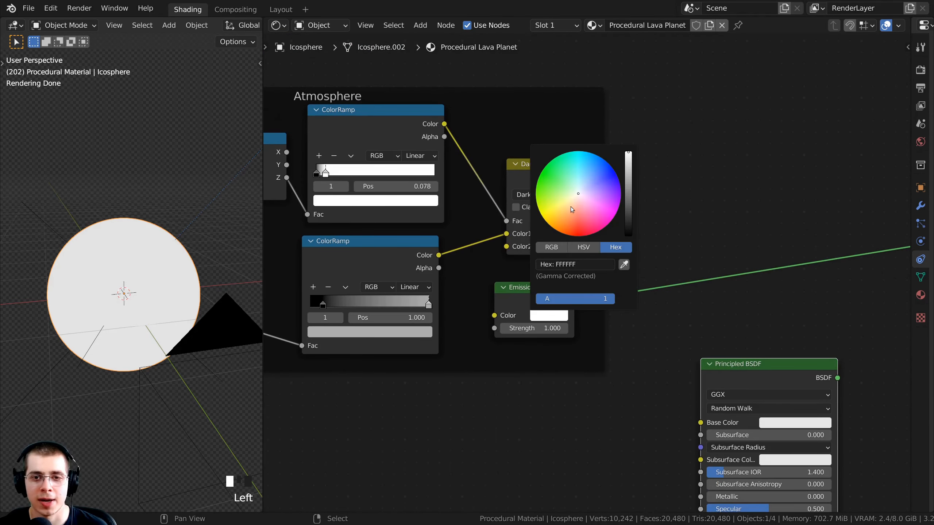
pyautogui.moveTo(578, 201); pyautogui.dragTo(559, 230)
pyautogui.scroll(1, 523, 318)
pyautogui.hotkey('ctrl', 'v')
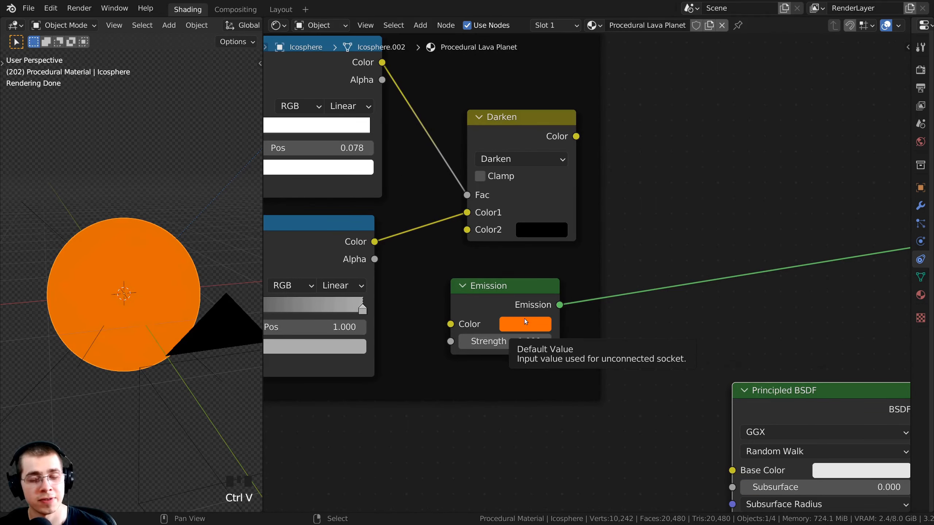
pyautogui.click(524, 318)
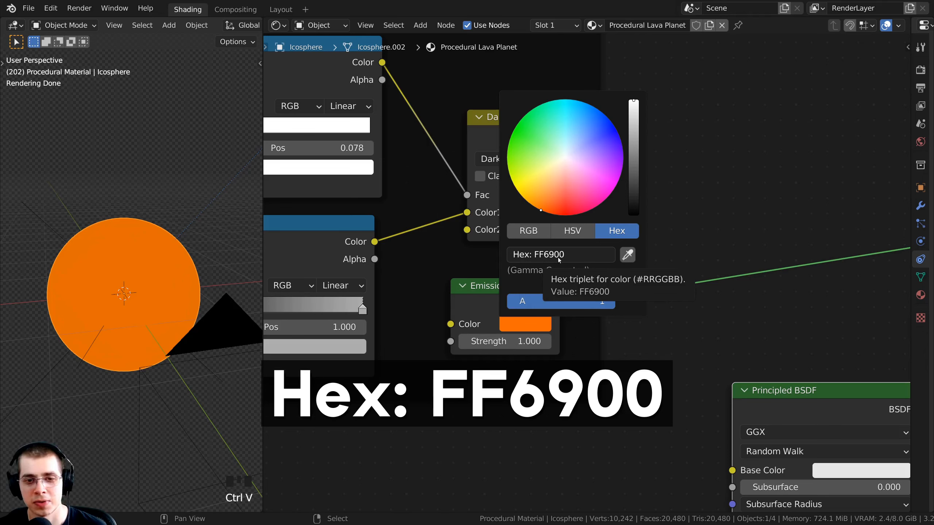
# - Reposition the Emission node so it sits closely beneath the Darken node
pyautogui.scroll(3, 150, 306)
pyautogui.scroll(-1, 132, 279)
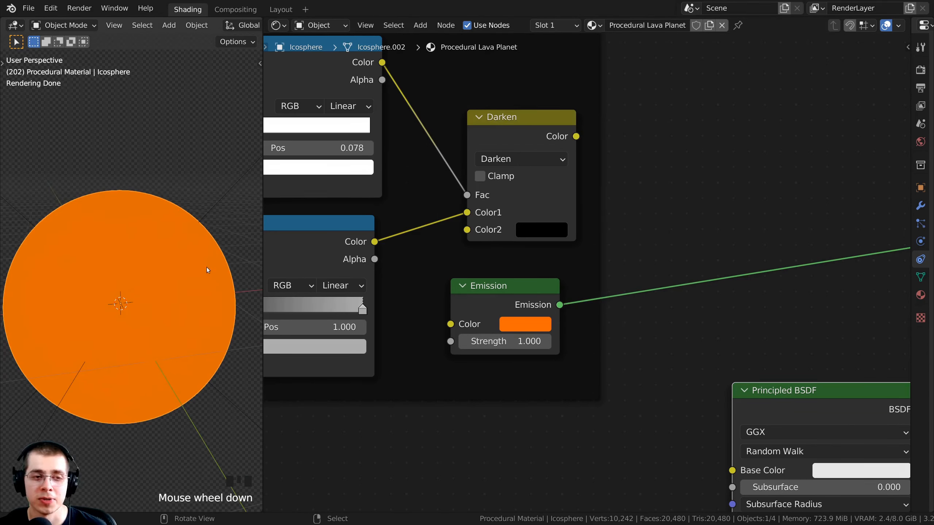
pyautogui.keyDown('shift'); pyautogui.moveTo(177, 267); pyautogui.dragTo(188, 269, button='middle'); pyautogui.keyUp('shift')
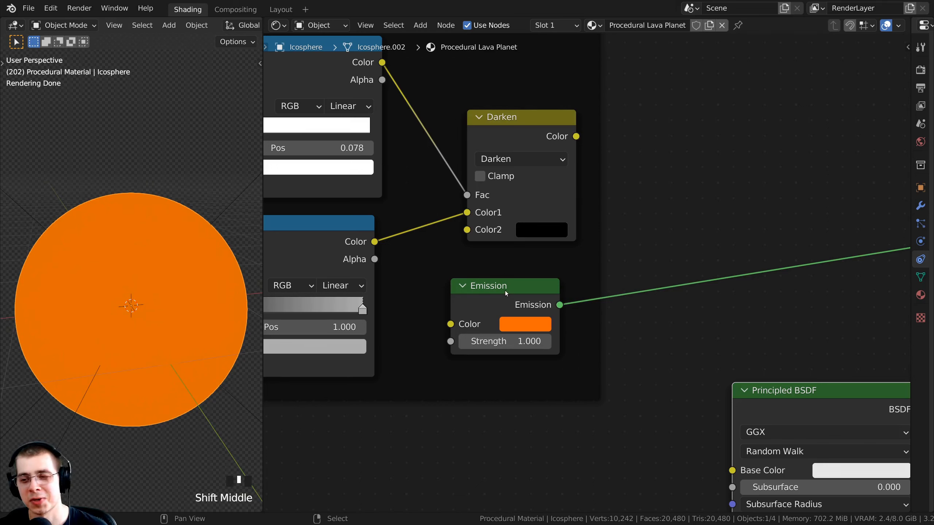
pyautogui.moveTo(521, 295); pyautogui.dragTo(528, 293)
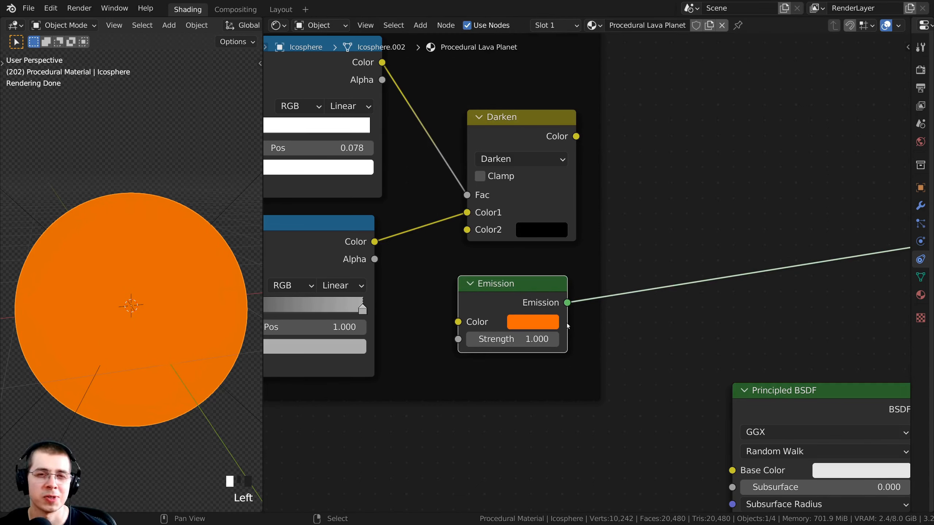
pyautogui.scroll(-1, 544, 273)
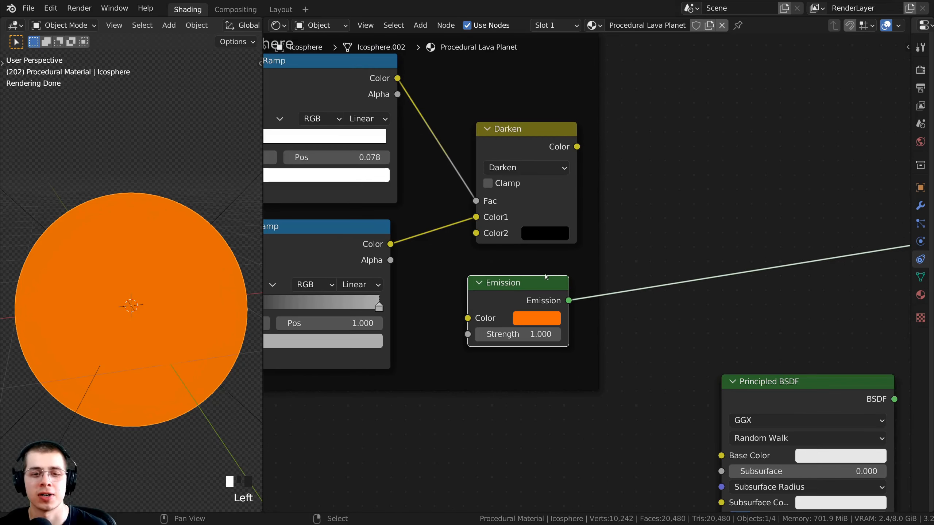
pyautogui.moveTo(529, 286); pyautogui.dragTo(524, 263)
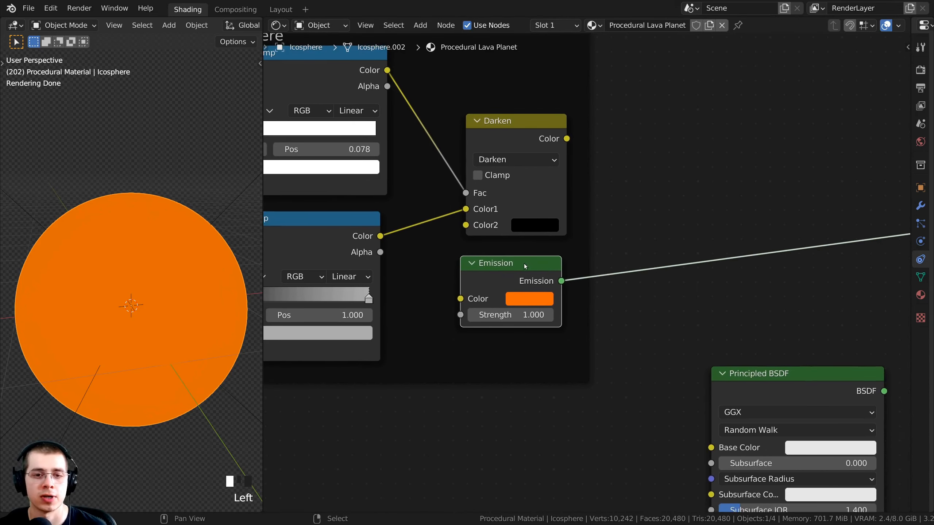
# - Set the Emission shader's strength to 20
pyautogui.click(530, 302)
pyautogui.moveTo(510, 318); pyautogui.dragTo(504, 283, button='middle')
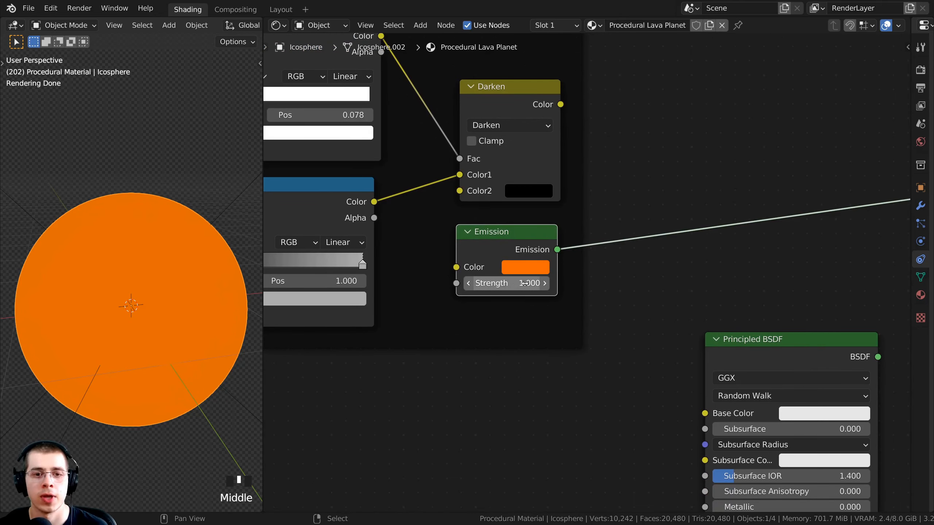
pyautogui.click(504, 284)
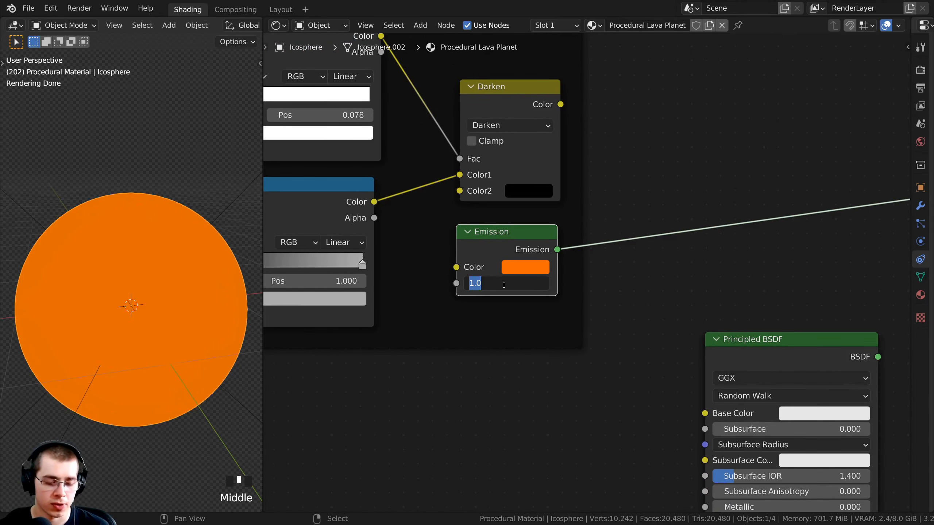
pyautogui.write('20')
pyautogui.press('Return')
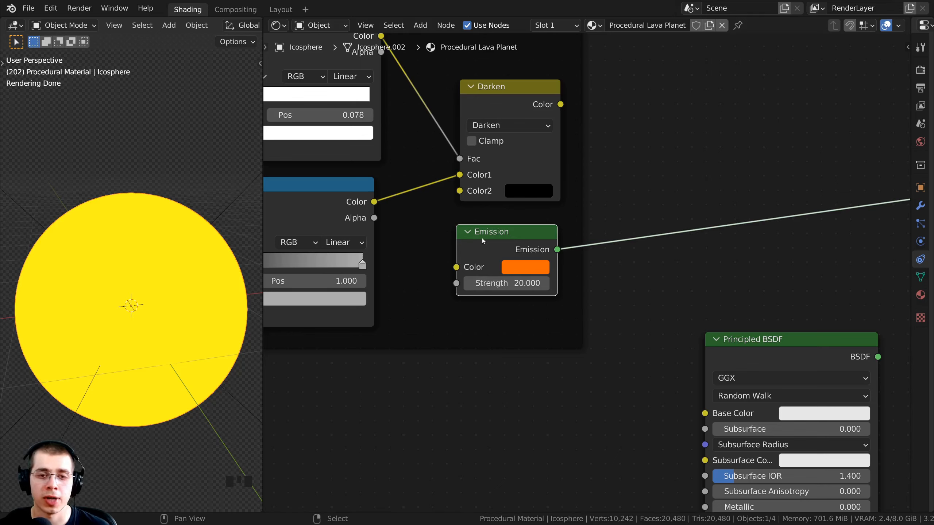
# - Move the Principled BSDF node directly below the Emission node, just outside the Atmosphere frame
pyautogui.scroll(-2, 195, 311)
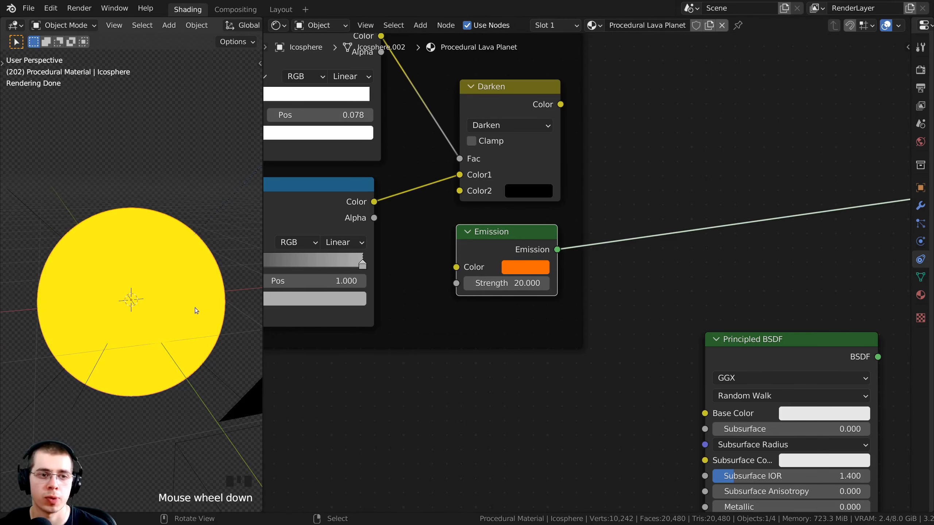
pyautogui.moveTo(196, 311); pyautogui.dragTo(212, 307, button='middle')
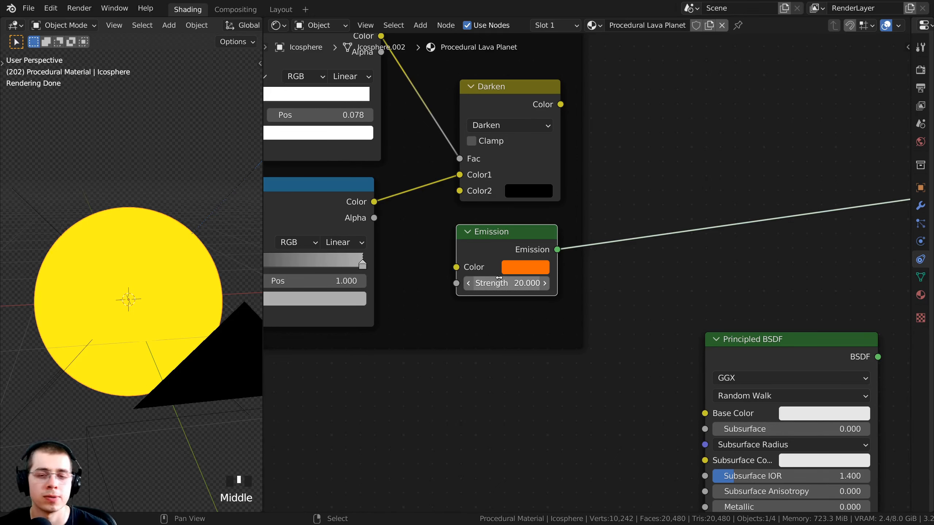
pyautogui.scroll(-2, 499, 278)
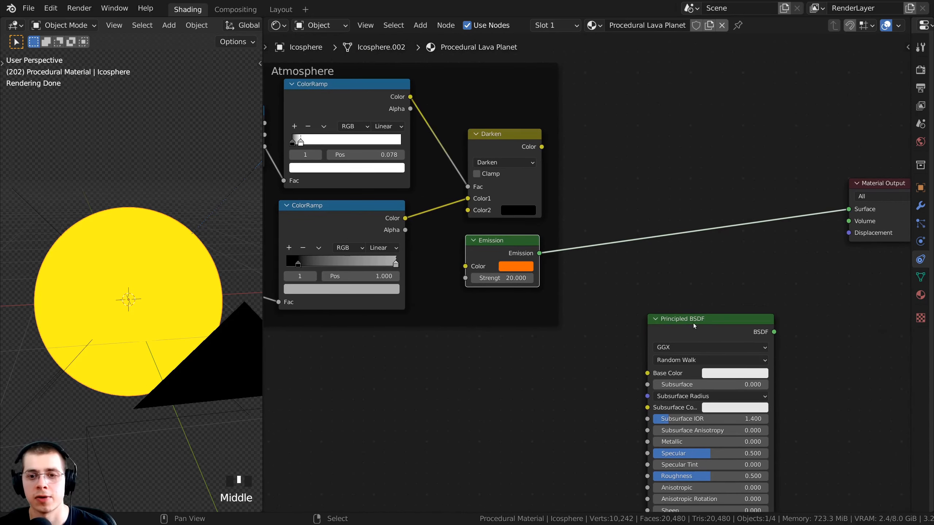
pyautogui.moveTo(693, 323); pyautogui.dragTo(646, 297, button='middle')
pyautogui.scroll(-2, 504, 217)
pyautogui.moveTo(457, 213); pyautogui.dragTo(442, 214)
pyautogui.moveTo(621, 288); pyautogui.dragTo(462, 313)
pyautogui.scroll(1, 442, 267)
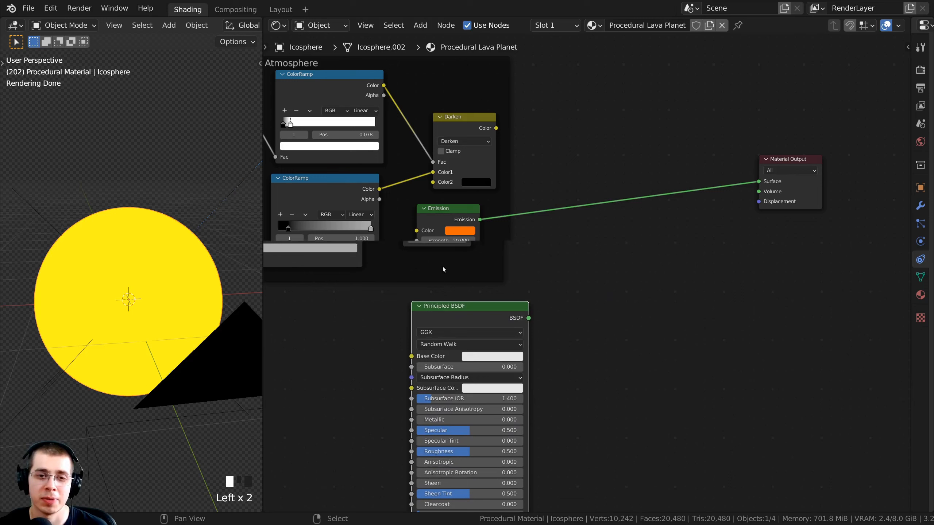
# - Combine the Emission and Principled BSDF nodes with a Mix Shader feeding the Material Output's surface
pyautogui.click(429, 212)
pyautogui.click(445, 311)
pyautogui.click(434, 210)
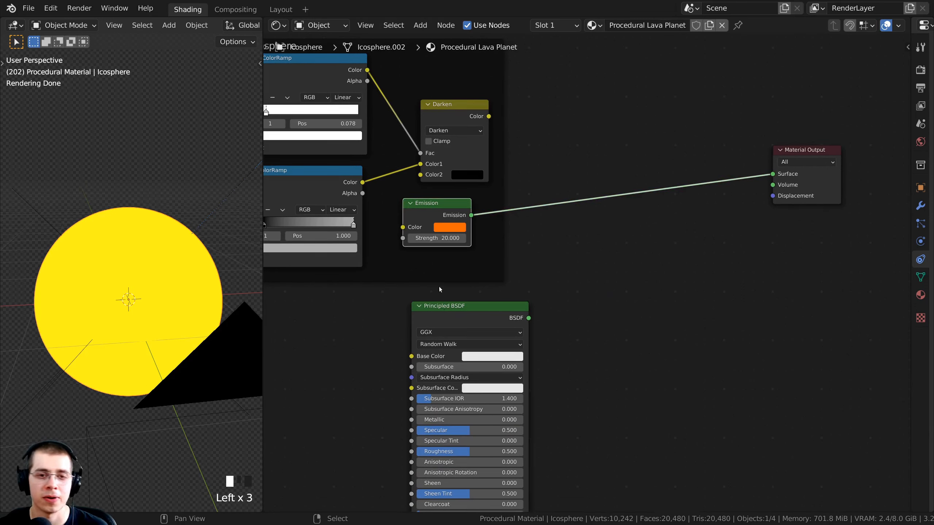
pyautogui.moveTo(428, 215); pyautogui.dragTo(433, 219)
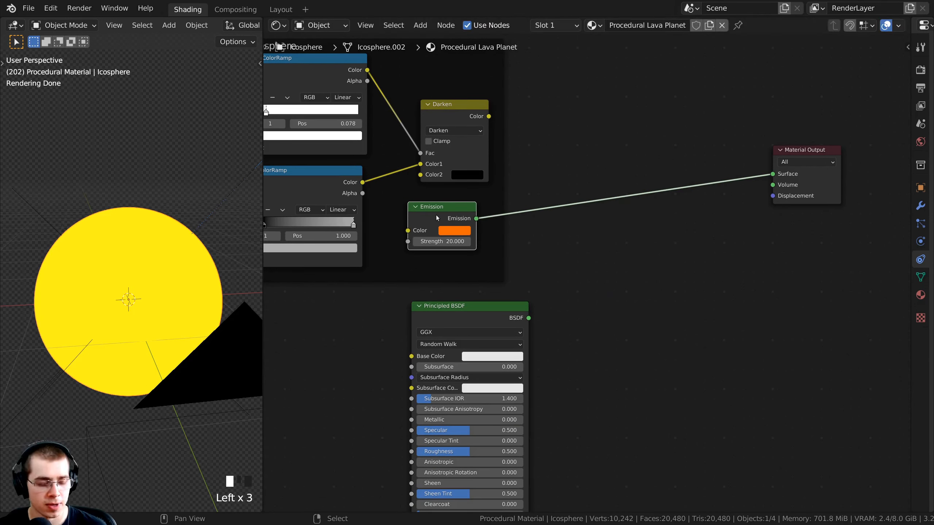
pyautogui.keyDown('shift'); pyautogui.click(448, 314); pyautogui.keyUp('shift')
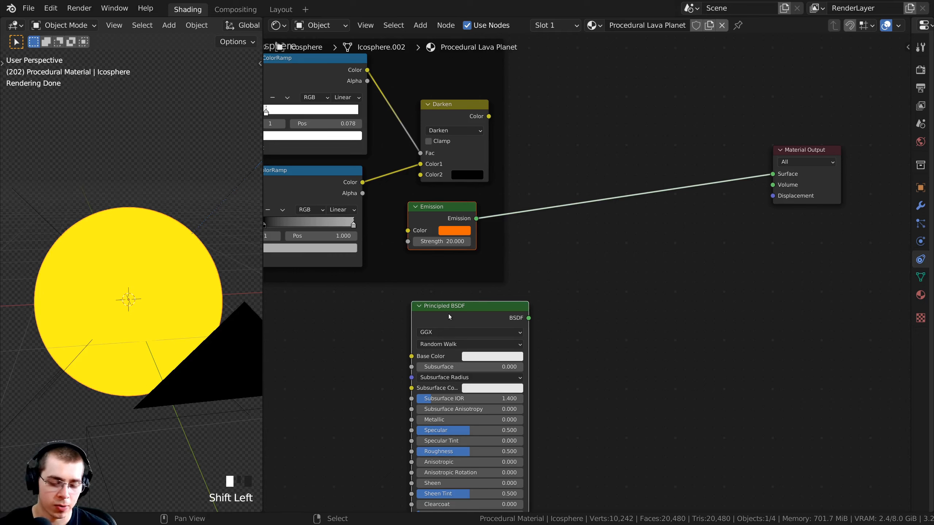
pyautogui.hotkey('ctrl', '0')
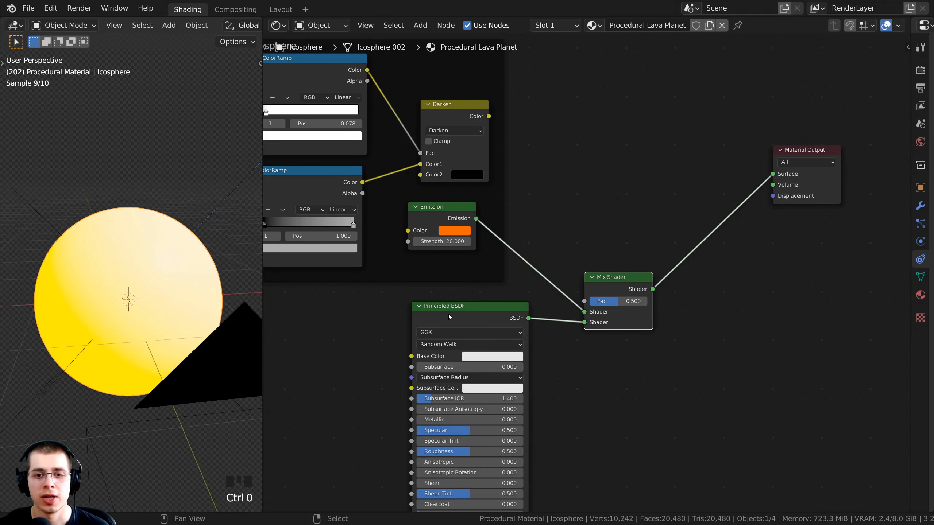
# - Move the Mix Shader up level with the Emission node and adjust the spacing of the Emission and Principled BSDF nodes
pyautogui.click(610, 287)
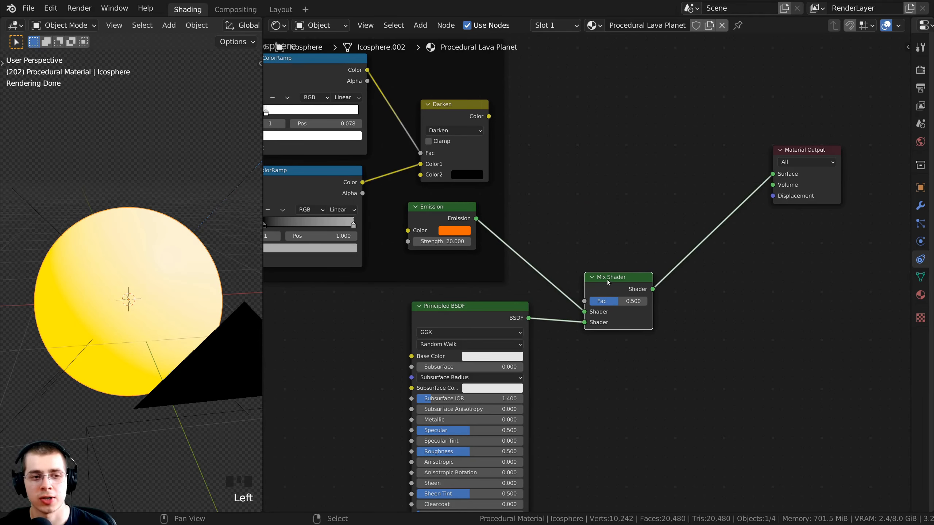
pyautogui.moveTo(608, 281); pyautogui.dragTo(615, 211)
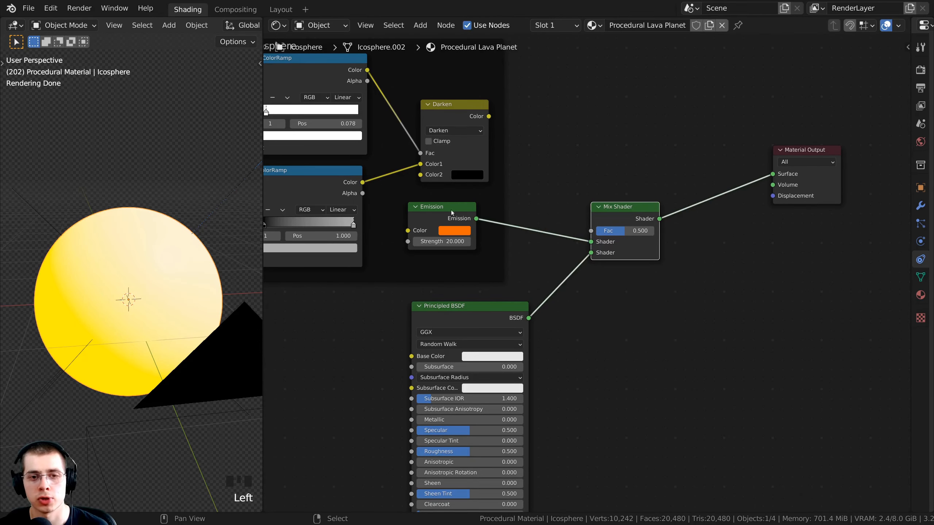
pyautogui.moveTo(515, 248); pyautogui.dragTo(455, 292, button='middle')
pyautogui.scroll(3, 455, 292)
pyautogui.moveTo(407, 373); pyautogui.dragTo(394, 385)
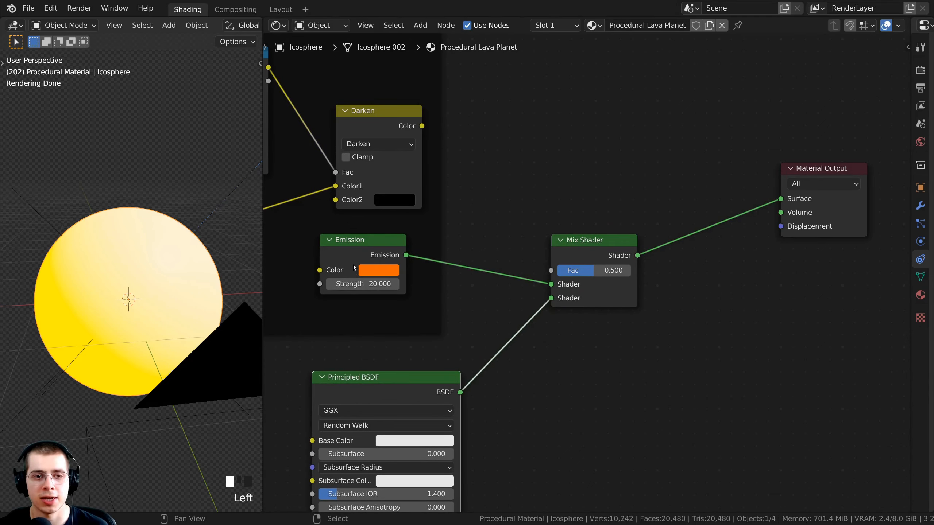
pyautogui.moveTo(353, 264); pyautogui.dragTo(363, 257)
pyautogui.scroll(1, 598, 269)
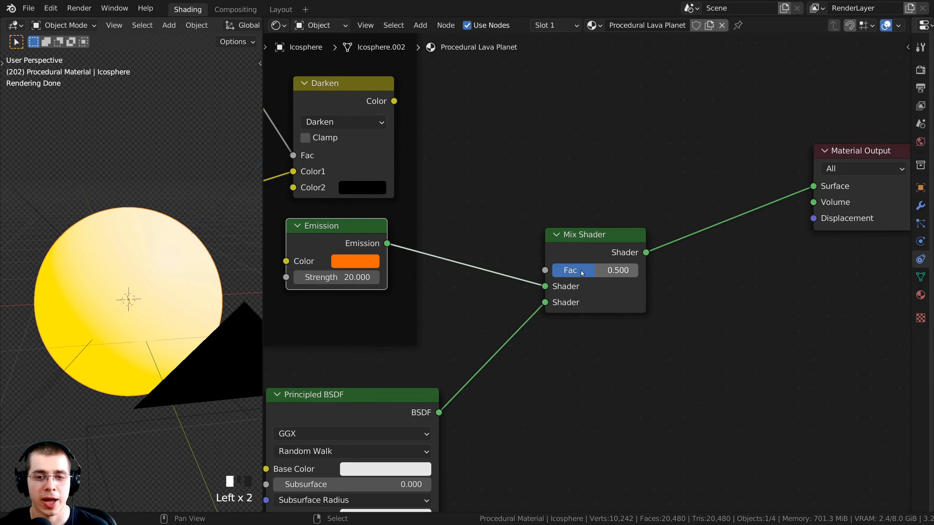
# - Test low and high Mix Shader factors to compare the two shaders on the sphere, ending at 0.481
pyautogui.scroll(1, 589, 272)
pyautogui.moveTo(588, 271)
pyautogui.mouseDown()
pyautogui.moveTo(538, 272)
pyautogui.moveTo(647, 271)
pyautogui.moveTo(558, 271)
pyautogui.moveTo(647, 271)
pyautogui.moveTo(604, 271)
pyautogui.mouseUp()
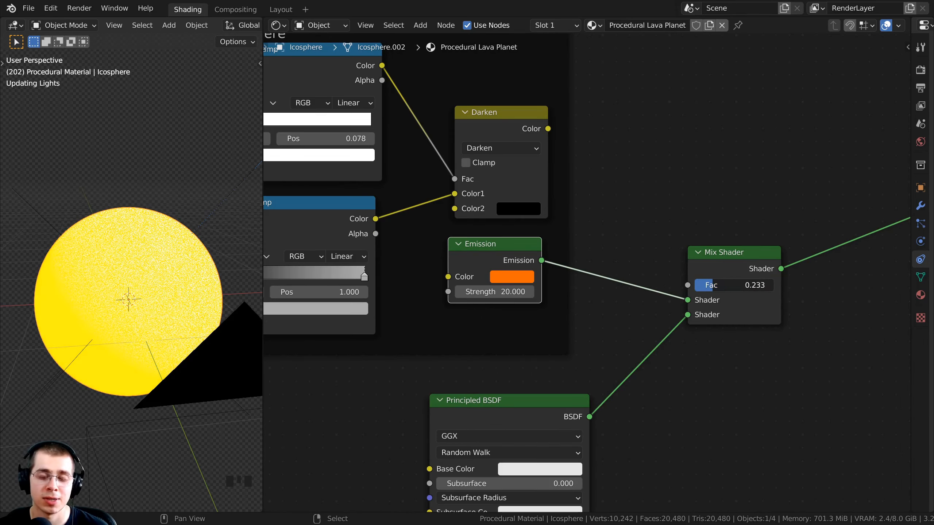
pyautogui.moveTo(712, 285); pyautogui.dragTo(769, 286)
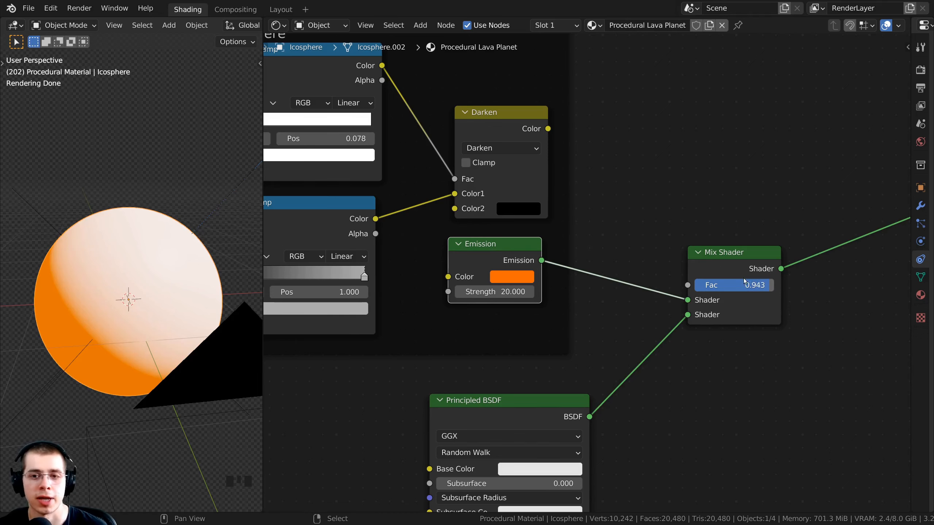
pyautogui.moveTo(746, 254); pyautogui.dragTo(751, 242)
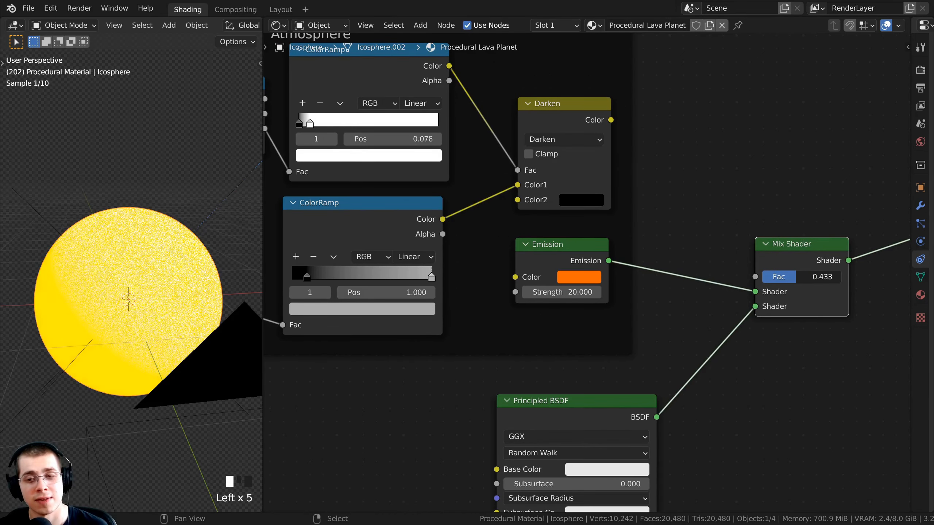
pyautogui.moveTo(823, 277); pyautogui.dragTo(832, 277)
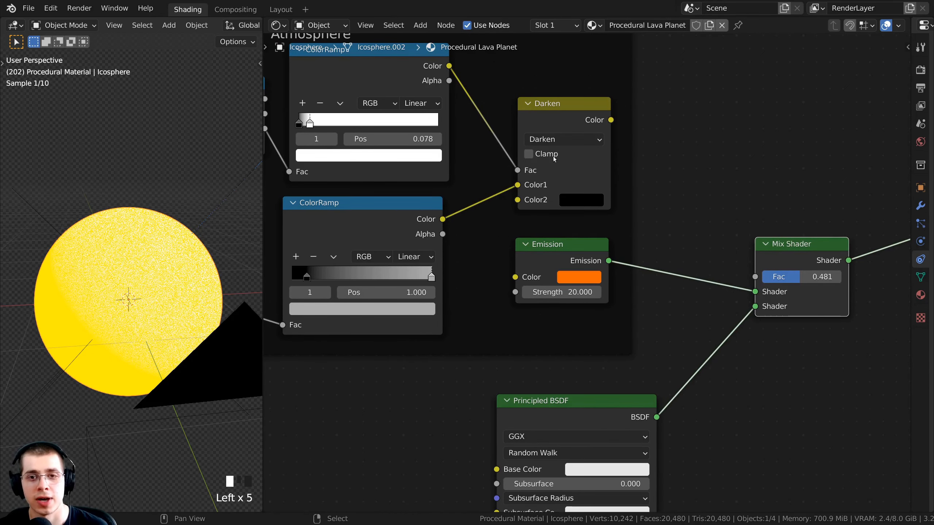
# - Connect the Darken node's color output to the Mix Shader's factor input
pyautogui.moveTo(564, 111); pyautogui.dragTo(558, 103)
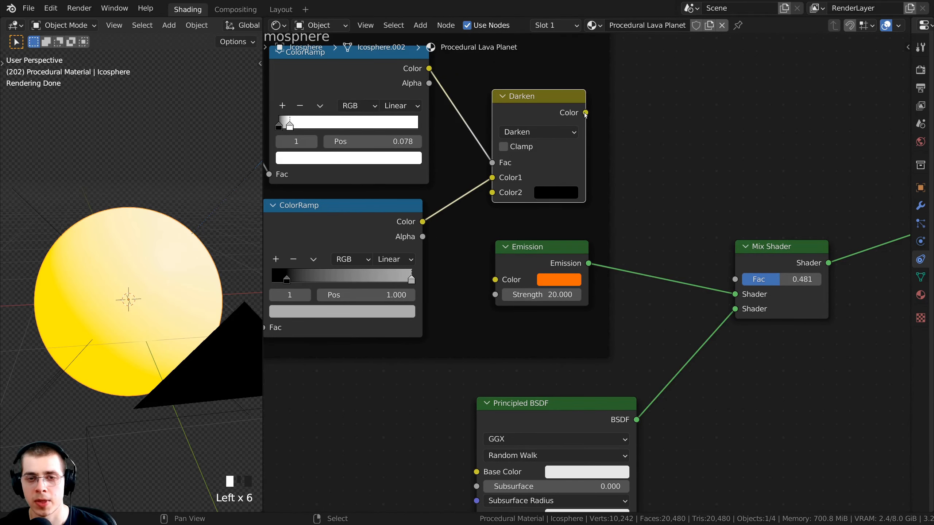
pyautogui.moveTo(585, 113); pyautogui.dragTo(734, 280)
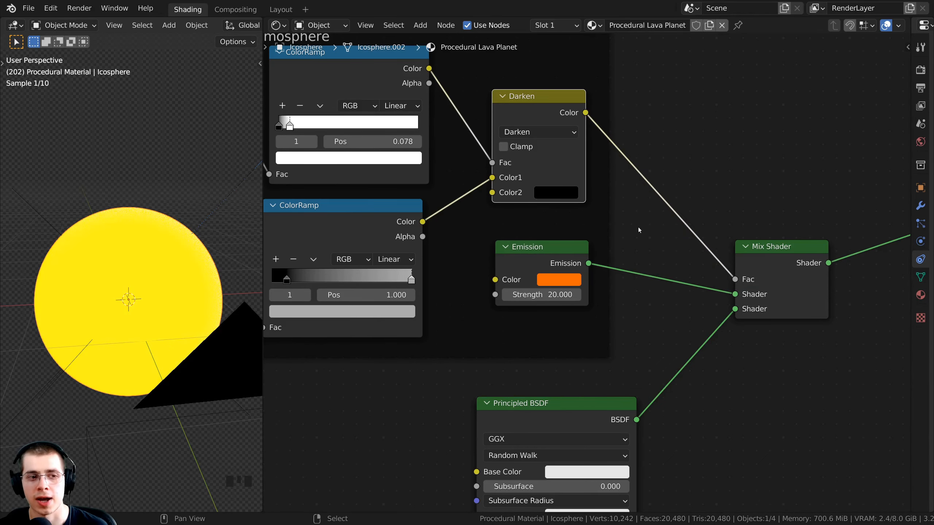
pyautogui.moveTo(680, 195); pyautogui.dragTo(597, 163, button='middle')
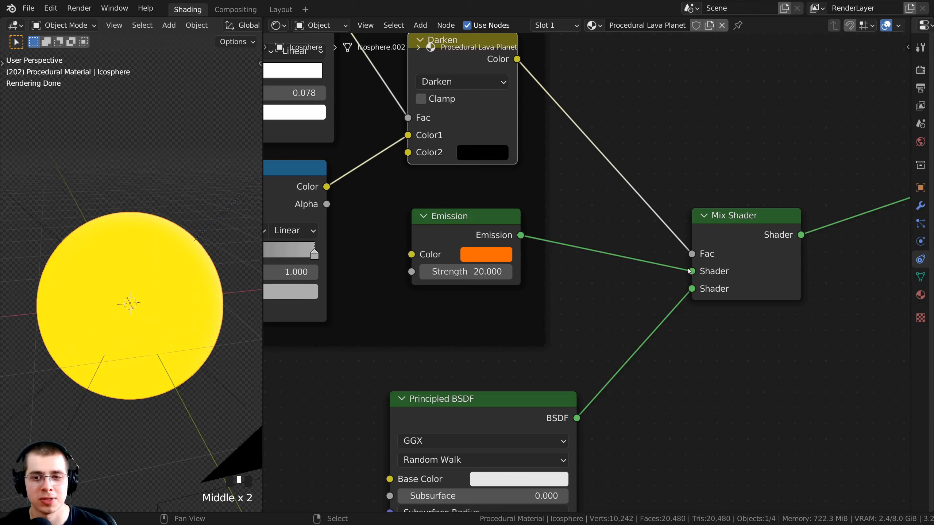
pyautogui.moveTo(225, 254); pyautogui.dragTo(202, 273, button='middle')
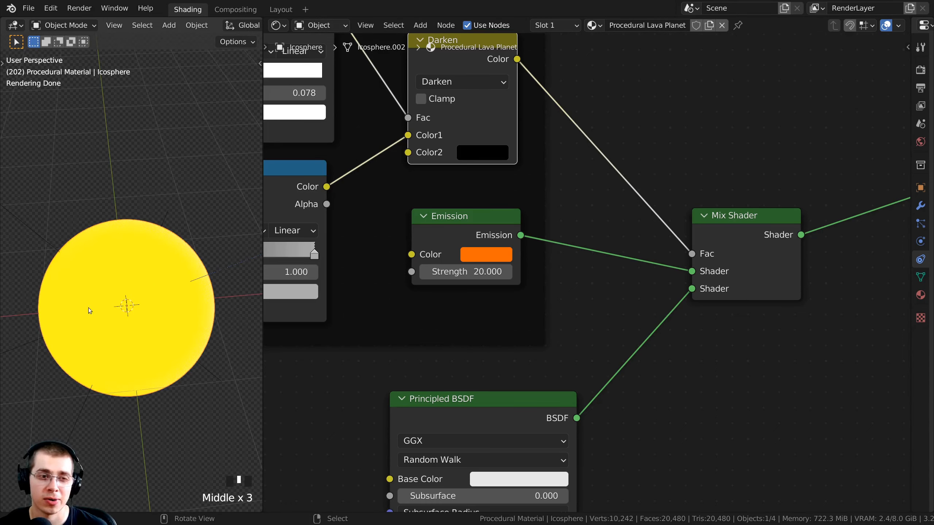
# - Swap the Mix Shader's inputs so Principled BSDF feeds the first shader and Emission the second, and shift the Principled BSDF aside
pyautogui.moveTo(474, 235); pyautogui.dragTo(465, 229)
pyautogui.moveTo(692, 273)
pyautogui.mouseDown()
pyautogui.moveTo(680, 283)
pyautogui.moveTo(691, 290)
pyautogui.mouseUp()
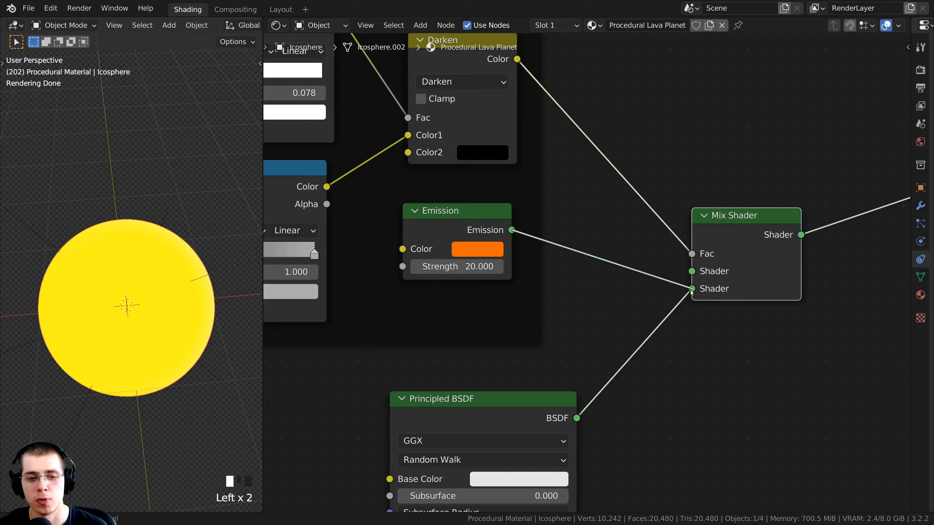
pyautogui.moveTo(439, 411); pyautogui.dragTo(366, 401)
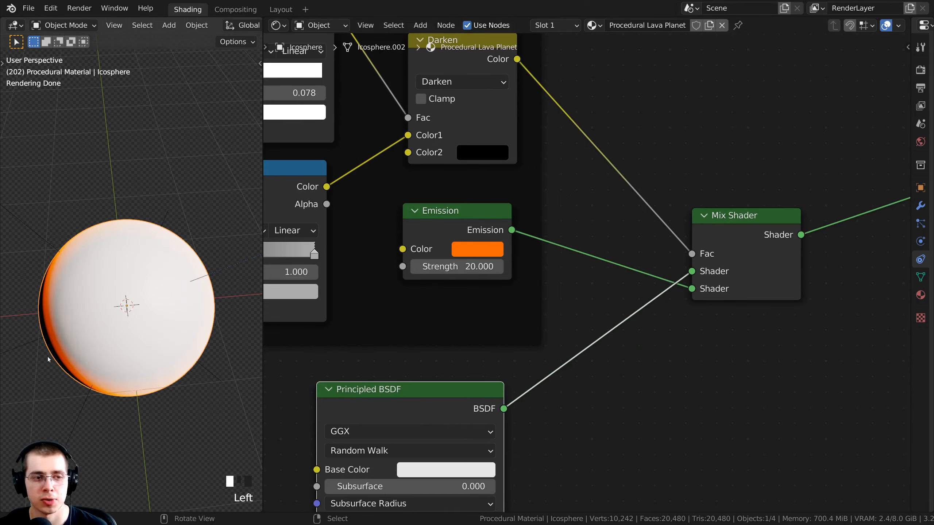
# - Set the Principled BSDF's base color to dark brown, hex 635438
pyautogui.moveTo(110, 295); pyautogui.dragTo(54, 299, button='middle')
pyautogui.scroll(2, 85, 278)
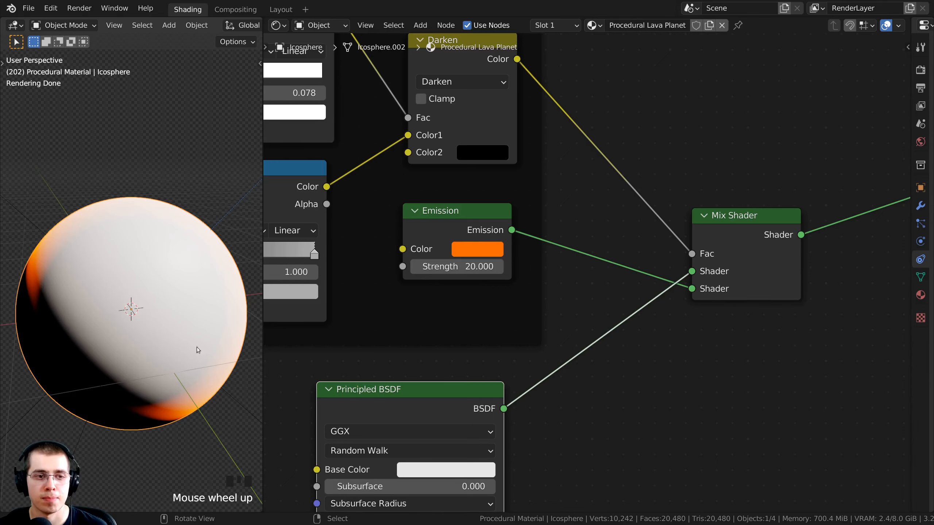
pyautogui.moveTo(381, 420); pyautogui.dragTo(442, 374, button='middle')
pyautogui.moveTo(442, 374)
pyautogui.mouseDown()
pyautogui.moveTo(451, 369)
pyautogui.moveTo(441, 368)
pyautogui.mouseUp()
pyautogui.click(480, 420)
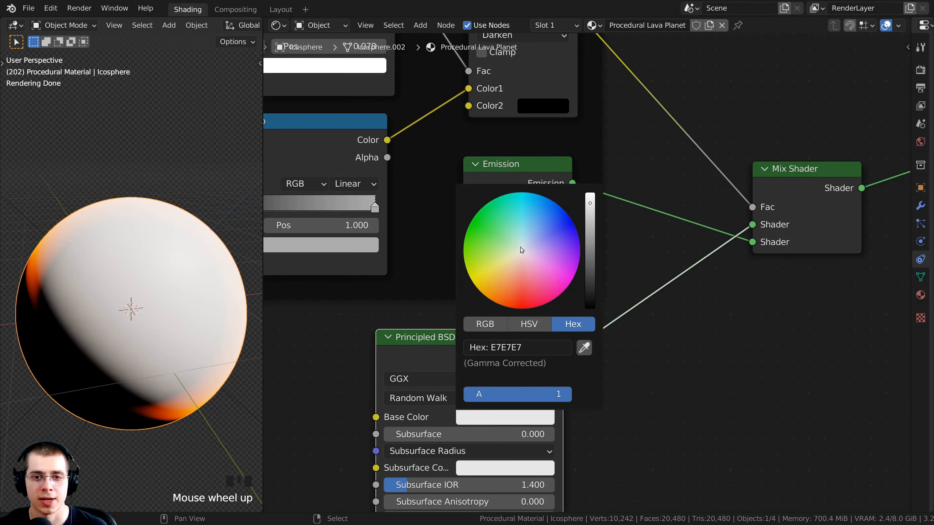
pyautogui.click(505, 272)
pyautogui.moveTo(590, 204); pyautogui.dragTo(589, 249)
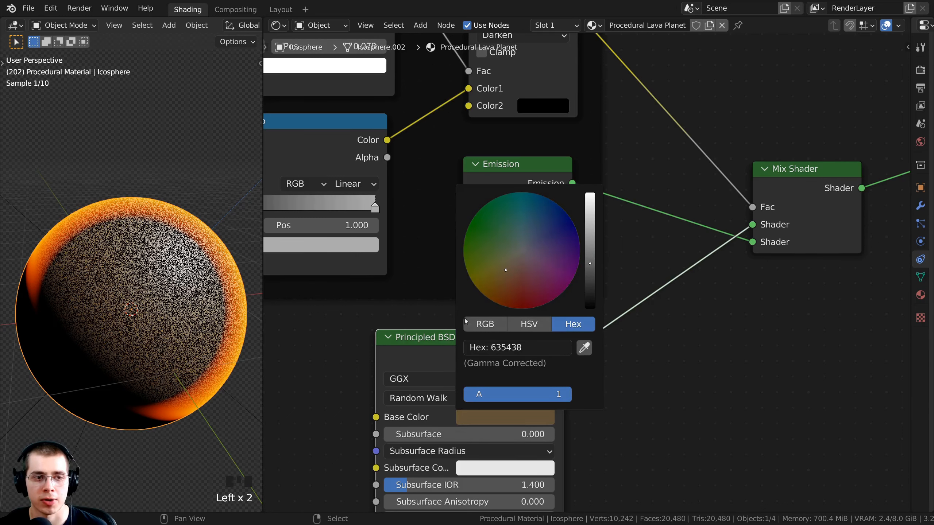
# - Preview the Darken node's output and examine the rim mask along the planet's edge
pyautogui.moveTo(111, 258); pyautogui.dragTo(169, 201, button='middle')
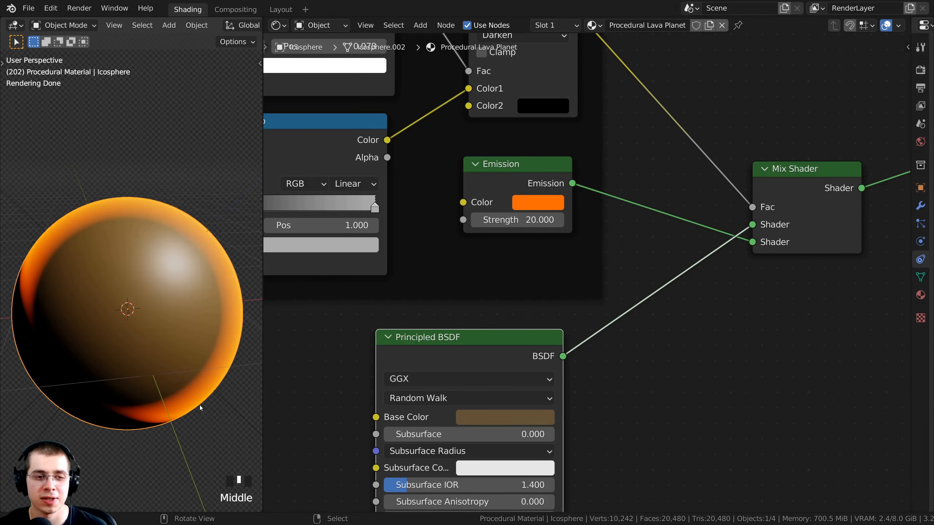
pyautogui.keyDown('shift'); pyautogui.moveTo(184, 276); pyautogui.dragTo(184, 286, button='middle'); pyautogui.keyUp('shift')
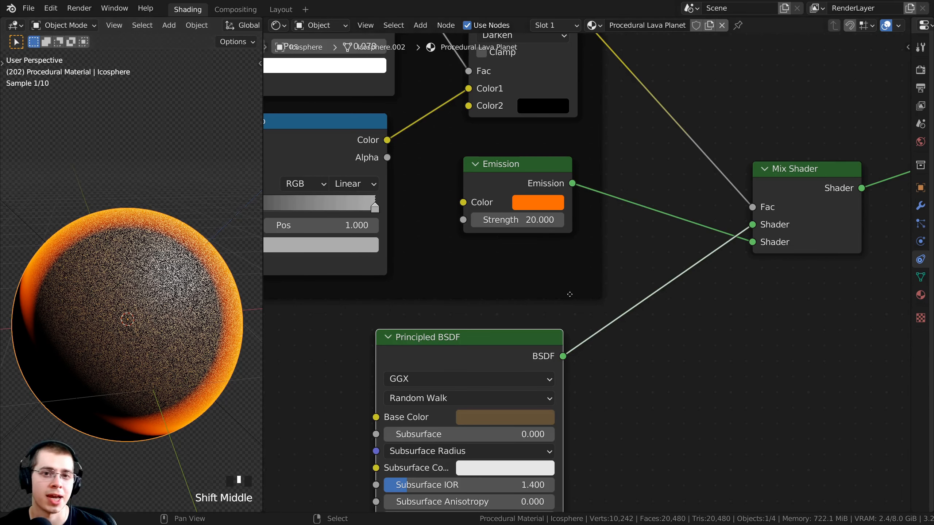
pyautogui.scroll(-2, 514, 221)
pyautogui.moveTo(513, 53); pyautogui.dragTo(518, 184, button='middle')
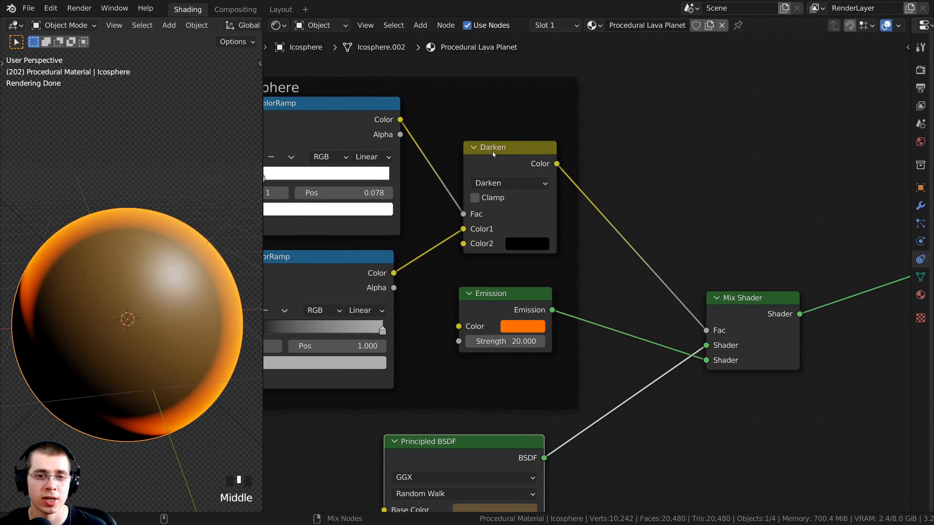
pyautogui.keyDown('ctrl'); pyautogui.keyDown('shift'); pyautogui.click(504, 153); pyautogui.keyUp('shift'); pyautogui.keyUp('ctrl')
pyautogui.moveTo(155, 280); pyautogui.dragTo(125, 316, button='middle')
pyautogui.moveTo(441, 336); pyautogui.dragTo(452, 339)
pyautogui.keyDown('shift'); pyautogui.moveTo(136, 284); pyautogui.dragTo(126, 320, button='middle'); pyautogui.keyUp('shift')
pyautogui.scroll(2, 126, 231)
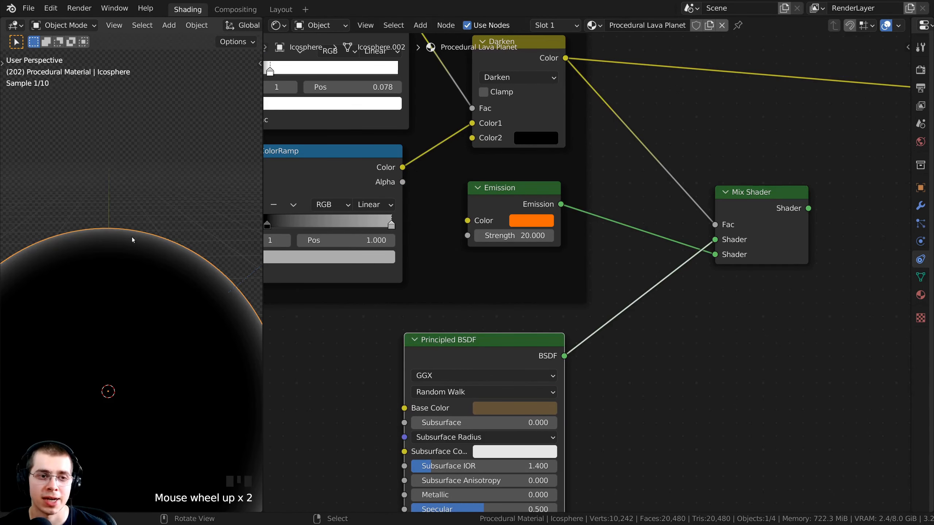
pyautogui.moveTo(522, 193); pyautogui.dragTo(510, 198)
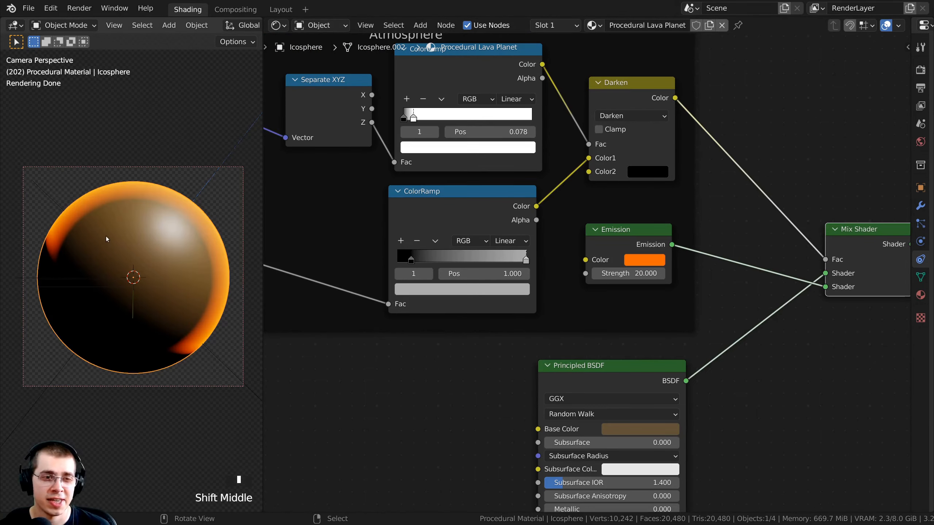
# - Shift the ColorRamp fed by Layer Weight slightly within the Atmosphere frame and select its light grey end stop
pyautogui.scroll(1, 104, 205)
pyautogui.keyDown('shift'); pyautogui.moveTo(99, 241); pyautogui.dragTo(111, 234, button='middle'); pyautogui.keyUp('shift')
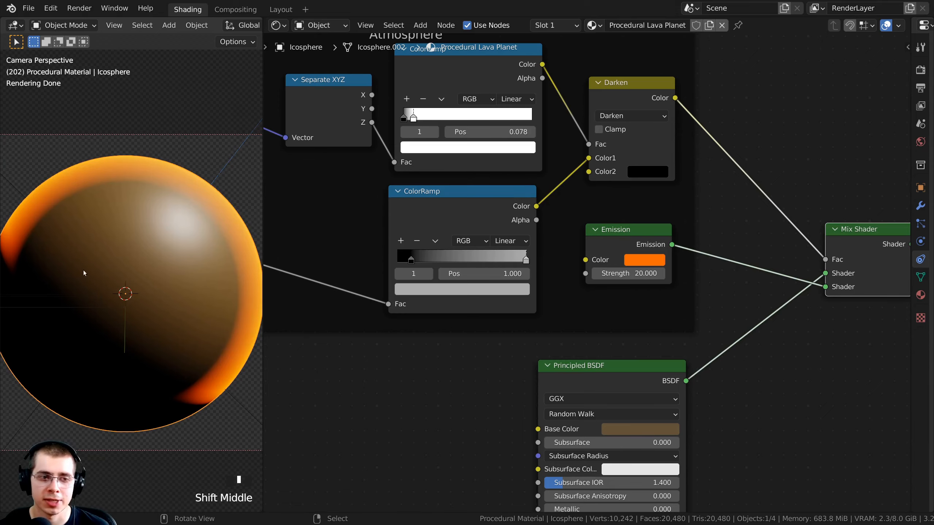
pyautogui.keyDown('shift'); pyautogui.moveTo(114, 297); pyautogui.dragTo(170, 314, button='middle'); pyautogui.keyUp('shift')
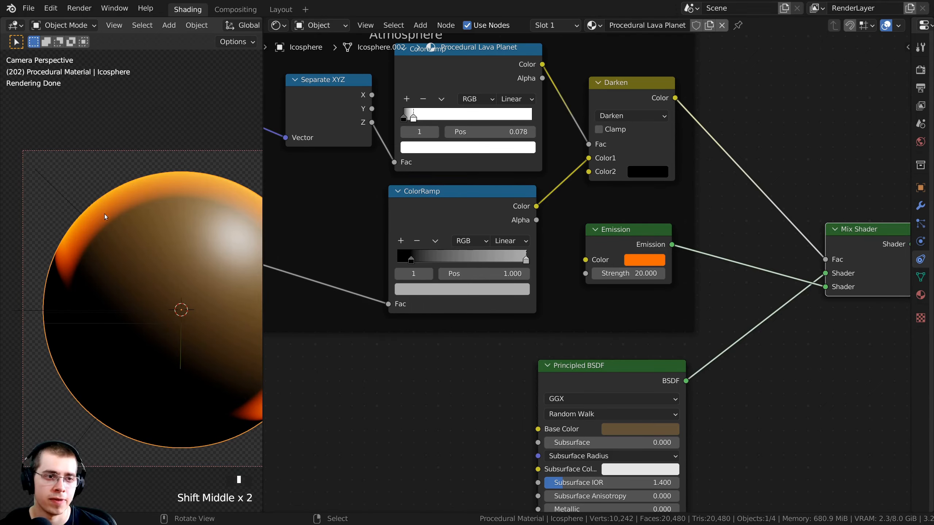
pyautogui.keyDown('shift'); pyautogui.moveTo(104, 214); pyautogui.dragTo(59, 192, button='middle'); pyautogui.keyUp('shift')
pyautogui.moveTo(432, 215); pyautogui.dragTo(498, 255, button='middle')
pyautogui.moveTo(499, 256); pyautogui.dragTo(518, 254)
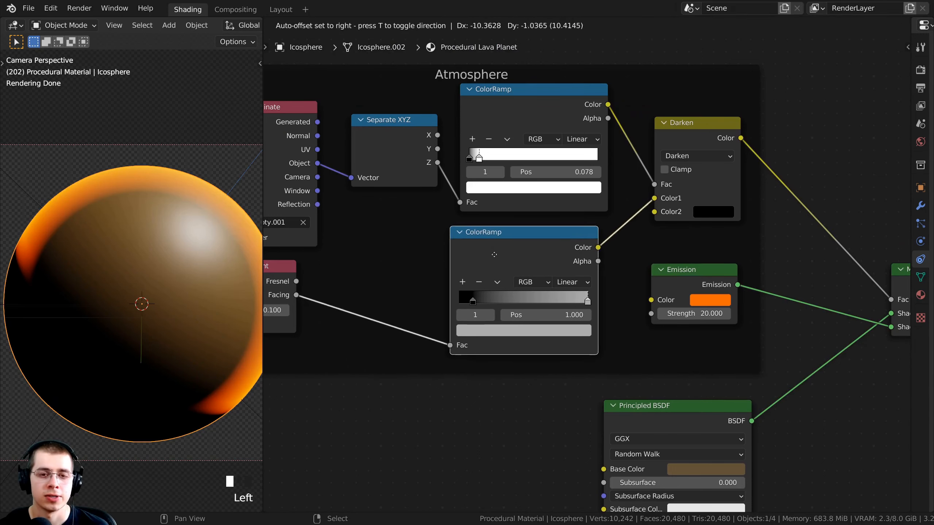
pyautogui.scroll(1, 494, 255)
pyautogui.moveTo(510, 290); pyautogui.dragTo(511, 289)
pyautogui.moveTo(511, 289)
pyautogui.mouseDown(button='middle')
pyautogui.moveTo(580, 288)
pyautogui.moveTo(521, 299)
pyautogui.moveTo(514, 277)
pyautogui.mouseUp(button='middle')
pyautogui.scroll(-1, 99, 202)
pyautogui.scroll(4, 521, 298)
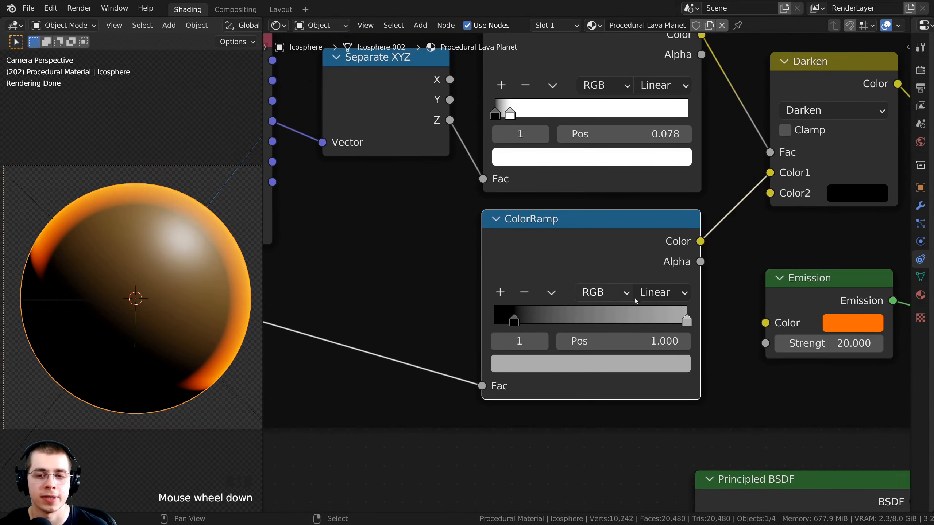
pyautogui.click(690, 323)
pyautogui.scroll(-3, 417, 244)
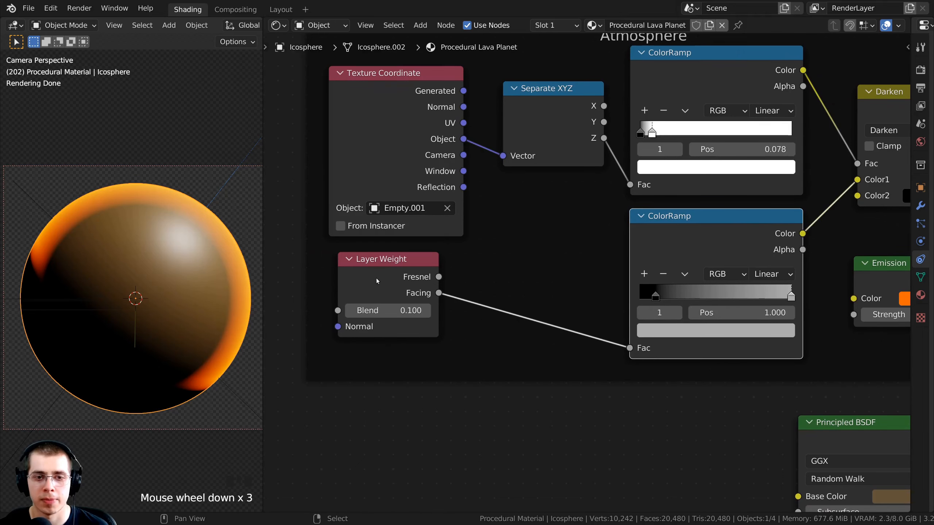
# - Set the end stop of the ColorRamp fed by Layer Weight to dark grey, hex 575757
pyautogui.moveTo(594, 279); pyautogui.dragTo(473, 290, button='middle')
pyautogui.scroll(1, 552, 268)
pyautogui.scroll(-1, 566, 263)
pyautogui.moveTo(588, 246); pyautogui.dragTo(636, 244, button='middle')
pyautogui.moveTo(636, 243); pyautogui.dragTo(632, 243)
pyautogui.scroll(3, 625, 260)
pyautogui.moveTo(619, 271); pyautogui.dragTo(565, 288, button='middle')
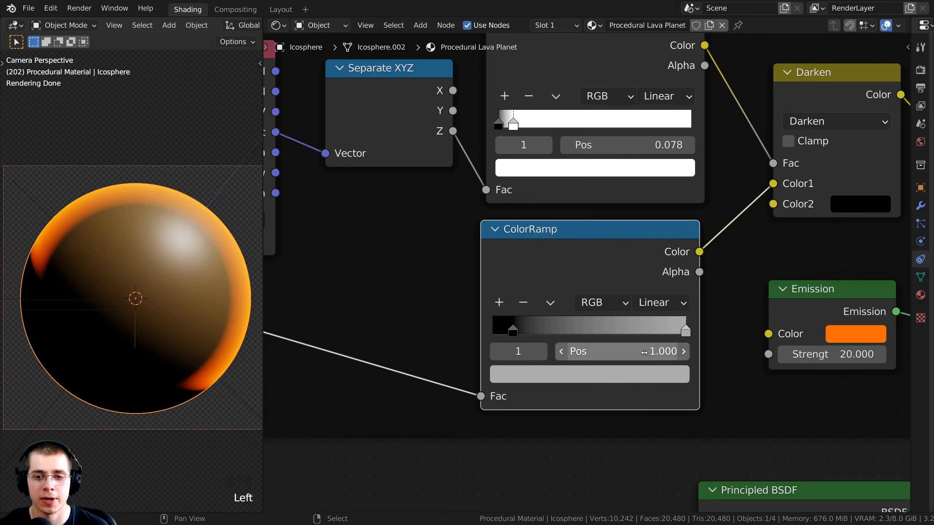
pyautogui.click(624, 371)
pyautogui.moveTo(647, 178)
pyautogui.mouseDown()
pyautogui.moveTo(647, 162)
pyautogui.moveTo(646, 229)
pyautogui.moveTo(647, 151)
pyautogui.moveTo(647, 226)
pyautogui.moveTo(647, 184)
pyautogui.mouseUp()
pyautogui.hotkey('ctrl', 'v')
pyautogui.click(596, 382)
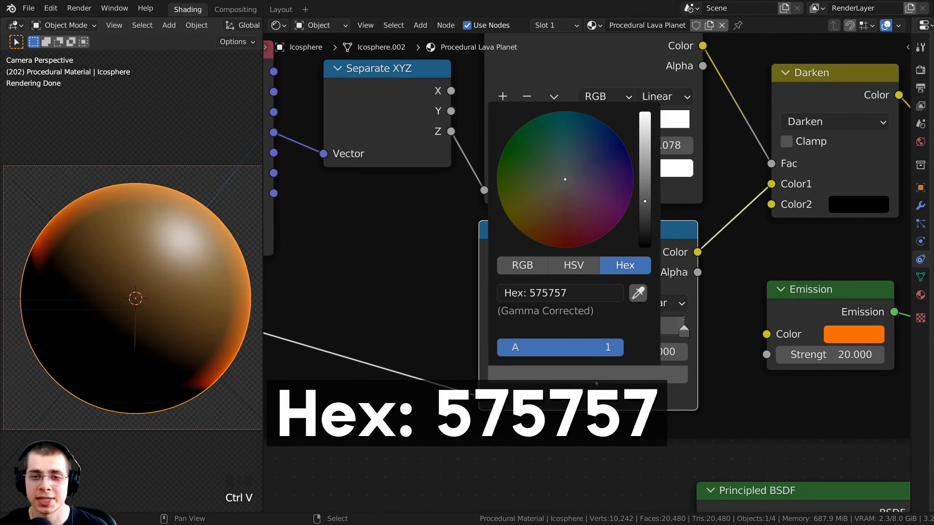
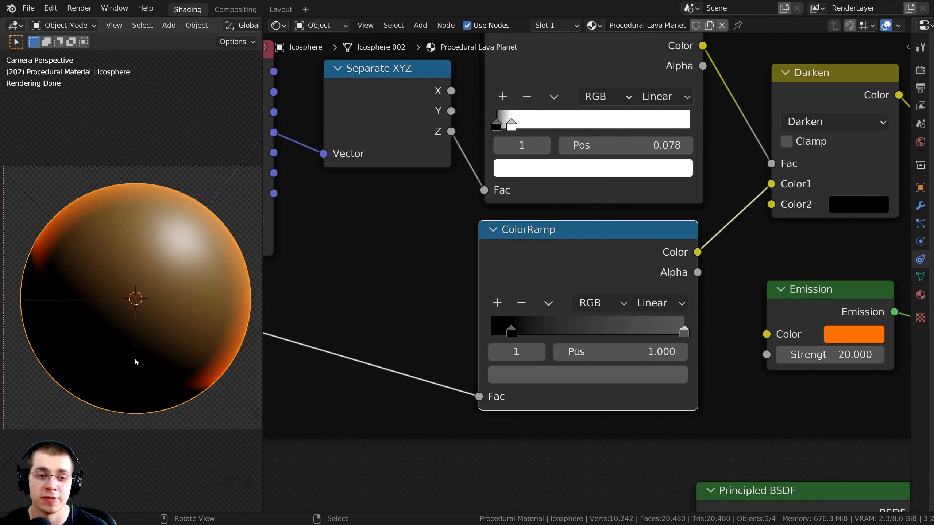
# - Lighten the black stop of the same ColorRamp to near-black grey, hex 0C0C0C
pyautogui.click(511, 331)
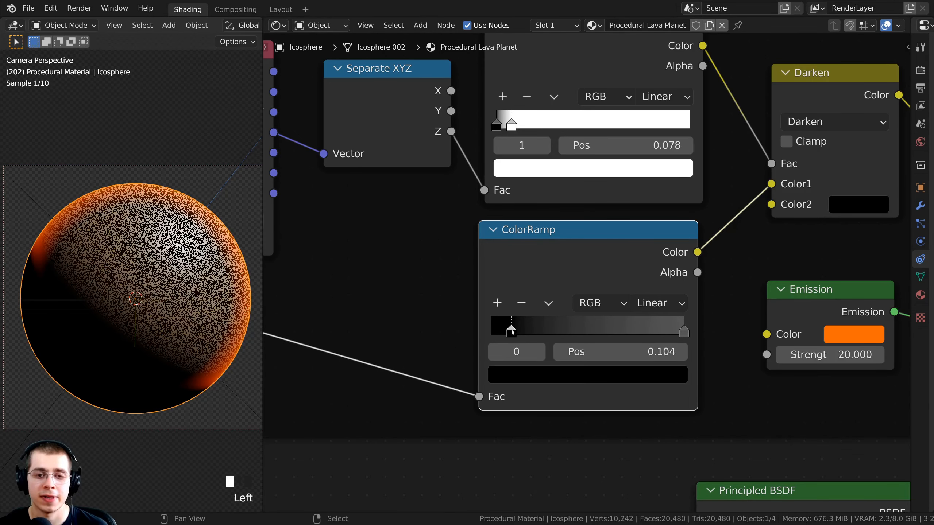
pyautogui.click(521, 374)
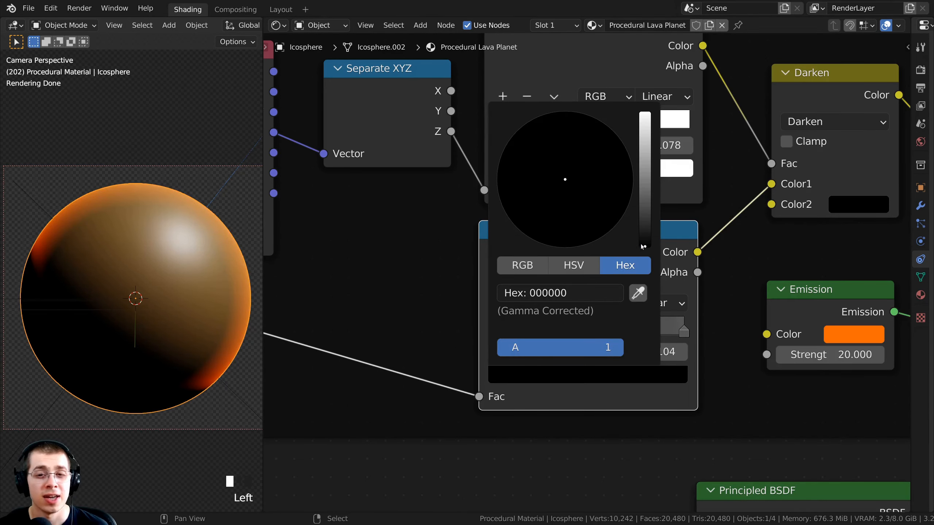
pyautogui.moveTo(643, 248)
pyautogui.mouseDown()
pyautogui.moveTo(645, 221)
pyautogui.moveTo(645, 241)
pyautogui.mouseUp()
pyautogui.click(588, 375)
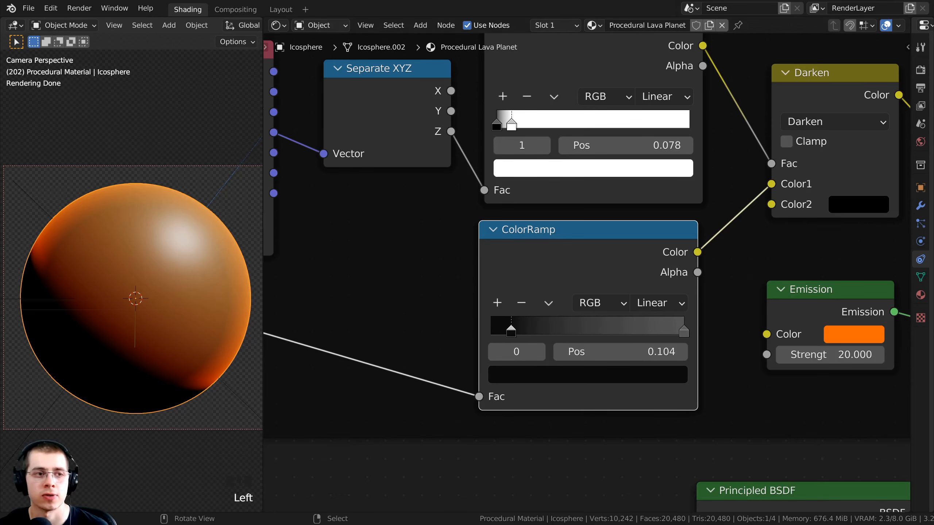
pyautogui.moveTo(538, 370); pyautogui.dragTo(493, 377, button='middle')
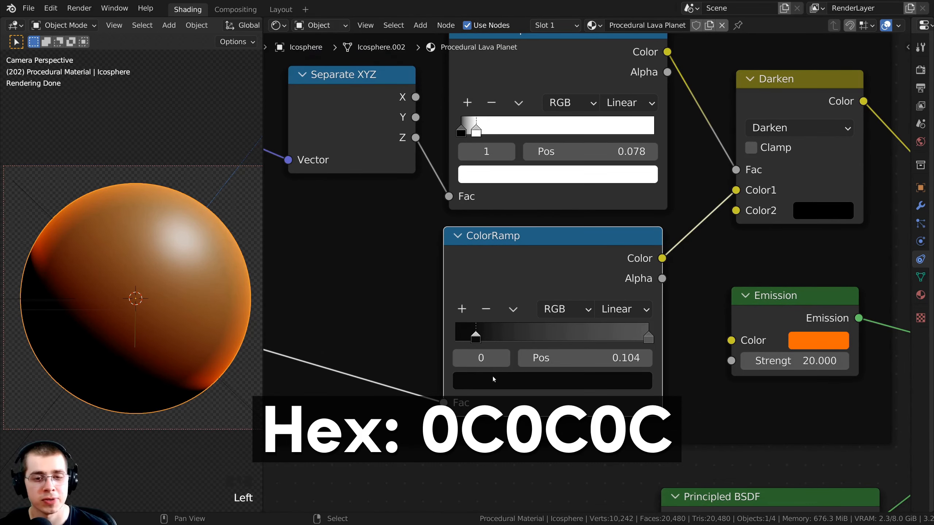
pyautogui.click(494, 382)
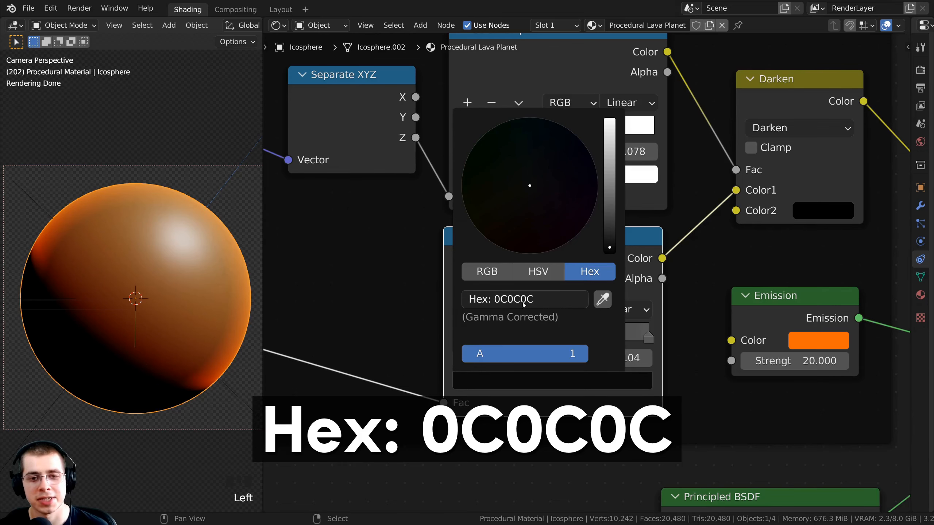
# - Inspect the planet's updated glow and shift the Principled BSDF node down and left, below the Atmosphere frame
pyautogui.scroll(-4, 629, 297)
pyautogui.scroll(-1, 242, 302)
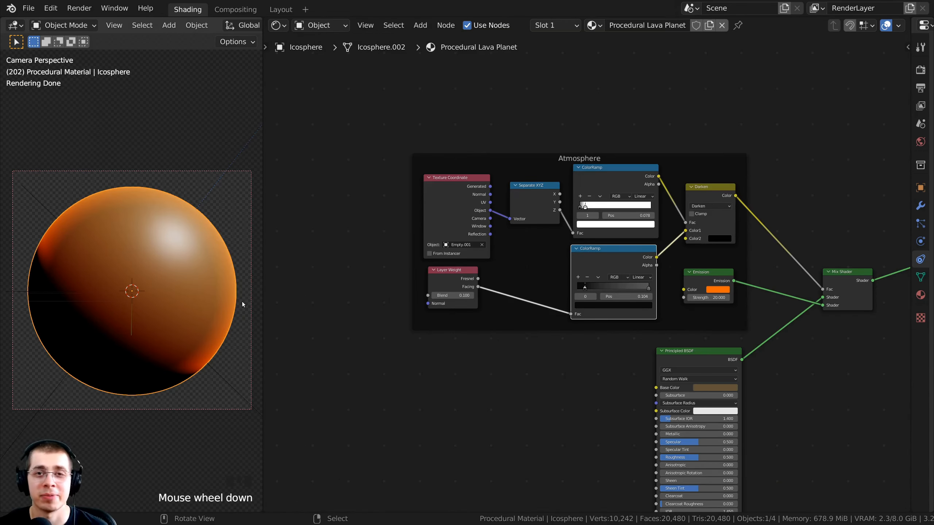
pyautogui.scroll(2, 243, 304)
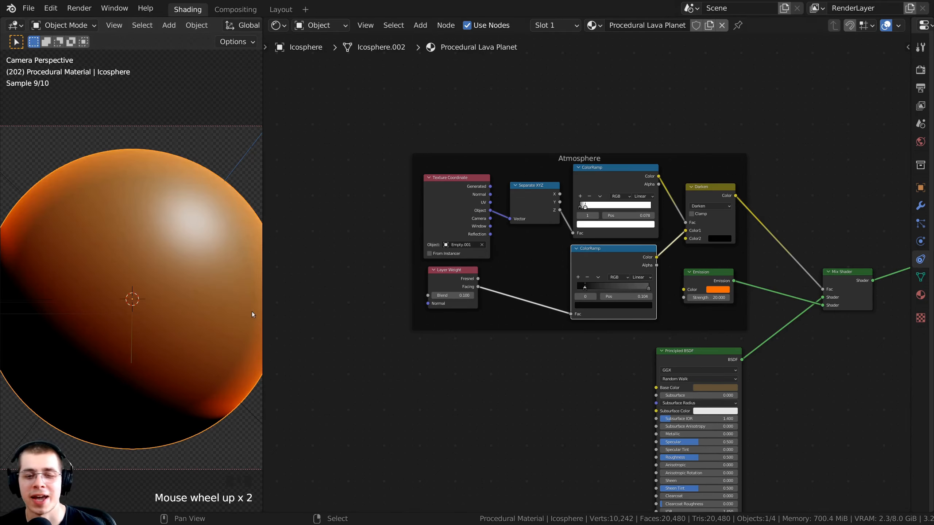
pyautogui.scroll(-2, 252, 312)
pyautogui.moveTo(657, 427); pyautogui.dragTo(684, 298, button='middle')
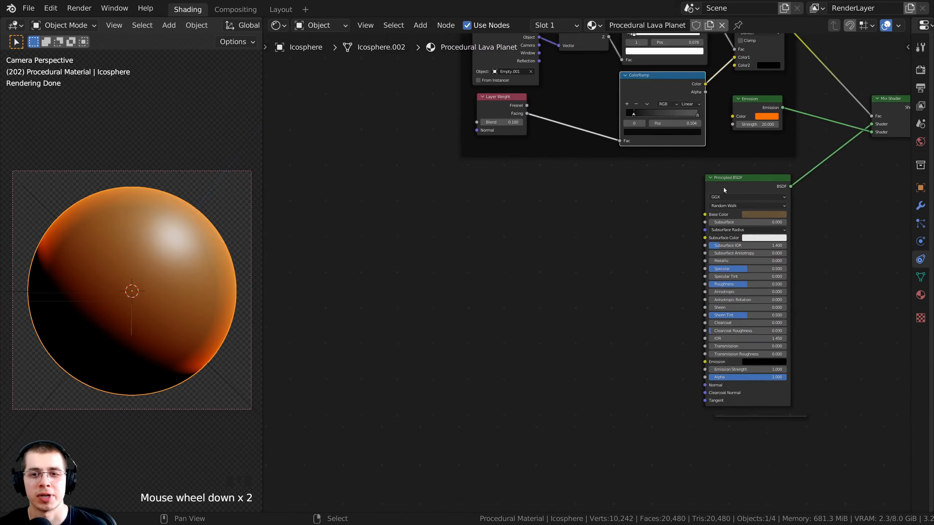
pyautogui.moveTo(723, 187); pyautogui.dragTo(668, 221)
pyautogui.moveTo(394, 278); pyautogui.dragTo(406, 265, button='middle')
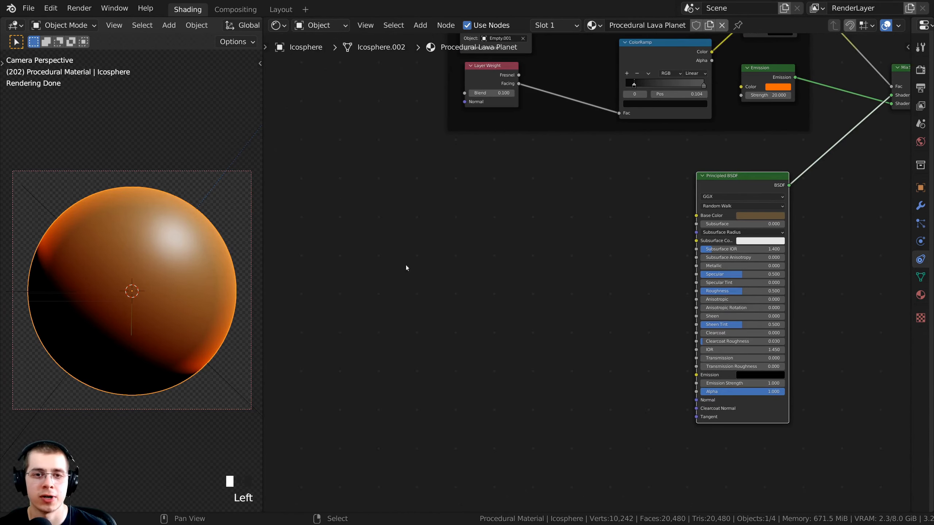
pyautogui.moveTo(502, 272); pyautogui.dragTo(481, 266, button='middle')
pyautogui.scroll(1, 480, 257)
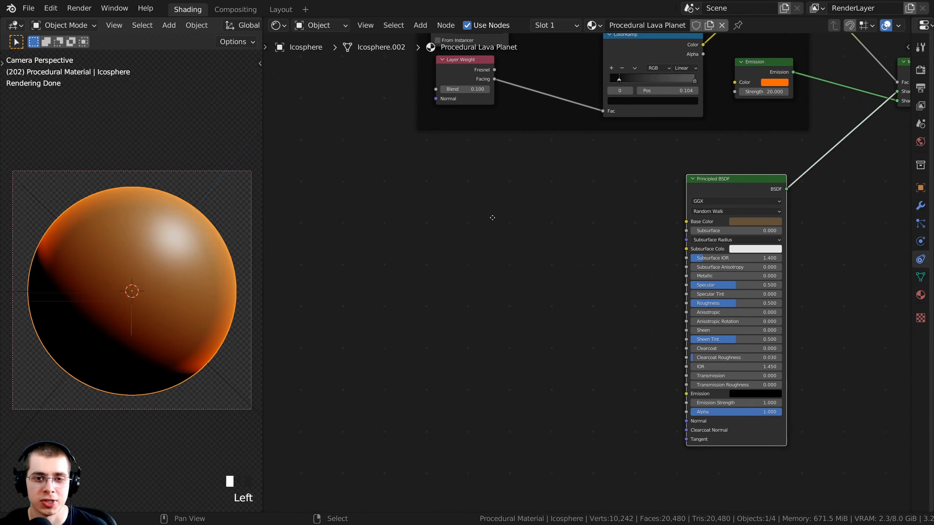
# - Add a Noise Texture node in the empty area left of the Principled BSDF
pyautogui.hotkey('shift', 'a')
pyautogui.click(440, 216)
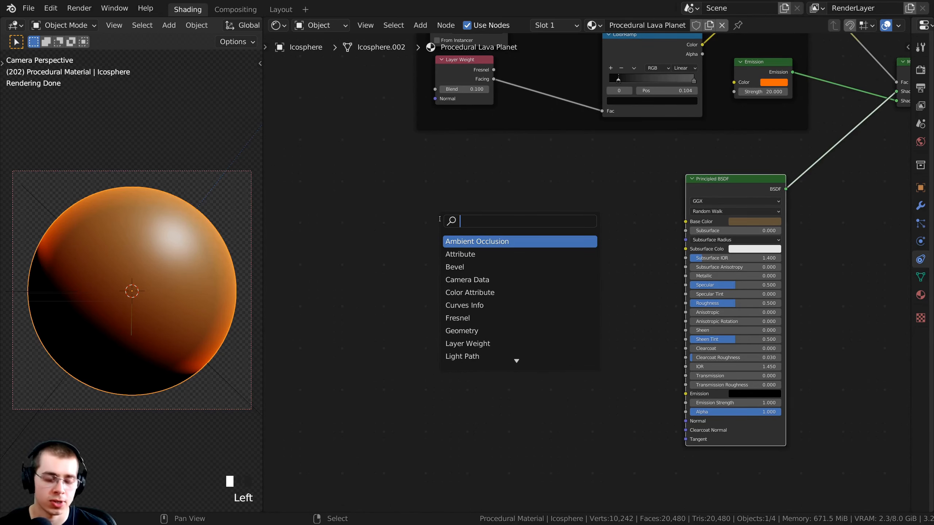
pyautogui.write('noise')
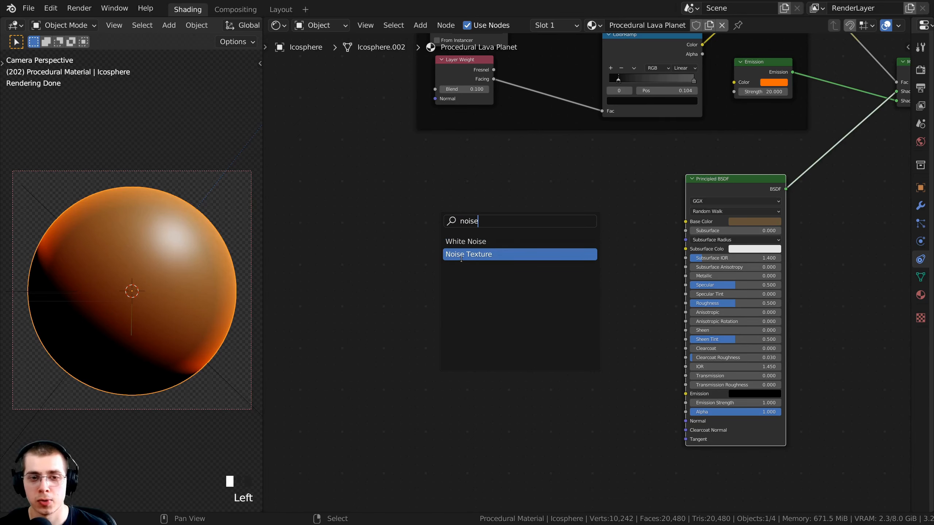
pyautogui.click(461, 254)
pyautogui.click(430, 233)
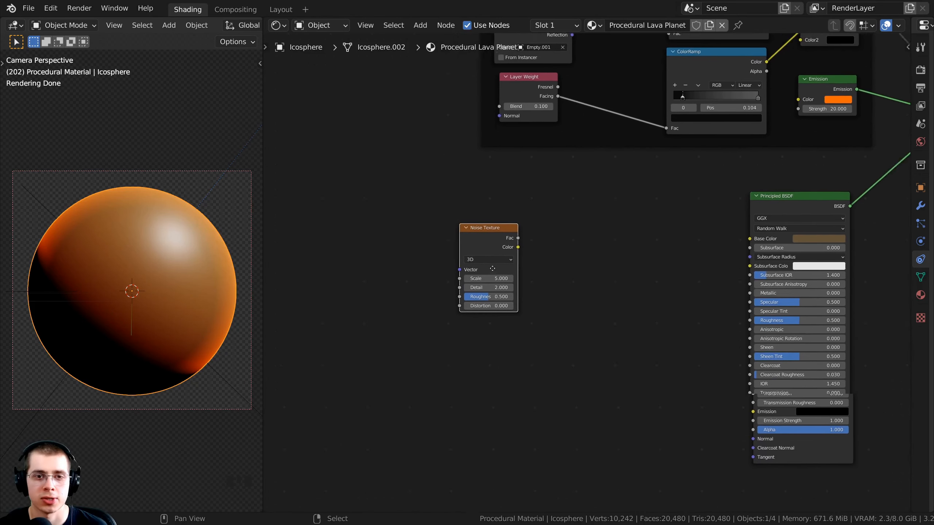
pyautogui.moveTo(430, 234); pyautogui.dragTo(500, 251, button='middle')
pyautogui.scroll(1, 499, 251)
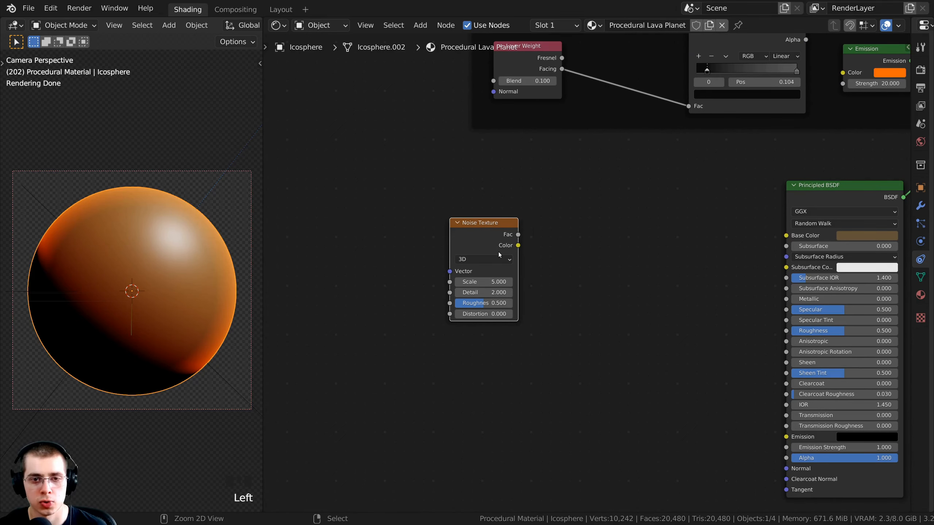
# - Attach Texture Coordinate and Mapping nodes to the Noise Texture, and delete the Mapping node
pyautogui.hotkey('ctrl', 't')
pyautogui.moveTo(432, 258); pyautogui.dragTo(557, 238, button='middle')
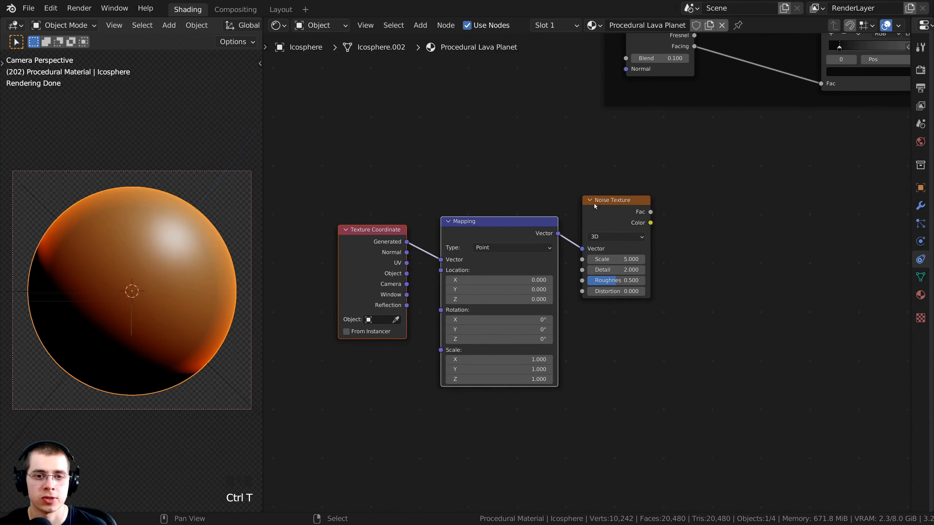
pyautogui.scroll(1, 560, 235)
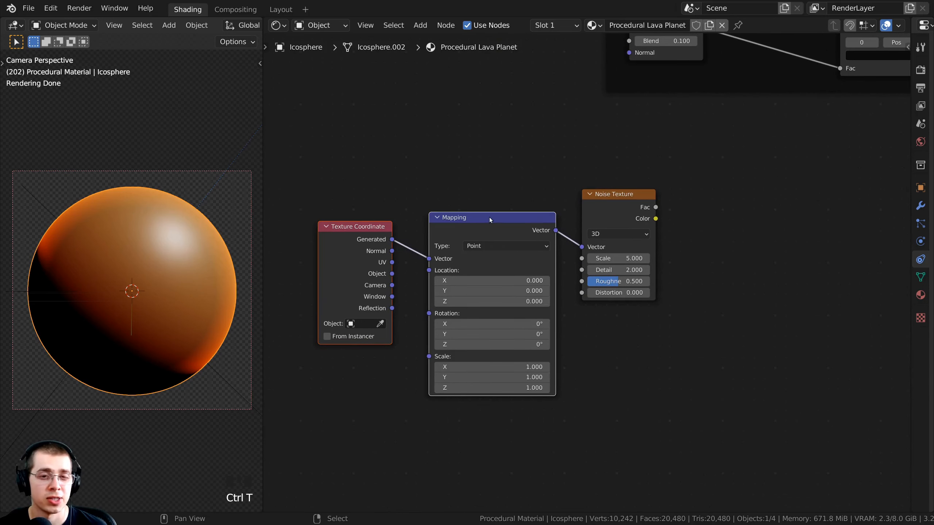
pyautogui.moveTo(484, 219); pyautogui.dragTo(473, 218)
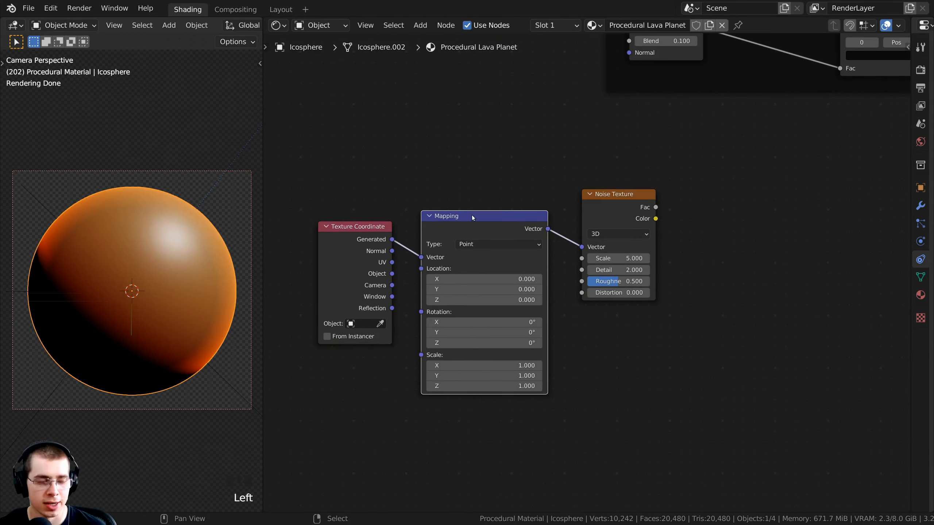
pyautogui.press('x')
pyautogui.click(386, 245)
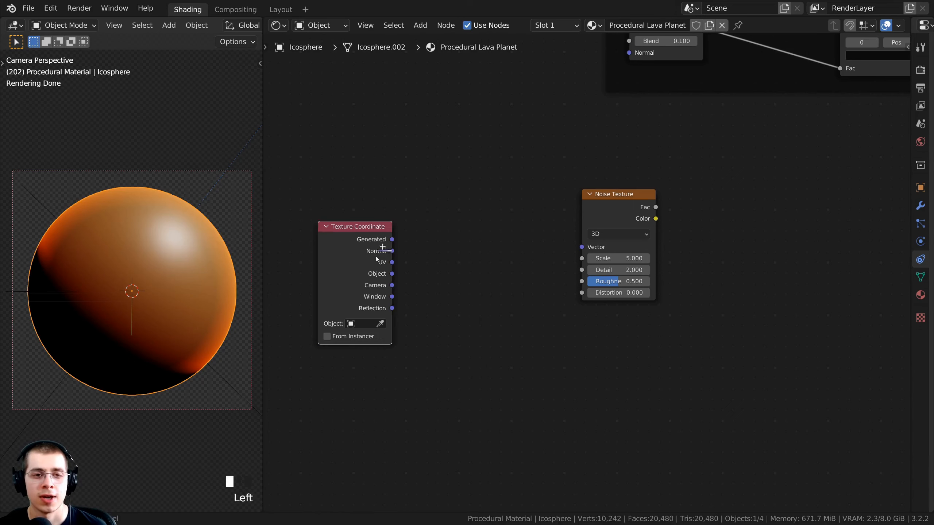
# - Connect the Texture Coordinate's Object output to the Noise Texture's Vector input and reposition the Noise Texture
pyautogui.click(393, 276)
pyautogui.moveTo(392, 274); pyautogui.dragTo(583, 249)
pyautogui.click(552, 293)
pyautogui.moveTo(548, 293); pyautogui.dragTo(525, 316, button='middle')
pyautogui.scroll(1, 478, 311)
pyautogui.moveTo(371, 299); pyautogui.dragTo(375, 303)
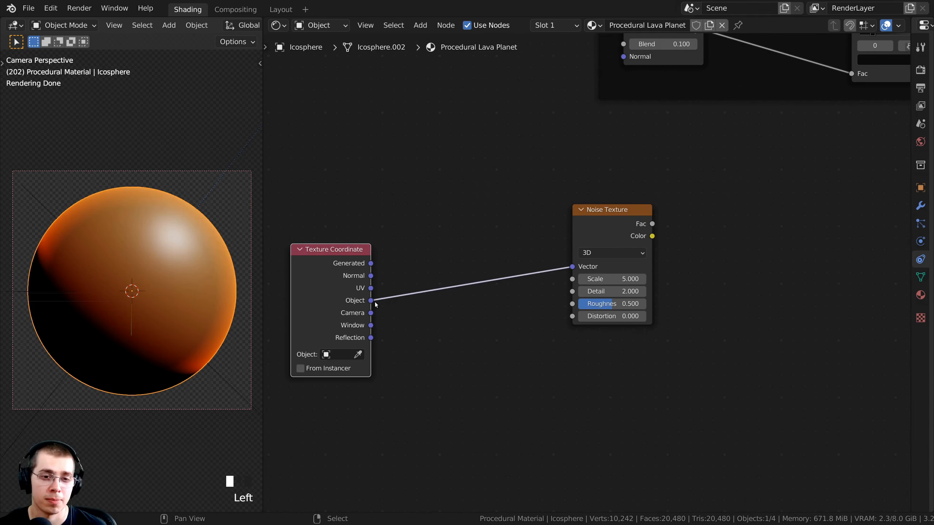
pyautogui.moveTo(576, 231); pyautogui.dragTo(601, 221)
pyautogui.moveTo(586, 238); pyautogui.dragTo(570, 248, button='middle')
pyautogui.moveTo(599, 217); pyautogui.dragTo(589, 220)
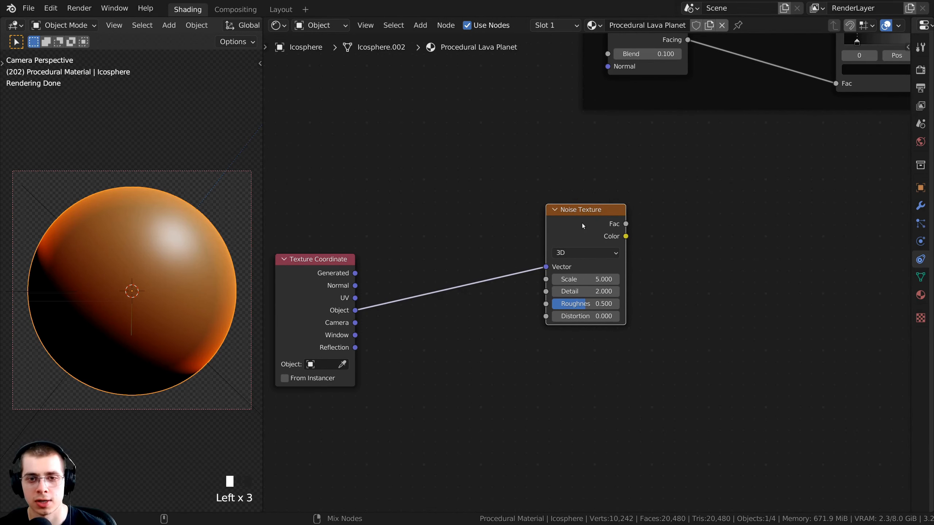
# - Preview the Noise Texture on the planet and set its scale to 4 and detail to 4
pyautogui.keyDown('ctrl'); pyautogui.keyDown('shift'); pyautogui.click(582, 224); pyautogui.keyUp('shift'); pyautogui.keyUp('ctrl')
pyautogui.scroll(3, 574, 290)
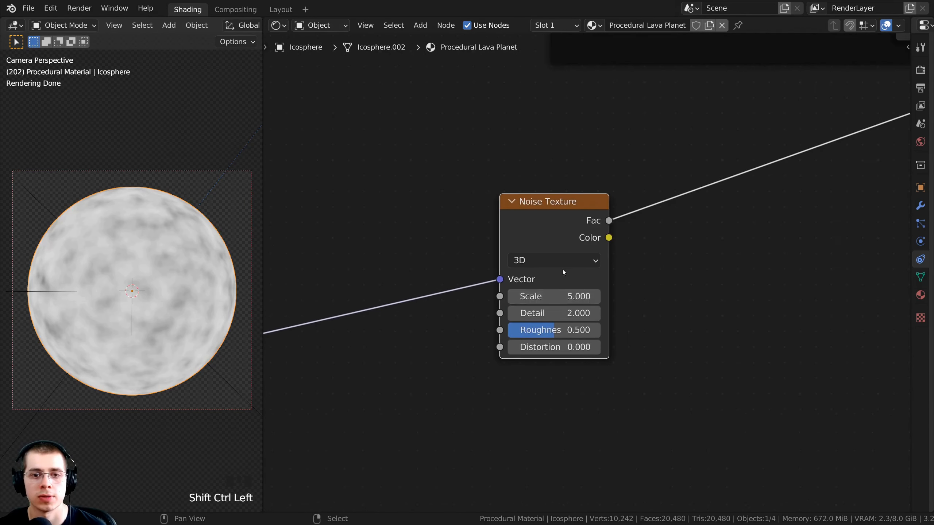
pyautogui.scroll(2, 563, 272)
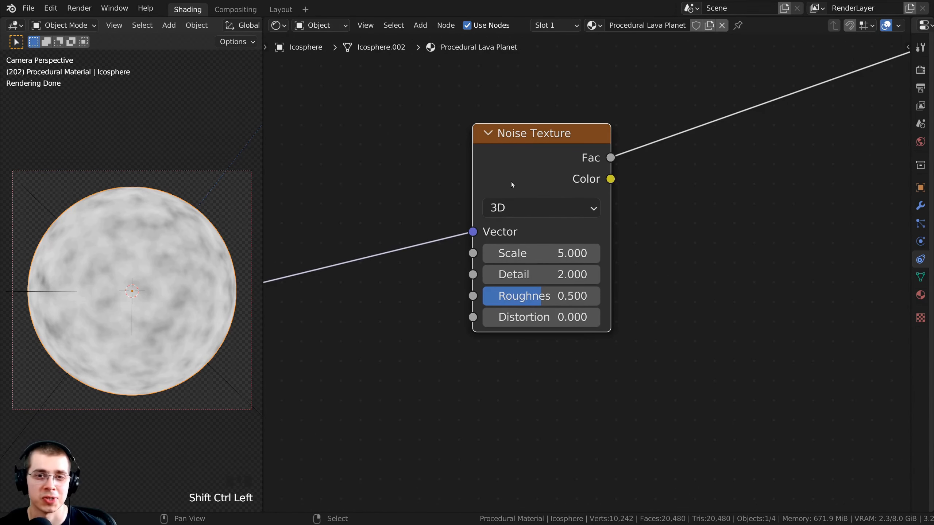
pyautogui.click(547, 257)
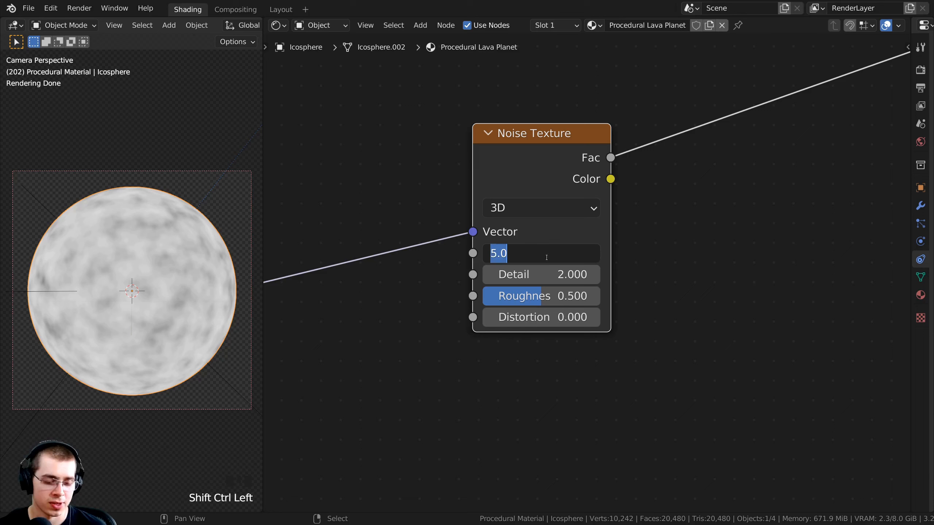
pyautogui.write('4')
pyautogui.click(617, 250)
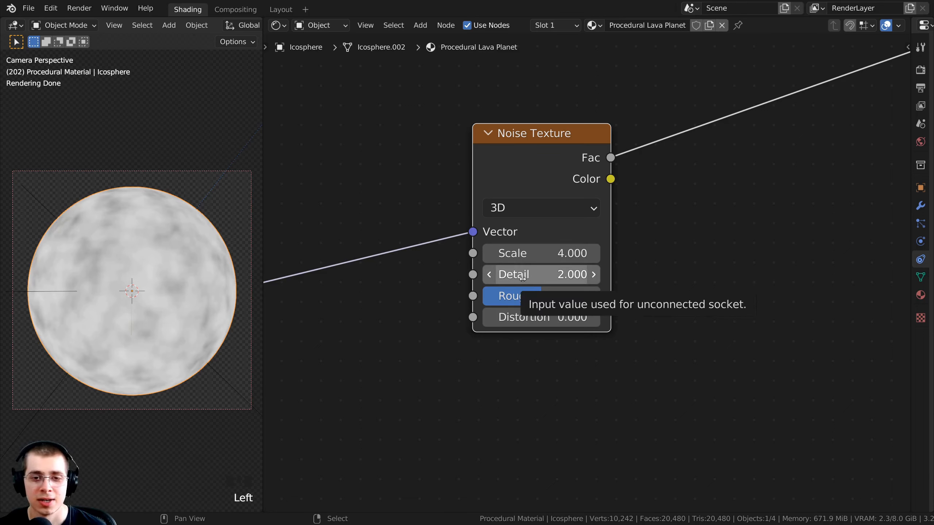
pyautogui.click(588, 279)
pyautogui.write('4')
pyautogui.click(654, 249)
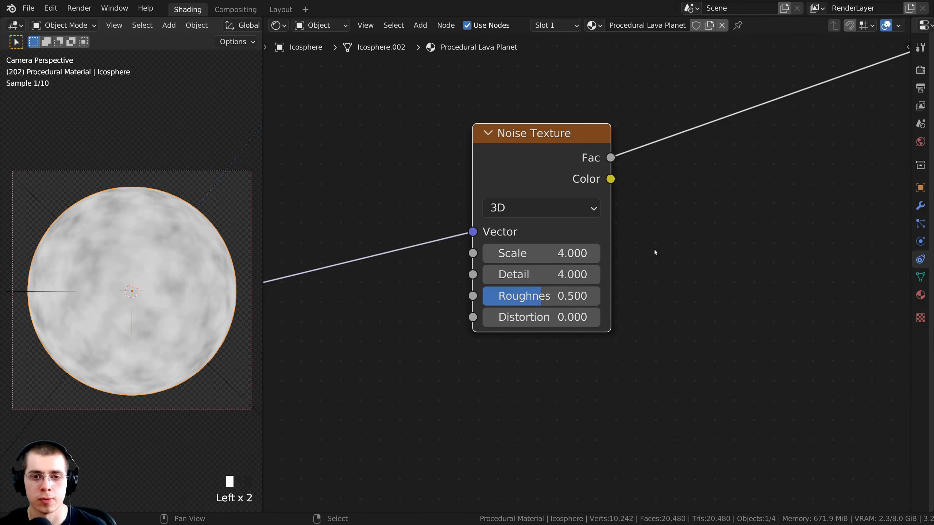
# - Raise the Noise Texture's roughness to 1.000 and examine the finer pattern on the planet up close
pyautogui.moveTo(654, 250); pyautogui.dragTo(638, 235, button='middle')
pyautogui.scroll(4, 153, 309)
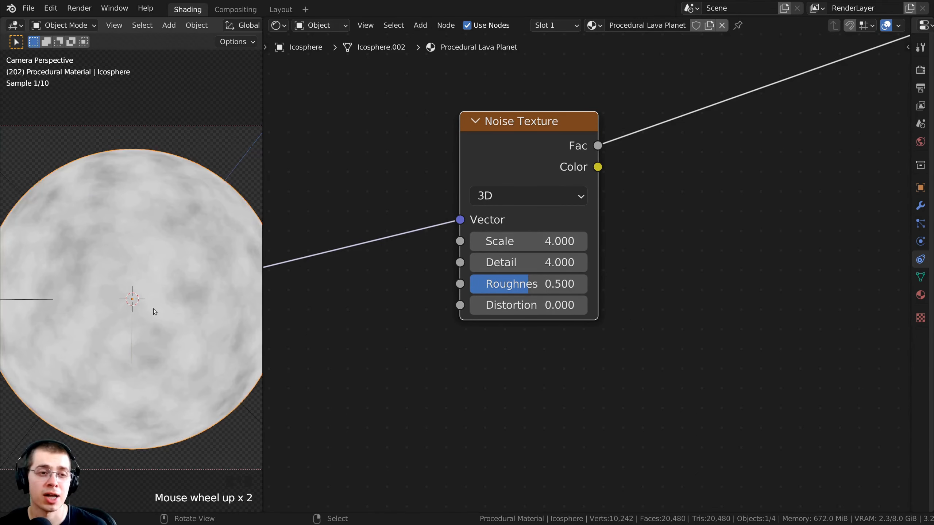
pyautogui.moveTo(556, 288); pyautogui.dragTo(621, 288)
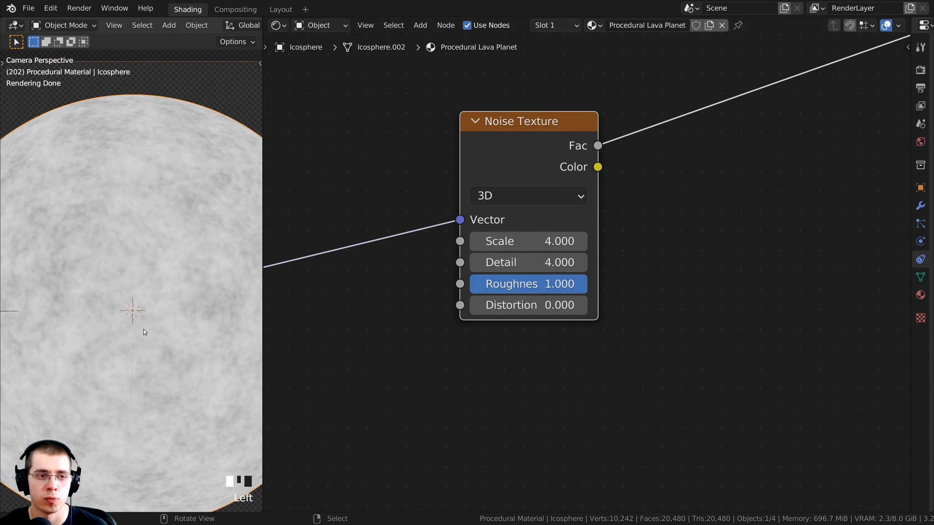
pyautogui.keyDown('shift'); pyautogui.moveTo(145, 309); pyautogui.dragTo(151, 255, button='middle'); pyautogui.keyUp('shift')
pyautogui.scroll(-2, 113, 216)
pyautogui.keyDown('shift'); pyautogui.moveTo(113, 217); pyautogui.dragTo(103, 203, button='middle'); pyautogui.keyUp('shift')
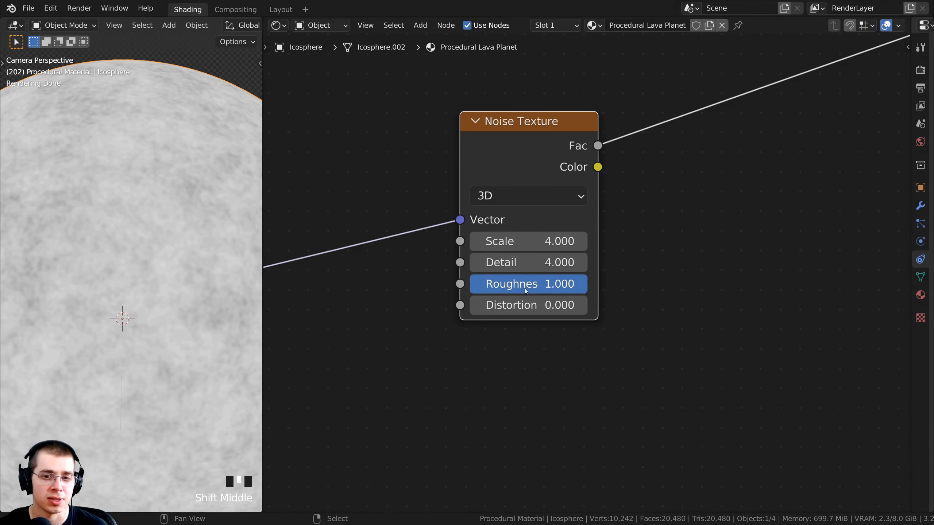
pyautogui.moveTo(524, 287); pyautogui.dragTo(588, 287)
pyautogui.scroll(-1, 249, 287)
pyautogui.scroll(-1, 224, 261)
pyautogui.keyDown('shift'); pyautogui.moveTo(250, 286); pyautogui.dragTo(231, 280, button='middle'); pyautogui.keyUp('shift')
pyautogui.scroll(-2, 526, 305)
pyautogui.moveTo(527, 305); pyautogui.dragTo(585, 298, button='middle')
pyautogui.moveTo(585, 298)
pyautogui.keyDown('shift'); pyautogui.mouseDown()
pyautogui.moveTo(598, 298)
pyautogui.moveTo(585, 298)
pyautogui.mouseUp(); pyautogui.keyUp('shift')
pyautogui.moveTo(549, 299); pyautogui.dragTo(579, 299, button='middle')
pyautogui.moveTo(580, 300)
pyautogui.mouseDown()
pyautogui.moveTo(592, 299)
pyautogui.moveTo(580, 299)
pyautogui.mouseUp()
# - Shift the Noise Texture farther from the Texture Coordinate node and add a Musgrave Texture node below the link between them
pyautogui.scroll(-1, 435, 235)
pyautogui.moveTo(430, 229); pyautogui.dragTo(479, 237, button='middle')
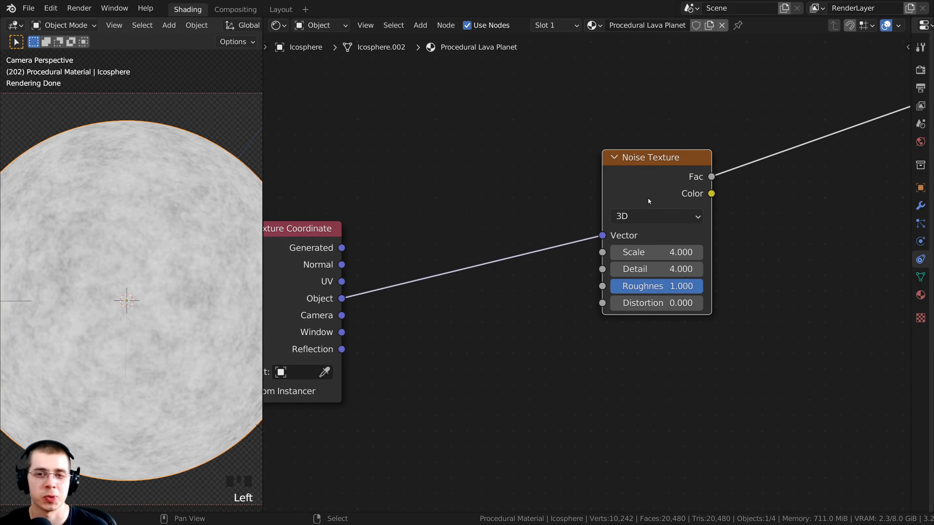
pyautogui.moveTo(648, 199); pyautogui.dragTo(685, 201)
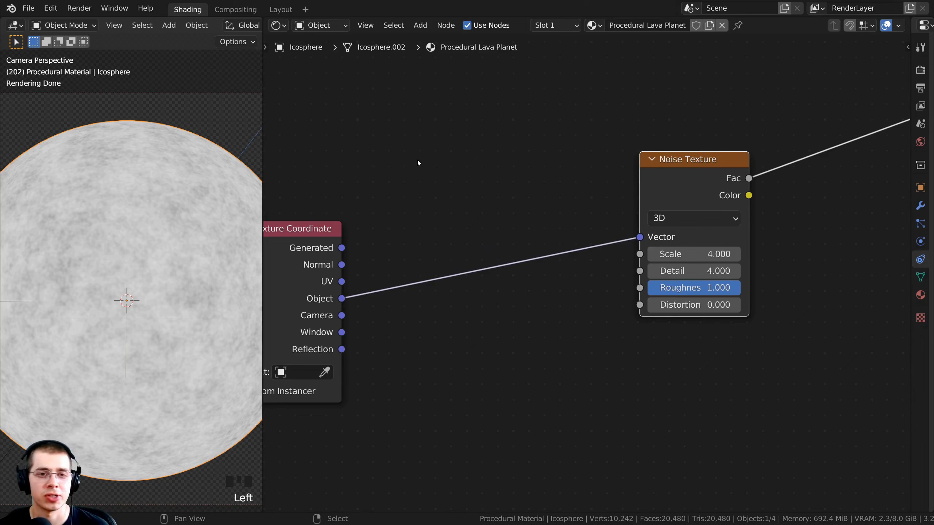
pyautogui.hotkey('shift', 'a')
pyautogui.click(377, 161)
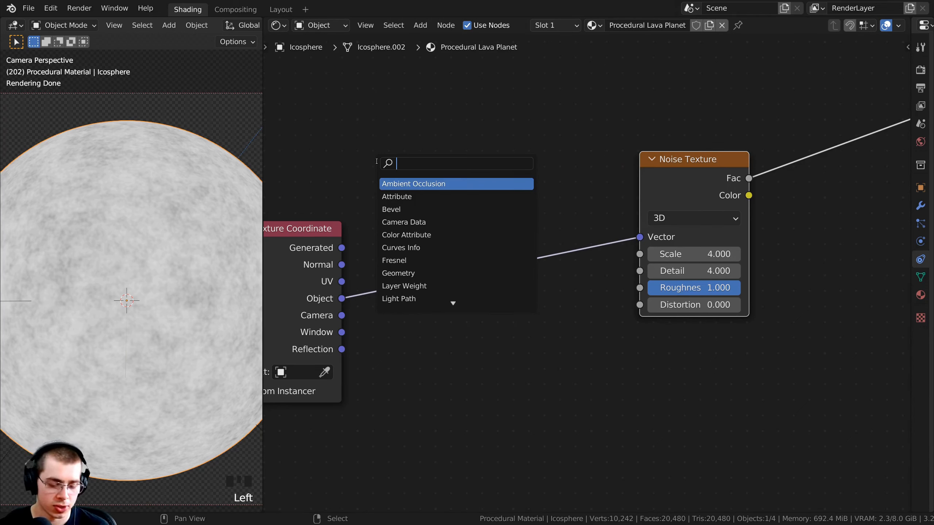
pyautogui.write('mus')
pyautogui.click(392, 183)
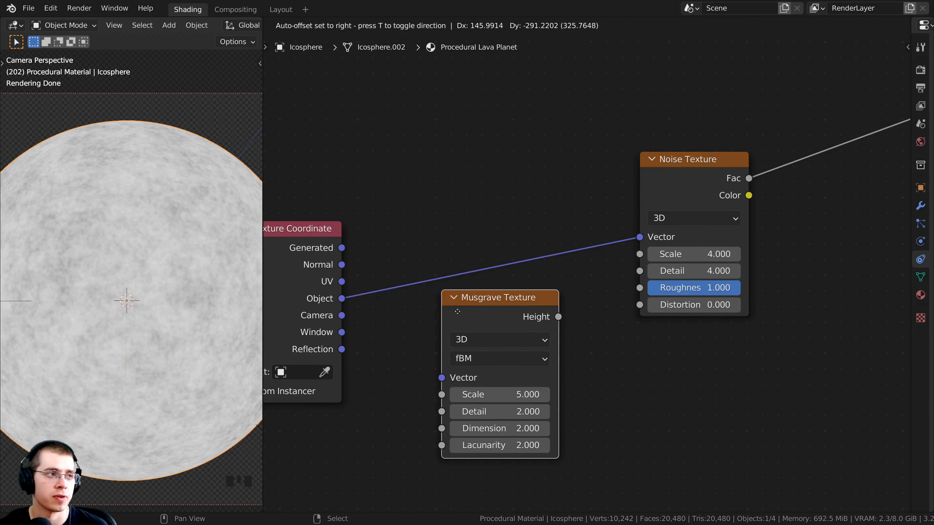
pyautogui.click(458, 313)
# - Connect the Texture Coordinate's Object output to the Musgrave Texture's Vector input and preview the Musgrave Texture on the planet
pyautogui.moveTo(419, 319); pyautogui.dragTo(477, 247, button='middle')
pyautogui.scroll(-1, 477, 247)
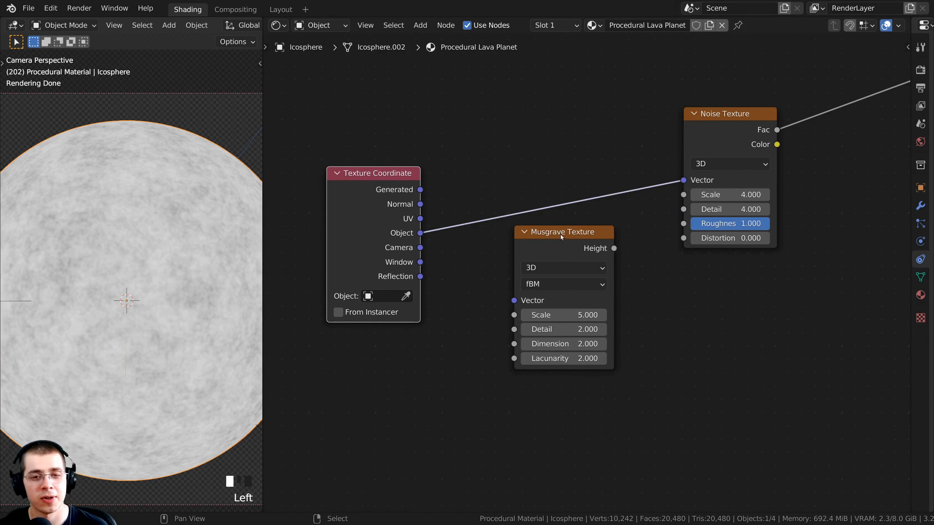
pyautogui.moveTo(420, 233); pyautogui.dragTo(514, 300)
pyautogui.moveTo(529, 319); pyautogui.dragTo(505, 329, button='middle')
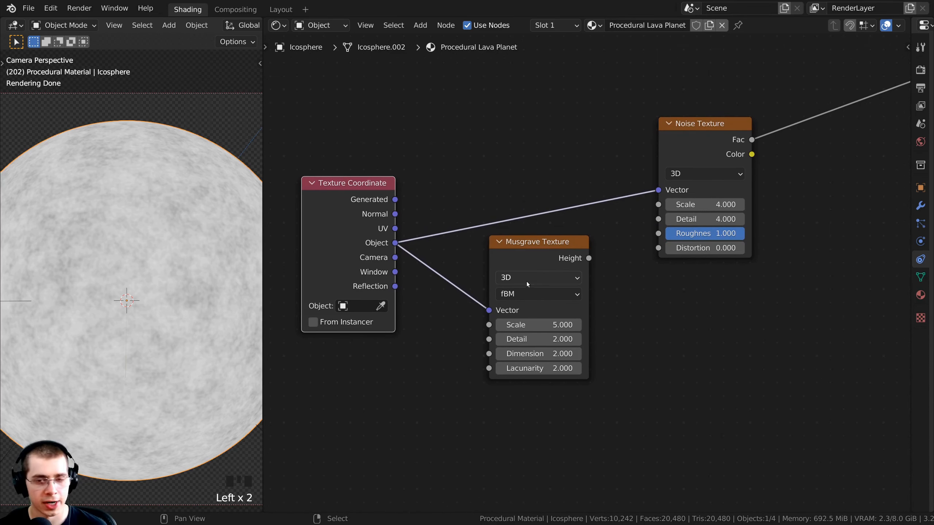
pyautogui.keyDown('ctrl'); pyautogui.keyDown('shift'); pyautogui.click(529, 257); pyautogui.keyUp('shift'); pyautogui.keyUp('ctrl')
# - Set the Musgrave Texture's scale to 3.38 and its detail to 15
pyautogui.scroll(2, 451, 326)
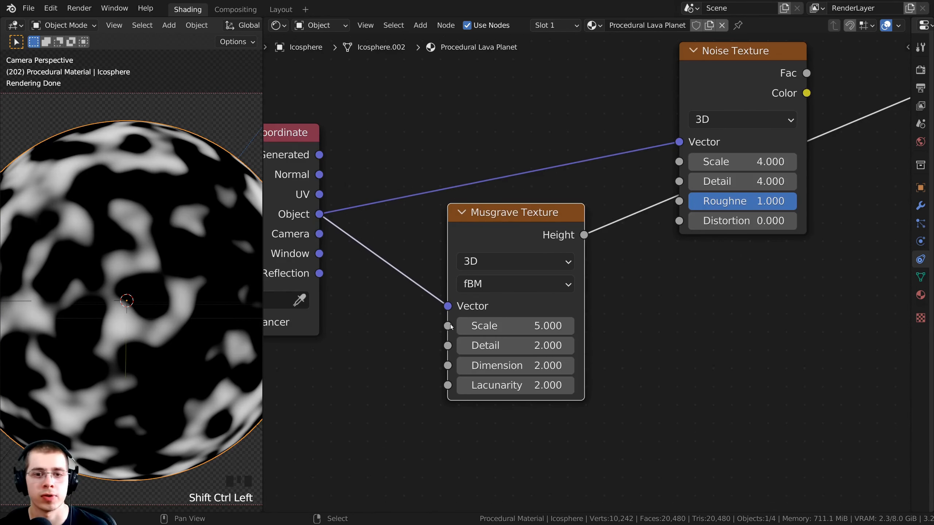
pyautogui.moveTo(451, 327); pyautogui.dragTo(468, 294, button='middle')
pyautogui.scroll(1, 478, 287)
pyautogui.moveTo(488, 206); pyautogui.dragTo(483, 206)
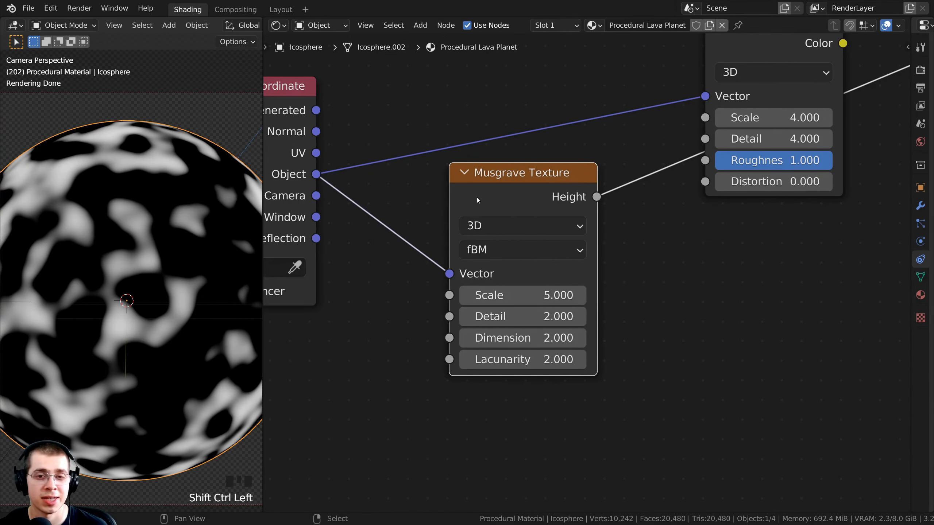
pyautogui.click(519, 294)
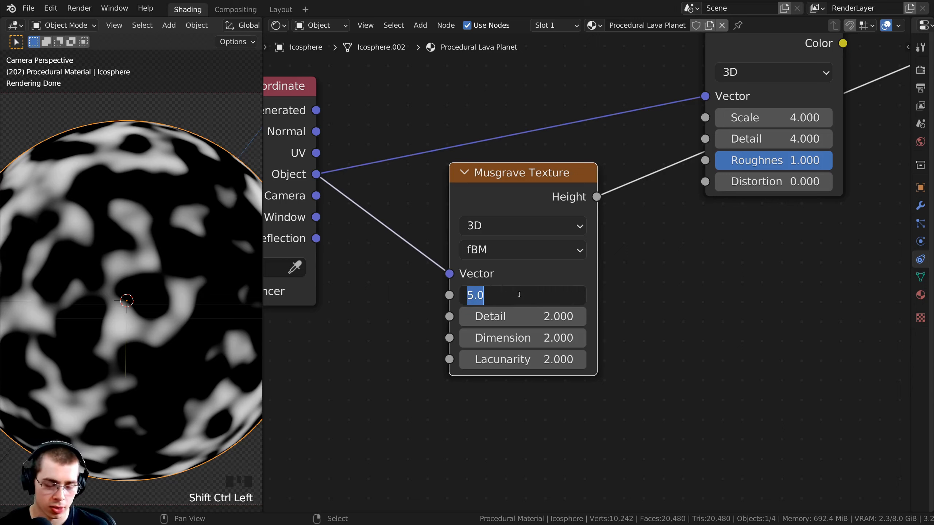
pyautogui.write('3.38')
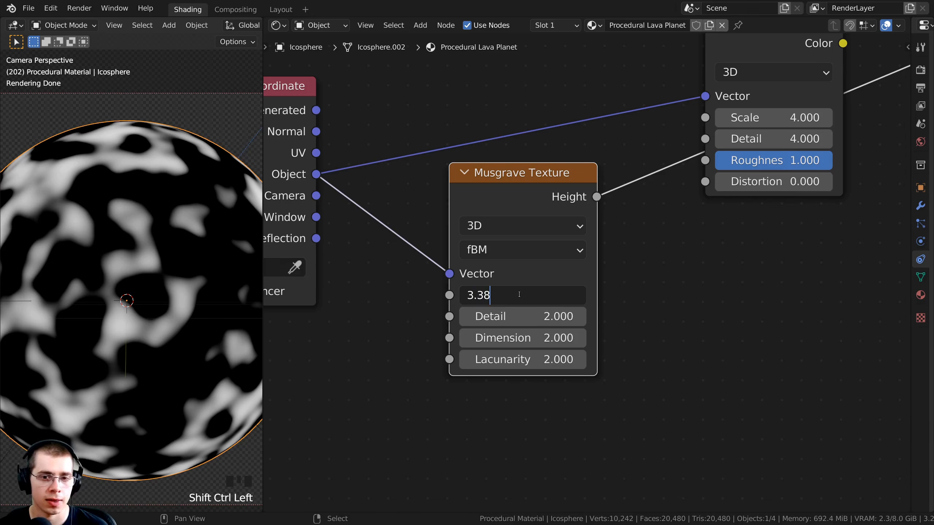
pyautogui.press('Return')
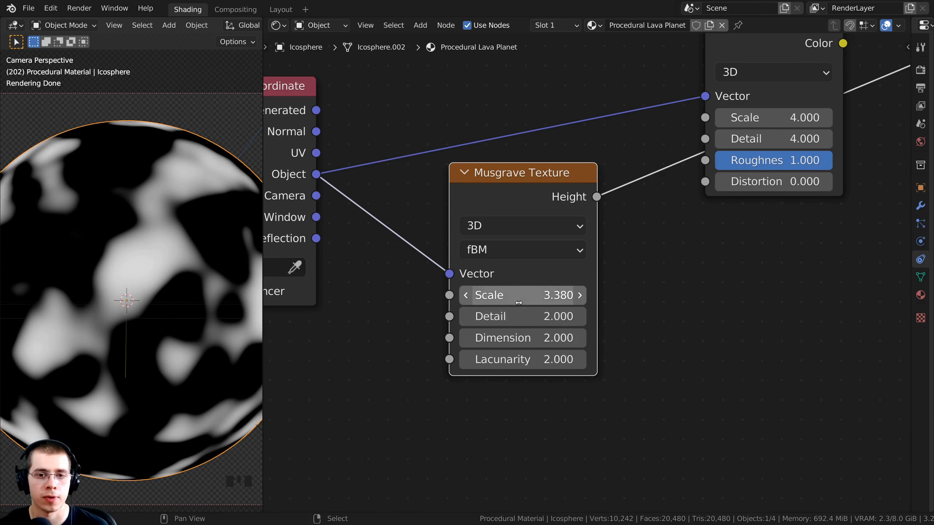
pyautogui.moveTo(520, 301); pyautogui.dragTo(511, 276, button='middle')
pyautogui.moveTo(509, 294); pyautogui.dragTo(511, 292)
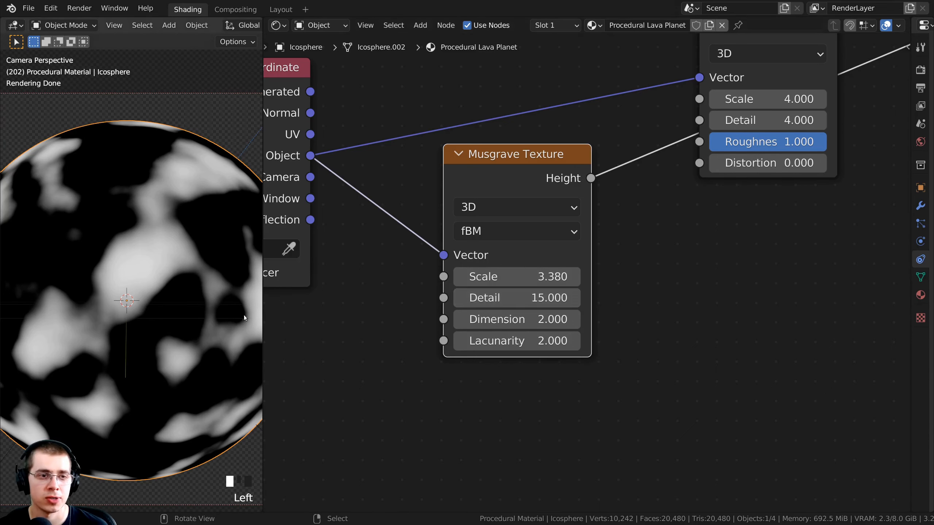
# - Lower the Musgrave Texture's dimension to 0.79 while checking the pattern on the planet up close
pyautogui.keyDown('shift'); pyautogui.moveTo(166, 283); pyautogui.dragTo(121, 270, button='middle'); pyautogui.keyUp('shift')
pyautogui.scroll(7, 132, 259)
pyautogui.scroll(-4, 131, 256)
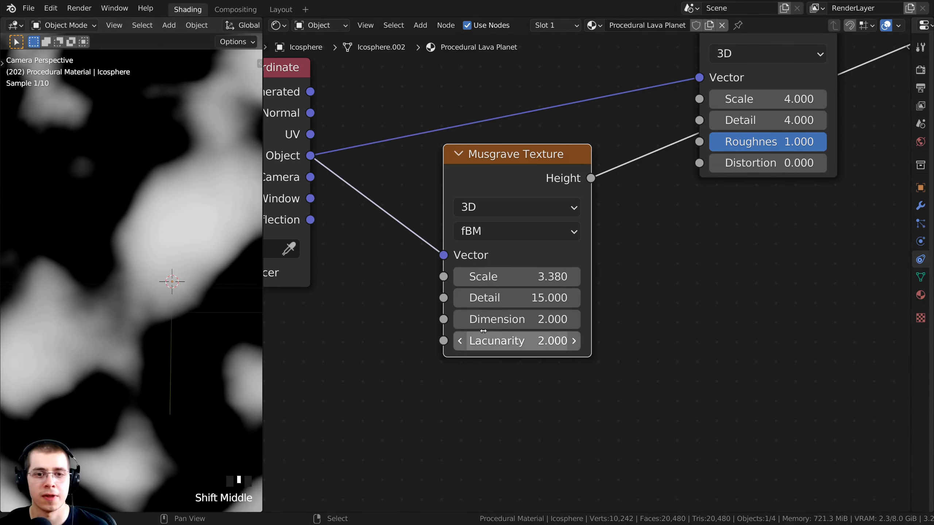
pyautogui.click(508, 319)
pyautogui.moveTo(508, 319); pyautogui.dragTo(442, 319)
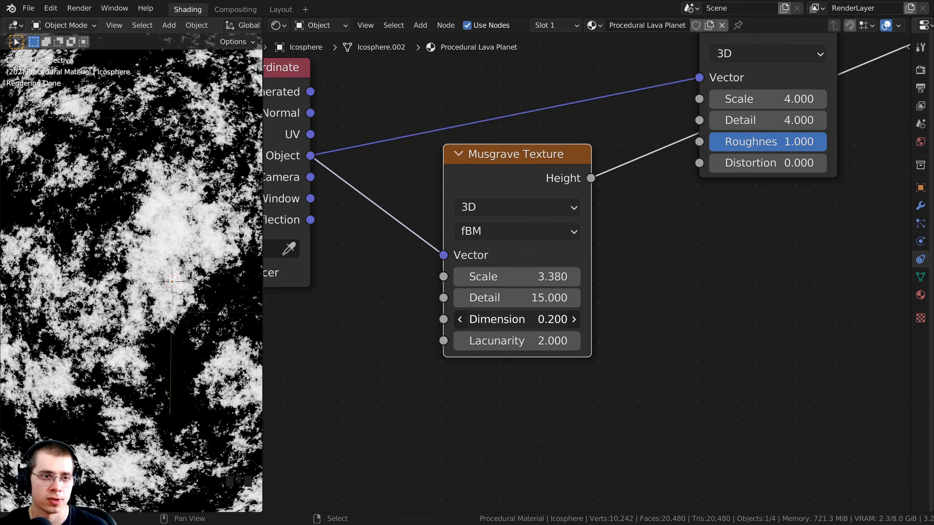
pyautogui.click(508, 319)
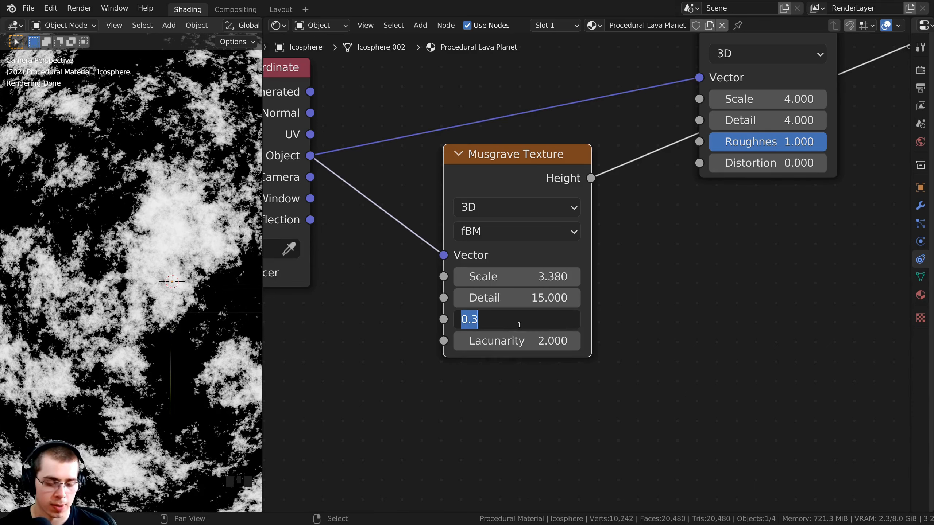
pyautogui.write('0.79')
pyautogui.press('Return')
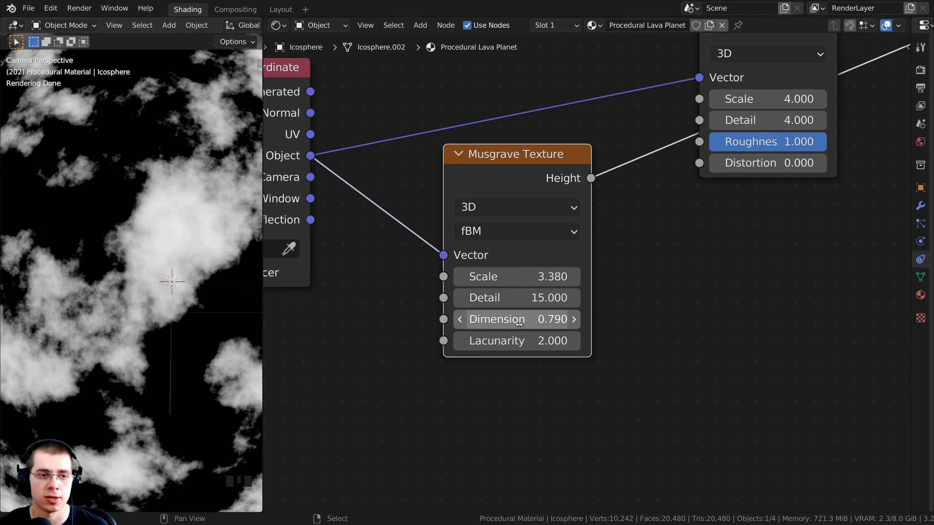
pyautogui.scroll(-3, 167, 277)
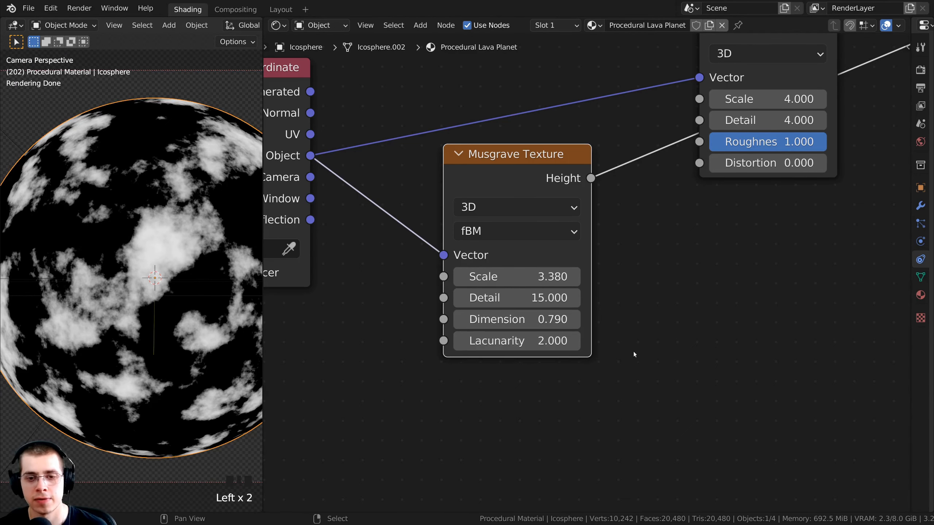
pyautogui.moveTo(610, 353); pyautogui.dragTo(569, 368, button='middle')
pyautogui.scroll(-4, 569, 369)
pyautogui.moveTo(521, 231); pyautogui.dragTo(594, 238)
pyautogui.click(522, 237)
pyautogui.click(651, 137)
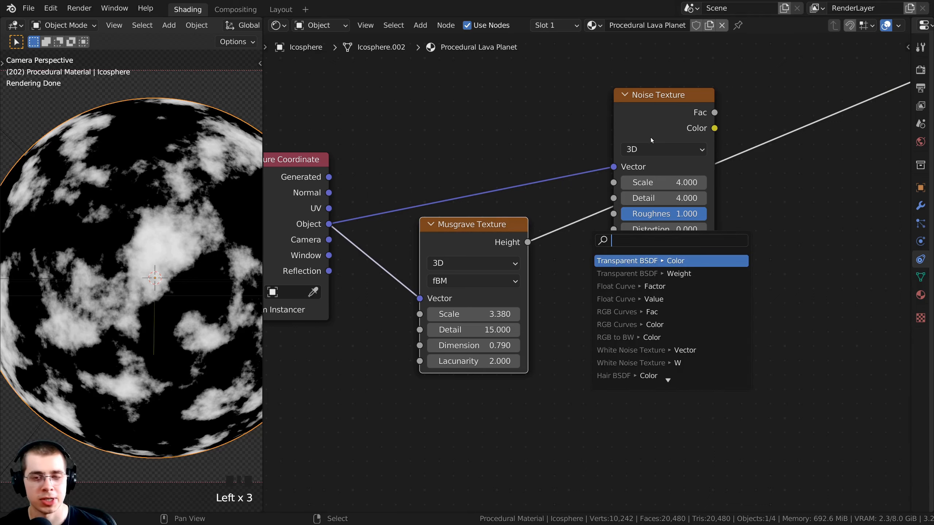
# - Preview the Noise Texture on the planet and drive its Distortion input with the Musgrave Texture's Height output
pyautogui.keyDown('ctrl'); pyautogui.keyDown('shift'); pyautogui.click(657, 109); pyautogui.keyUp('shift'); pyautogui.keyUp('ctrl')
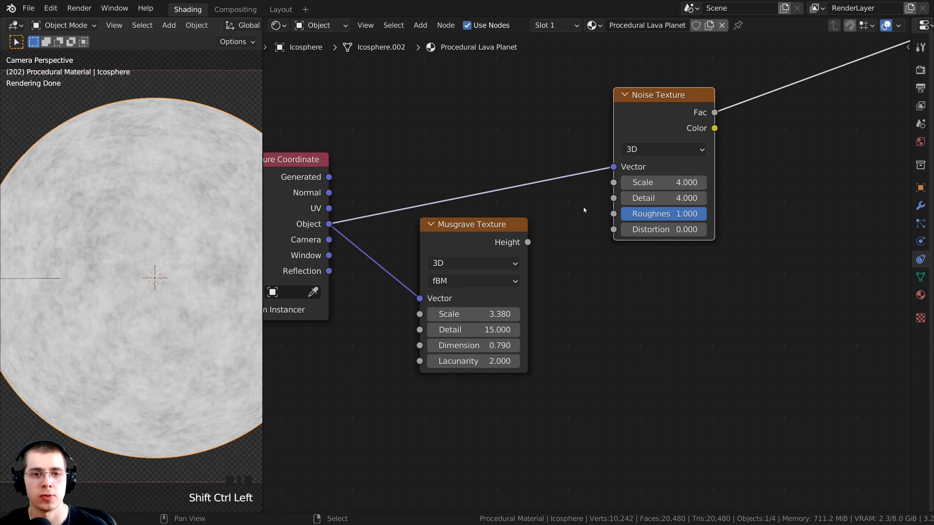
pyautogui.scroll(1, 447, 250)
pyautogui.moveTo(512, 233); pyautogui.dragTo(620, 217)
pyautogui.scroll(5, 139, 242)
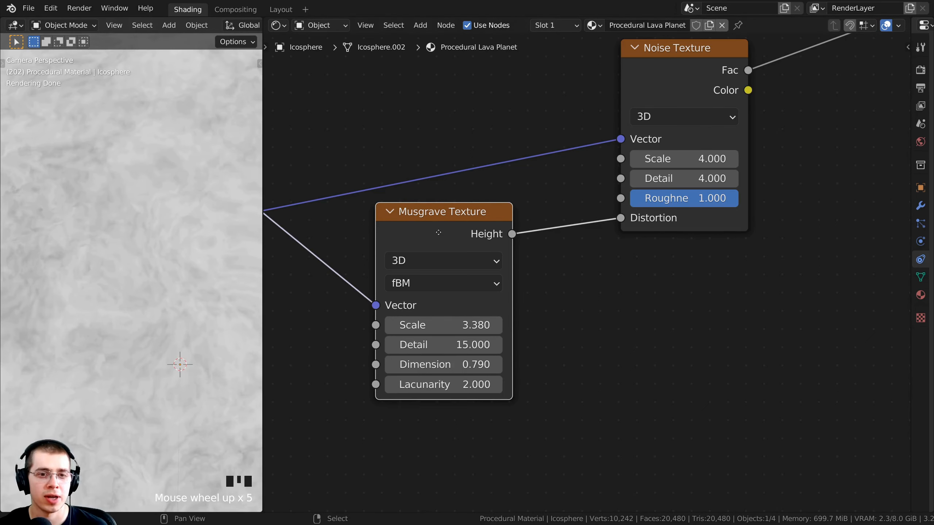
pyautogui.moveTo(431, 227); pyautogui.dragTo(452, 220)
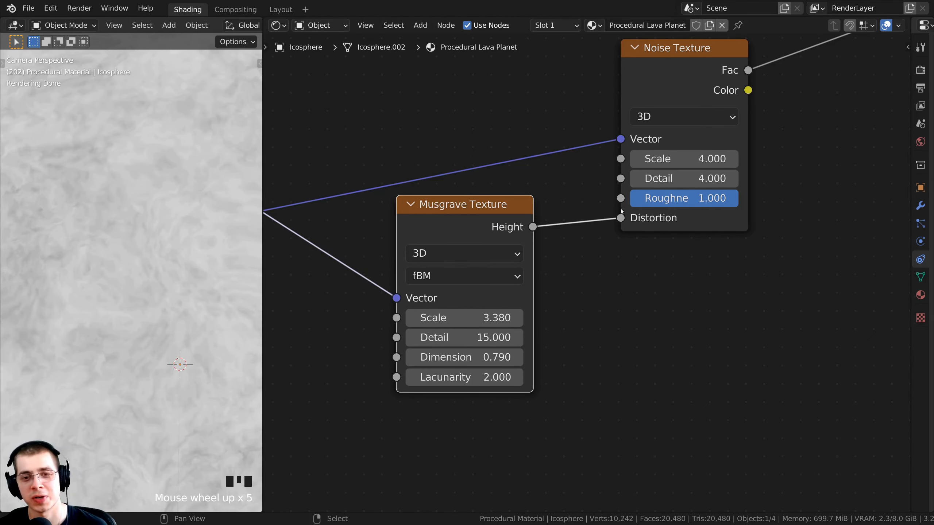
pyautogui.scroll(-3, 150, 242)
pyautogui.keyDown('shift'); pyautogui.moveTo(145, 244); pyautogui.dragTo(110, 96, button='middle'); pyautogui.keyUp('shift')
pyautogui.scroll(2, 108, 272)
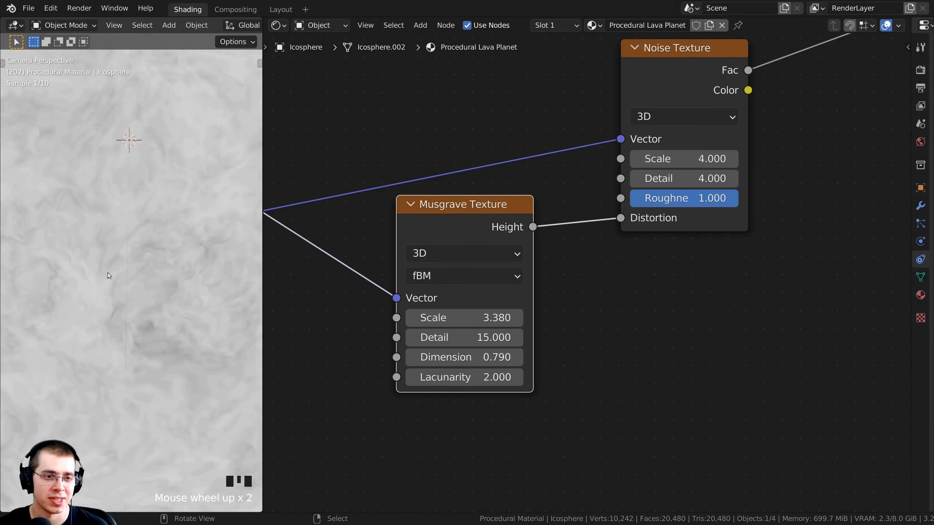
pyautogui.scroll(-3, 108, 273)
pyautogui.keyDown('shift'); pyautogui.moveTo(116, 339); pyautogui.dragTo(140, 301, button='middle'); pyautogui.keyUp('shift')
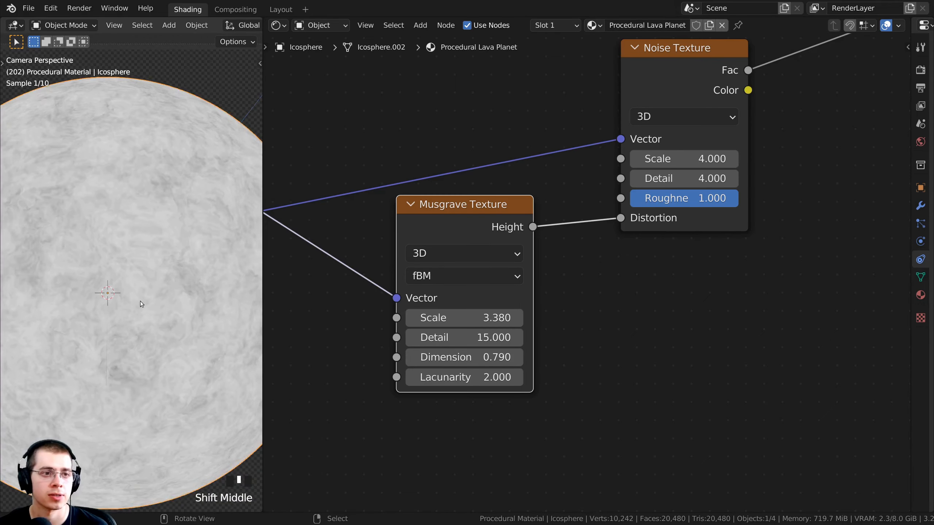
# - Add a second Noise Texture node and place it above the Musgrave Texture
pyautogui.click(609, 219)
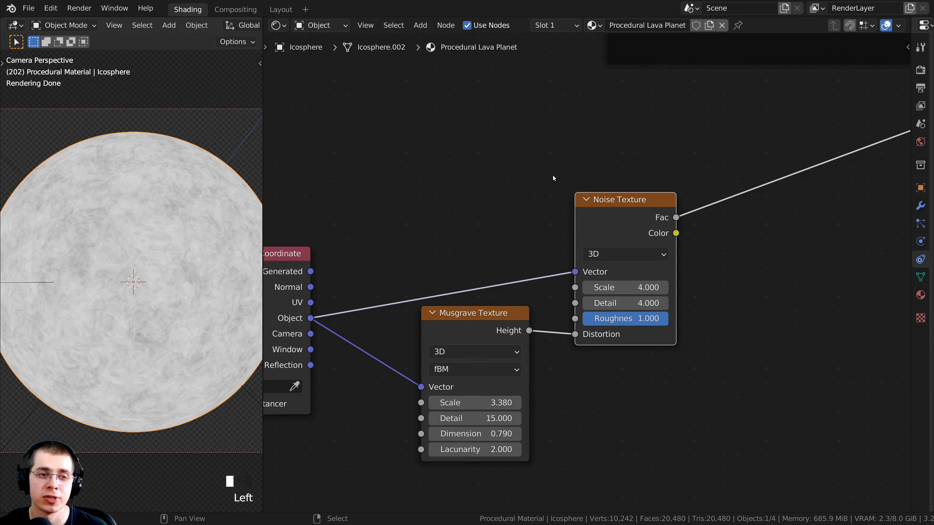
pyautogui.moveTo(487, 145); pyautogui.dragTo(495, 143, button='middle')
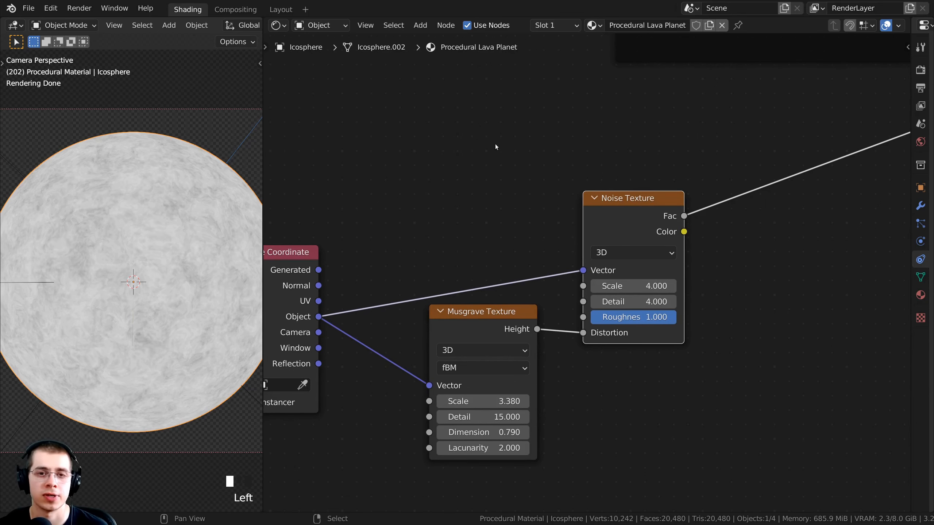
pyautogui.hotkey('shift', 'a')
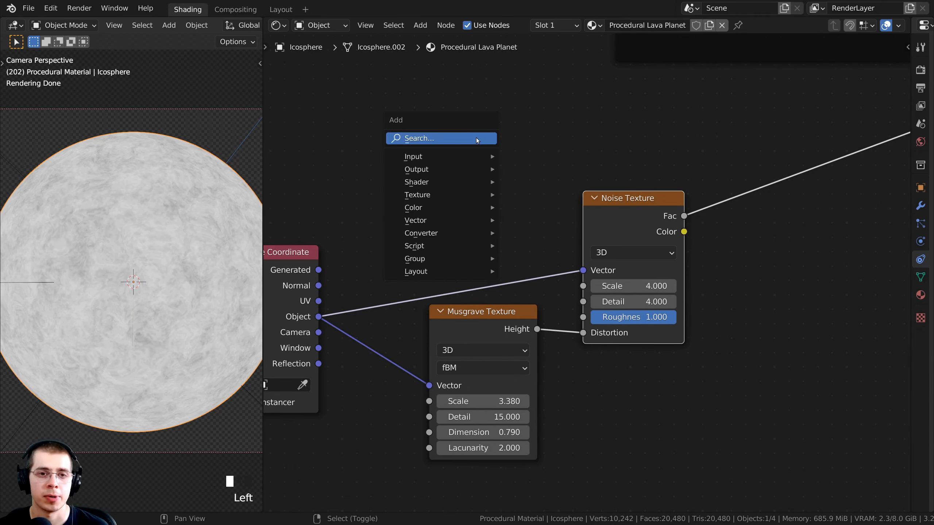
pyautogui.click(423, 138)
pyautogui.write('noise')
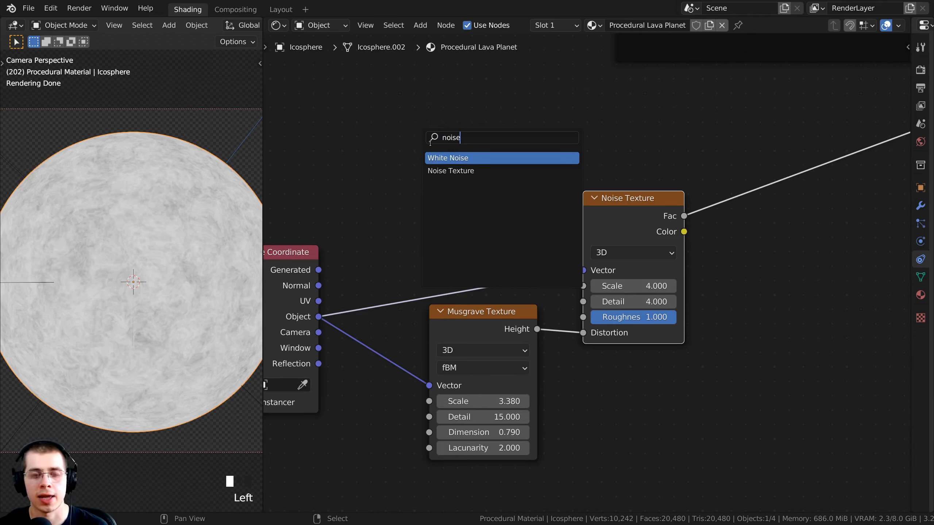
pyautogui.click(455, 171)
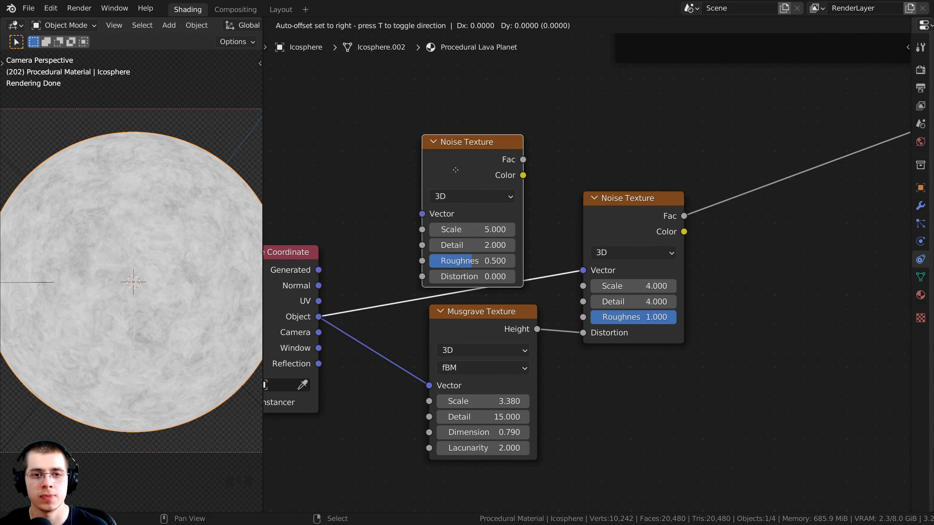
pyautogui.click(457, 146)
# - Connect the Texture Coordinate's Object output to the new Noise Texture's Vector input and preview that texture on the planet
pyautogui.scroll(-1, 428, 224)
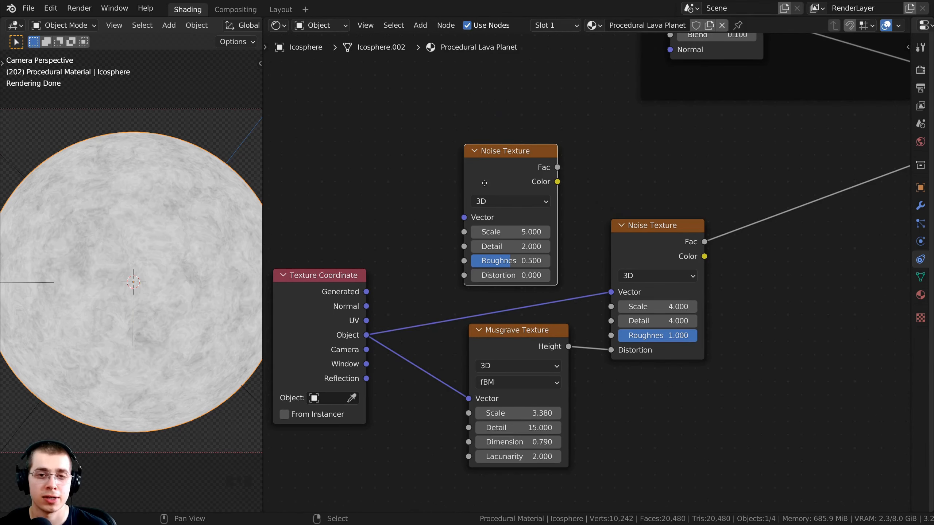
pyautogui.moveTo(367, 336); pyautogui.dragTo(466, 218)
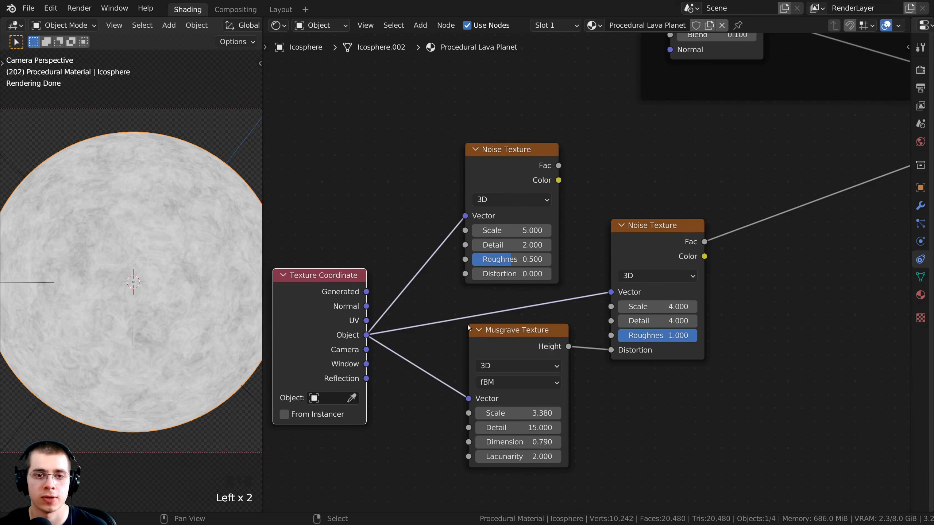
pyautogui.scroll(1, 478, 313)
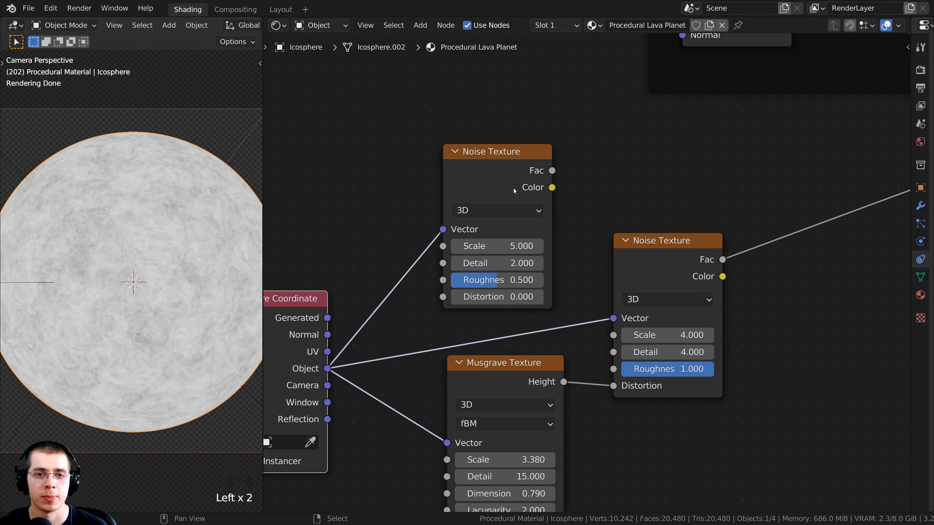
pyautogui.keyDown('ctrl'); pyautogui.keyDown('shift'); pyautogui.click(503, 172); pyautogui.keyUp('shift'); pyautogui.keyUp('ctrl')
# - Set the upper Noise Texture's scale to 8 and its detail to 15
pyautogui.scroll(1, 495, 186)
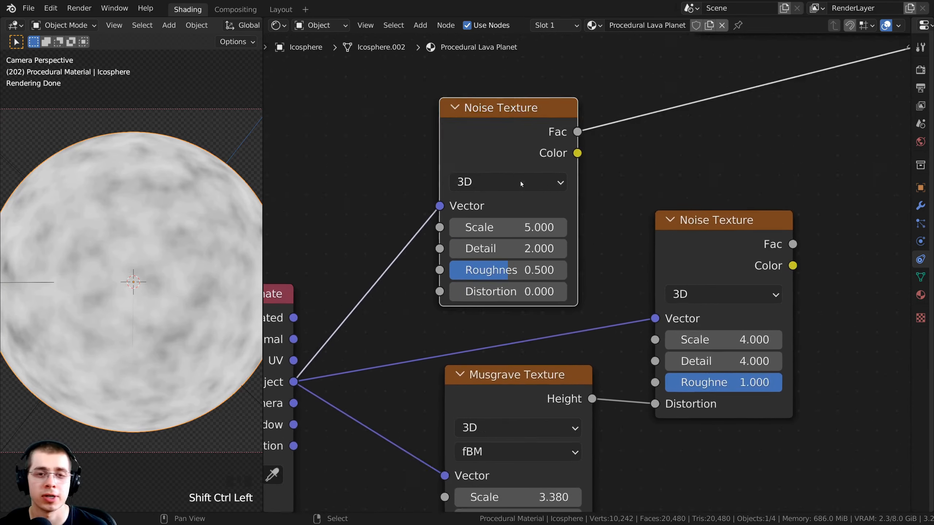
pyautogui.scroll(1, 515, 192)
pyautogui.click(500, 224)
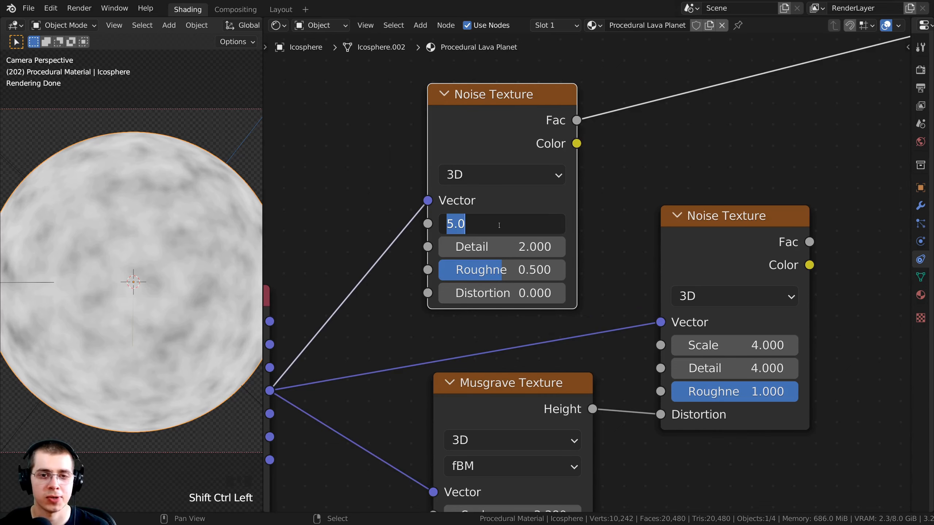
pyautogui.write('8')
pyautogui.press('Return')
pyautogui.scroll(-2, 515, 254)
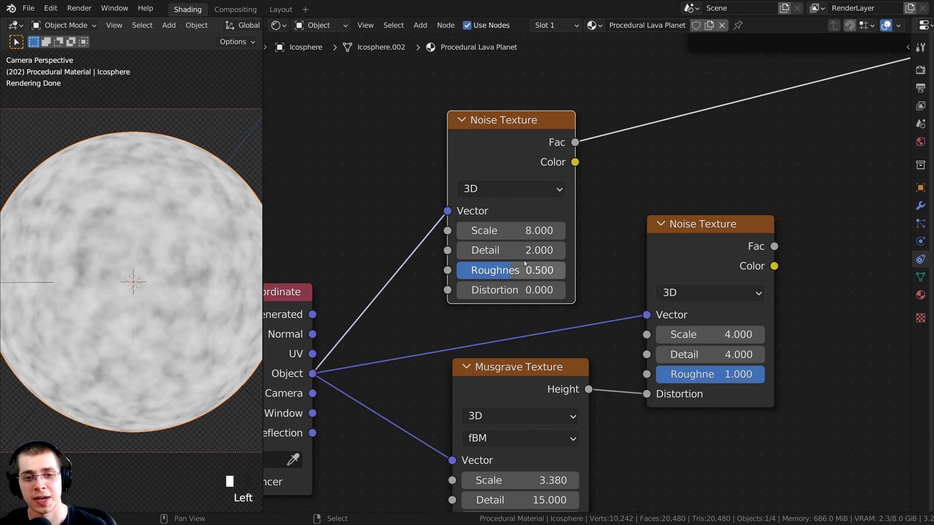
pyautogui.moveTo(511, 250)
pyautogui.mouseDown()
pyautogui.moveTo(566, 250)
pyautogui.moveTo(498, 261)
pyautogui.mouseUp()
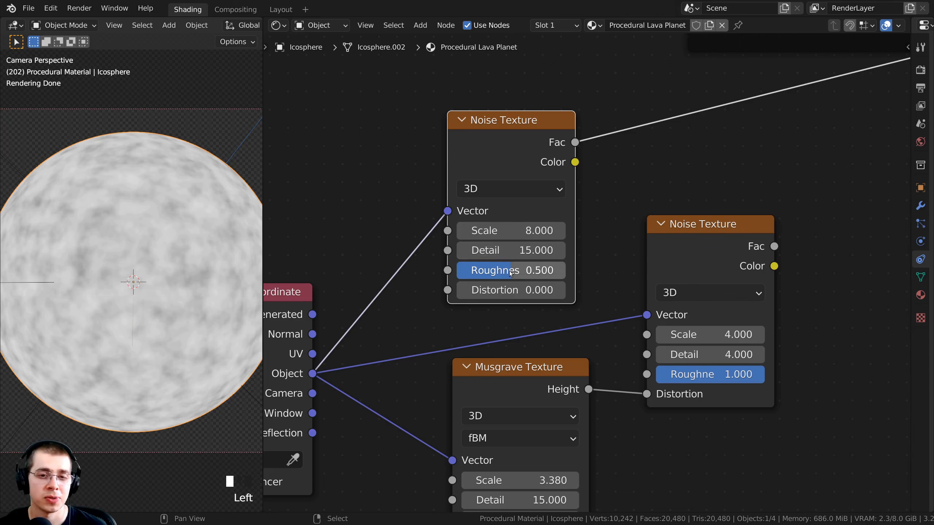
# - Set the upper Noise Texture's roughness to 0.7 and its distortion to 0.1
pyautogui.click(510, 272)
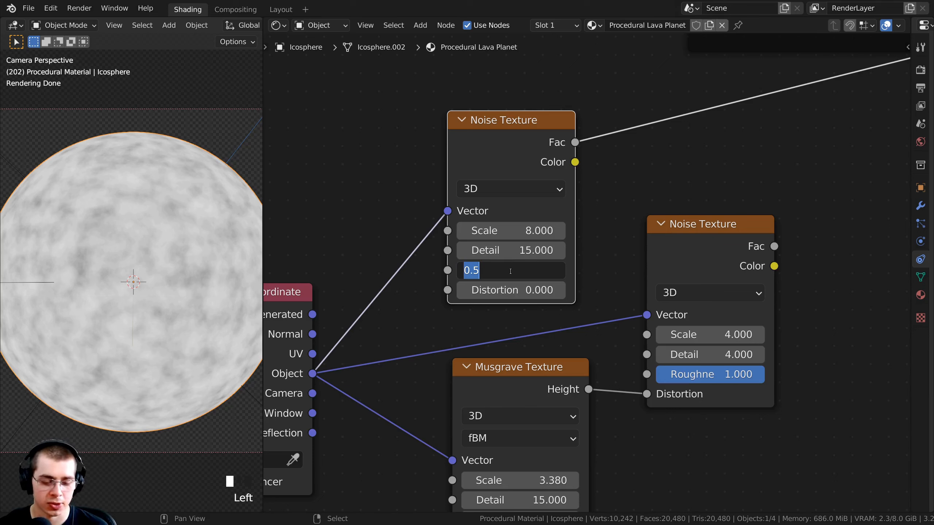
pyautogui.write('.7')
pyautogui.press('Return')
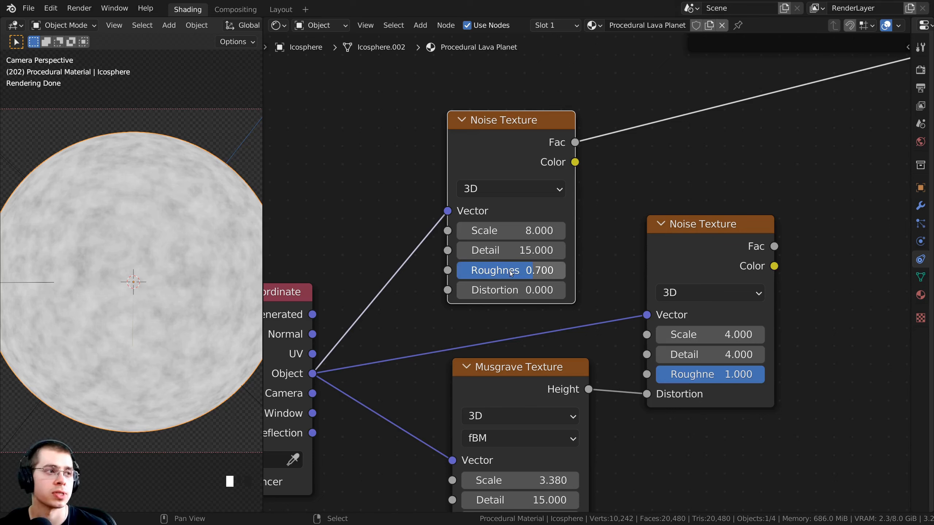
pyautogui.click(509, 291)
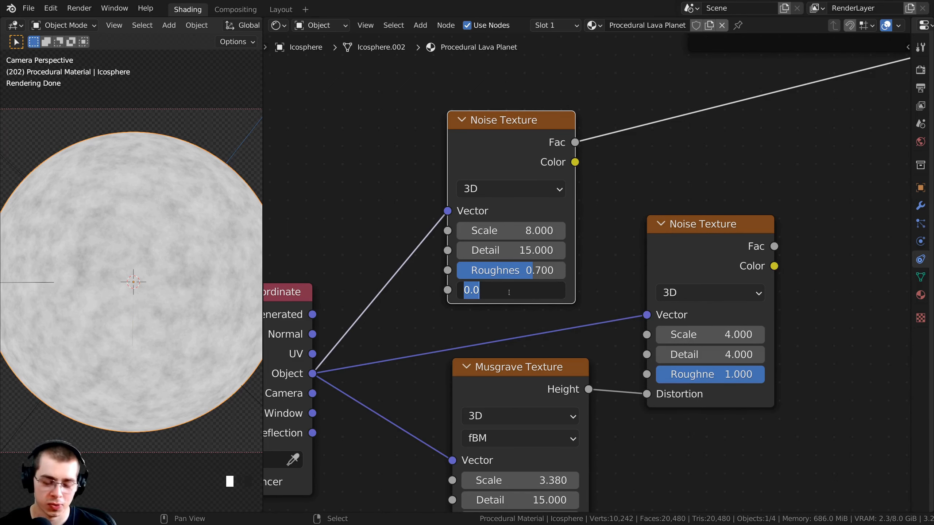
pyautogui.write('.1')
pyautogui.press('Return')
pyautogui.scroll(-2, 559, 290)
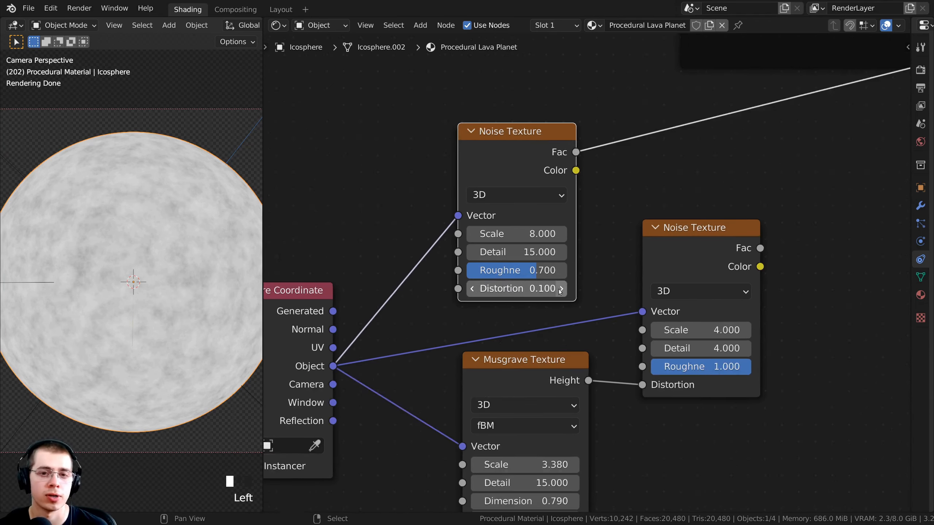
pyautogui.scroll(-2, 162, 202)
pyautogui.keyDown('shift'); pyautogui.moveTo(162, 202); pyautogui.dragTo(137, 209, button='middle'); pyautogui.keyUp('shift')
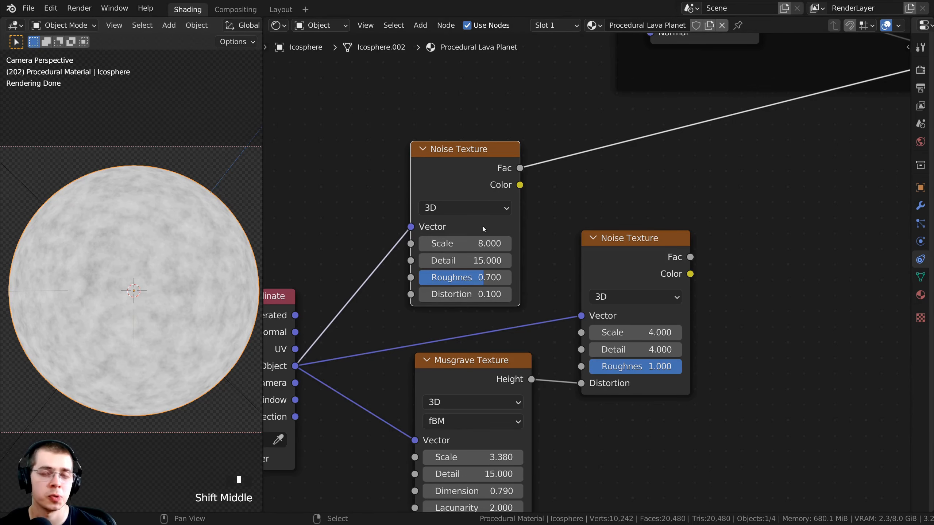
# - Combine the Fac outputs of the upper and lower Noise Textures with a new Mix node
pyautogui.keyDown('shift'); pyautogui.moveTo(483, 226); pyautogui.dragTo(501, 256, button='middle'); pyautogui.keyUp('shift')
pyautogui.click(522, 265)
pyautogui.click(483, 228)
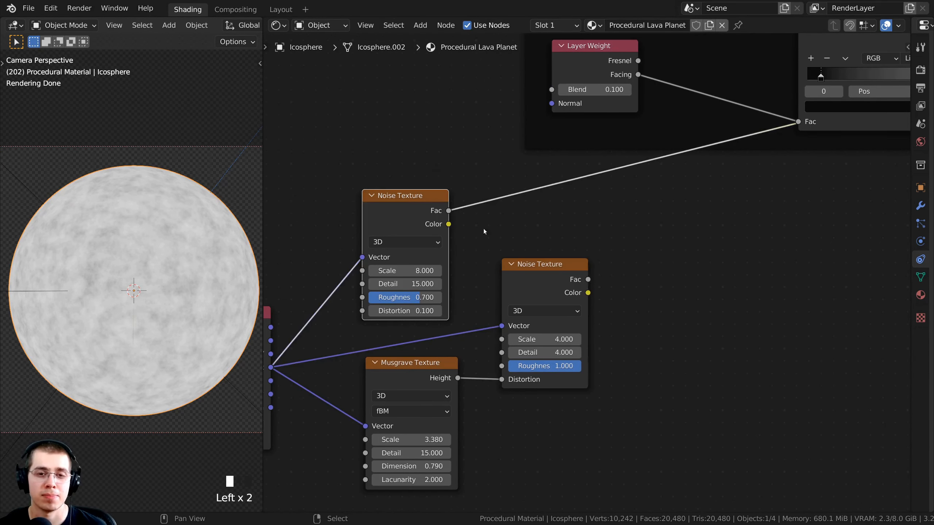
pyautogui.click(523, 265)
pyautogui.click(523, 251)
pyautogui.click(554, 267)
pyautogui.scroll(-2, 542, 269)
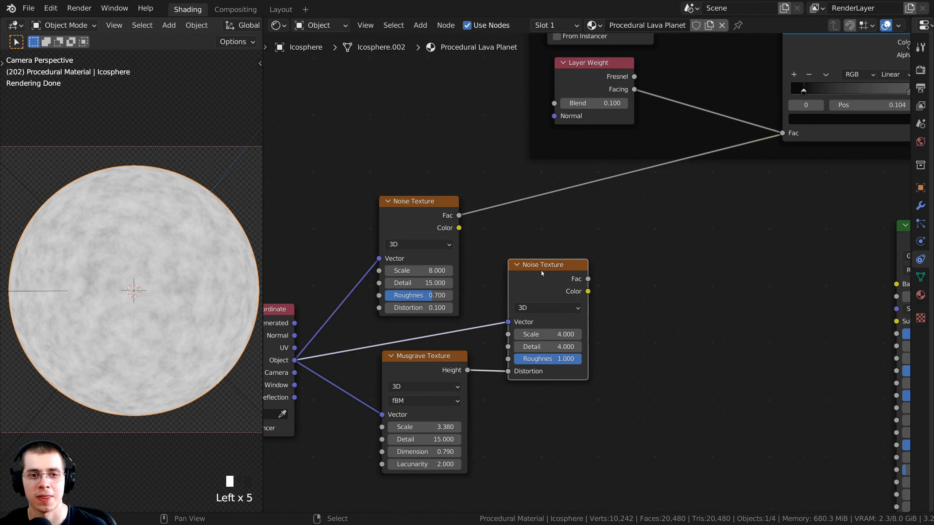
pyautogui.click(429, 212)
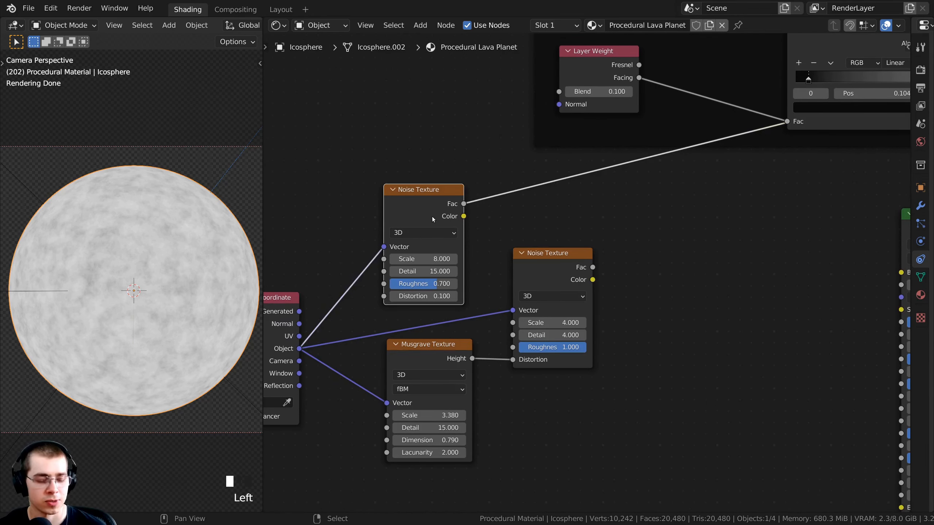
pyautogui.keyDown('shift'); pyautogui.click(554, 265); pyautogui.keyUp('shift')
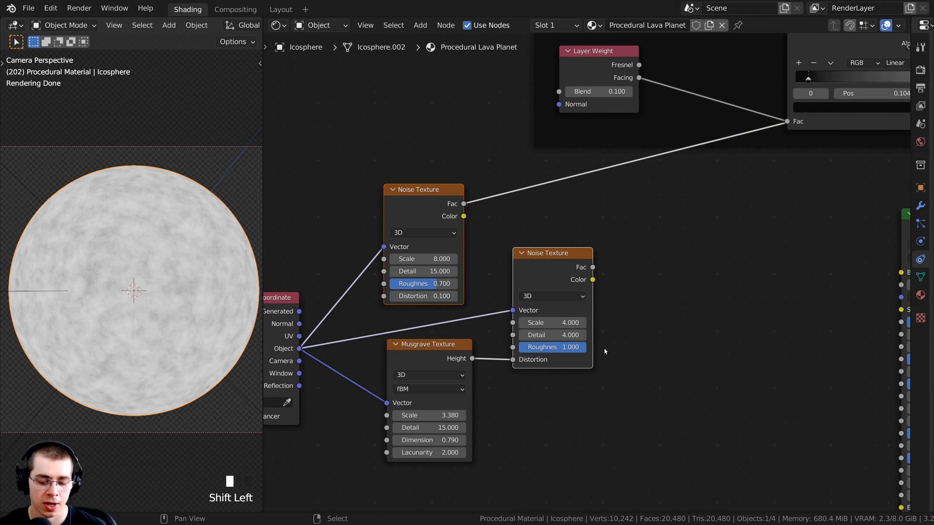
pyautogui.hotkey('ctrl', '0')
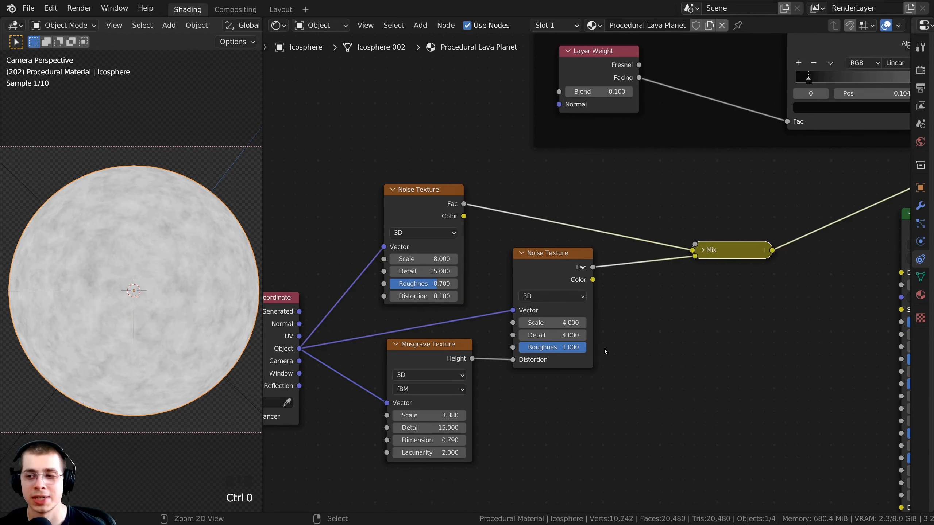
# - Expand the Mix node, move it up closer to the Noise Textures and set its blend mode to Darken
pyautogui.keyDown('ctrl'); pyautogui.hscroll(4, 604, 349); pyautogui.keyUp('ctrl')
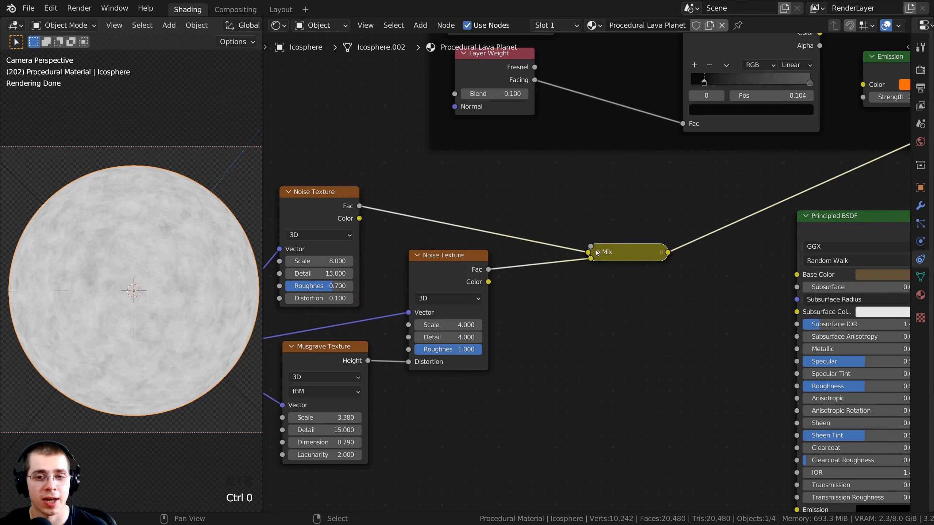
pyautogui.click(599, 250)
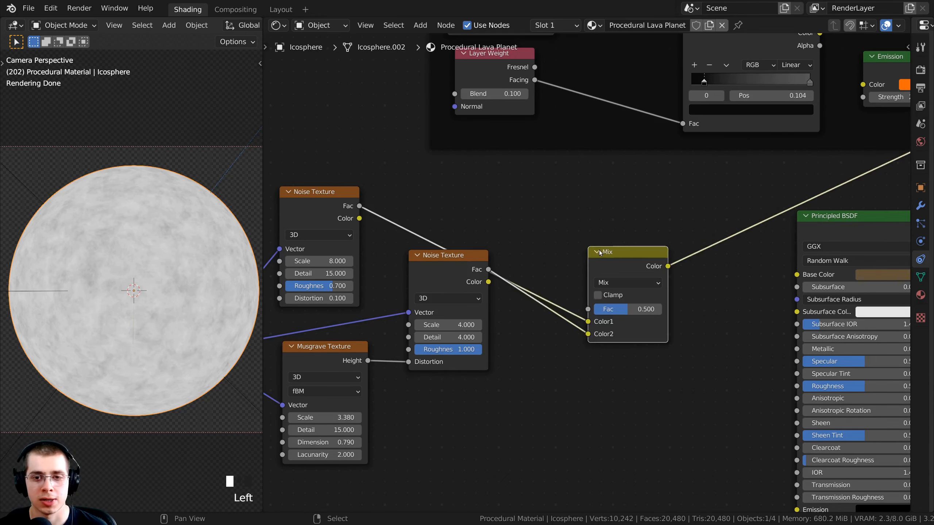
pyautogui.moveTo(605, 252); pyautogui.dragTo(547, 187)
pyautogui.scroll(2, 400, 250)
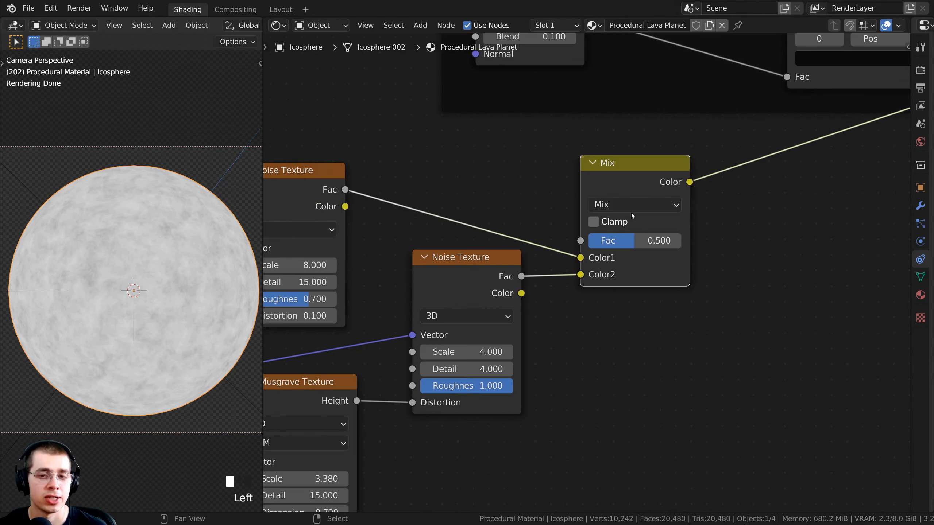
pyautogui.click(614, 205)
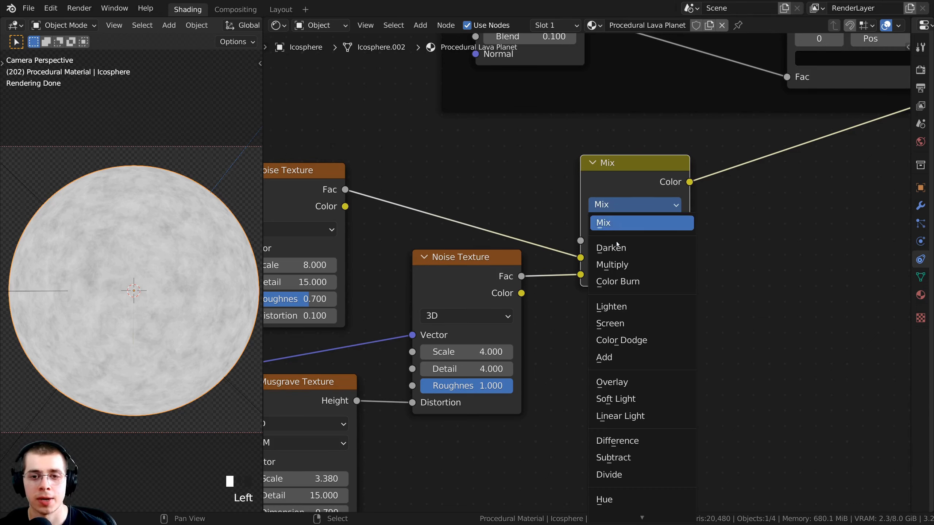
pyautogui.scroll(2, 600, 331)
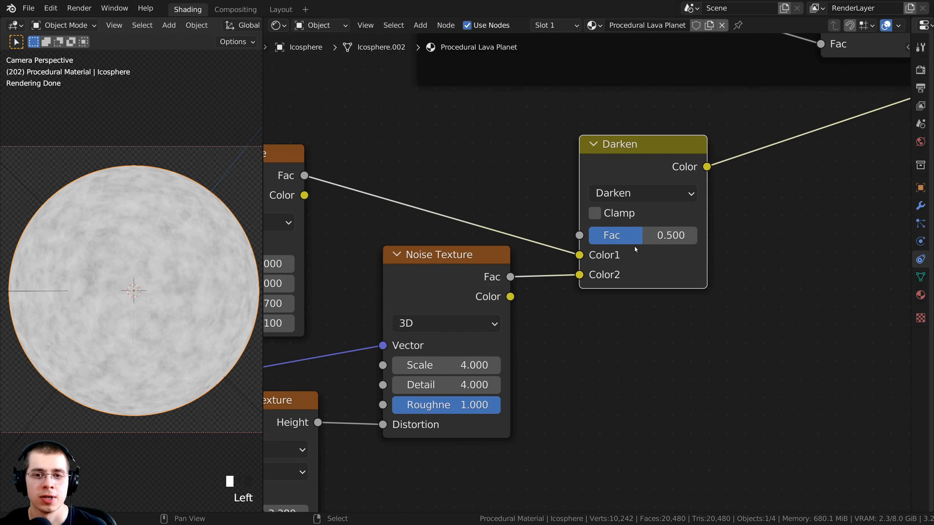
# - Move the lower Noise Texture closer to the Darken node
pyautogui.moveTo(635, 237); pyautogui.dragTo(664, 241)
pyautogui.rightClick(663, 241)
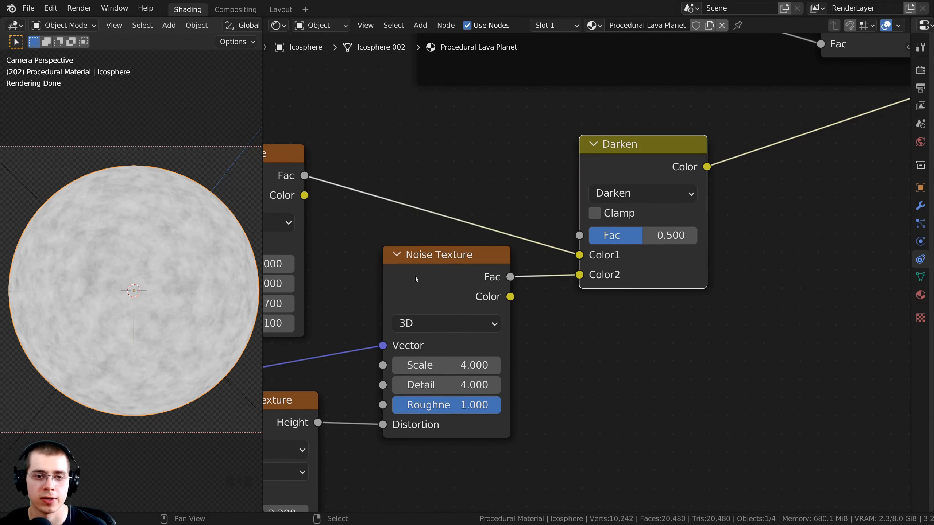
pyautogui.moveTo(416, 276); pyautogui.dragTo(444, 278)
# - Try the Darken node's factor at 1.0 on a close-up of the planet, then set it to 0.7
pyautogui.scroll(3, 148, 273)
pyautogui.keyDown('shift'); pyautogui.moveTo(148, 274); pyautogui.dragTo(194, 278, button='middle'); pyautogui.keyUp('shift')
pyautogui.scroll(2, 194, 280)
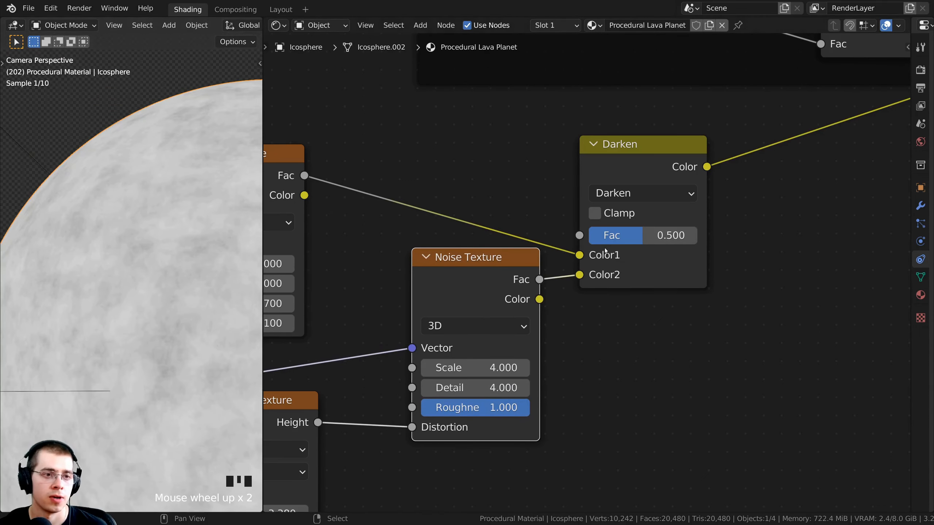
pyautogui.moveTo(644, 237); pyautogui.dragTo(697, 235)
pyautogui.scroll(4, 167, 223)
pyautogui.scroll(1, 167, 223)
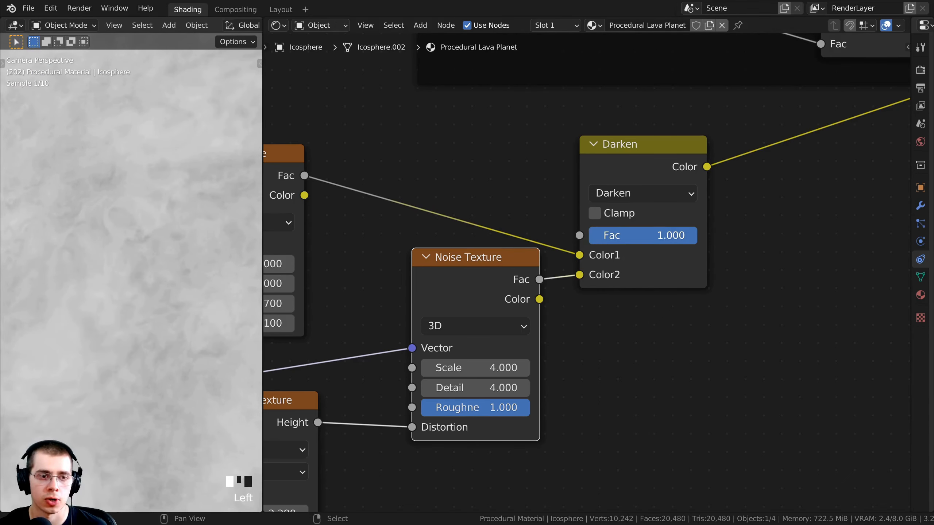
pyautogui.click(652, 239)
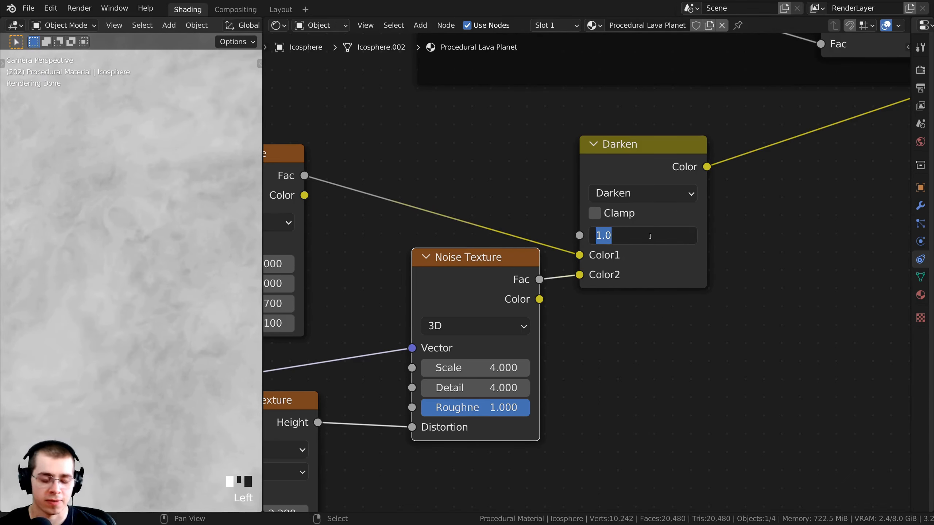
pyautogui.write('.7')
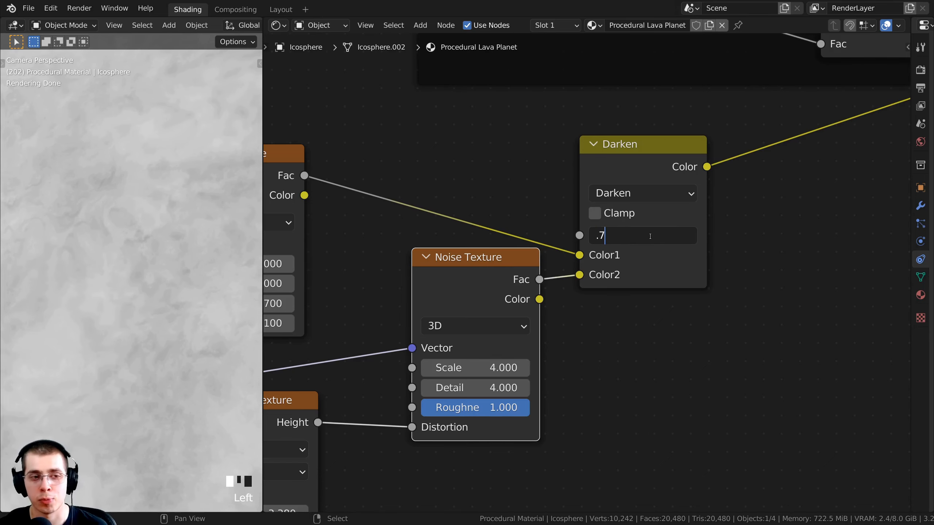
pyautogui.press('Return')
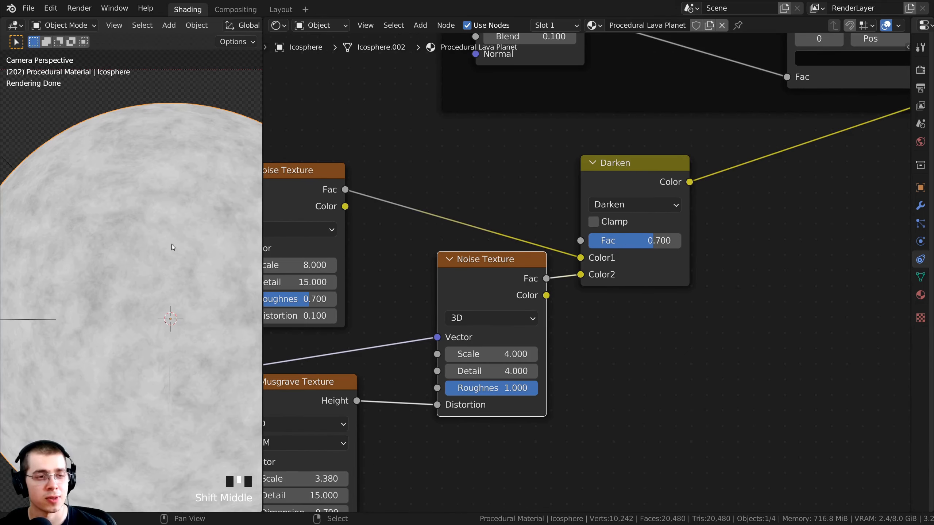
pyautogui.scroll(1, 94, 209)
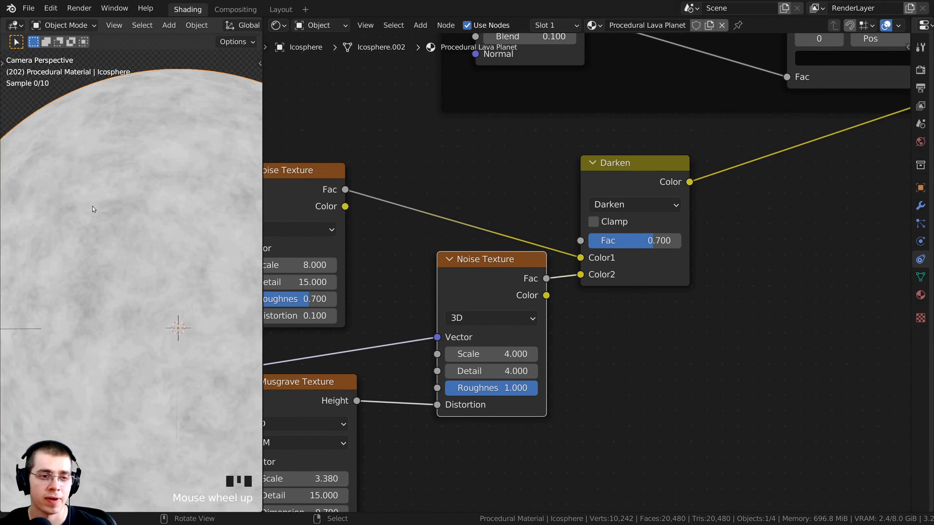
pyautogui.keyDown('shift'); pyautogui.moveTo(130, 247); pyautogui.dragTo(138, 253, button='middle'); pyautogui.keyUp('shift')
pyautogui.scroll(-2, 596, 235)
# - Join the two Noise Textures, the Musgrave Texture and the Darken node in a frame
pyautogui.moveTo(640, 203); pyautogui.dragTo(643, 203)
pyautogui.scroll(-7, 629, 217)
pyautogui.click(632, 189)
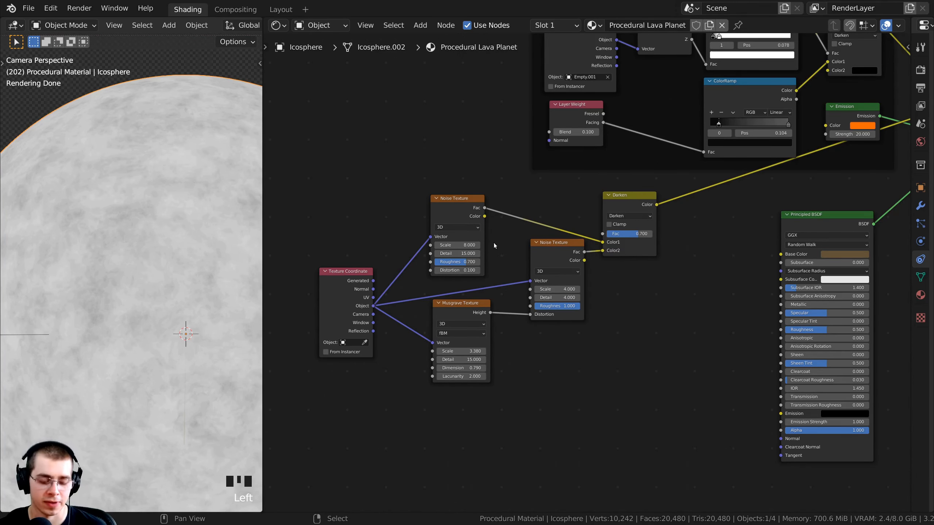
pyautogui.keyDown('ctrl'); pyautogui.hscroll(-1, 493, 242); pyautogui.keyUp('ctrl')
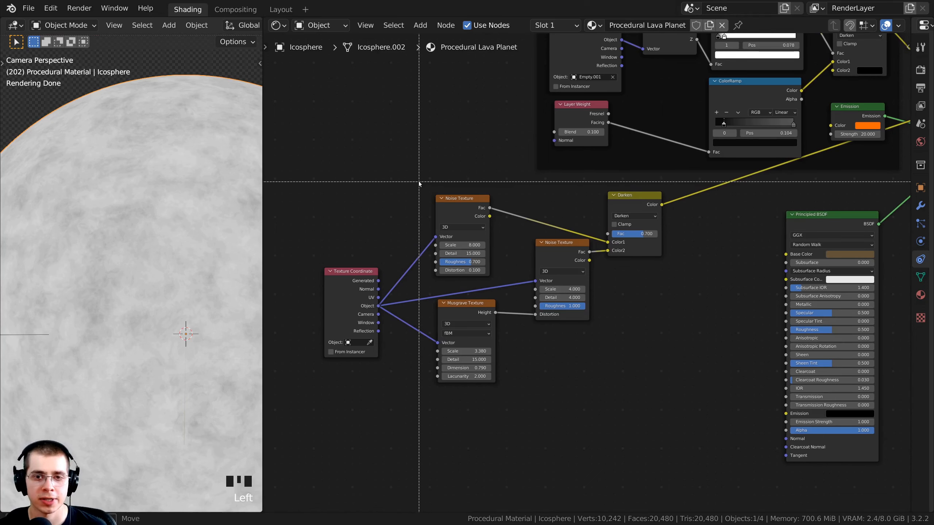
pyautogui.moveTo(418, 180); pyautogui.dragTo(693, 402)
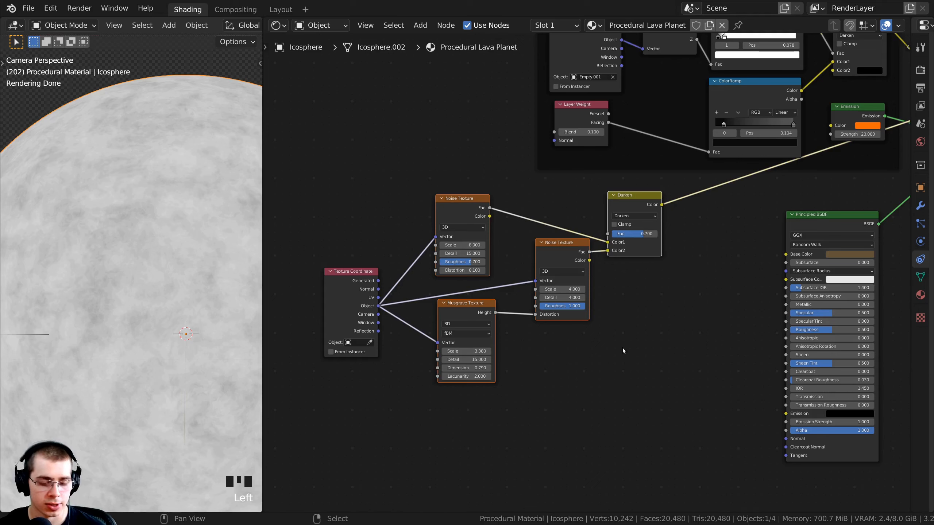
pyautogui.hotkey('ctrl', 'j')
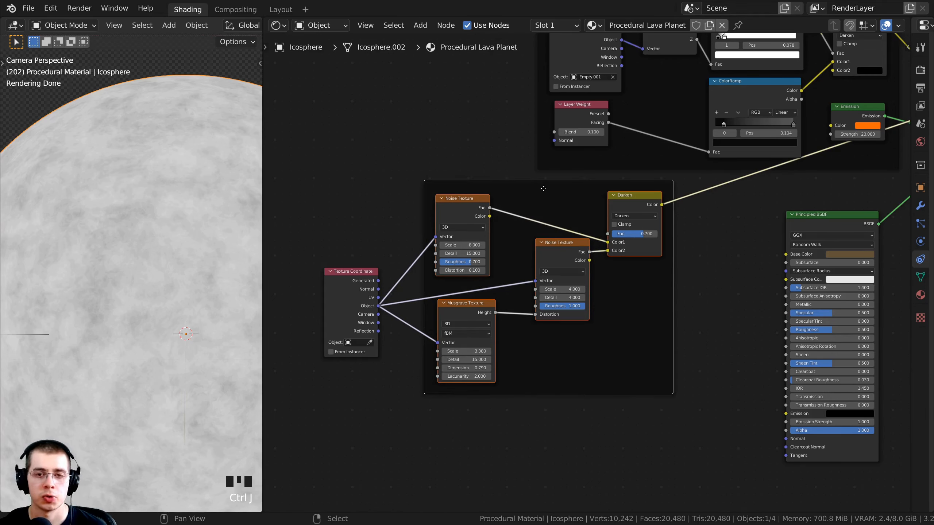
# - Rearrange the framed texture nodes and the Darken node into a compact horizontal row
pyautogui.moveTo(544, 188); pyautogui.dragTo(544, 199)
pyautogui.moveTo(466, 317); pyautogui.dragTo(512, 279)
pyautogui.moveTo(468, 218); pyautogui.dragTo(431, 215)
pyautogui.moveTo(507, 275); pyautogui.dragTo(496, 246)
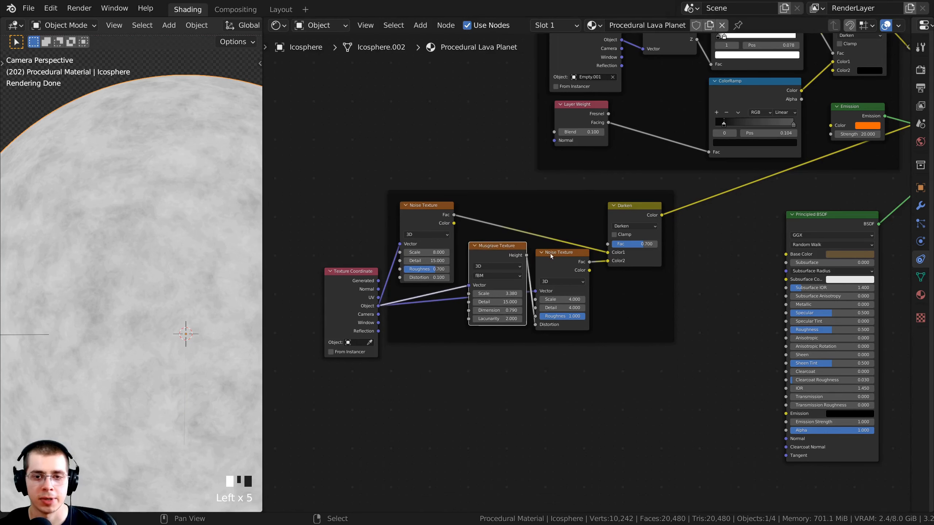
pyautogui.moveTo(551, 257); pyautogui.dragTo(526, 215)
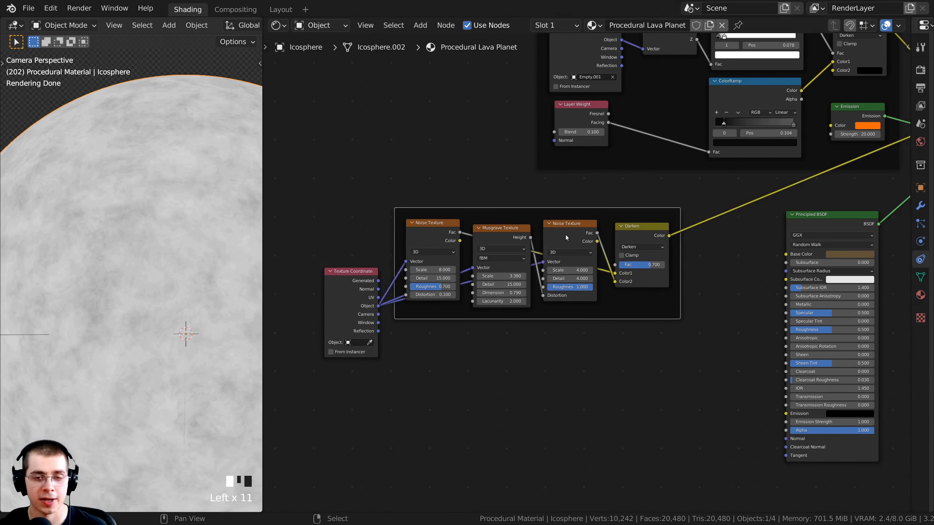
# - Label the new frame "Planet Surface"
pyautogui.press('F2')
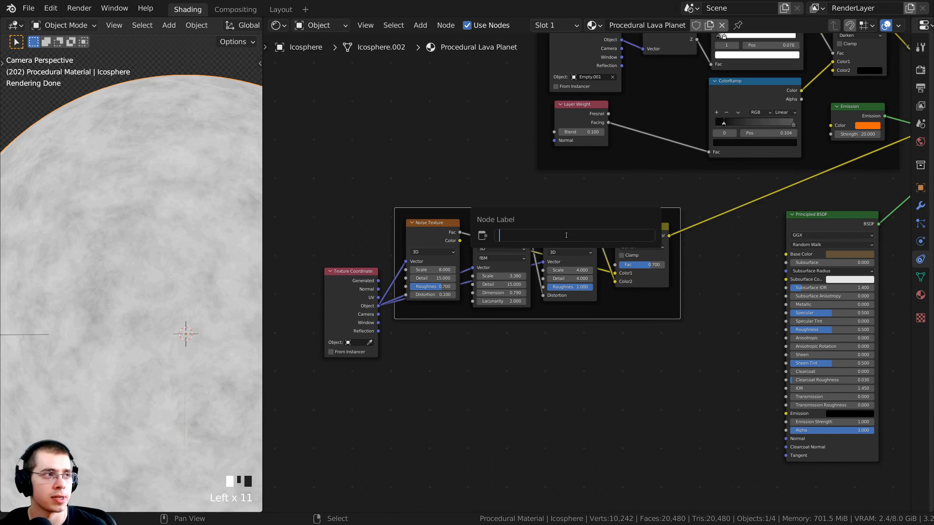
pyautogui.write('Pla')
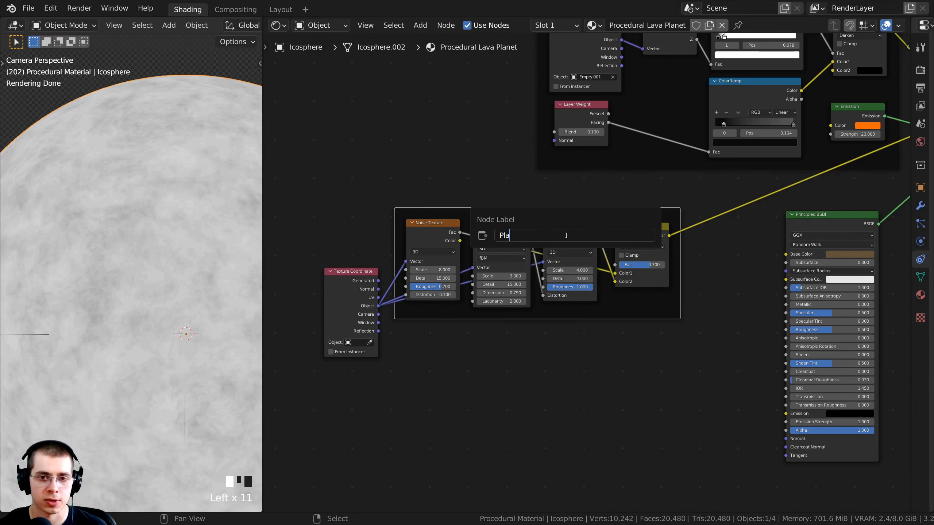
pyautogui.write('net Surface')
pyautogui.press('Return')
# - Add a Voronoi Texture node and place it below the "Planet Surface" frame
pyautogui.scroll(-2, 155, 193)
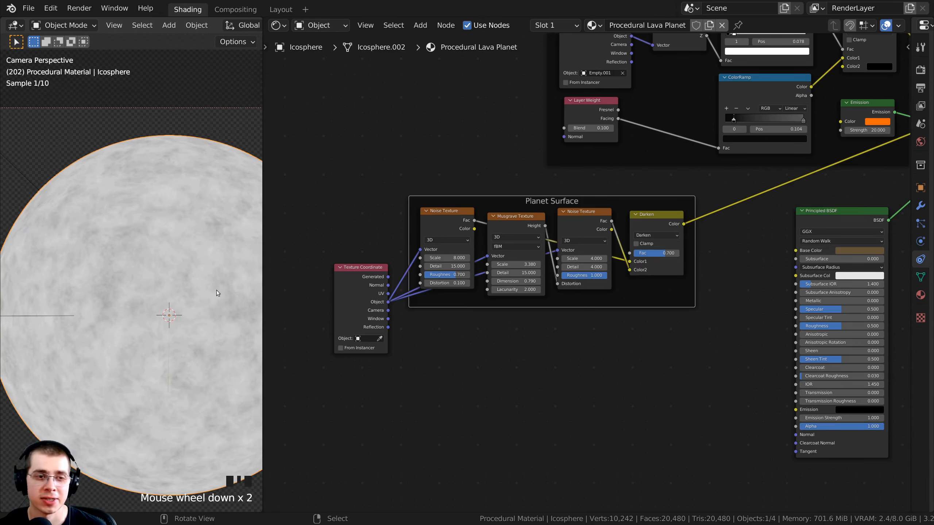
pyautogui.keyDown('shift'); pyautogui.moveTo(216, 291); pyautogui.dragTo(165, 261, button='middle'); pyautogui.keyUp('shift')
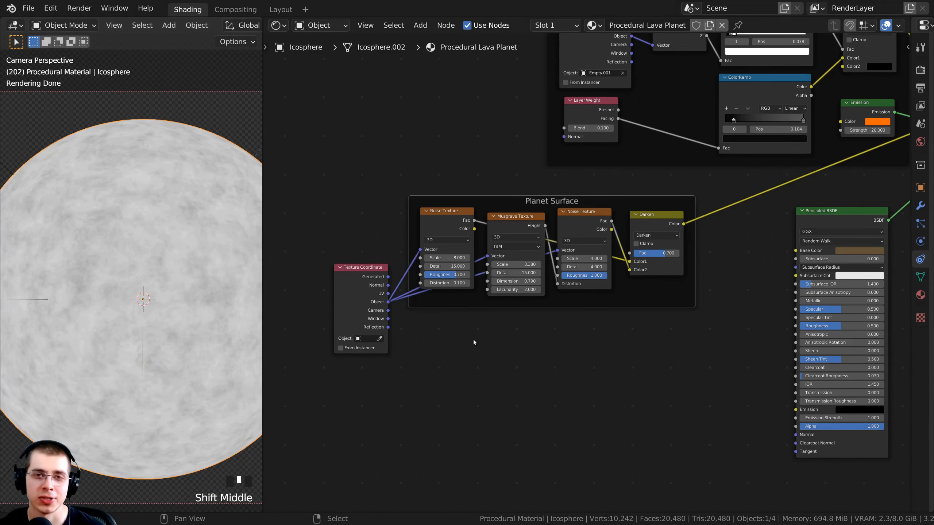
pyautogui.scroll(-1, 475, 340)
pyautogui.moveTo(476, 340); pyautogui.dragTo(524, 335, button='middle')
pyautogui.scroll(1, 548, 295)
pyautogui.moveTo(548, 293); pyautogui.dragTo(509, 232, button='middle')
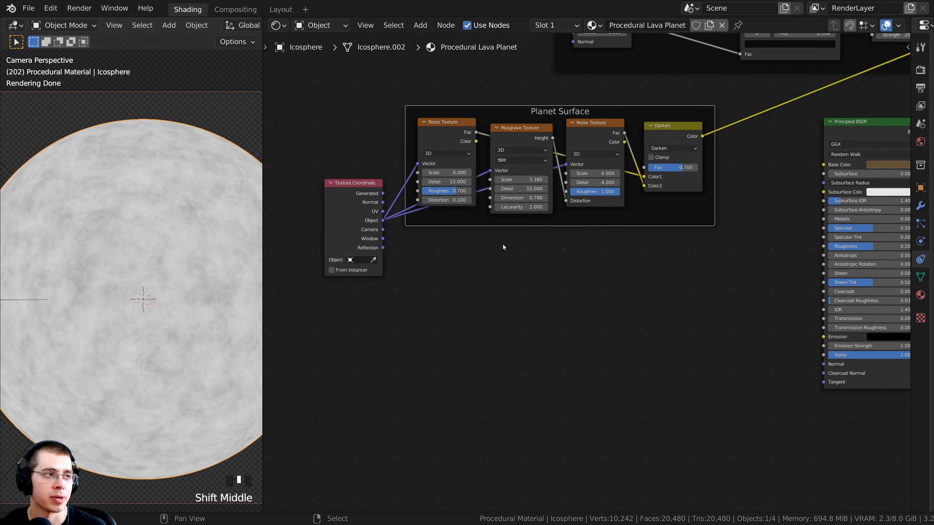
pyautogui.hotkey('shift', 'a')
pyautogui.click(468, 246)
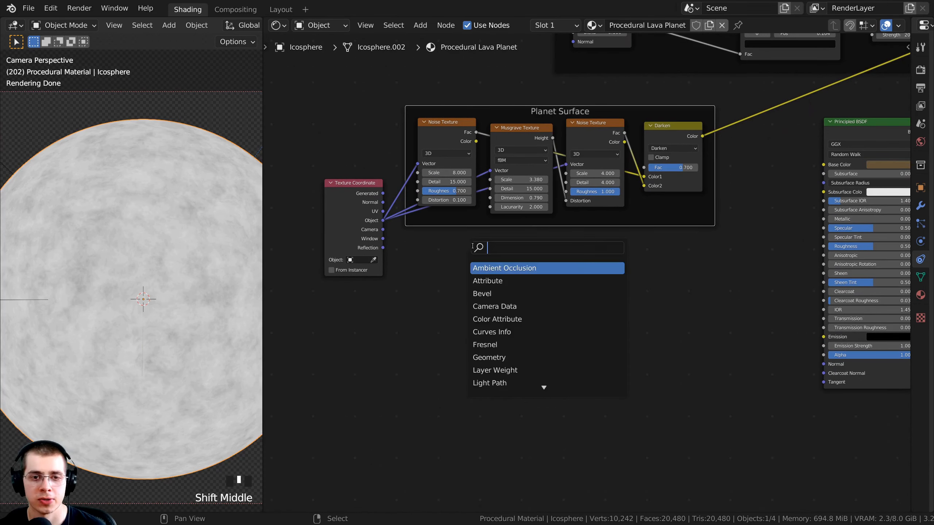
pyautogui.write('vor')
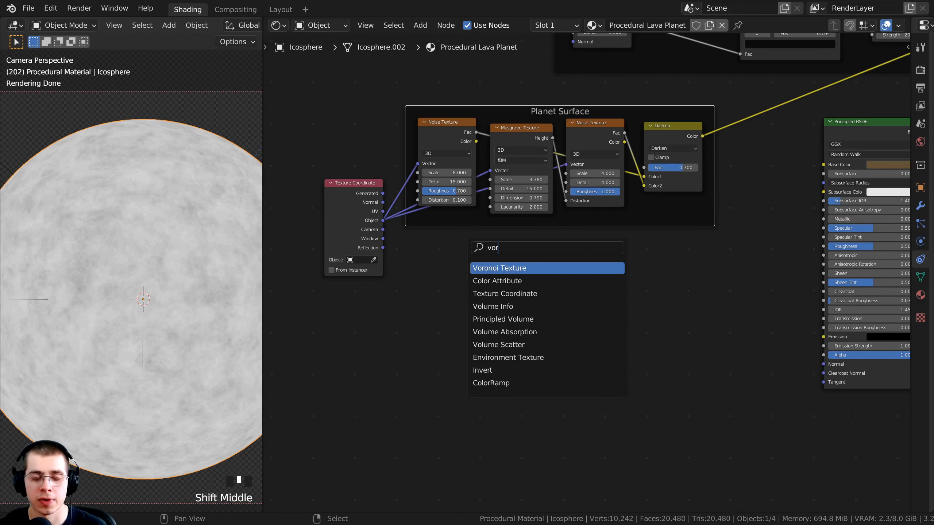
pyautogui.click(505, 270)
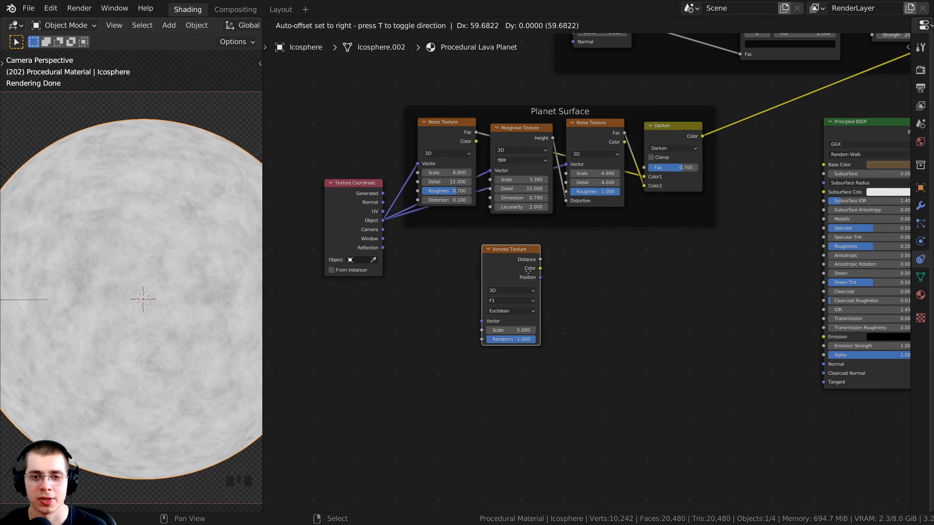
pyautogui.click(584, 268)
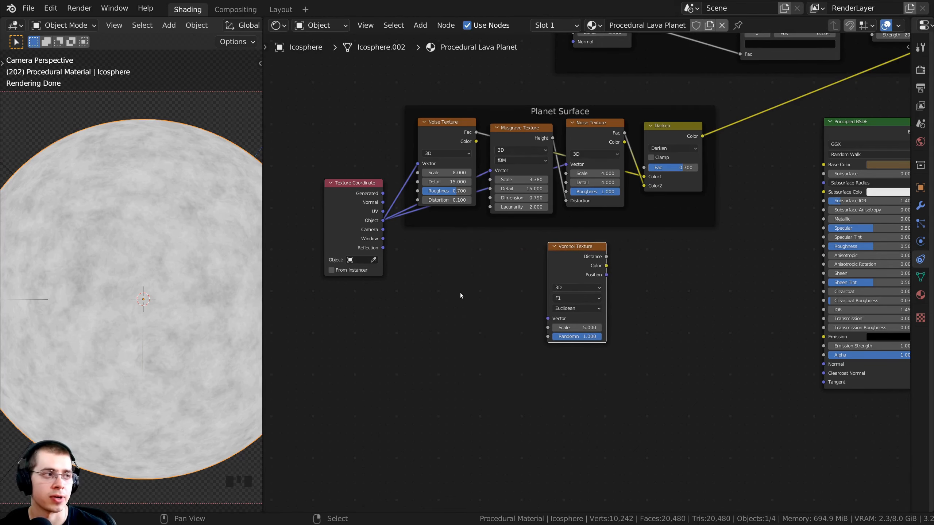
# - Connect the Texture Coordinate's Object output to the Voronoi Texture's Vector input and preview the Voronoi Texture on the planet
pyautogui.scroll(1, 460, 293)
pyautogui.moveTo(348, 211); pyautogui.dragTo(541, 326)
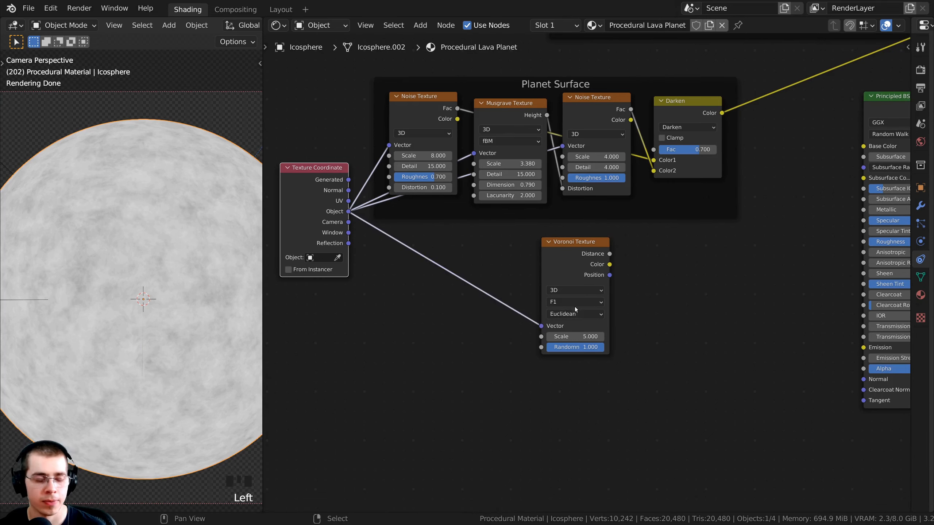
pyautogui.keyDown('ctrl'); pyautogui.keyDown('shift'); pyautogui.click(568, 255); pyautogui.keyUp('shift'); pyautogui.keyUp('ctrl')
# - Set the Voronoi Texture's distance metric to Minkowski and move the node farther from the Texture Coordinate node
pyautogui.scroll(1, 567, 250)
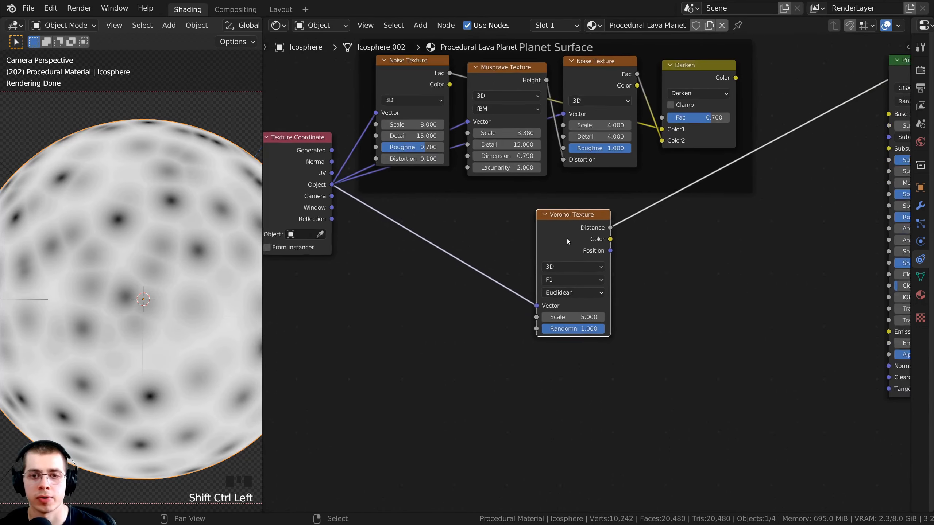
pyautogui.scroll(2, 567, 247)
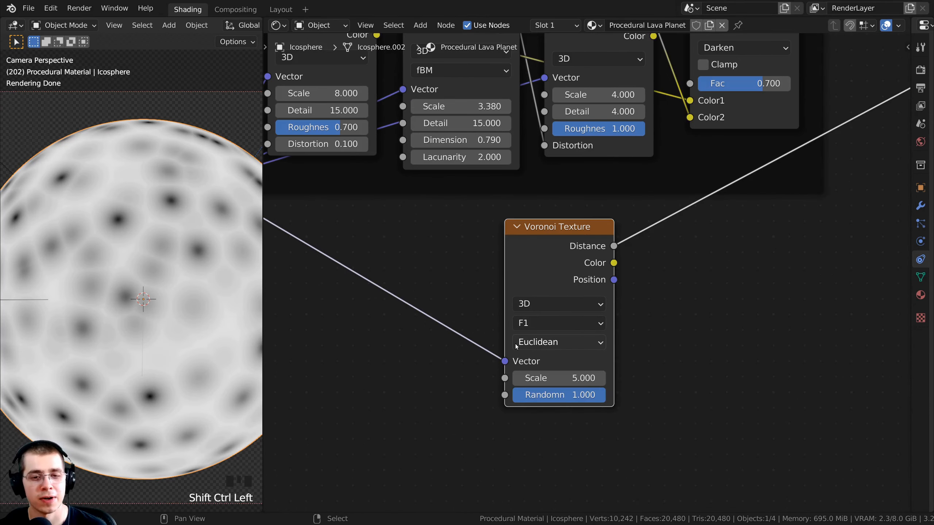
pyautogui.click(549, 345)
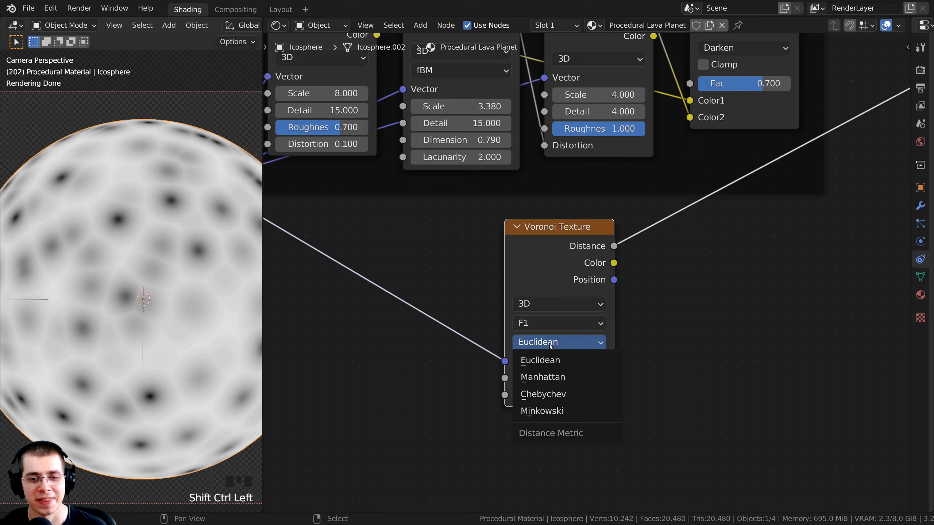
pyautogui.click(541, 412)
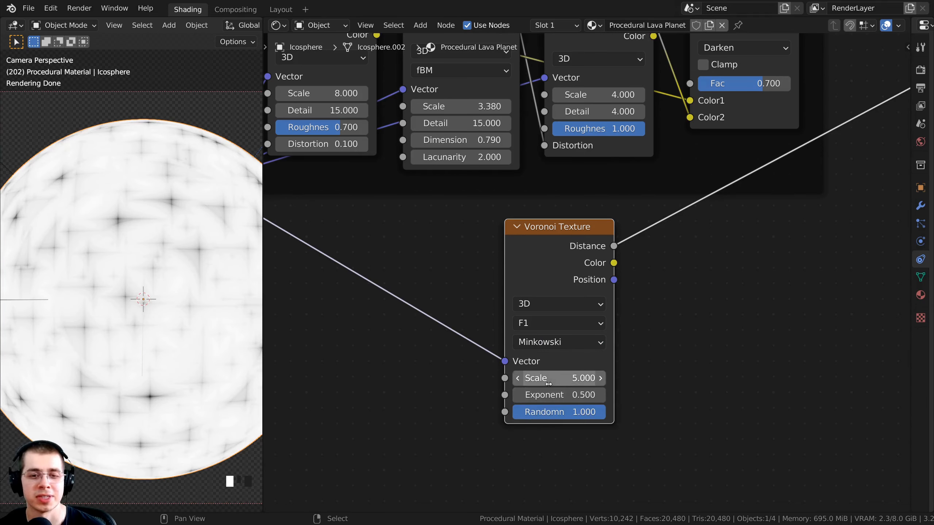
pyautogui.press('g')
pyautogui.keyDown('shift'); pyautogui.scroll(2, 548, 244); pyautogui.keyUp('shift')
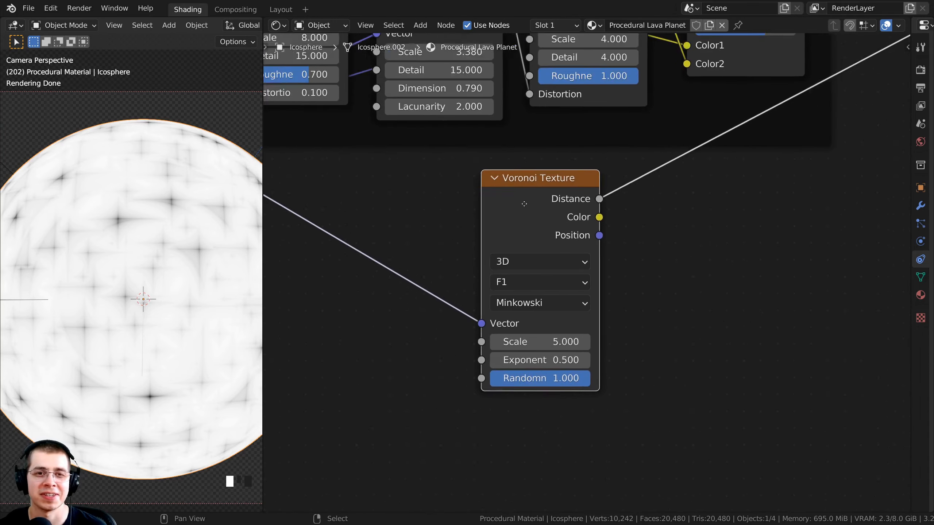
pyautogui.click(554, 229)
# - Inspect the Minkowski pattern on the planet, nudge the Voronoi Texture node slightly aside, and start adding another node before it
pyautogui.keyDown('shift'); pyautogui.moveTo(186, 255); pyautogui.dragTo(133, 174, button='middle'); pyautogui.keyUp('shift')
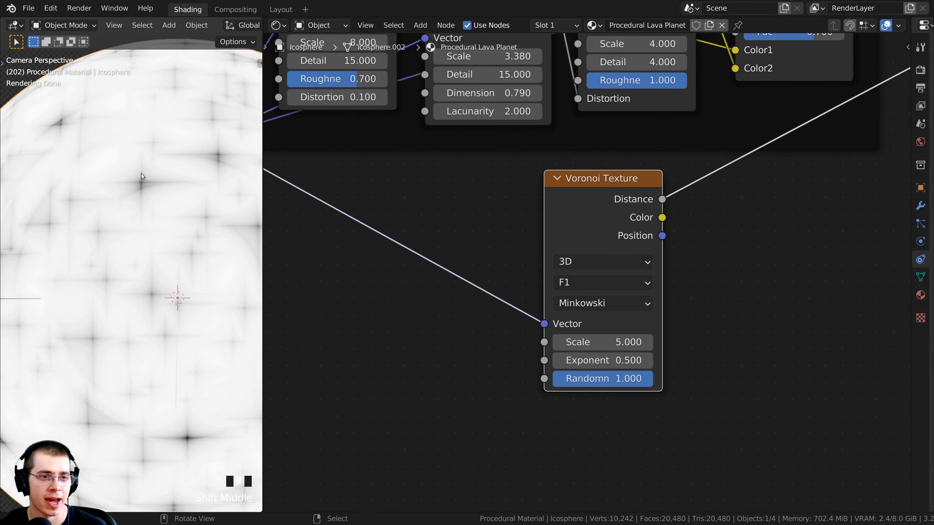
pyautogui.scroll(3, 141, 233)
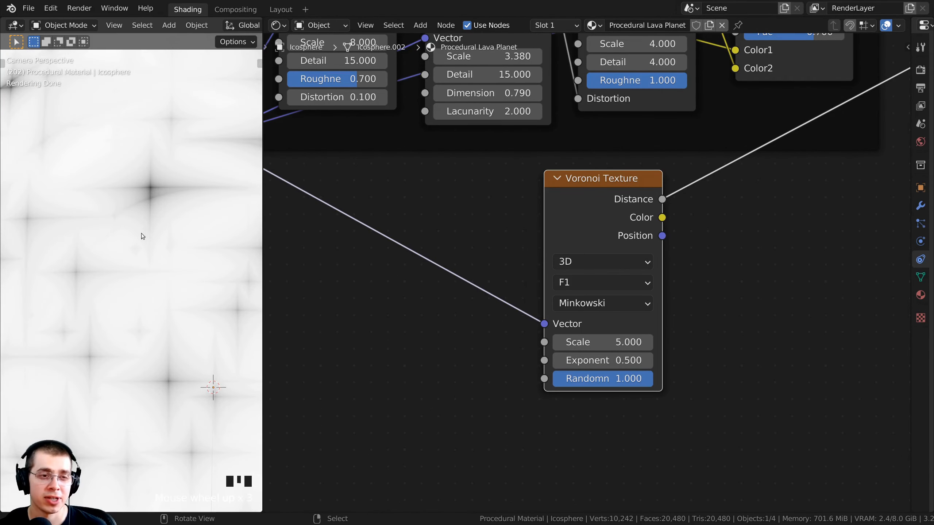
pyautogui.scroll(-1, 154, 188)
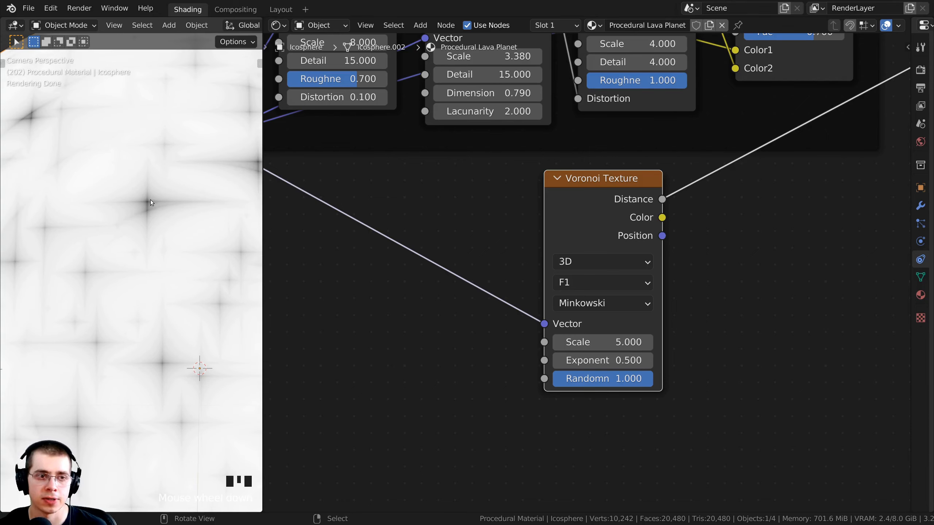
pyautogui.scroll(-3, 110, 245)
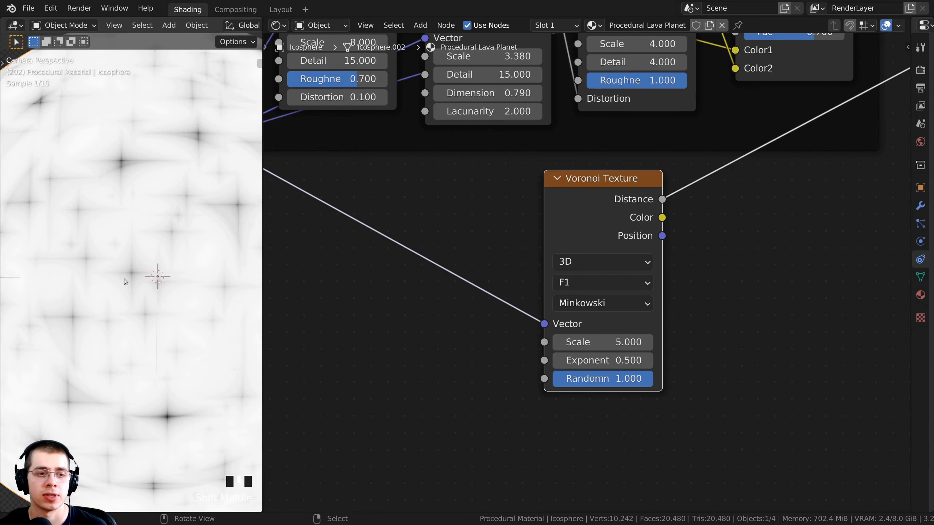
pyautogui.scroll(-2, 506, 303)
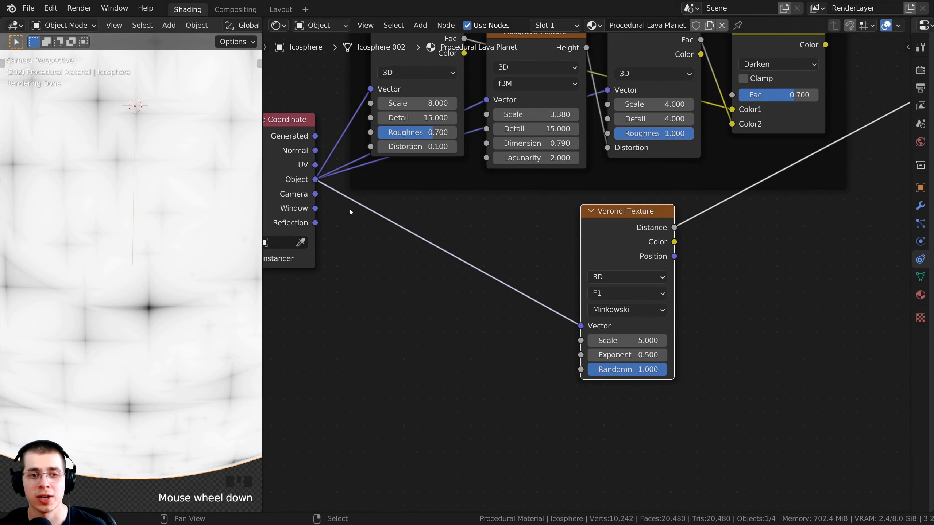
pyautogui.moveTo(636, 228); pyautogui.dragTo(643, 225)
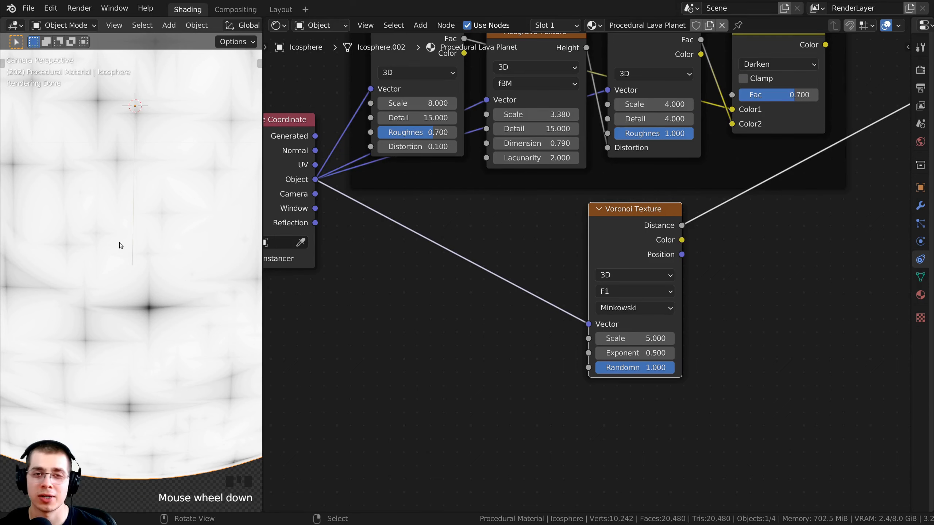
pyautogui.moveTo(500, 251); pyautogui.dragTo(514, 244, button='middle')
pyautogui.hotkey('shift', 'a')
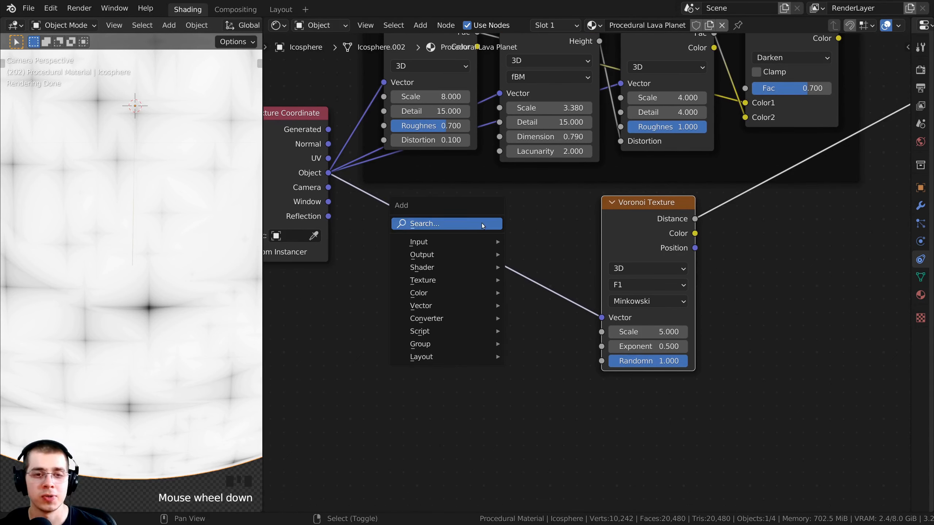
# - Insert a Noise Texture node between the Texture Coordinate's Object output and the Voronoi Texture's Vector input, and adjust the spacing of both texture nodes
pyautogui.click(482, 223)
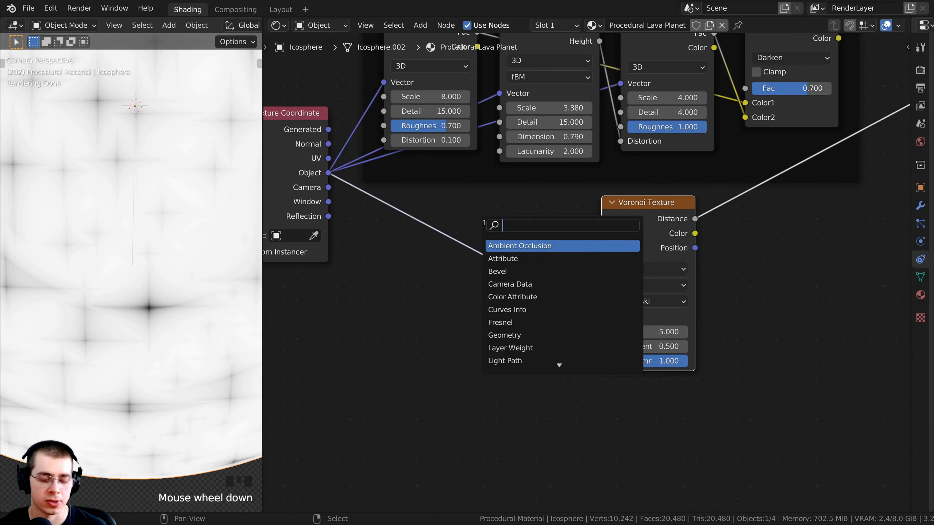
pyautogui.write('noise')
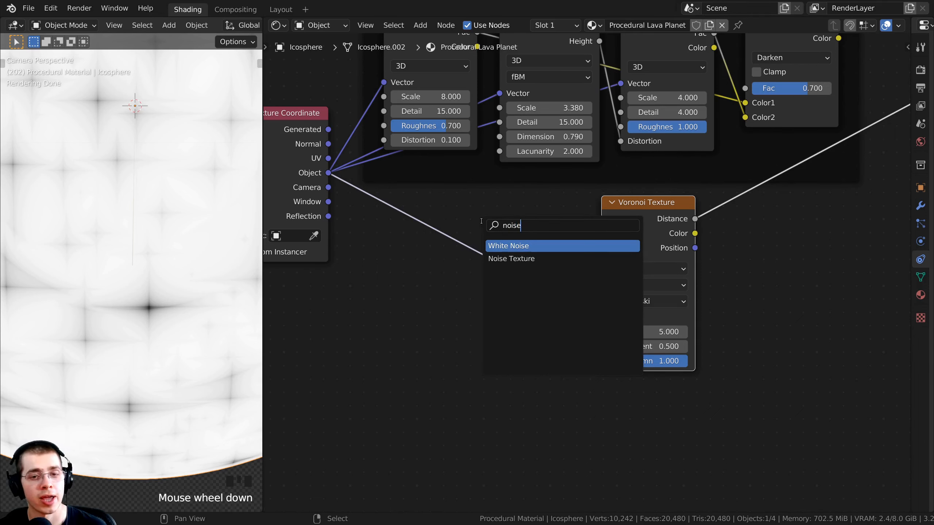
pyautogui.click(510, 259)
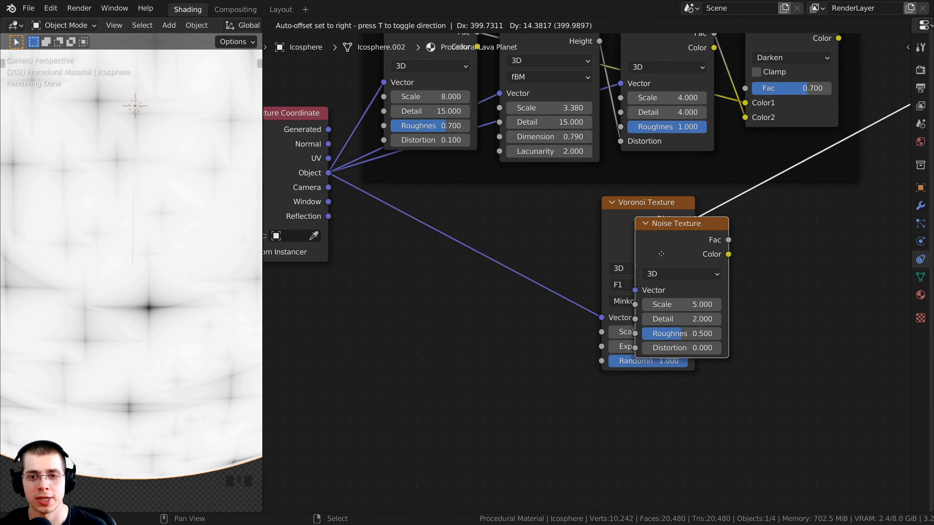
pyautogui.click(472, 261)
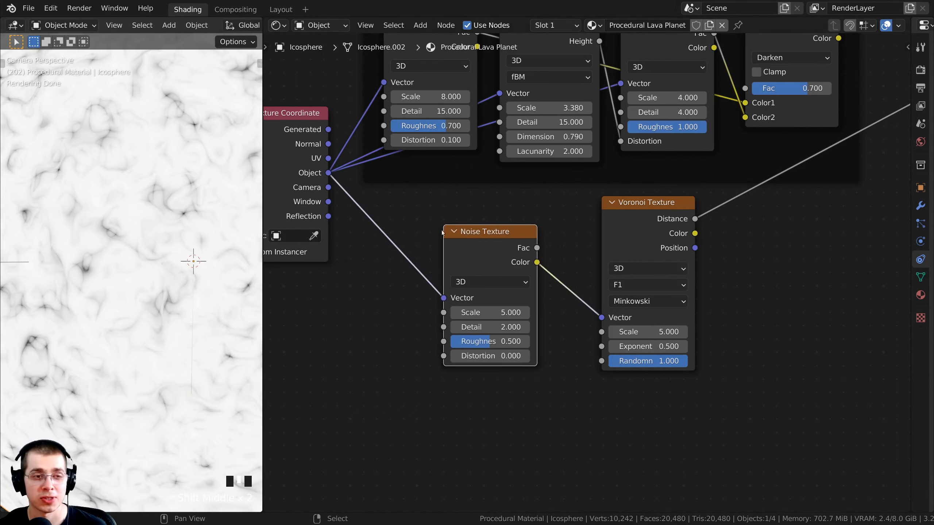
pyautogui.moveTo(496, 264); pyautogui.dragTo(502, 263)
pyautogui.moveTo(622, 244); pyautogui.dragTo(626, 263)
pyautogui.keyDown('shift'); pyautogui.moveTo(103, 303); pyautogui.dragTo(141, 313, button='middle'); pyautogui.keyUp('shift')
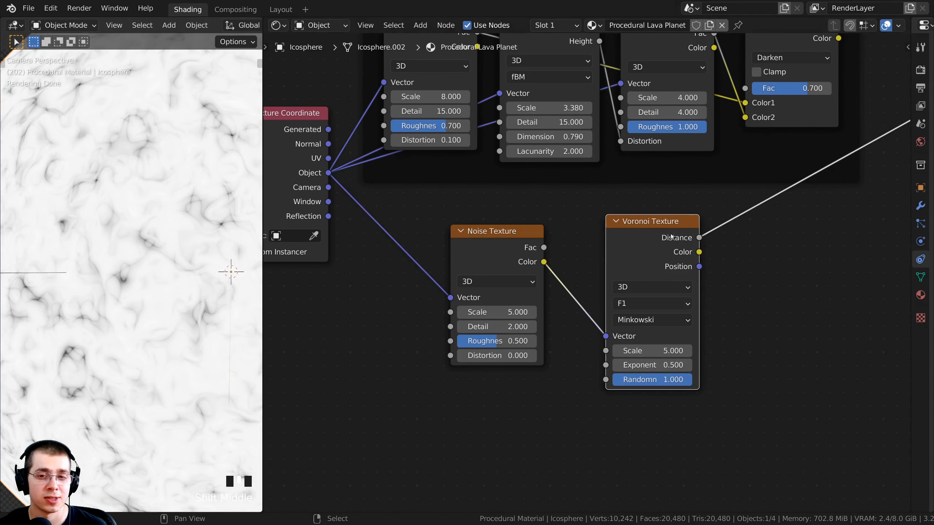
pyautogui.moveTo(633, 228); pyautogui.dragTo(622, 225)
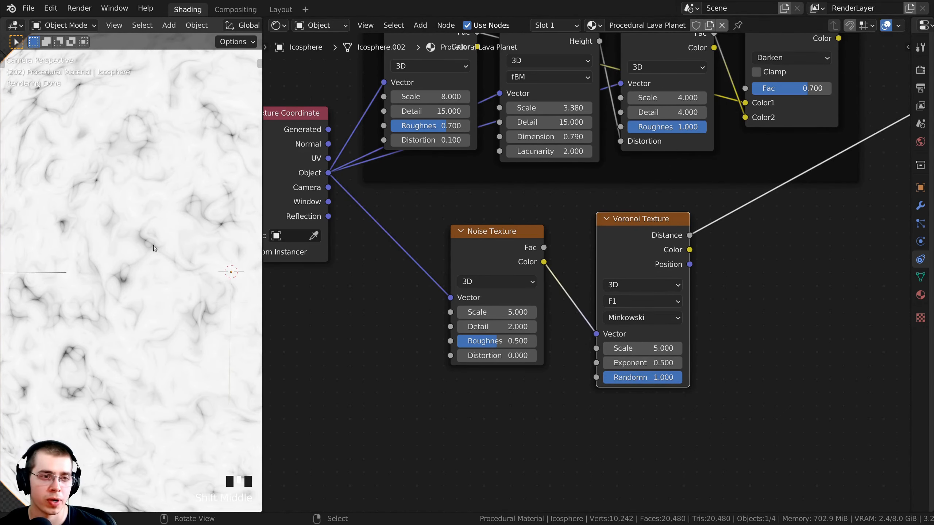
# - Set the new Noise Texture's detail to 15, scale to 2 and distortion to 0.1, and shift the node slightly away from the Voronoi Texture
pyautogui.press('KP_Decimal')
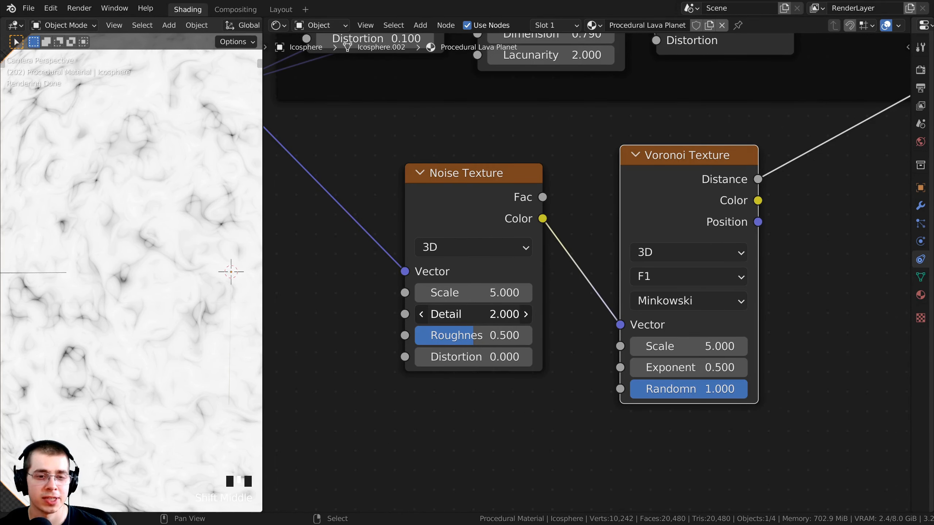
pyautogui.moveTo(448, 309); pyautogui.dragTo(514, 309)
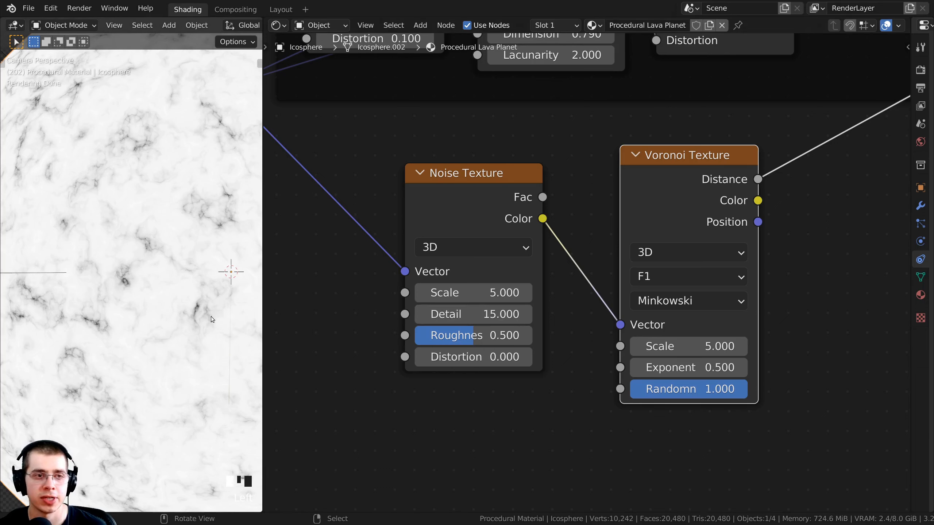
pyautogui.click(463, 295)
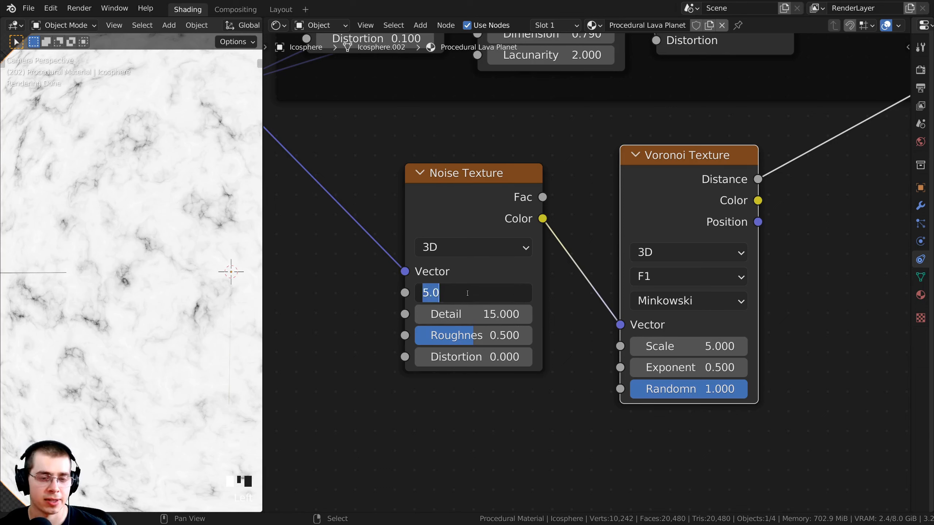
pyautogui.write('2')
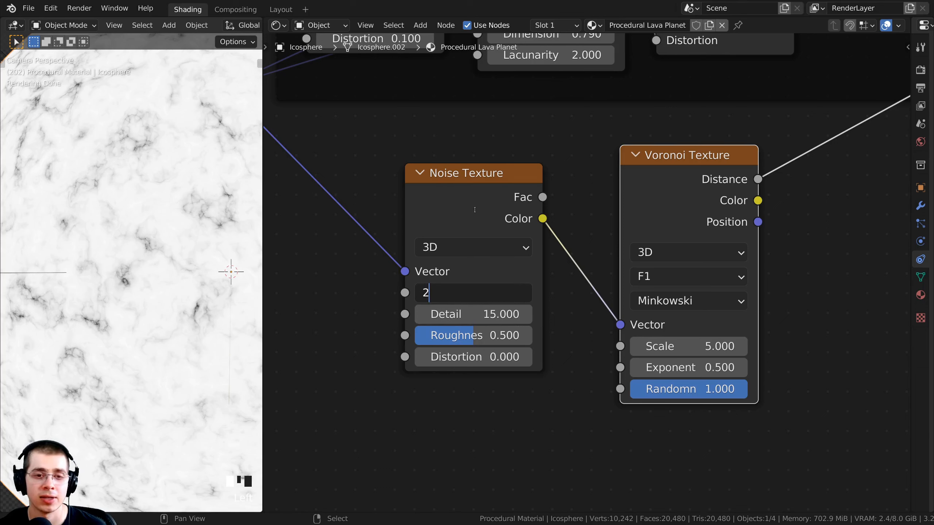
pyautogui.press('Return')
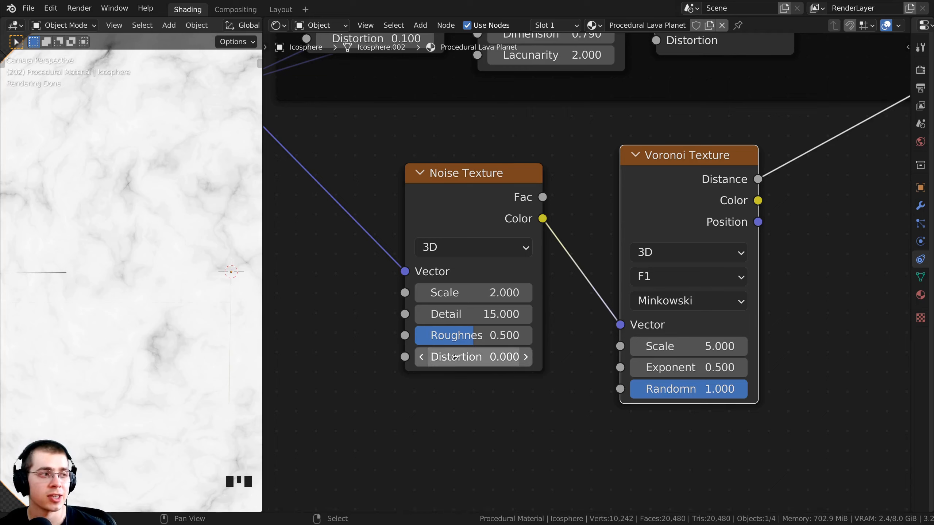
pyautogui.click(455, 355)
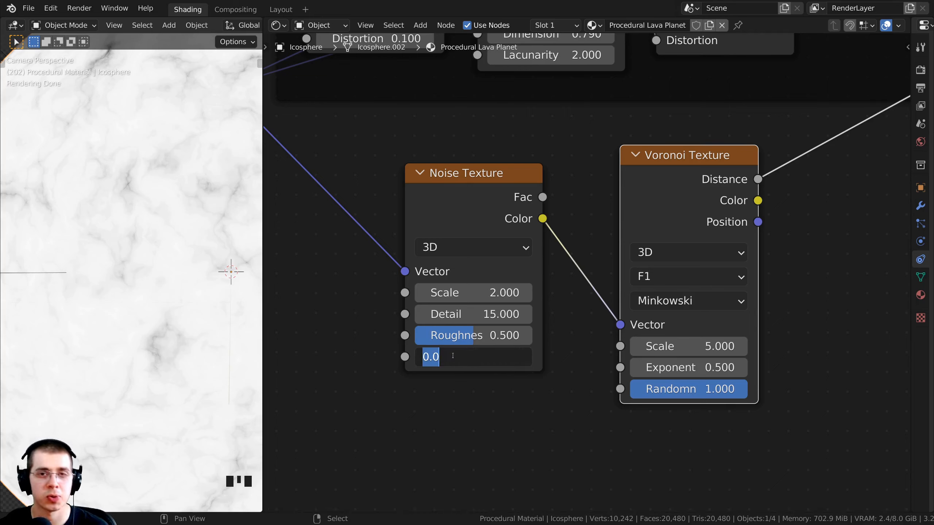
pyautogui.write('.1')
pyautogui.press('Return')
pyautogui.scroll(-4, 179, 266)
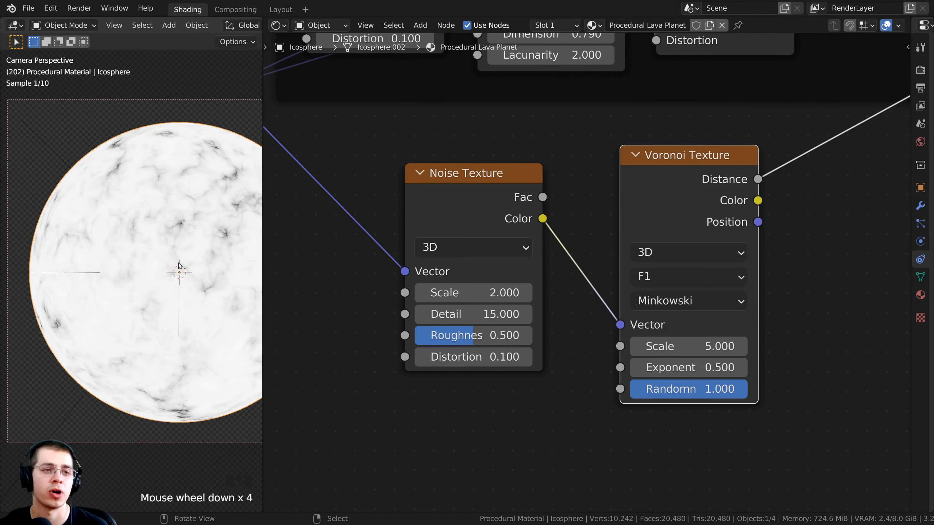
pyautogui.scroll(2, 97, 308)
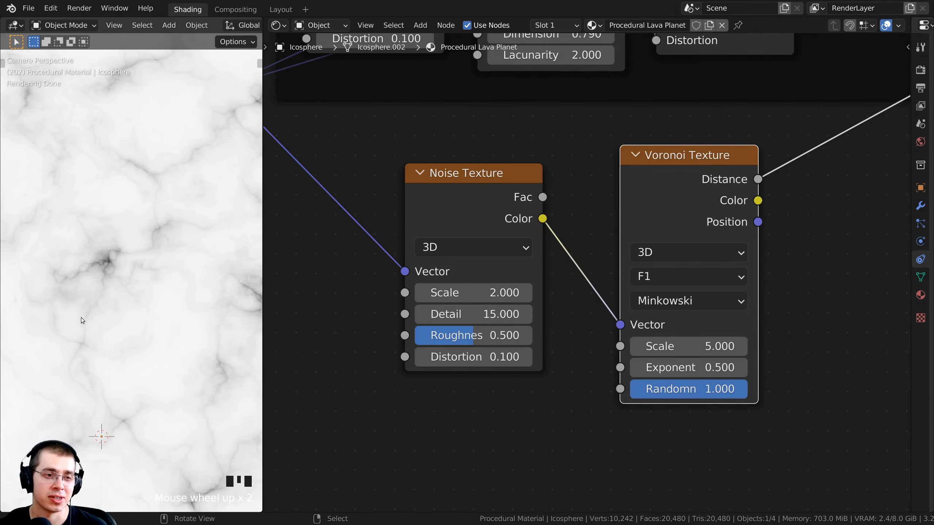
pyautogui.moveTo(499, 209); pyautogui.dragTo(490, 213)
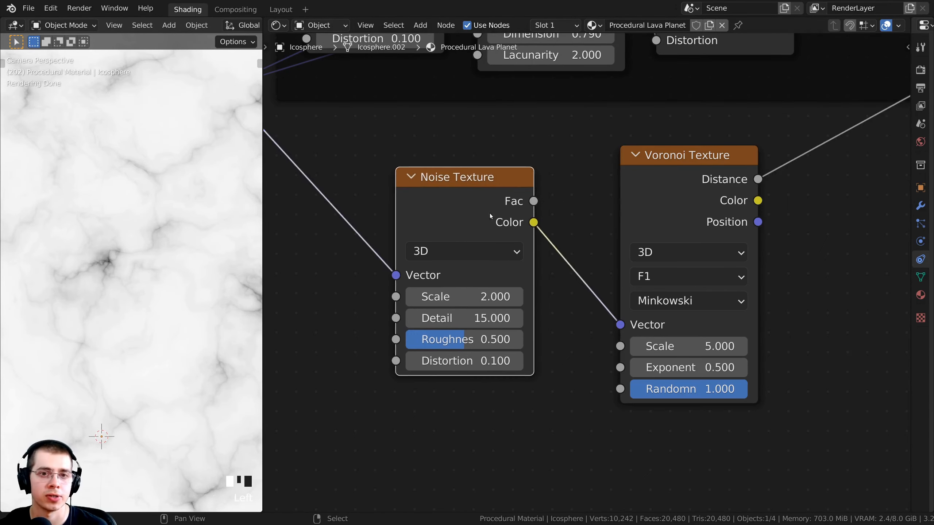
# - Set the Voronoi Texture's scale to 1
pyautogui.moveTo(557, 211); pyautogui.dragTo(423, 209, button='middle')
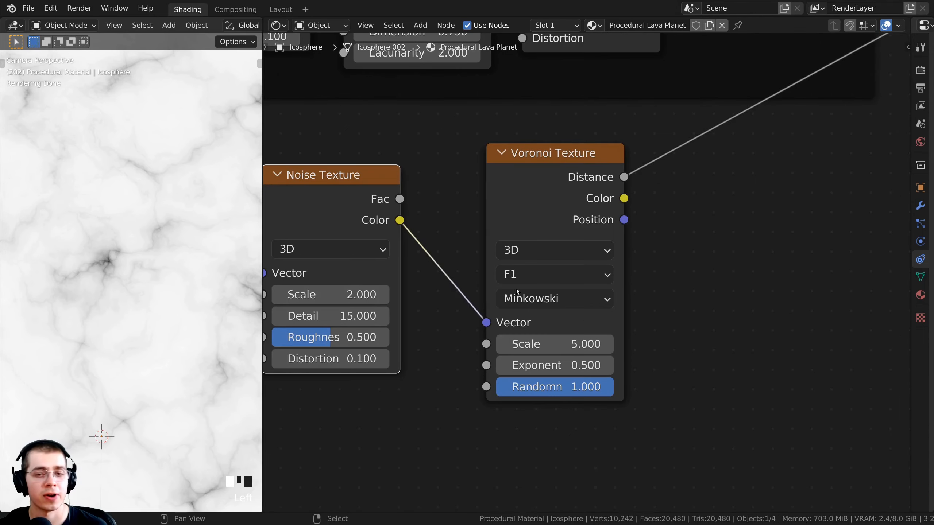
pyautogui.click(547, 349)
pyautogui.write('1')
pyautogui.press('Return')
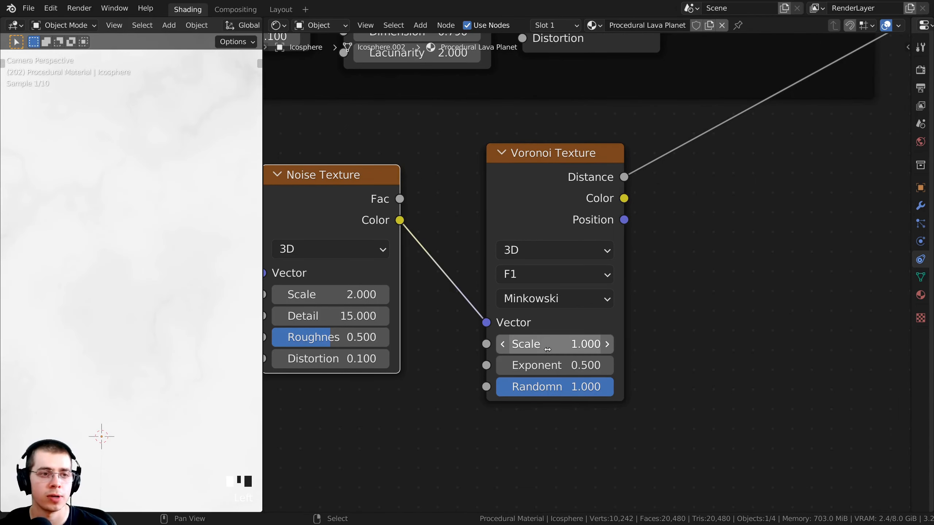
# - Examine the distorted Voronoi pattern on the planet's surface, both up close and as a whole
pyautogui.scroll(-6, 111, 297)
pyautogui.keyDown('shift'); pyautogui.moveTo(111, 298); pyautogui.dragTo(154, 235, button='middle'); pyautogui.keyUp('shift')
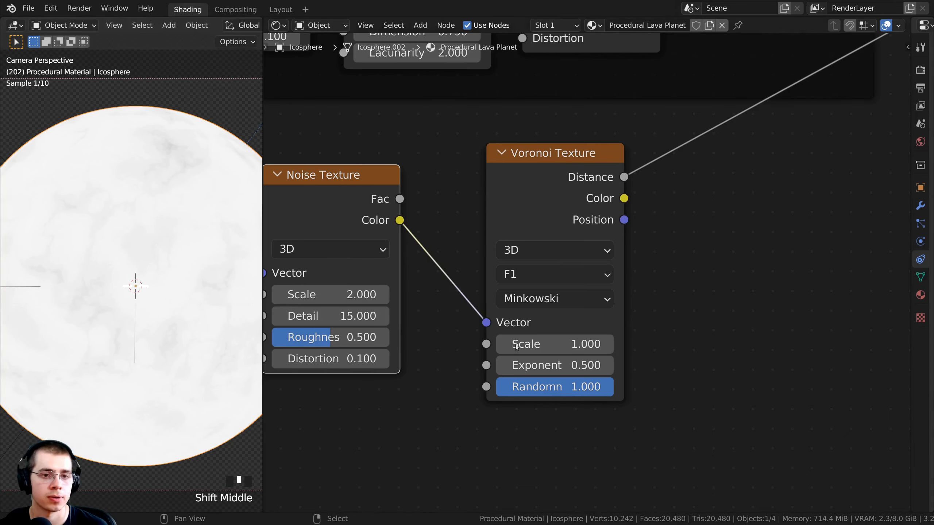
pyautogui.keyDown('shift'); pyautogui.moveTo(589, 362); pyautogui.dragTo(590, 308, button='middle'); pyautogui.keyUp('shift')
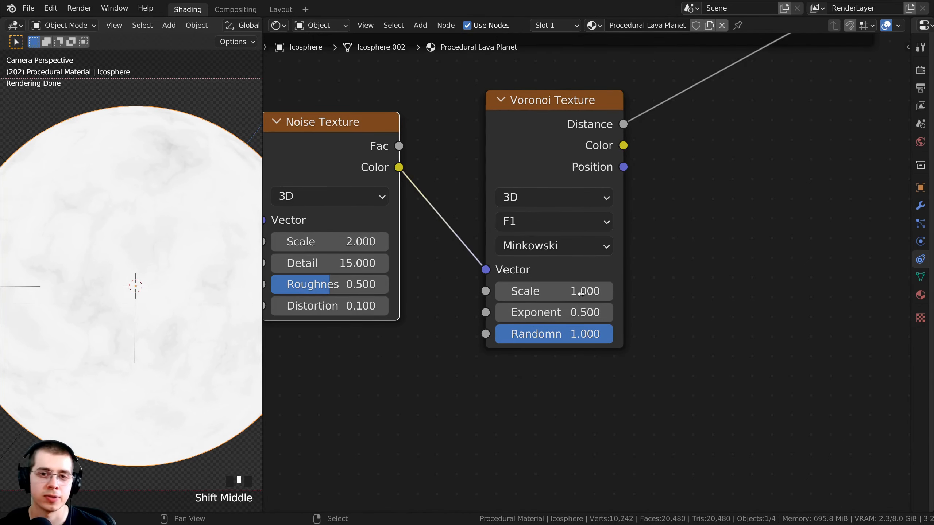
pyautogui.scroll(-3, 532, 173)
pyautogui.click(488, 180)
pyautogui.scroll(1, 488, 180)
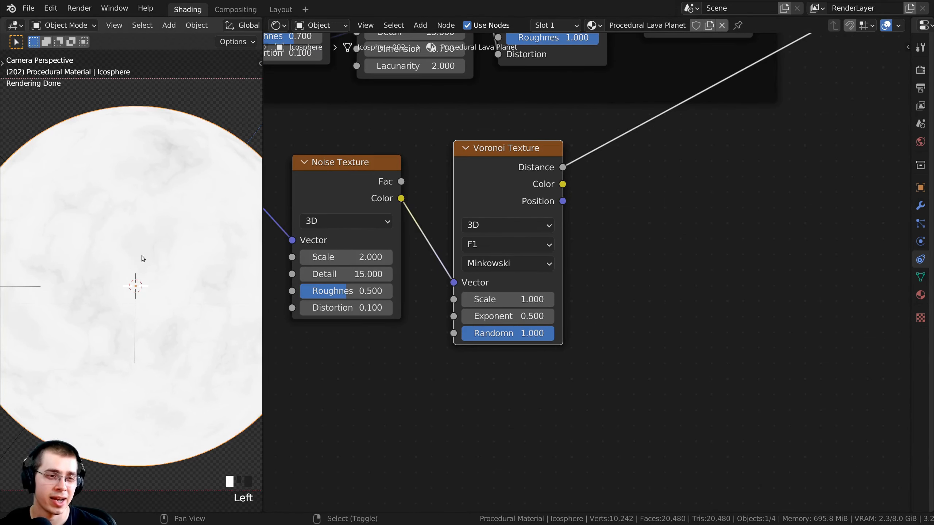
pyautogui.scroll(3, 112, 245)
pyautogui.scroll(-3, 137, 244)
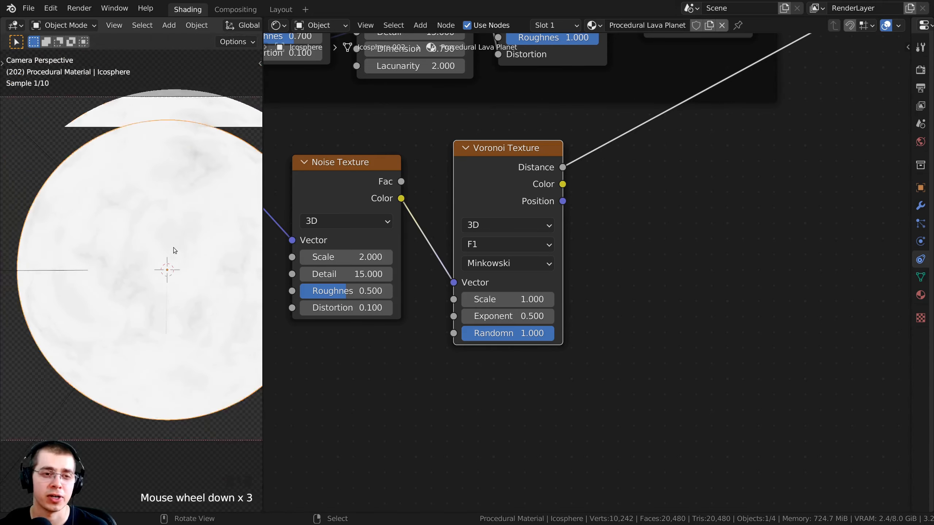
pyautogui.keyDown('shift'); pyautogui.moveTo(174, 248); pyautogui.dragTo(137, 257, button='middle'); pyautogui.keyUp('shift')
pyautogui.keyDown('shift'); pyautogui.scroll(1, 108, 211); pyautogui.keyUp('shift')
pyautogui.scroll(1, 108, 212)
pyautogui.scroll(-2, 516, 234)
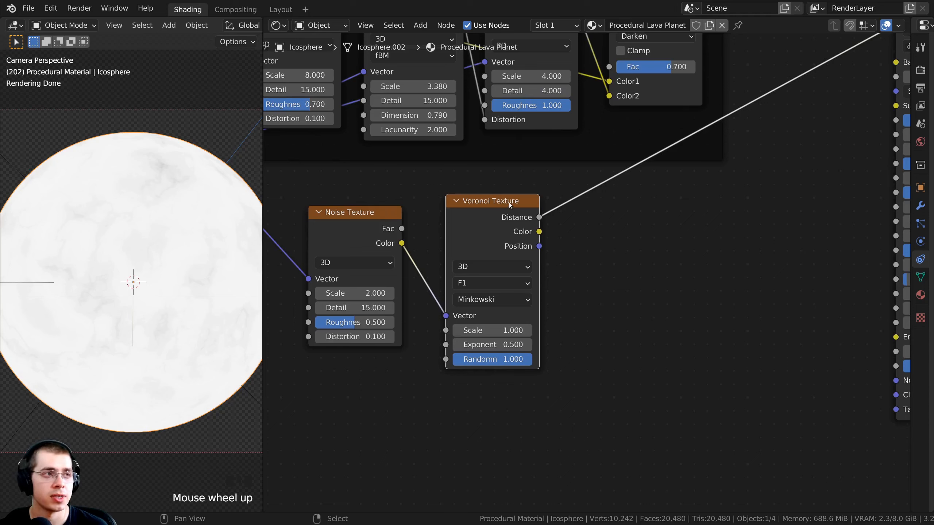
# - Insert a Math node into the link leaving the Voronoi Texture's Distance output
pyautogui.hotkey('shift', 'a')
pyautogui.click(509, 203)
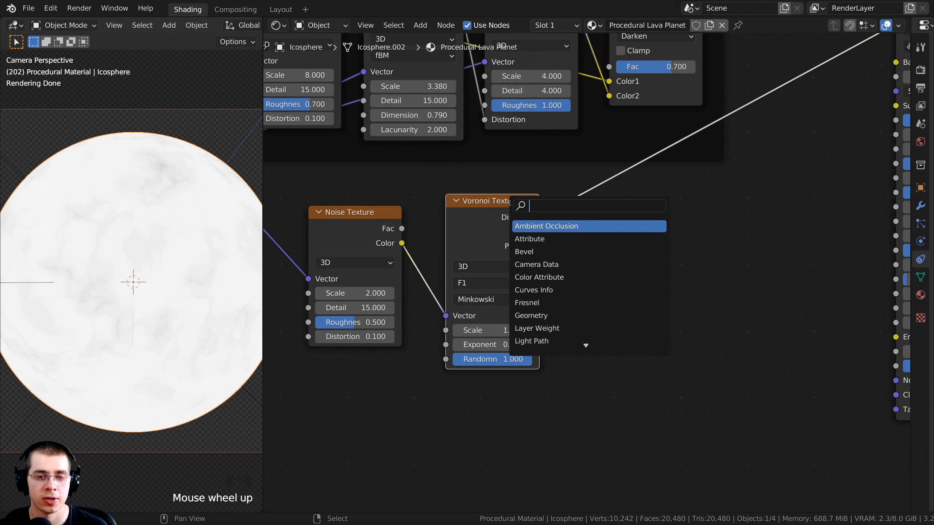
pyautogui.write('math')
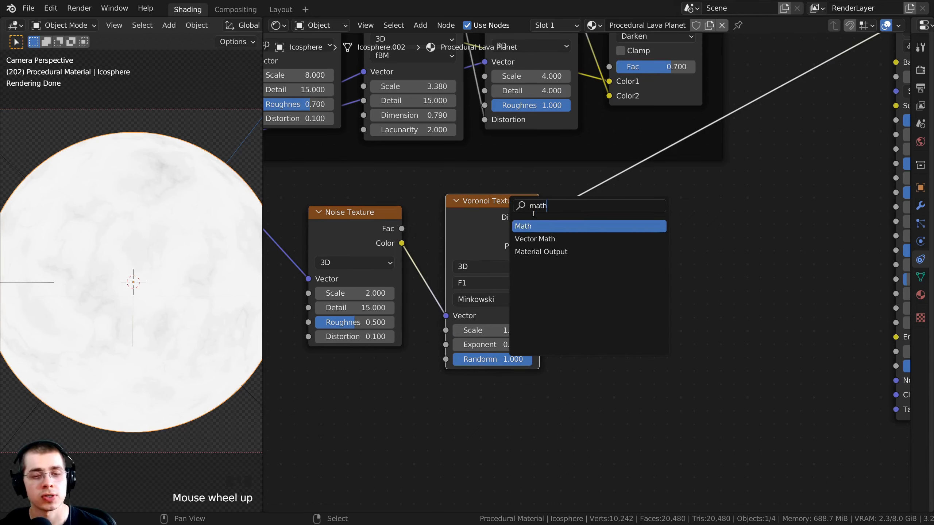
pyautogui.click(541, 226)
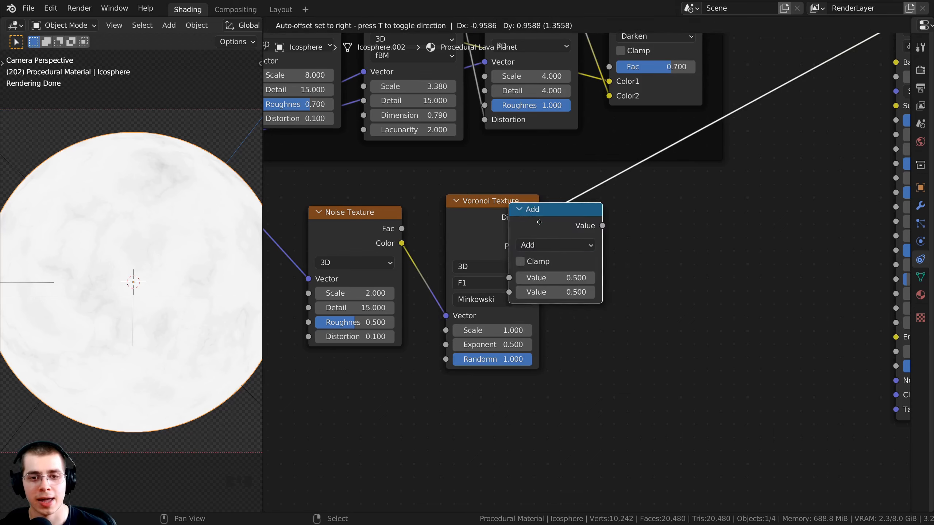
pyautogui.click(587, 213)
pyautogui.moveTo(587, 213); pyautogui.dragTo(558, 228, button='middle')
pyautogui.scroll(1, 557, 239)
# - Change the Math node's operation to Divide and set its second value to 9.8
pyautogui.click(561, 254)
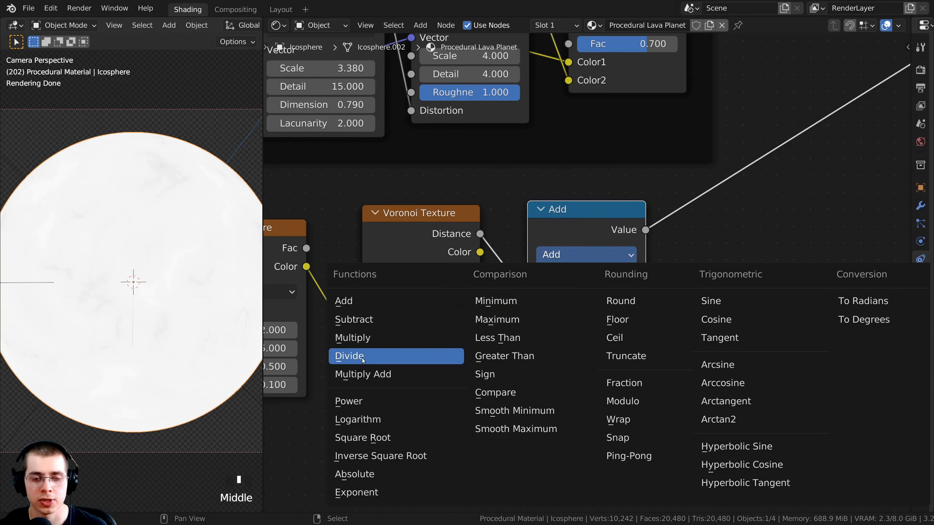
pyautogui.click(352, 359)
pyautogui.scroll(1, 401, 224)
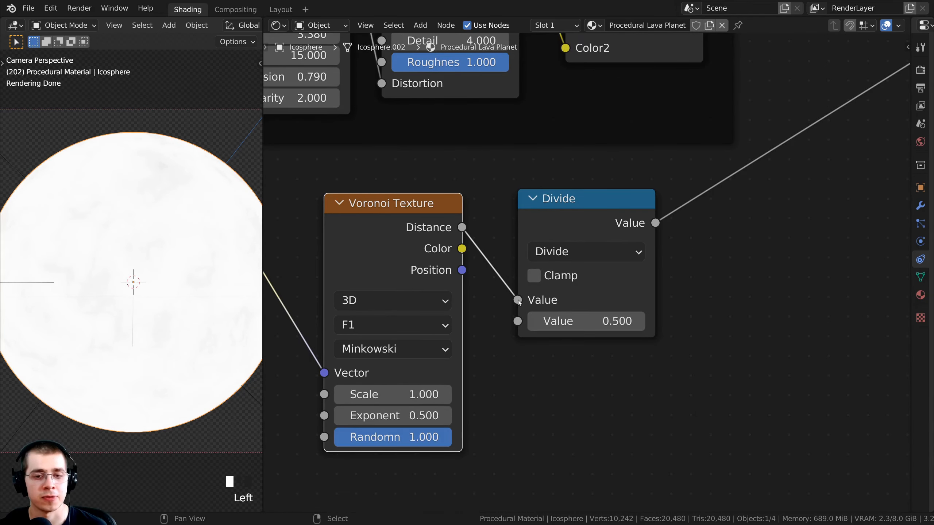
pyautogui.moveTo(589, 321); pyautogui.dragTo(675, 321)
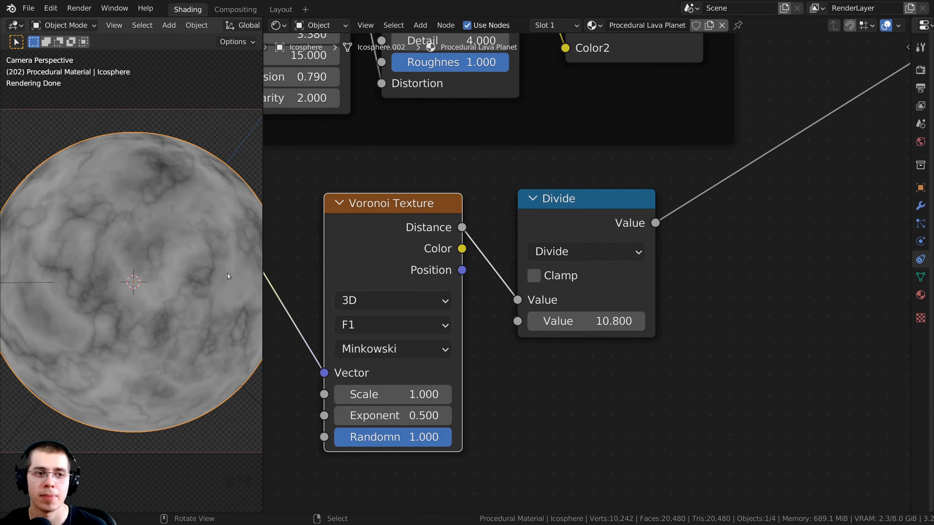
pyautogui.scroll(-1, 545, 263)
pyautogui.moveTo(545, 263); pyautogui.dragTo(533, 260, button='middle')
pyautogui.click(601, 319)
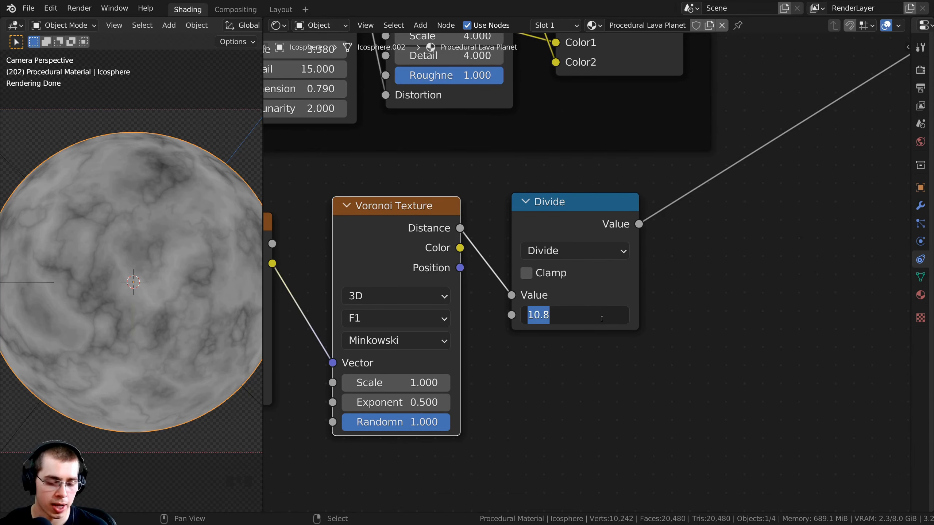
pyautogui.write('9.8')
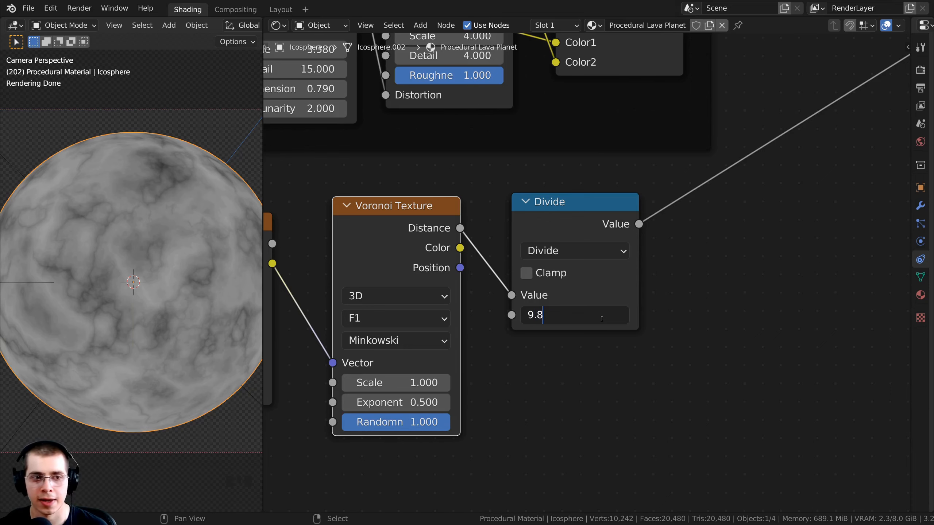
pyautogui.press('Return')
# - Inspect the effect of the divided Voronoi distance on the planet, up close and across the whole sphere
pyautogui.scroll(-1, 570, 298)
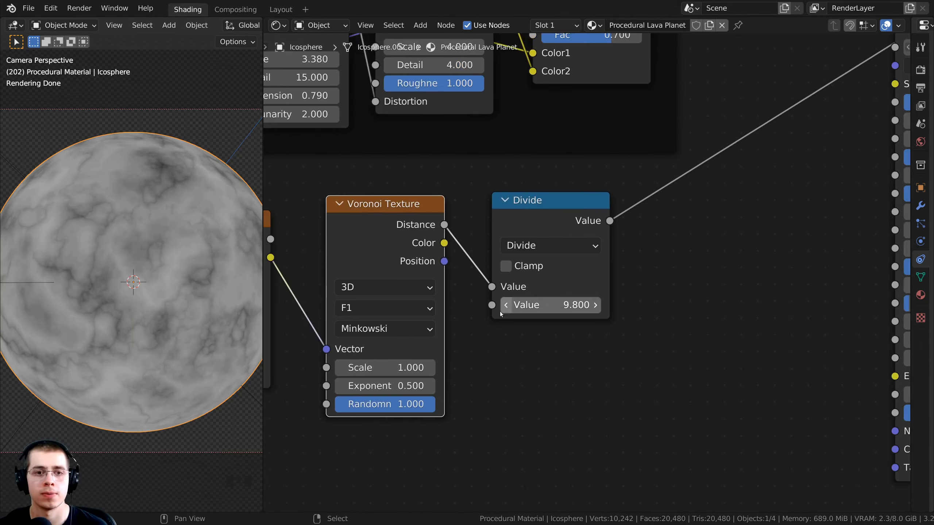
pyautogui.scroll(3, 188, 309)
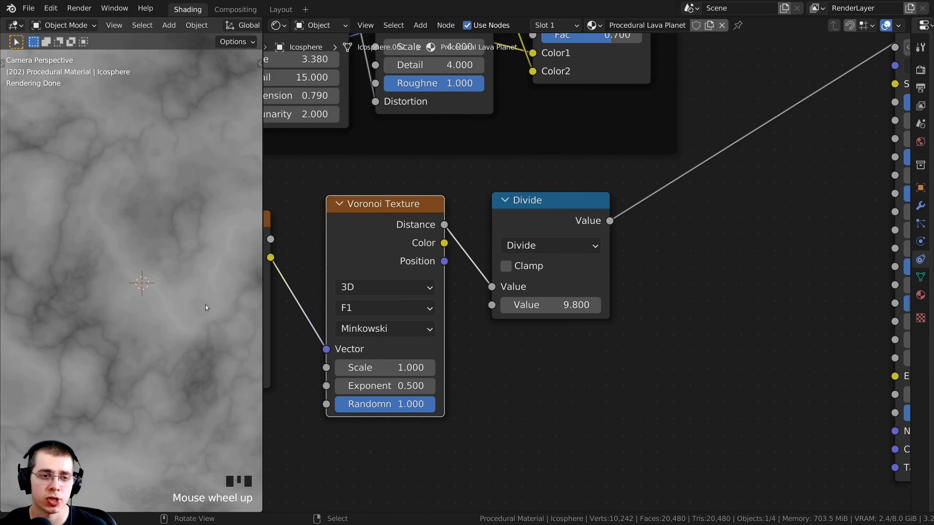
pyautogui.scroll(-3, 206, 308)
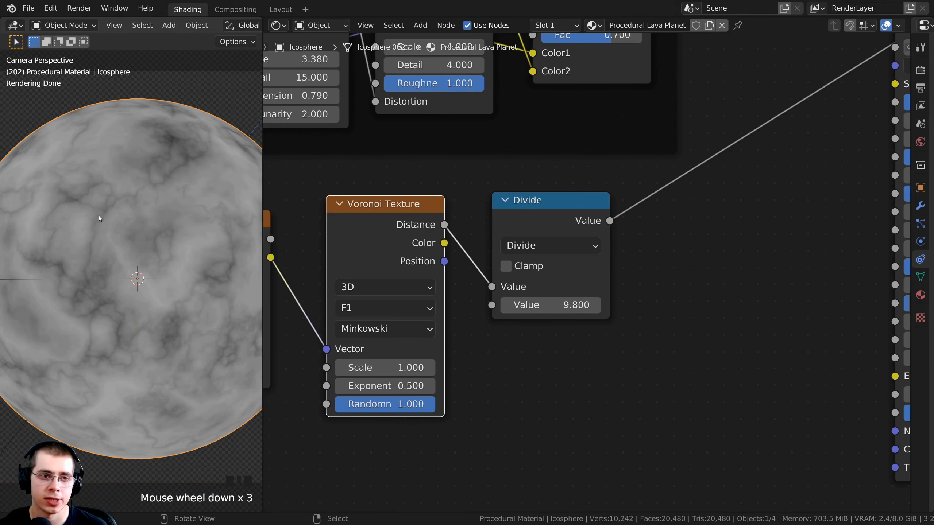
pyautogui.scroll(2, 76, 309)
pyautogui.keyDown('shift'); pyautogui.moveTo(76, 309); pyautogui.dragTo(105, 283, button='middle'); pyautogui.keyUp('shift')
pyautogui.scroll(3, 93, 245)
pyautogui.scroll(-4, 167, 284)
pyautogui.scroll(-2, 564, 220)
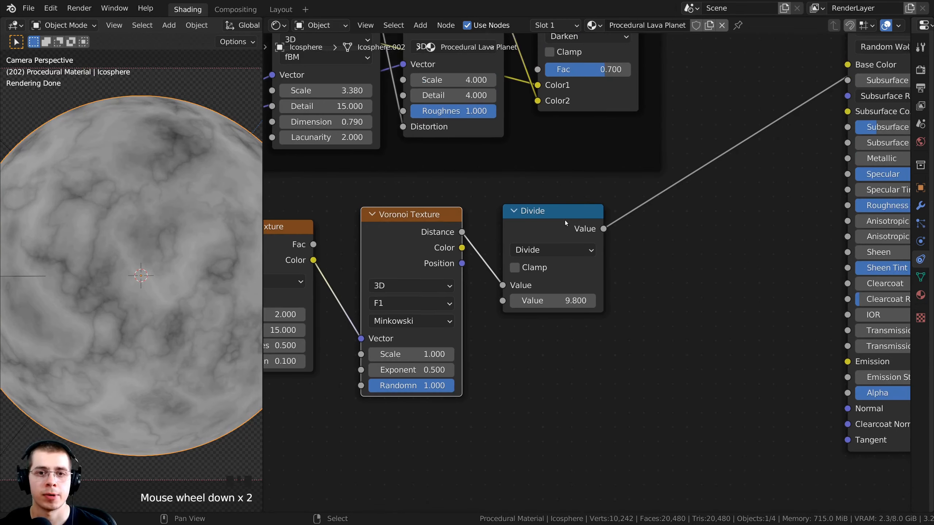
# - Insert a ColorRamp node into the link leaving the Divide node's Value output
pyautogui.hotkey('shift', 'a')
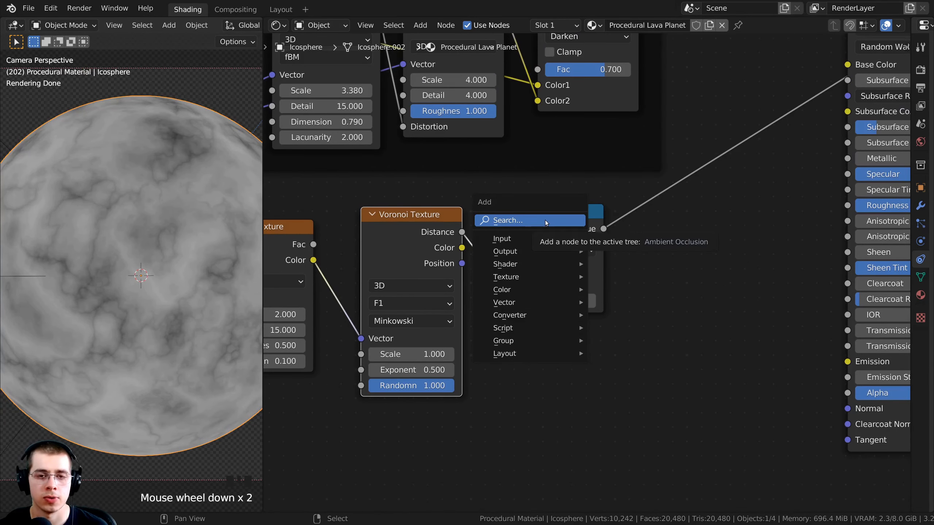
pyautogui.click(546, 220)
pyautogui.write('col')
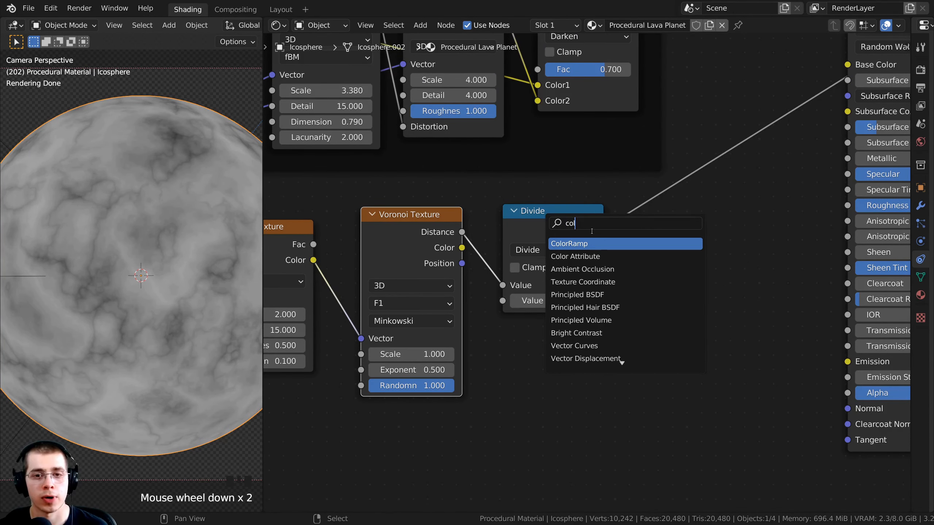
pyautogui.click(591, 244)
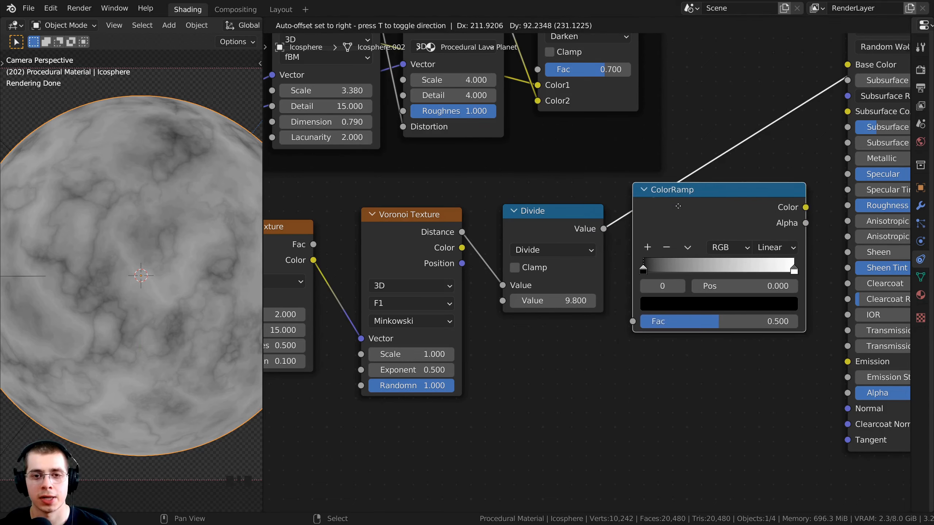
pyautogui.click(698, 207)
pyautogui.moveTo(698, 207); pyautogui.dragTo(646, 203)
# - Move the Voronoi Texture, Divide and ColorRamp nodes closer together in a compact row after the lower Noise Texture
pyautogui.scroll(-3, 809, 353)
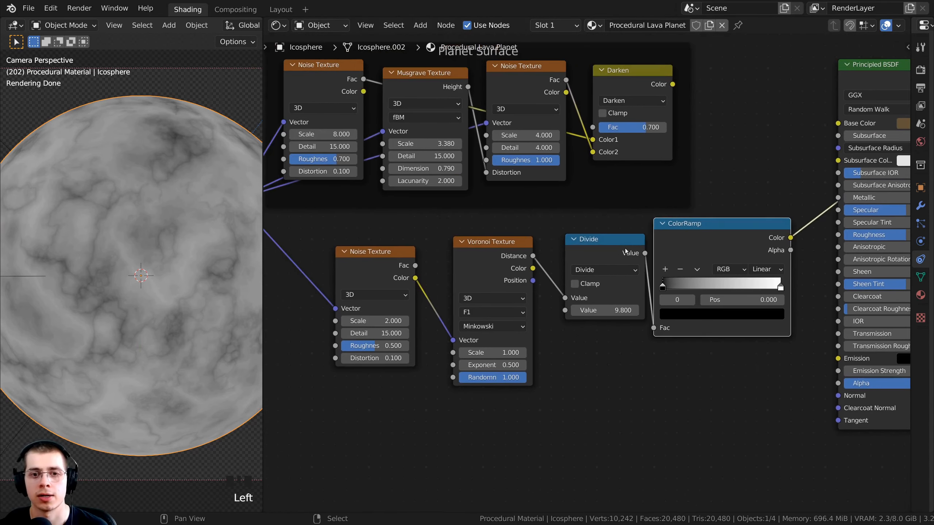
pyautogui.moveTo(511, 264); pyautogui.dragTo(470, 260)
pyautogui.moveTo(539, 255); pyautogui.dragTo(523, 257)
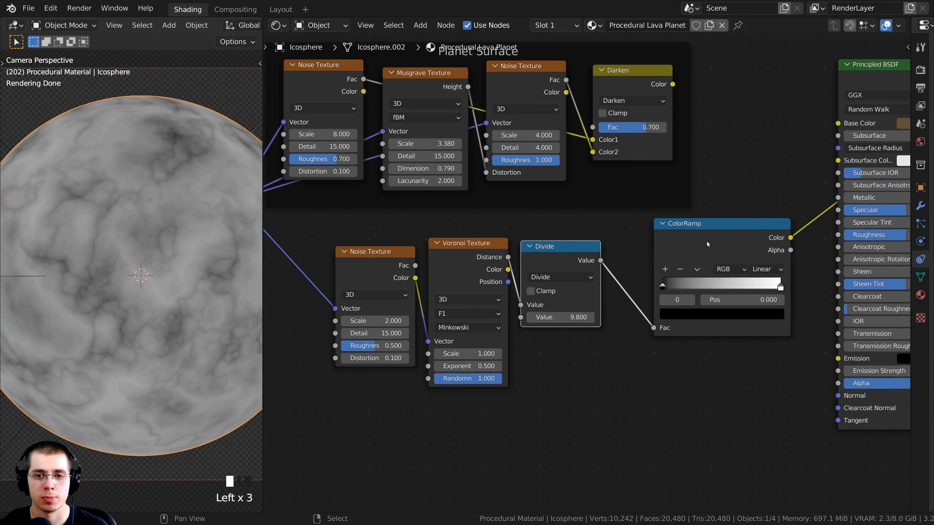
pyautogui.moveTo(703, 241); pyautogui.dragTo(659, 259)
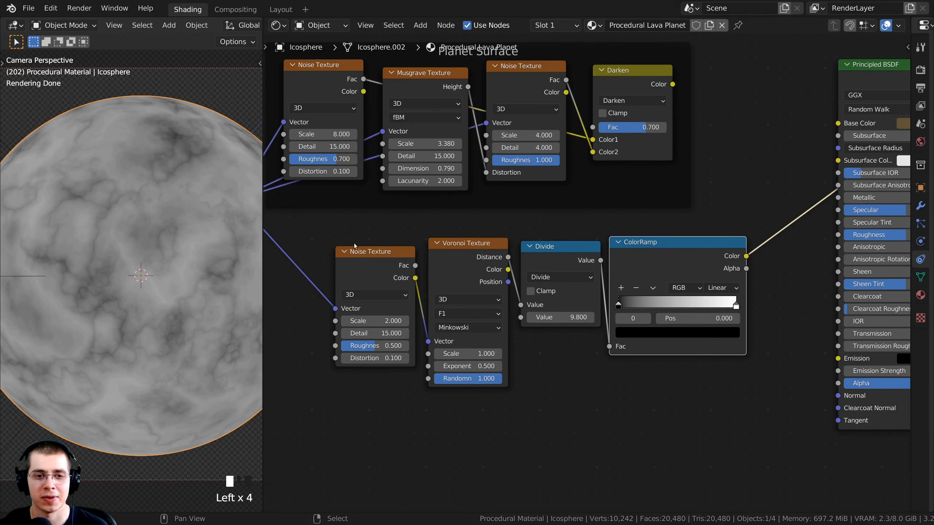
pyautogui.scroll(-1, 355, 246)
pyautogui.moveTo(355, 238); pyautogui.dragTo(709, 393)
pyautogui.moveTo(621, 258); pyautogui.dragTo(573, 263)
# - Move the ColorRamp's black stop to position 0.125 and its white stop to 0.239
pyautogui.scroll(4, 552, 273)
pyautogui.moveTo(496, 310); pyautogui.dragTo(495, 310)
pyautogui.moveTo(660, 306); pyautogui.dragTo(681, 306)
pyautogui.moveTo(492, 317); pyautogui.dragTo(519, 297, button='middle')
pyautogui.scroll(2, 519, 297)
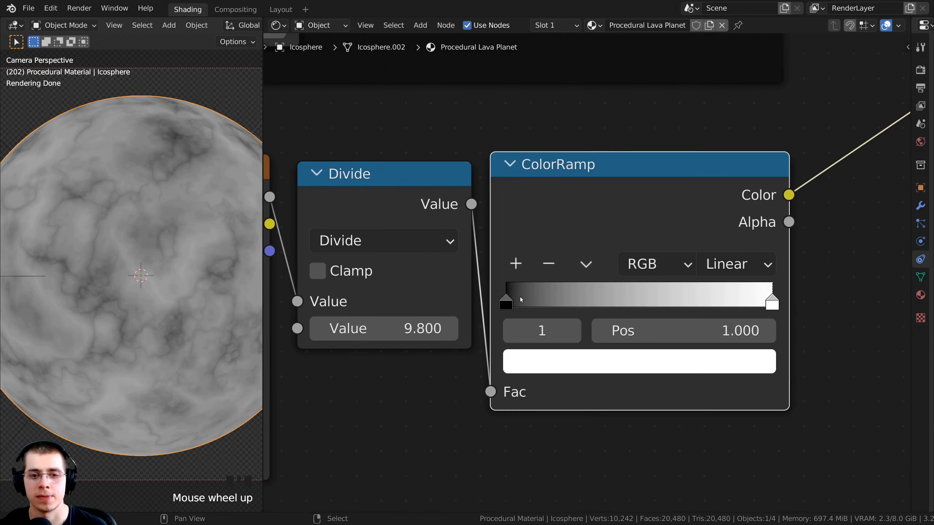
pyautogui.moveTo(508, 299); pyautogui.dragTo(541, 301)
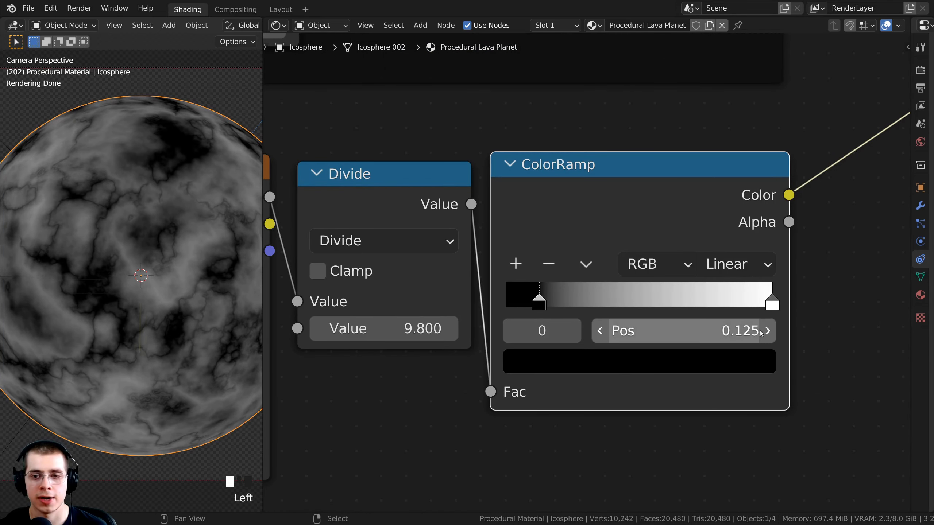
pyautogui.moveTo(774, 301); pyautogui.dragTo(569, 302)
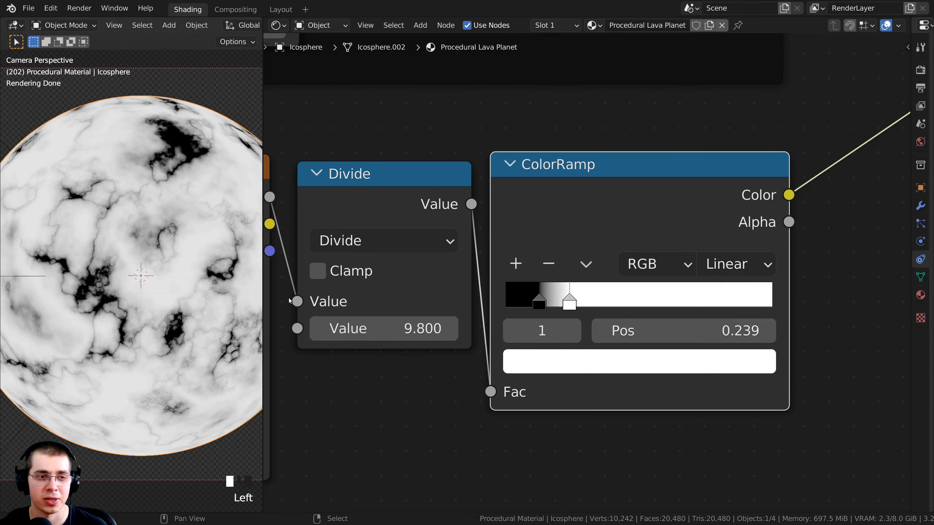
# - Check the contrast on the planet up close and tighten the ColorRamp's white stop to position 0.226
pyautogui.keyDown('shift'); pyautogui.scroll(1, 123, 207); pyautogui.keyUp('shift')
pyautogui.scroll(4, 120, 244)
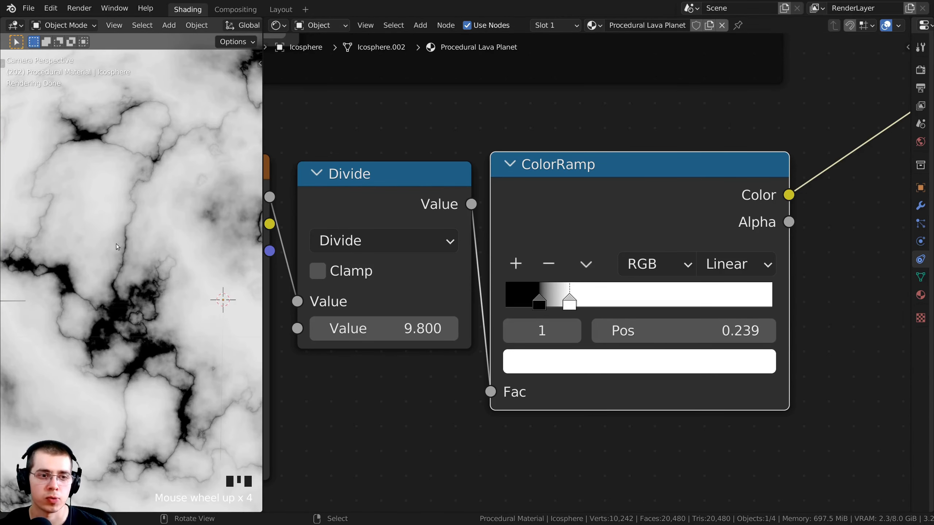
pyautogui.scroll(1, 108, 211)
pyautogui.scroll(-2, 149, 327)
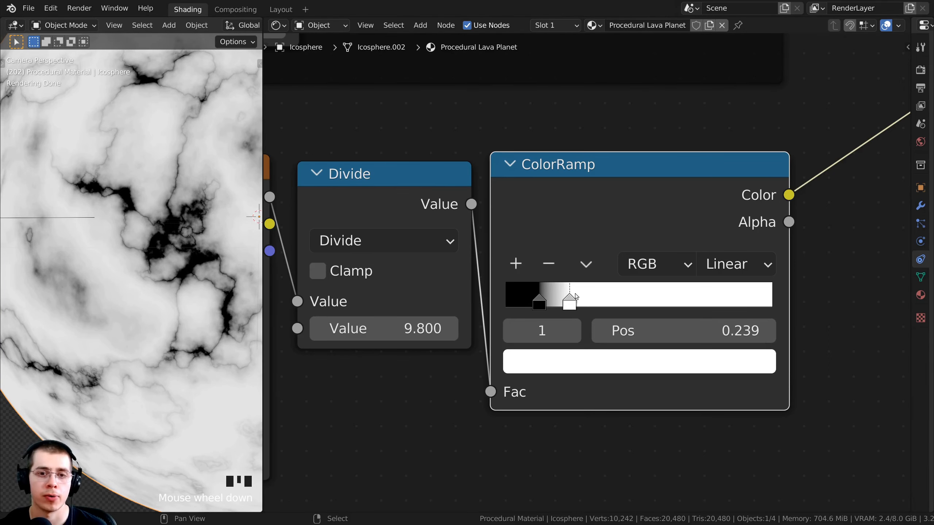
pyautogui.moveTo(575, 294); pyautogui.dragTo(582, 286, button='middle')
pyautogui.moveTo(575, 289); pyautogui.dragTo(571, 289)
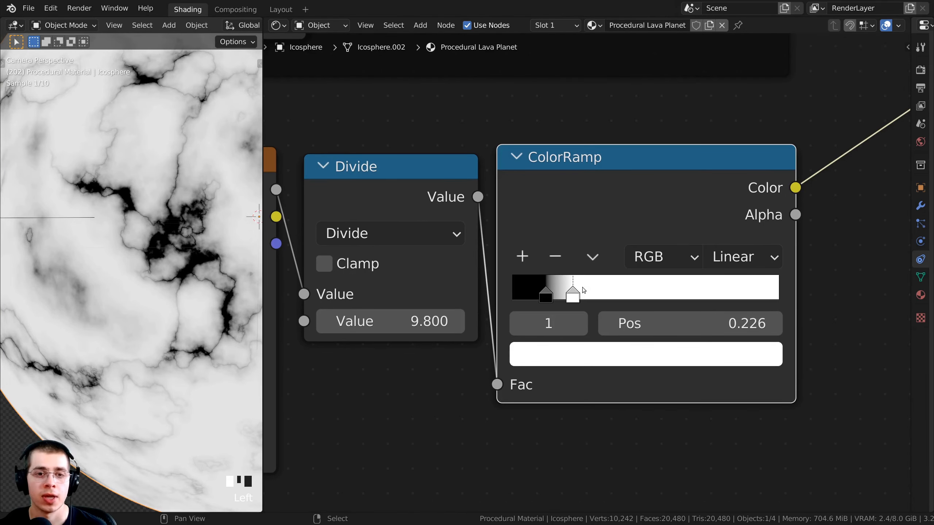
# - Add a third ColorRamp stop and arrange a black stop between white stops at 0.070 and 0.169, then inspect the planet
pyautogui.keyDown('ctrl'); pyautogui.click(607, 290); pyautogui.keyUp('ctrl')
pyautogui.moveTo(609, 297); pyautogui.dragTo(581, 299)
pyautogui.scroll(5, 534, 298)
pyautogui.click(565, 300)
pyautogui.click(565, 299)
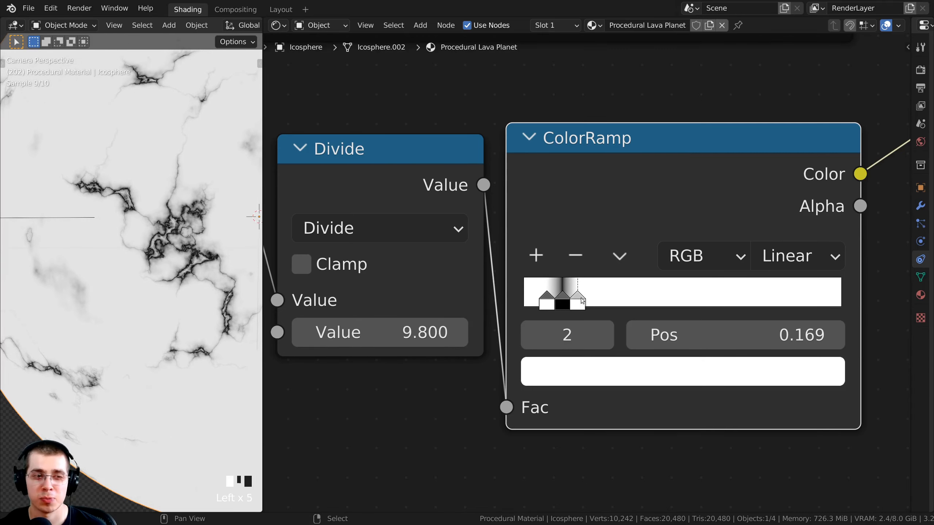
pyautogui.scroll(-5, 143, 279)
pyautogui.keyDown('shift'); pyautogui.moveTo(147, 305); pyautogui.dragTo(144, 276, button='middle'); pyautogui.keyUp('shift')
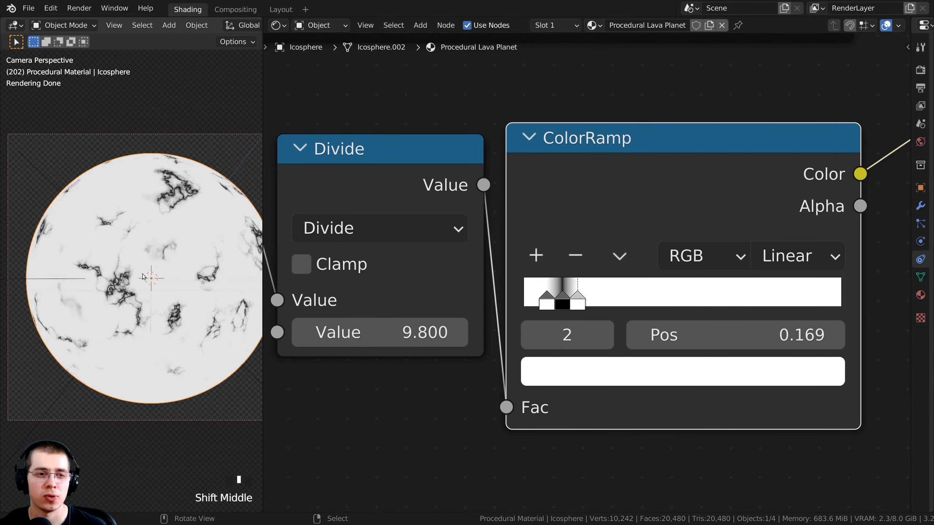
pyautogui.scroll(6, 144, 278)
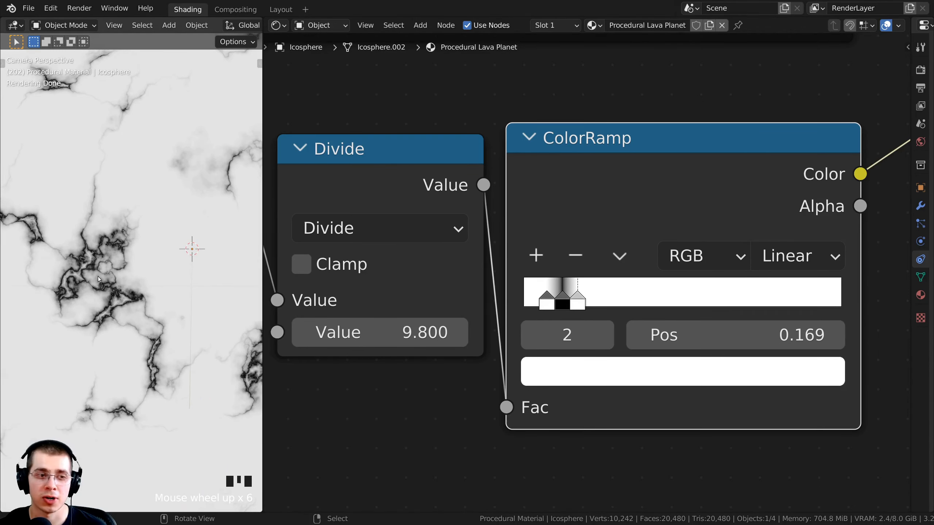
pyautogui.click(561, 299)
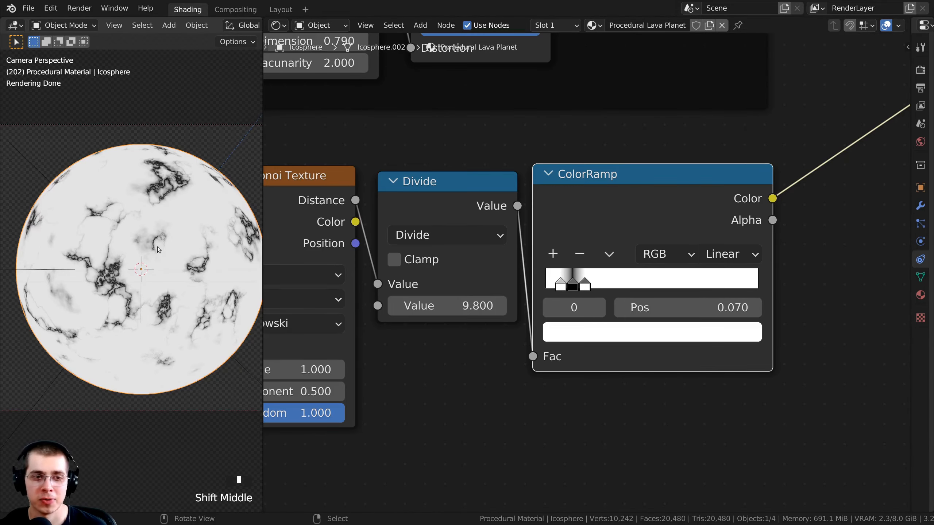
# - Join the lower Noise Texture, Voronoi Texture, Divide and ColorRamp nodes in a frame labelled "Planet Mountains"
pyautogui.scroll(-4, 563, 247)
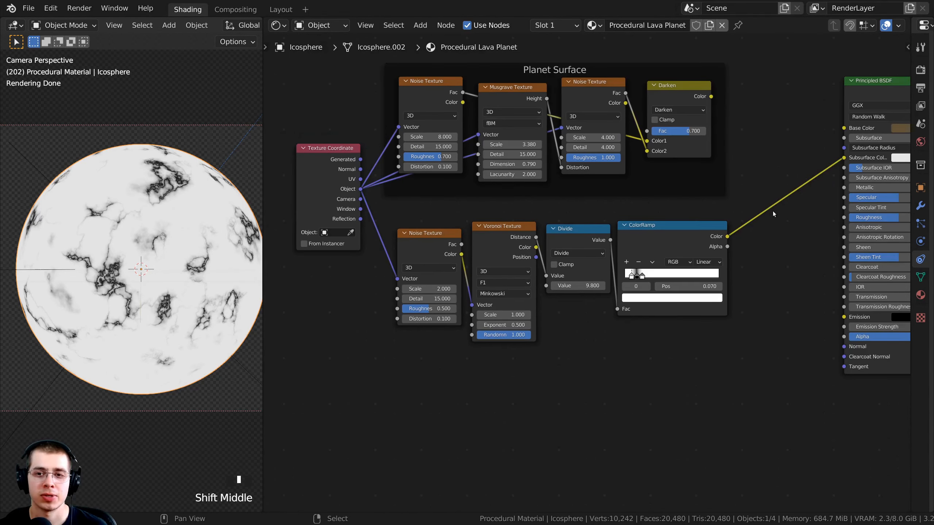
pyautogui.moveTo(773, 211); pyautogui.dragTo(380, 362)
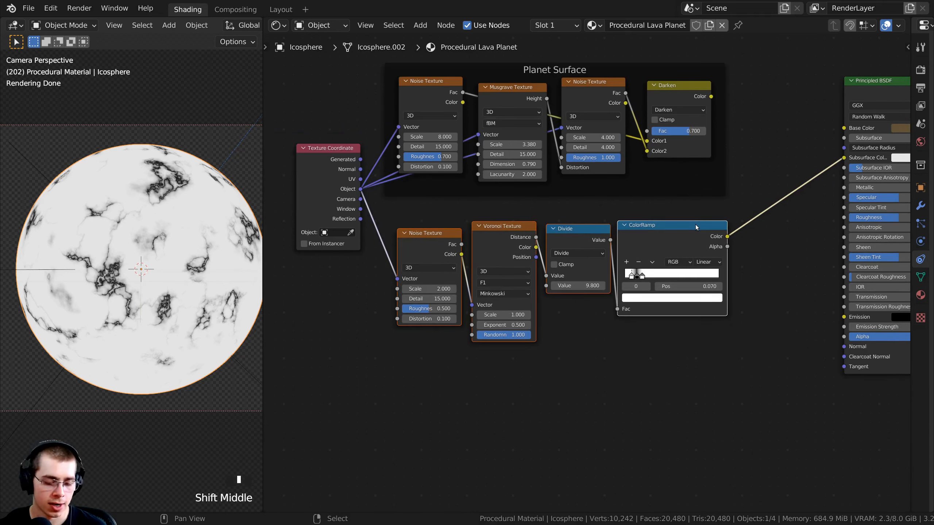
pyautogui.hotkey('ctrl', 'j')
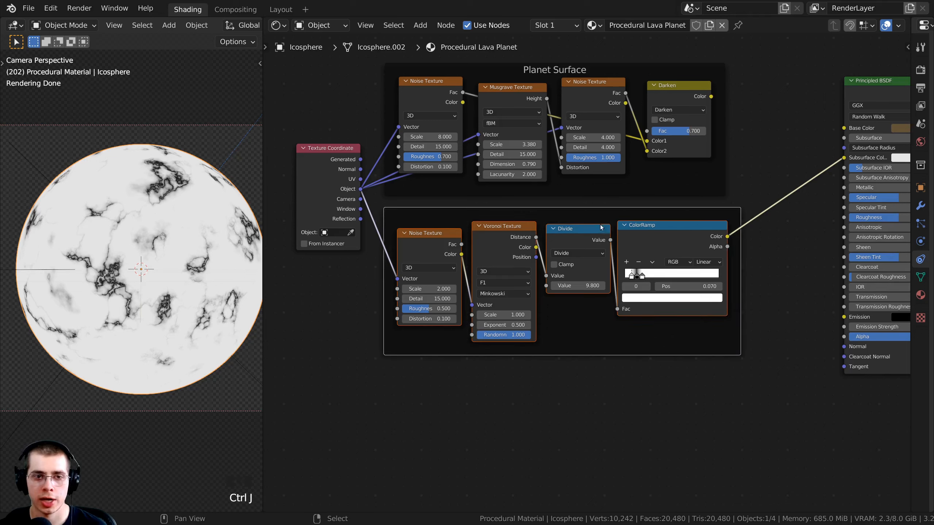
pyautogui.moveTo(550, 211); pyautogui.dragTo(545, 211)
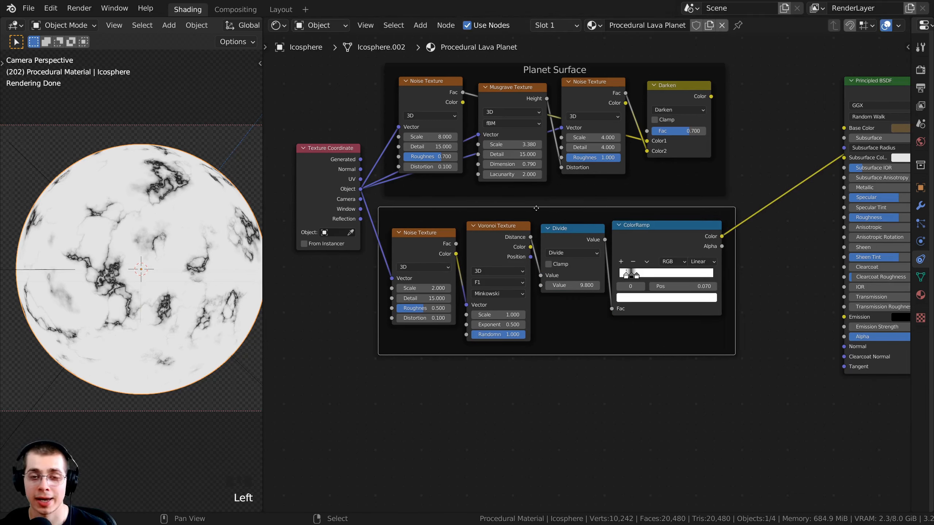
pyautogui.press('F2')
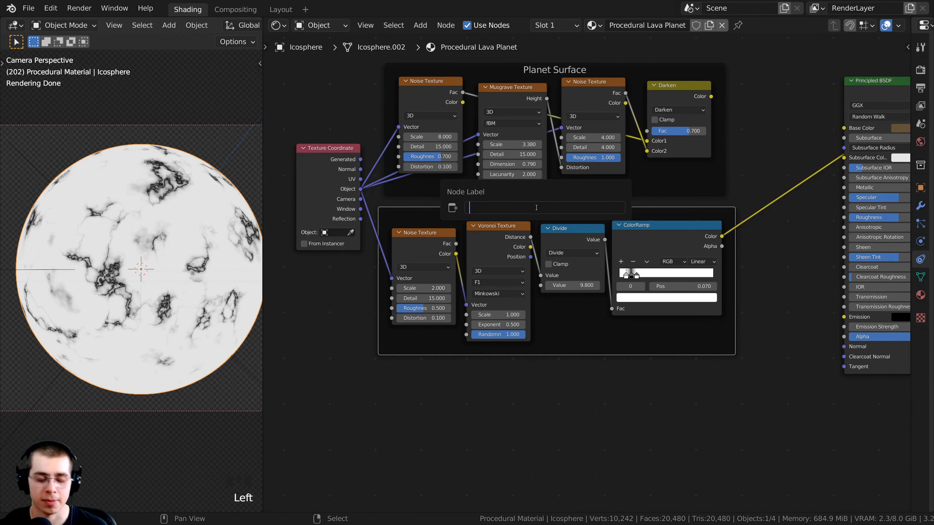
pyautogui.write('Planet Mountains')
pyautogui.press('Return')
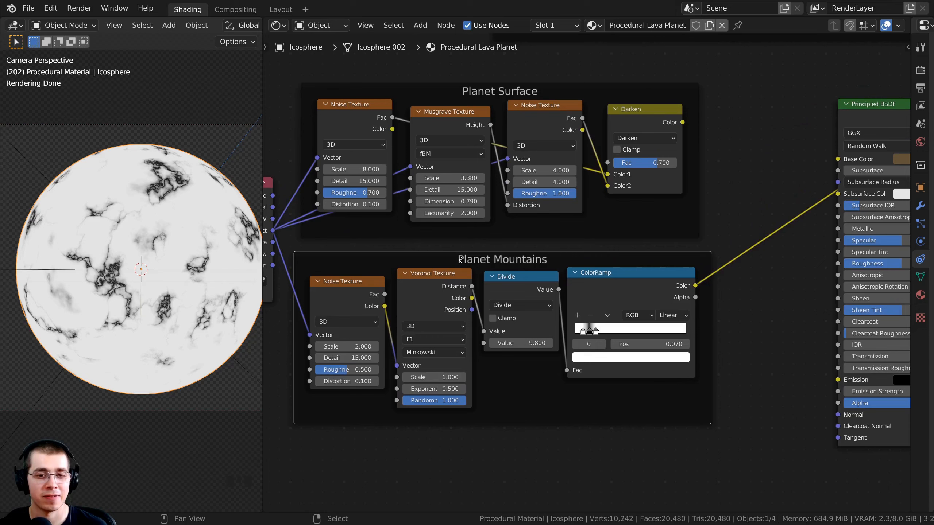
# - Combine the Planet Surface frame's Darken output with the Planet Mountains frame's ColorRamp output through a Mix node
pyautogui.doubleClick(460, 259)
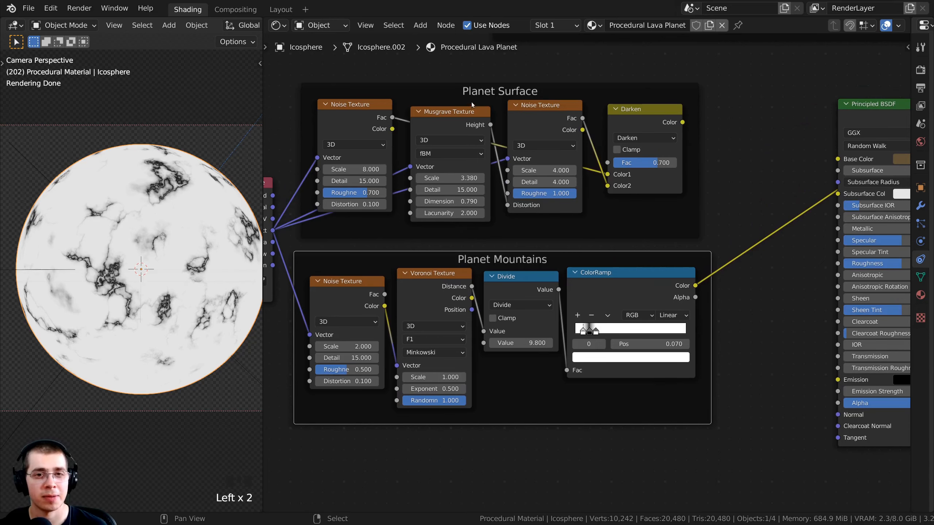
pyautogui.click(479, 91)
pyautogui.scroll(-1, 478, 92)
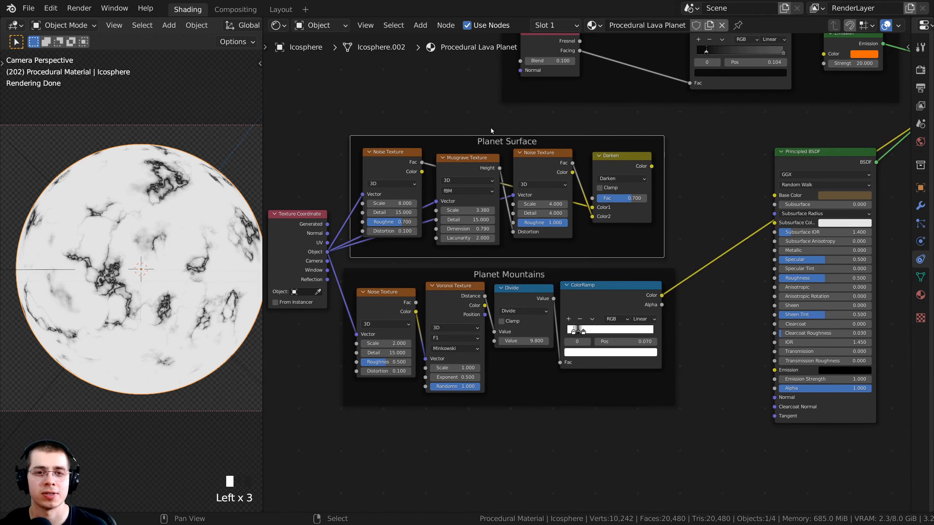
pyautogui.moveTo(491, 127); pyautogui.dragTo(460, 140, button='middle')
pyautogui.moveTo(523, 238); pyautogui.dragTo(515, 243, button='middle')
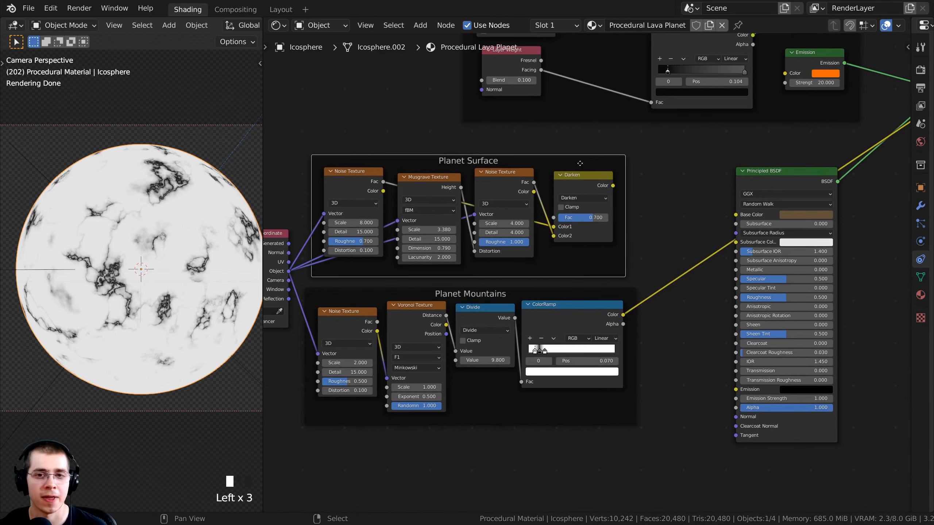
pyautogui.scroll(1, 578, 155)
pyautogui.click(577, 155)
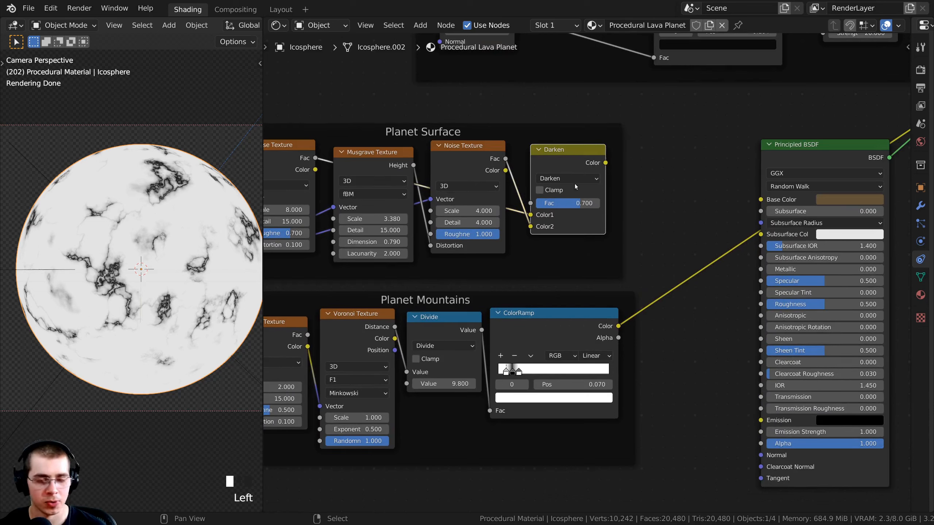
pyautogui.keyDown('shift'); pyautogui.click(554, 321); pyautogui.keyUp('shift')
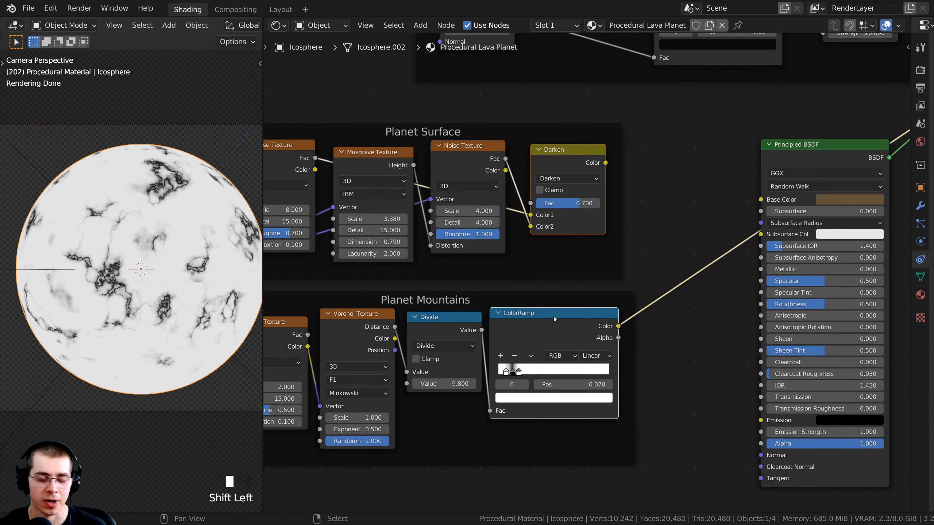
pyautogui.hotkey('ctrl', '0')
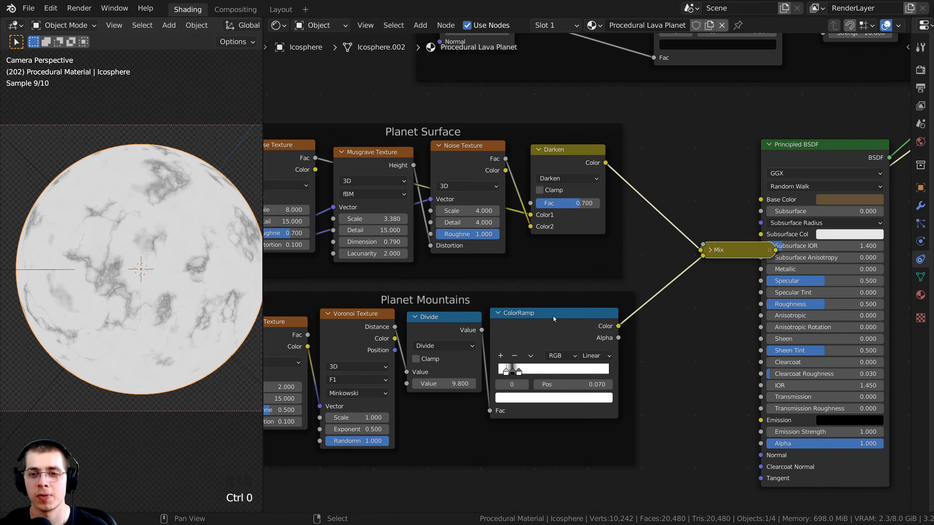
# - Expand the collapsed Mix node and place it in the gap before the Principled BSDF
pyautogui.moveTo(772, 259); pyautogui.dragTo(584, 259, button='middle')
pyautogui.scroll(1, 585, 259)
pyautogui.click(512, 249)
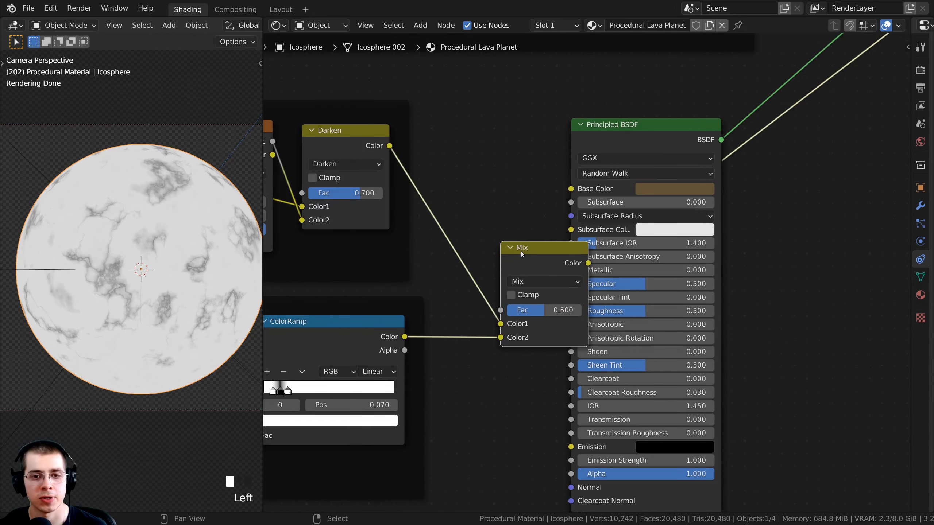
pyautogui.moveTo(522, 253); pyautogui.dragTo(471, 205)
# - Examine how the Darken and ColorRamp outputs feed the Mix node's two color inputs
pyautogui.moveTo(378, 173); pyautogui.dragTo(458, 188, button='middle')
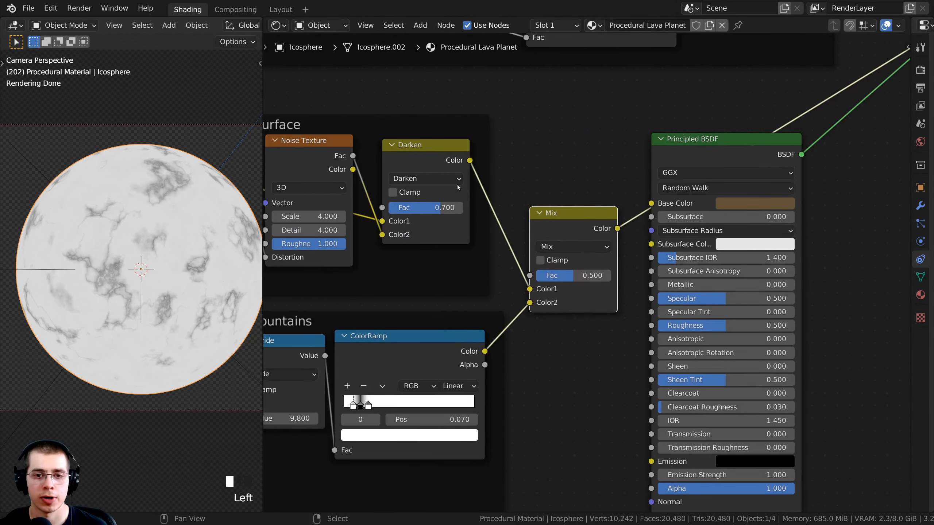
pyautogui.moveTo(515, 289); pyautogui.dragTo(550, 280, button='middle')
pyautogui.scroll(2, 527, 278)
pyautogui.scroll(-1, 550, 279)
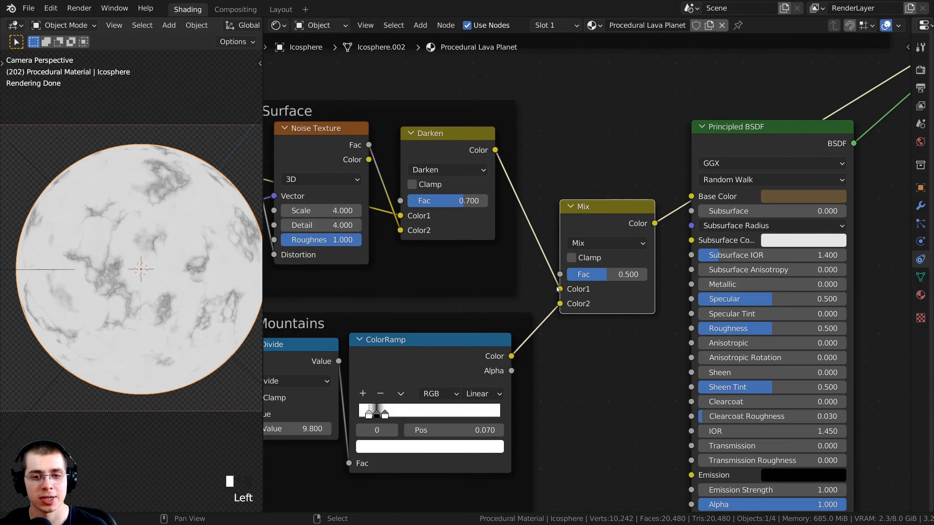
pyautogui.click(443, 369)
pyautogui.scroll(1, 526, 323)
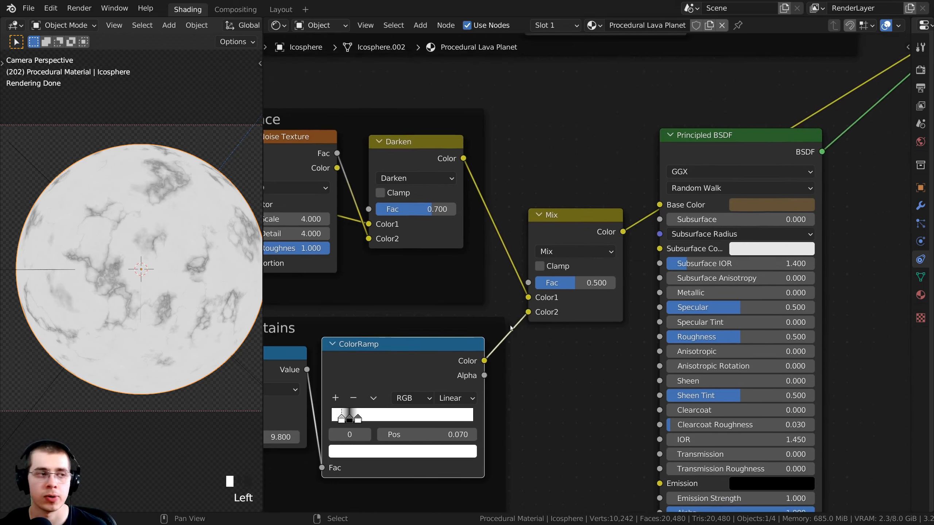
pyautogui.scroll(-1, 570, 264)
pyautogui.moveTo(570, 263); pyautogui.dragTo(612, 269, button='middle')
pyautogui.scroll(1, 612, 268)
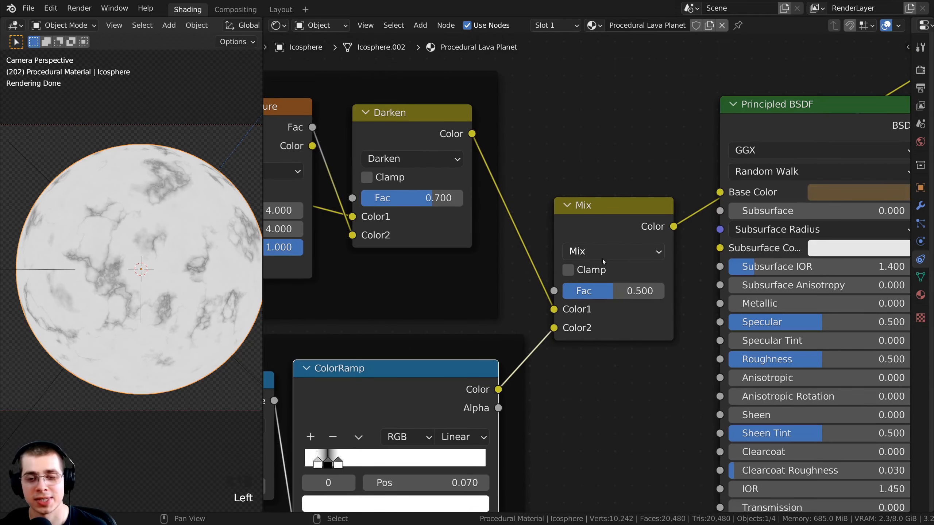
# - Change the Mix node's blend mode to Darken and raise its factor to 1.000
pyautogui.moveTo(611, 293)
pyautogui.mouseDown()
pyautogui.moveTo(573, 293)
pyautogui.moveTo(613, 293)
pyautogui.mouseUp()
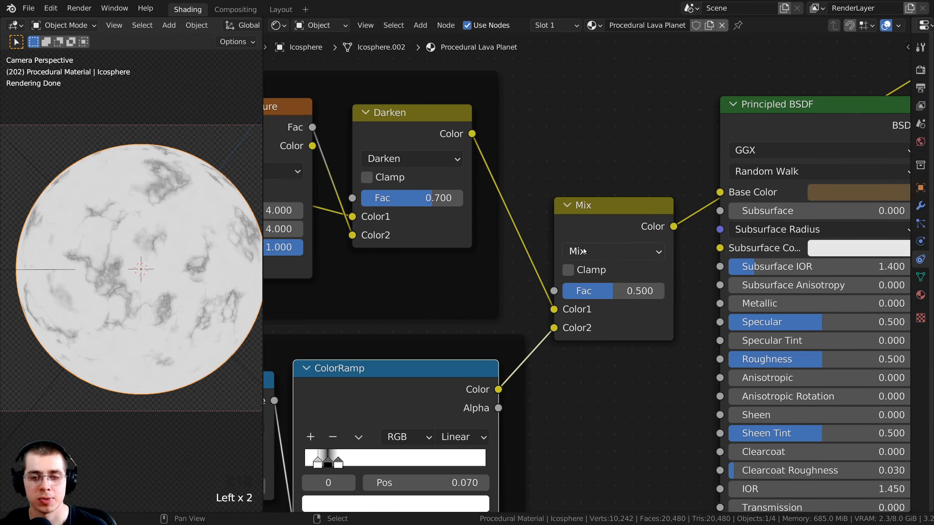
pyautogui.click(584, 251)
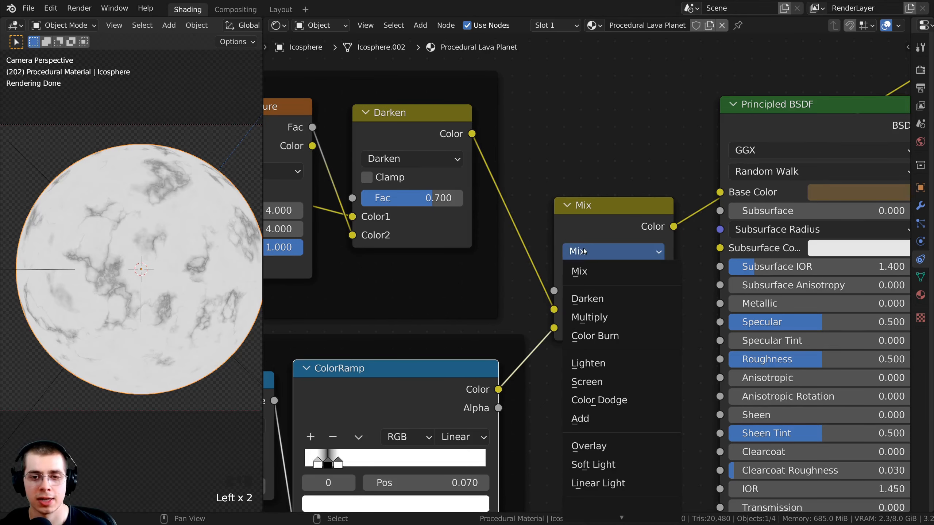
pyautogui.click(589, 299)
pyautogui.moveTo(611, 292)
pyautogui.mouseDown()
pyautogui.moveTo(628, 291)
pyautogui.moveTo(578, 291)
pyautogui.moveTo(664, 291)
pyautogui.mouseUp()
pyautogui.scroll(4, 232, 272)
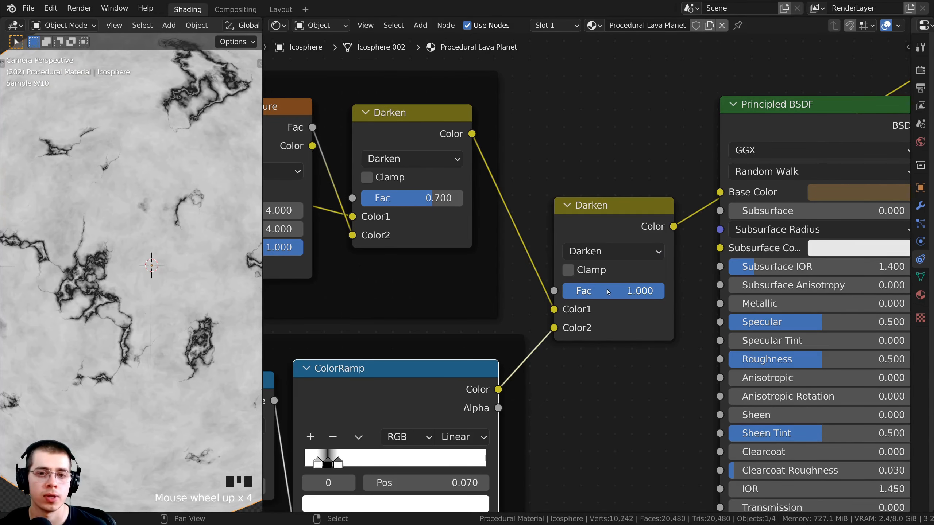
pyautogui.moveTo(607, 291); pyautogui.dragTo(664, 291)
pyautogui.scroll(-2, 147, 258)
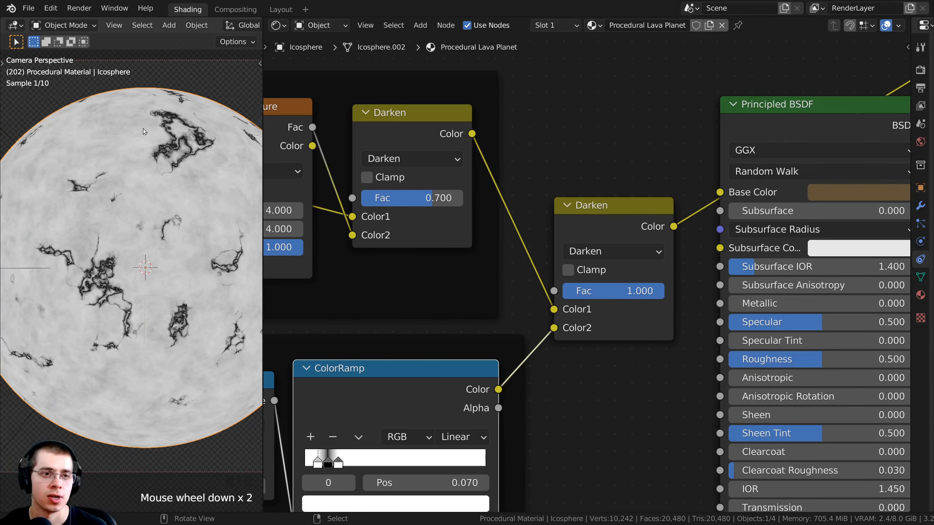
pyautogui.scroll(-1, 588, 275)
# - Move the Texture Coordinate, Planet Surface, Planet Mountains and final Darken nodes away from the Principled BSDF to open a wide gap
pyautogui.moveTo(418, 358); pyautogui.dragTo(525, 372, button='middle')
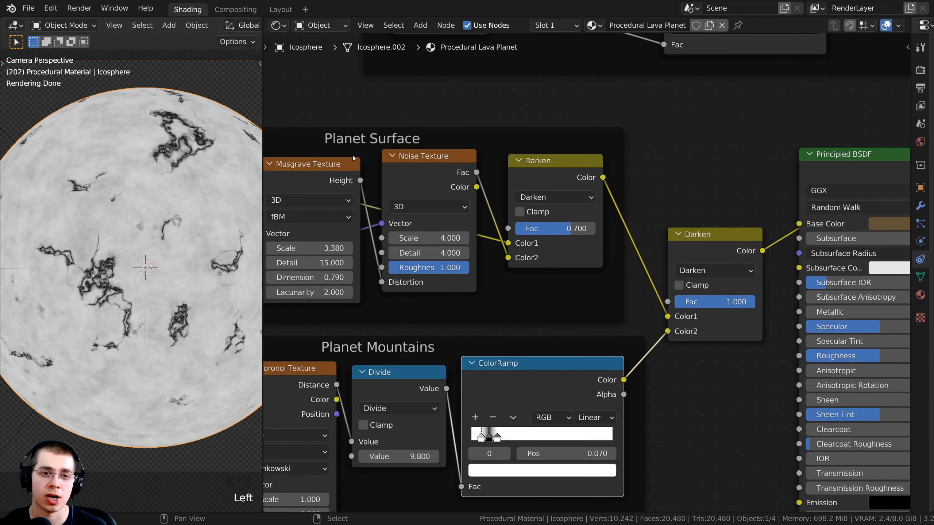
pyautogui.scroll(-1, 509, 346)
pyautogui.scroll(-2, 507, 346)
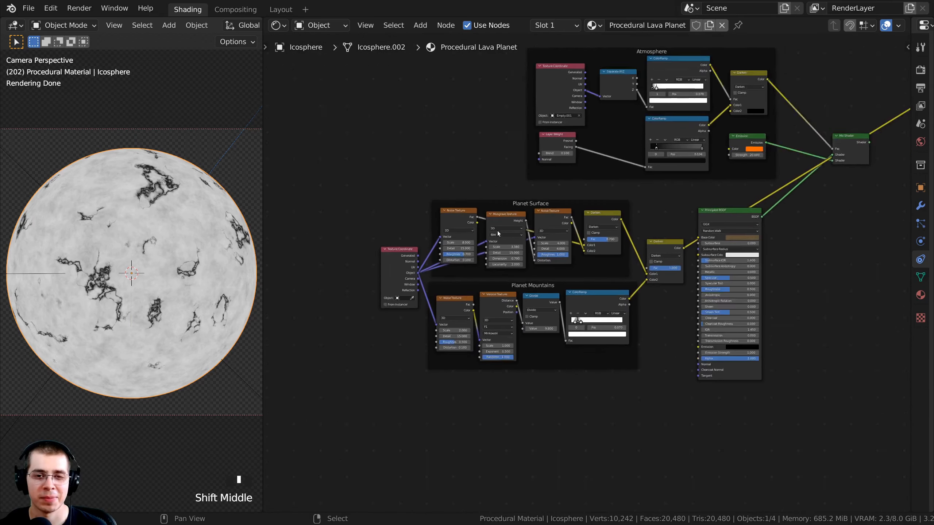
pyautogui.keyDown('shift'); pyautogui.moveTo(497, 231); pyautogui.dragTo(456, 233, button='middle'); pyautogui.keyUp('shift')
pyautogui.press('b')
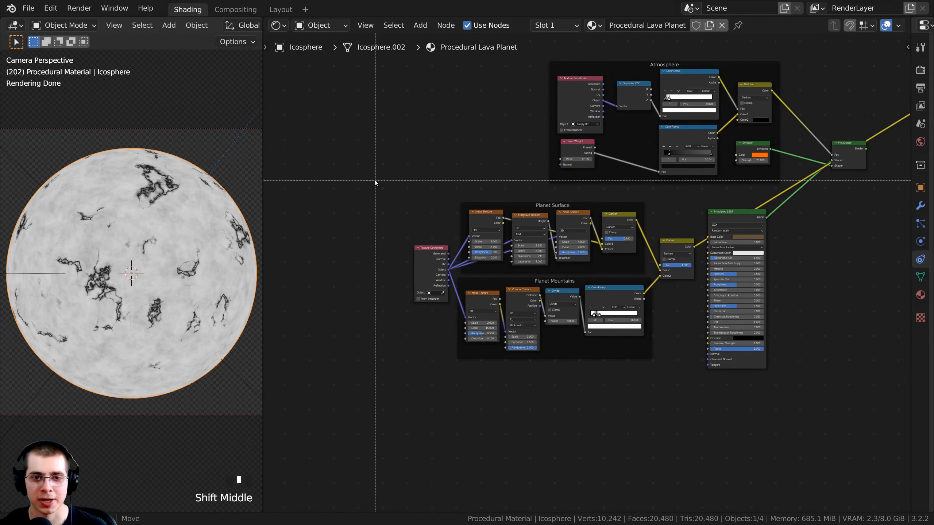
pyautogui.moveTo(377, 183); pyautogui.dragTo(683, 401)
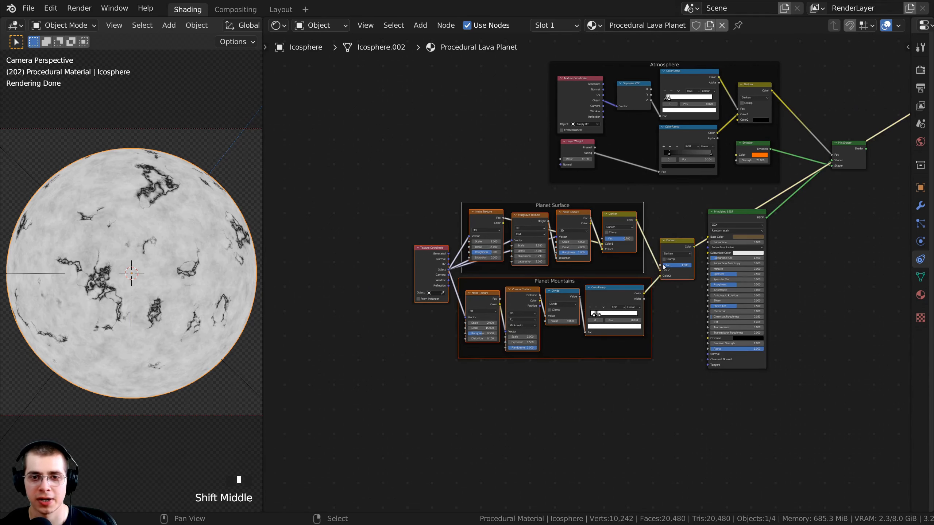
pyautogui.press('g')
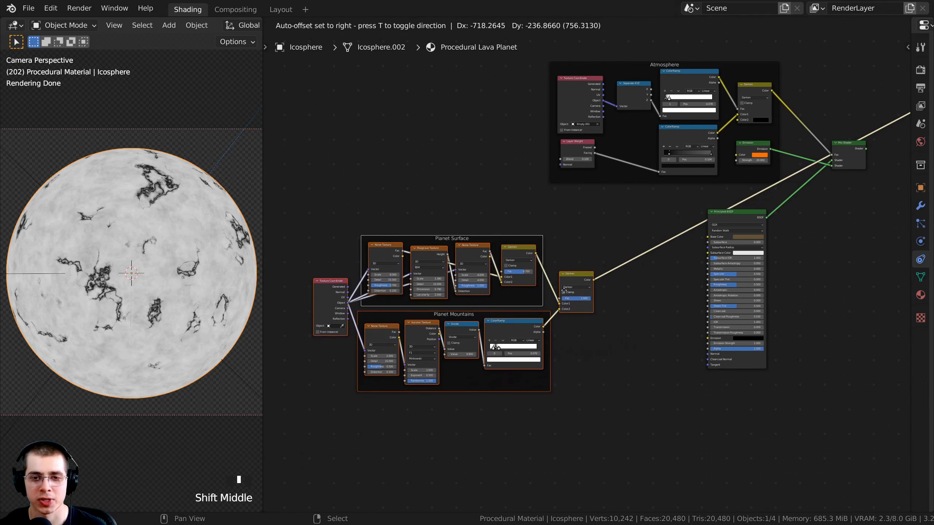
pyautogui.click(563, 291)
pyautogui.keyDown('shift'); pyautogui.moveTo(564, 290); pyautogui.dragTo(521, 315, button='middle'); pyautogui.keyUp('shift')
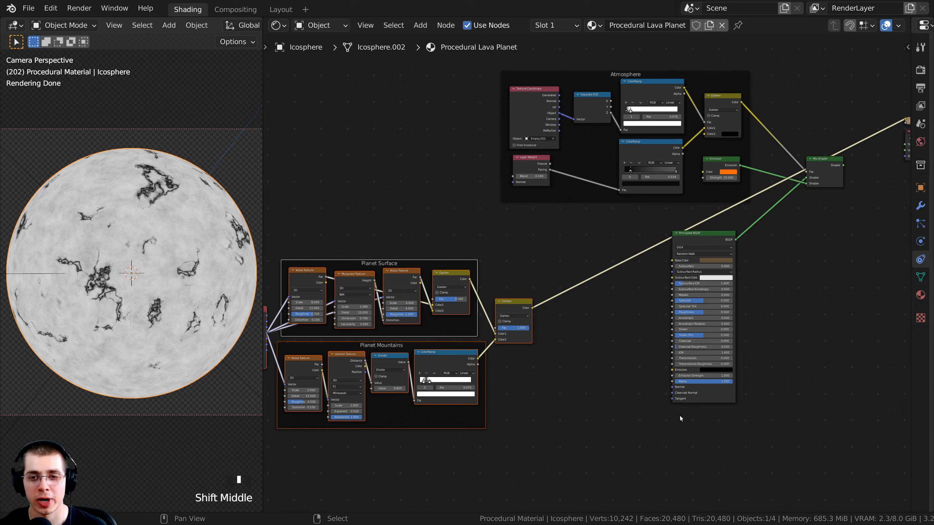
pyautogui.press('g')
pyautogui.click(620, 304)
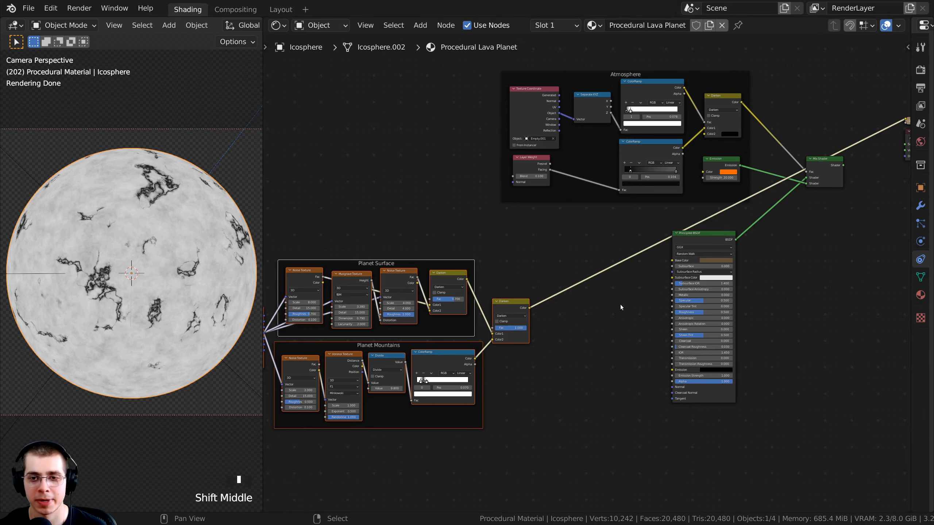
# - Connect the Planet Surface frame's Darken color output to the Principled BSDF's Base Color
pyautogui.scroll(2, 558, 299)
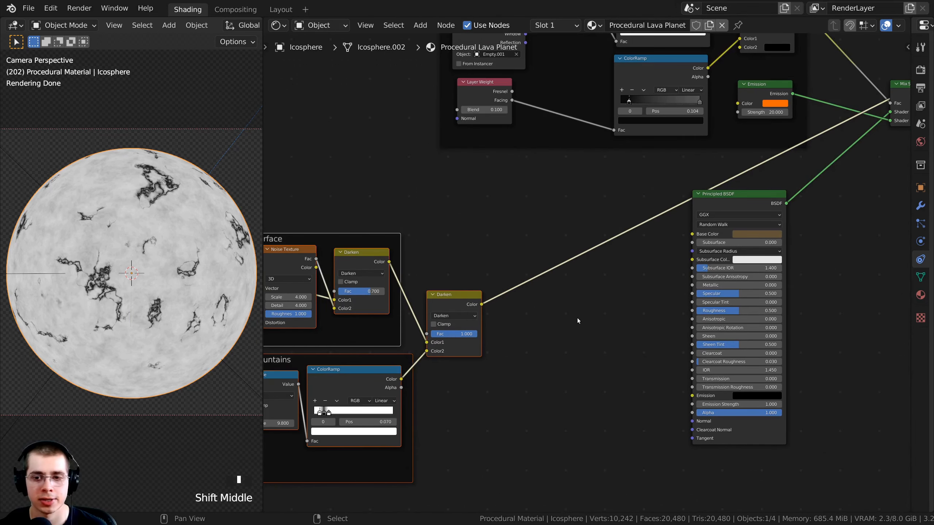
pyautogui.scroll(1, 443, 337)
pyautogui.keyDown('shift'); pyautogui.moveTo(459, 298); pyautogui.dragTo(445, 265, button='middle'); pyautogui.keyUp('shift')
pyautogui.scroll(1, 445, 264)
pyautogui.hotkey('alt', 'a')
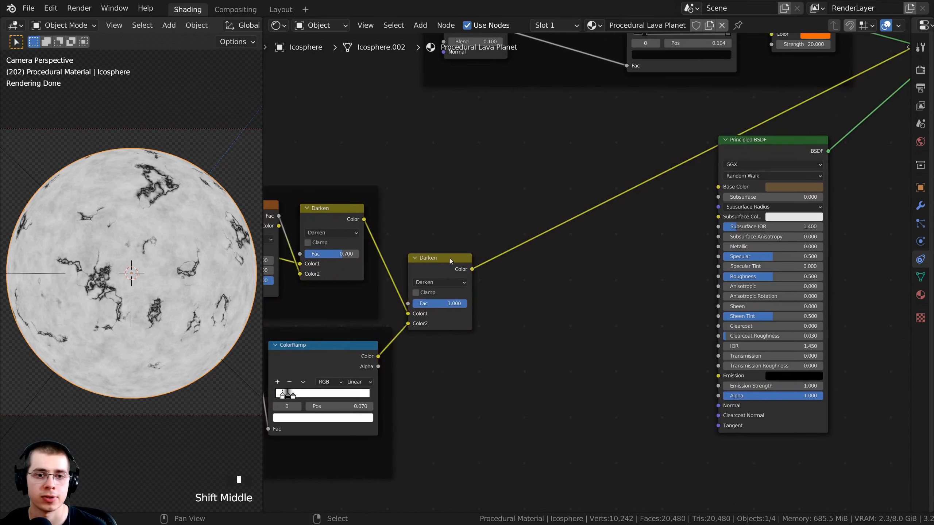
pyautogui.scroll(1, 553, 256)
pyautogui.keyDown('shift'); pyautogui.moveTo(563, 252); pyautogui.dragTo(588, 254, button='middle'); pyautogui.keyUp('shift')
pyautogui.scroll(-1, 589, 254)
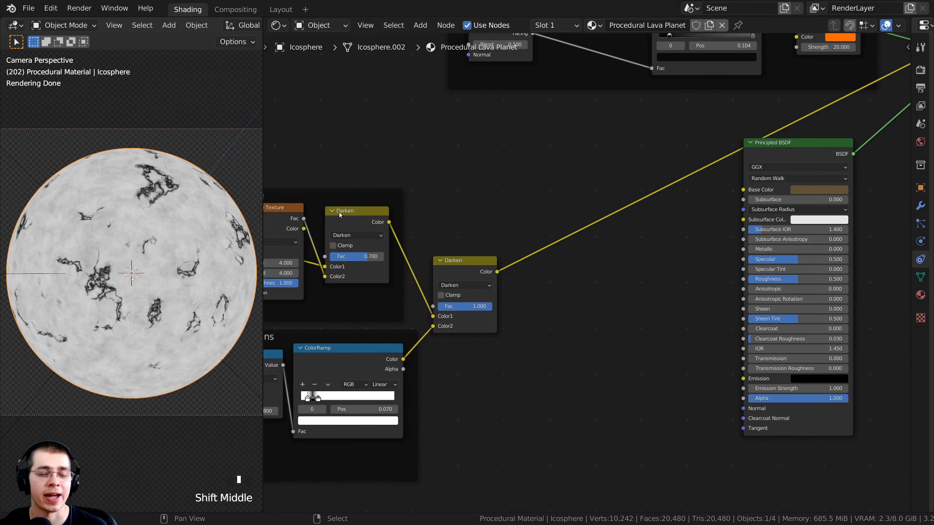
pyautogui.click(445, 212)
pyautogui.keyDown('shift'); pyautogui.moveTo(354, 214); pyautogui.dragTo(346, 249, button='middle'); pyautogui.keyUp('shift')
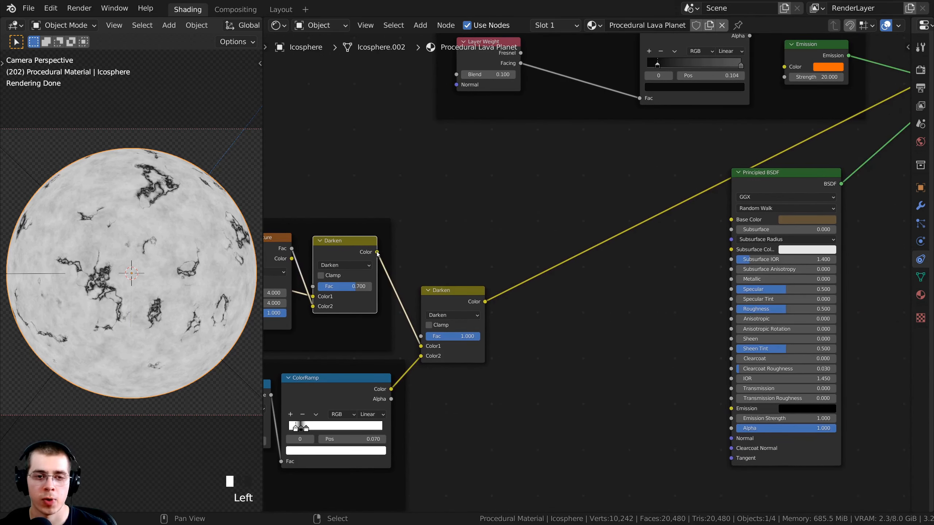
pyautogui.moveTo(377, 253); pyautogui.dragTo(741, 225)
# - Preview the Principled BSDF shader on the planet through the Viewer
pyautogui.scroll(-2, 741, 225)
pyautogui.moveTo(742, 225); pyautogui.dragTo(603, 270, button='middle')
pyautogui.scroll(-1, 629, 249)
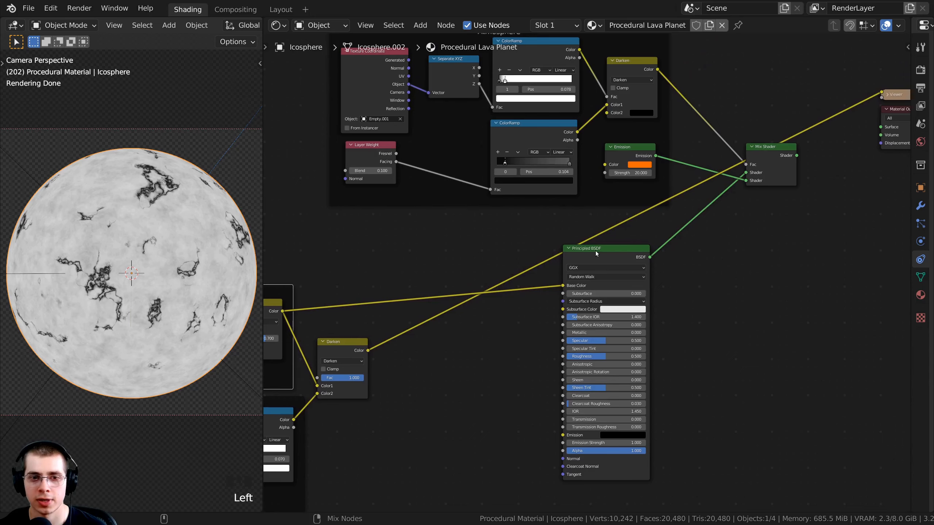
pyautogui.keyDown('ctrl'); pyautogui.keyDown('shift'); pyautogui.click(595, 251); pyautogui.keyUp('shift'); pyautogui.keyUp('ctrl')
pyautogui.scroll(1, 594, 259)
pyautogui.moveTo(594, 259); pyautogui.dragTo(688, 181, button='middle')
pyautogui.scroll(1, 688, 181)
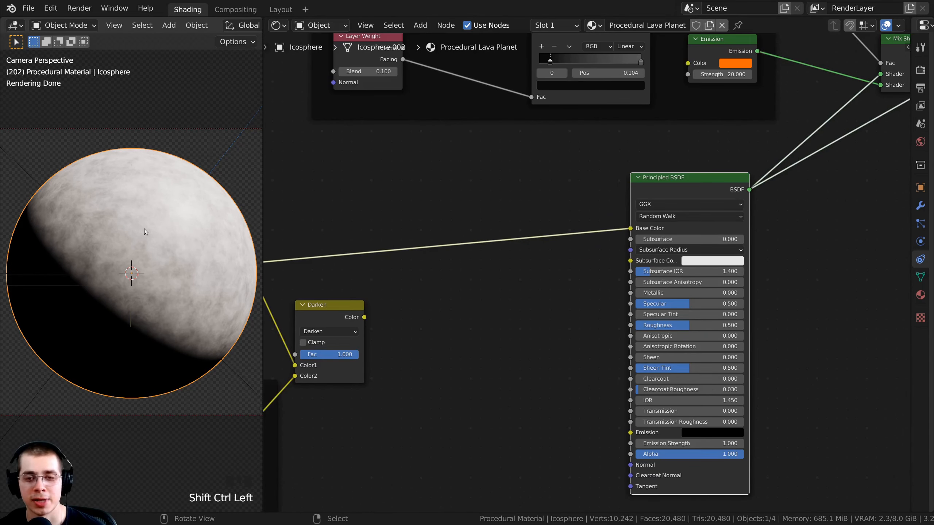
# - Insert a ColorRamp on the link between the Planet Surface's Darken node and the Principled BSDF's Base Color
pyautogui.moveTo(432, 203); pyautogui.dragTo(437, 209, button='middle')
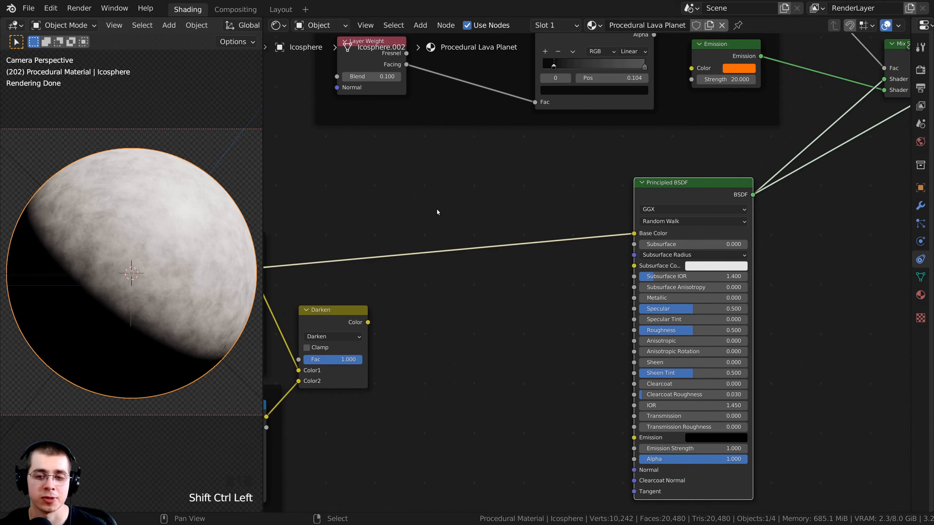
pyautogui.hotkey('shift', 'a')
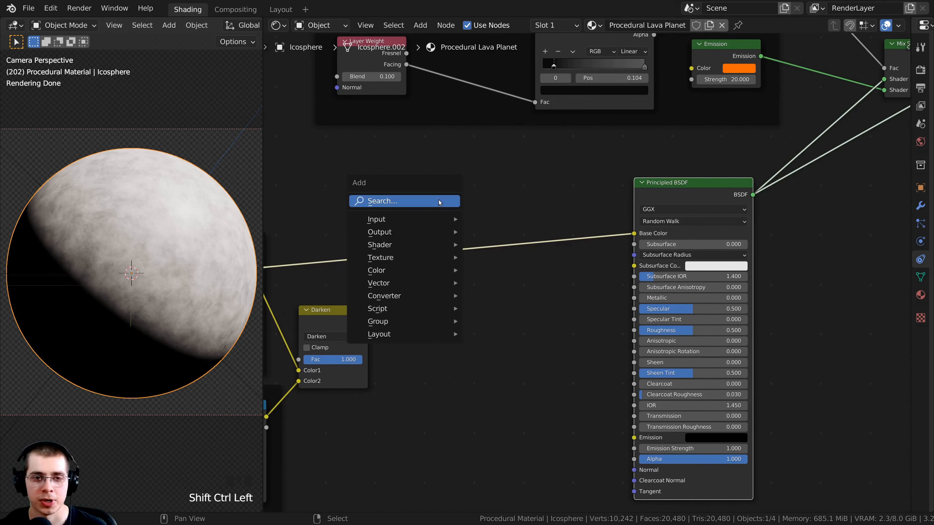
pyautogui.click(376, 202)
pyautogui.write('col')
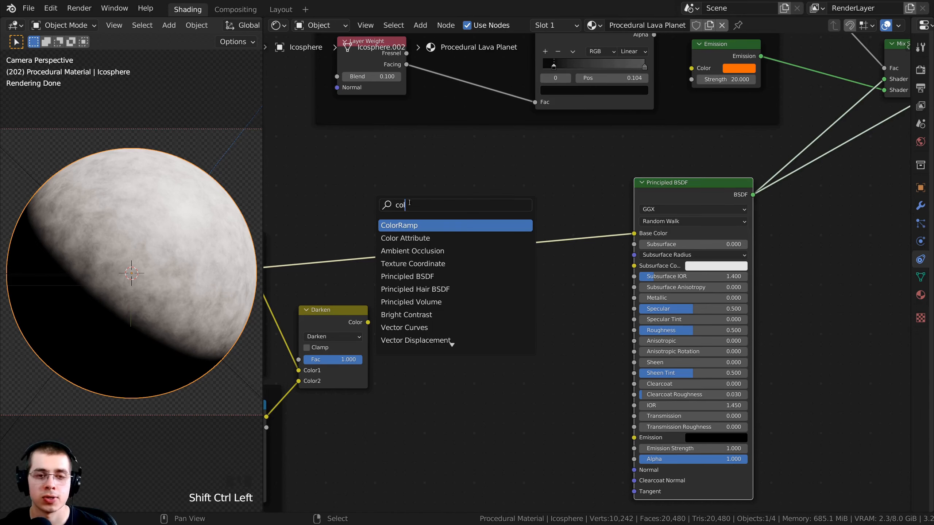
pyautogui.click(416, 225)
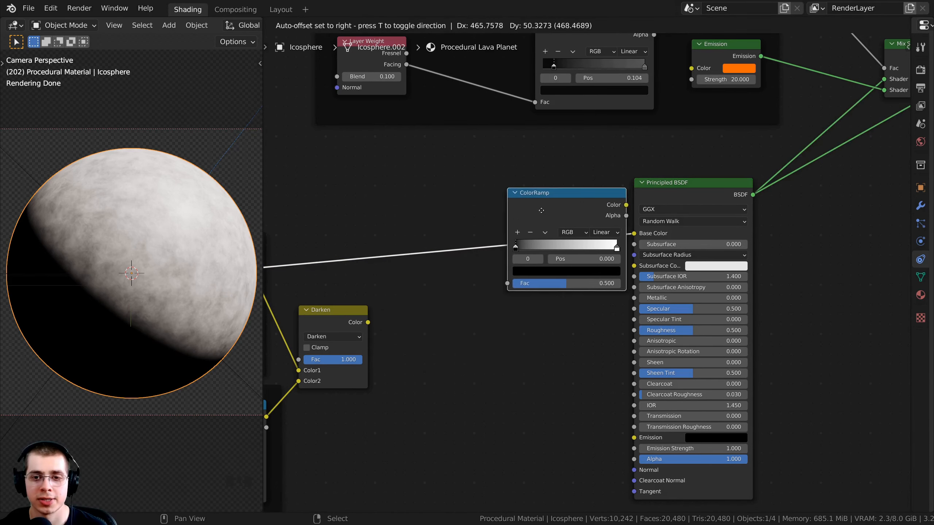
pyautogui.click(529, 206)
# - Move the new ColorRamp's black stop to position 0.260
pyautogui.scroll(-2, 509, 207)
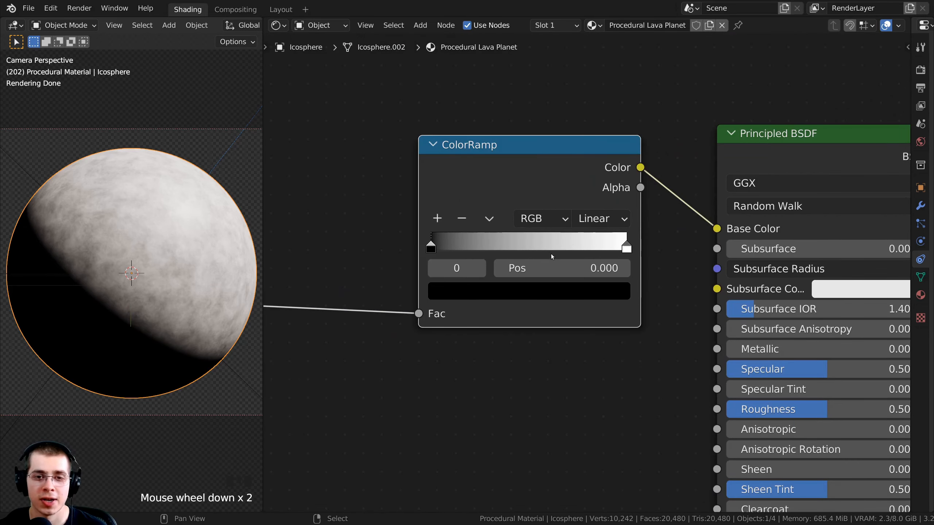
pyautogui.moveTo(551, 256); pyautogui.dragTo(564, 276, button='middle')
pyautogui.moveTo(549, 205); pyautogui.dragTo(557, 207)
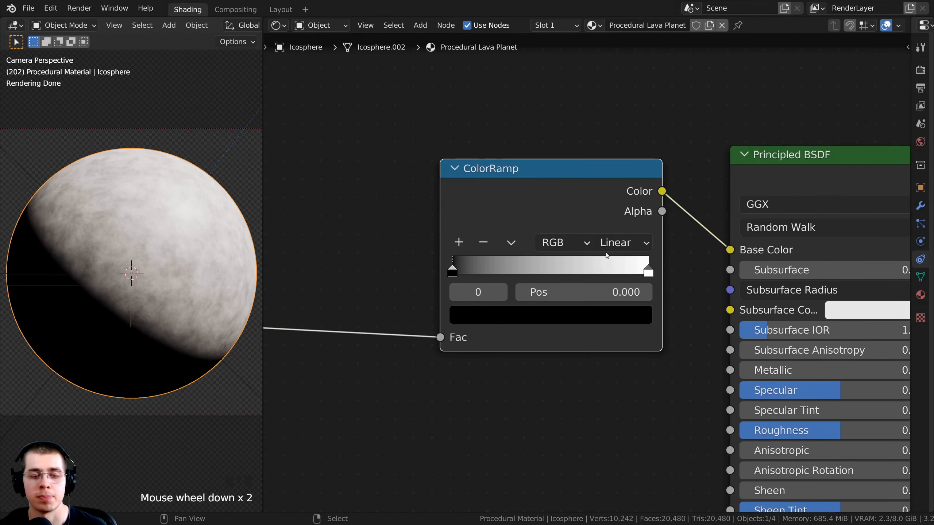
pyautogui.moveTo(607, 254); pyautogui.dragTo(611, 231, button='middle')
pyautogui.moveTo(590, 181); pyautogui.dragTo(590, 187)
pyautogui.scroll(4, 514, 220)
pyautogui.moveTo(412, 245); pyautogui.dragTo(485, 250)
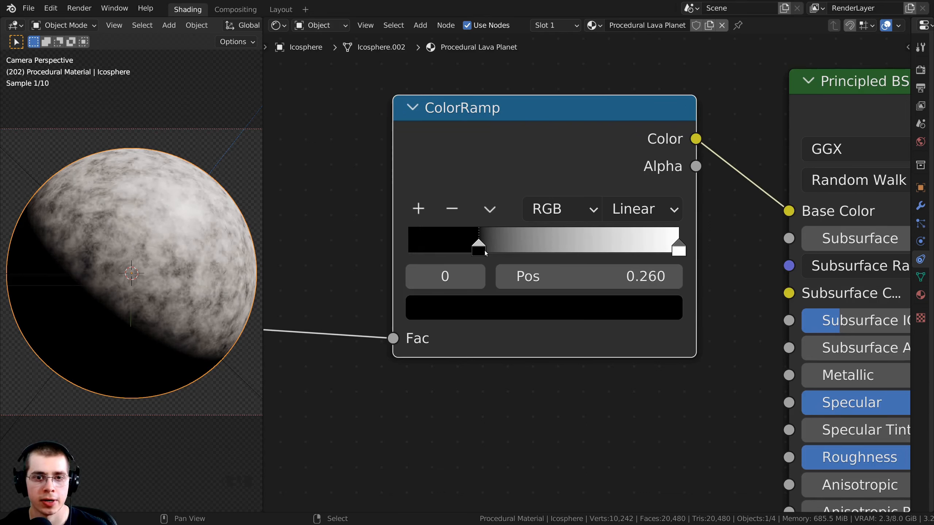
pyautogui.click(464, 304)
pyautogui.moveTo(507, 336); pyautogui.dragTo(492, 369, button='middle')
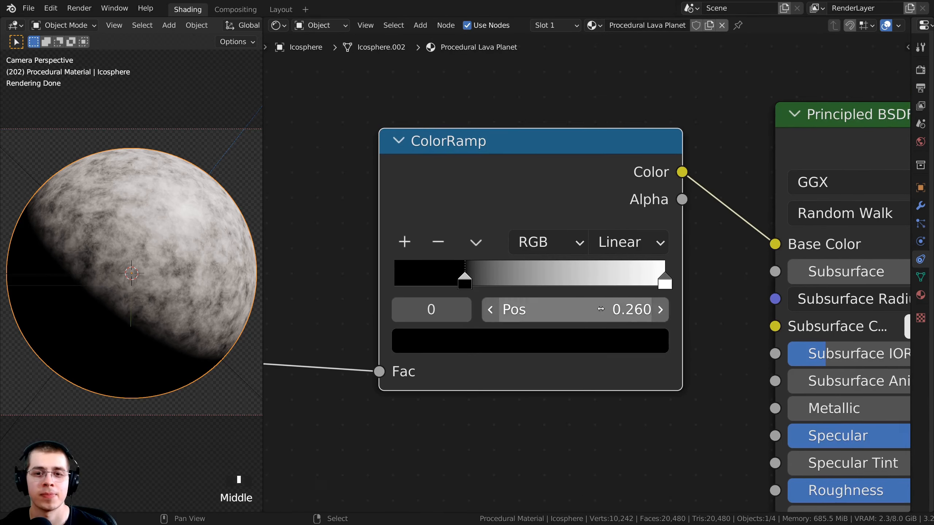
# - Move the ColorRamp's white stop to position 0.634 and recolor it light brown
pyautogui.click(665, 280)
pyautogui.moveTo(666, 281); pyautogui.dragTo(565, 280)
pyautogui.scroll(-1, 477, 307)
pyautogui.click(500, 349)
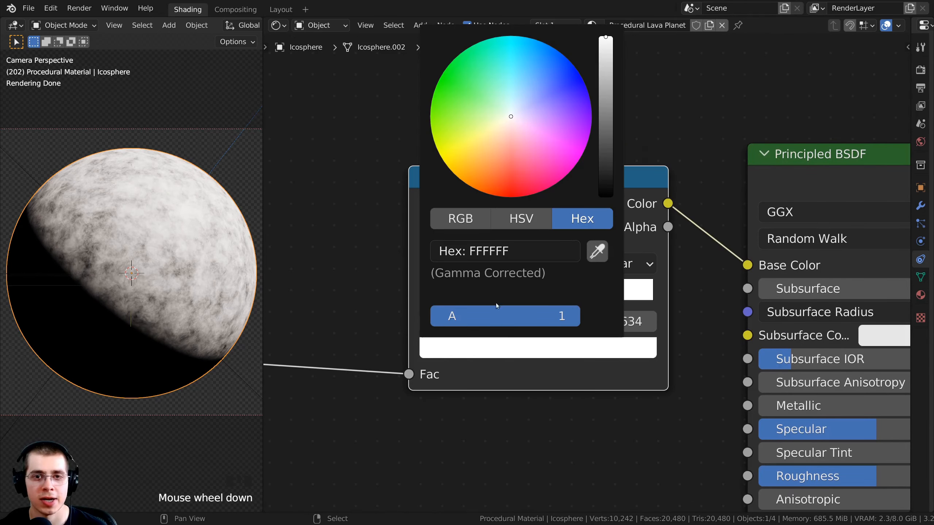
pyautogui.moveTo(510, 124); pyautogui.dragTo(502, 148)
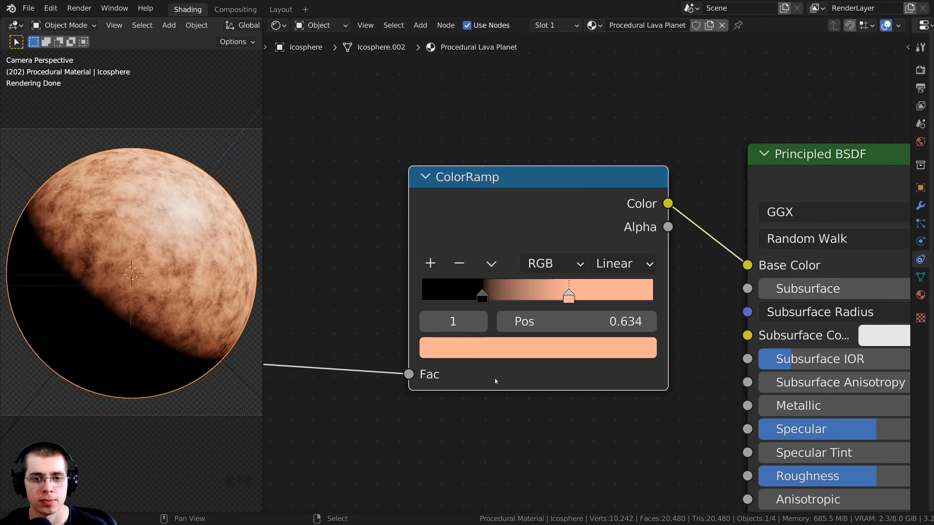
pyautogui.hotkey('ctrl', 'v')
pyautogui.click(498, 349)
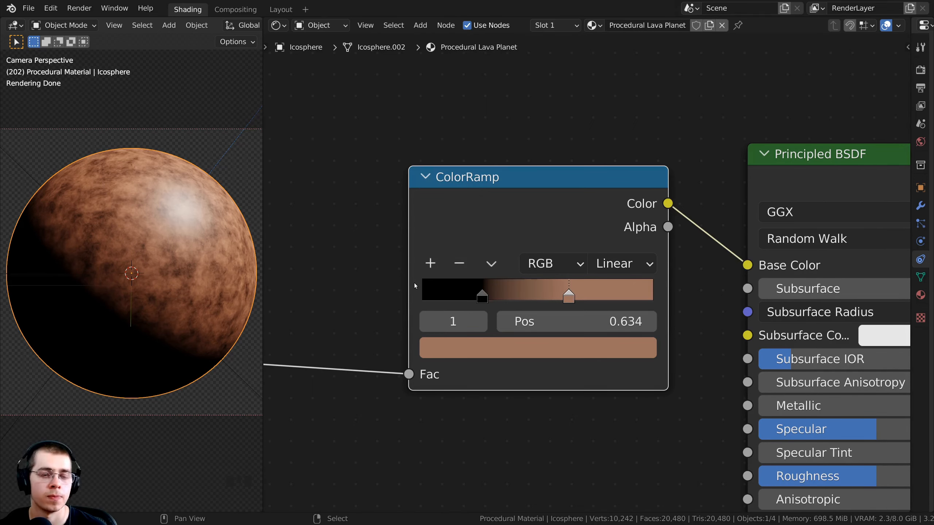
# - Add a middle stop at position 0.455 on the ColorRamp and color it dark reddish brown
pyautogui.scroll(2, 498, 310)
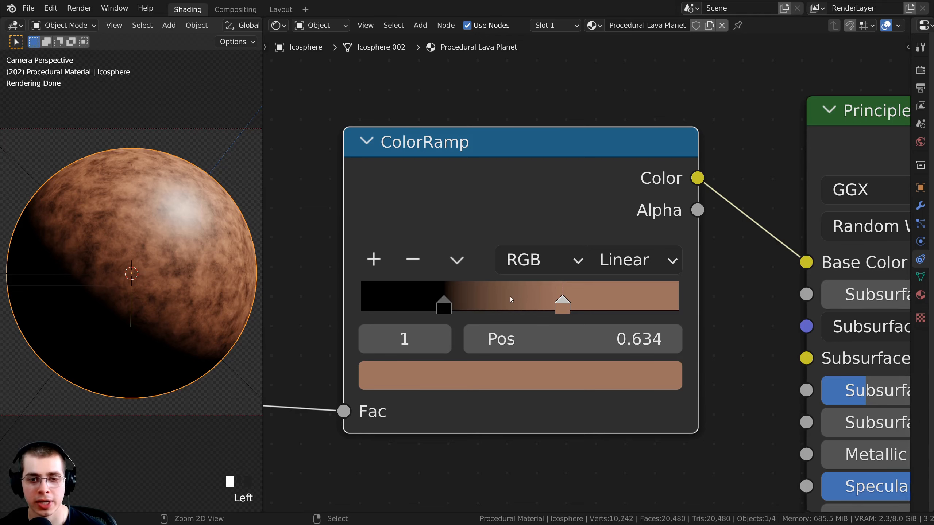
pyautogui.keyDown('ctrl'); pyautogui.click(505, 299); pyautogui.keyUp('ctrl')
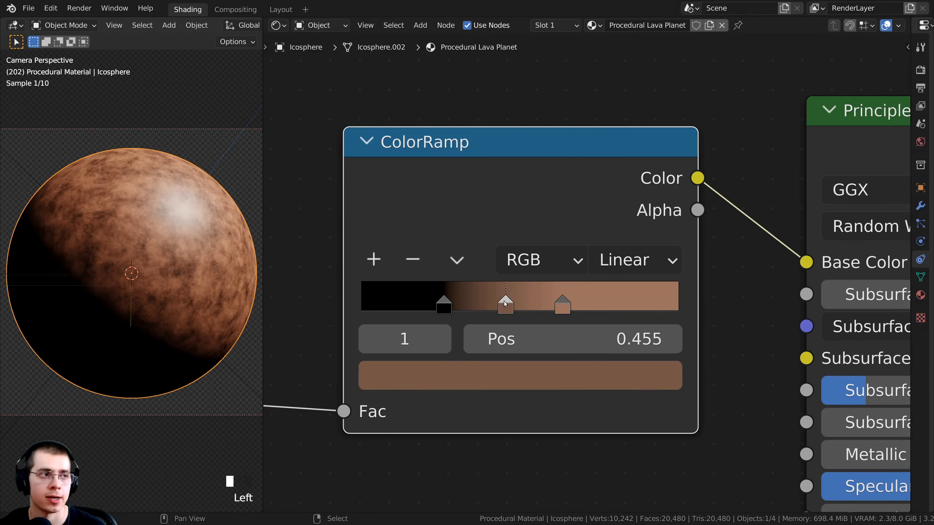
pyautogui.scroll(-1, 502, 345)
pyautogui.scroll(-1, 502, 377)
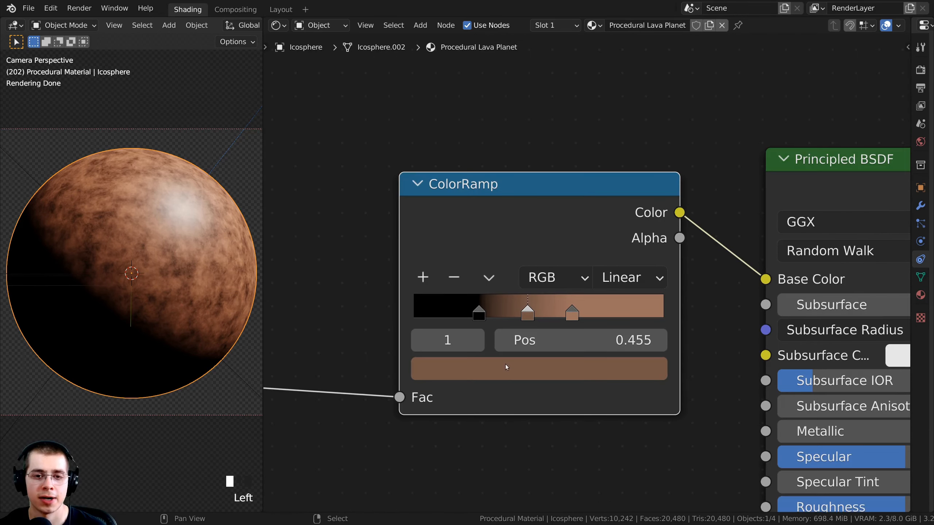
pyautogui.click(507, 363)
pyautogui.moveTo(499, 157); pyautogui.dragTo(498, 173)
pyautogui.hotkey('ctrl', 'v')
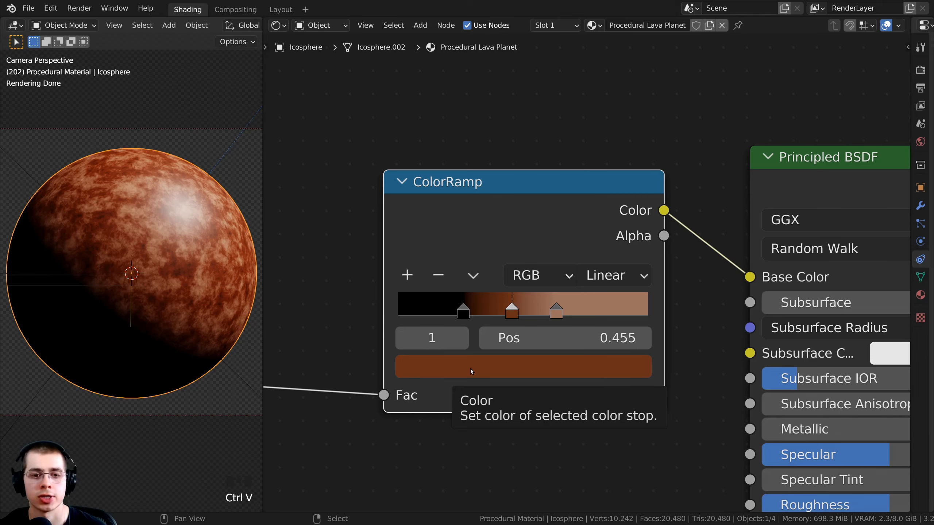
pyautogui.moveTo(470, 369); pyautogui.dragTo(469, 405, button='middle')
pyautogui.click(469, 405)
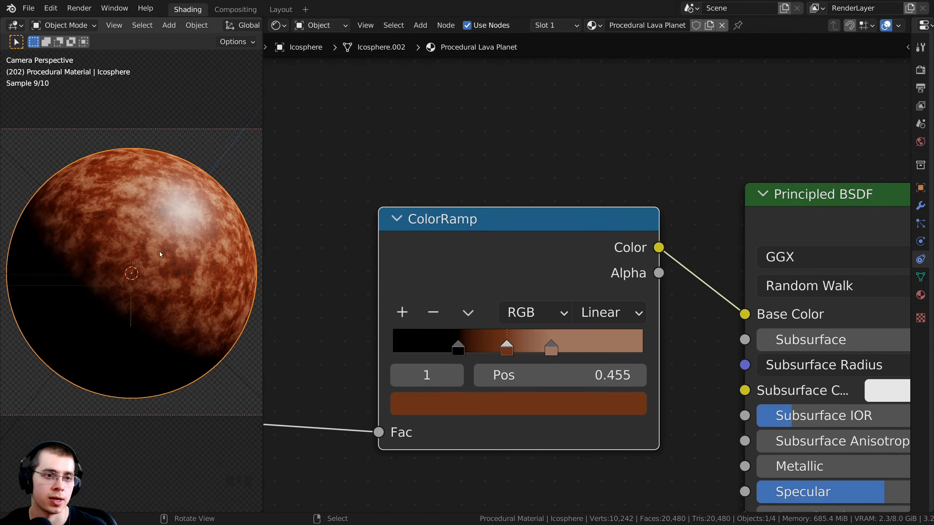
# - Examine the planet's brown surface coloring up close and the node links feeding the new ColorRamp
pyautogui.keyDown('shift'); pyautogui.moveTo(159, 251); pyautogui.dragTo(141, 270, button='middle'); pyautogui.keyUp('shift')
pyautogui.scroll(6, 106, 251)
pyautogui.scroll(-3, 90, 235)
pyautogui.keyDown('shift'); pyautogui.moveTo(90, 235); pyautogui.dragTo(45, 235, button='middle'); pyautogui.keyUp('shift')
pyautogui.keyDown('shift'); pyautogui.moveTo(160, 348); pyautogui.dragTo(119, 362, button='middle'); pyautogui.keyUp('shift')
pyautogui.scroll(-3, 134, 309)
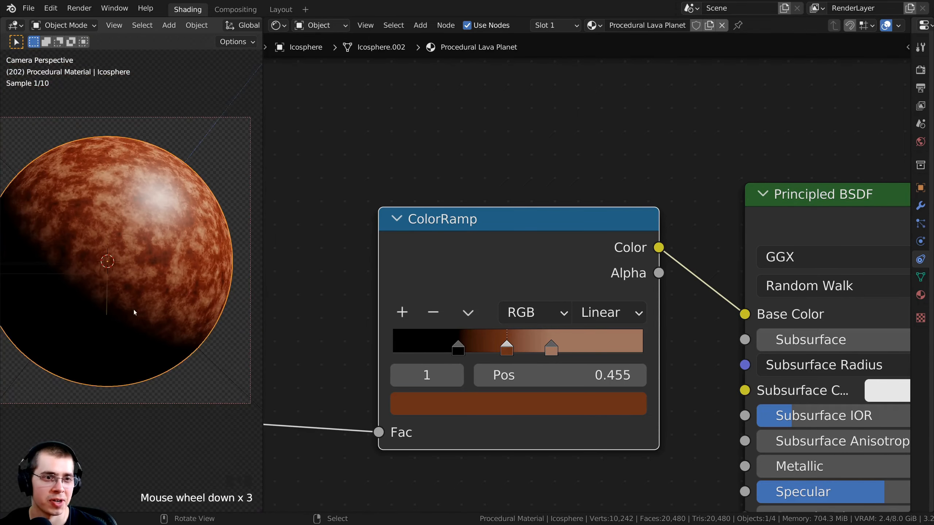
pyautogui.keyDown('shift'); pyautogui.moveTo(133, 310); pyautogui.dragTo(155, 287, button='middle'); pyautogui.keyUp('shift')
pyautogui.scroll(-7, 567, 341)
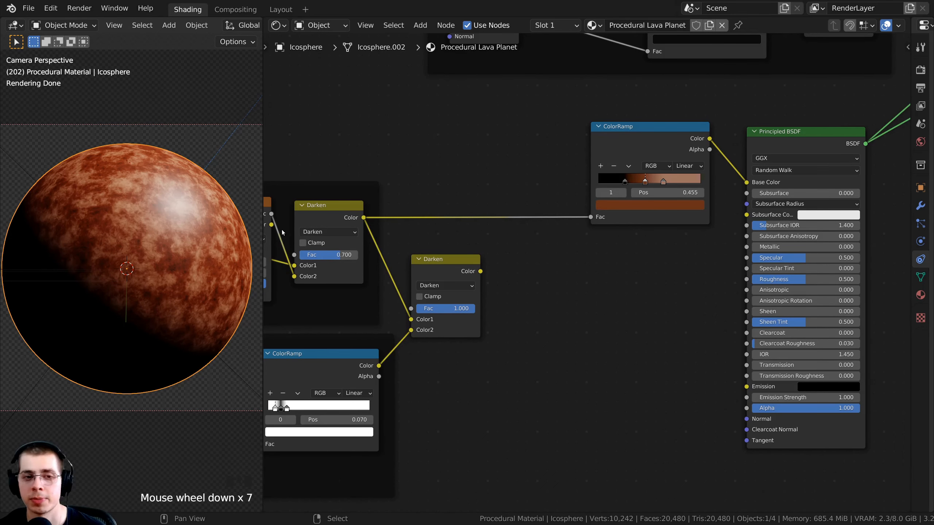
# - Connect the Planet Surface Darken node's color output to the Principled BSDF's Roughness input
pyautogui.moveTo(420, 213); pyautogui.dragTo(483, 187, button='middle')
pyautogui.scroll(1, 483, 187)
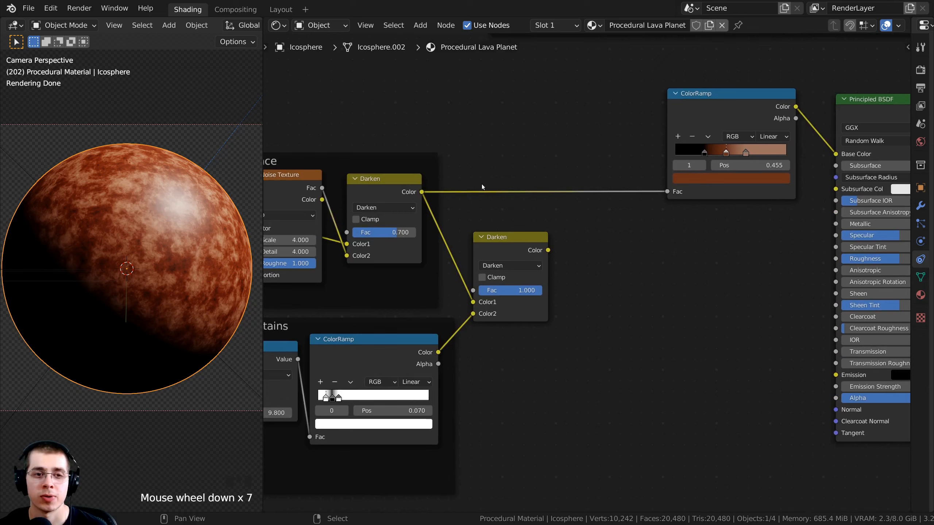
pyautogui.click(379, 180)
pyautogui.moveTo(413, 190); pyautogui.dragTo(483, 201, button='middle')
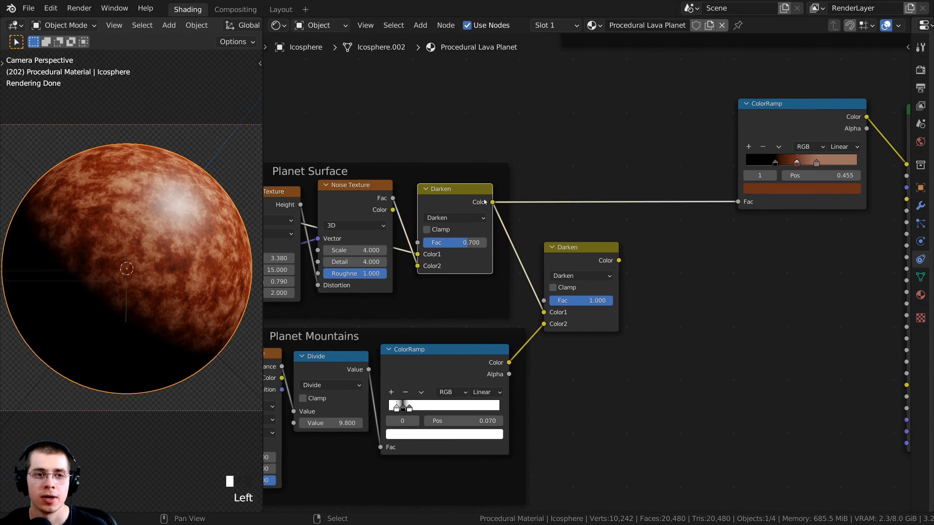
pyautogui.moveTo(367, 171); pyautogui.dragTo(197, 176, button='middle')
pyautogui.moveTo(322, 206); pyautogui.dragTo(735, 276)
pyautogui.moveTo(801, 149); pyautogui.dragTo(777, 151, button='middle')
pyautogui.moveTo(420, 219); pyautogui.dragTo(411, 224, button='middle')
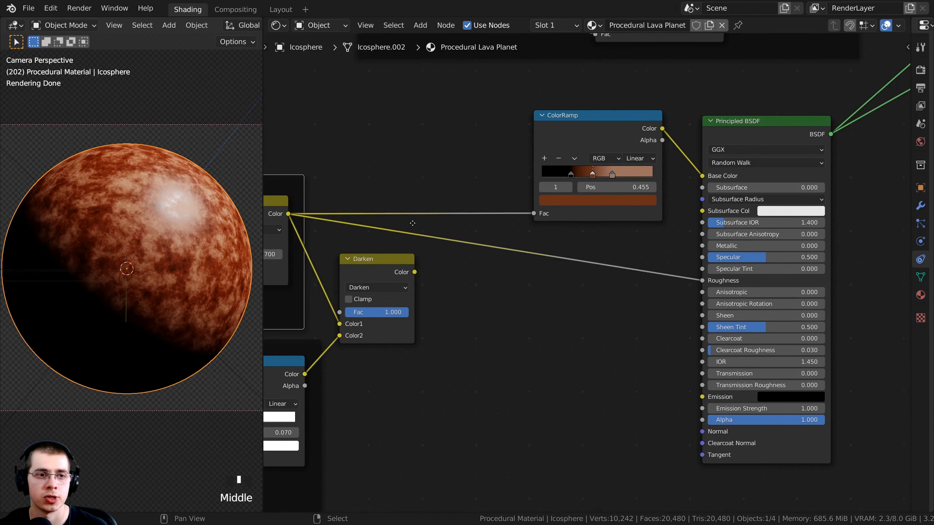
pyautogui.keyDown('shift'); pyautogui.moveTo(180, 212); pyautogui.dragTo(181, 225, button='middle'); pyautogui.keyUp('shift')
pyautogui.scroll(4, 181, 226)
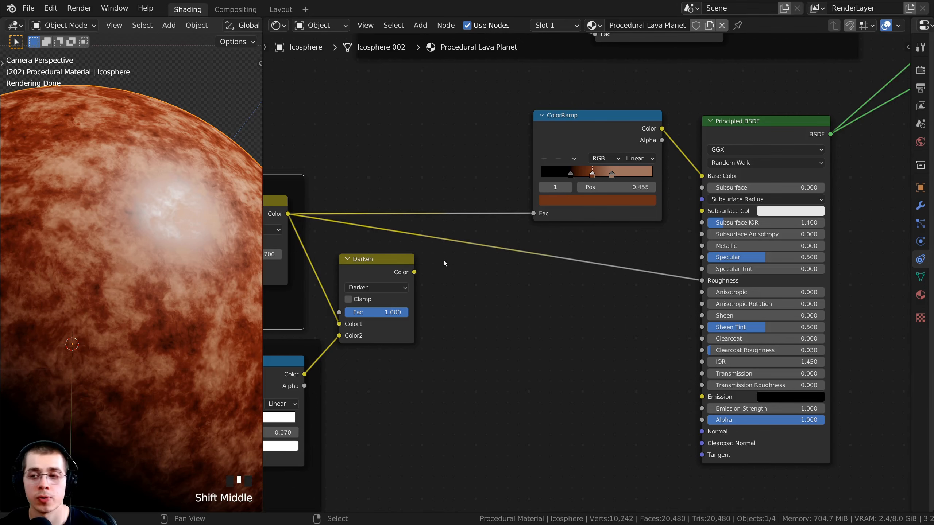
# - Add a ColorRamp node on the link between the Planet Surface Darken node and the Roughness input
pyautogui.moveTo(489, 233); pyautogui.dragTo(478, 235, button='middle')
pyautogui.hotkey('shift', 'a')
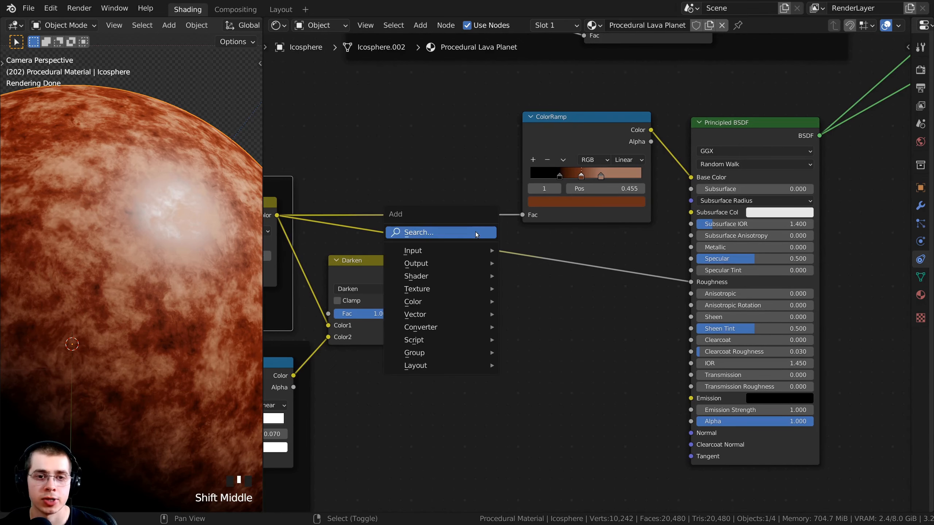
pyautogui.click(430, 232)
pyautogui.write('col')
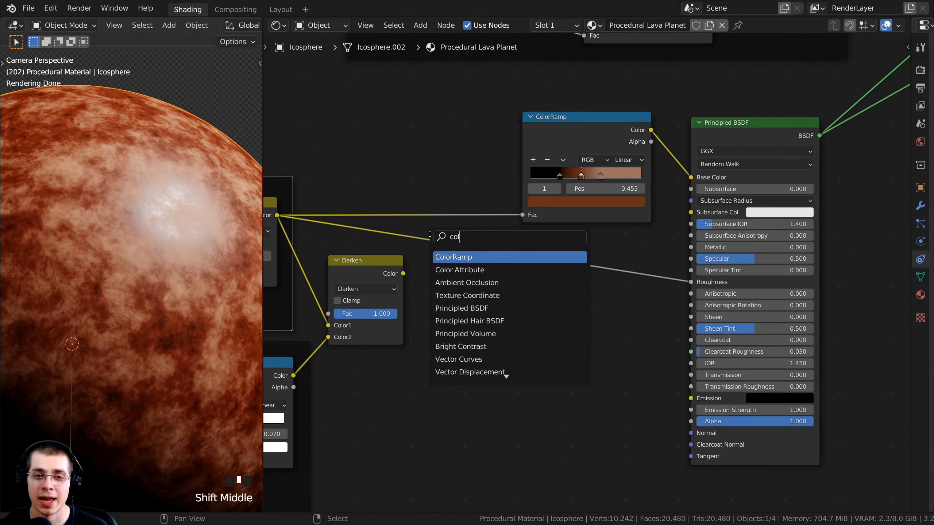
pyautogui.click(459, 257)
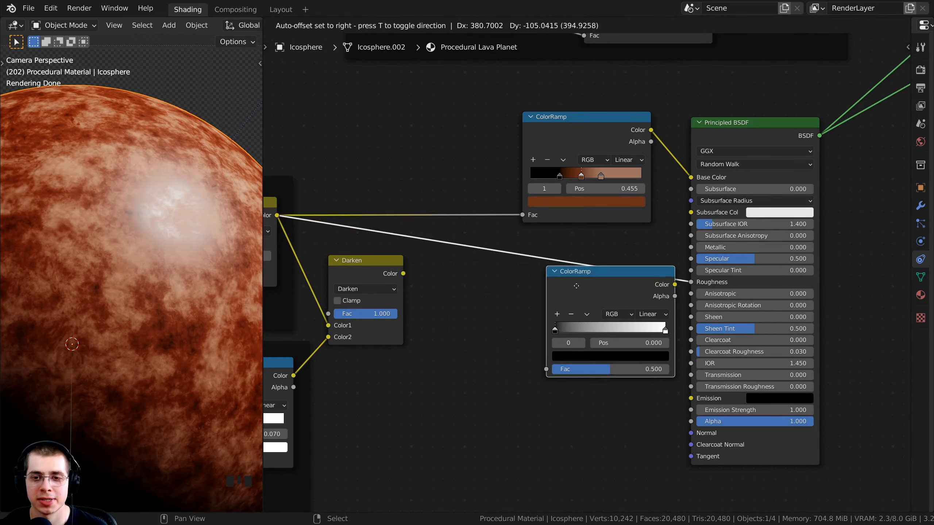
pyautogui.click(552, 250)
pyautogui.moveTo(564, 256); pyautogui.dragTo(568, 258)
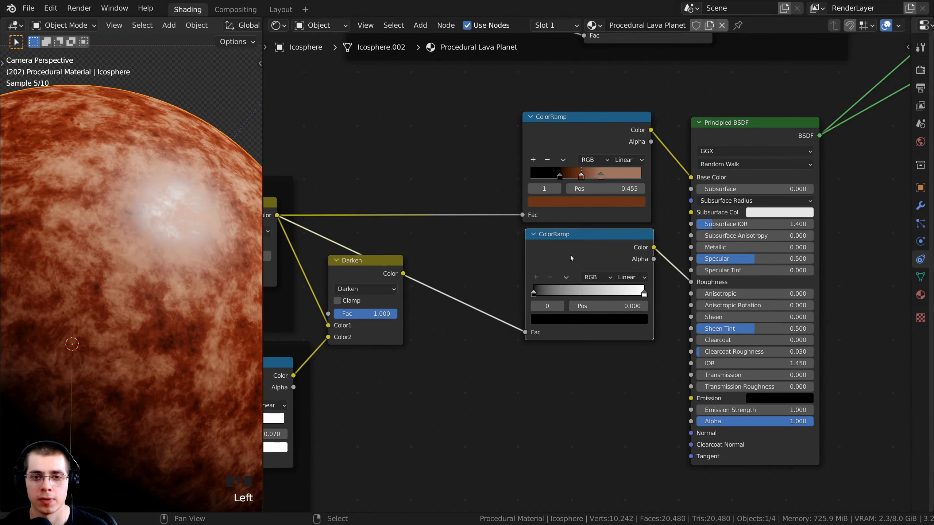
# - Examine the glossy highlight on the planet at different zoom levels in the camera view
pyautogui.moveTo(554, 272); pyautogui.dragTo(522, 279, button='middle')
pyautogui.scroll(4, 521, 281)
pyautogui.scroll(-1, 522, 280)
pyautogui.press('KP_0')
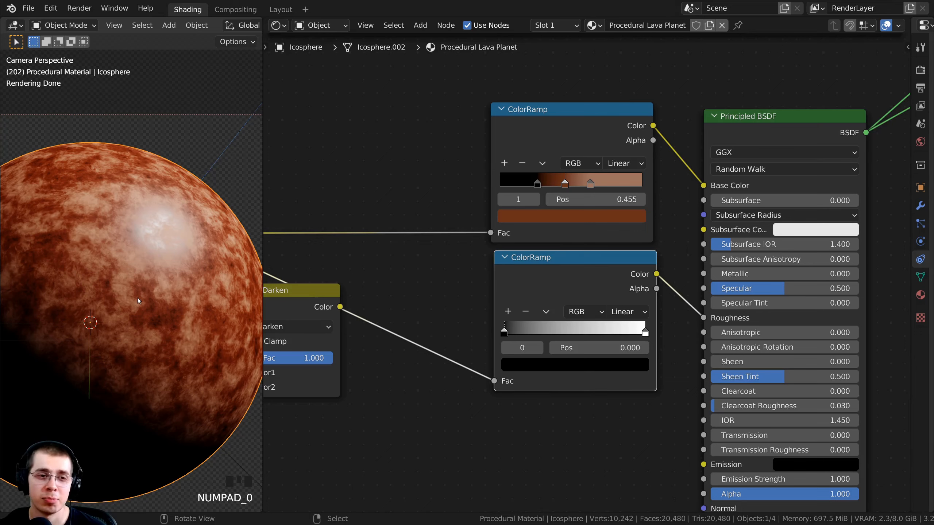
pyautogui.scroll(3, 147, 279)
pyautogui.scroll(-3, 144, 294)
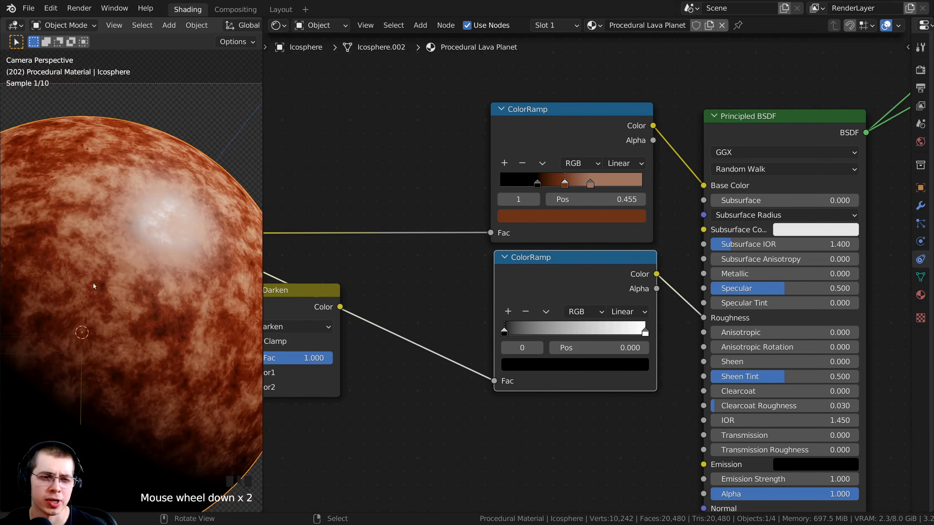
pyautogui.moveTo(495, 295); pyautogui.dragTo(495, 295)
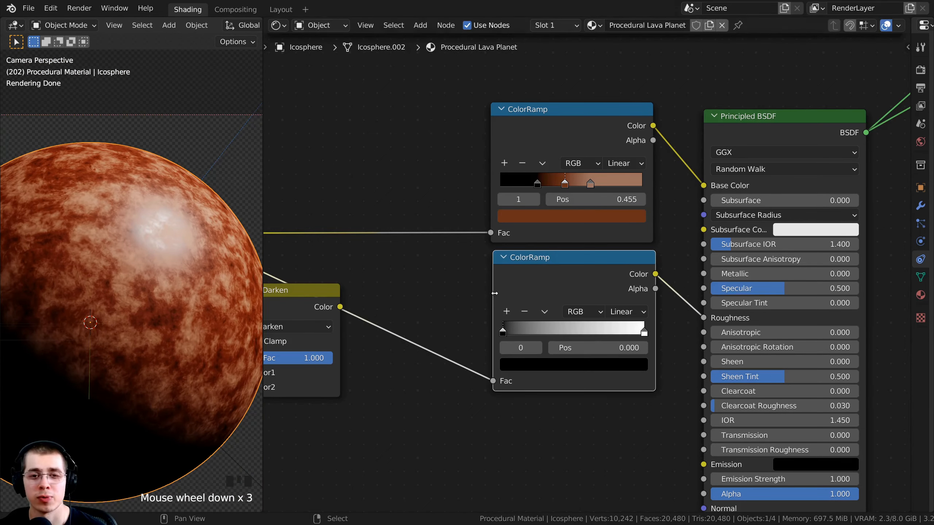
# - Move the Roughness ColorRamp's black stop to position 0.003 and recolor it grey with hex 8C8C8C
pyautogui.moveTo(500, 339); pyautogui.dragTo(499, 345, button='middle')
pyautogui.moveTo(503, 338); pyautogui.dragTo(491, 339)
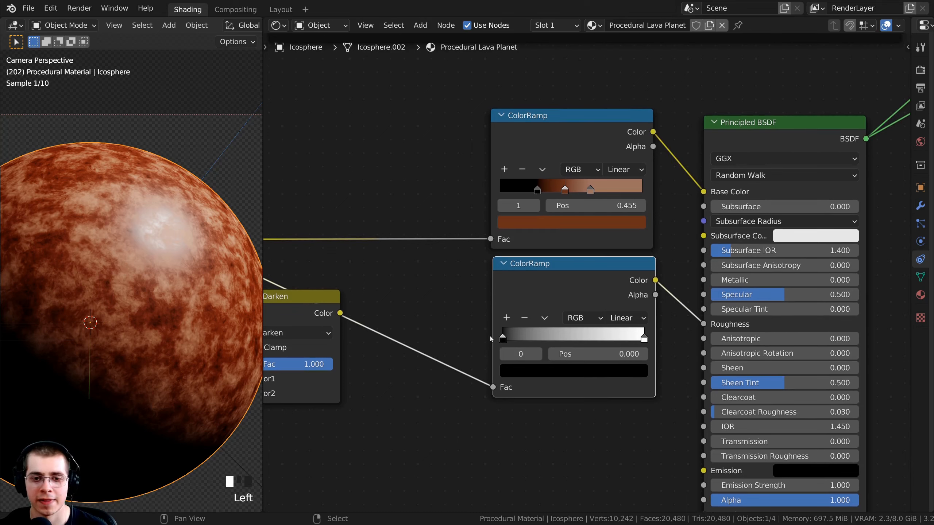
pyautogui.click(503, 338)
pyautogui.click(531, 371)
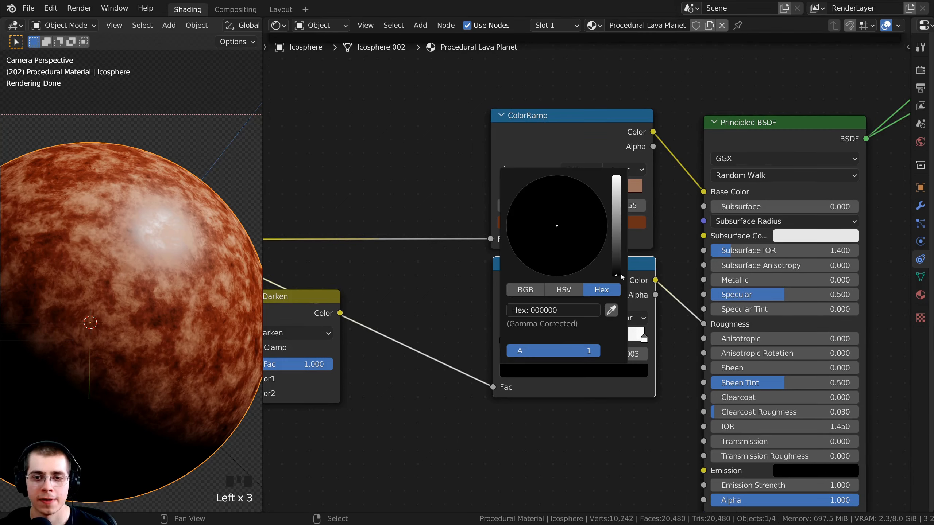
pyautogui.moveTo(622, 276); pyautogui.dragTo(616, 175)
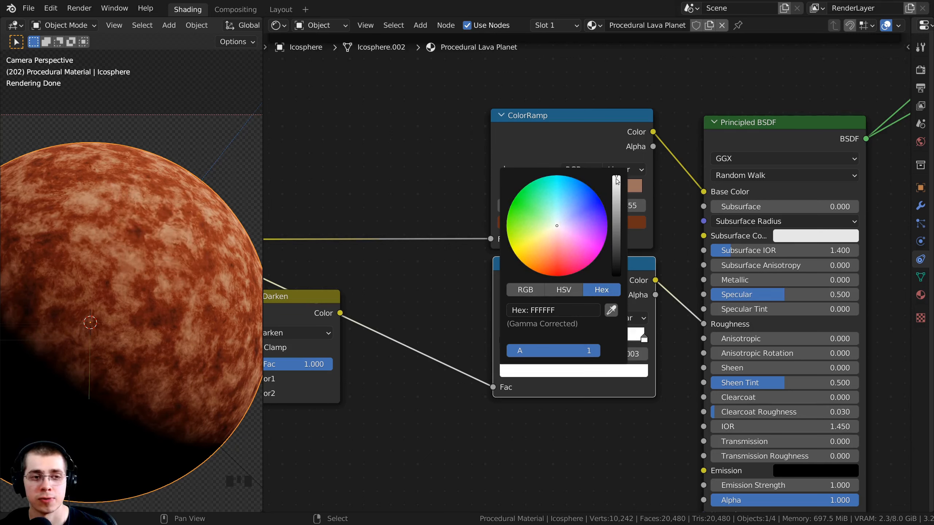
pyautogui.moveTo(616, 180); pyautogui.dragTo(616, 227)
pyautogui.hotkey('ctrl', 'v')
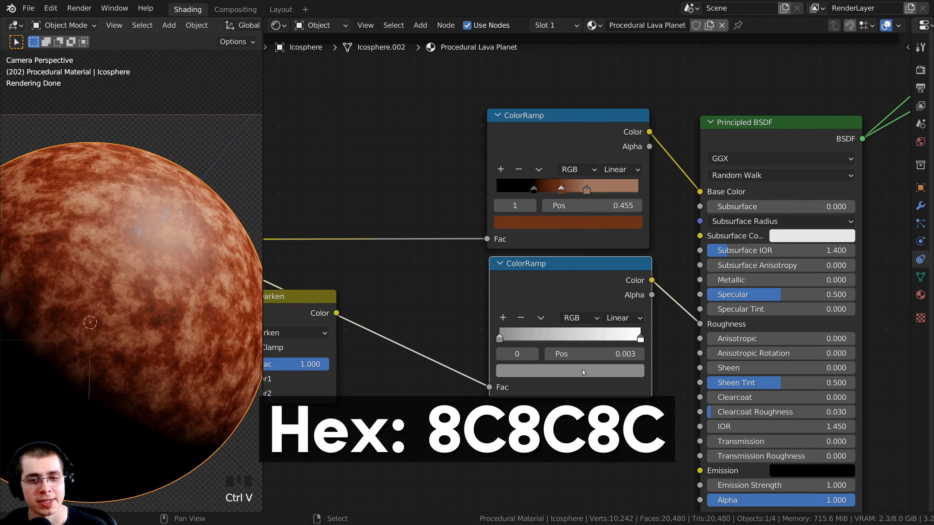
pyautogui.scroll(2, 585, 371)
pyautogui.click(585, 387)
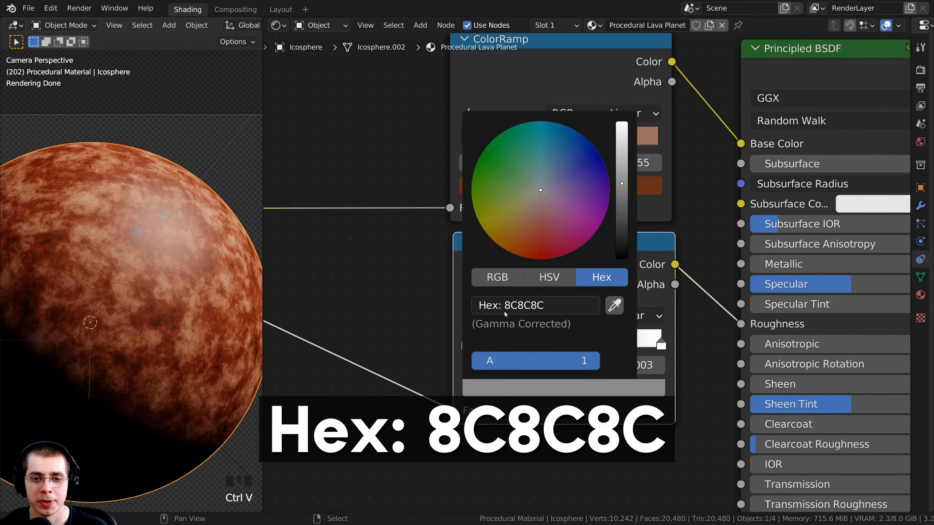
pyautogui.moveTo(687, 346); pyautogui.dragTo(663, 341, button='middle')
pyautogui.click(637, 338)
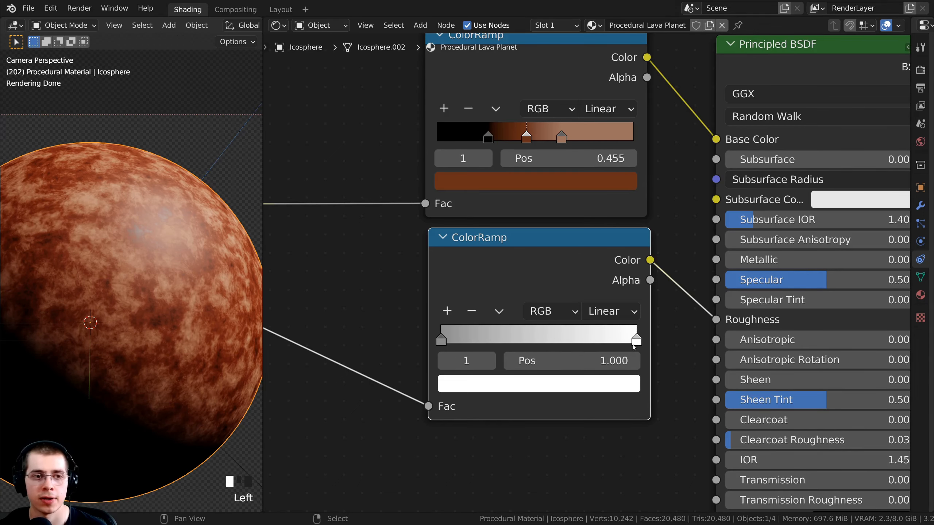
# - Examine the Darken node that combines the Planet Surface and Planet Mountains groups and the links feeding it
pyautogui.scroll(-4, 634, 346)
pyautogui.keyDown('shift'); pyautogui.moveTo(334, 355); pyautogui.dragTo(478, 294, button='middle'); pyautogui.keyUp('shift')
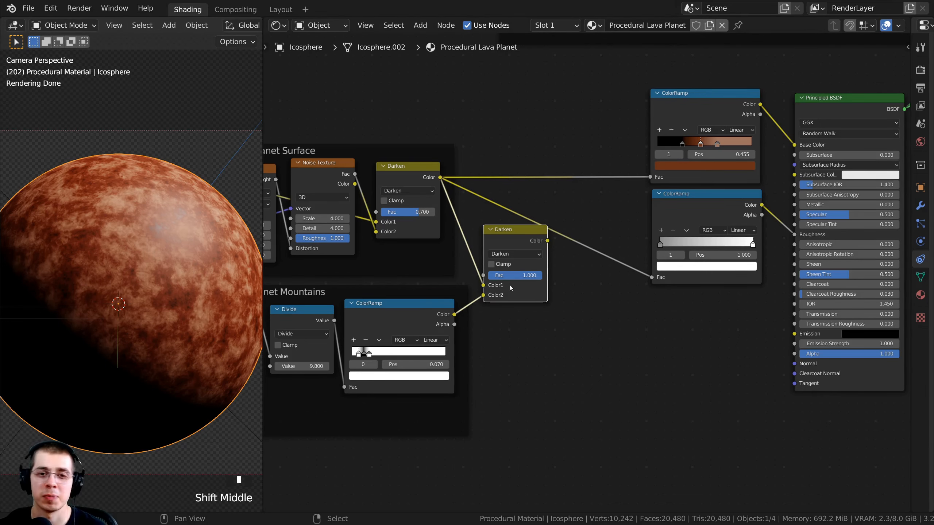
pyautogui.scroll(1, 509, 285)
pyautogui.keyDown('shift'); pyautogui.moveTo(522, 256); pyautogui.dragTo(334, 226, button='middle'); pyautogui.keyUp('shift')
pyautogui.scroll(1, 129, 295)
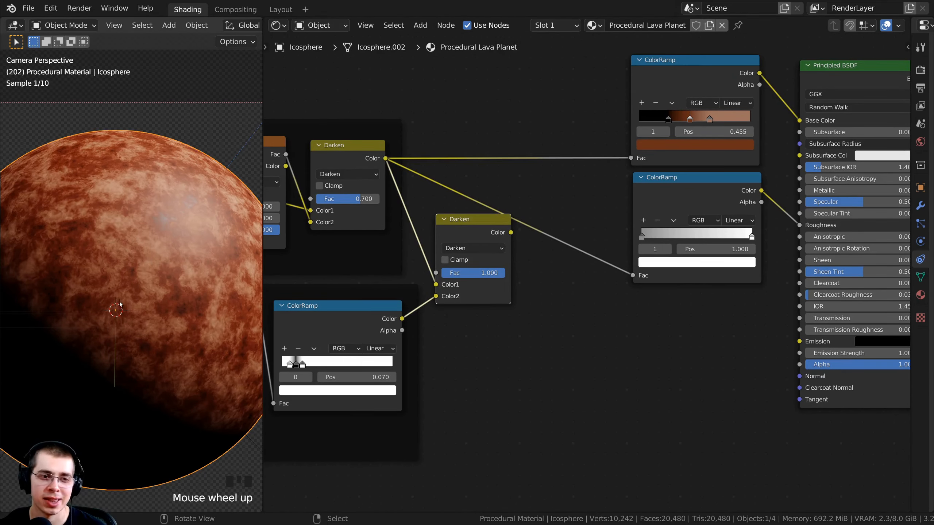
pyautogui.keyDown('shift'); pyautogui.moveTo(469, 260); pyautogui.dragTo(429, 247, button='middle'); pyautogui.keyUp('shift')
pyautogui.moveTo(429, 247); pyautogui.dragTo(435, 257)
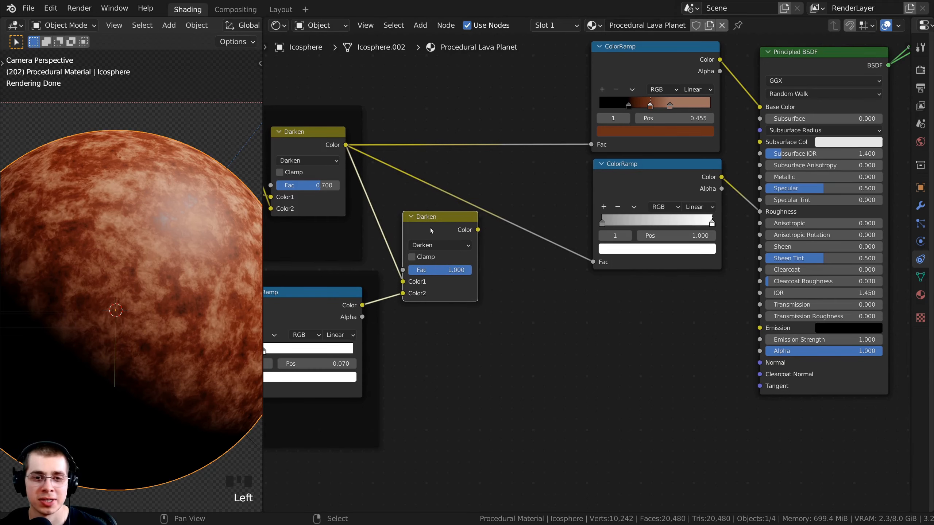
pyautogui.scroll(-1, 373, 237)
pyautogui.keyDown('shift'); pyautogui.moveTo(373, 237); pyautogui.dragTo(434, 177, button='middle'); pyautogui.keyUp('shift')
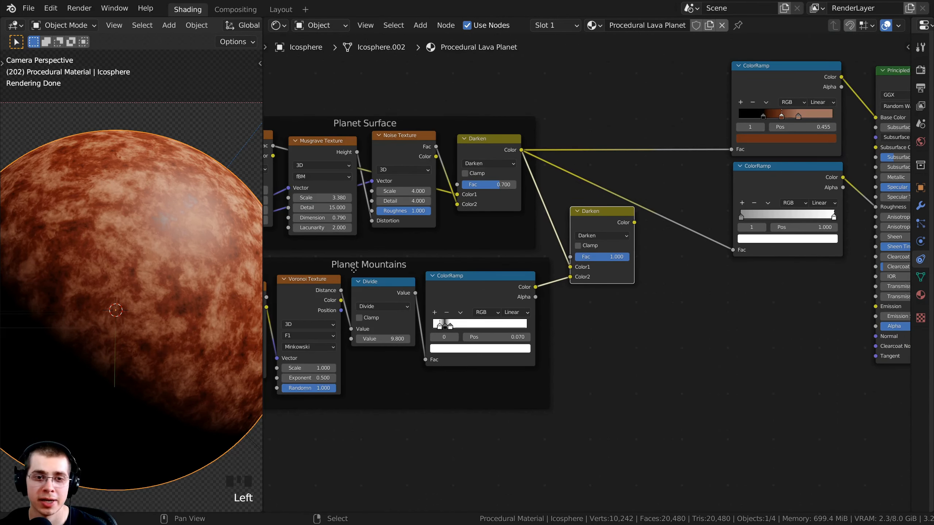
# - Connect the combined surface-and-mountains Darken node's color output to the Principled BSDF's Emission input
pyautogui.moveTo(670, 283); pyautogui.dragTo(536, 286, button='middle')
pyautogui.scroll(3, 558, 299)
pyautogui.moveTo(480, 215); pyautogui.dragTo(784, 322)
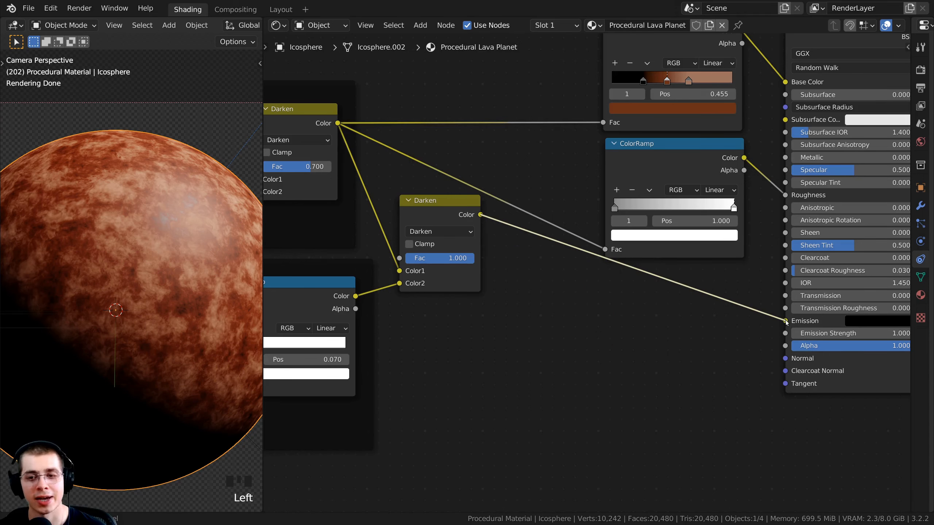
pyautogui.moveTo(785, 322); pyautogui.dragTo(730, 307, button='middle')
pyautogui.scroll(-1, 210, 264)
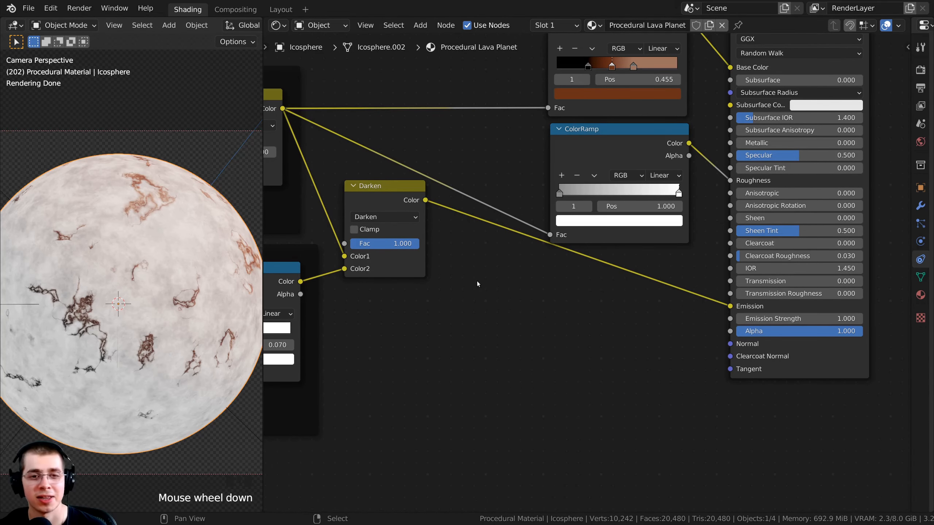
# - Add a ColorRamp node on the link between the combined Darken node and the Emission input
pyautogui.moveTo(369, 205); pyautogui.dragTo(370, 215)
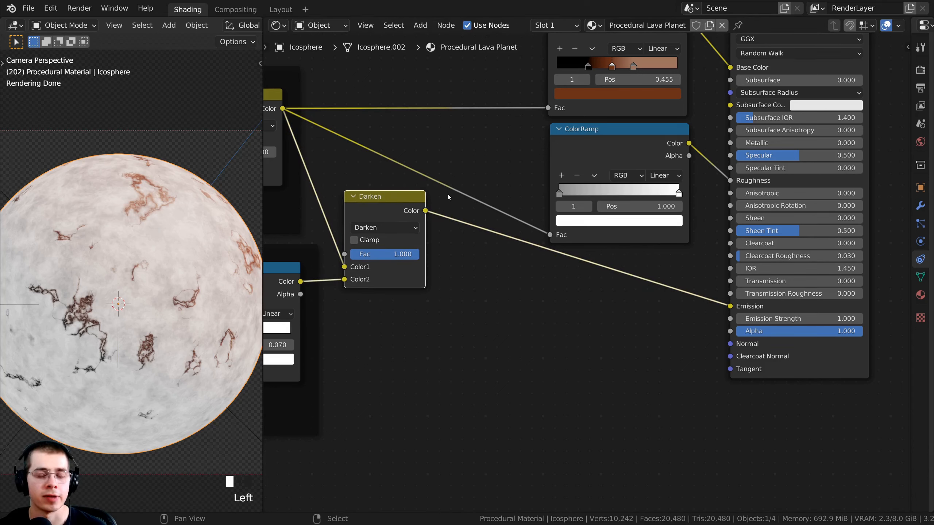
pyautogui.hotkey('shift', 'a')
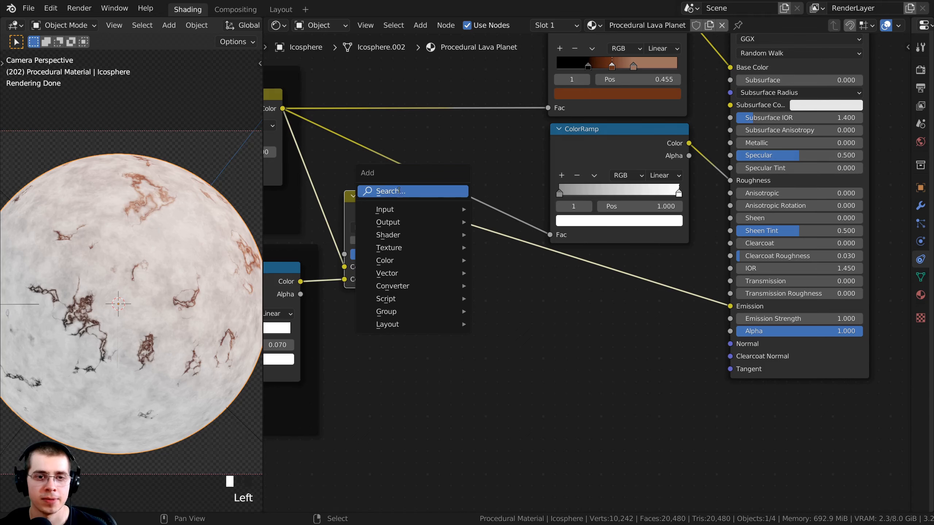
pyautogui.click(400, 190)
pyautogui.write('col')
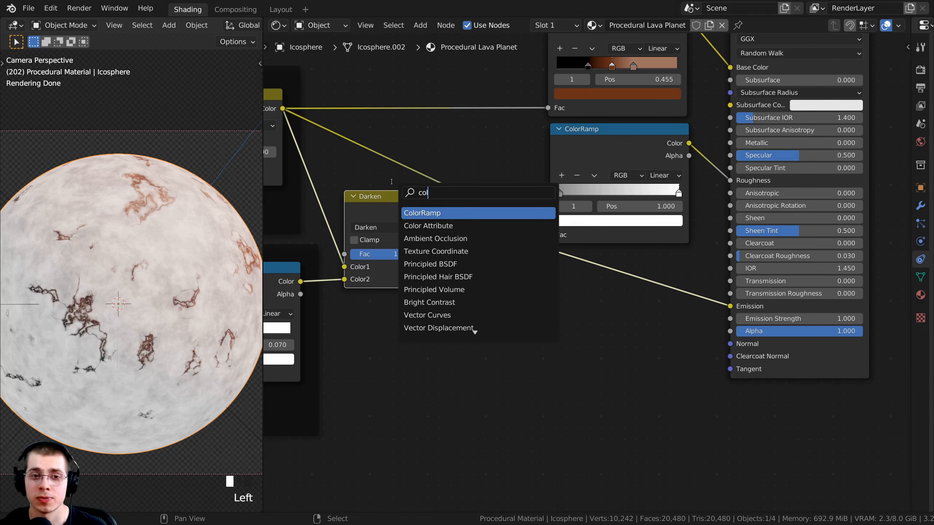
pyautogui.click(427, 212)
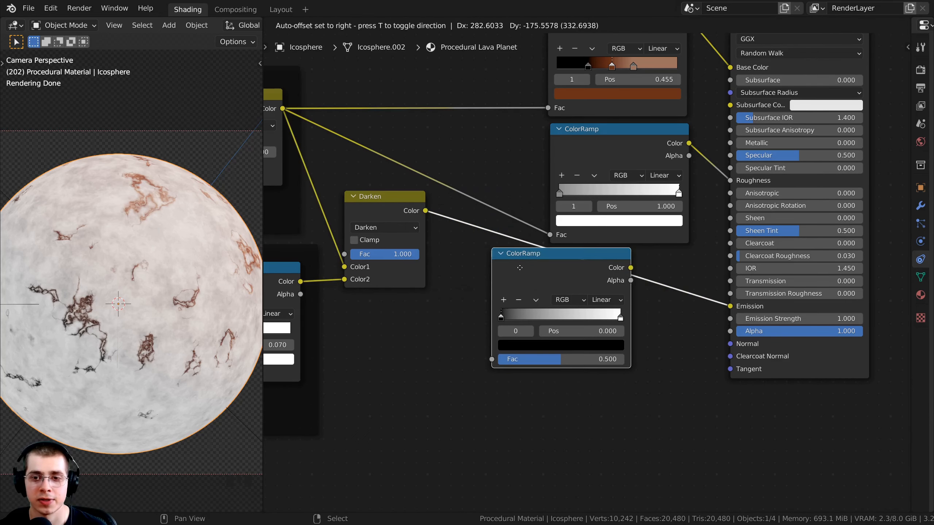
pyautogui.click(586, 286)
pyautogui.moveTo(571, 270); pyautogui.dragTo(569, 254)
# - Recolor the Emission ColorRamp's black stop orange with hex FF8400
pyautogui.moveTo(572, 289); pyautogui.dragTo(564, 292, button='middle')
pyautogui.scroll(1, 564, 292)
pyautogui.scroll(5, 563, 291)
pyautogui.scroll(-2, 501, 325)
pyautogui.scroll(2, 501, 325)
pyautogui.moveTo(500, 325); pyautogui.dragTo(472, 323, button='middle')
pyautogui.click(481, 320)
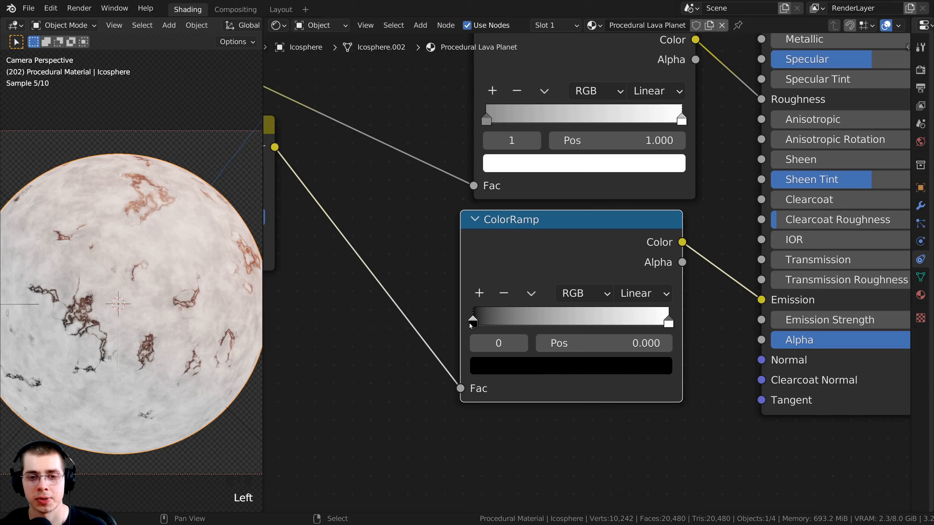
pyautogui.click(524, 363)
pyautogui.moveTo(628, 221); pyautogui.dragTo(628, 100)
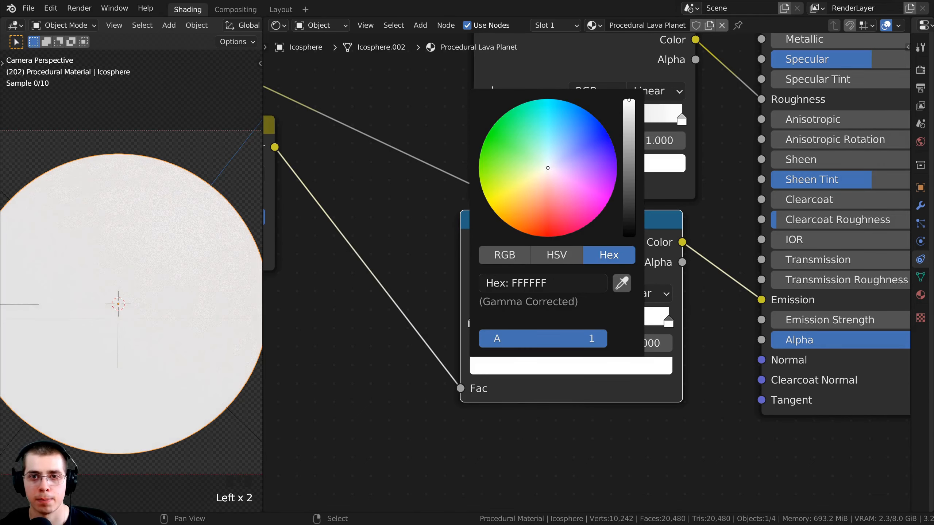
pyautogui.moveTo(544, 175); pyautogui.dragTo(510, 225)
pyautogui.click(583, 281)
pyautogui.write('FF8400')
pyautogui.press('Return')
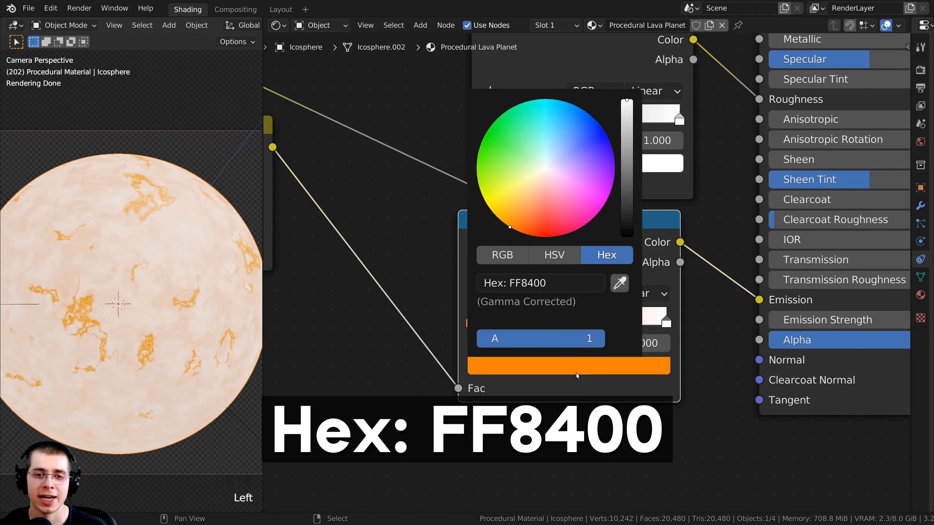
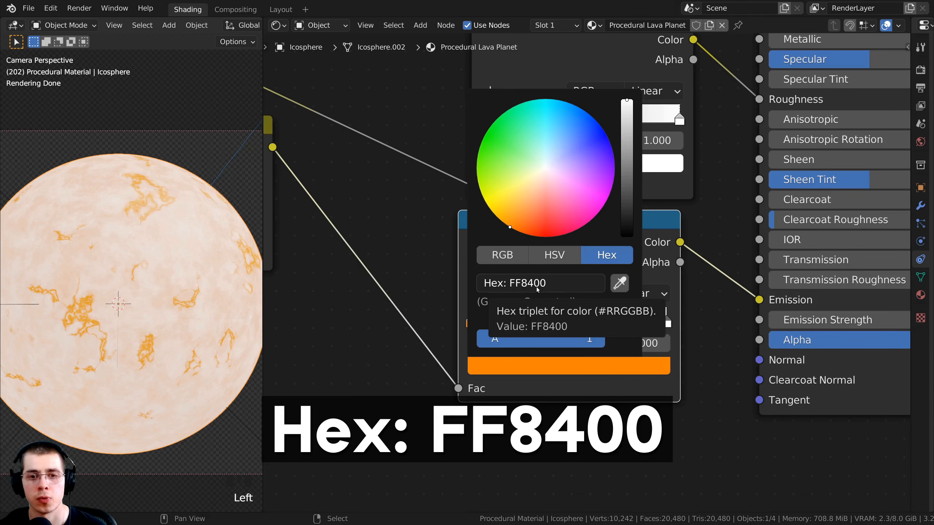
# - Recolor the Emission ColorRamp's white stop red with hex FF1000
pyautogui.click(665, 316)
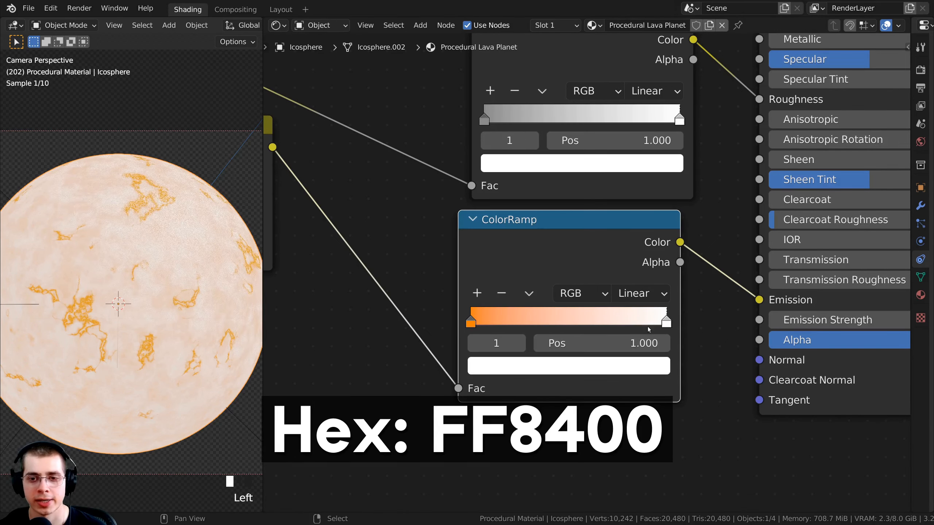
pyautogui.moveTo(548, 358); pyautogui.dragTo(536, 396, button='middle')
pyautogui.click(541, 385)
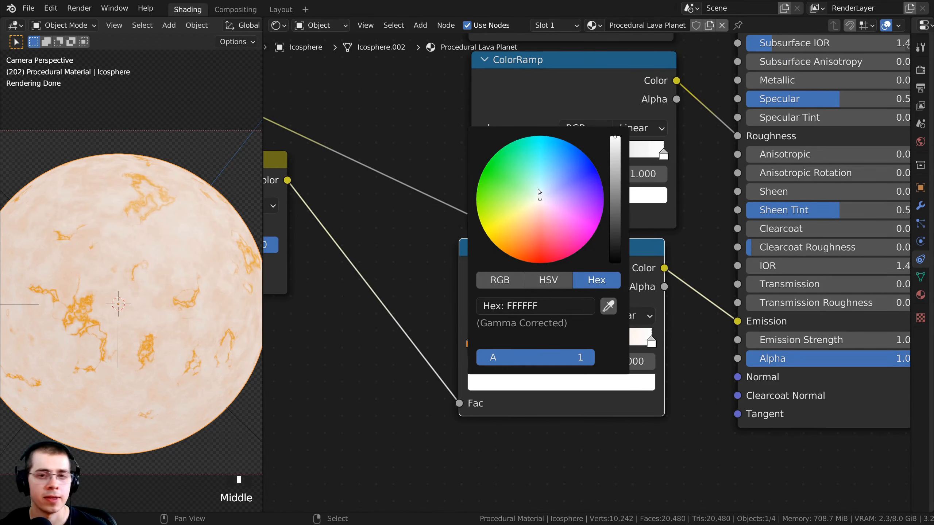
pyautogui.moveTo(540, 200); pyautogui.dragTo(540, 263)
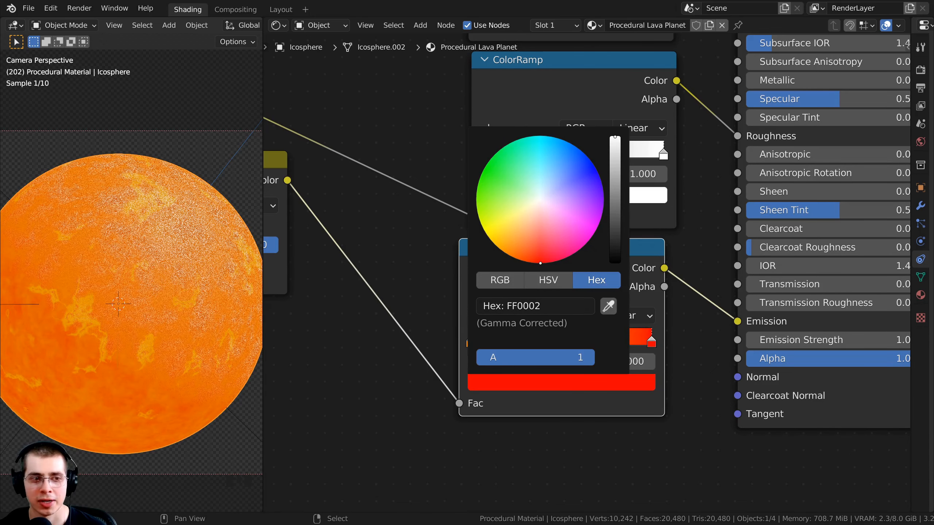
pyautogui.hotkey('ctrl', 'v')
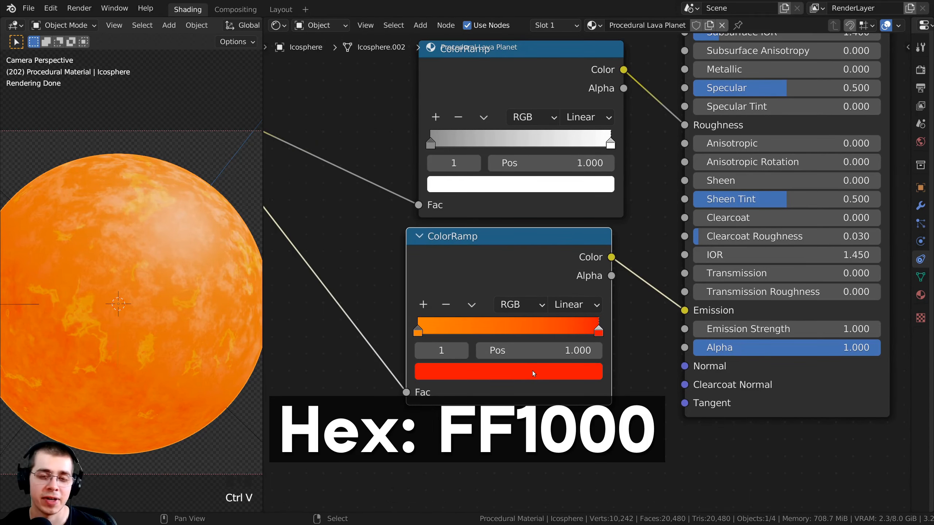
# - Nudge the Emission ColorRamp slightly closer to the Principled BSDF and inspect the planet's glow colors through the camera view
pyautogui.click(533, 370)
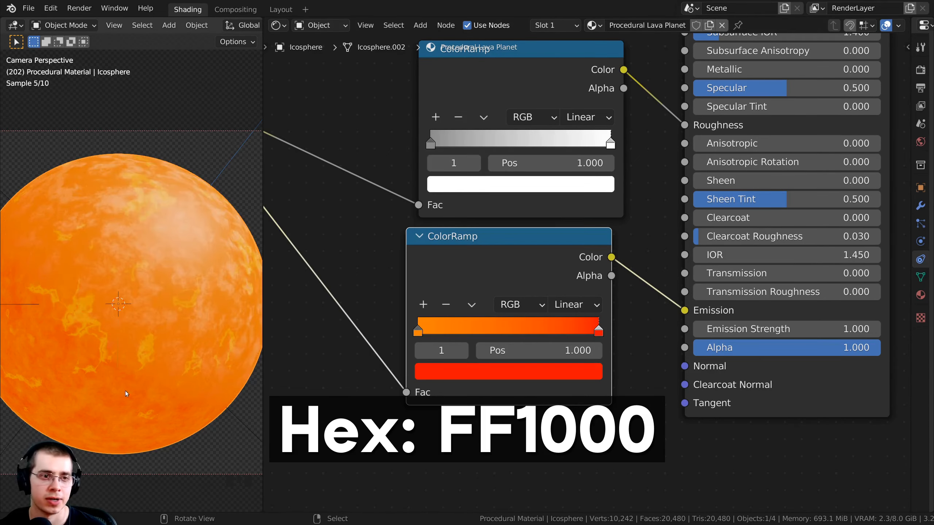
pyautogui.moveTo(205, 220); pyautogui.dragTo(193, 276, button='middle')
pyautogui.press('KP_0')
pyautogui.scroll(-4, 89, 270)
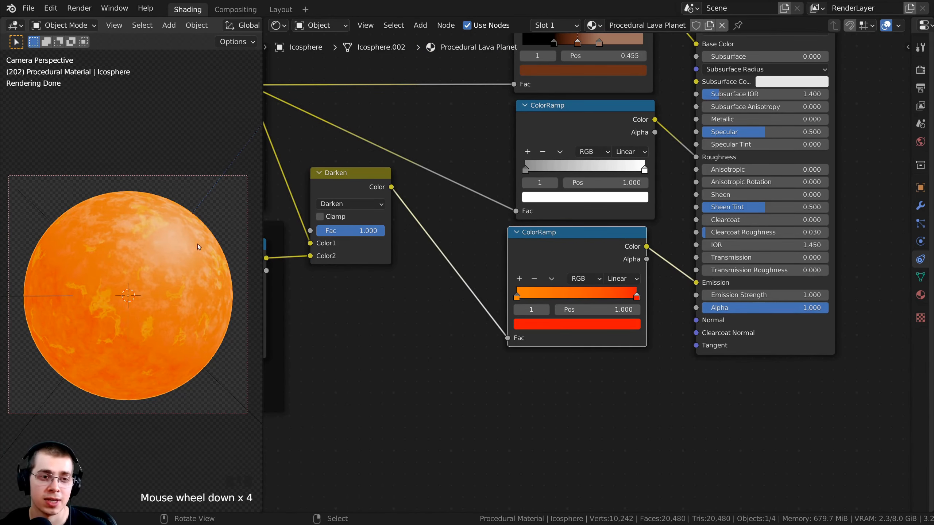
pyautogui.moveTo(511, 270); pyautogui.dragTo(514, 270)
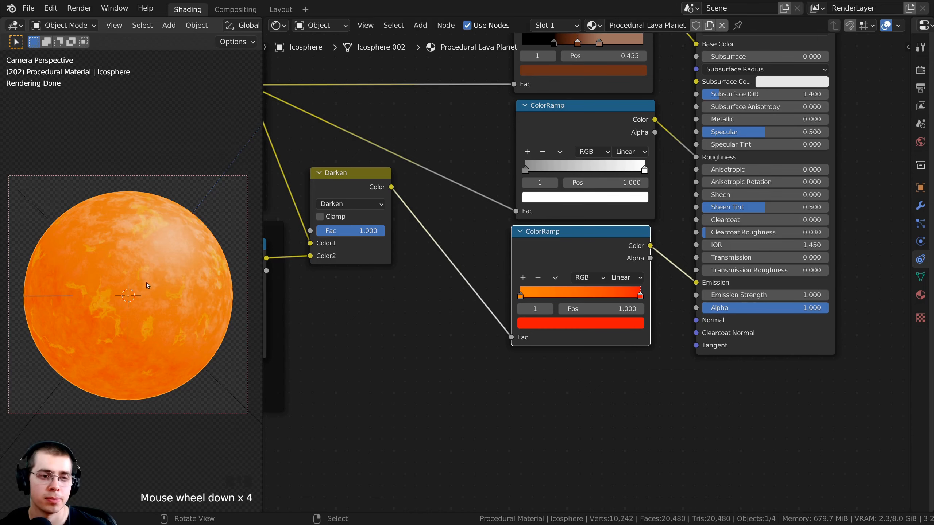
pyautogui.scroll(2, 162, 294)
pyautogui.scroll(-1, 147, 300)
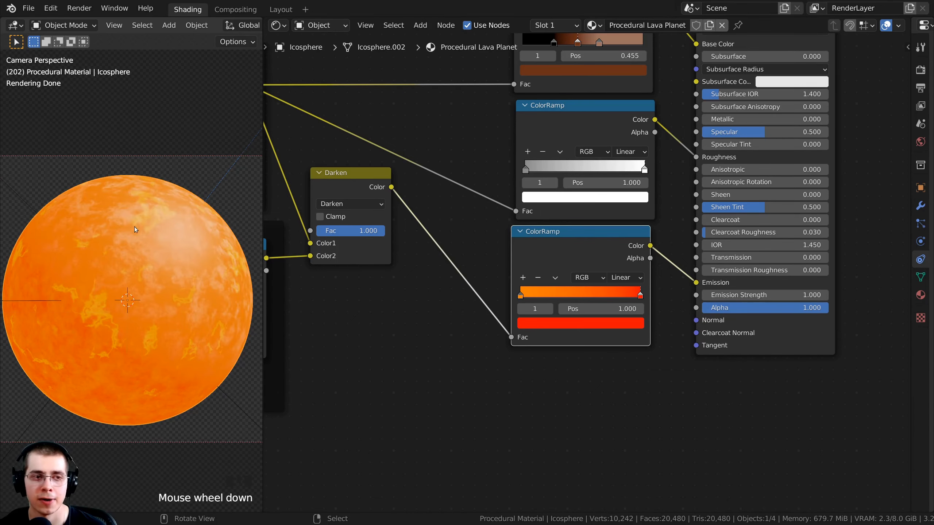
pyautogui.scroll(-2, 577, 261)
pyautogui.scroll(1, 579, 274)
# - Try lowering the Principled BSDF's Emission Strength to 0 to preview the planet without glow
pyautogui.click(668, 287)
pyautogui.scroll(6, 753, 281)
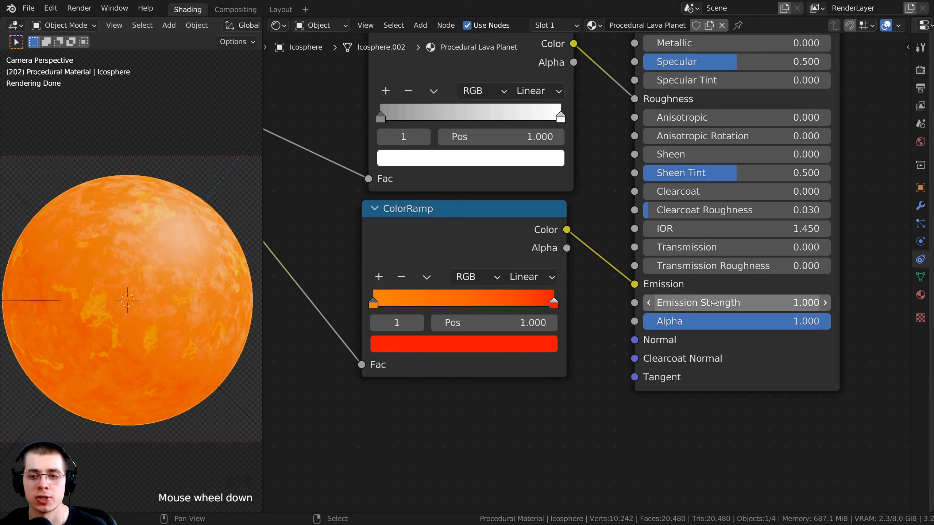
pyautogui.keyDown('shift'); pyautogui.moveTo(713, 303); pyautogui.dragTo(684, 303); pyautogui.keyUp('shift')
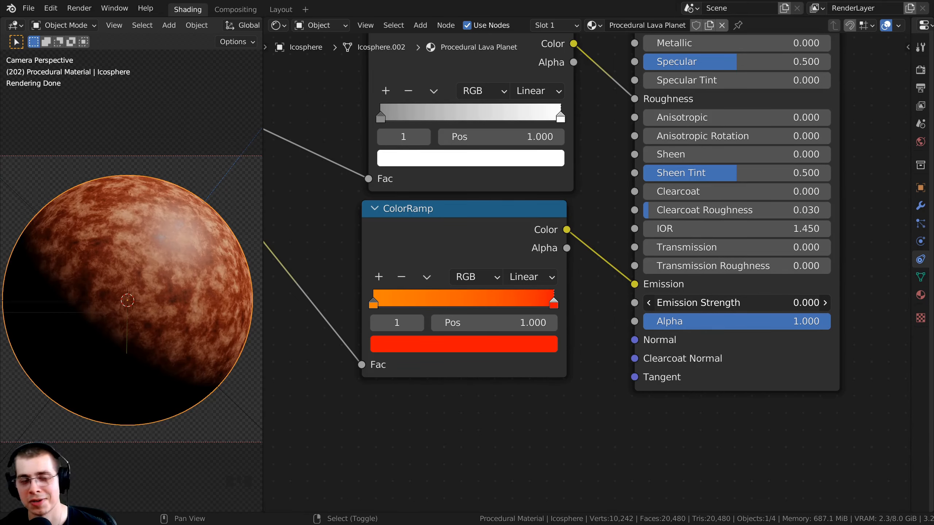
pyautogui.rightClick(680, 303)
# - Connect the combined surface-and-mountains Darken node's color output to the Principled BSDF's Emission Strength input
pyautogui.scroll(-2, 561, 312)
pyautogui.moveTo(560, 313); pyautogui.dragTo(606, 309, button='middle')
pyautogui.scroll(-4, 601, 302)
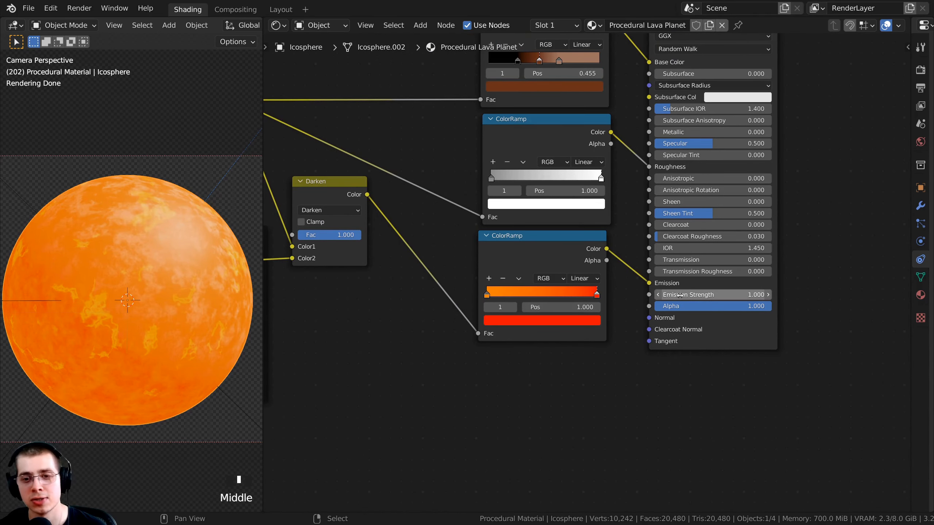
pyautogui.scroll(-1, 387, 225)
pyautogui.moveTo(356, 189); pyautogui.dragTo(653, 290)
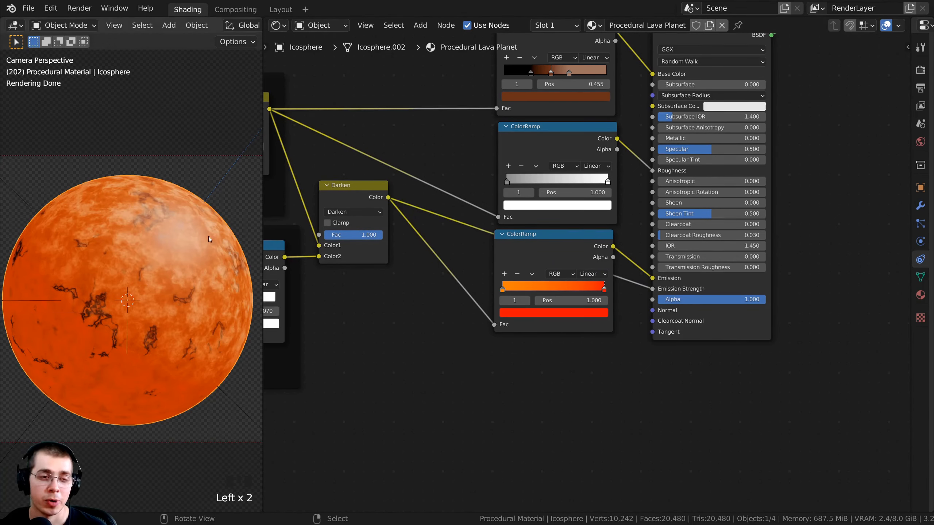
# - Add a ColorRamp on the link between the Darken node and Emission Strength, placed below the orange-red ColorRamp
pyautogui.hotkey('shift', 'a')
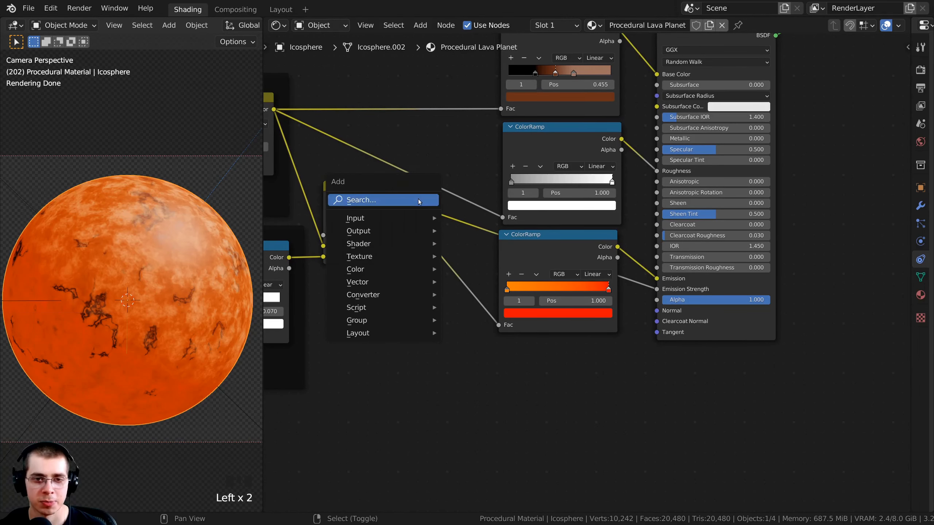
pyautogui.click(402, 200)
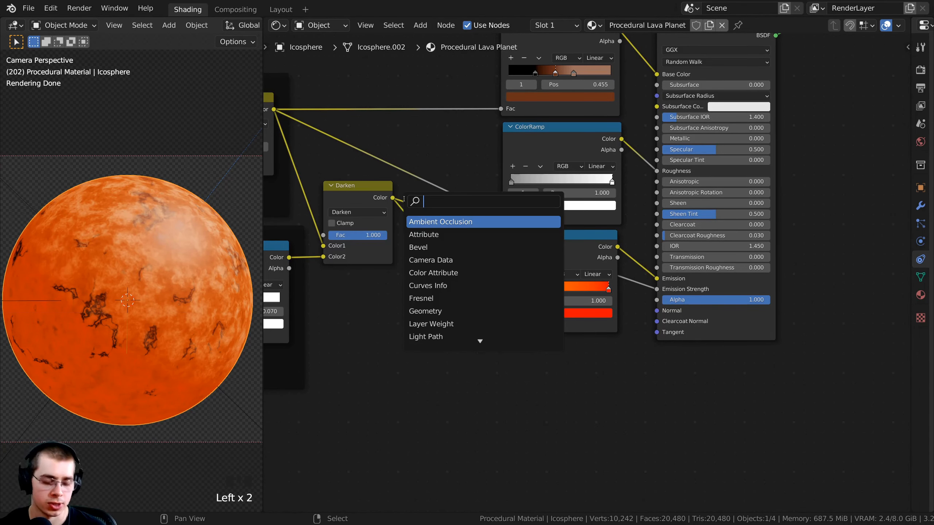
pyautogui.write('col')
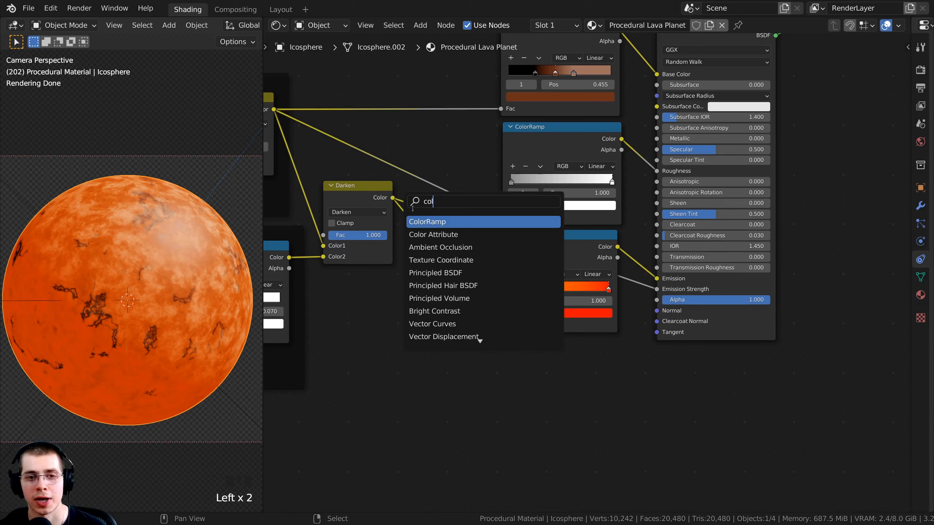
pyautogui.click(427, 221)
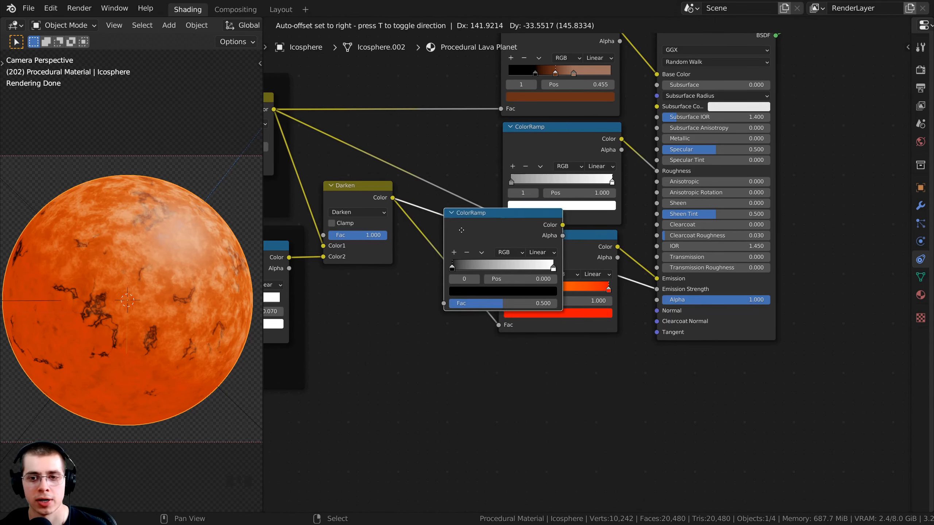
pyautogui.click(586, 298)
pyautogui.press('g')
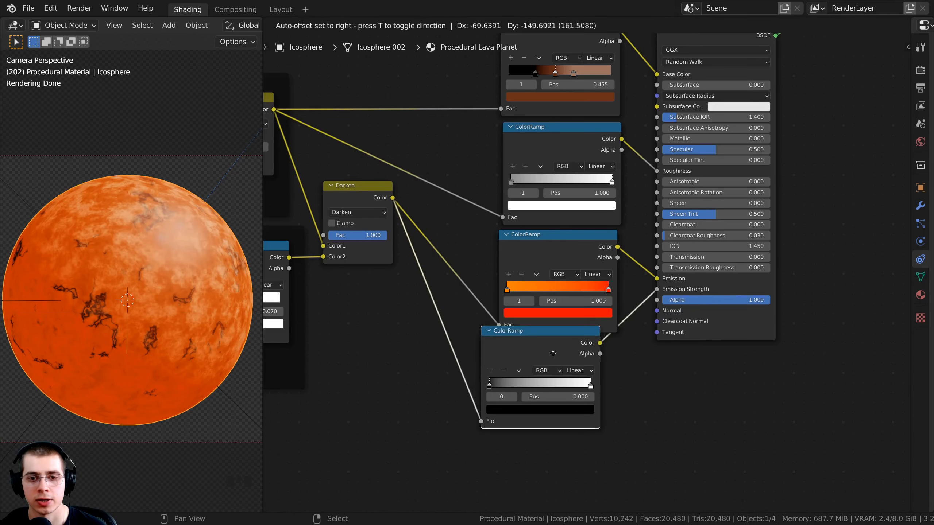
pyautogui.click(580, 353)
# - Move the Principled BSDF farther from the ColorRamps and slightly adjust the position of the Emission Strength ColorRamp
pyautogui.scroll(-1, 598, 270)
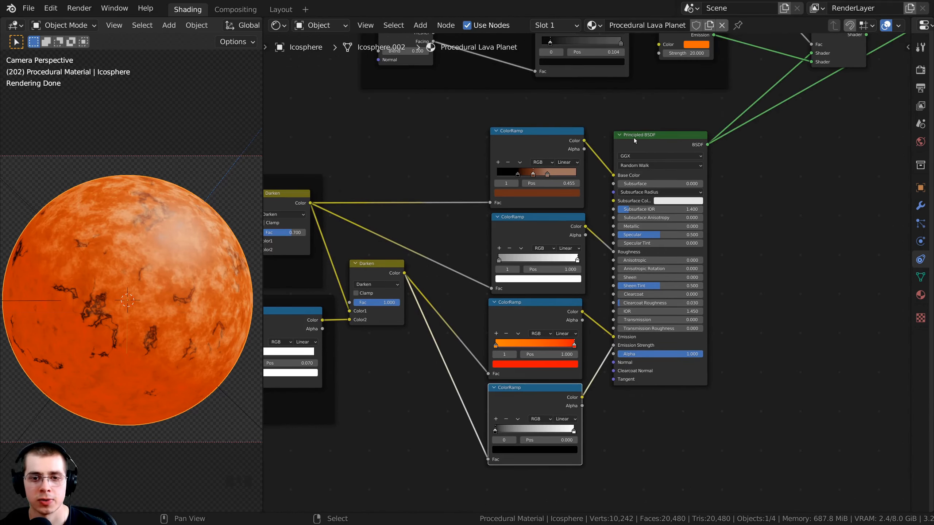
pyautogui.moveTo(634, 137); pyautogui.dragTo(669, 159)
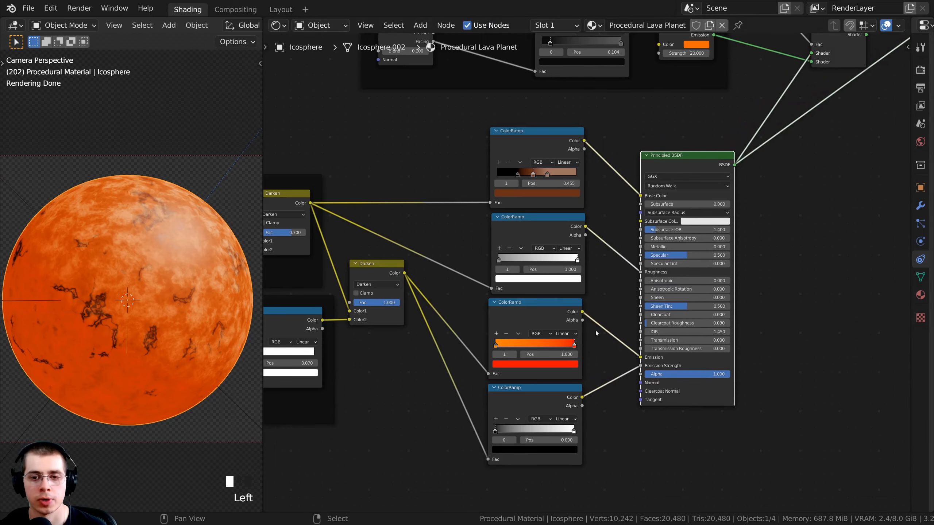
pyautogui.scroll(1, 574, 316)
pyautogui.scroll(2, 534, 282)
pyautogui.moveTo(439, 348)
pyautogui.mouseDown()
pyautogui.moveTo(512, 353)
pyautogui.moveTo(439, 357)
pyautogui.mouseUp()
# - Shift the black stop of the Emission Strength ColorRamp to position 0.545
pyautogui.scroll(3, 439, 356)
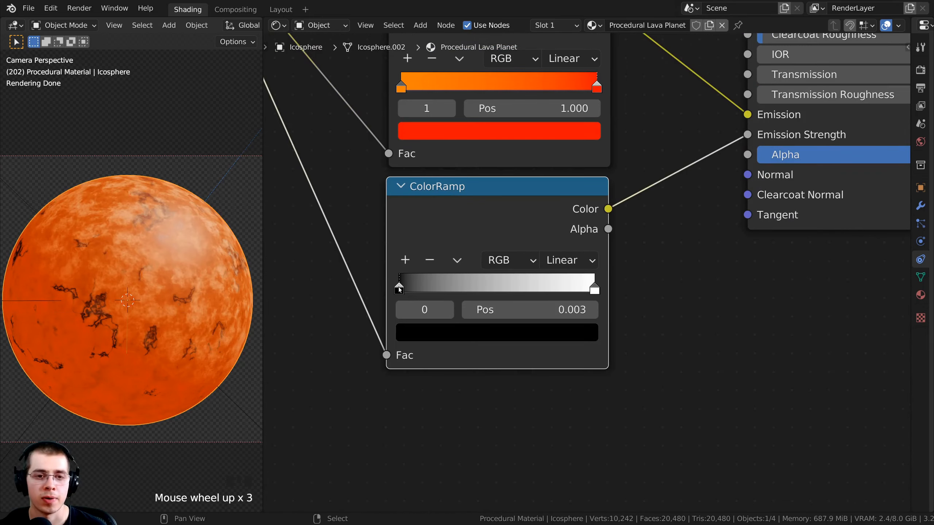
pyautogui.moveTo(401, 288); pyautogui.dragTo(513, 302)
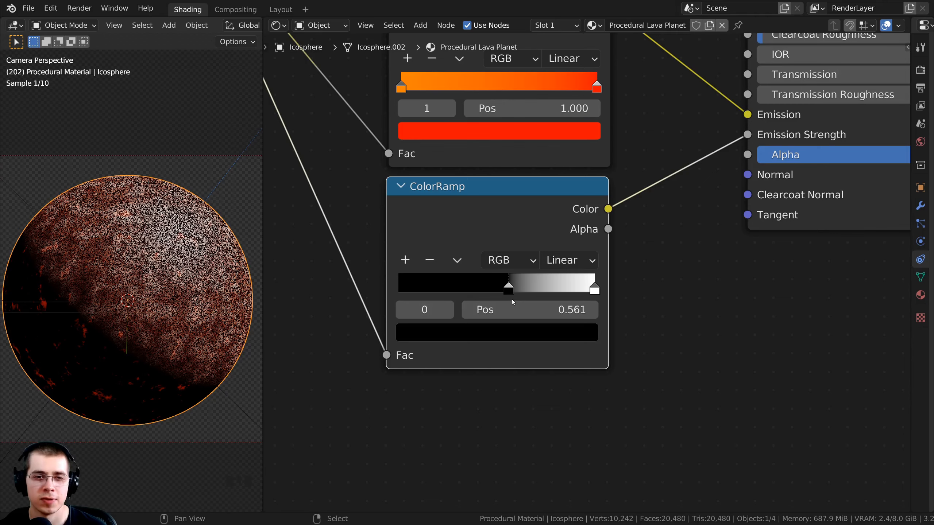
pyautogui.scroll(2, 512, 300)
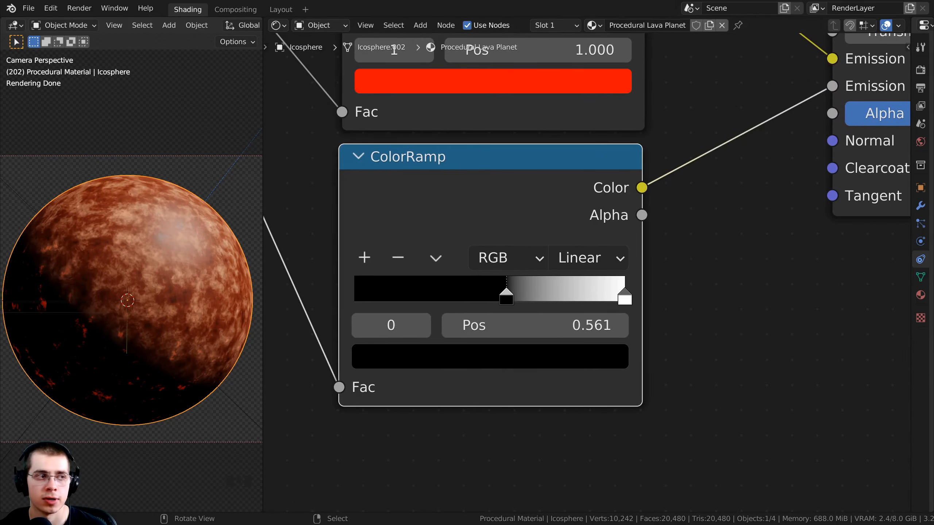
pyautogui.scroll(1, 497, 295)
pyautogui.moveTo(497, 295); pyautogui.dragTo(492, 296)
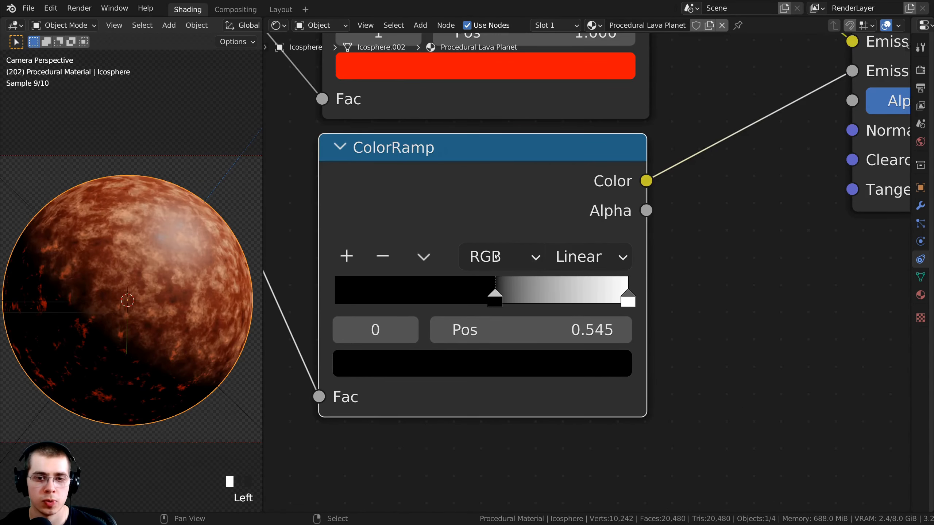
# - Examine the glowing lava patches on the planet's dark side up close and from a distance
pyautogui.scroll(-1, 494, 221)
pyautogui.scroll(-1, 494, 221)
pyautogui.scroll(7, 88, 170)
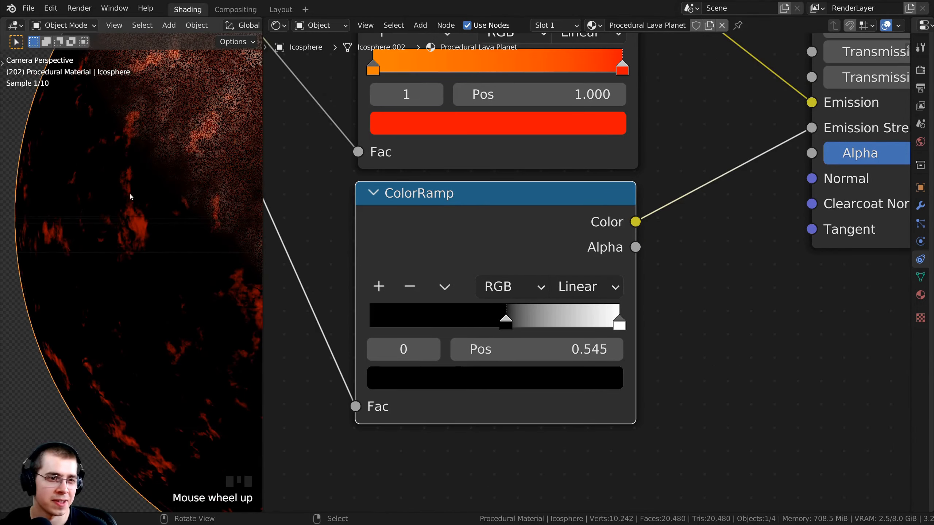
pyautogui.keyDown('shift'); pyautogui.moveTo(156, 297); pyautogui.dragTo(153, 193, button='middle'); pyautogui.keyUp('shift')
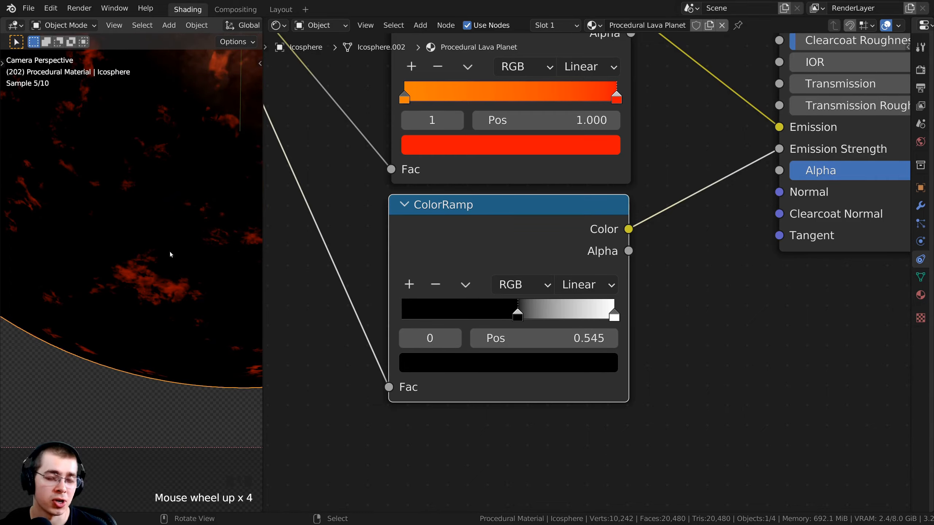
pyautogui.scroll(-5, 170, 254)
pyautogui.keyDown('shift'); pyautogui.moveTo(156, 156); pyautogui.dragTo(98, 268, button='middle'); pyautogui.keyUp('shift')
pyautogui.keyDown('shift'); pyautogui.scroll(-2, 98, 254); pyautogui.keyUp('shift')
pyautogui.scroll(-1, 152, 254)
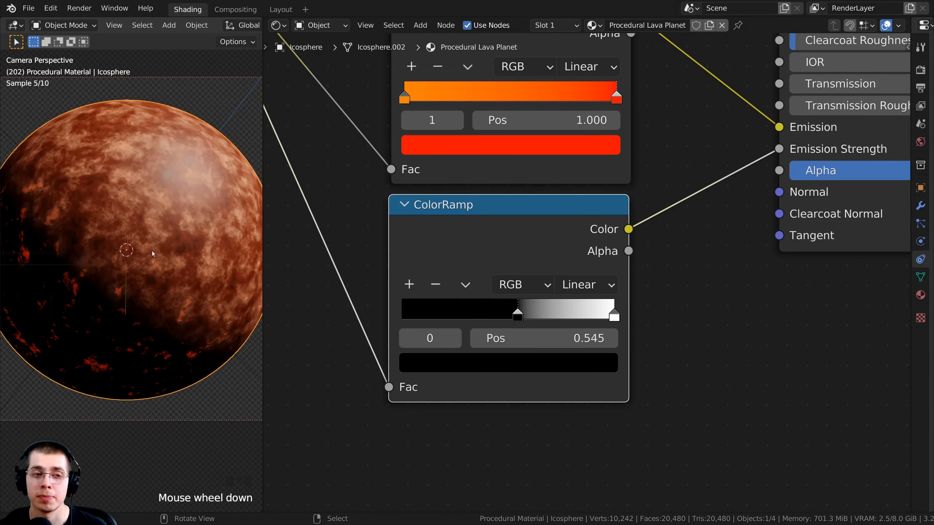
pyautogui.scroll(-1, 551, 251)
# - Insert a Math node on the link between the Emission Strength ColorRamp and the Principled BSDF
pyautogui.moveTo(528, 250); pyautogui.dragTo(518, 277, button='middle')
pyautogui.hotkey('shift', 'a')
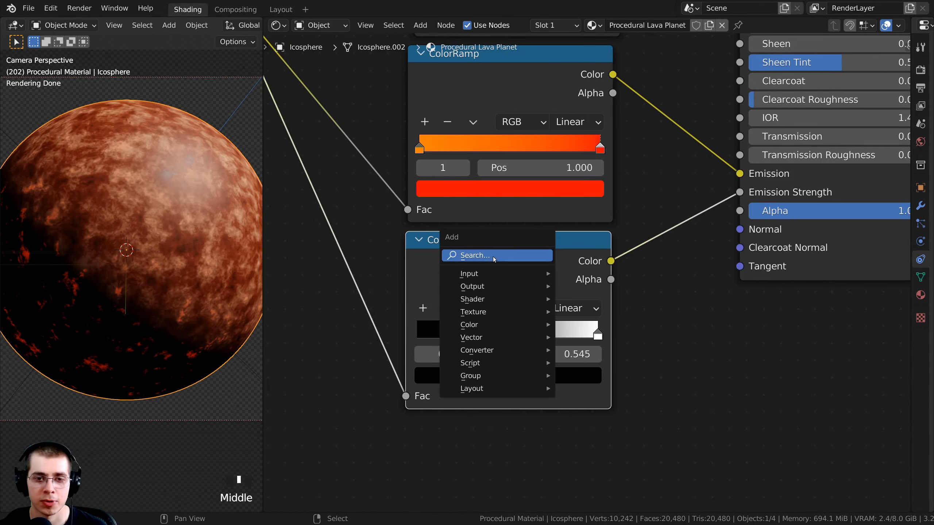
pyautogui.click(492, 256)
pyautogui.write('m')
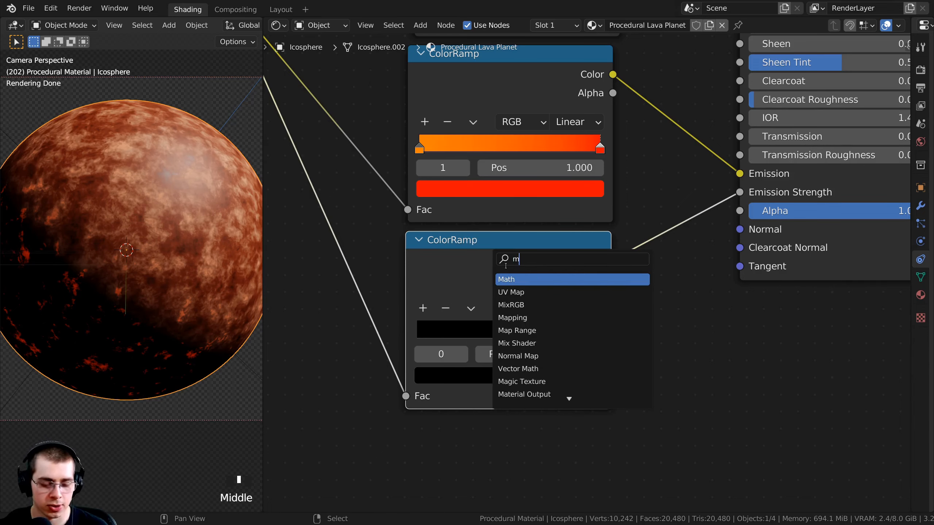
pyautogui.write('ath')
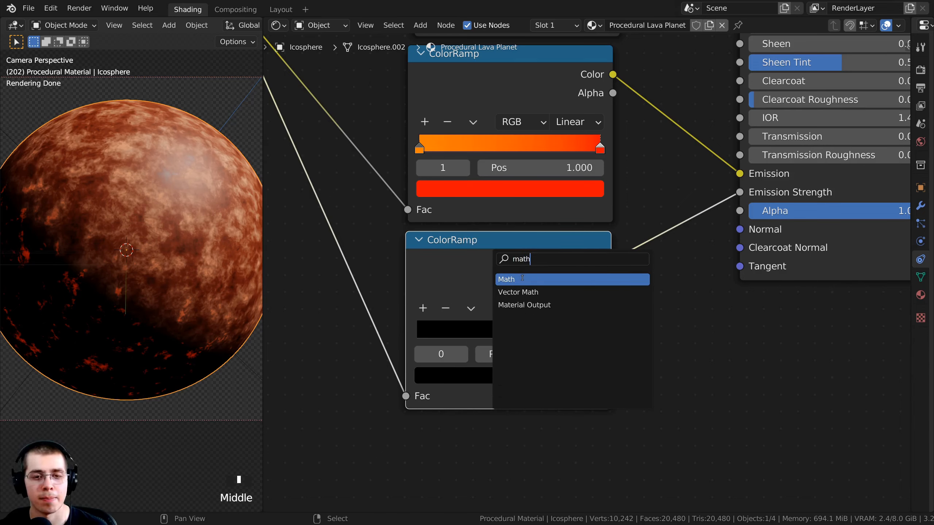
pyautogui.click(522, 278)
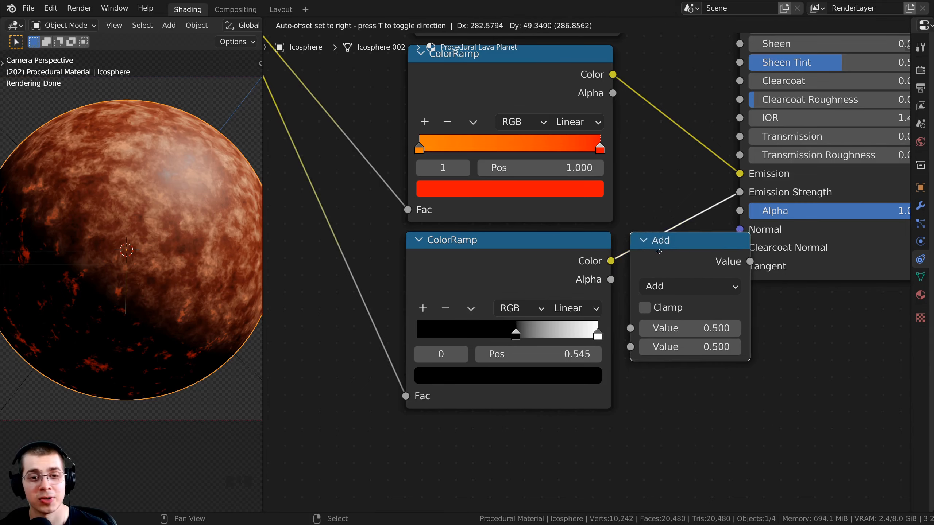
pyautogui.moveTo(684, 242); pyautogui.dragTo(647, 245, button='middle')
pyautogui.click(618, 233)
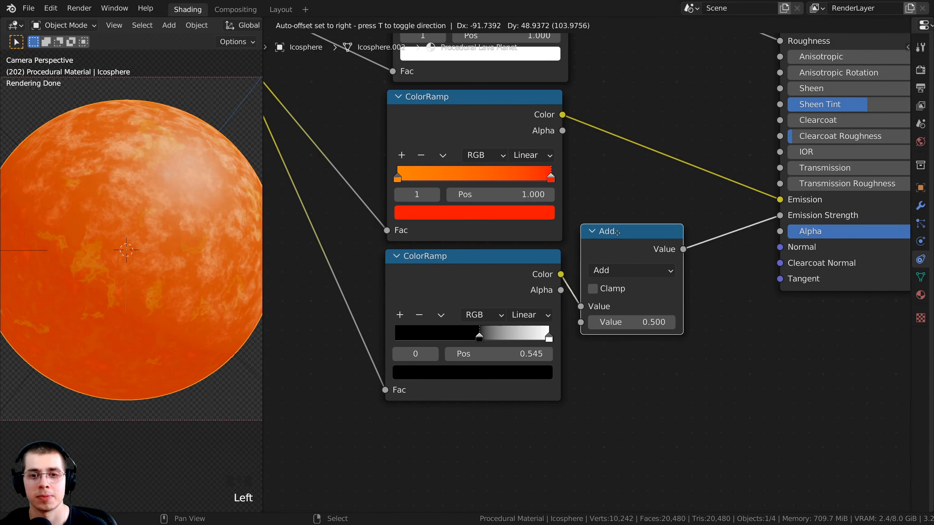
# - Switch the Math node's operation to Multiply and place the node slightly farther from the ColorRamp
pyautogui.click(616, 271)
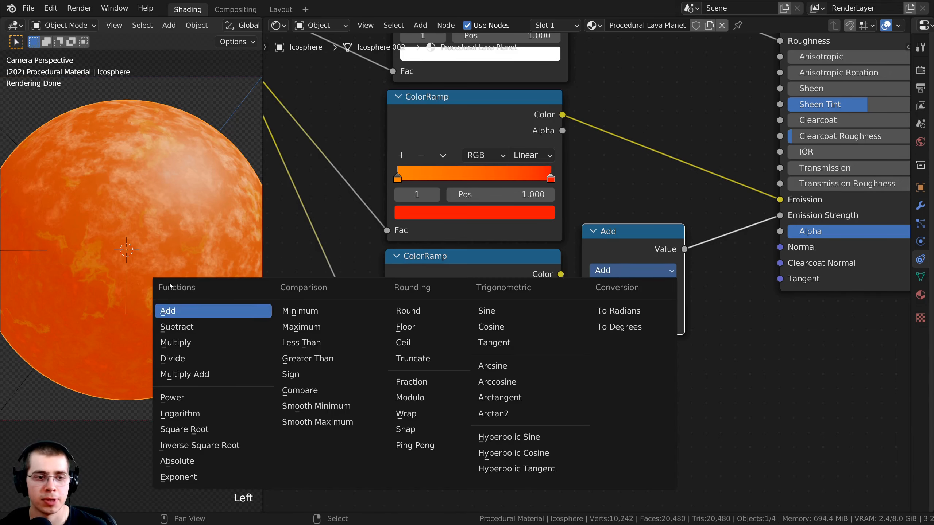
pyautogui.click(176, 342)
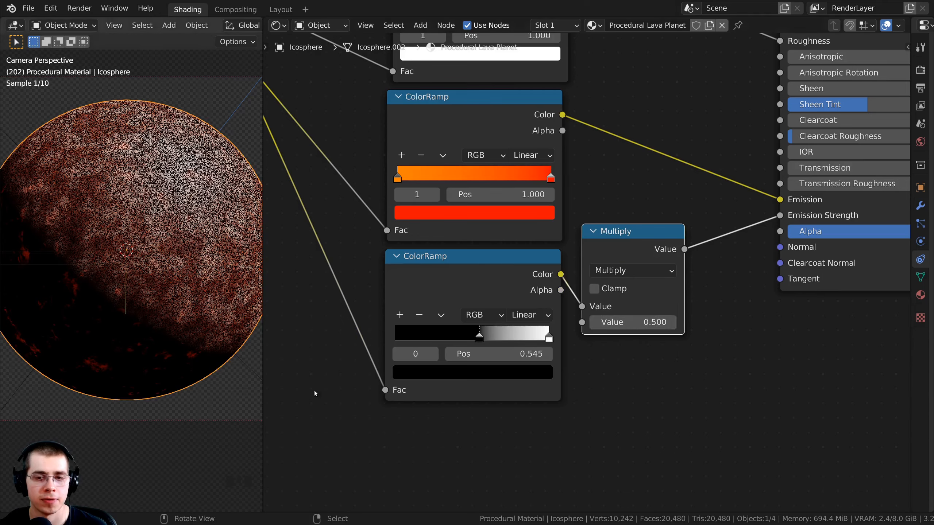
pyautogui.moveTo(634, 245)
pyautogui.mouseDown()
pyautogui.moveTo(640, 232)
pyautogui.moveTo(628, 243)
pyautogui.mouseUp()
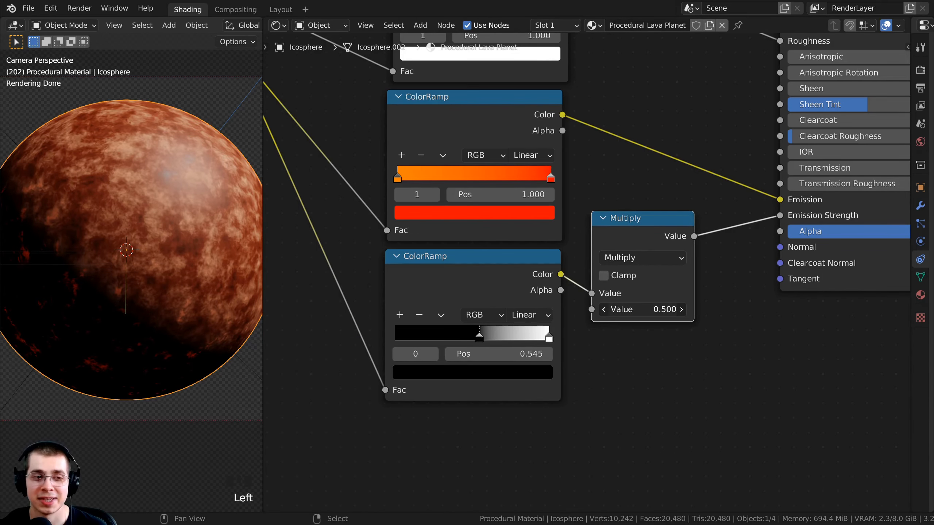
# - Set the Multiply node's value to 30 to brighten the lava, and check the glowing patches up close
pyautogui.moveTo(643, 309); pyautogui.dragTo(671, 309)
pyautogui.keyDown('shift'); pyautogui.moveTo(125, 296); pyautogui.dragTo(136, 245, button='middle'); pyautogui.keyUp('shift')
pyautogui.scroll(4, 193, 257)
pyautogui.moveTo(644, 310); pyautogui.dragTo(721, 310)
pyautogui.scroll(5, 170, 240)
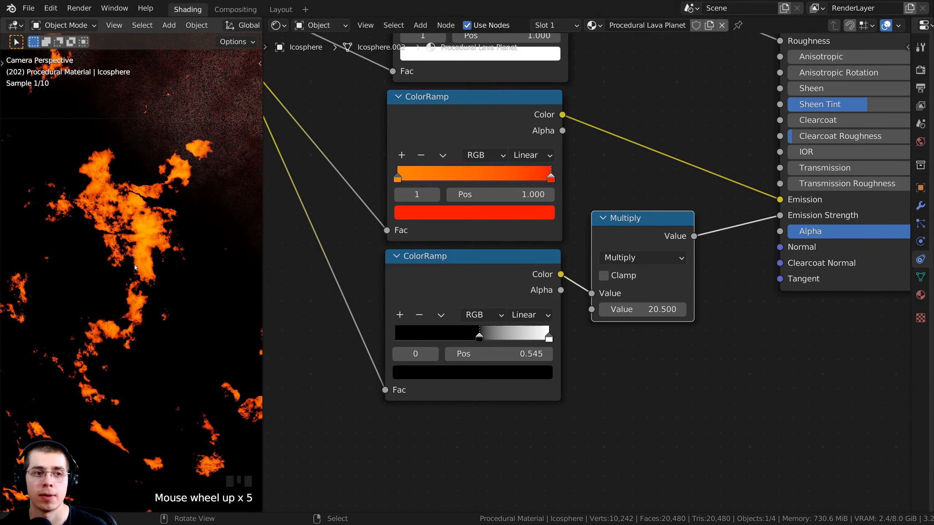
pyautogui.keyDown('shift'); pyautogui.moveTo(170, 240); pyautogui.dragTo(173, 191, button='middle'); pyautogui.keyUp('shift')
pyautogui.click(654, 311)
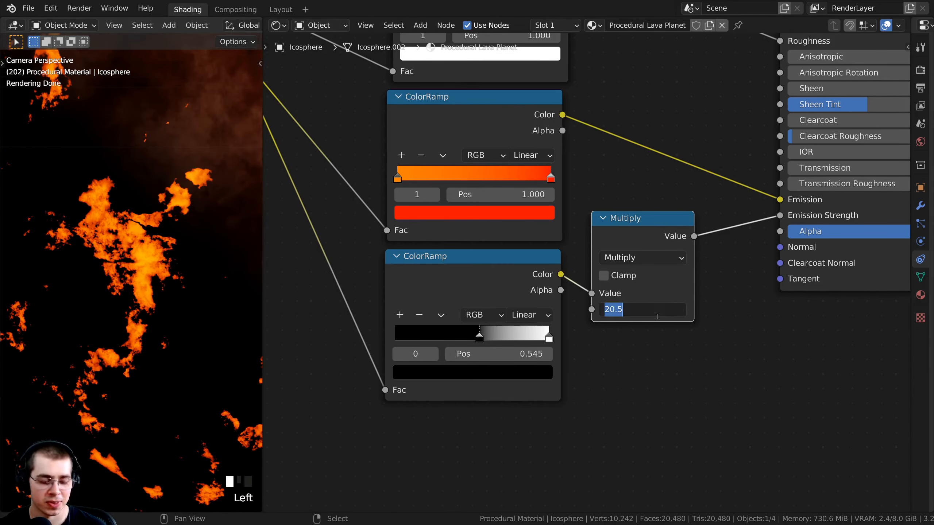
pyautogui.write('30')
pyautogui.press('Return')
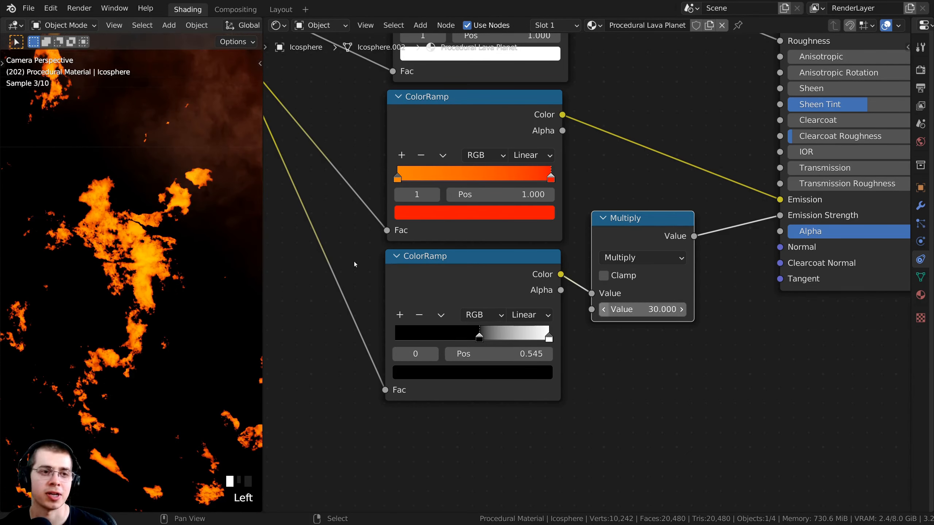
pyautogui.keyDown('shift'); pyautogui.moveTo(251, 139); pyautogui.dragTo(254, 308, button='middle'); pyautogui.keyUp('shift')
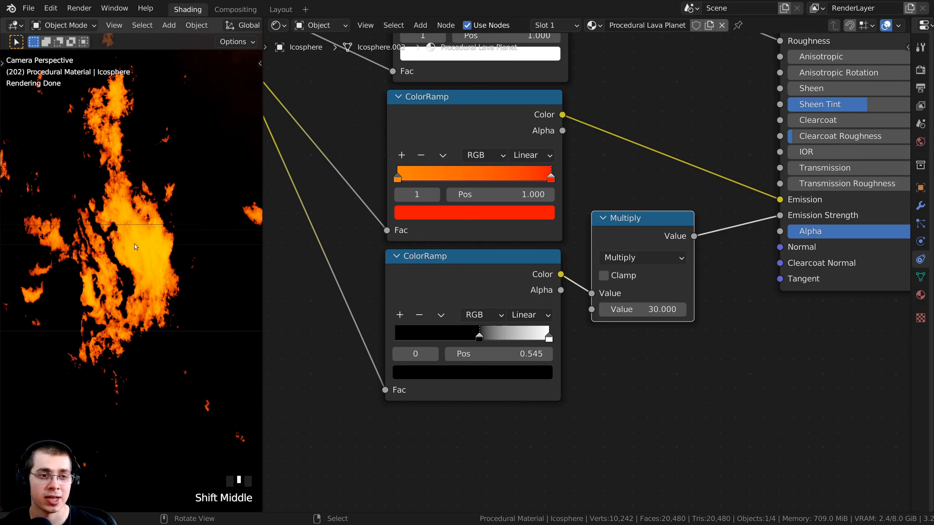
pyautogui.scroll(4, 140, 230)
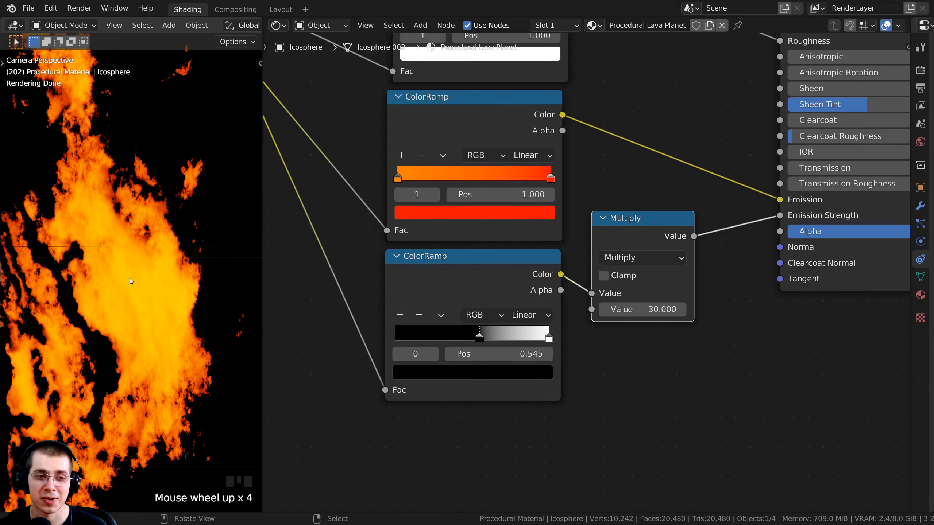
# - Examine the brightened lava patches on the planet's lit and dark sides up close and from a distance
pyautogui.scroll(-1, 136, 290)
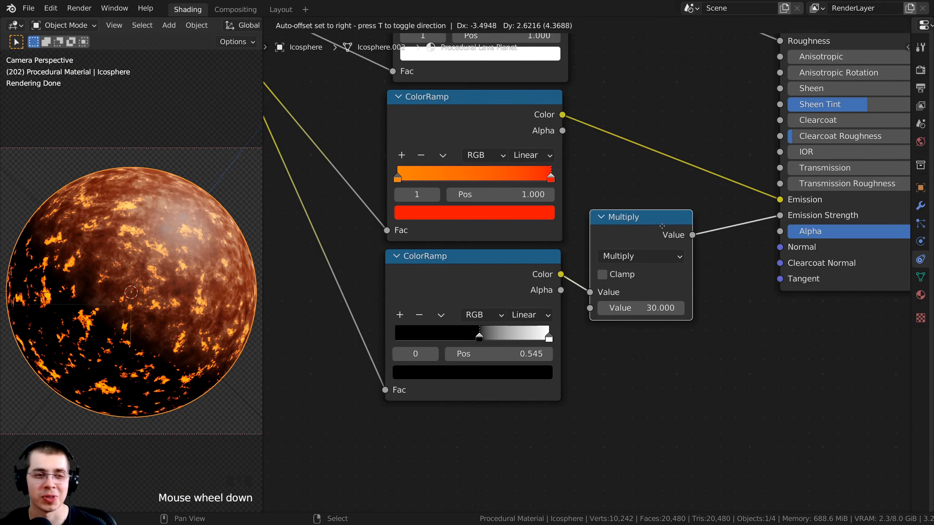
pyautogui.scroll(-1, 682, 242)
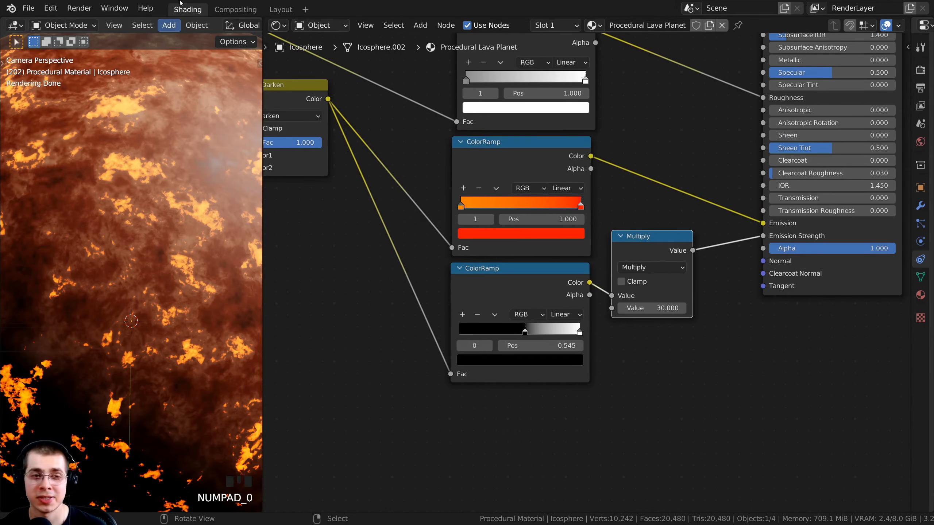
pyautogui.keyDown('shift'); pyautogui.moveTo(175, 109); pyautogui.dragTo(157, 166, button='middle'); pyautogui.keyUp('shift')
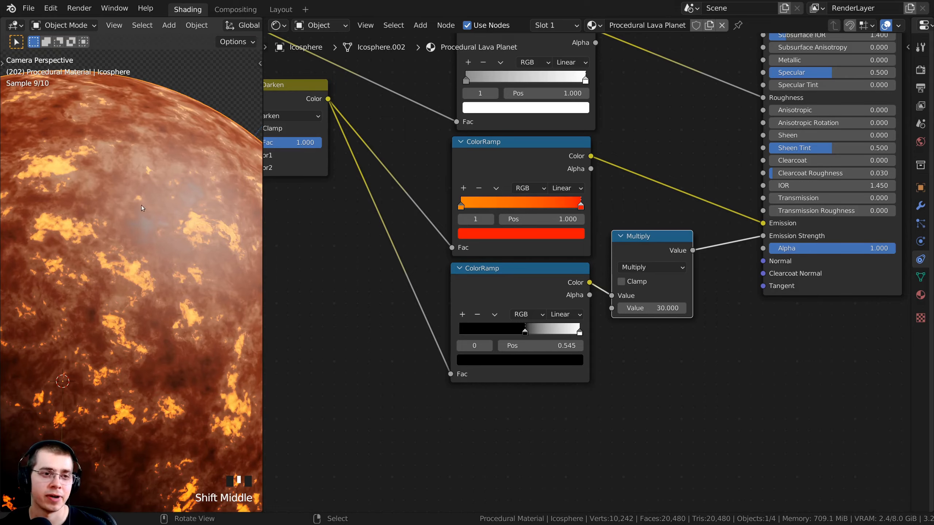
pyautogui.scroll(5, 124, 393)
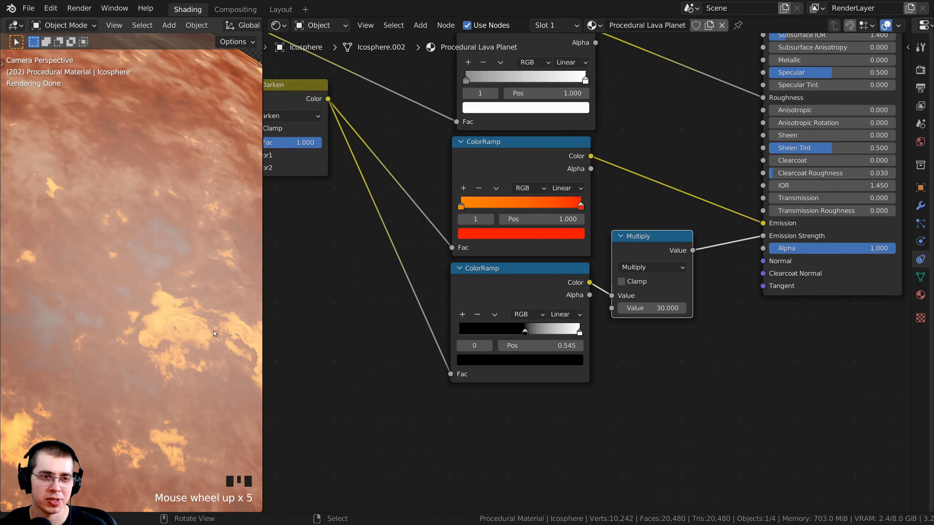
pyautogui.scroll(-4, 597, 280)
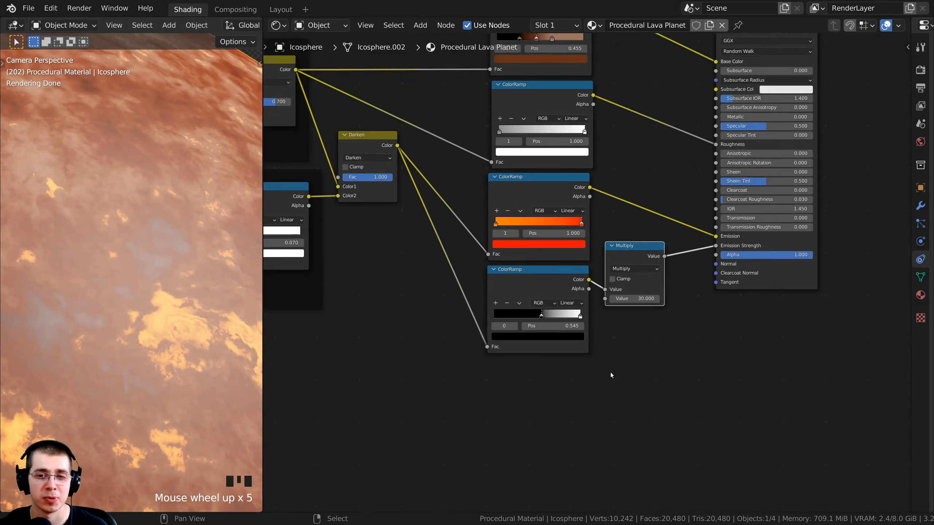
pyautogui.moveTo(610, 372); pyautogui.dragTo(555, 379, button='middle')
pyautogui.scroll(4, 606, 287)
pyautogui.moveTo(684, 272); pyautogui.dragTo(663, 317)
pyautogui.click(356, 286)
pyautogui.scroll(-2, 369, 279)
pyautogui.moveTo(369, 279); pyautogui.dragTo(392, 245, button='middle')
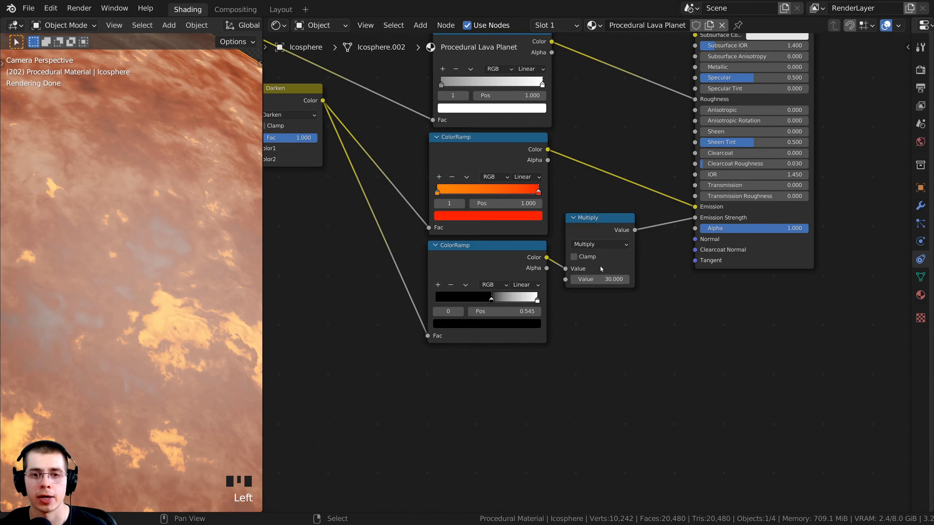
# - Link the Emission Strength ColorRamp's Color output to the Principled BSDF's Normal input and shift the ColorRamp slightly away from the Multiply node
pyautogui.scroll(2, 599, 266)
pyautogui.moveTo(429, 245)
pyautogui.mouseDown()
pyautogui.moveTo(408, 243)
pyautogui.moveTo(435, 244)
pyautogui.mouseUp()
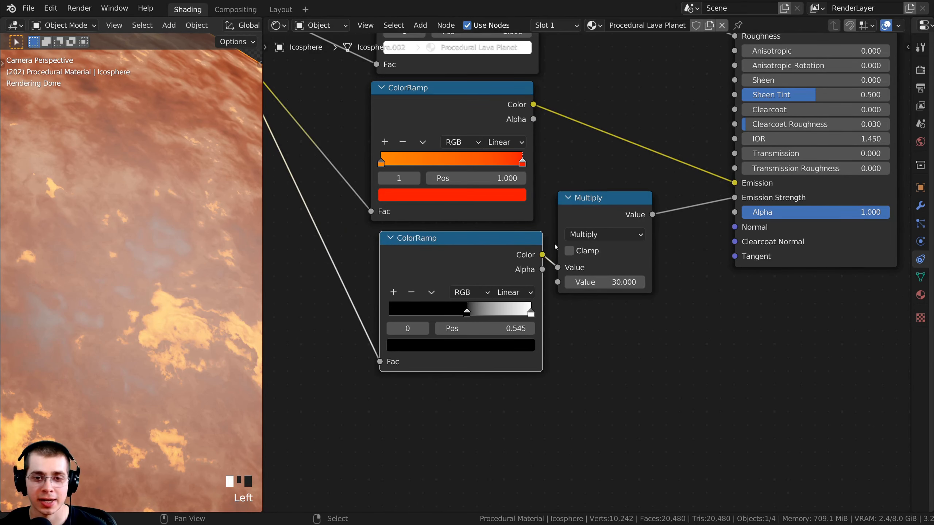
pyautogui.click(532, 255)
pyautogui.click(501, 257)
pyautogui.moveTo(543, 254); pyautogui.dragTo(735, 227)
pyautogui.scroll(-6, 176, 258)
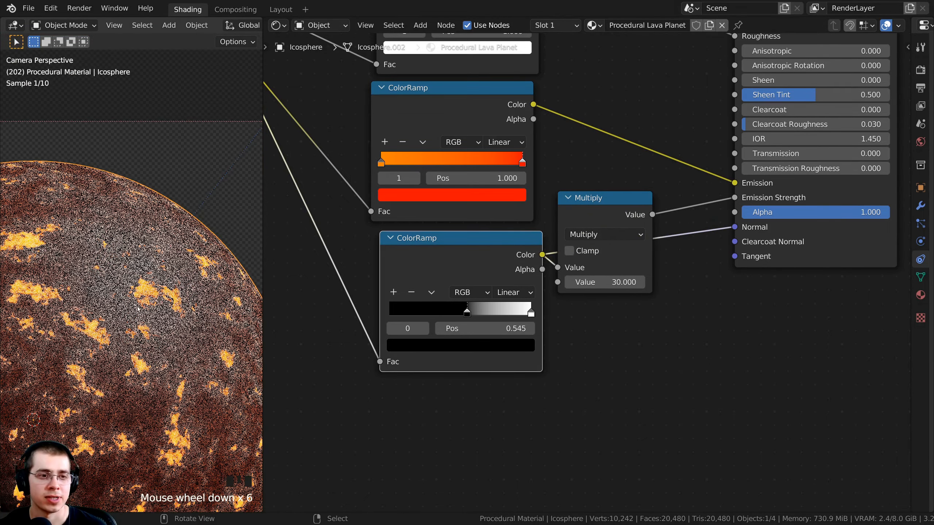
pyautogui.keyDown('shift'); pyautogui.moveTo(177, 349); pyautogui.dragTo(181, 250, button='middle'); pyautogui.keyUp('shift')
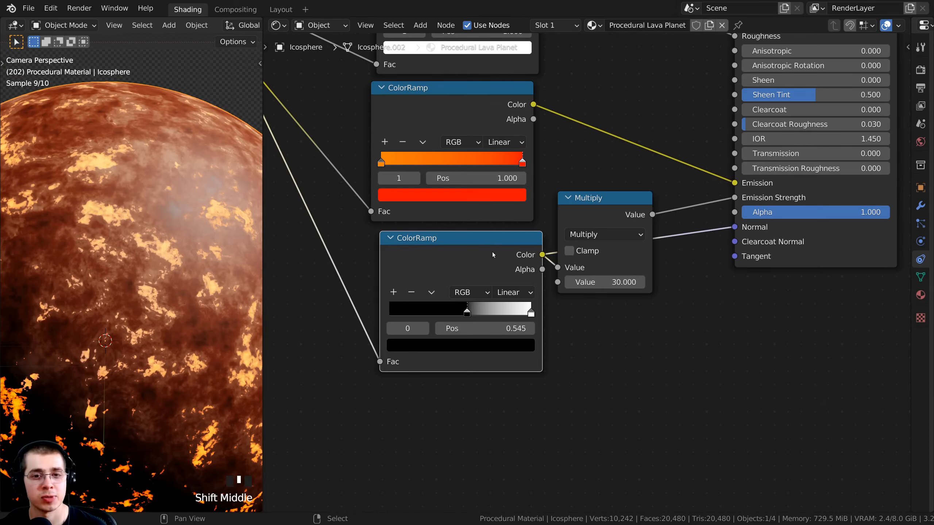
pyautogui.moveTo(493, 254); pyautogui.dragTo(474, 253)
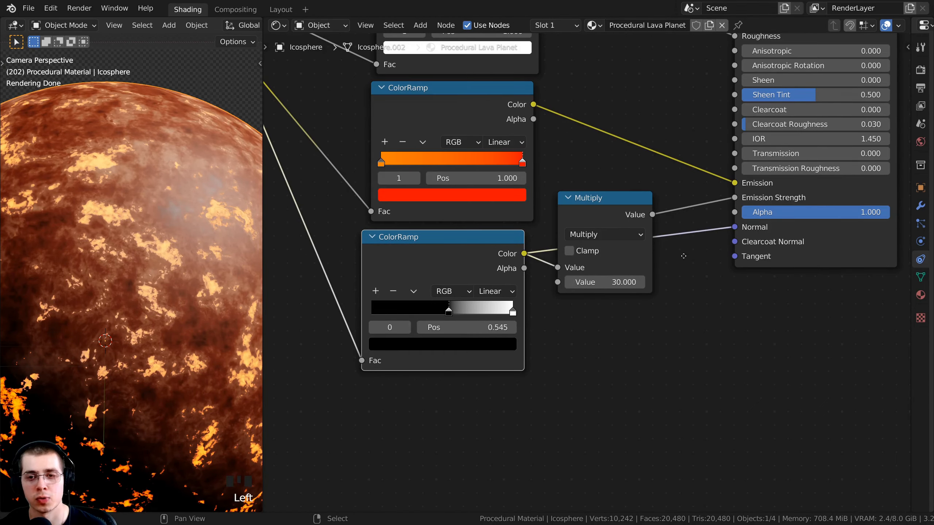
# - Insert a Bump node on the link into the Principled BSDF's Normal input and place it below the Multiply node
pyautogui.scroll(-2, 684, 255)
pyautogui.keyDown('shift'); pyautogui.scroll(3, 625, 261); pyautogui.keyUp('shift')
pyautogui.keyDown('shift'); pyautogui.scroll(-1, 592, 265); pyautogui.keyUp('shift')
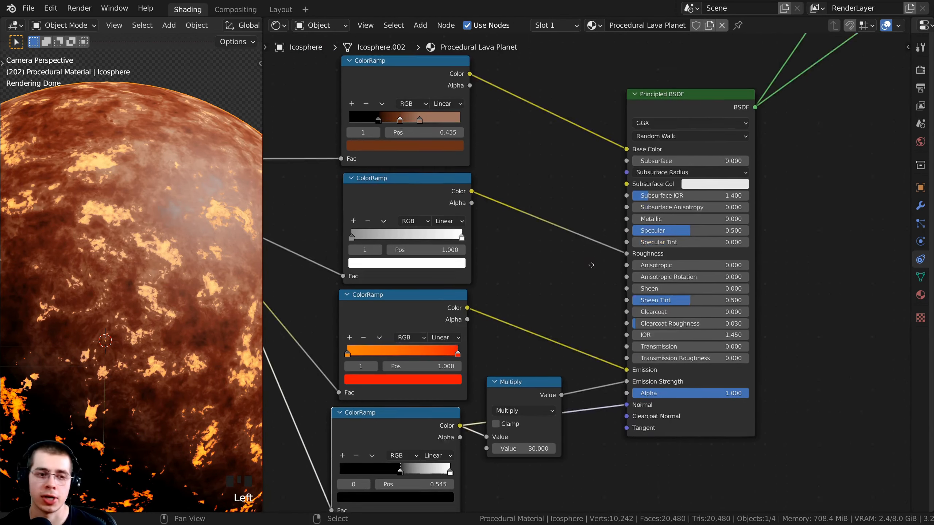
pyautogui.scroll(1, 592, 265)
pyautogui.keyDown('shift'); pyautogui.scroll(-3, 552, 250); pyautogui.keyUp('shift')
pyautogui.hotkey('shift', 'a')
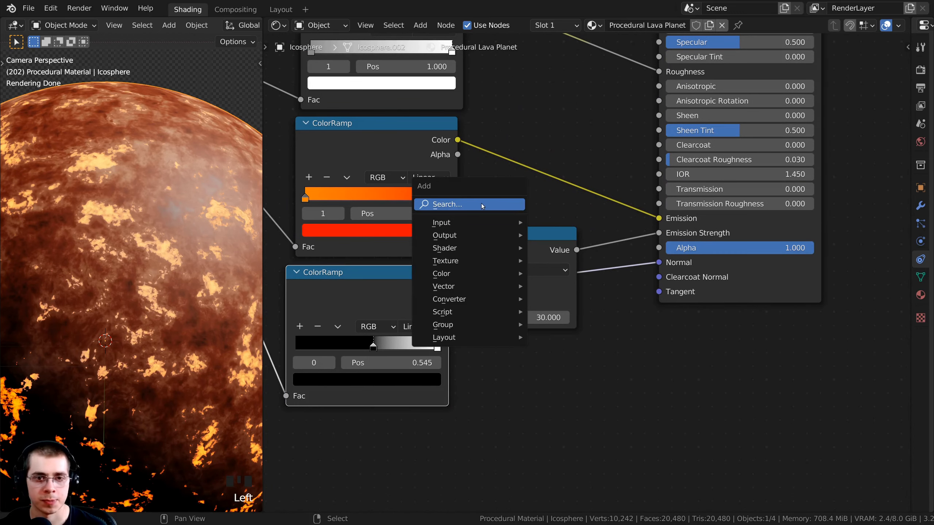
pyautogui.click(443, 205)
pyautogui.write('bum')
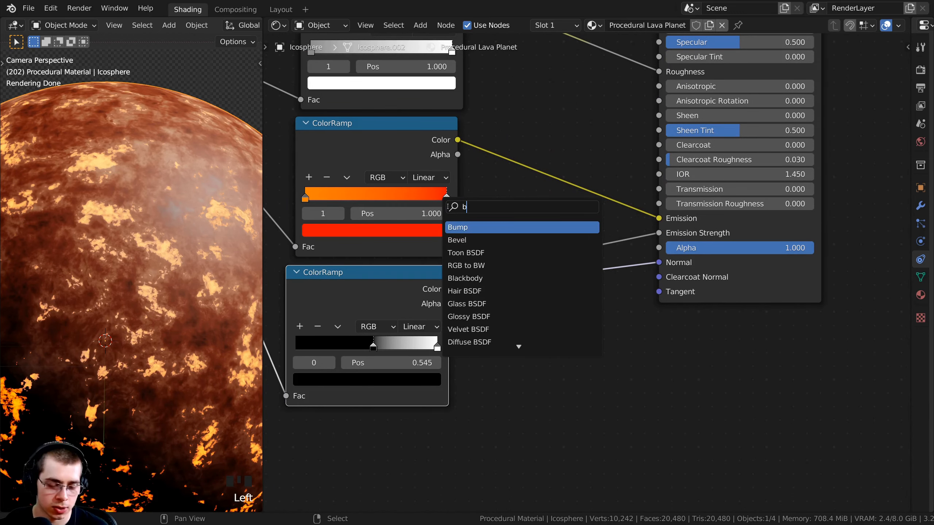
pyautogui.click(466, 228)
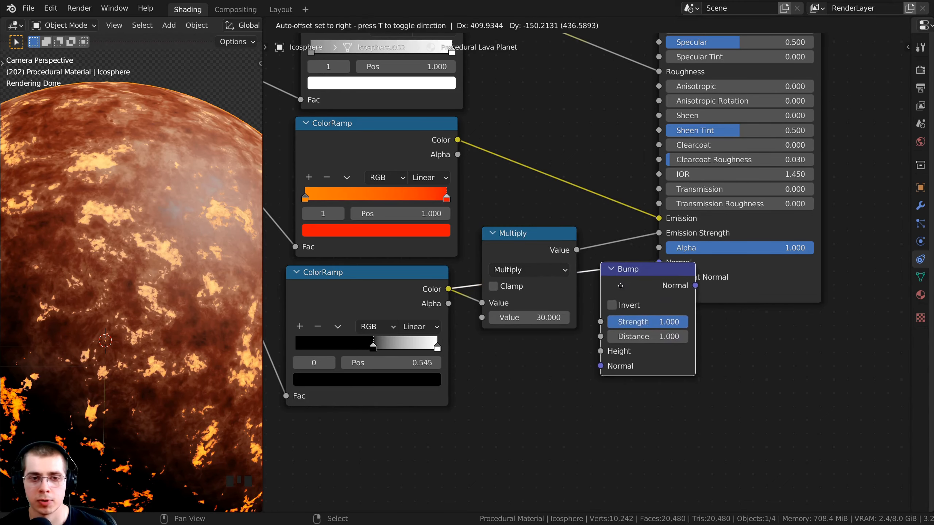
pyautogui.click(565, 277)
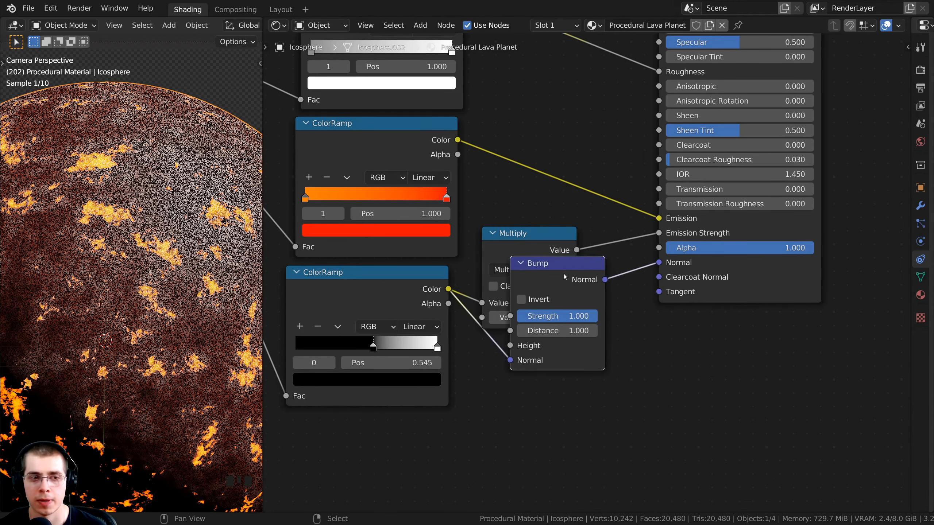
pyautogui.click(596, 354)
pyautogui.scroll(-1, 408, 278)
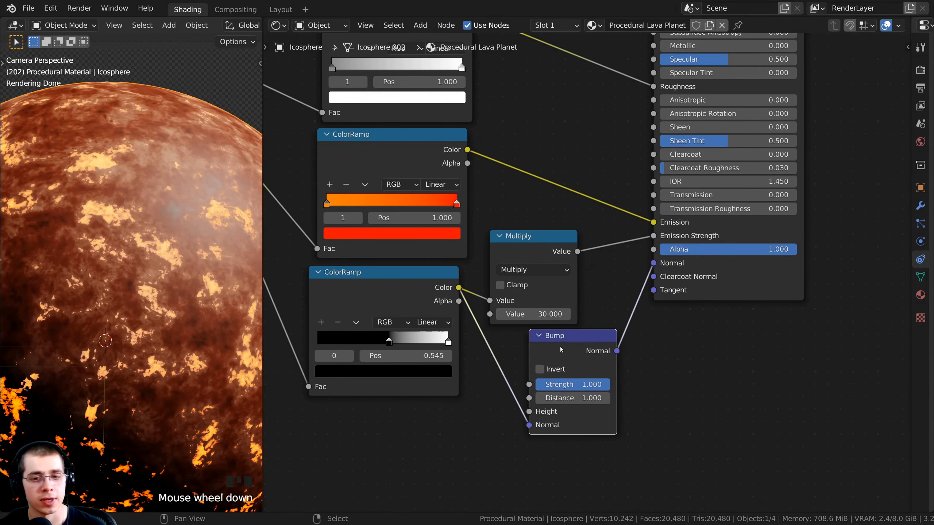
# - Reroute the ColorRamp's link from the Bump node's Normal input to its Height input, and inspect the lava edges up close
pyautogui.scroll(1, 503, 304)
pyautogui.moveTo(468, 230); pyautogui.dragTo(454, 234)
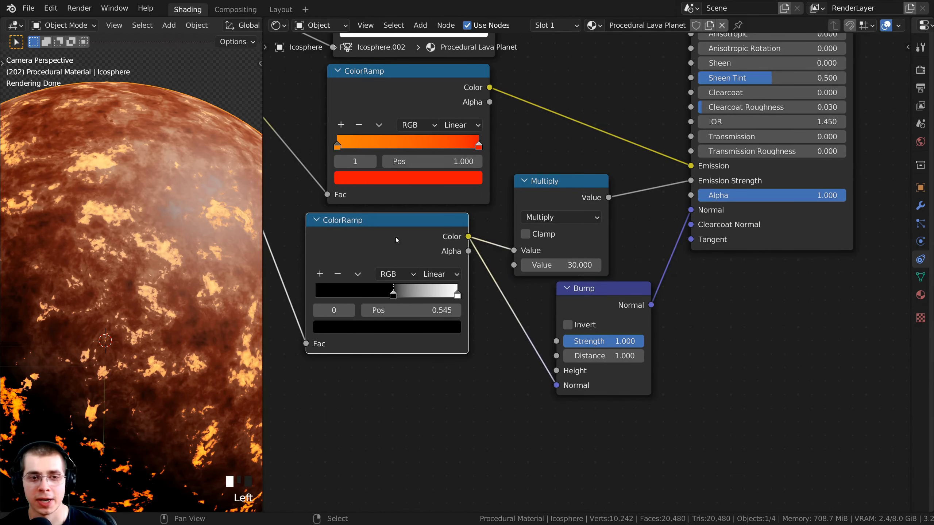
pyautogui.moveTo(553, 378); pyautogui.dragTo(556, 370)
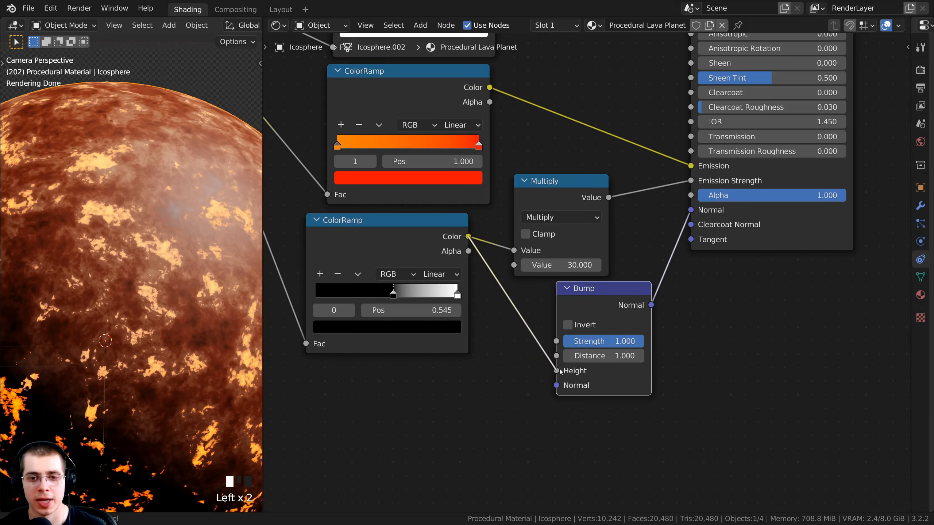
pyautogui.scroll(-1, 514, 322)
pyautogui.scroll(-2, 514, 323)
pyautogui.moveTo(405, 320); pyautogui.dragTo(417, 311, button='middle')
pyautogui.scroll(7, 219, 317)
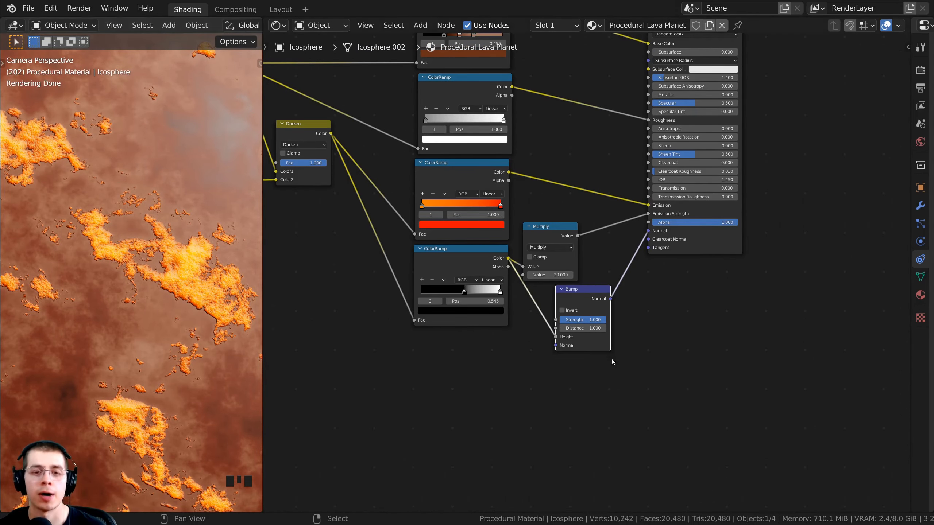
# - Enable Invert on the Bump node so the lava sinks into the surface, and check the planet close up and from a distance
pyautogui.scroll(2, 588, 274)
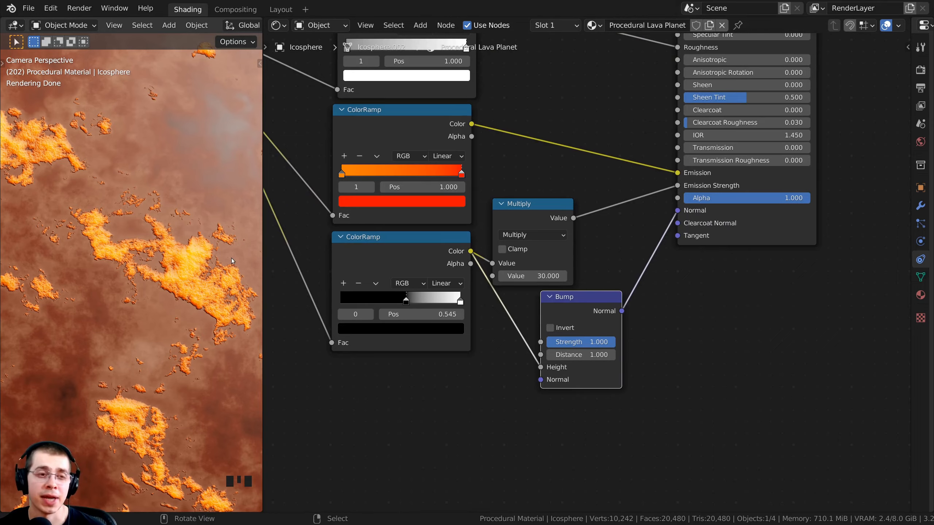
pyautogui.scroll(2, 585, 271)
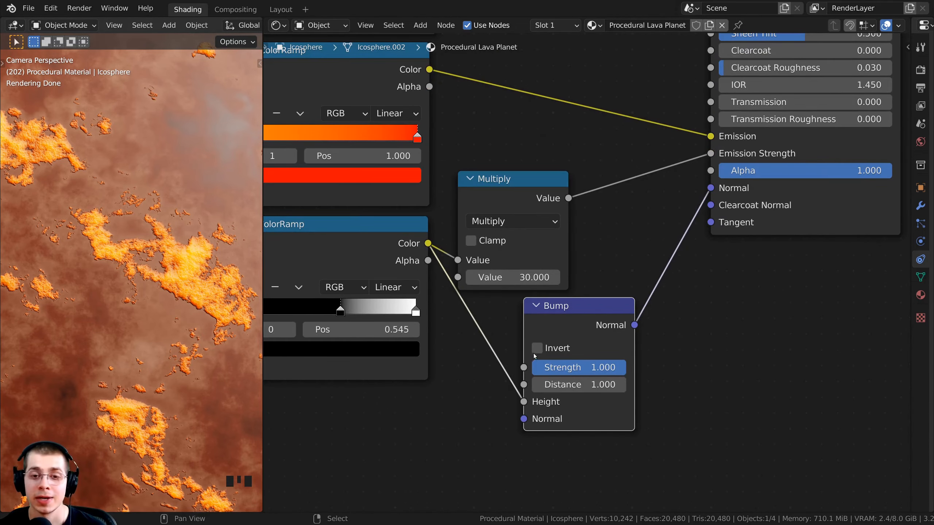
pyautogui.click(538, 348)
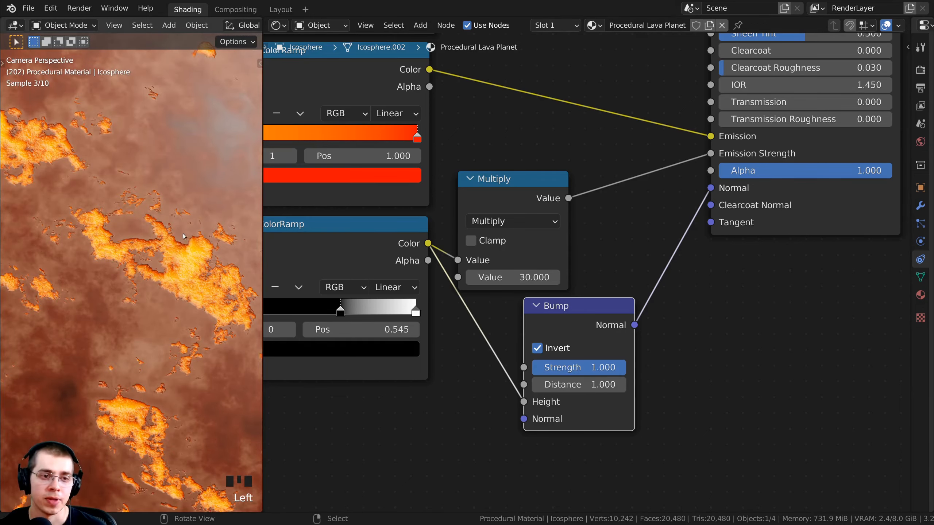
pyautogui.keyDown('shift'); pyautogui.moveTo(140, 225); pyautogui.dragTo(139, 232, button='middle'); pyautogui.keyUp('shift')
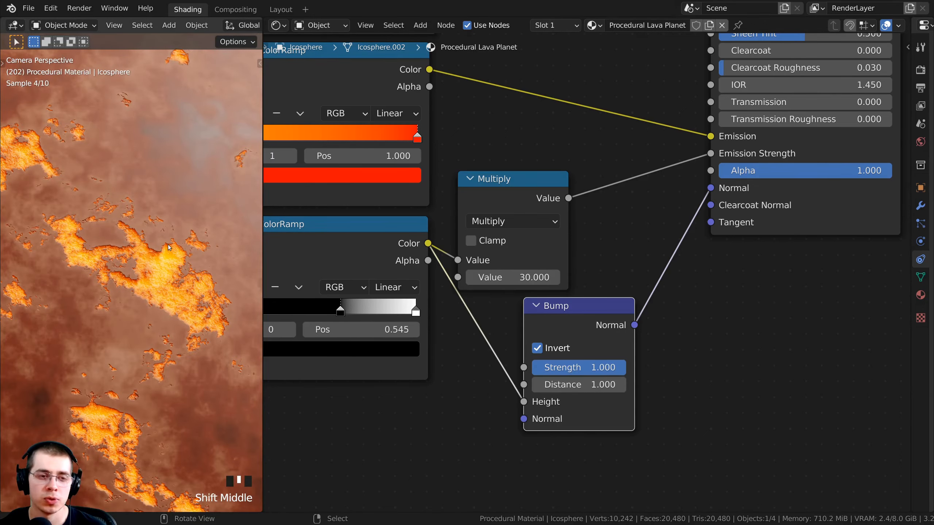
pyautogui.scroll(-4, 92, 358)
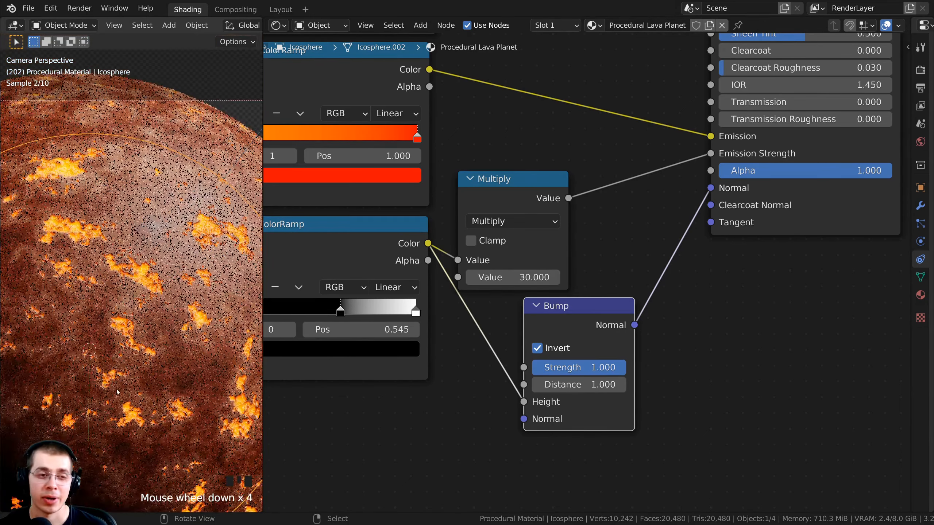
pyautogui.keyDown('shift'); pyautogui.moveTo(92, 358); pyautogui.dragTo(145, 282, button='middle'); pyautogui.keyUp('shift')
pyautogui.scroll(2, 140, 308)
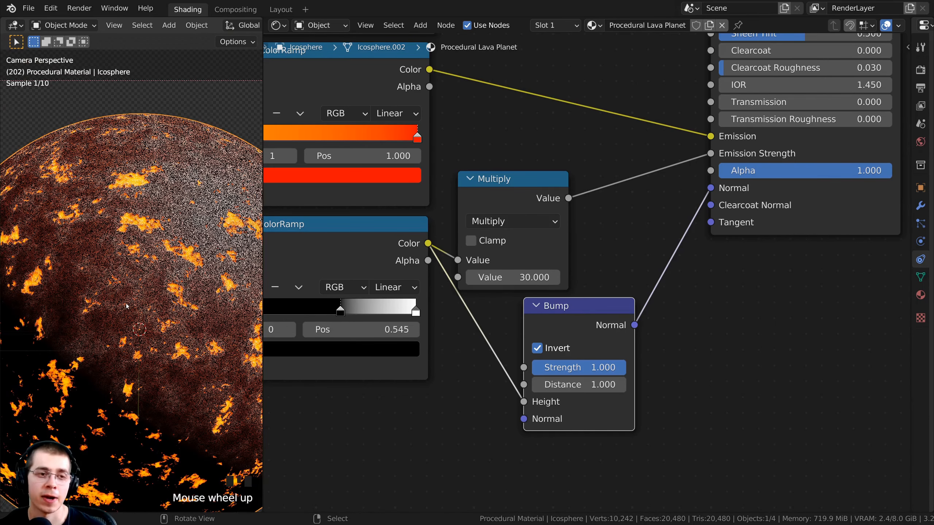
# - Duplicate the Bump node, place the copy below the ColorRamp, and link its Normal output to the first Bump's Normal input
pyautogui.scroll(-4, 341, 271)
pyautogui.moveTo(580, 257); pyautogui.dragTo(604, 257, button='middle')
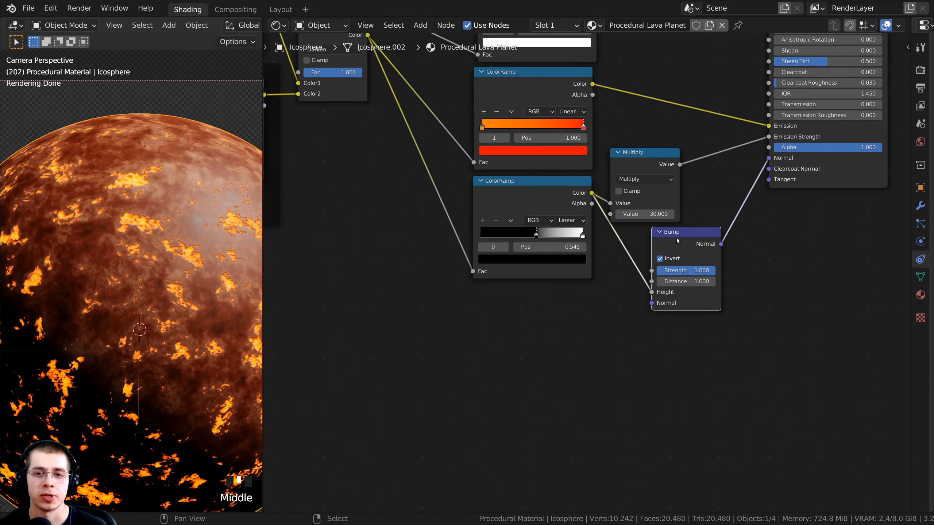
pyautogui.moveTo(683, 236); pyautogui.dragTo(685, 236)
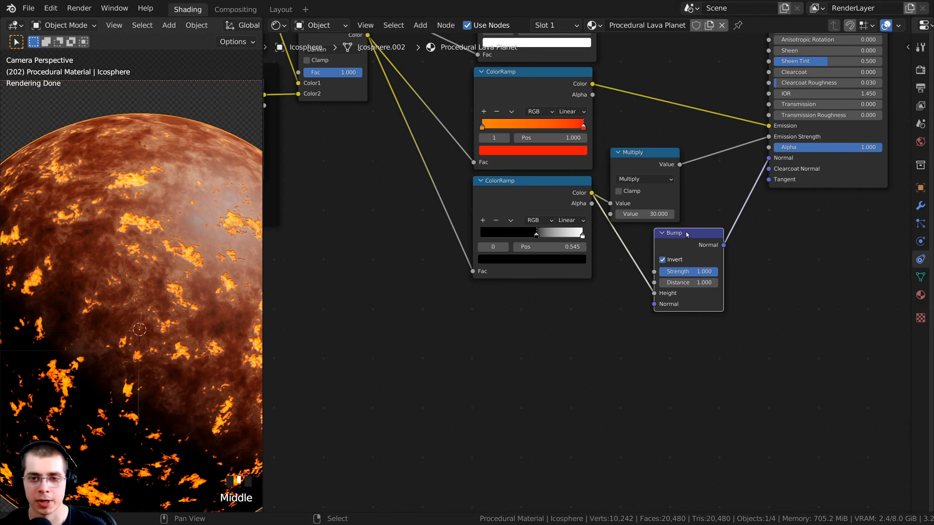
pyautogui.hotkey('shift', 'd')
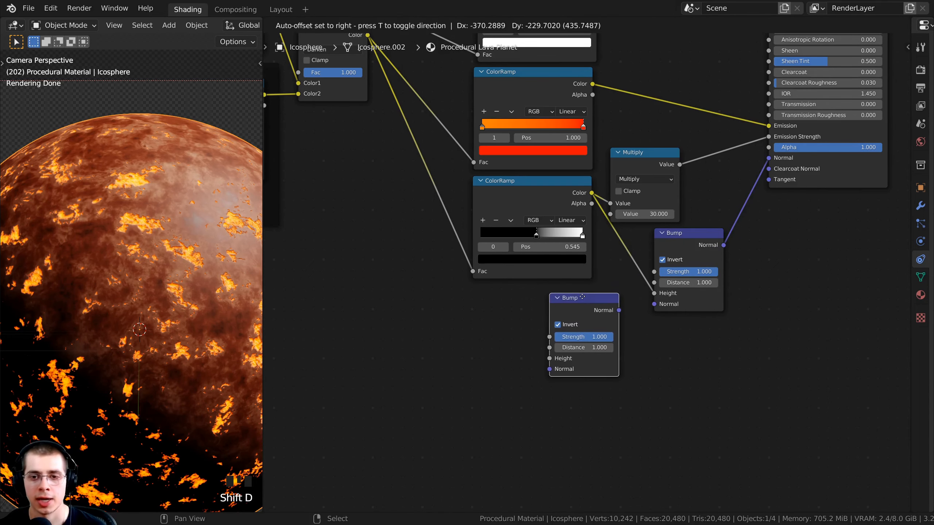
pyautogui.click(582, 296)
pyautogui.scroll(1, 547, 339)
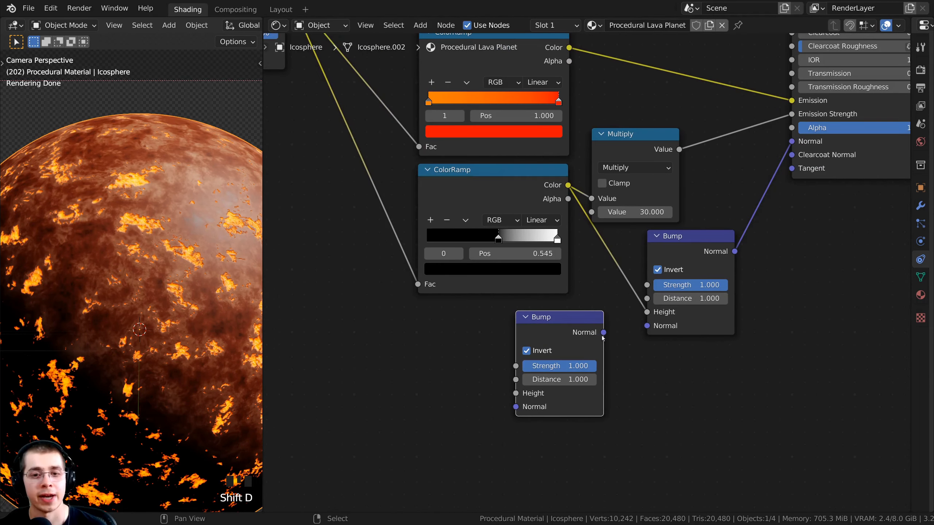
pyautogui.moveTo(605, 333); pyautogui.dragTo(647, 330)
pyautogui.click(580, 345)
# - Link the Planet Mountains ColorRamp's Color output to the second Bump node's Height input and inspect the mountain relief up close
pyautogui.scroll(-1, 579, 345)
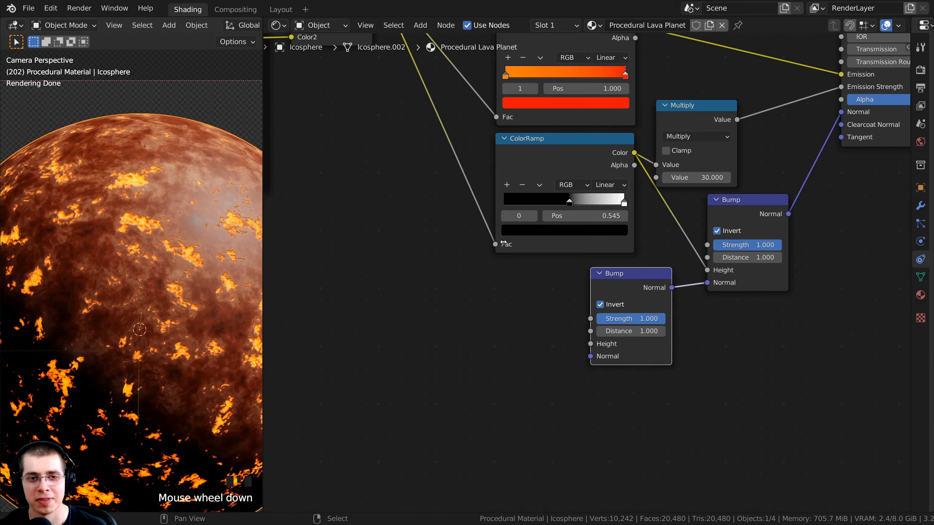
pyautogui.scroll(-1, 584, 282)
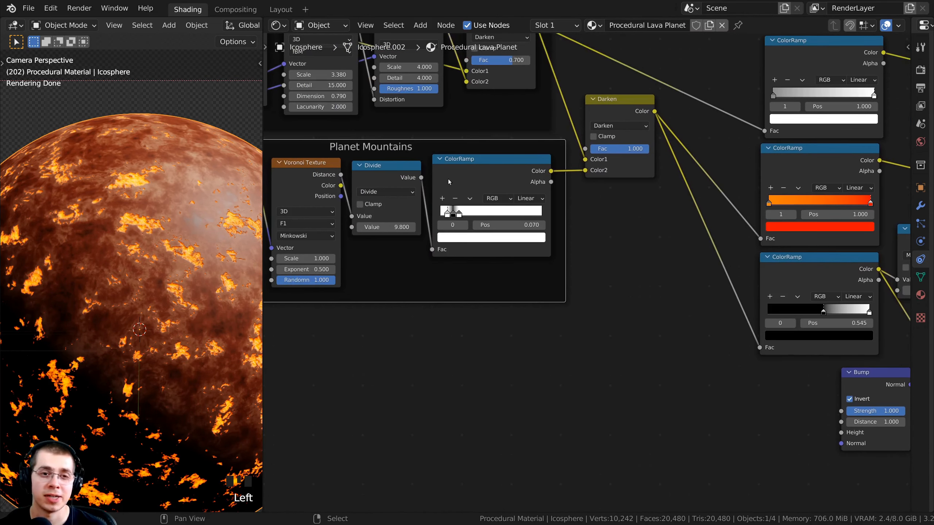
pyautogui.click(471, 169)
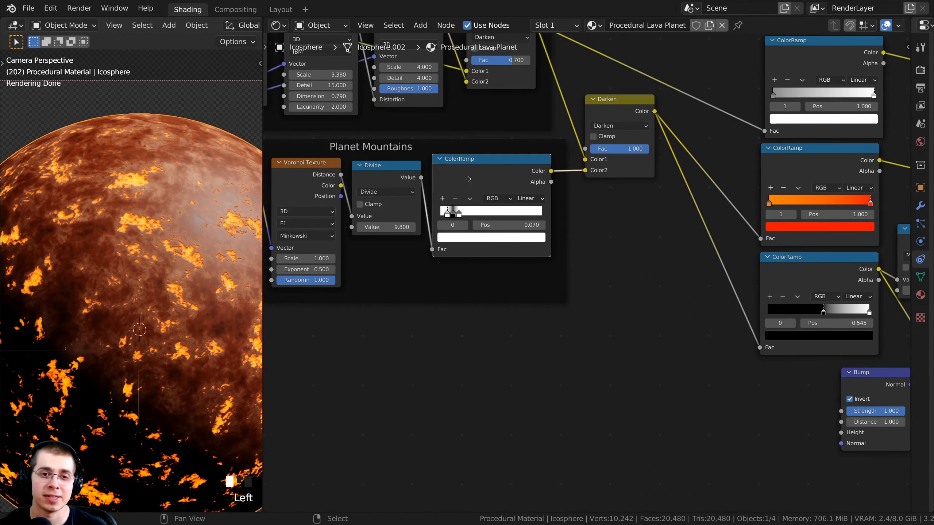
pyautogui.hscroll(5, 388, 153)
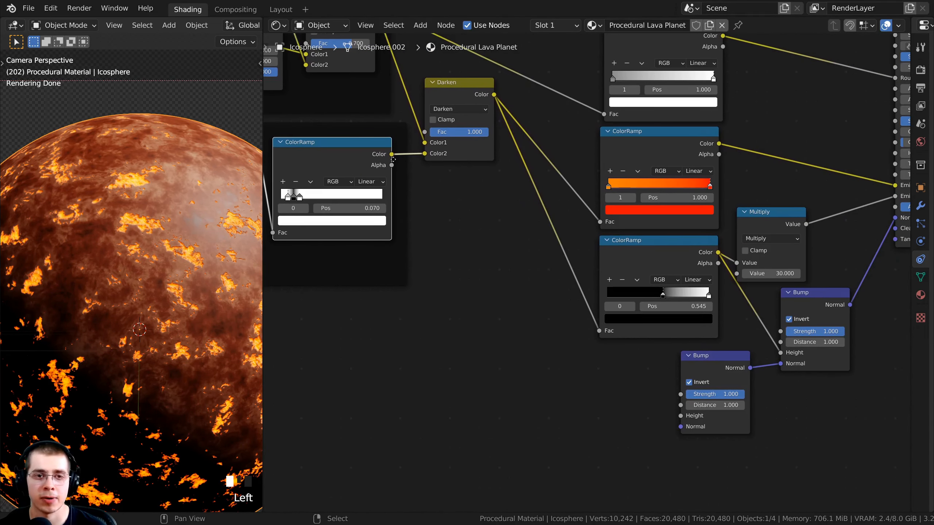
pyautogui.moveTo(392, 154); pyautogui.dragTo(682, 416)
pyautogui.moveTo(650, 387); pyautogui.dragTo(593, 345, button='middle')
pyautogui.keyDown('shift'); pyautogui.moveTo(188, 266); pyautogui.dragTo(177, 270, button='middle'); pyautogui.keyUp('shift')
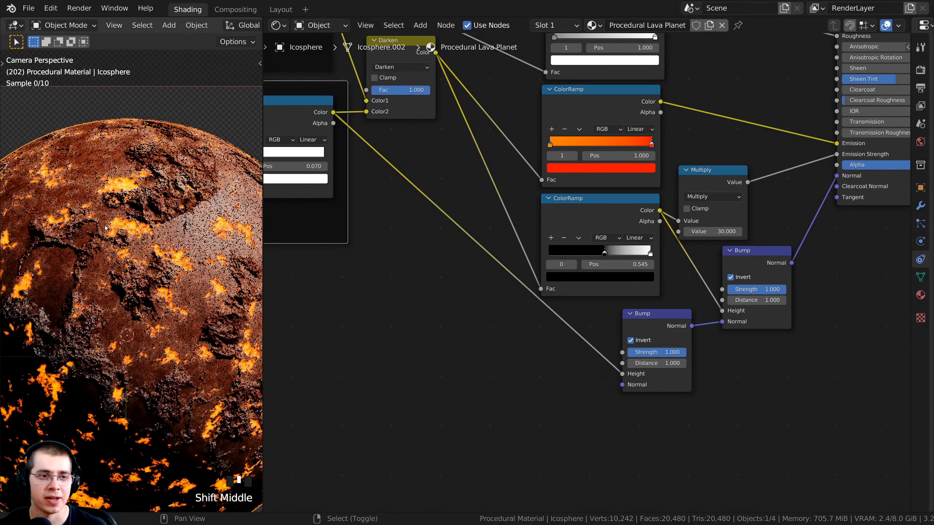
pyautogui.scroll(3, 178, 271)
pyautogui.scroll(4, 630, 369)
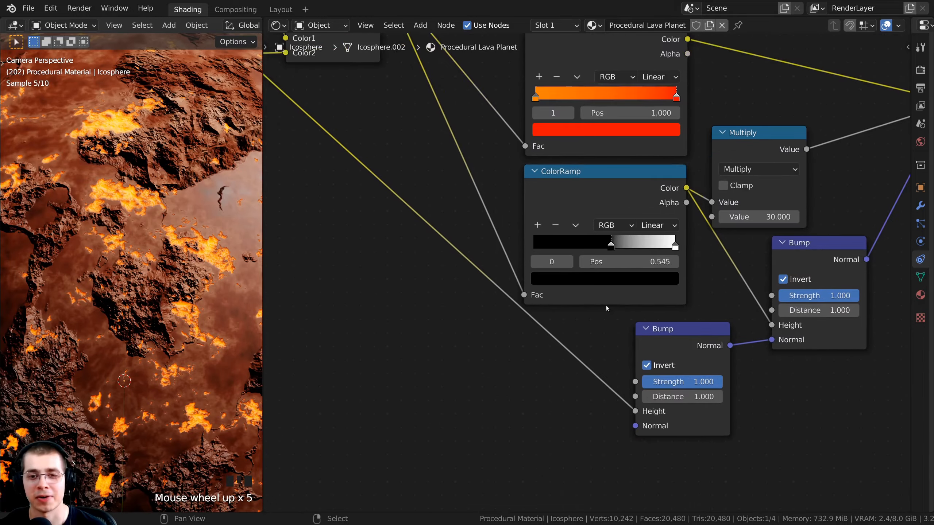
# - Toggle Invert on the second Bump node off and back on to compare its effect on the mountain relief
pyautogui.scroll(1, 603, 353)
pyautogui.click(591, 344)
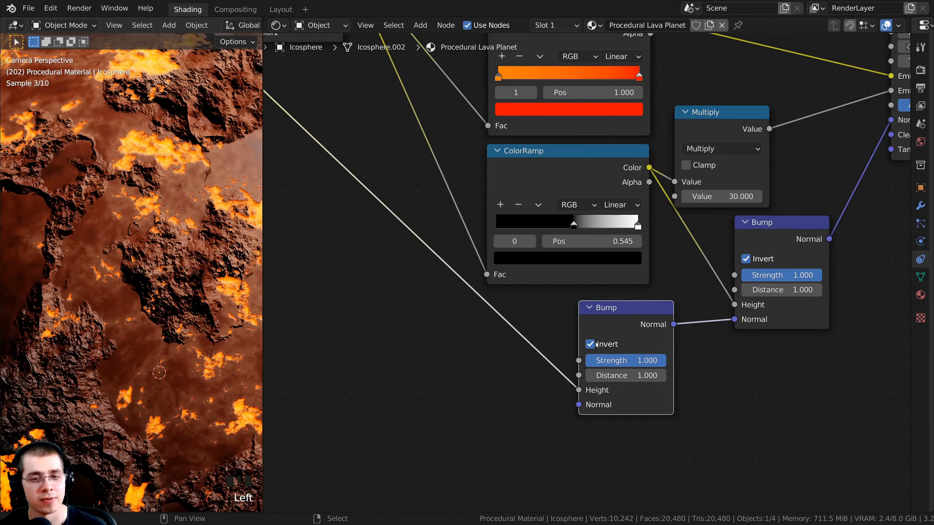
pyautogui.keyDown('shift'); pyautogui.moveTo(122, 247); pyautogui.dragTo(104, 286, button='middle'); pyautogui.keyUp('shift')
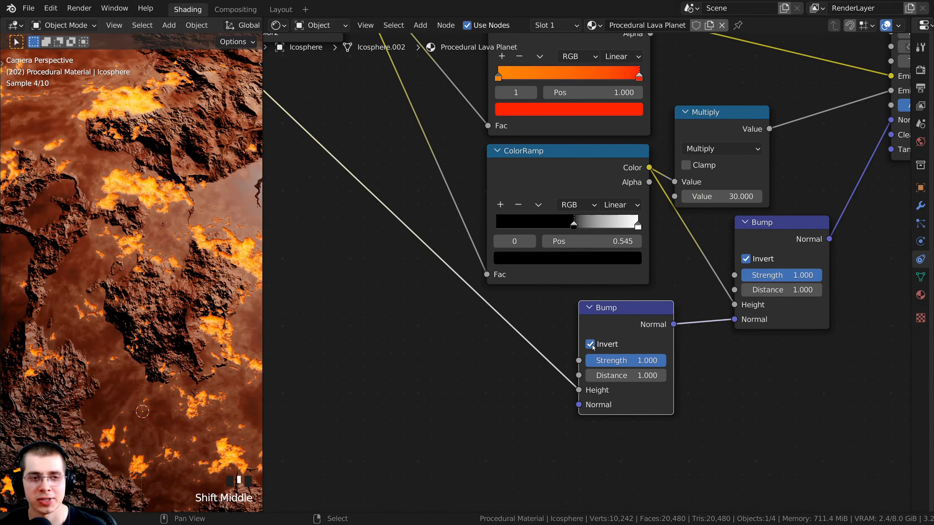
pyautogui.click(591, 344)
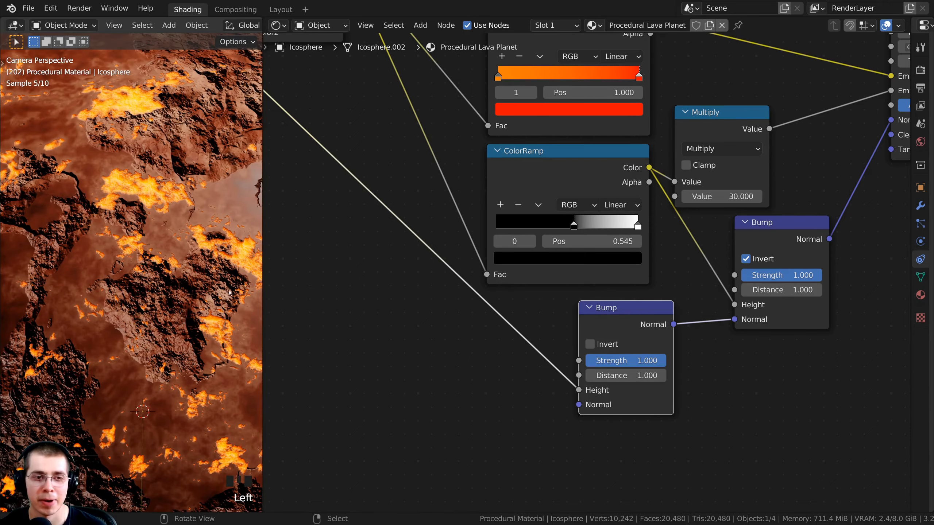
pyautogui.click(591, 344)
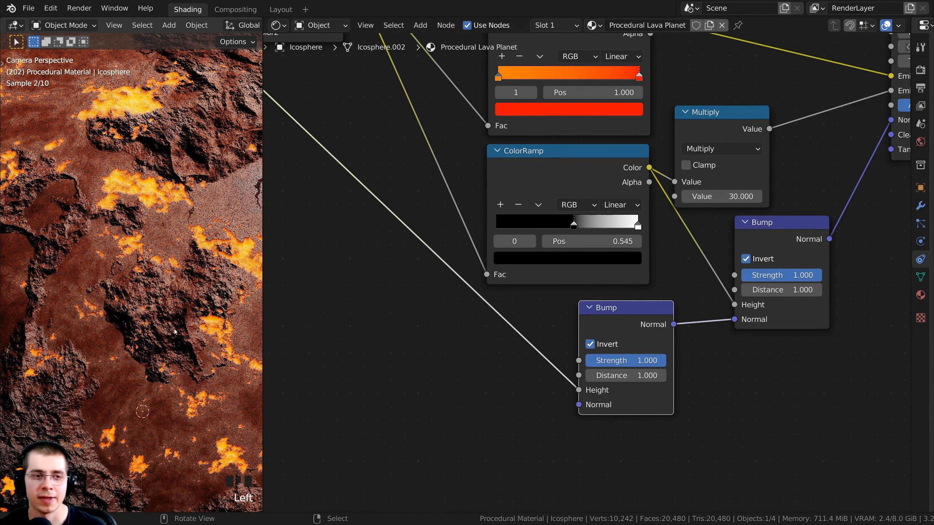
# - Set the second Bump node's Strength to 0.3 and inspect the mountain relief close up and from a distance
pyautogui.moveTo(664, 349); pyautogui.dragTo(637, 308, button='middle')
pyautogui.keyDown('shift'); pyautogui.moveTo(182, 194); pyautogui.dragTo(180, 192, button='middle'); pyautogui.keyUp('shift')
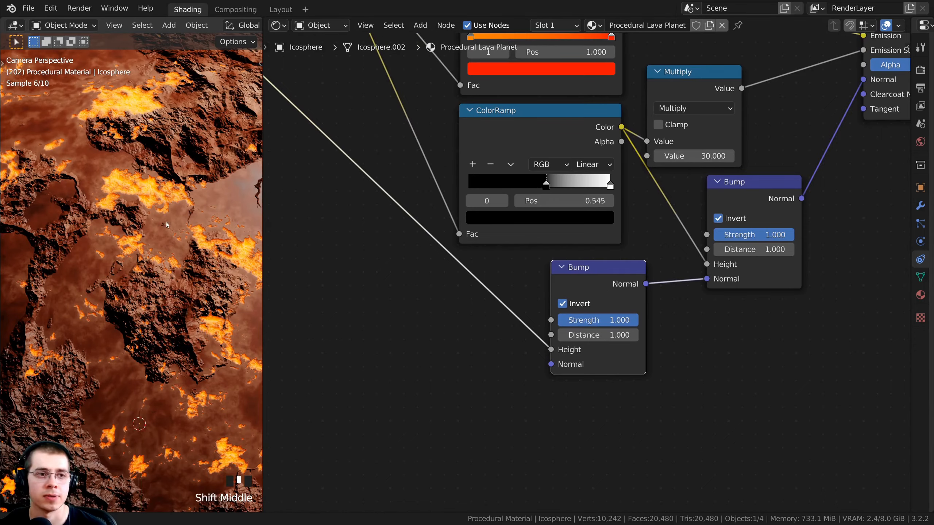
pyautogui.scroll(-2, 173, 221)
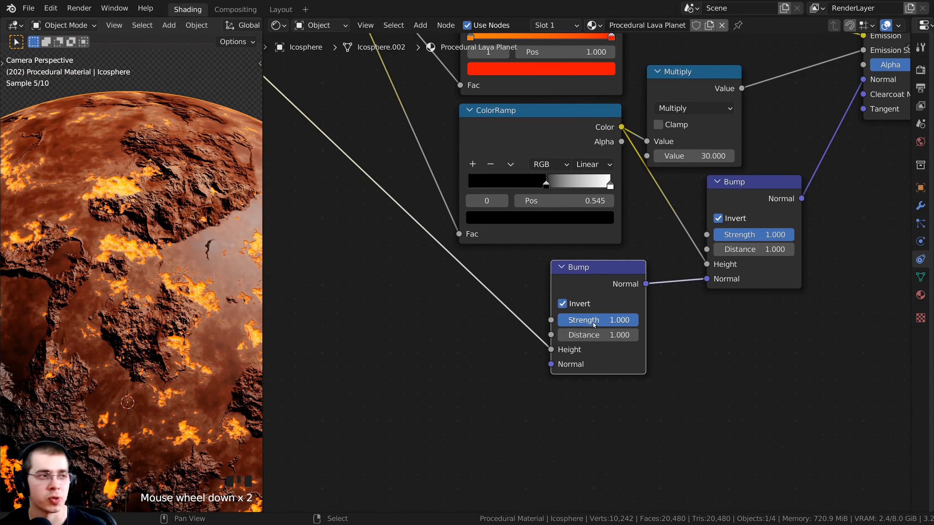
pyautogui.click(598, 320)
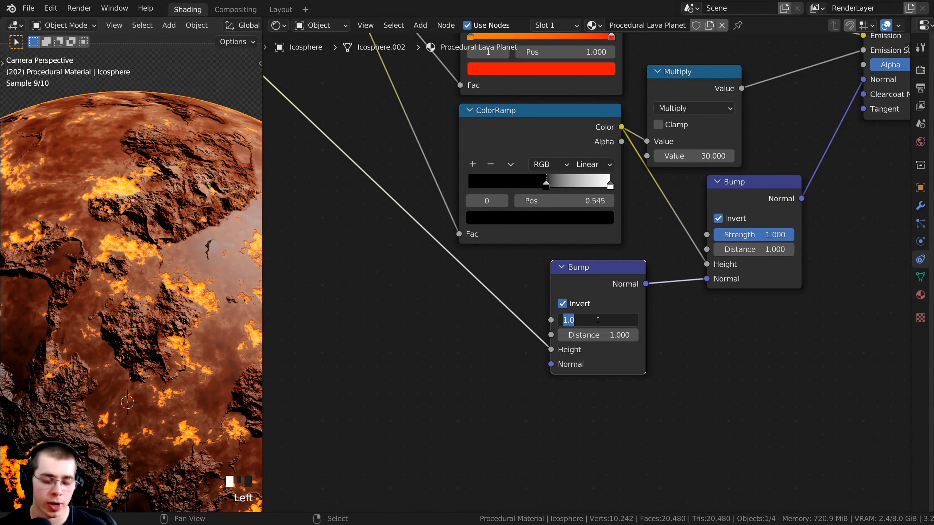
pyautogui.write('.3')
pyautogui.press('Return')
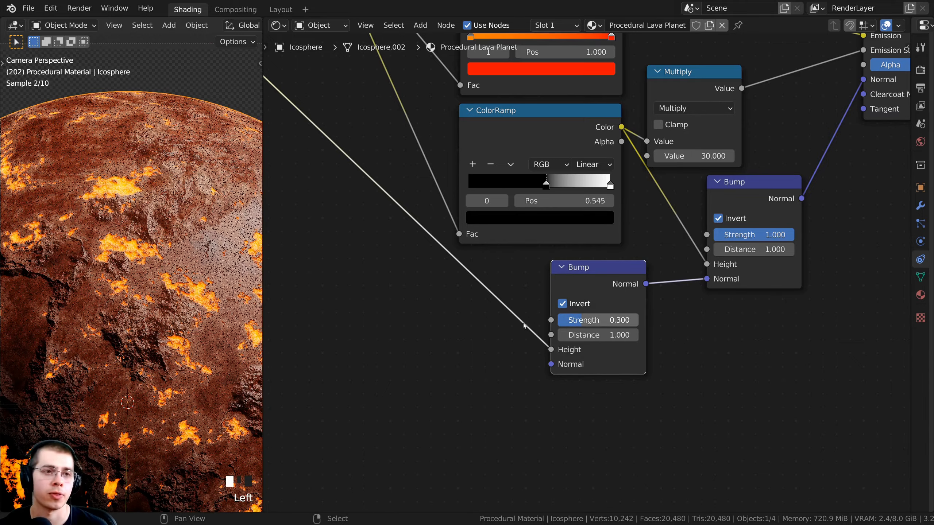
pyautogui.keyDown('shift'); pyautogui.scroll(-2, 189, 363); pyautogui.keyUp('shift')
pyautogui.scroll(-2, 205, 135)
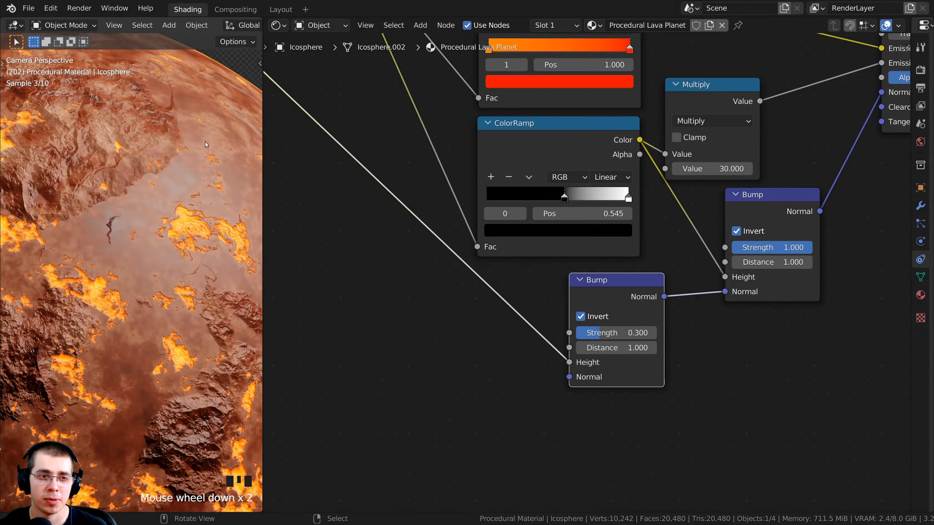
pyautogui.moveTo(156, 188)
pyautogui.keyDown('shift'); pyautogui.mouseDown(button='middle')
pyautogui.moveTo(191, 235)
pyautogui.moveTo(169, 199)
pyautogui.mouseUp(button='middle'); pyautogui.keyUp('shift')
pyautogui.scroll(-5, 566, 281)
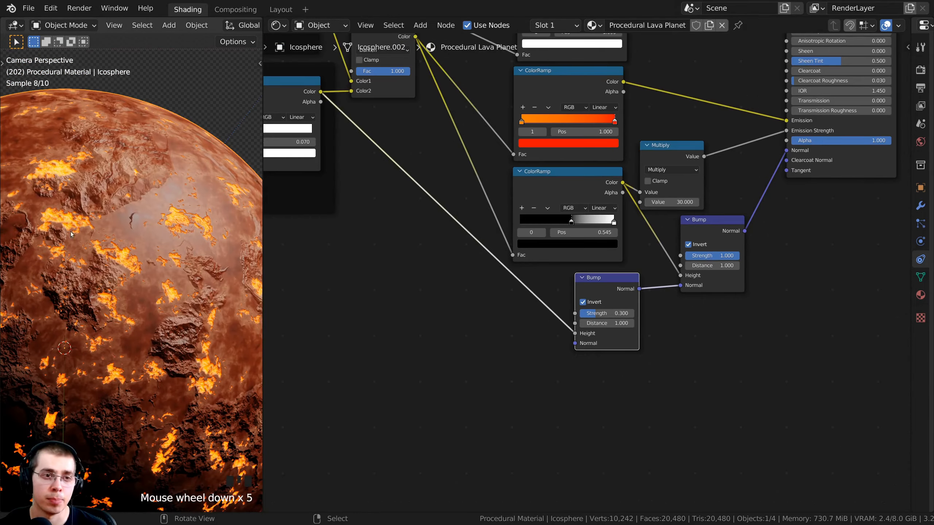
pyautogui.scroll(1, 423, 293)
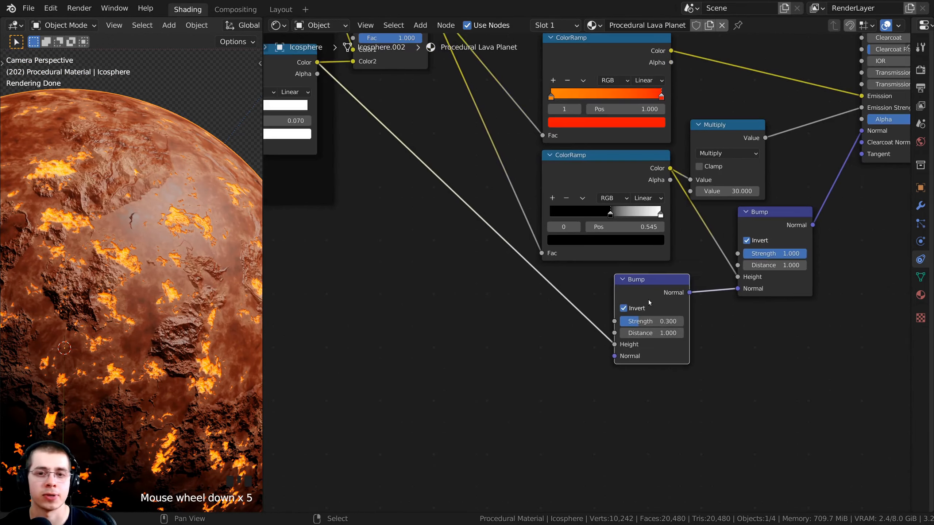
# - Duplicate the second Bump node, place the copy beside it, and link its Normal output to the second Bump's Normal input
pyautogui.moveTo(650, 292); pyautogui.dragTo(670, 287)
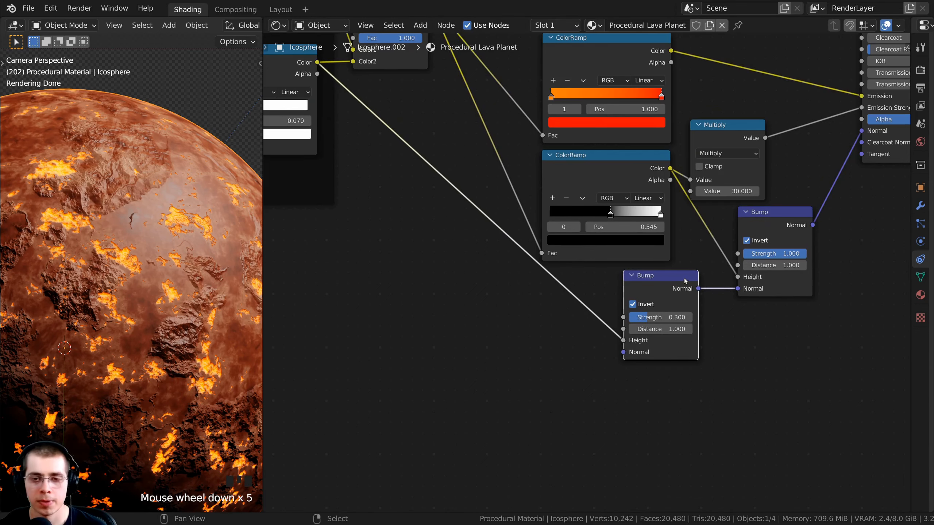
pyautogui.hotkey('shift', 'd')
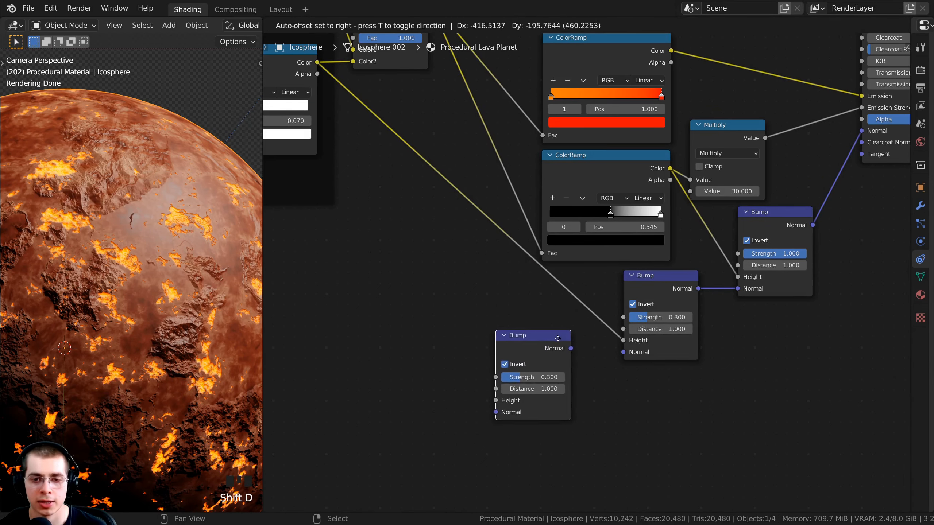
pyautogui.click(533, 400)
pyautogui.scroll(1, 533, 400)
pyautogui.moveTo(568, 361); pyautogui.dragTo(629, 365)
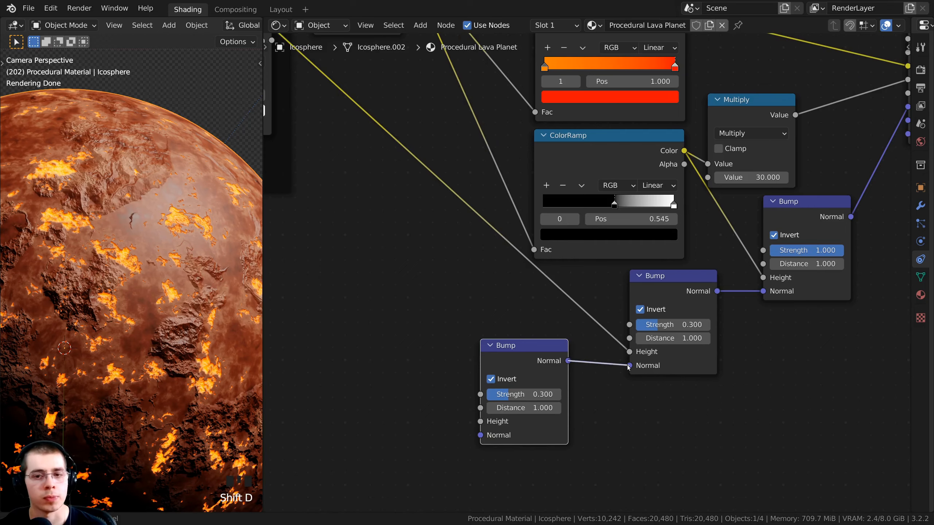
pyautogui.moveTo(562, 366); pyautogui.dragTo(586, 365)
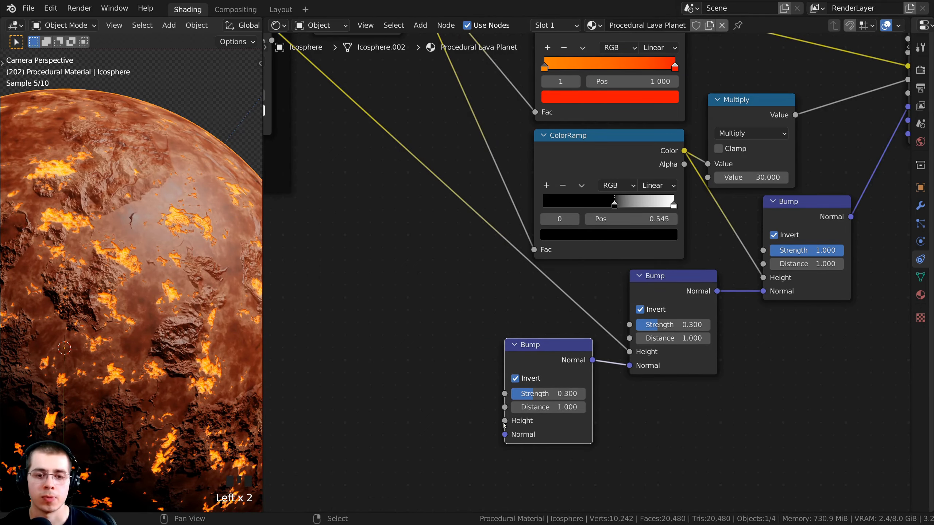
# - Link the Color output of the Planet Surface frame's Darken node to the third Bump node's Height input
pyautogui.moveTo(504, 420); pyautogui.dragTo(435, 358)
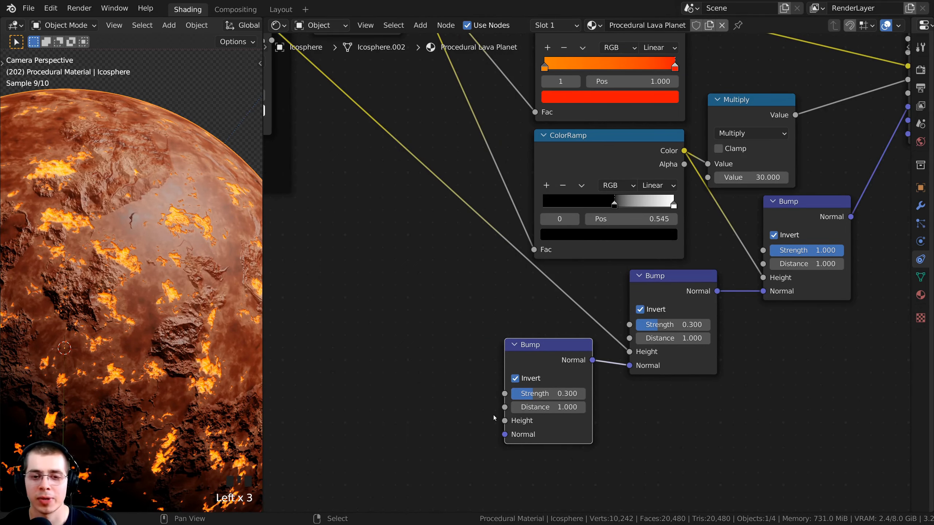
pyautogui.scroll(-4, 426, 302)
pyautogui.moveTo(426, 303); pyautogui.dragTo(456, 357, button='middle')
pyautogui.scroll(-5, 443, 316)
pyautogui.moveTo(444, 317); pyautogui.dragTo(458, 343, button='middle')
pyautogui.scroll(2, 417, 110)
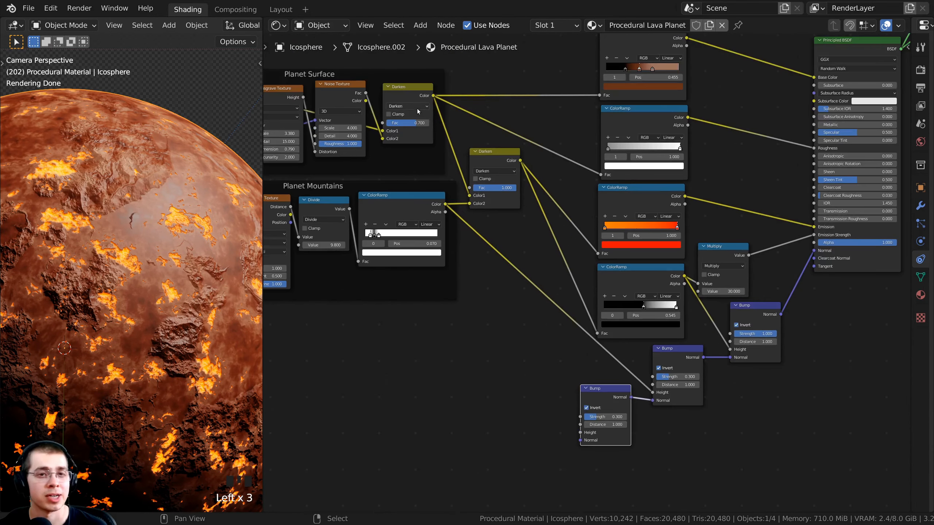
pyautogui.scroll(-2, 408, 91)
pyautogui.scroll(3, 441, 88)
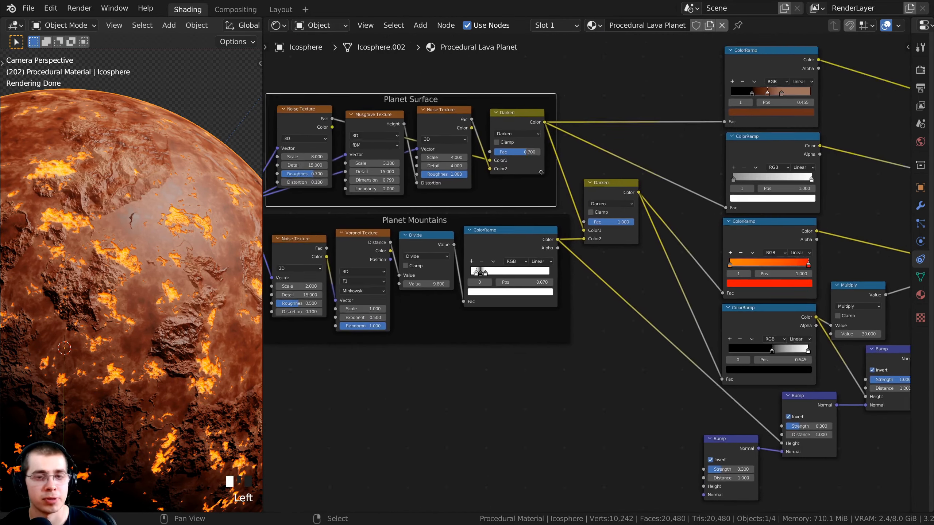
pyautogui.click(469, 85)
pyautogui.moveTo(470, 74); pyautogui.dragTo(628, 351)
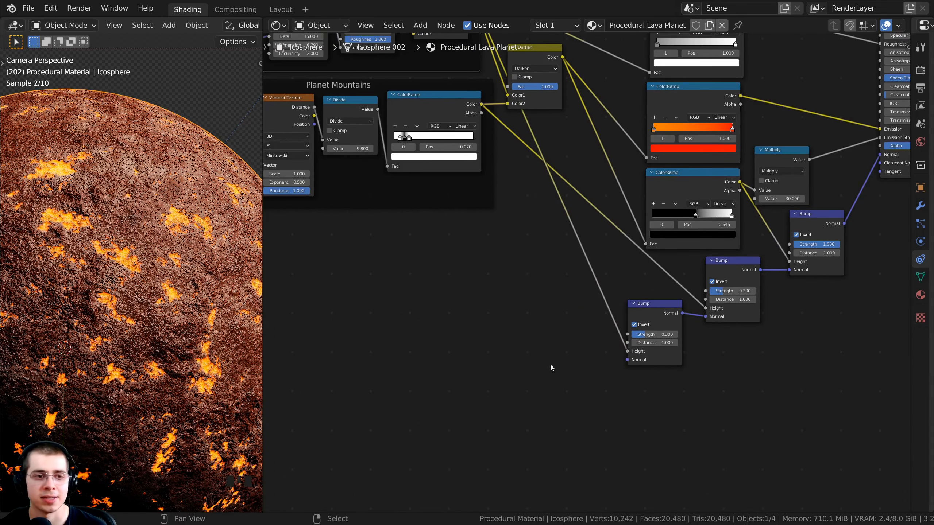
# - Disable Invert on the third Bump node and set its Strength to 0.2
pyautogui.scroll(9, 604, 365)
pyautogui.middleClick(554, 326)
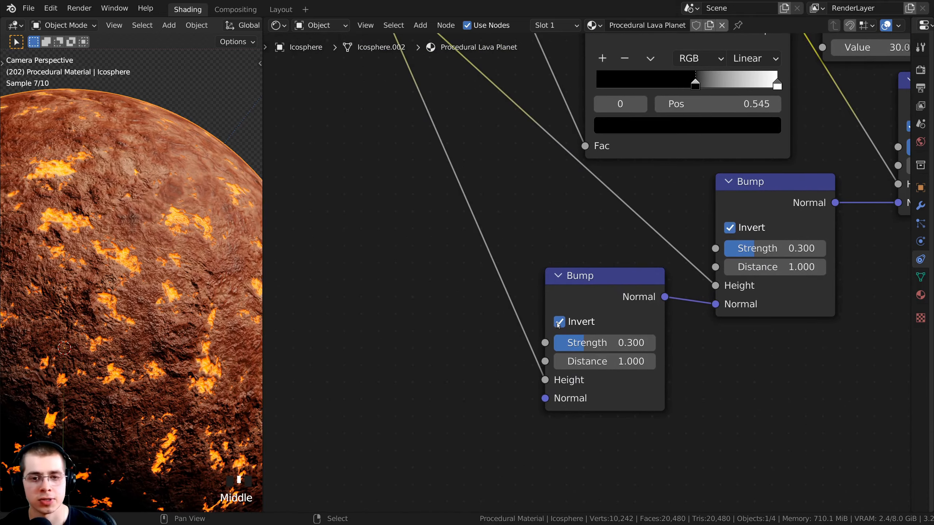
pyautogui.click(559, 322)
pyautogui.scroll(2, 132, 257)
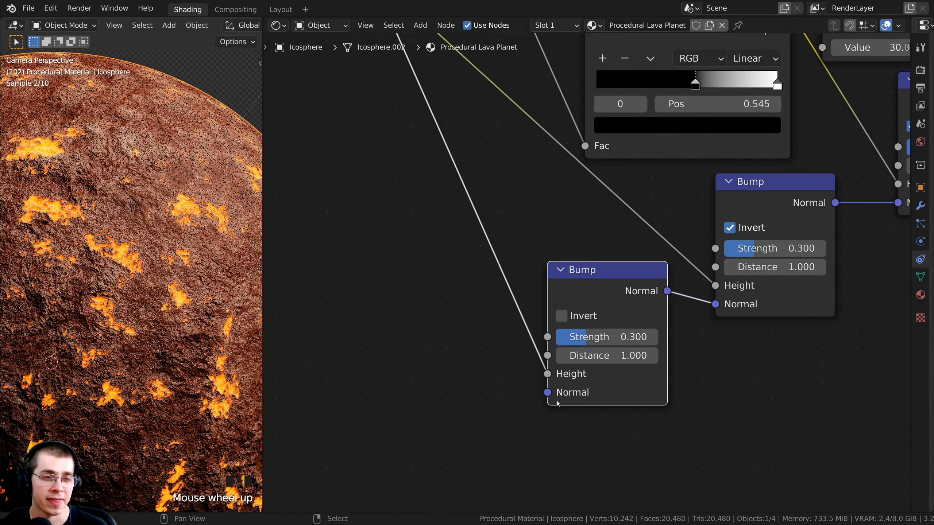
pyautogui.click(600, 338)
pyautogui.write('.2')
pyautogui.press('Return')
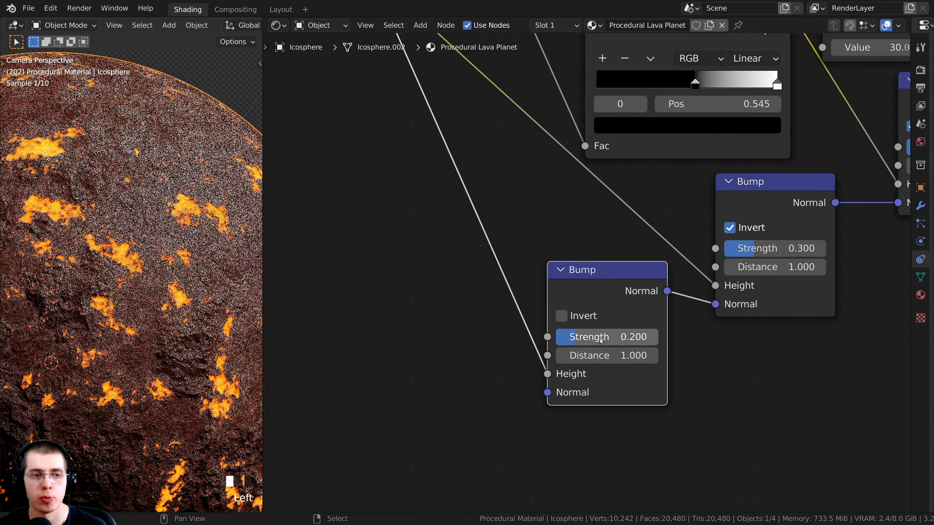
# - Join the four output ColorRamps, Multiply, three Bump nodes and Principled BSDF into one frame and shift the frame slightly
pyautogui.press('Home')
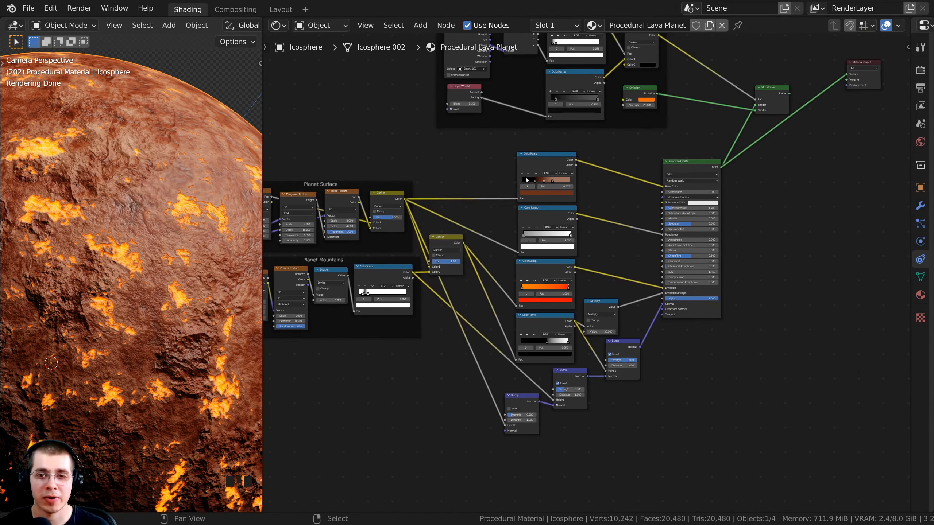
pyautogui.press('b')
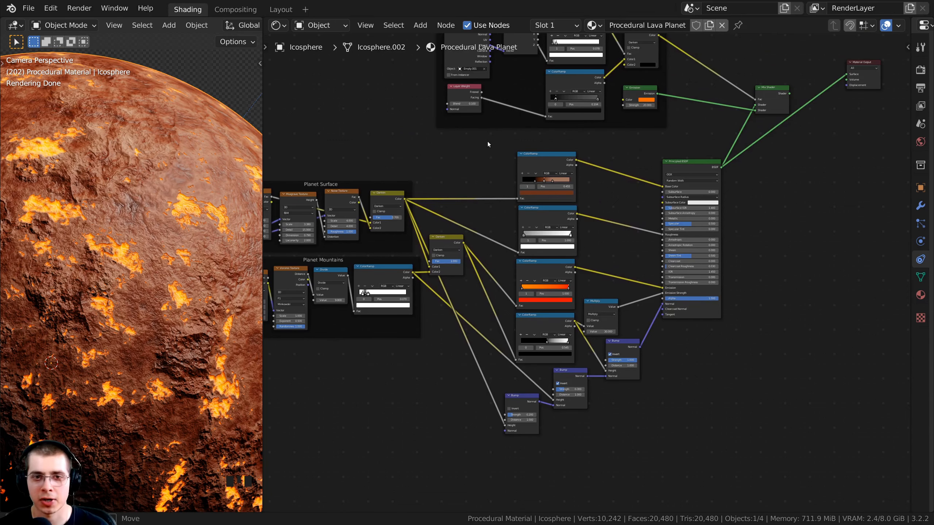
pyautogui.moveTo(487, 140); pyautogui.dragTo(708, 447)
pyautogui.moveTo(708, 447); pyautogui.dragTo(698, 482, button='middle')
pyautogui.scroll(2, 492, 116)
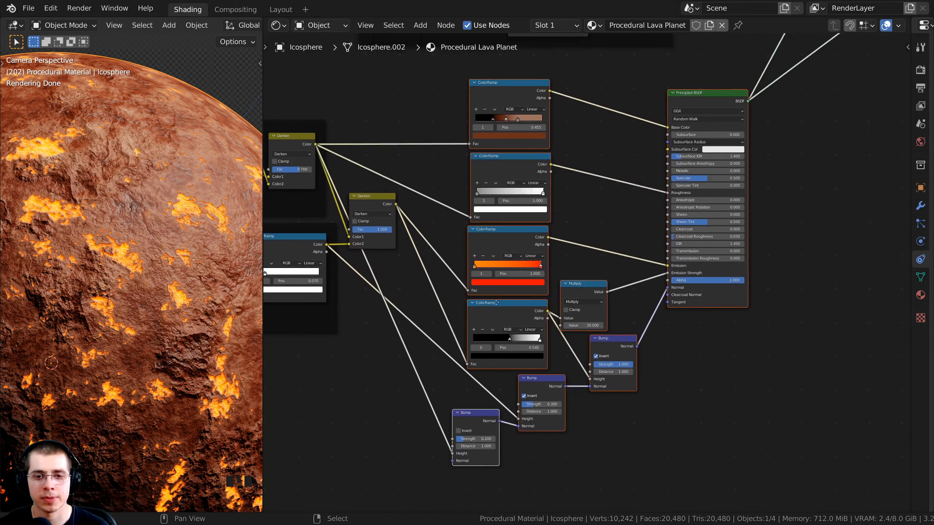
pyautogui.keyDown('shift'); pyautogui.scroll(-5, 515, 349); pyautogui.keyUp('shift')
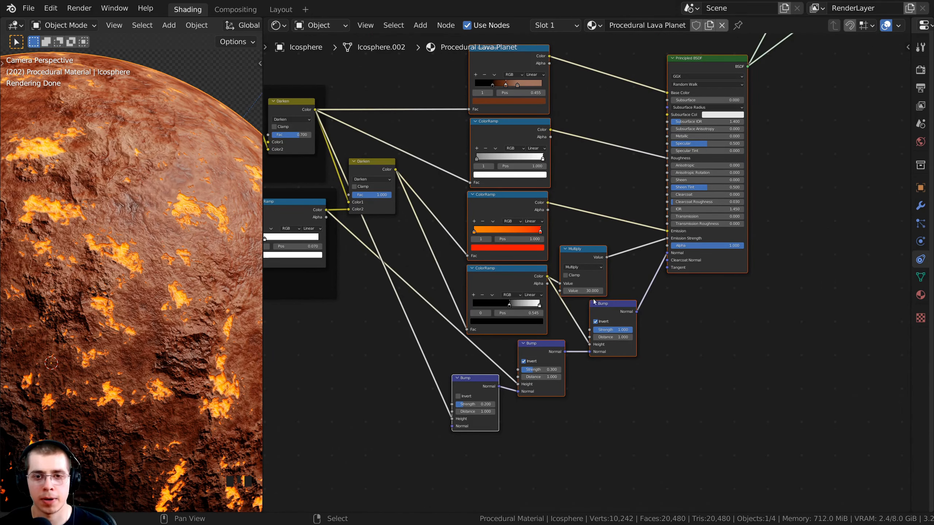
pyautogui.moveTo(594, 302); pyautogui.dragTo(575, 367, button='middle')
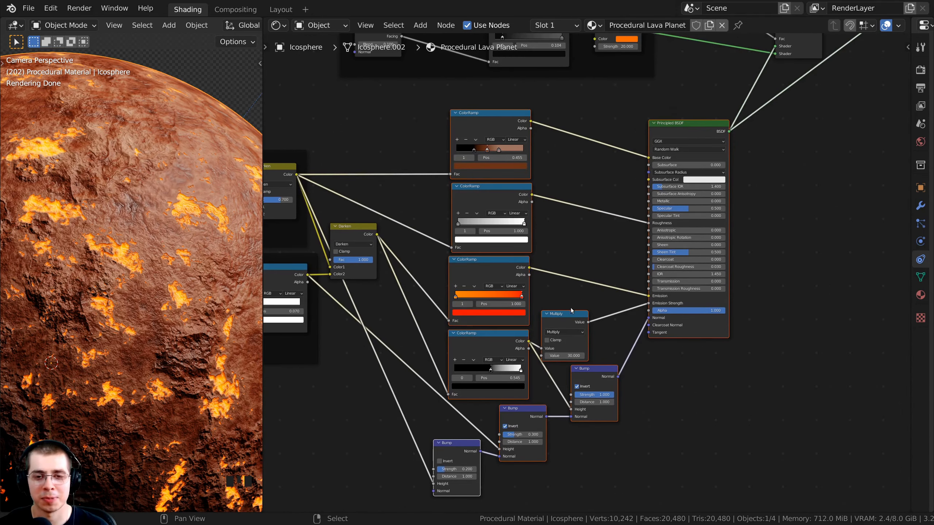
pyautogui.scroll(-1, 589, 217)
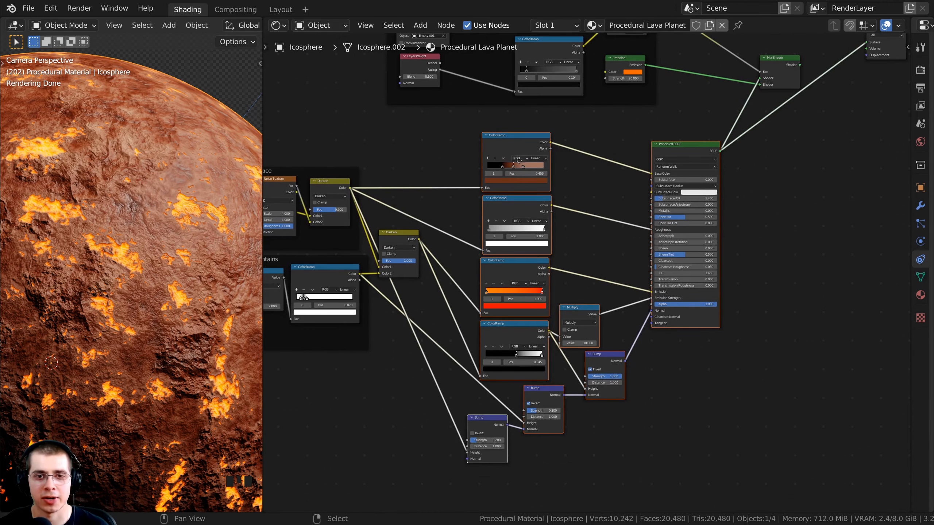
pyautogui.press('g')
pyautogui.click(532, 166)
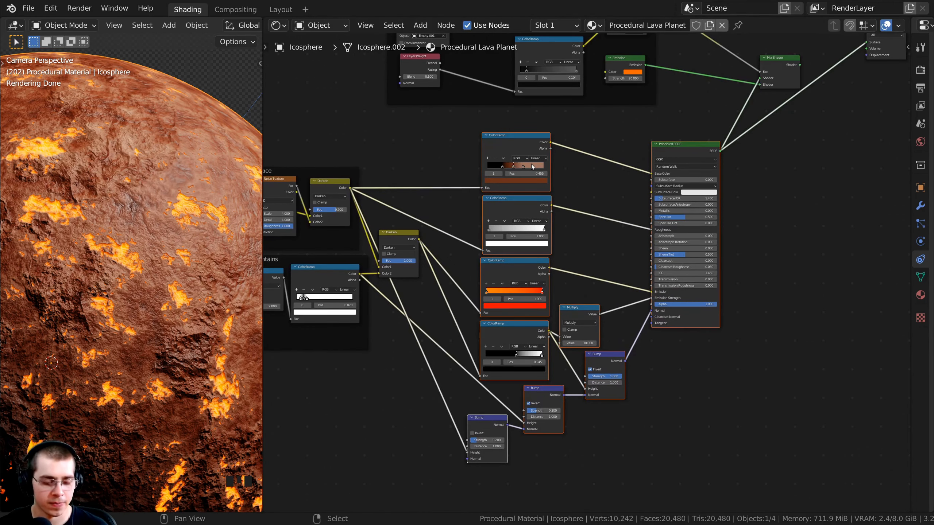
pyautogui.click(586, 130)
pyautogui.moveTo(594, 126); pyautogui.dragTo(569, 116)
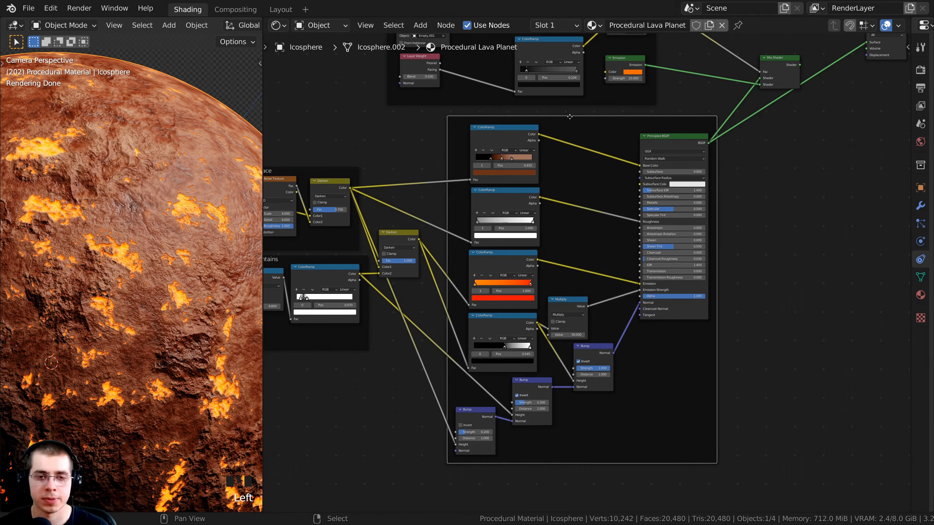
# - Label the new frame Planet and review the whole planet and the shader nodes
pyautogui.press('F2')
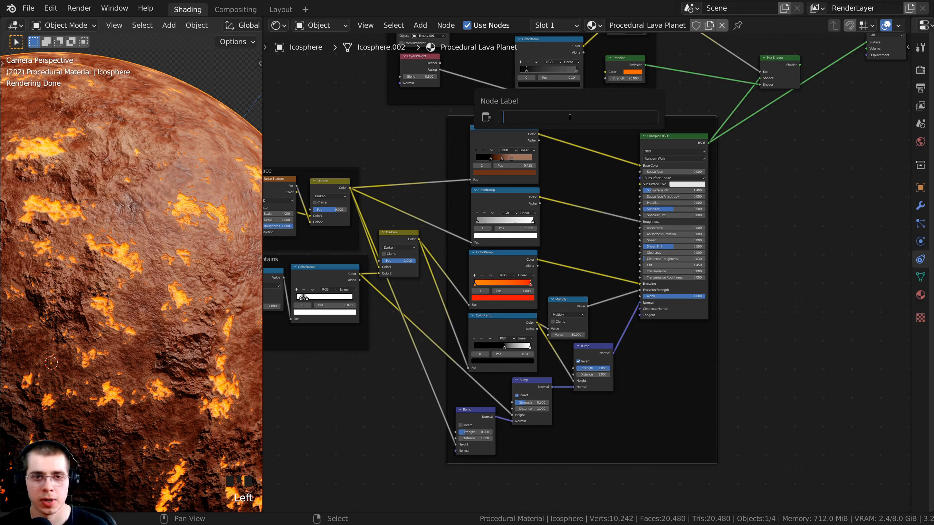
pyautogui.write('Planet')
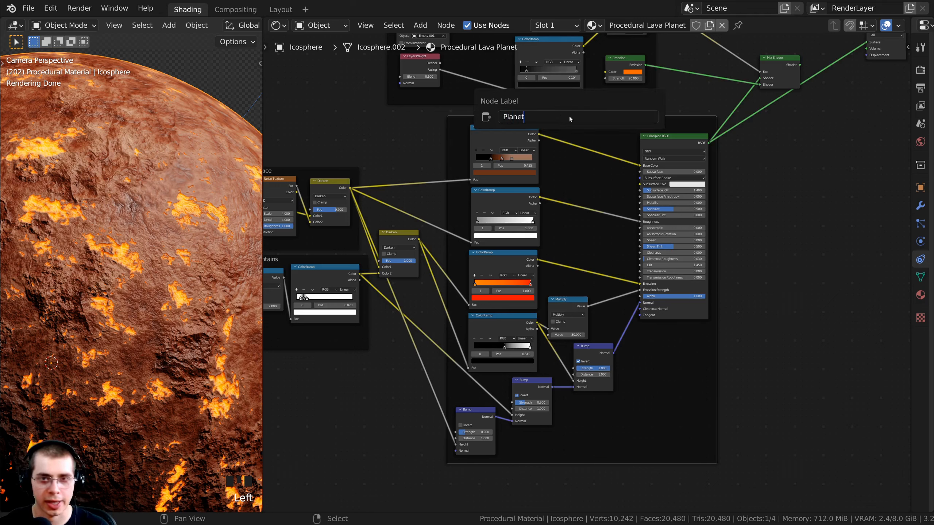
pyautogui.press('Return')
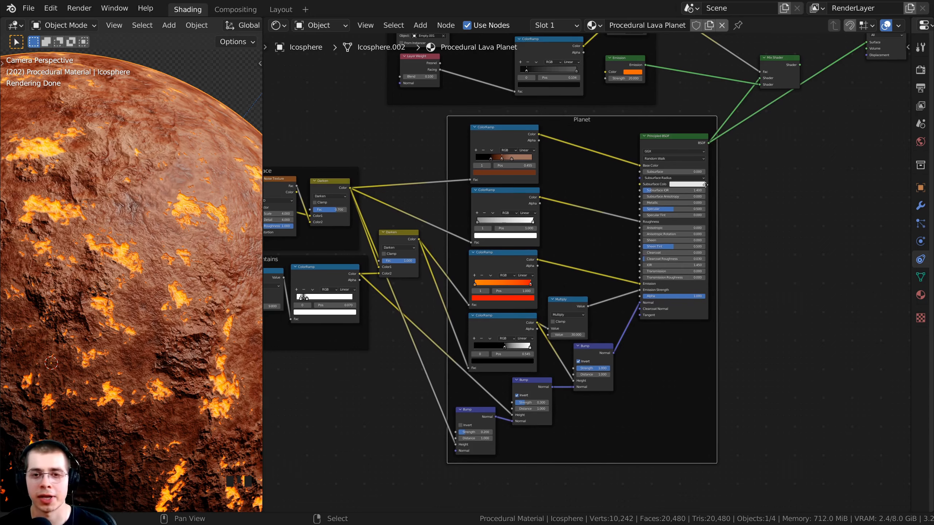
pyautogui.moveTo(705, 184); pyautogui.dragTo(689, 189, button='middle')
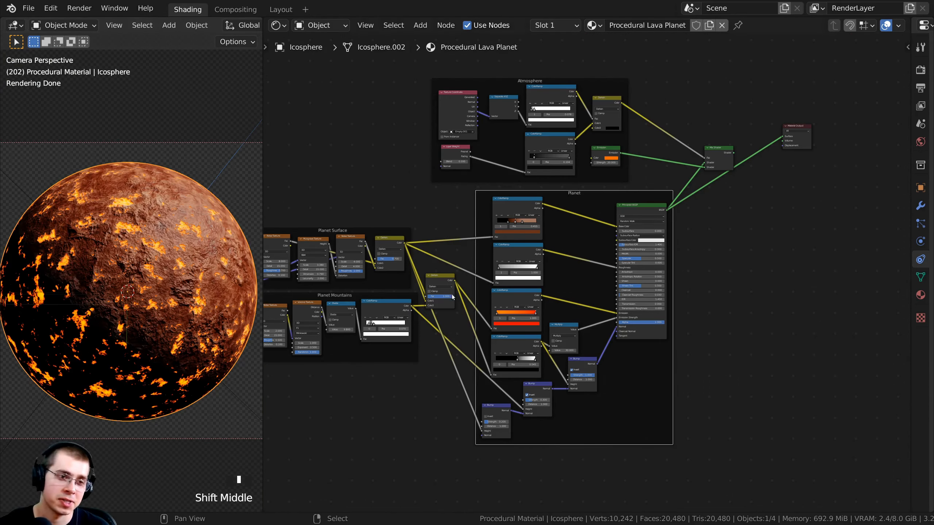
pyautogui.scroll(3, 452, 296)
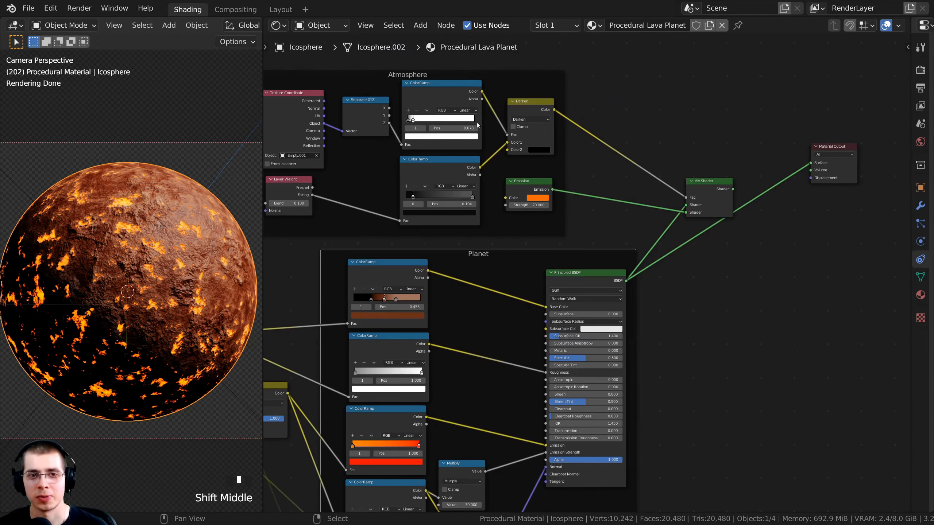
# - Connect the Mix Shader that combines Atmosphere and Planet to the Material Output's Surface and view the whole planet
pyautogui.scroll(-1, 465, 151)
pyautogui.scroll(2, 594, 202)
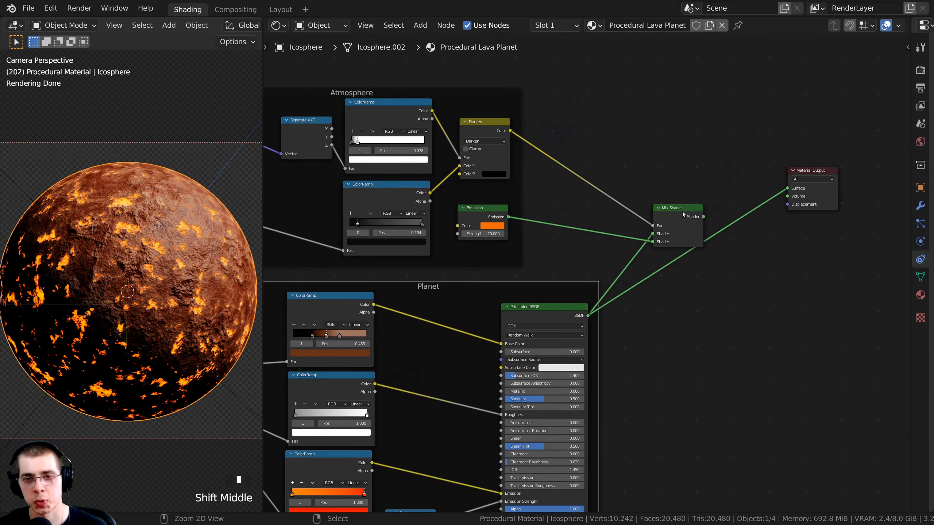
pyautogui.keyDown('ctrl'); pyautogui.keyDown('shift'); pyautogui.click(677, 216); pyautogui.keyUp('shift'); pyautogui.keyUp('ctrl')
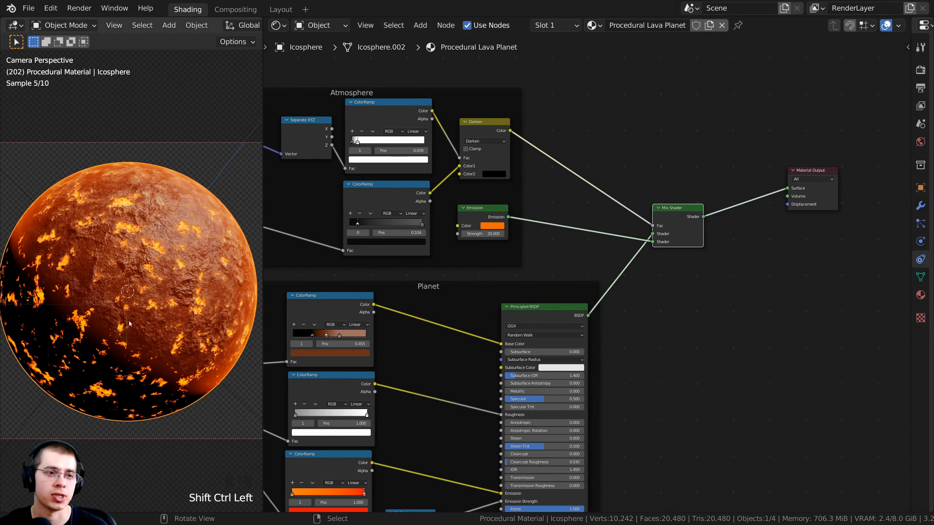
pyautogui.scroll(-4, 226, 165)
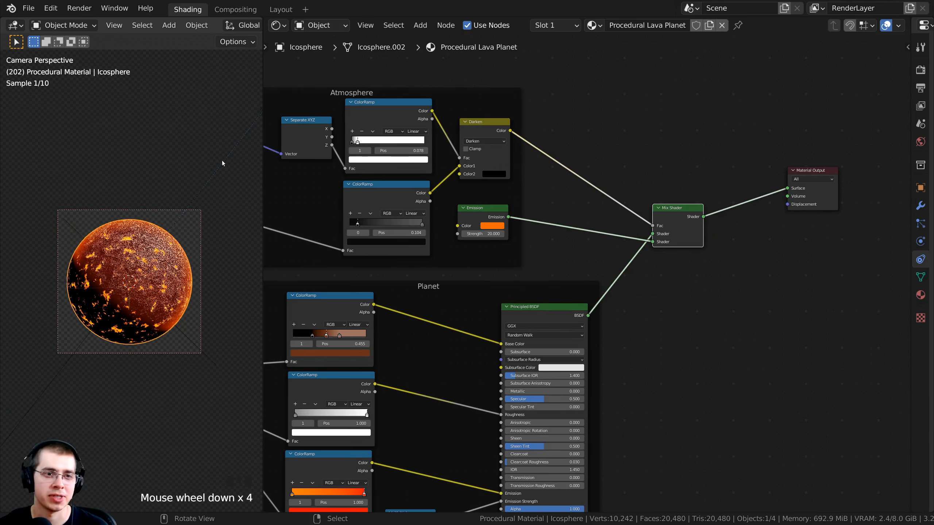
# - Select the Sun light and try moving it to check the lighting on the planet
pyautogui.scroll(2, 233, 136)
pyautogui.rightClick(245, 137)
pyautogui.scroll(-2, 248, 130)
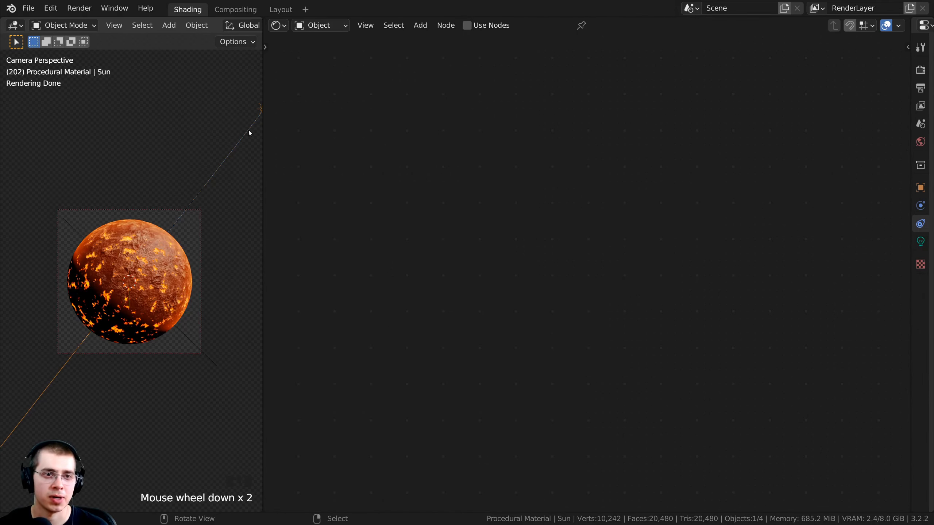
pyautogui.scroll(3, 239, 154)
pyautogui.press('g')
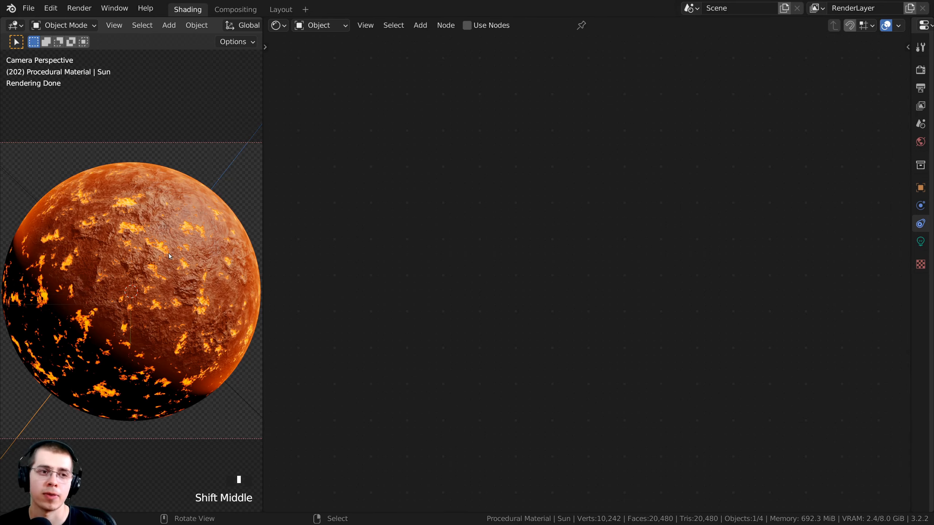
# - Switch the viewport to solid shading and set up a large upright plane behind the planet, checking it from the camera view
pyautogui.press('z')
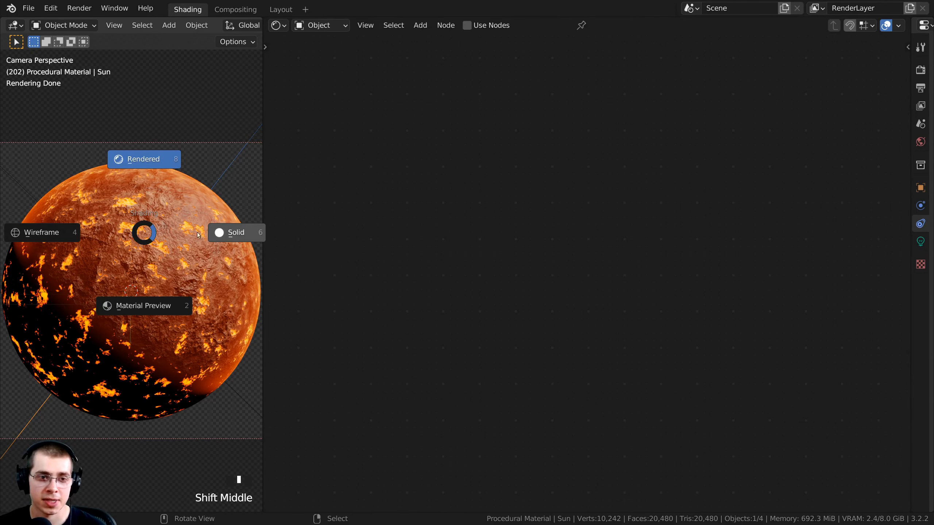
pyautogui.click(240, 240)
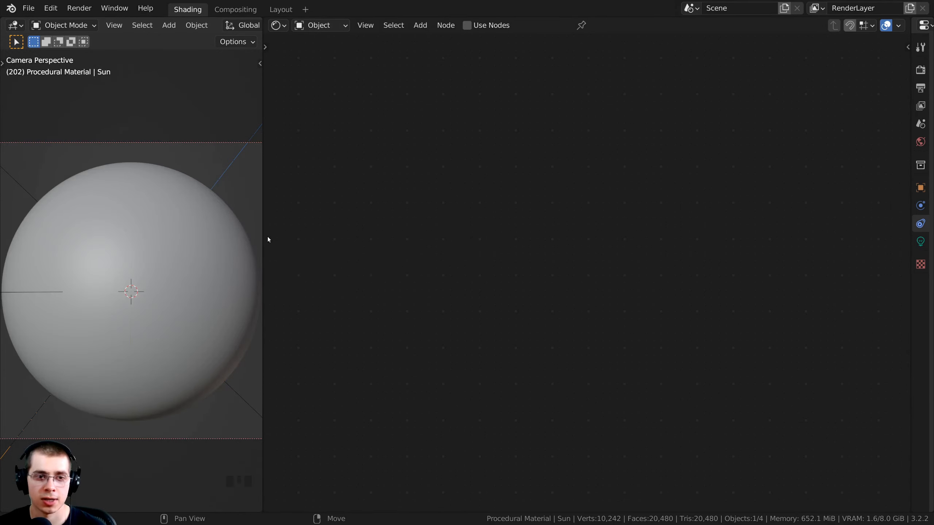
pyautogui.moveTo(263, 236); pyautogui.dragTo(565, 237)
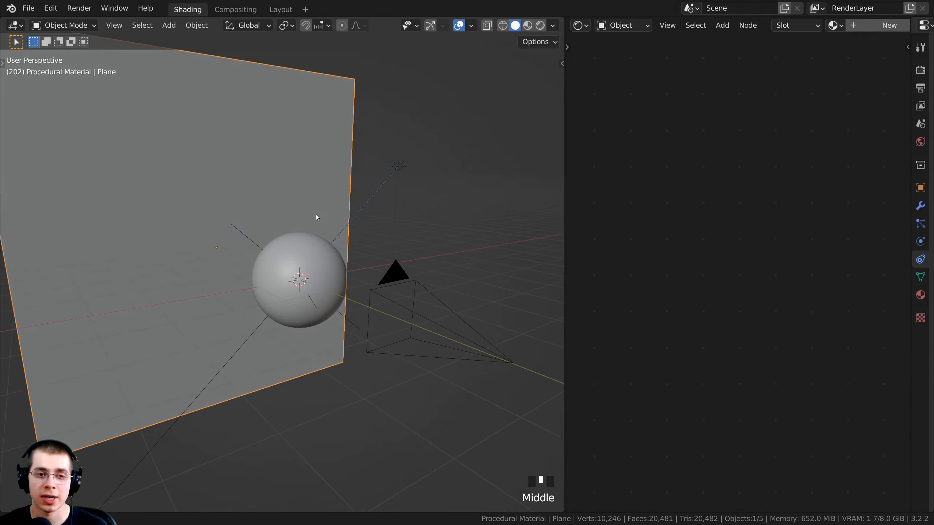
pyautogui.moveTo(316, 215); pyautogui.dragTo(174, 190, button='middle')
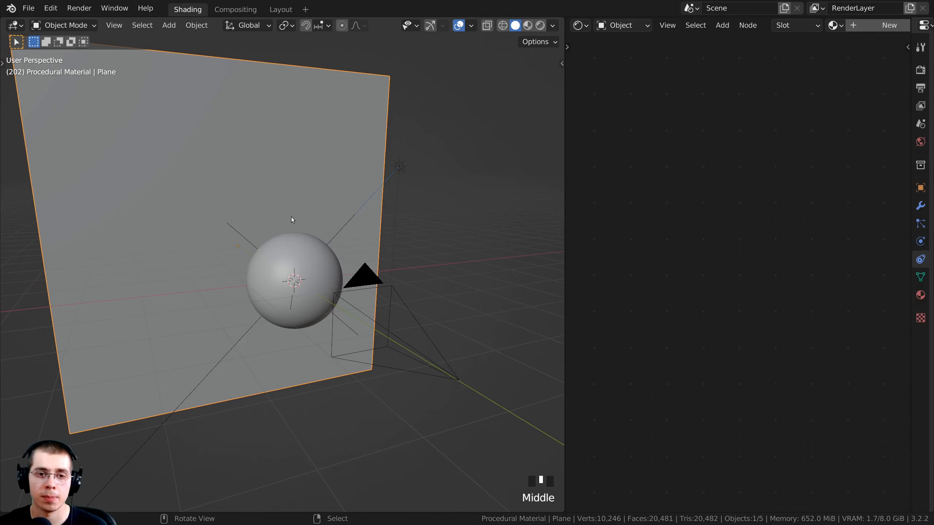
pyautogui.press('KP_0')
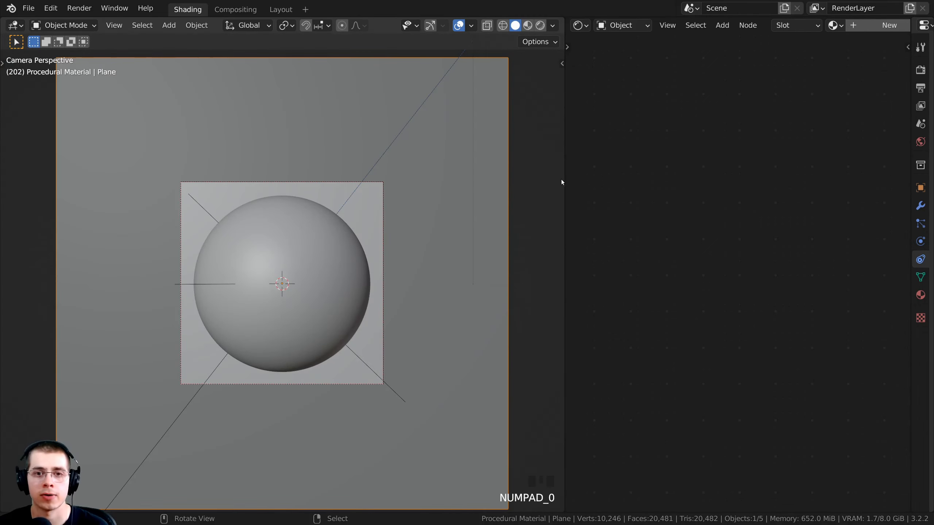
pyautogui.moveTo(564, 181); pyautogui.dragTo(245, 183)
pyautogui.scroll(2, 212, 154)
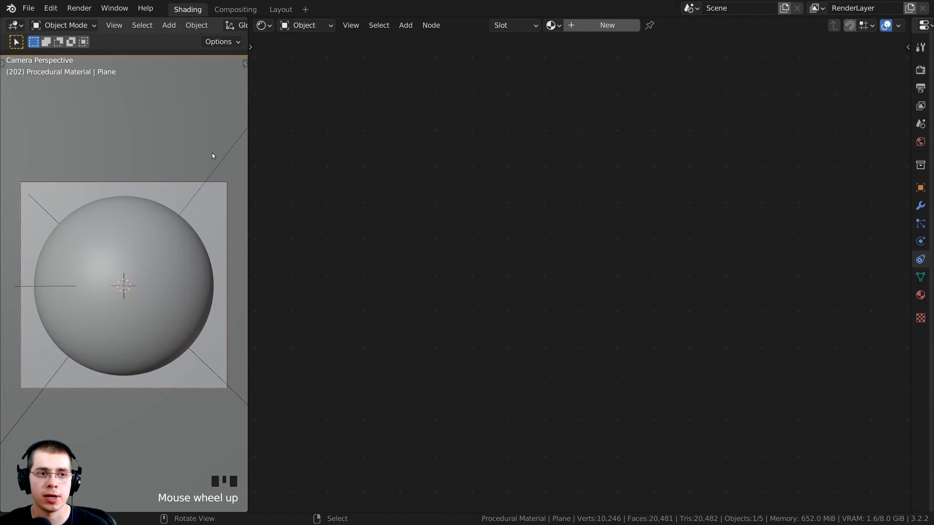
# - Create a new material on the background plane and name it Stars
pyautogui.click(602, 26)
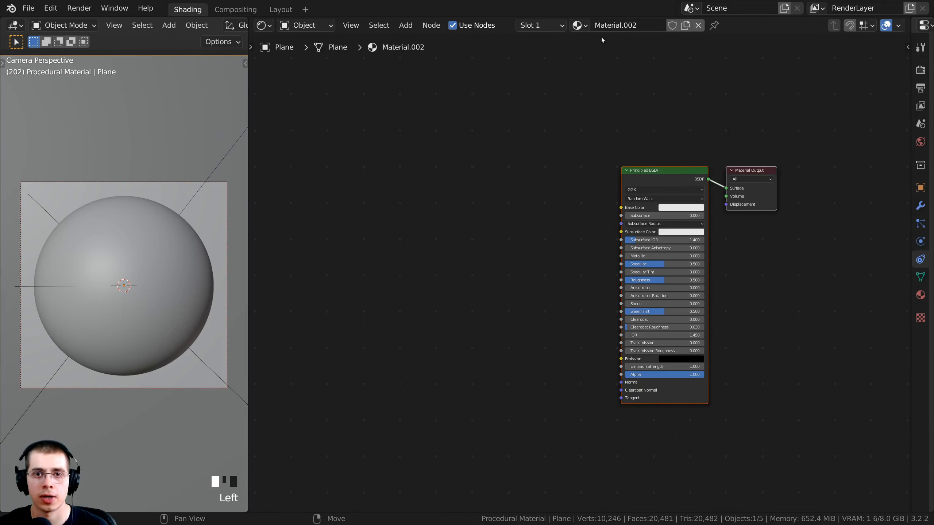
pyautogui.doubleClick(611, 25)
pyautogui.write('Stars')
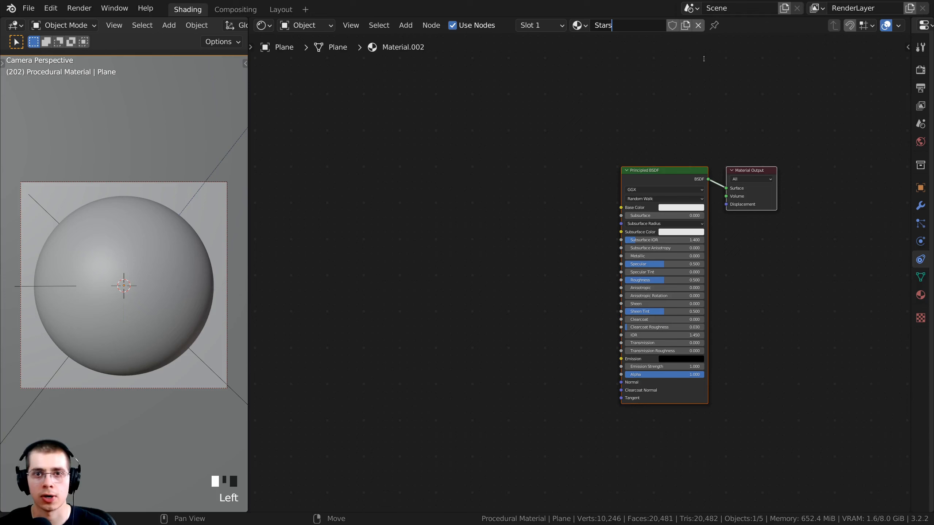
pyautogui.press('Return')
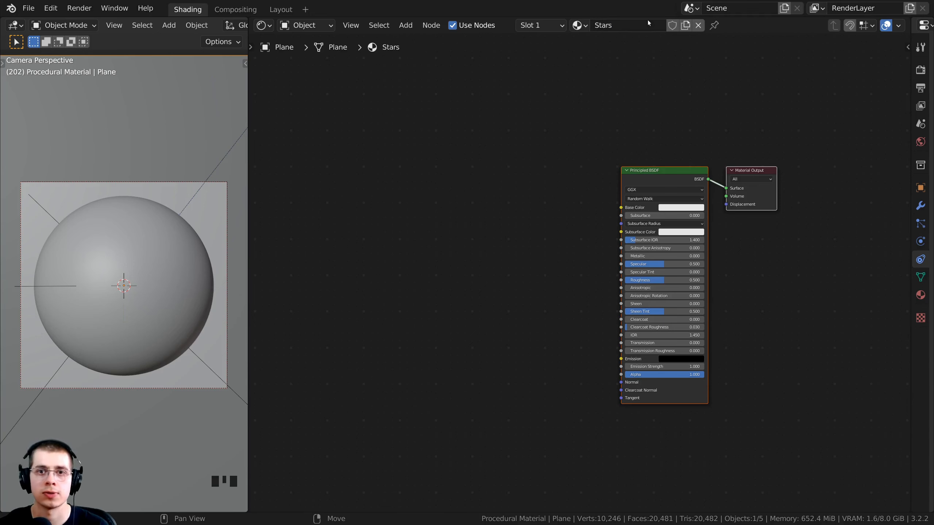
# - Delete the Principled BSDF node from the Stars material
pyautogui.press('Home')
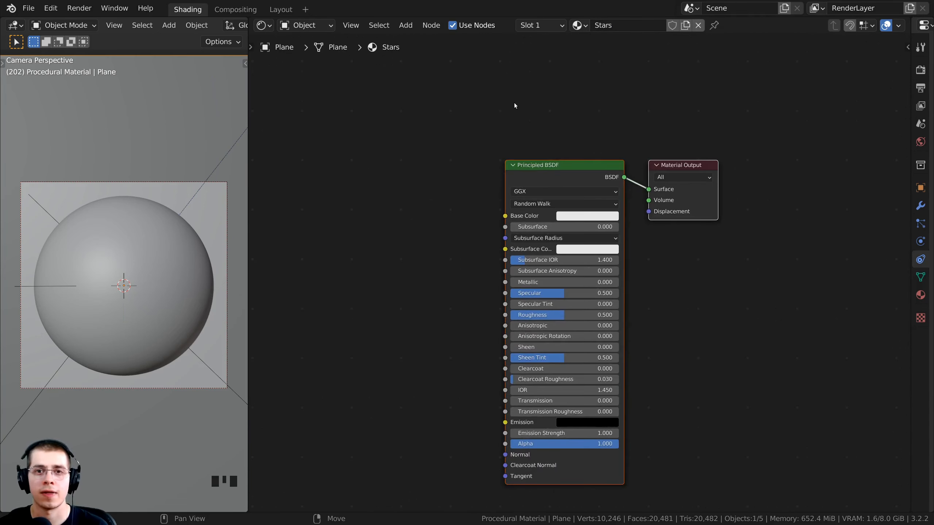
pyautogui.click(559, 176)
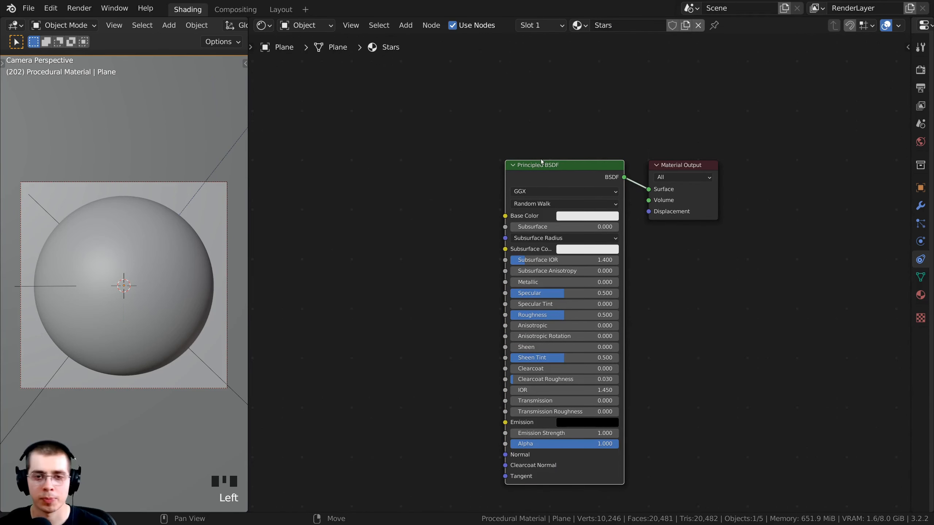
pyautogui.press('x')
pyautogui.scroll(1, 574, 118)
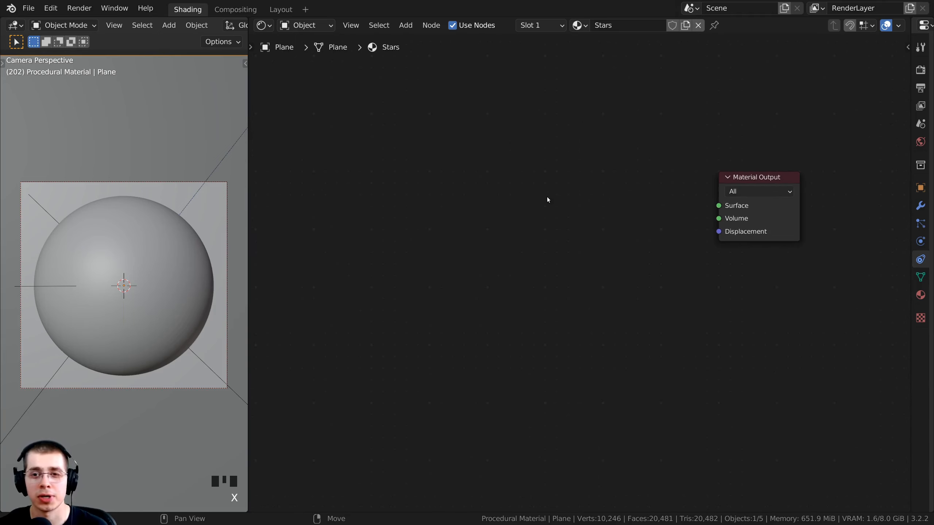
pyautogui.scroll(1, 569, 152)
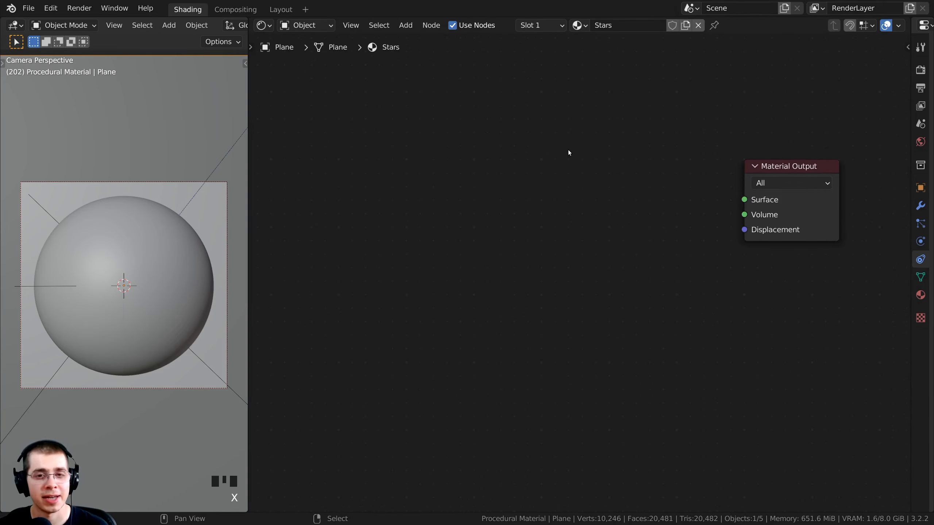
# - Add an Emission shader and link its Emission output to the Material Output's Surface input
pyautogui.hotkey('shift', 'a')
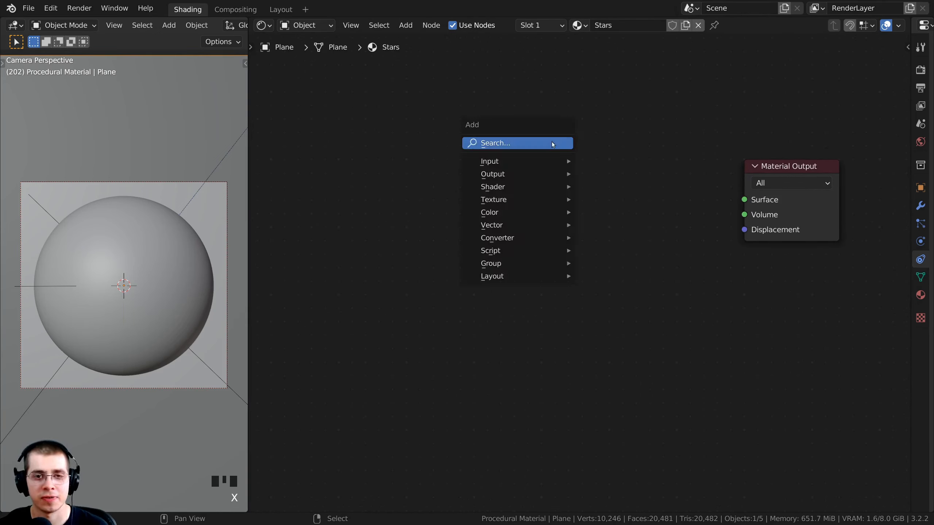
pyautogui.click(492, 143)
pyautogui.write('em')
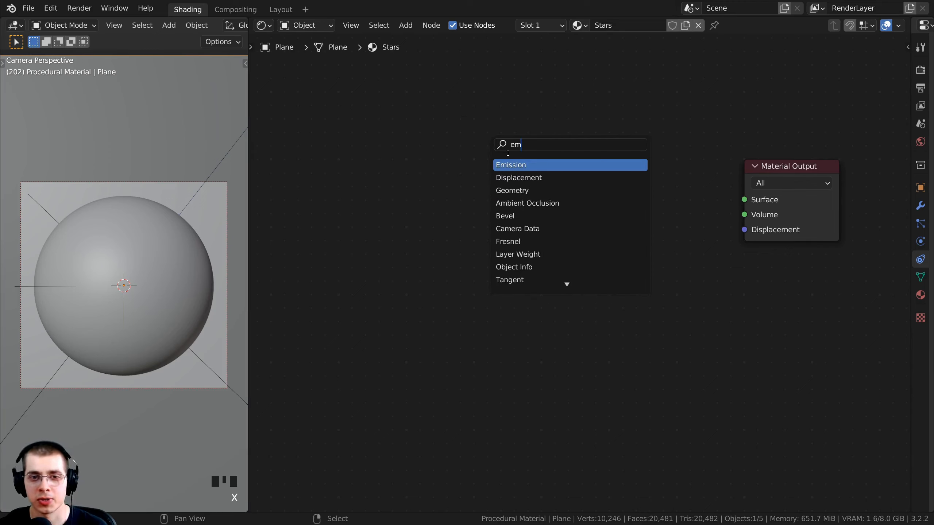
pyautogui.click(530, 165)
pyautogui.click(595, 195)
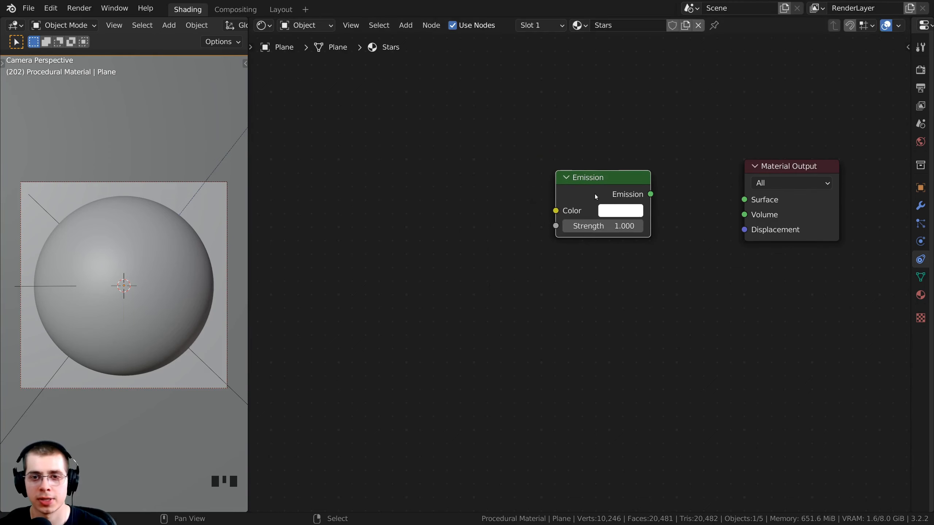
pyautogui.moveTo(650, 197); pyautogui.dragTo(744, 200)
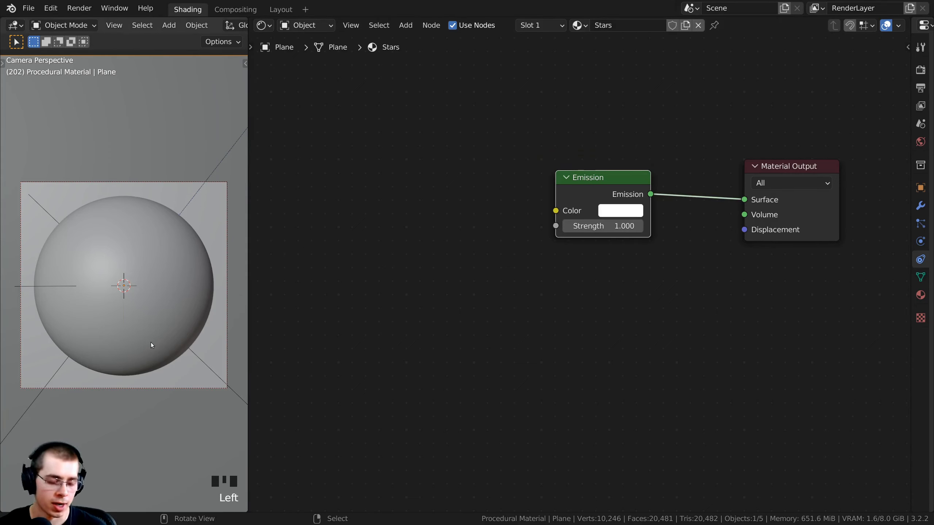
# - Switch the viewport to rendered shading and shift the Emission node slightly towards the Material Output
pyautogui.press('z')
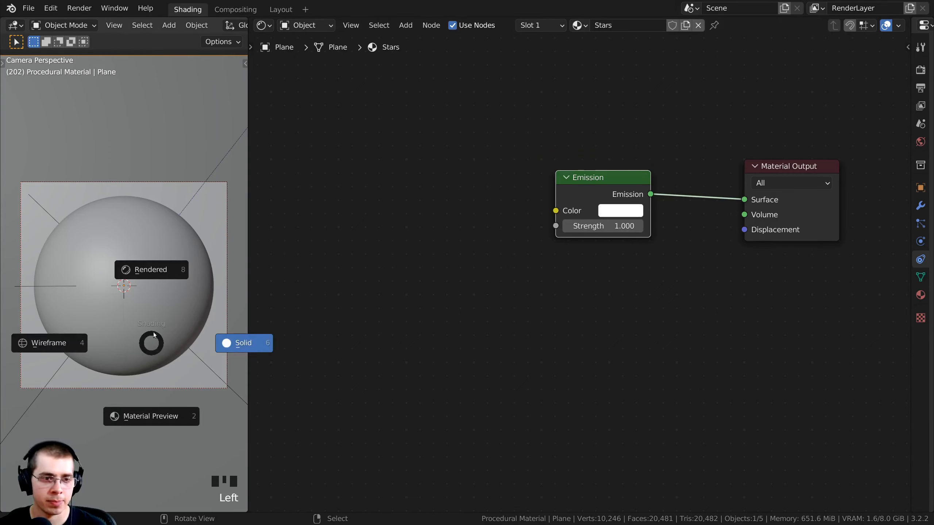
pyautogui.click(151, 272)
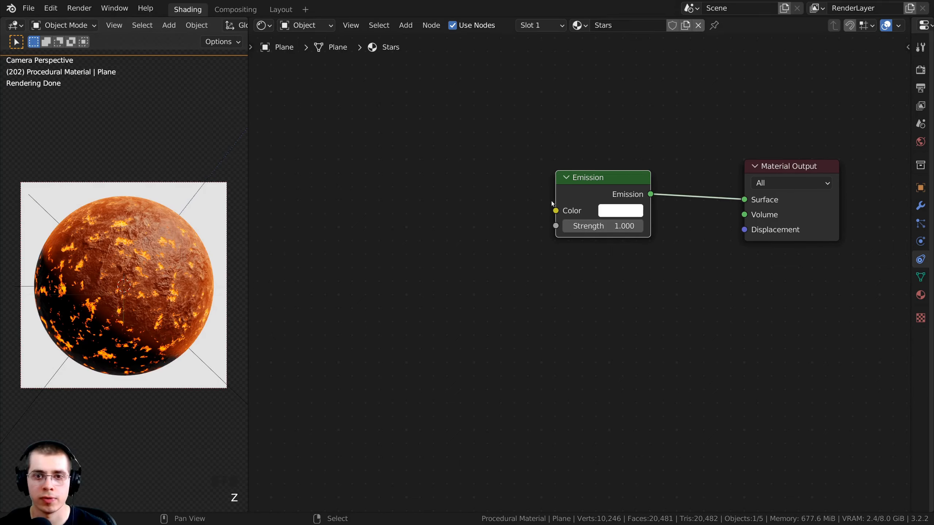
pyautogui.moveTo(585, 180); pyautogui.dragTo(590, 180)
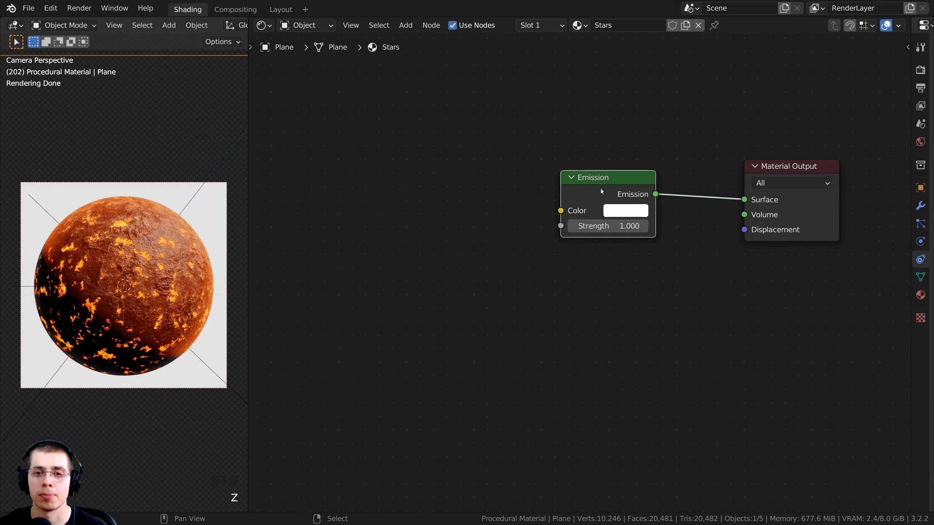
# - Add a Voronoi Texture node and place it ahead of the Emission node with space between them
pyautogui.moveTo(600, 189); pyautogui.dragTo(626, 198, button='middle')
pyautogui.hotkey('shift', 'a')
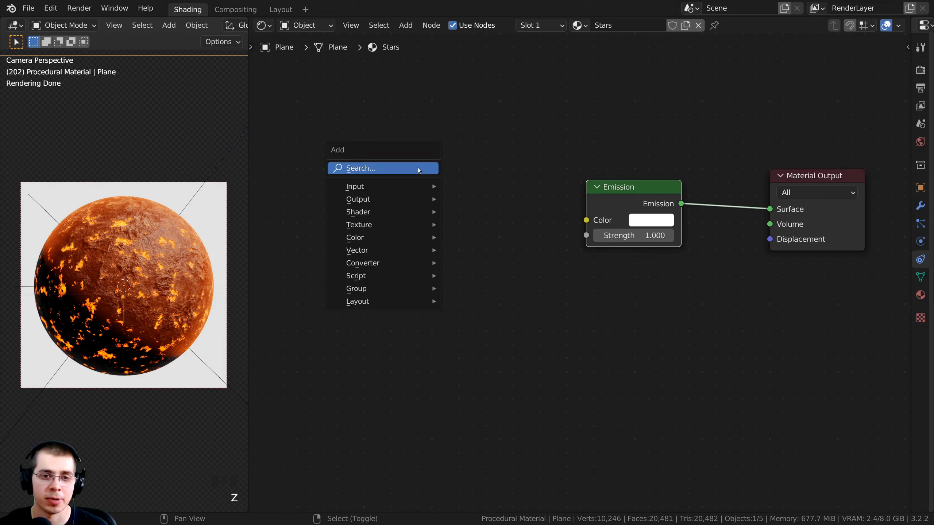
pyautogui.click(388, 172)
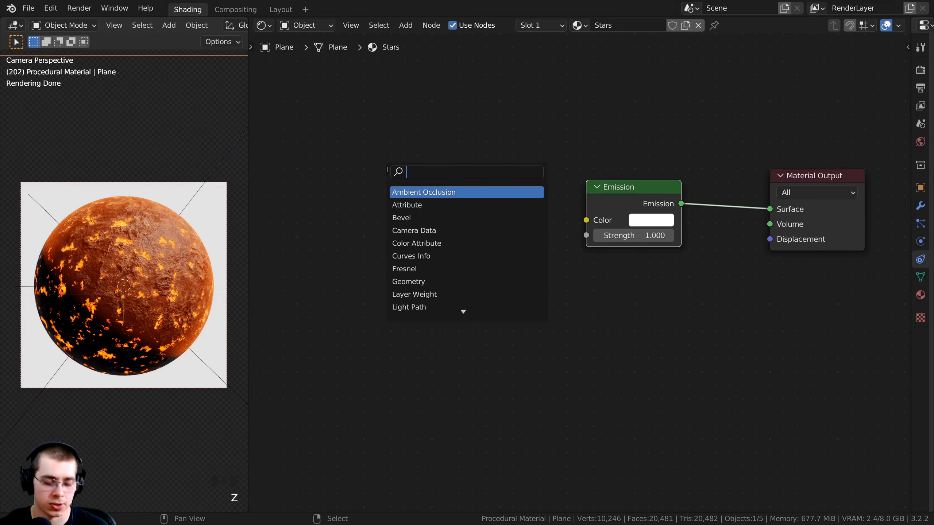
pyautogui.write('vor')
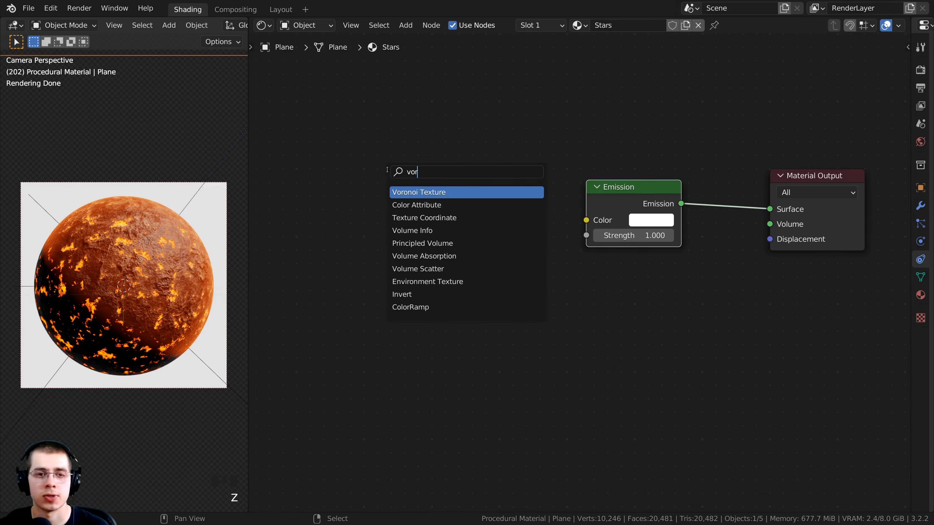
pyautogui.click(431, 193)
pyautogui.click(375, 175)
pyautogui.moveTo(403, 183); pyautogui.dragTo(502, 189, button='middle')
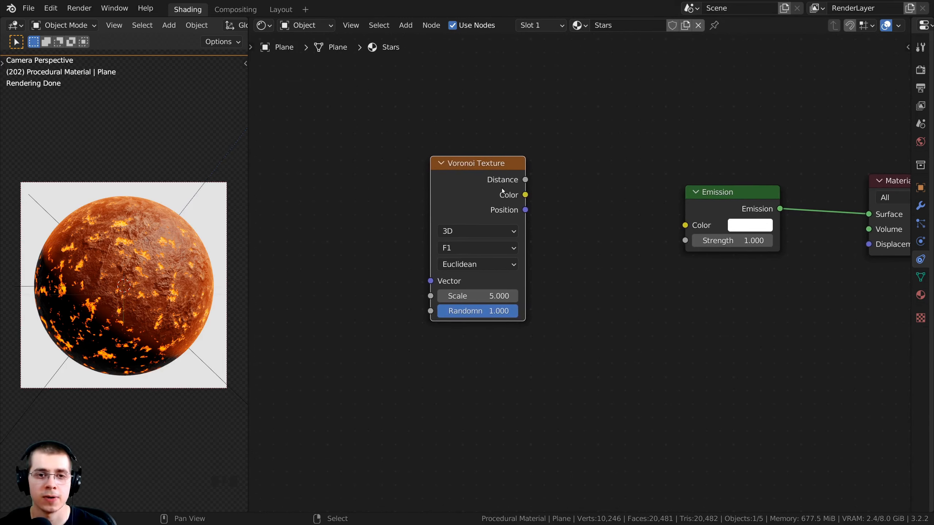
pyautogui.moveTo(502, 188); pyautogui.dragTo(511, 192)
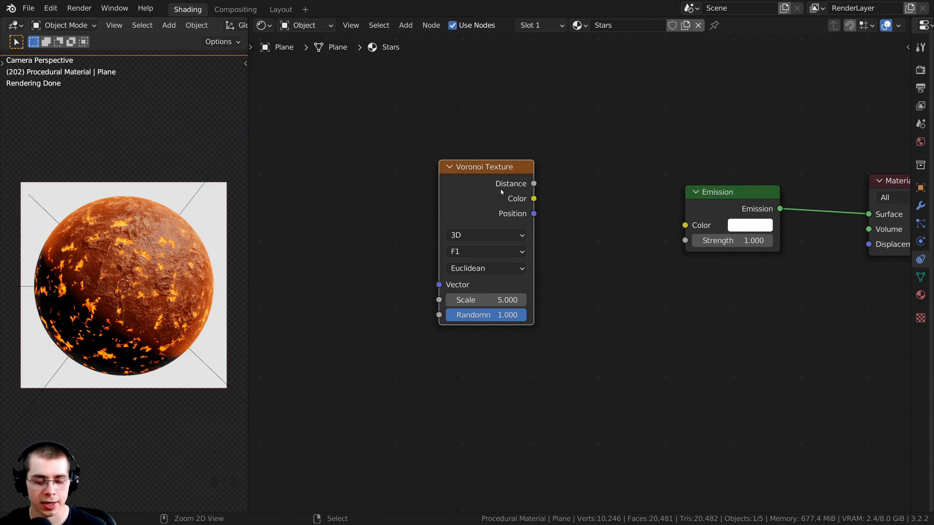
# - Generate coordinate nodes for the Voronoi Texture, delete the Mapping node, and link Texture Coordinate's Object output directly to the Vector input
pyautogui.hotkey('ctrl', 't')
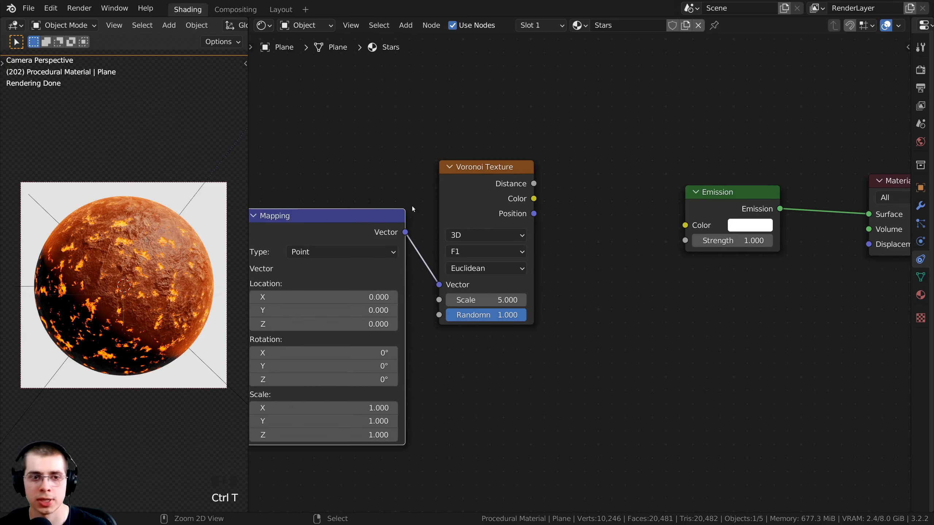
pyautogui.moveTo(412, 206); pyautogui.dragTo(507, 194, button='middle')
pyautogui.hotkey('alt', 'a')
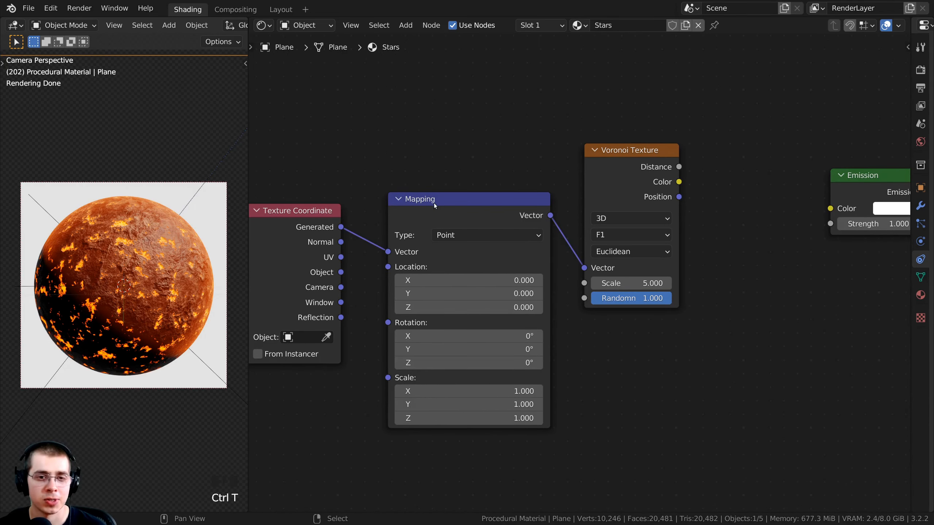
pyautogui.moveTo(434, 203); pyautogui.dragTo(424, 199)
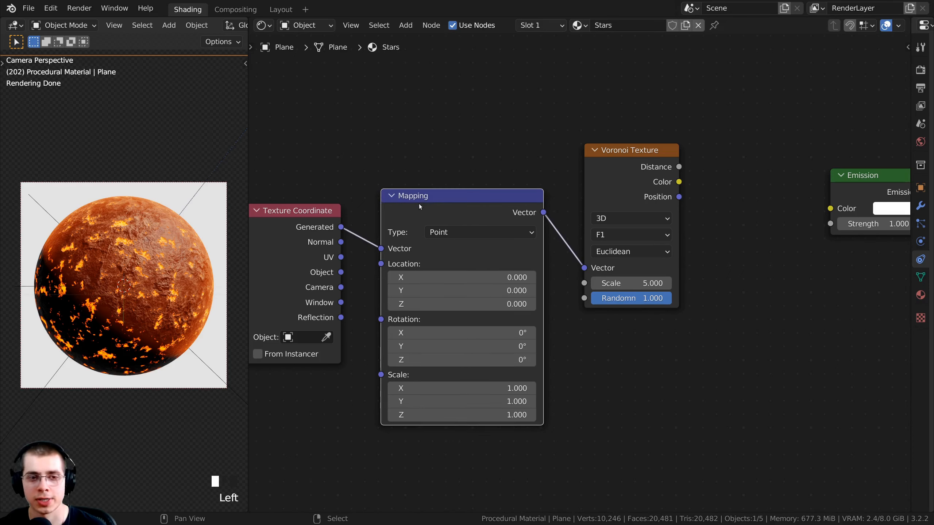
pyautogui.press('x')
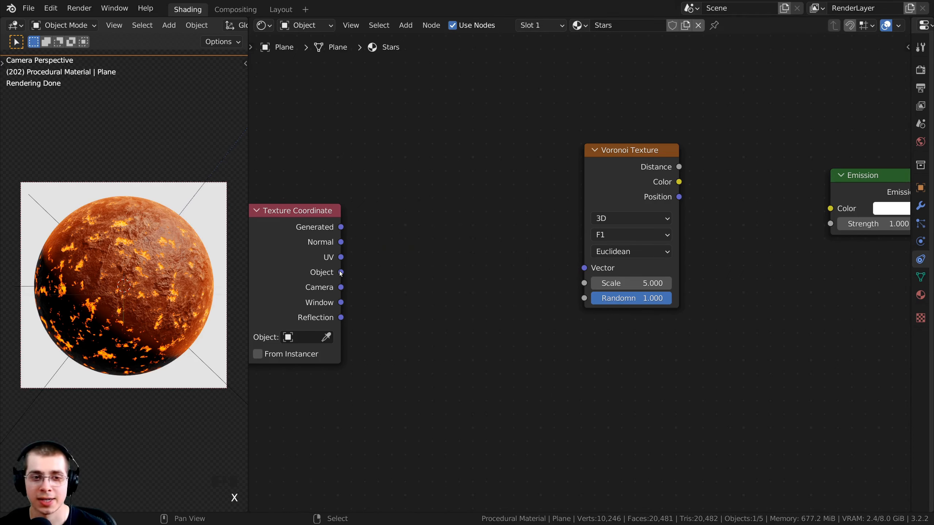
pyautogui.moveTo(341, 273); pyautogui.dragTo(584, 268)
pyautogui.click(612, 184)
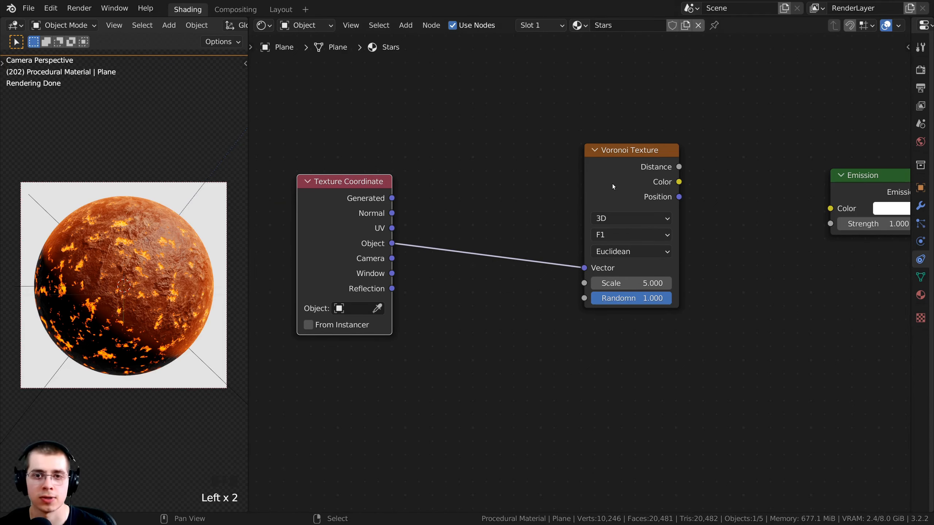
# - Shift the Voronoi Texture node slightly towards Texture Coordinate and preview its Distance output on the background plane
pyautogui.moveTo(612, 183); pyautogui.dragTo(582, 185)
pyautogui.moveTo(581, 183); pyautogui.dragTo(538, 191, button='middle')
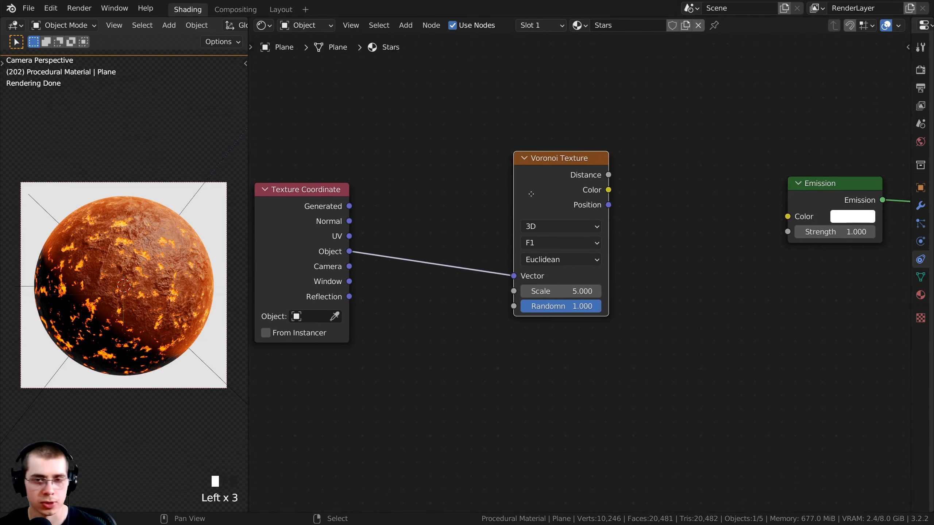
pyautogui.keyDown('ctrl'); pyautogui.keyDown('shift'); pyautogui.click(552, 170); pyautogui.keyUp('shift'); pyautogui.keyUp('ctrl')
pyautogui.scroll(4, 526, 216)
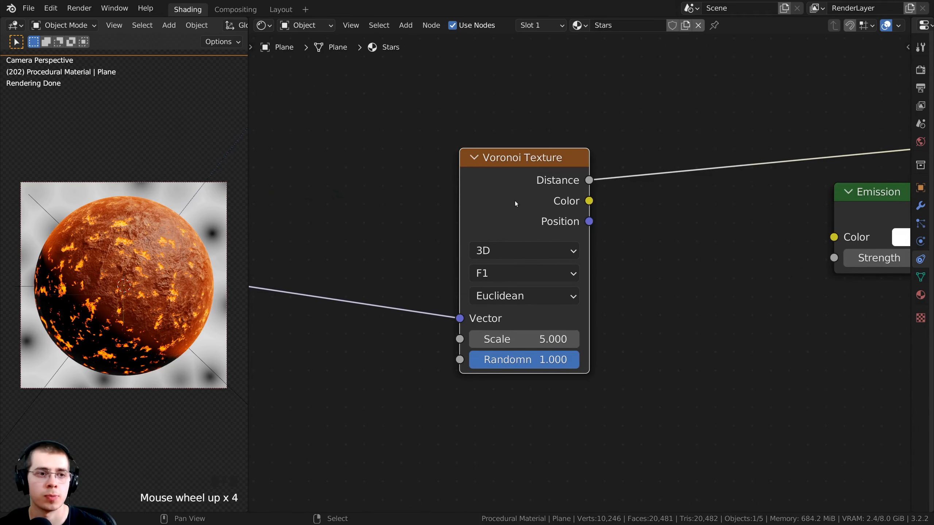
# - Set the Voronoi Texture's Scale to 400 and check the dot pattern up close on the background plane
pyautogui.doubleClick(518, 342)
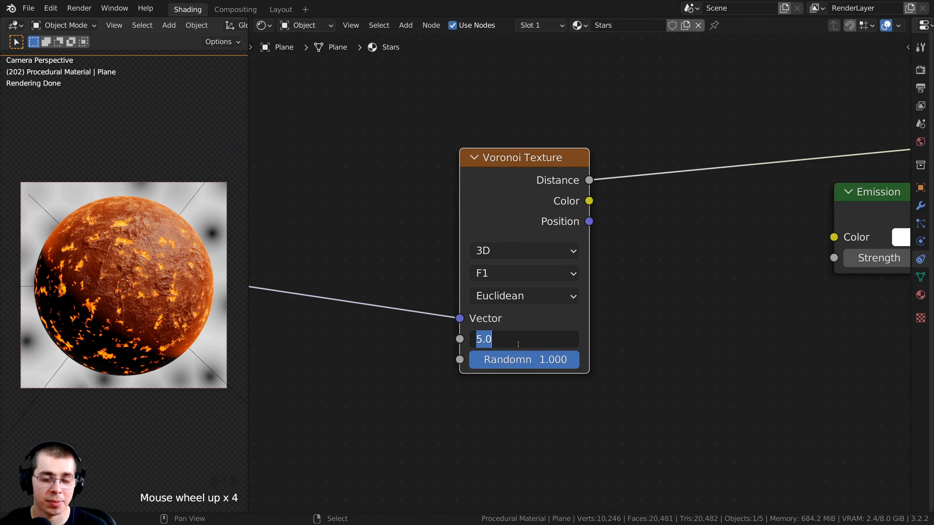
pyautogui.write('4000')
pyautogui.press('BackSpace')
pyautogui.press('Return')
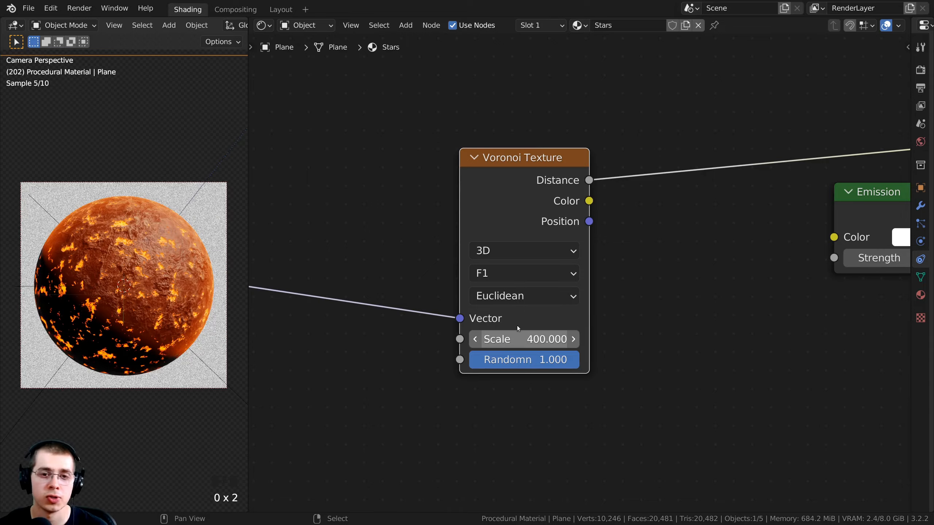
pyautogui.keyDown('shift'); pyautogui.moveTo(206, 254); pyautogui.dragTo(103, 254, button='middle'); pyautogui.keyUp('shift')
pyautogui.scroll(3, 195, 251)
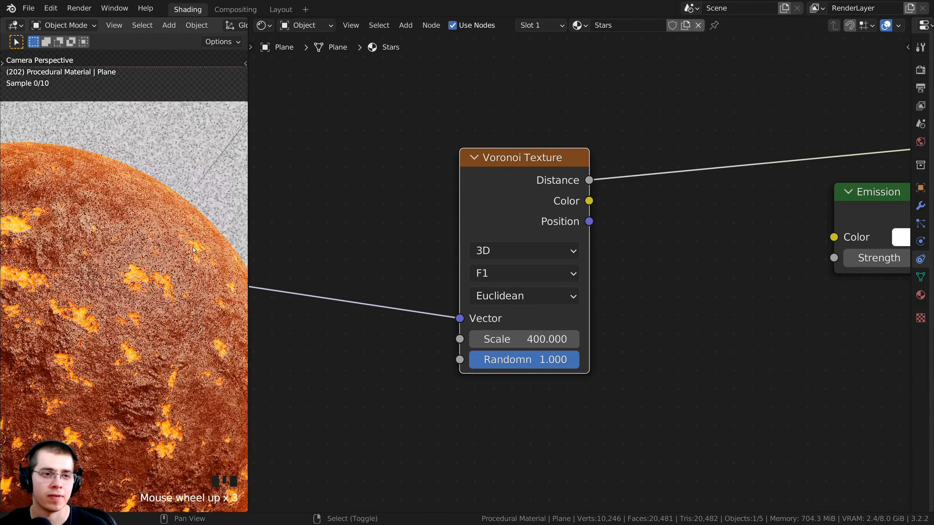
pyautogui.keyDown('shift'); pyautogui.moveTo(194, 251); pyautogui.dragTo(154, 288, button='middle'); pyautogui.keyUp('shift')
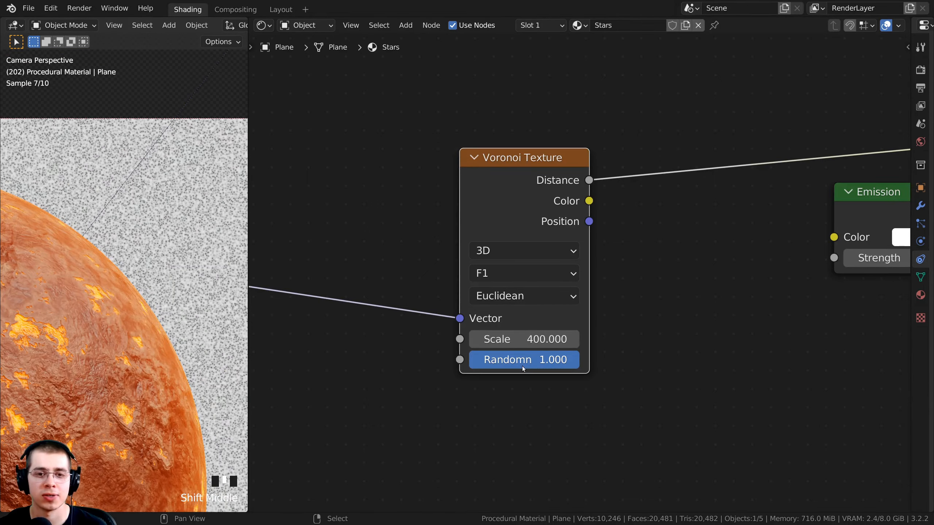
pyautogui.scroll(-1, 524, 368)
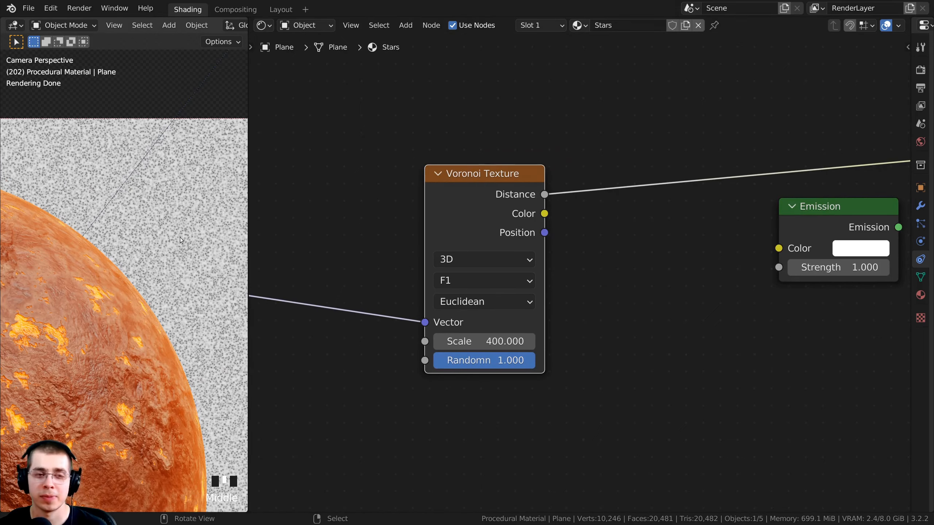
pyautogui.keyDown('shift'); pyautogui.scroll(2, 132, 266); pyautogui.keyUp('shift')
pyautogui.scroll(7, 131, 209)
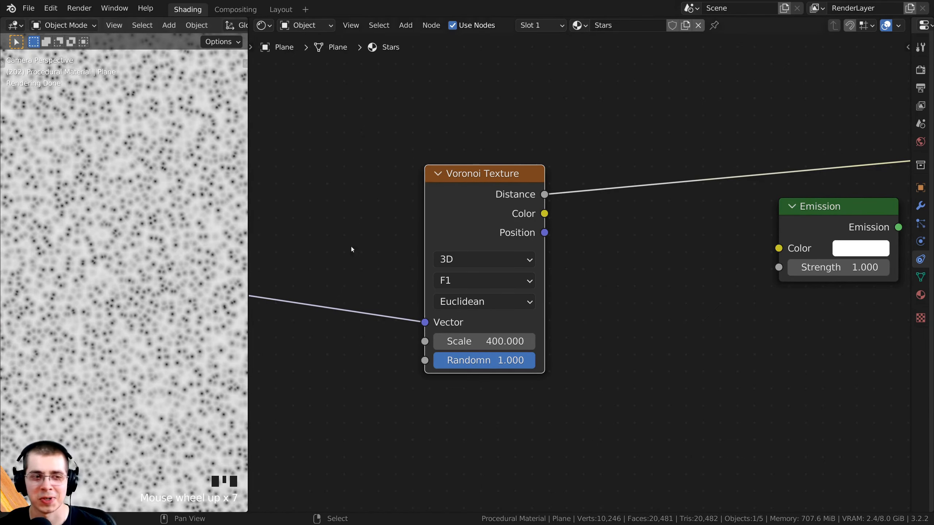
# - Insert a ColorRamp node on the link from the Voronoi Texture's Distance output and leave space between the two nodes
pyautogui.hotkey('shift', 'a')
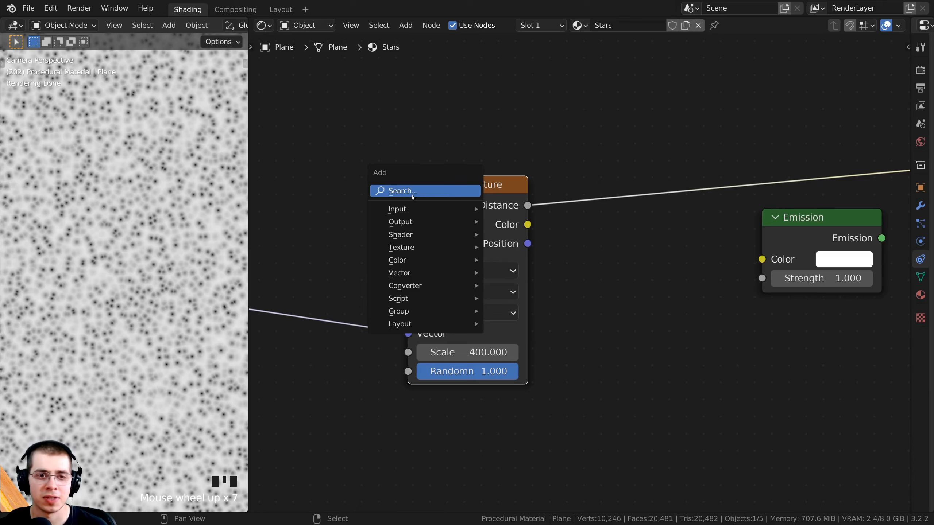
pyautogui.click(398, 191)
pyautogui.write('col')
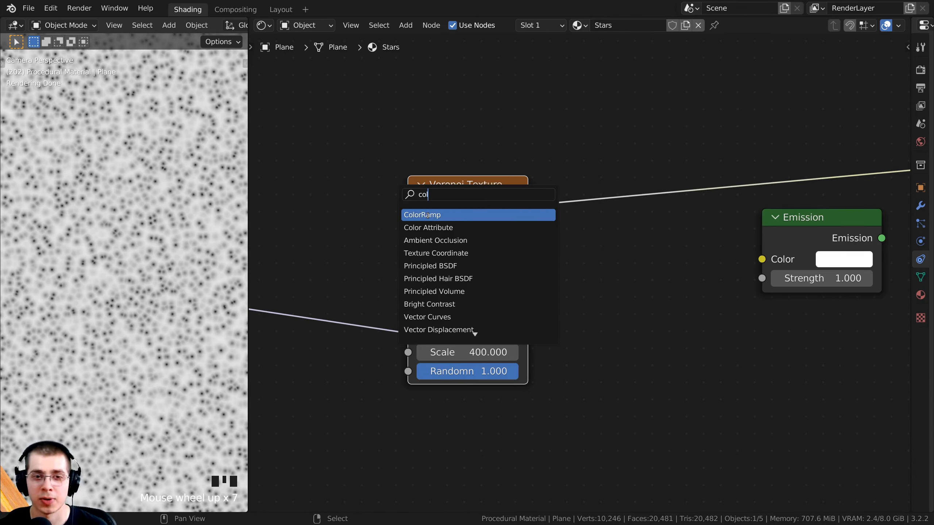
pyautogui.click(427, 215)
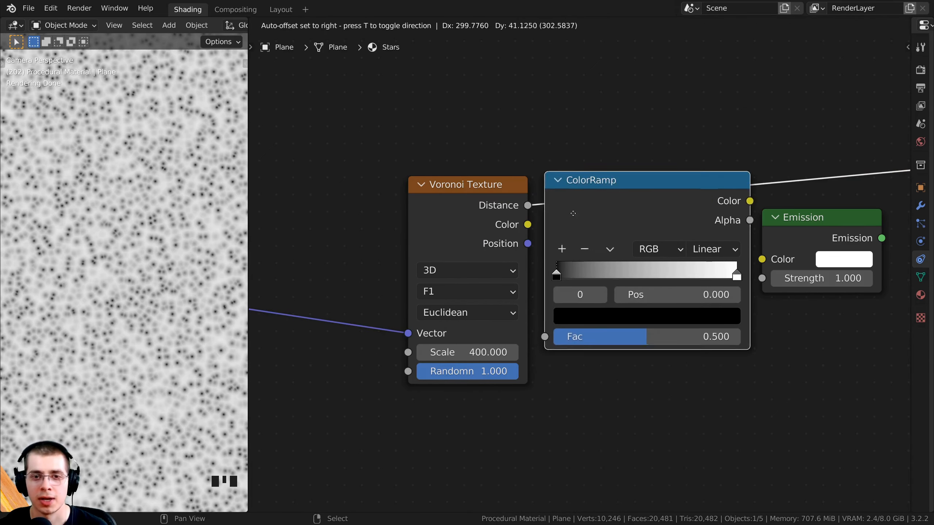
pyautogui.click(566, 205)
pyautogui.scroll(-1, 565, 205)
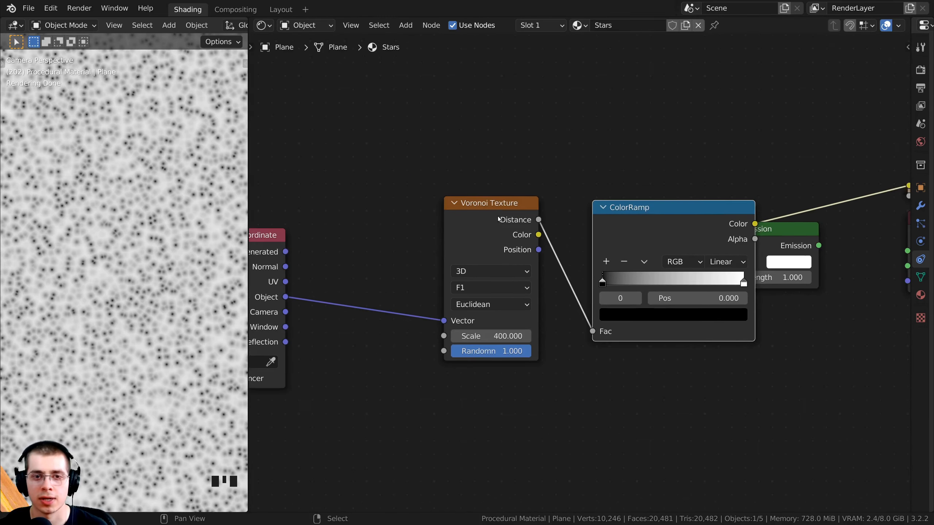
pyautogui.moveTo(493, 219); pyautogui.dragTo(460, 218)
pyautogui.click(459, 219)
pyautogui.scroll(2, 520, 236)
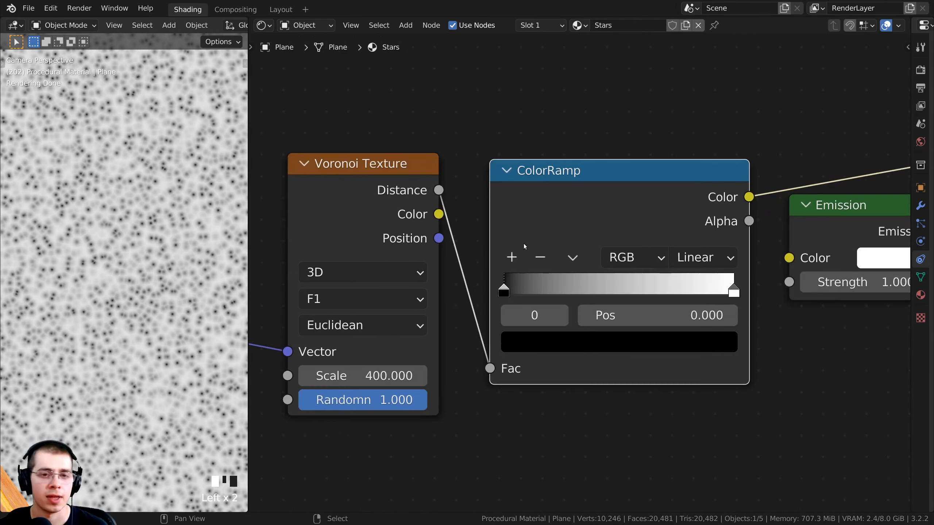
# - Flip the ColorRamp and move its black stop to position 0.057 so only small white dots remain
pyautogui.click(572, 259)
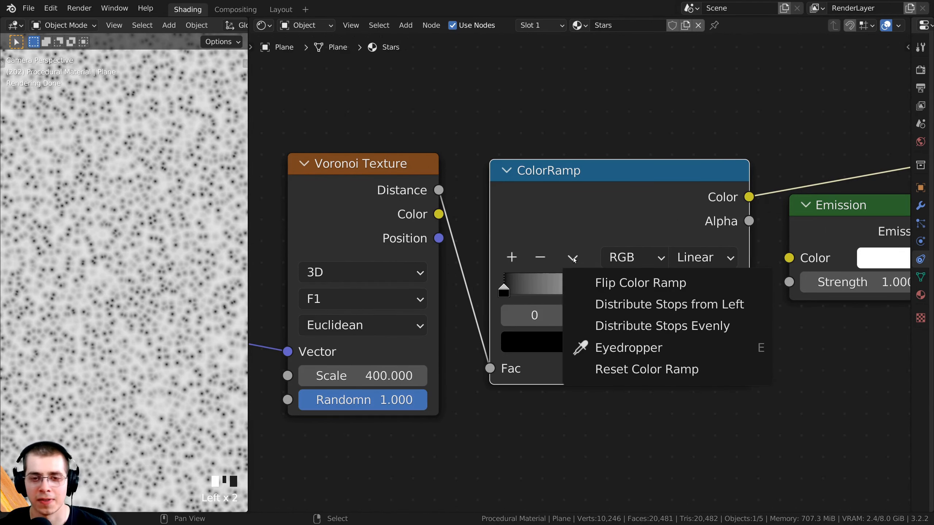
pyautogui.click(582, 285)
pyautogui.scroll(-1, 502, 283)
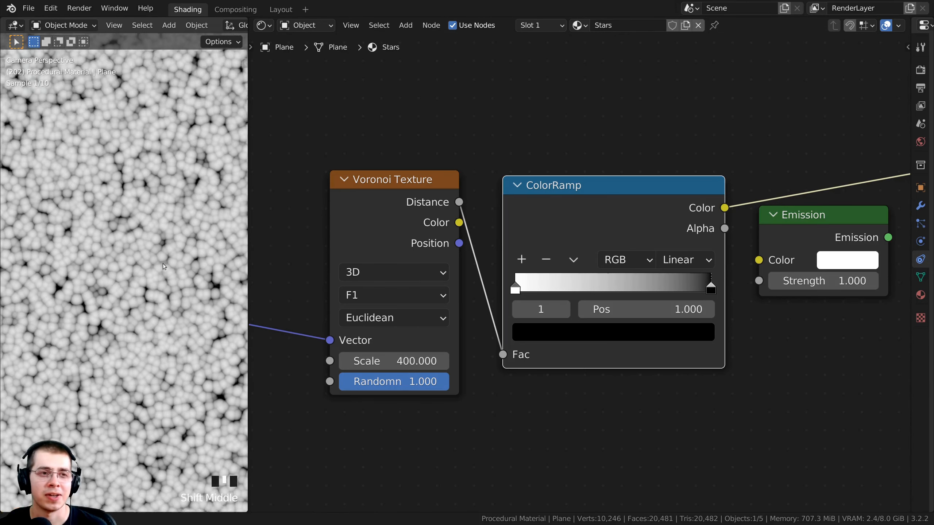
pyautogui.scroll(4, 698, 305)
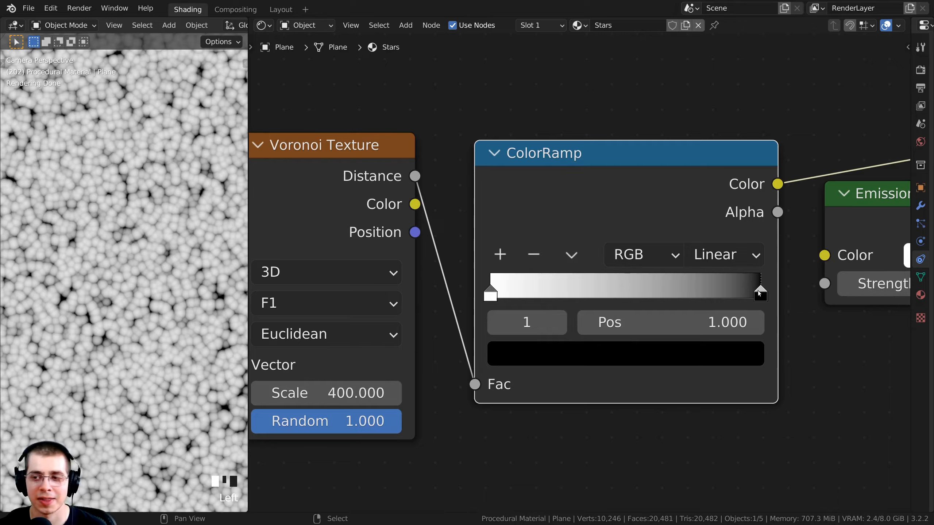
pyautogui.moveTo(757, 291); pyautogui.dragTo(504, 293)
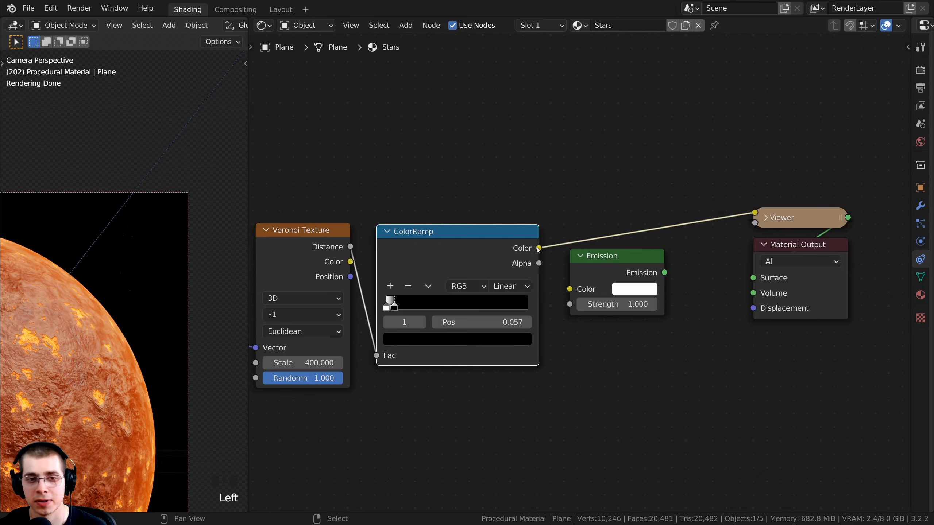
# - Link the ColorRamp's Color output to the Emission node's Color input and connect Emission back to the Material Output's Surface
pyautogui.moveTo(538, 246); pyautogui.dragTo(608, 272)
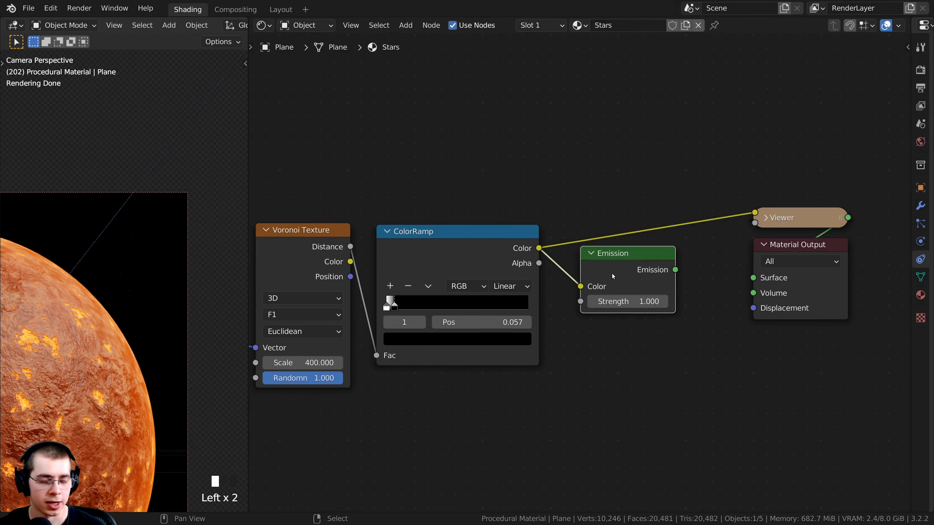
pyautogui.keyDown('ctrl'); pyautogui.keyDown('shift'); pyautogui.click(629, 263); pyautogui.keyUp('shift'); pyautogui.keyUp('ctrl')
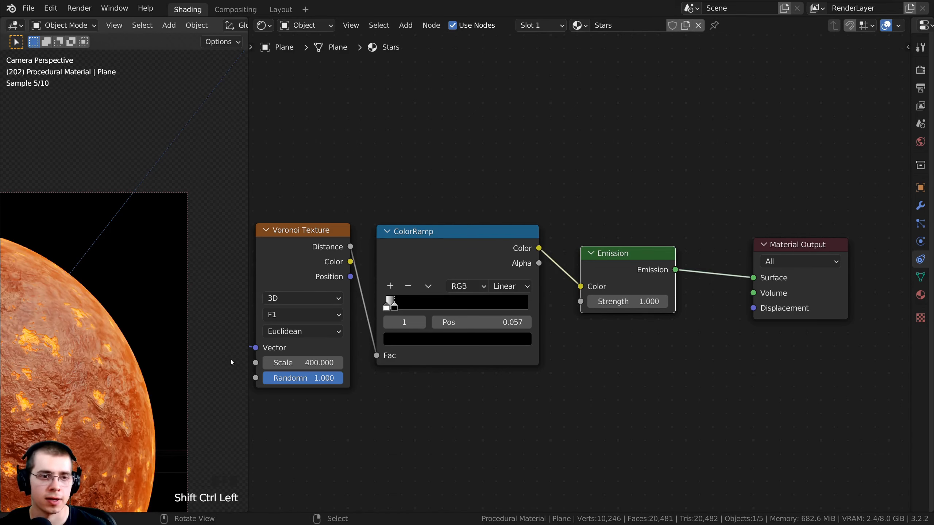
pyautogui.scroll(2, 581, 273)
pyautogui.scroll(3, 177, 268)
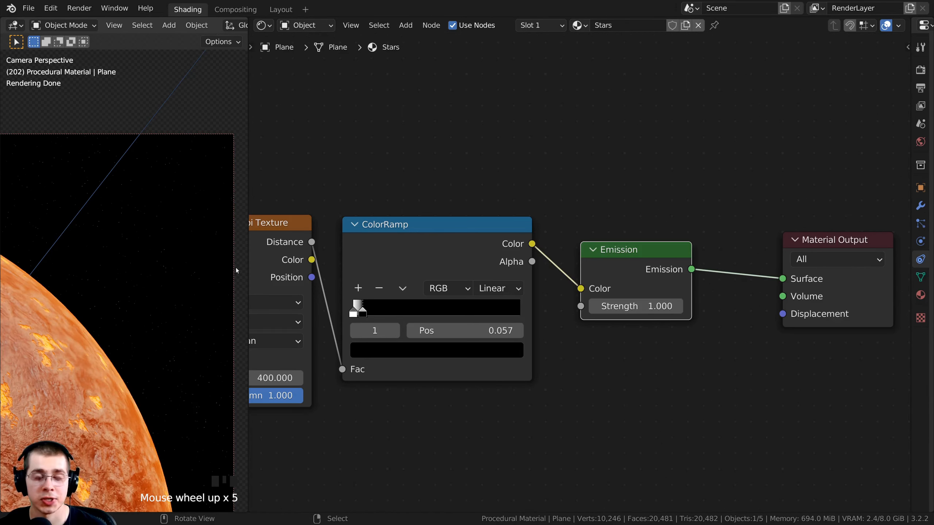
# - Set the Emission Strength to 30 and check the stars around the planet
pyautogui.click(636, 305)
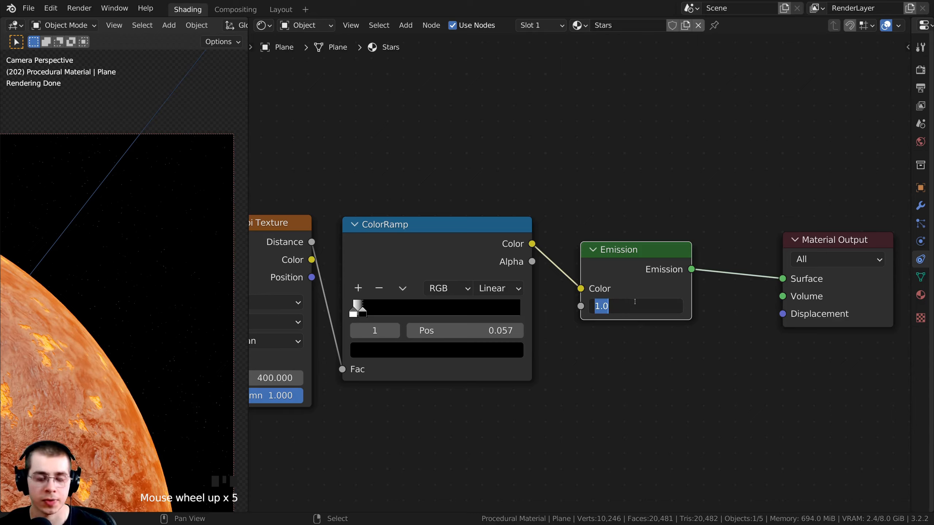
pyautogui.write('30')
pyautogui.click(635, 301)
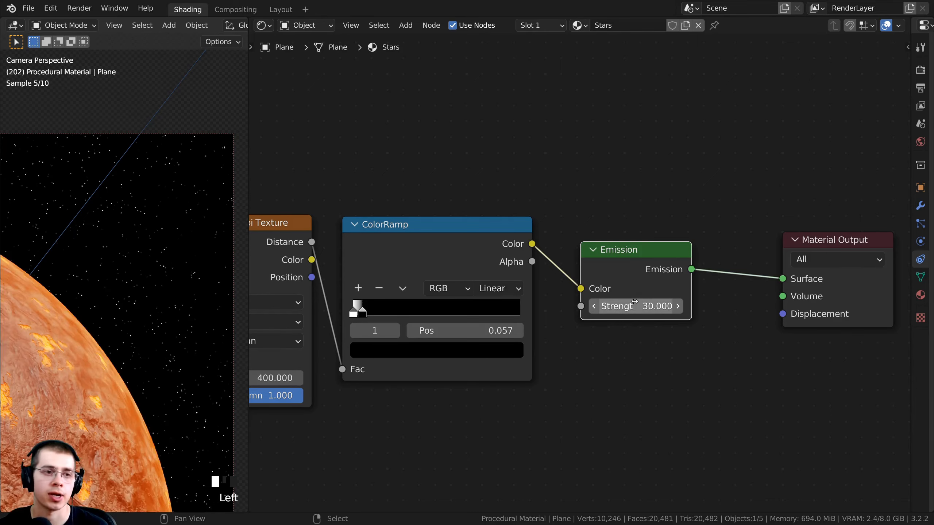
pyautogui.scroll(5, 117, 208)
pyautogui.keyDown('shift'); pyautogui.scroll(2, 117, 207); pyautogui.keyUp('shift')
pyautogui.scroll(-6, 117, 207)
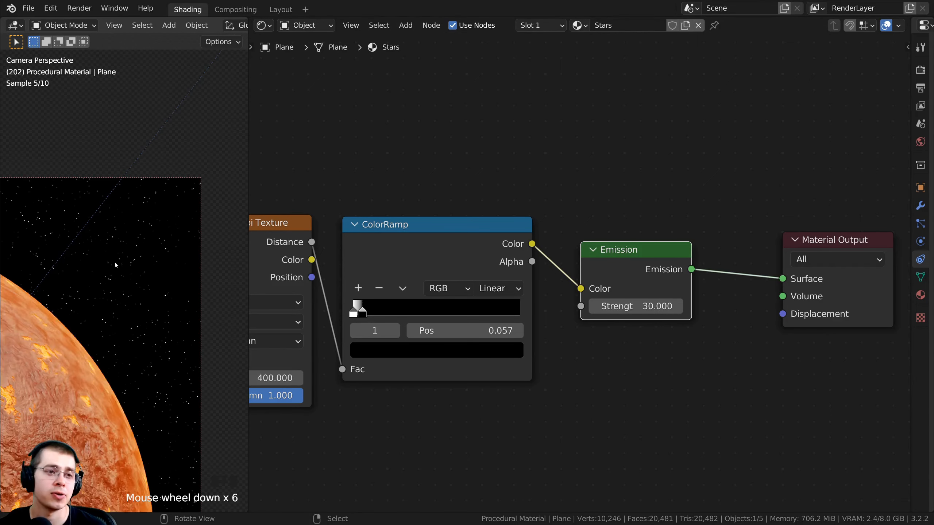
# - Tidy the node tree by moving Material Output closer to Emission and Texture Coordinate closer to the Voronoi Texture
pyautogui.click(720, 249)
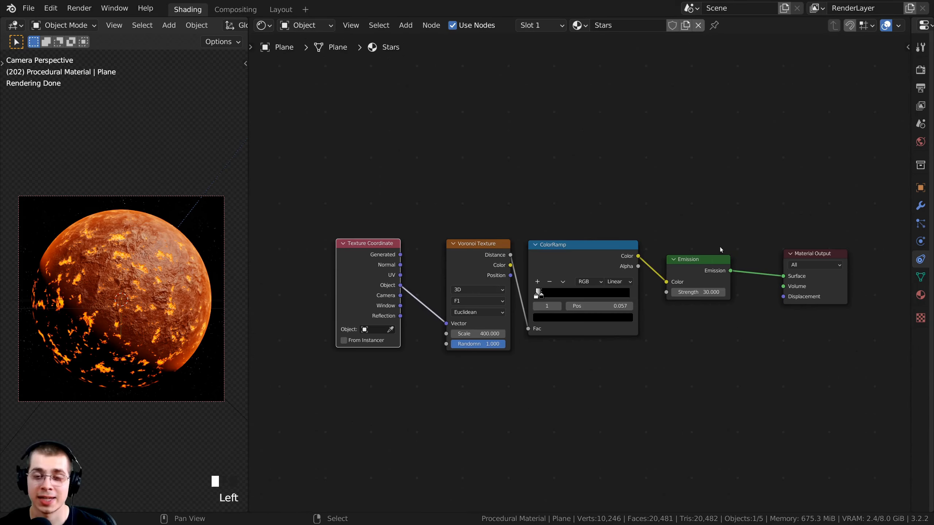
pyautogui.moveTo(522, 255); pyautogui.dragTo(502, 264, button='middle')
pyautogui.moveTo(809, 263); pyautogui.dragTo(782, 263)
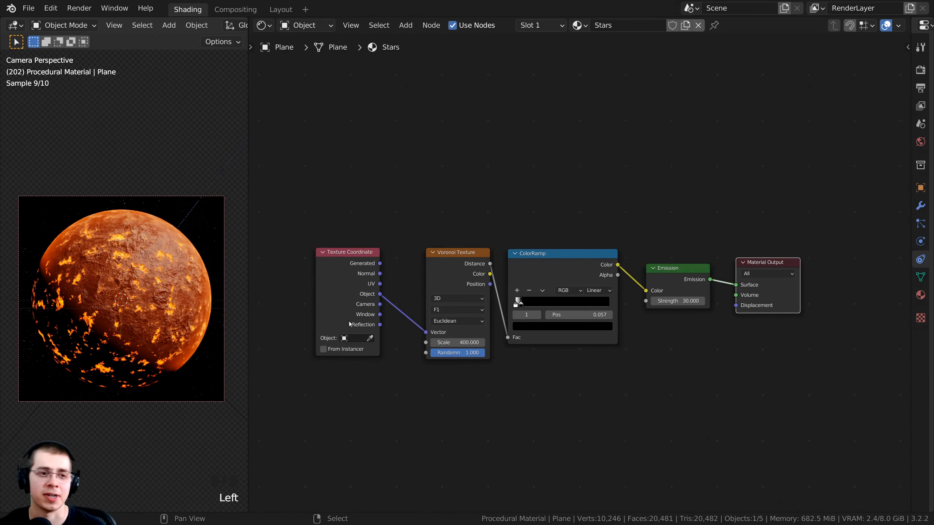
pyautogui.moveTo(343, 310); pyautogui.dragTo(370, 321)
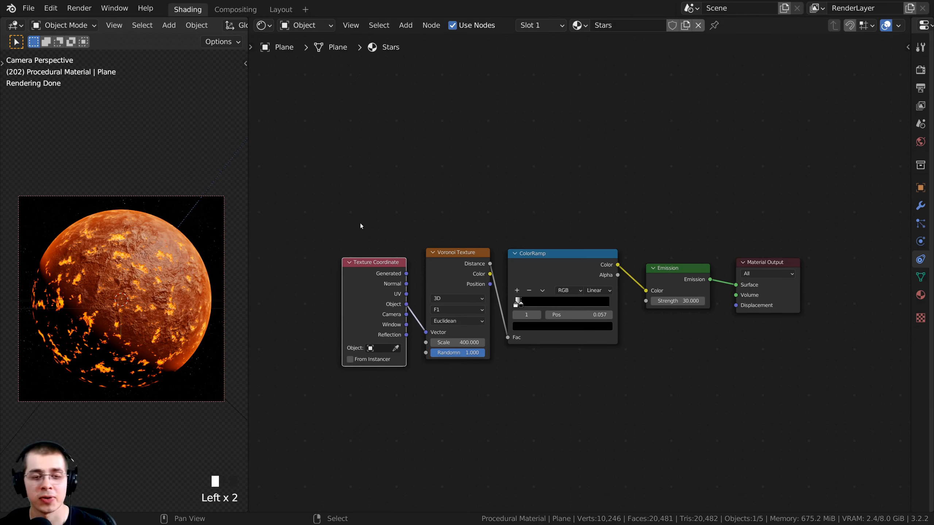
pyautogui.scroll(1, 360, 223)
pyautogui.moveTo(362, 225); pyautogui.dragTo(363, 228, button='middle')
pyautogui.scroll(1, 363, 227)
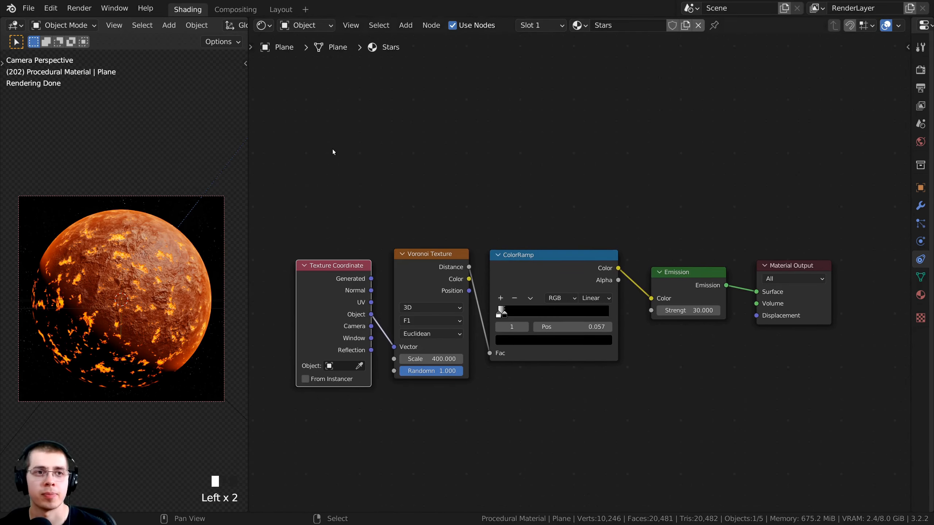
# - Render the image and switch to the Compositing workspace
pyautogui.click(76, 9)
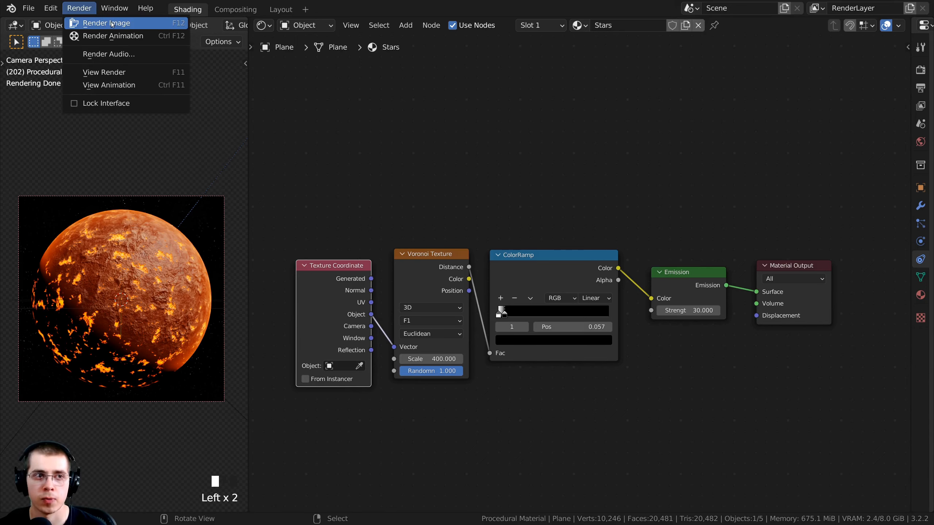
pyautogui.click(112, 24)
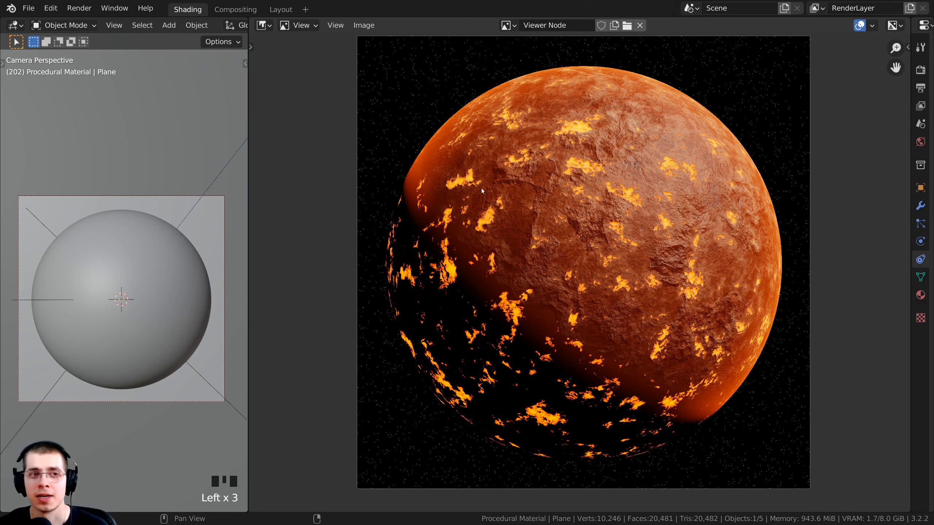
pyautogui.click(226, 11)
pyautogui.press('Home')
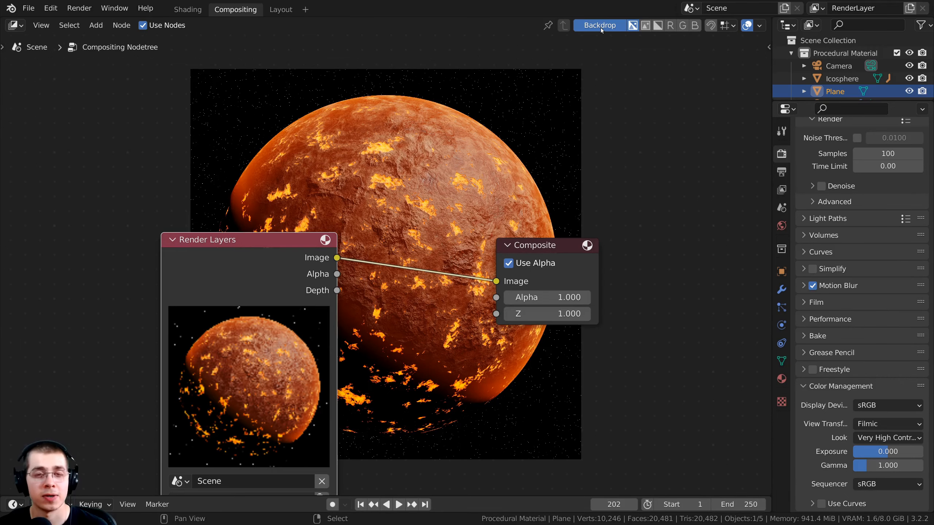
# - Toggle the compositor backdrop off and on again, and move the Render Layers and Composite nodes further apart
pyautogui.click(604, 26)
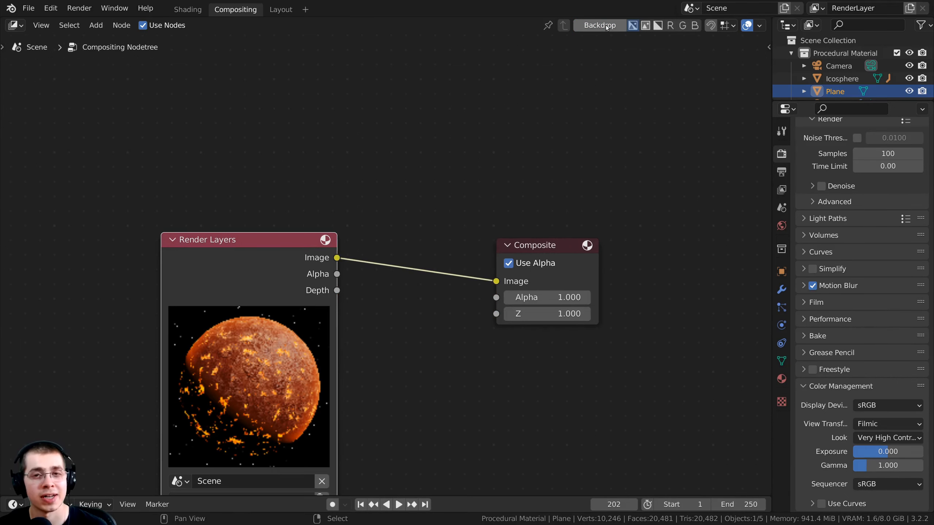
pyautogui.click(606, 26)
pyautogui.moveTo(250, 239); pyautogui.dragTo(154, 210)
pyautogui.scroll(-1, 380, 228)
pyautogui.moveTo(559, 252); pyautogui.dragTo(628, 260)
pyautogui.scroll(-1, 237, 208)
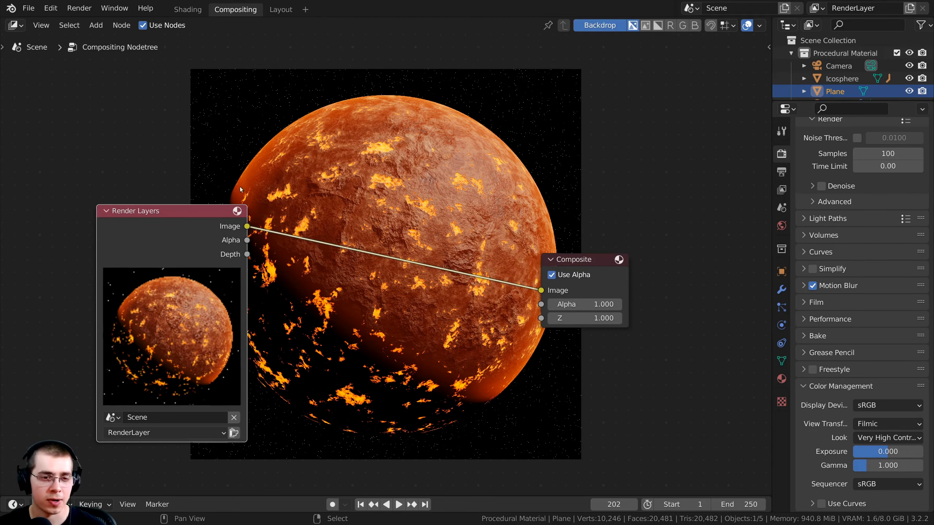
# - Add a Viewer node linked to the Render Layers' Image output and place it just above the Composite node
pyautogui.keyDown('ctrl'); pyautogui.keyDown('shift'); pyautogui.click(188, 231); pyautogui.keyUp('shift'); pyautogui.keyUp('ctrl')
pyautogui.scroll(-3, 452, 180)
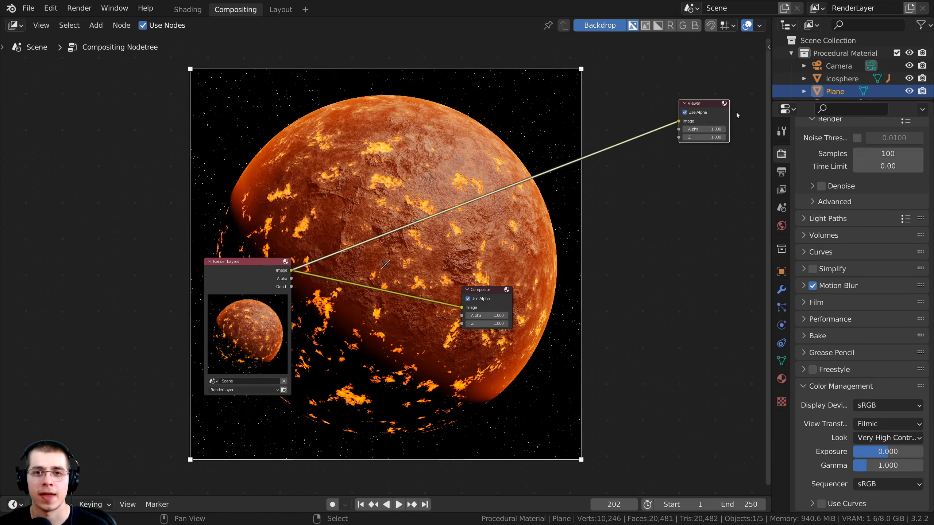
pyautogui.scroll(1, 732, 109)
pyautogui.moveTo(741, 94); pyautogui.dragTo(524, 212)
pyautogui.scroll(1, 613, 74)
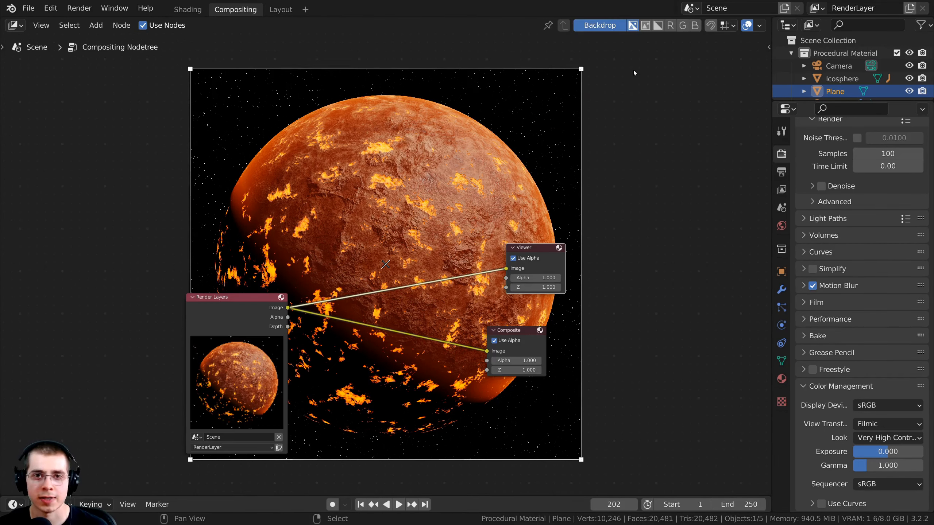
pyautogui.scroll(1, 560, 321)
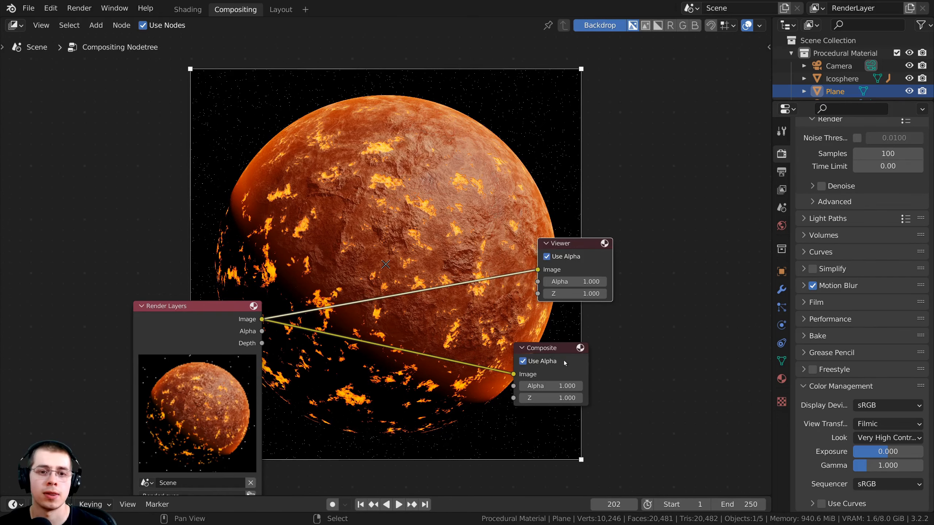
# - Move the Composite node beneath the Viewer and route both nodes' Image links through one shared reroute point just before them
pyautogui.moveTo(563, 360); pyautogui.dragTo(583, 340)
pyautogui.scroll(1, 521, 185)
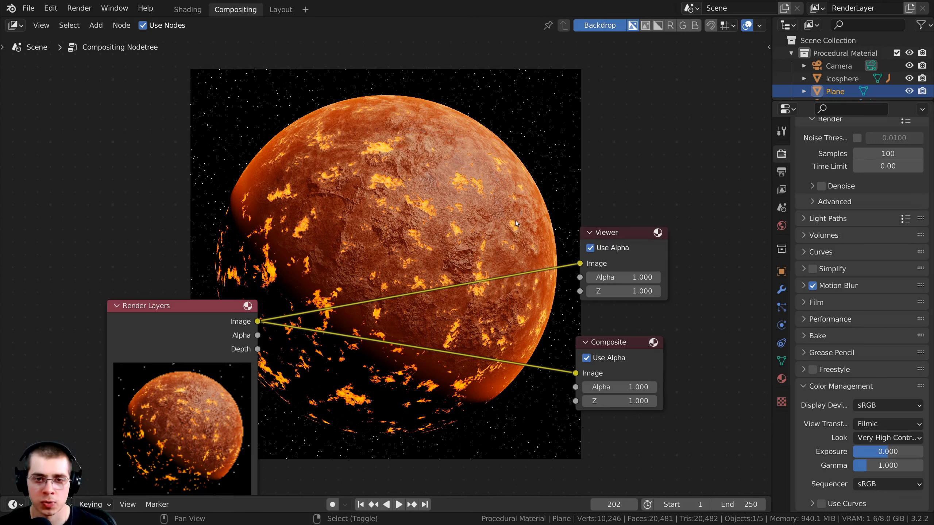
pyautogui.keyDown('ctrl'); pyautogui.moveTo(515, 222); pyautogui.dragTo(500, 396, button='right'); pyautogui.keyUp('ctrl')
pyautogui.press('g')
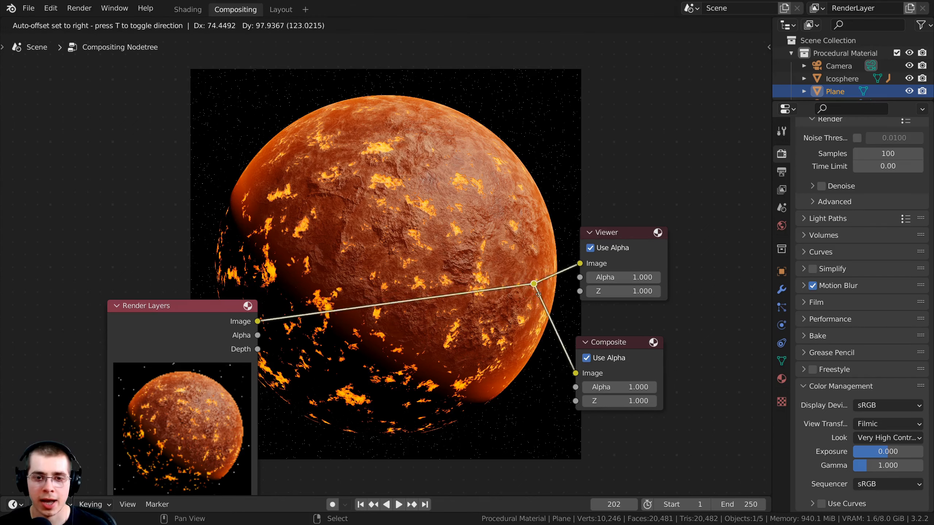
pyautogui.click(548, 329)
# - Shift Render Layers away from the reroute and insert a Denoise node on the Image link between them
pyautogui.moveTo(252, 335); pyautogui.dragTo(86, 325)
pyautogui.scroll(1, 333, 237)
pyautogui.moveTo(333, 237); pyautogui.dragTo(375, 264, button='middle')
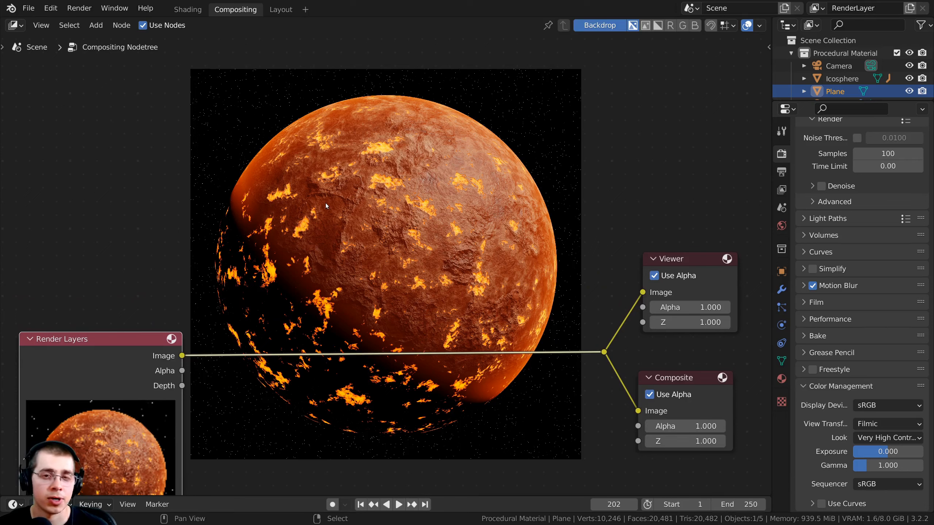
pyautogui.hotkey('shift', 'a')
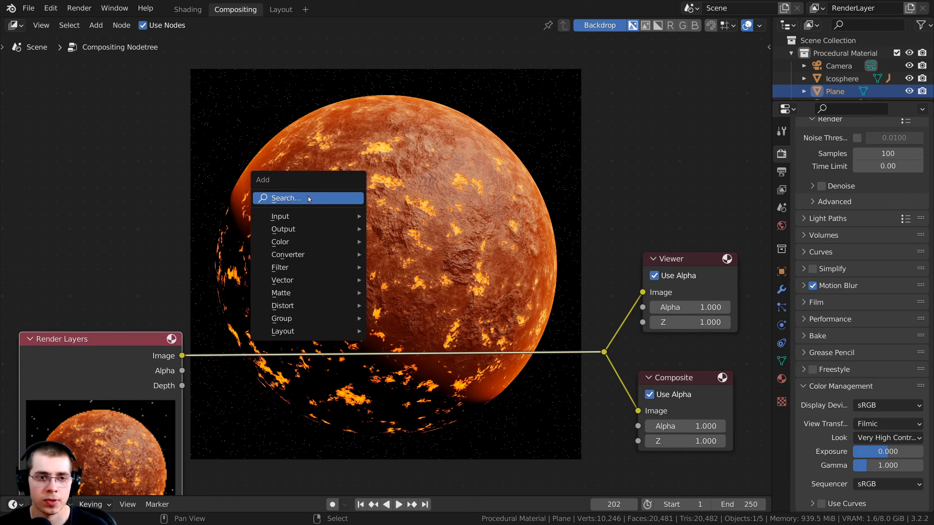
pyautogui.click(310, 199)
pyautogui.write('den')
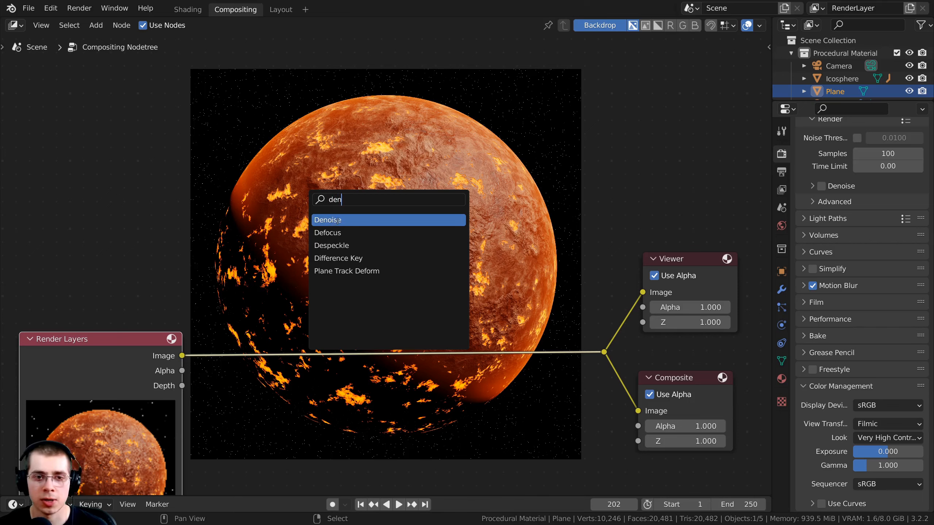
pyautogui.click(337, 220)
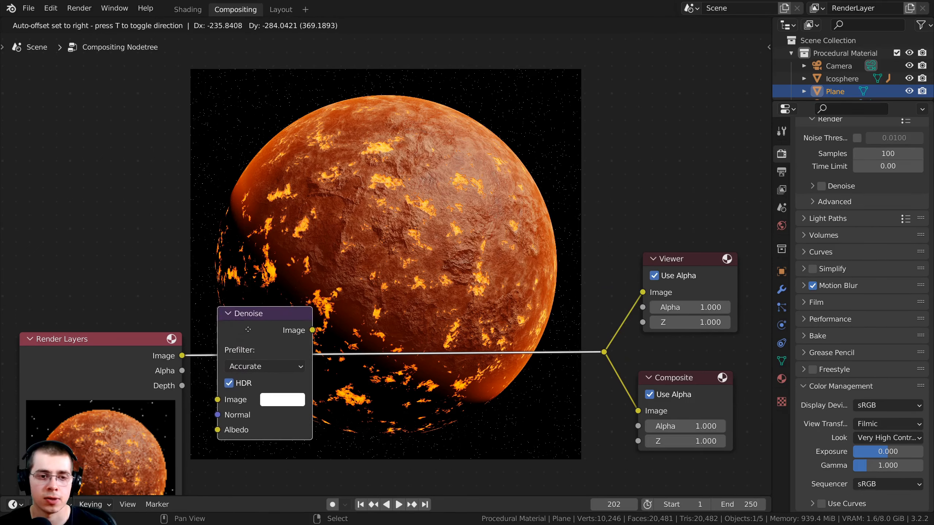
pyautogui.click(247, 339)
# - Set the Denoise node's Prefilter to Fast and adjust the spacing of Render Layers and Denoise
pyautogui.moveTo(96, 373); pyautogui.dragTo(132, 286, button='middle')
pyautogui.moveTo(132, 285); pyautogui.dragTo(113, 265)
pyautogui.click(280, 307)
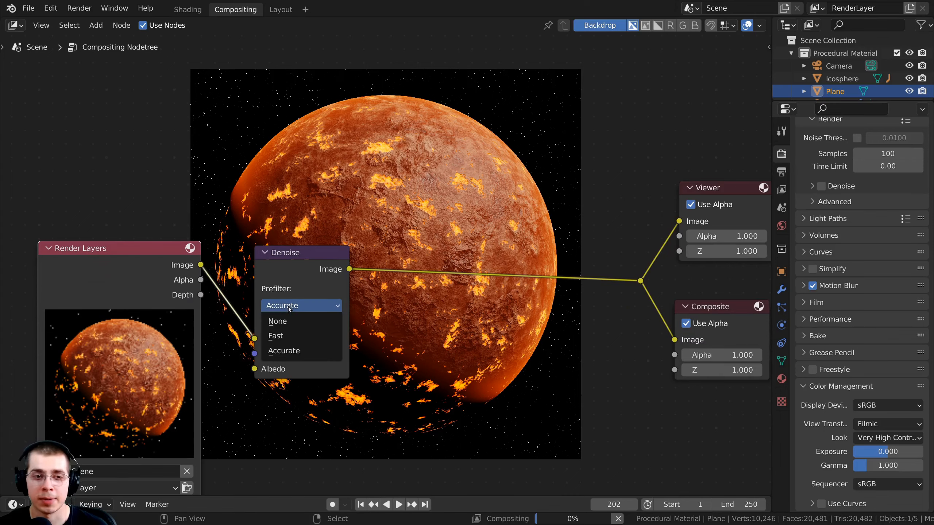
pyautogui.click(284, 335)
pyautogui.moveTo(294, 254)
pyautogui.mouseDown()
pyautogui.moveTo(274, 247)
pyautogui.moveTo(290, 255)
pyautogui.mouseUp()
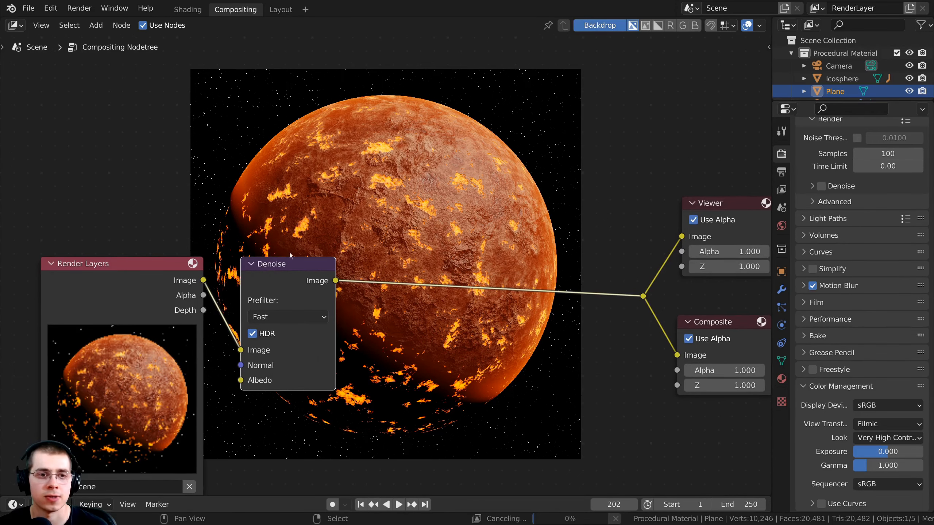
# - Insert an RGB Curves node on the link between Denoise and the reroute point
pyautogui.scroll(1, 290, 256)
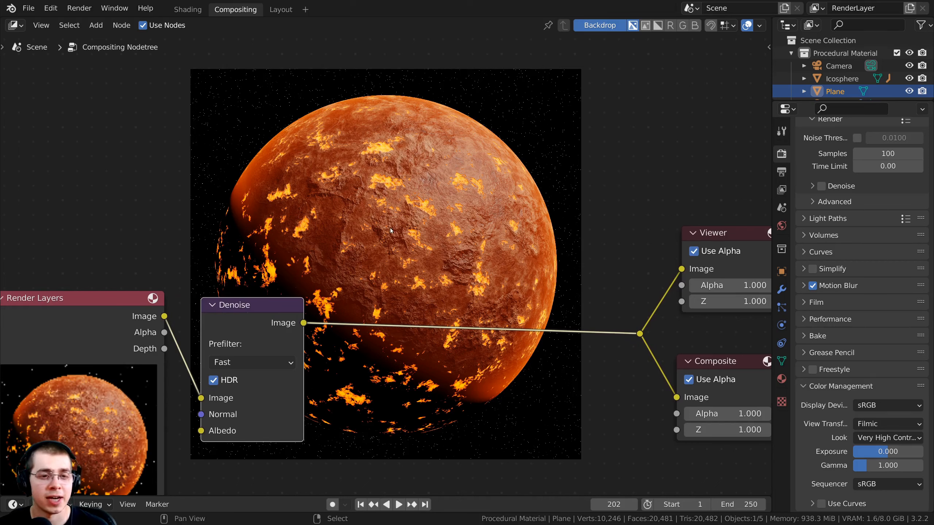
pyautogui.hotkey('shift', 'a')
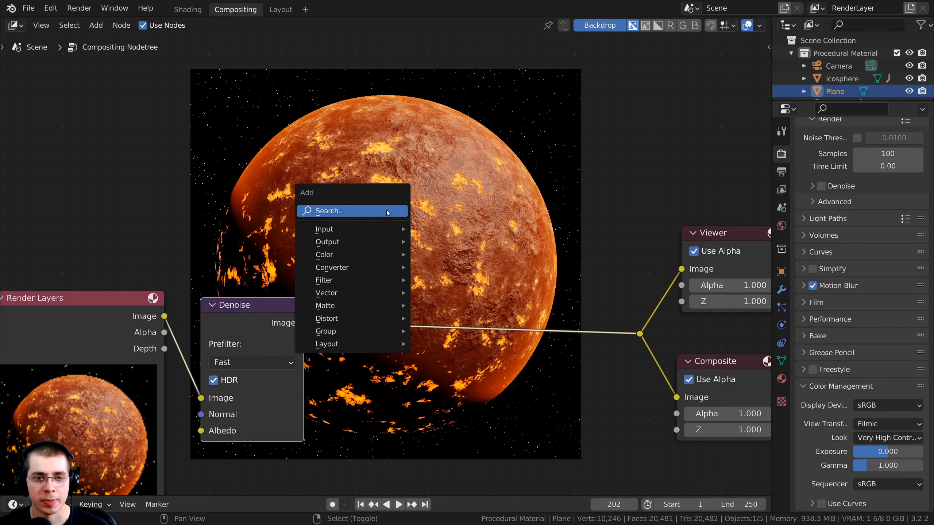
pyautogui.click(340, 210)
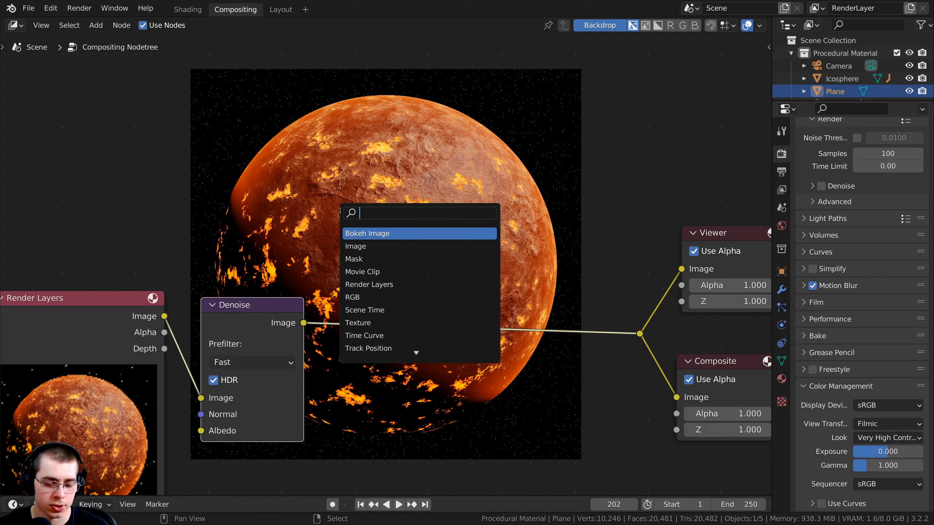
pyautogui.write('rgb')
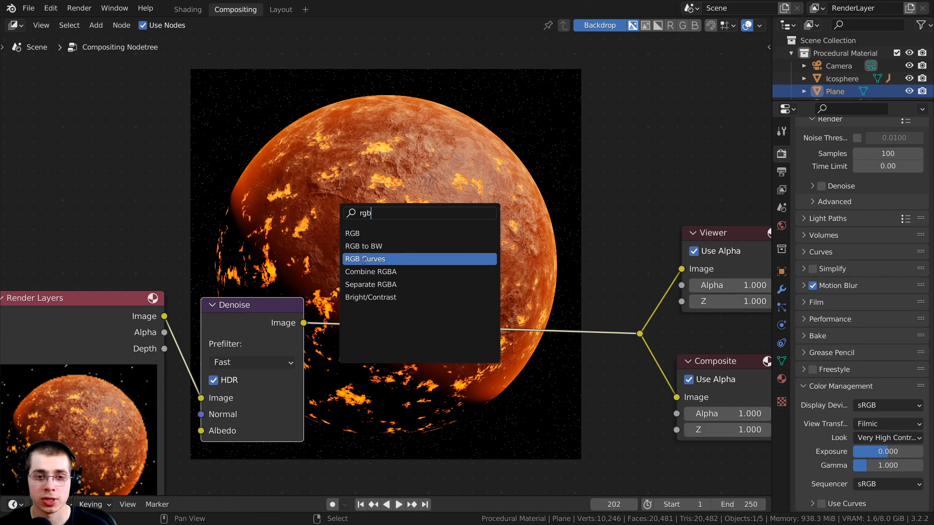
pyautogui.click(372, 263)
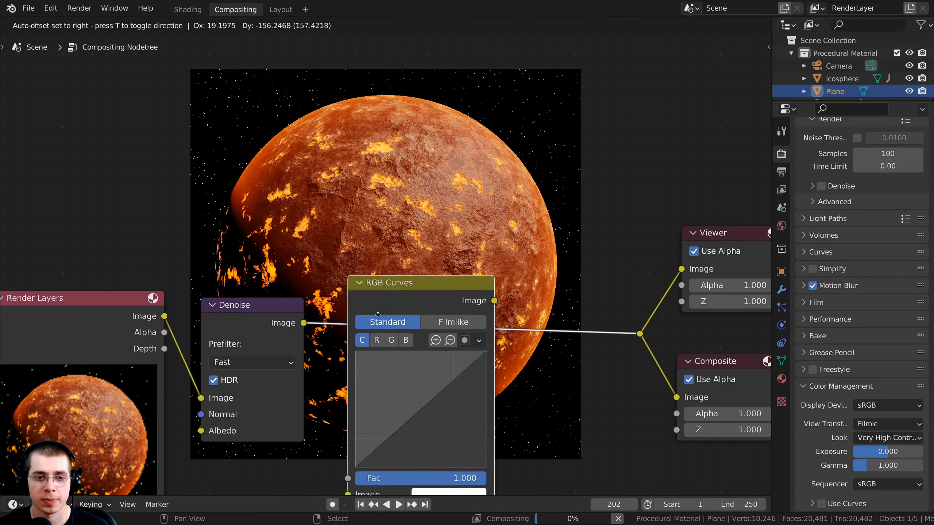
pyautogui.click(376, 288)
pyautogui.moveTo(398, 268); pyautogui.dragTo(391, 266)
pyautogui.moveTo(367, 305); pyautogui.dragTo(435, 351, button='middle')
pyautogui.scroll(-2, 435, 352)
pyautogui.moveTo(509, 384); pyautogui.dragTo(566, 333, button='middle')
pyautogui.scroll(1, 566, 333)
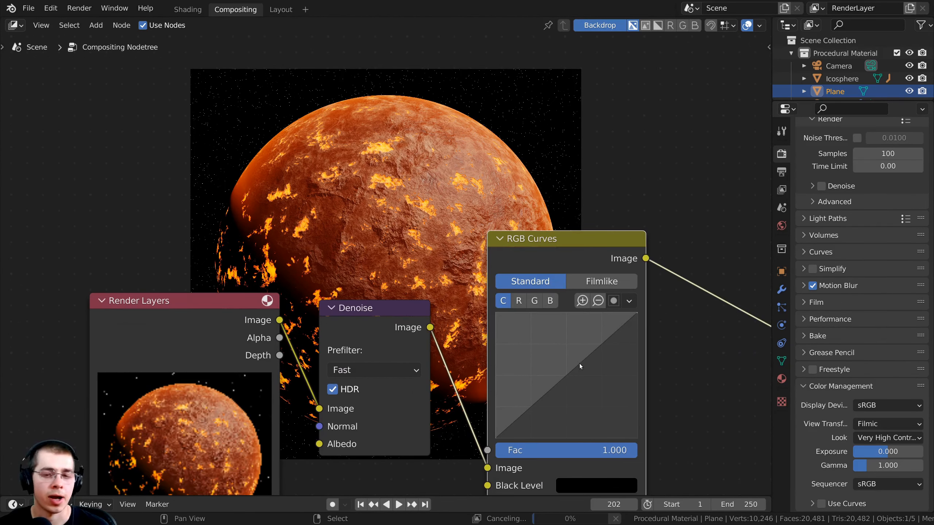
# - Raise the combined RGB curve with a point at about 0.5, 0.7, and move the Denoise node slightly away from RGB Curves
pyautogui.moveTo(587, 355); pyautogui.dragTo(572, 339)
pyautogui.moveTo(390, 332); pyautogui.dragTo(474, 321, button='middle')
pyautogui.moveTo(474, 318); pyautogui.dragTo(448, 314)
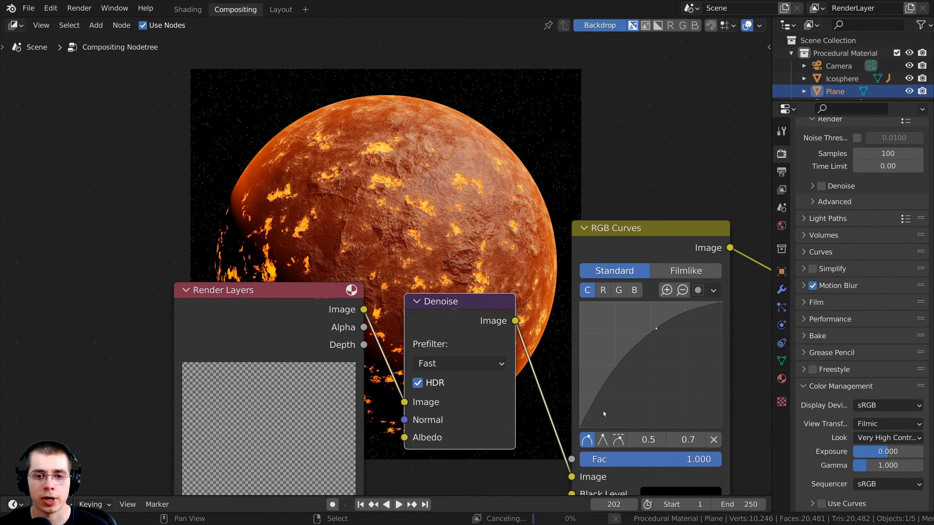
# - Add a darkening point to the lower part of the RGB curve at about 0.3, 0.2, and nudge Denoise clear of the backdrop
pyautogui.moveTo(603, 411); pyautogui.dragTo(564, 379, button='middle')
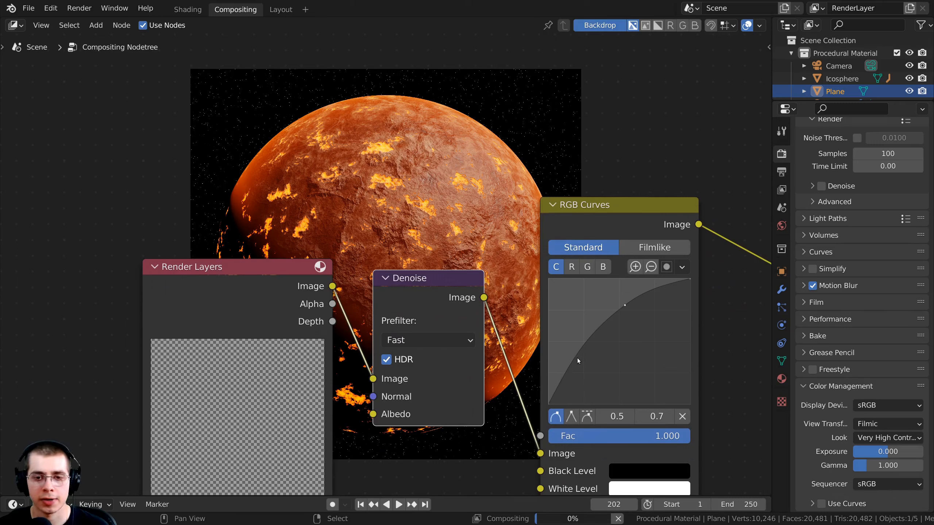
pyautogui.moveTo(577, 357); pyautogui.dragTo(595, 367)
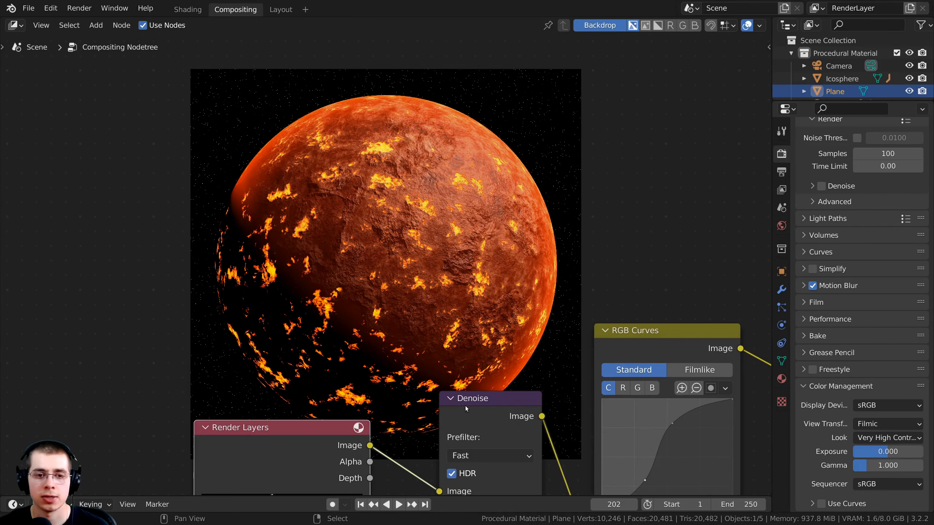
pyautogui.moveTo(466, 406); pyautogui.dragTo(460, 426)
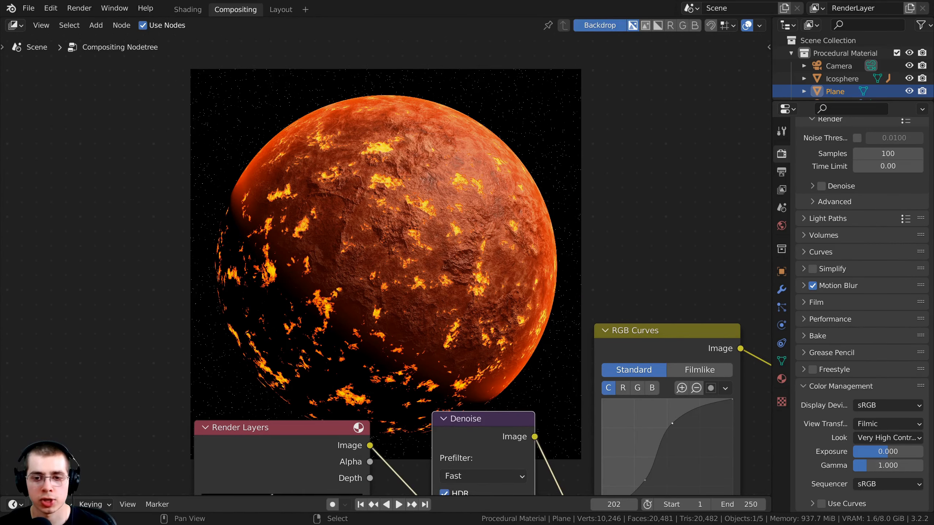
pyautogui.moveTo(670, 425); pyautogui.dragTo(671, 394, button='middle')
pyautogui.moveTo(645, 449); pyautogui.dragTo(646, 452)
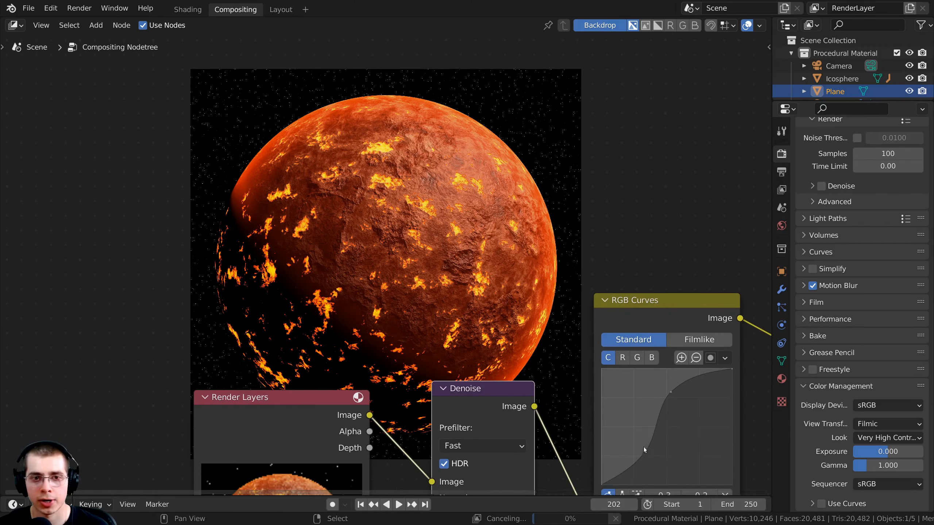
# - Lower the RGB Curves node and insert a Glare node on the link between it and the reroute point
pyautogui.moveTo(454, 247); pyautogui.dragTo(423, 318, button='middle')
pyautogui.moveTo(649, 372); pyautogui.dragTo(380, 290, button='middle')
pyautogui.scroll(1, 378, 288)
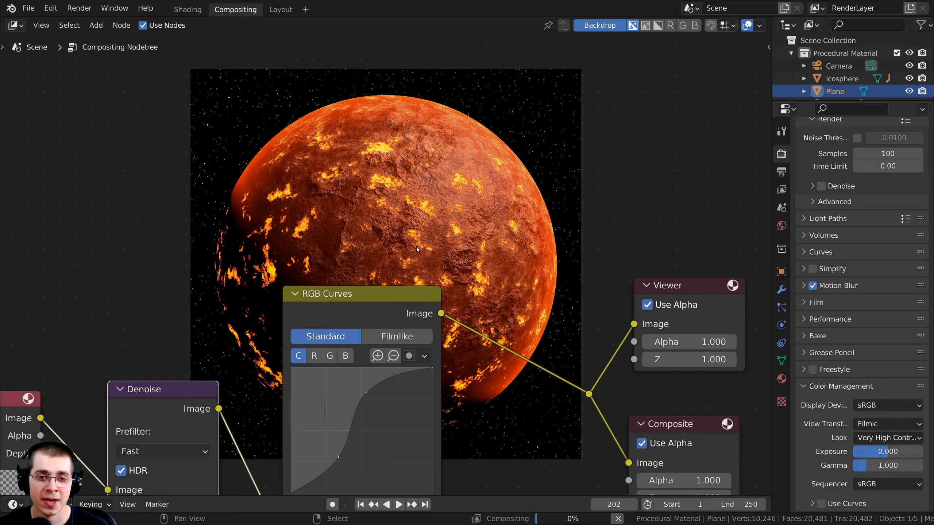
pyautogui.moveTo(408, 250); pyautogui.dragTo(399, 256, button='middle')
pyautogui.moveTo(369, 295); pyautogui.dragTo(354, 324)
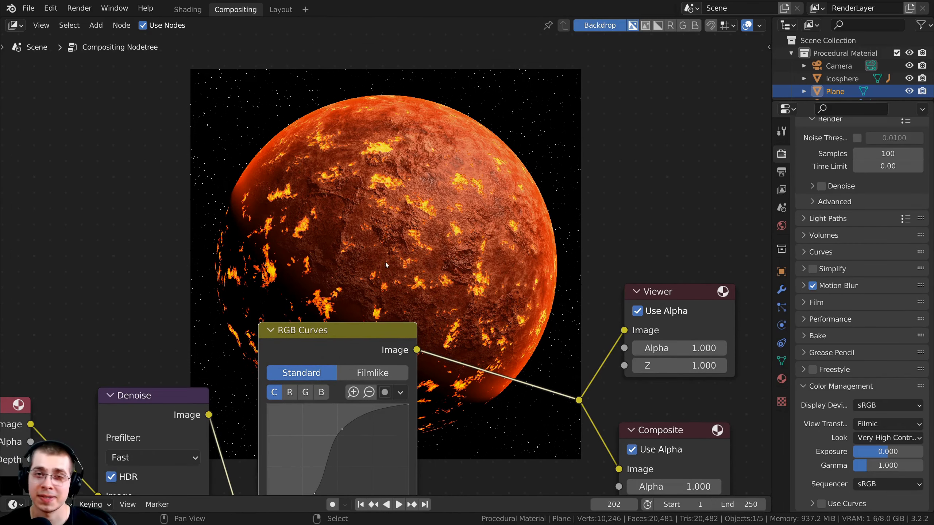
pyautogui.hotkey('shift', 'a')
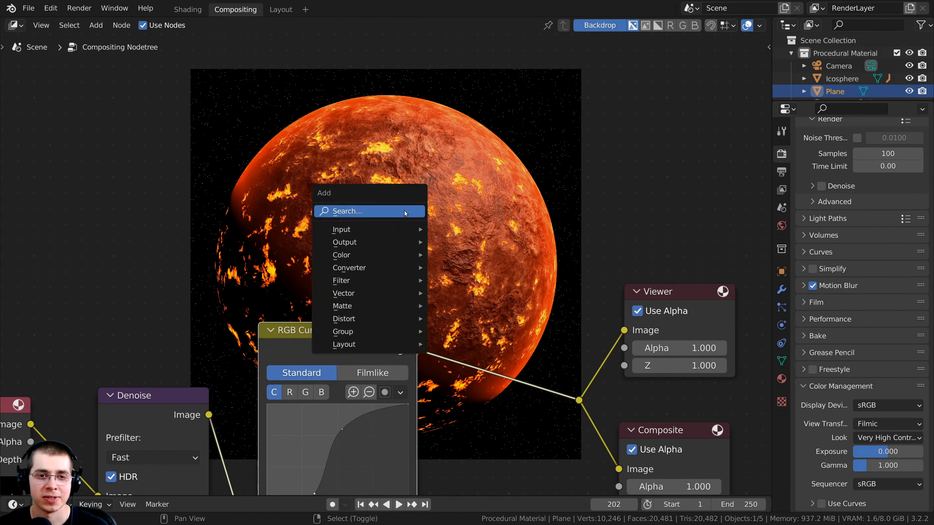
pyautogui.click(370, 212)
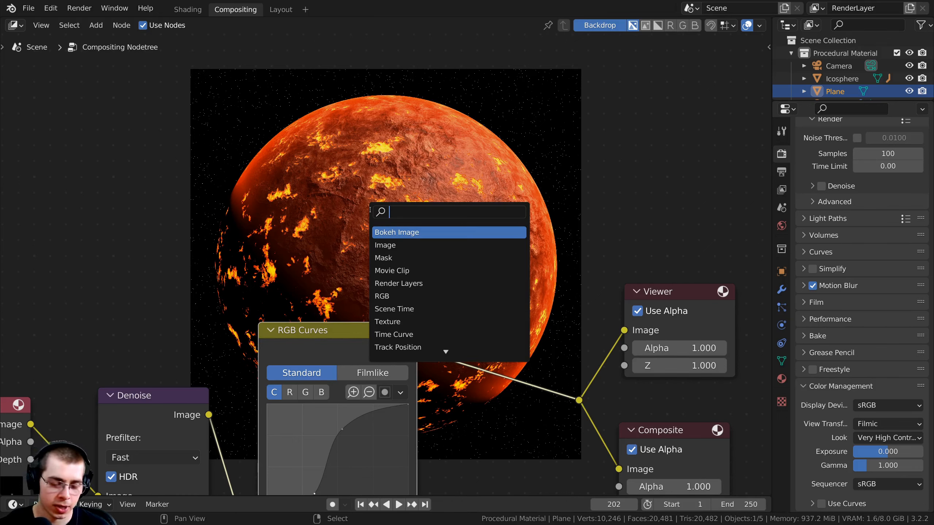
pyautogui.write('gl')
pyautogui.press('Return')
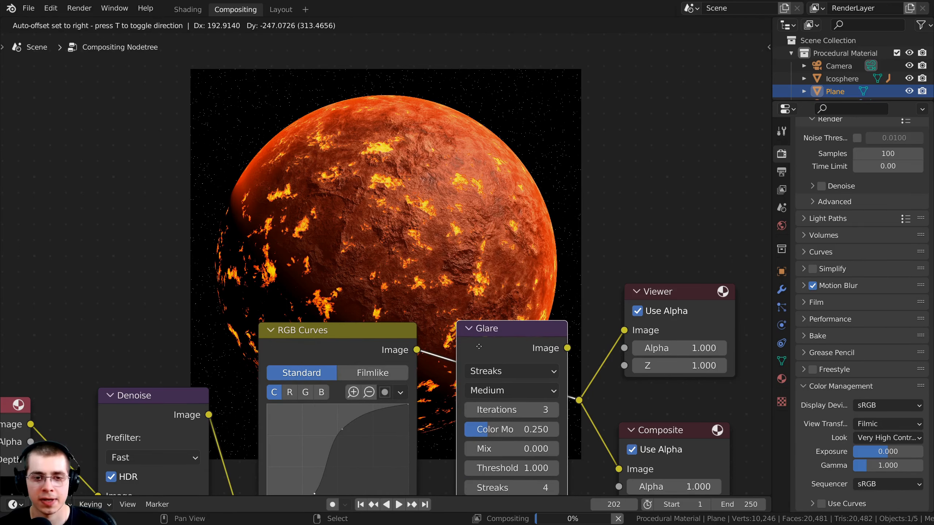
pyautogui.click(483, 347)
# - Set the Glare node's type to Fog Glow with size 9, keeping Medium quality
pyautogui.moveTo(527, 348); pyautogui.dragTo(507, 247, button='middle')
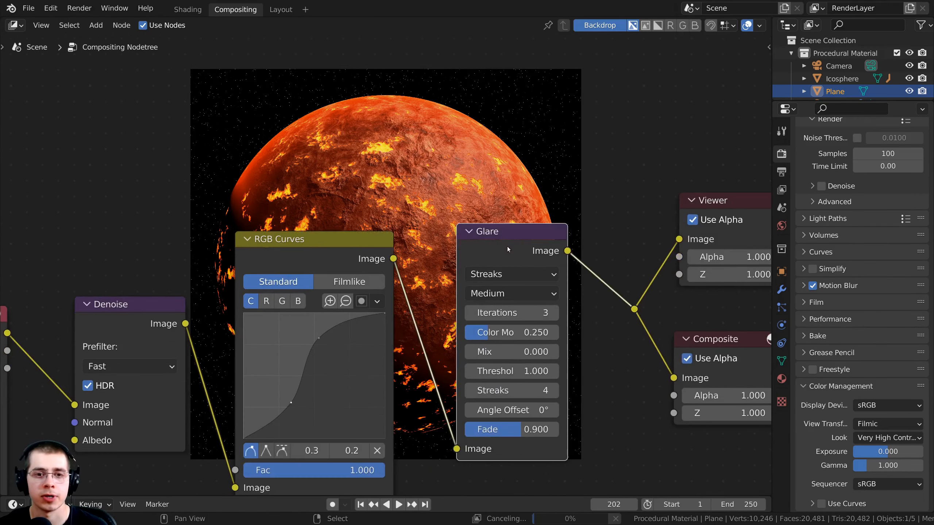
pyautogui.click(498, 272)
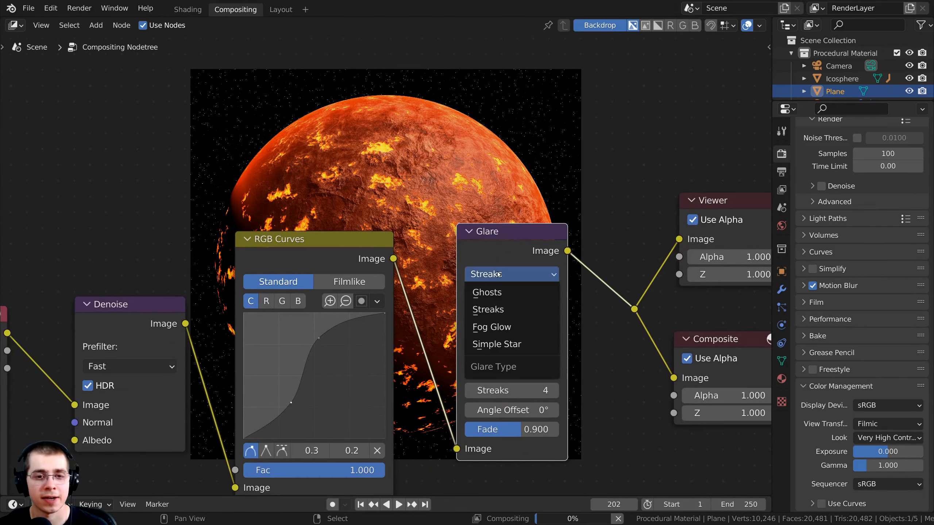
pyautogui.click(497, 327)
pyautogui.moveTo(497, 328); pyautogui.dragTo(498, 392, button='middle')
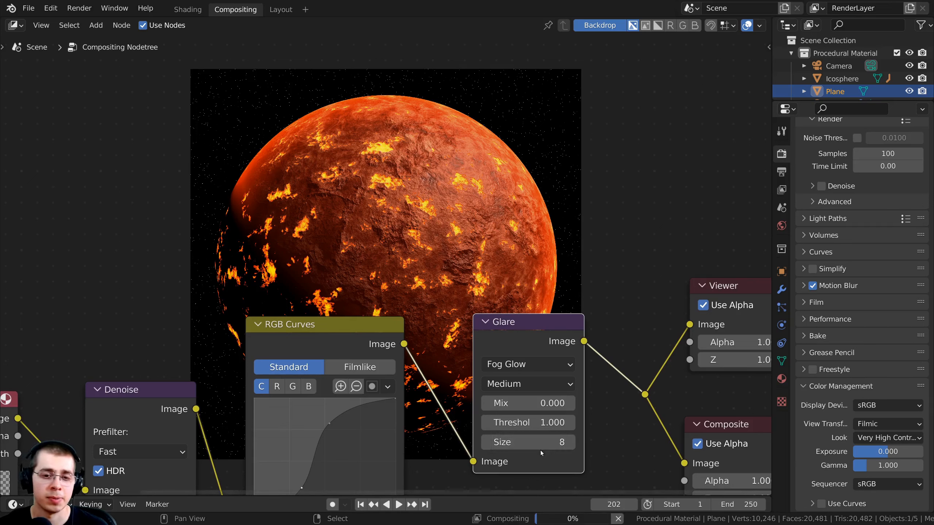
pyautogui.click(570, 442)
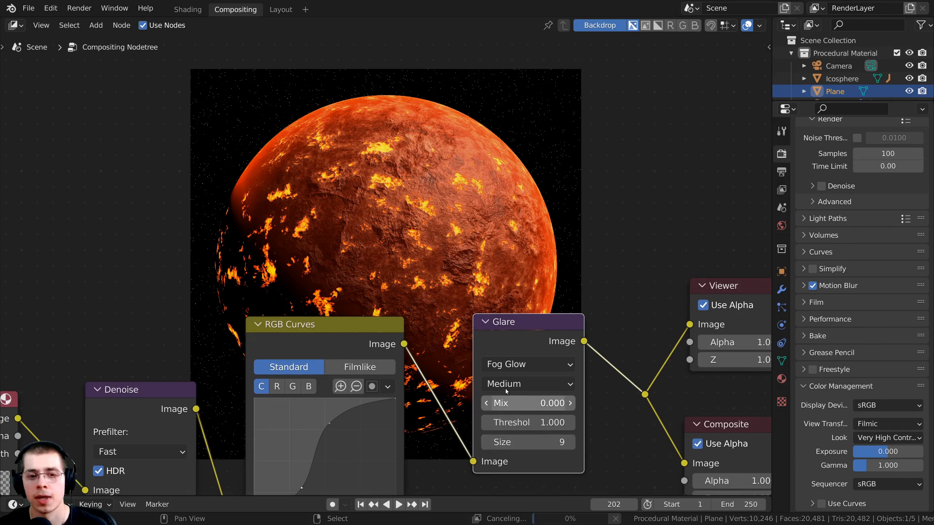
pyautogui.click(527, 385)
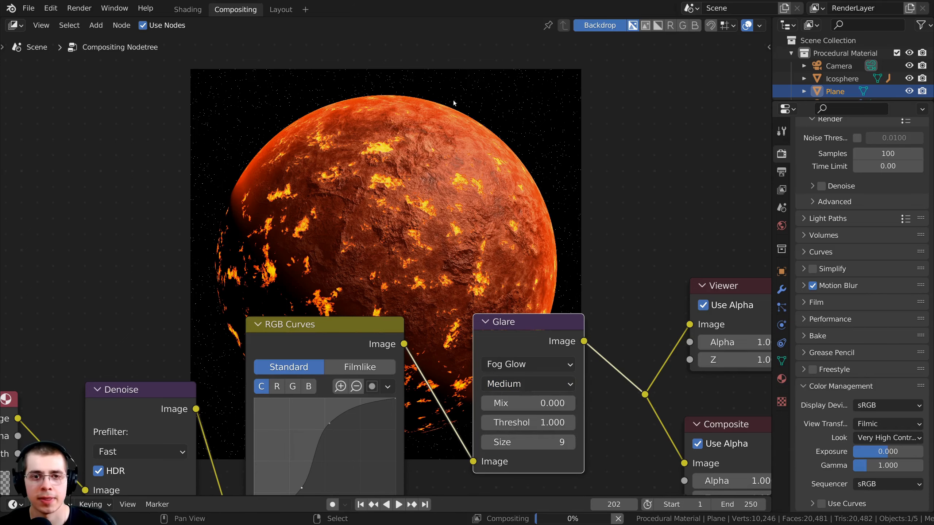
# - Set the Glare node's Threshold to 0.1 and reposition the node lower, clear of the planet image
pyautogui.scroll(-1, 579, 194)
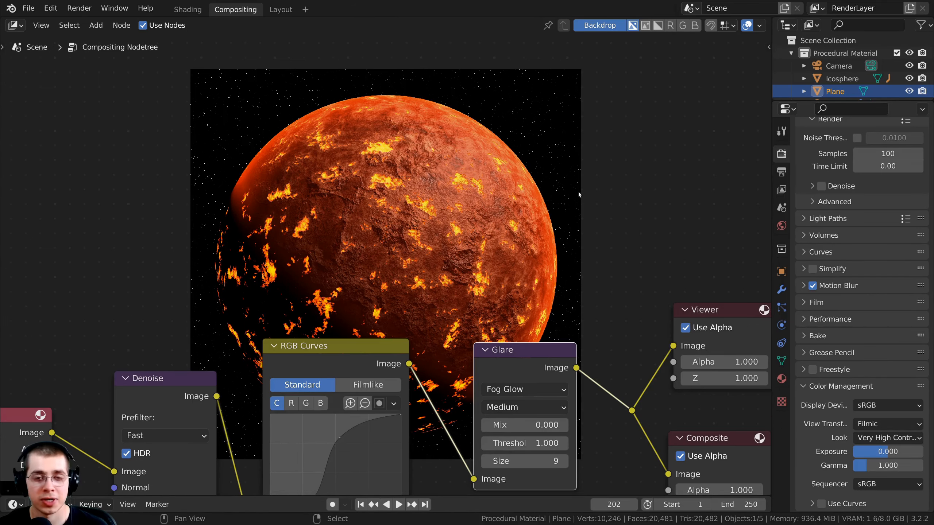
pyautogui.moveTo(542, 205); pyautogui.dragTo(500, 162, button='middle')
pyautogui.scroll(1, 412, 257)
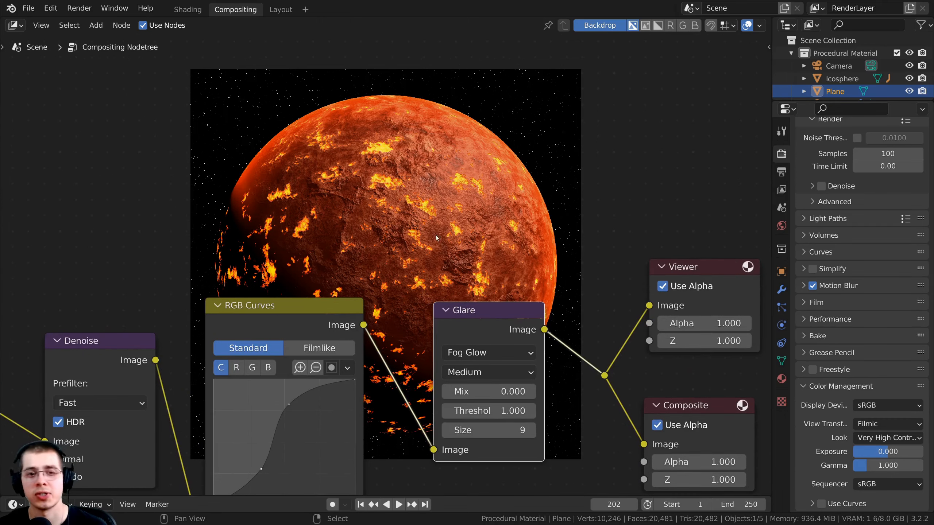
pyautogui.scroll(-1, 431, 244)
pyautogui.scroll(1, 458, 400)
pyautogui.moveTo(449, 347); pyautogui.dragTo(454, 372, button='middle')
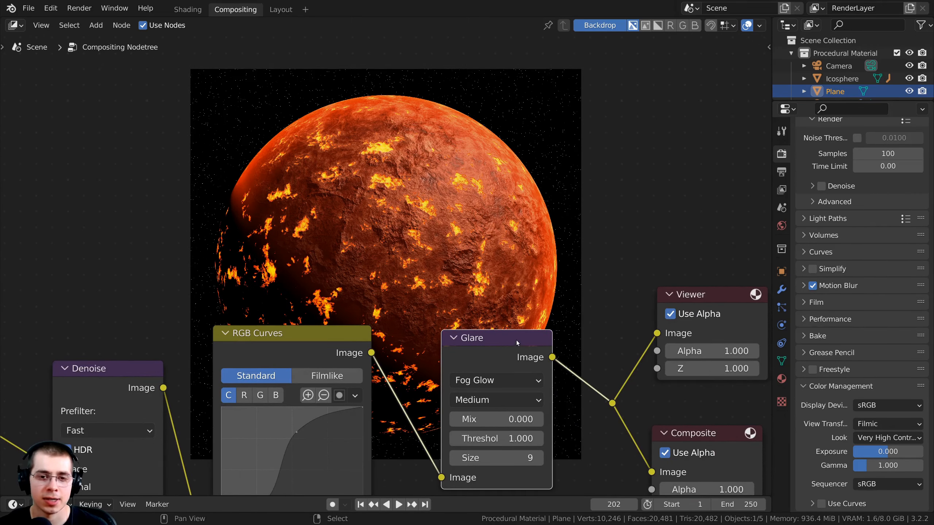
pyautogui.moveTo(516, 342); pyautogui.dragTo(514, 394)
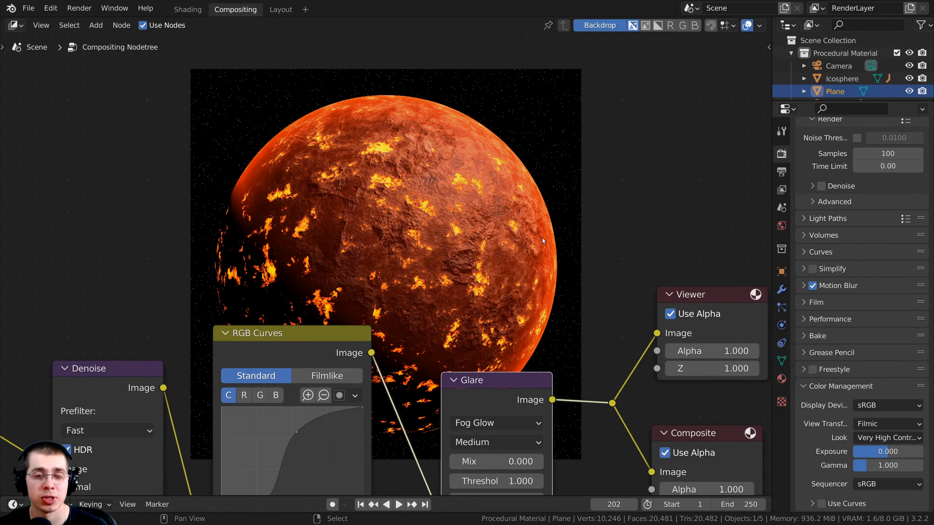
pyautogui.scroll(1, 497, 405)
pyautogui.moveTo(557, 441); pyautogui.dragTo(581, 441)
pyautogui.moveTo(507, 378); pyautogui.dragTo(486, 363)
pyautogui.moveTo(478, 361); pyautogui.dragTo(478, 248, button='middle')
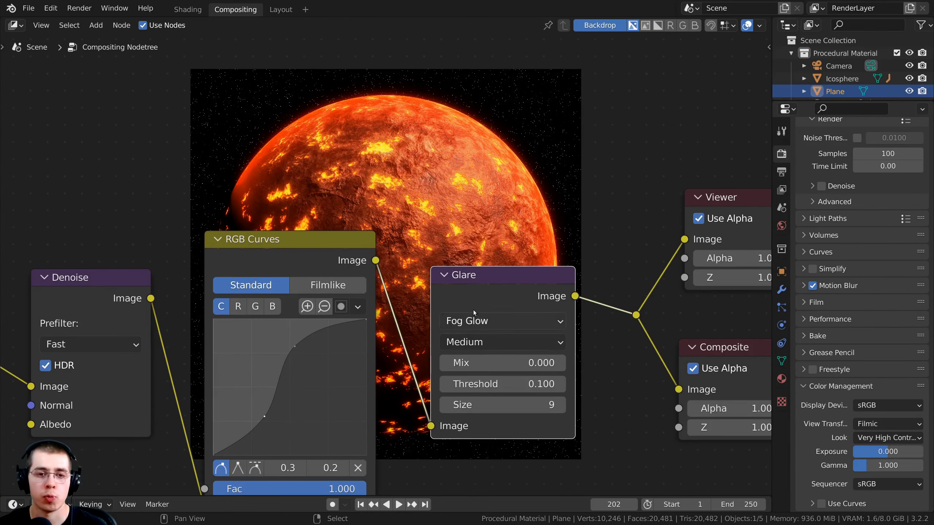
pyautogui.moveTo(264, 183); pyautogui.dragTo(230, 403, button='middle')
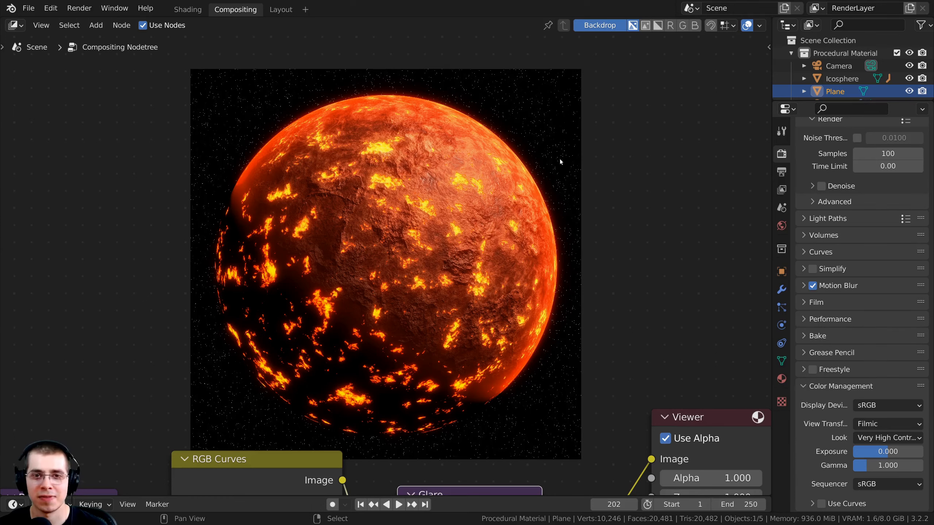
# - Switch the compositing node area to the Image Editor, showing the Render Result
pyautogui.moveTo(394, 264); pyautogui.dragTo(391, 258, button='middle')
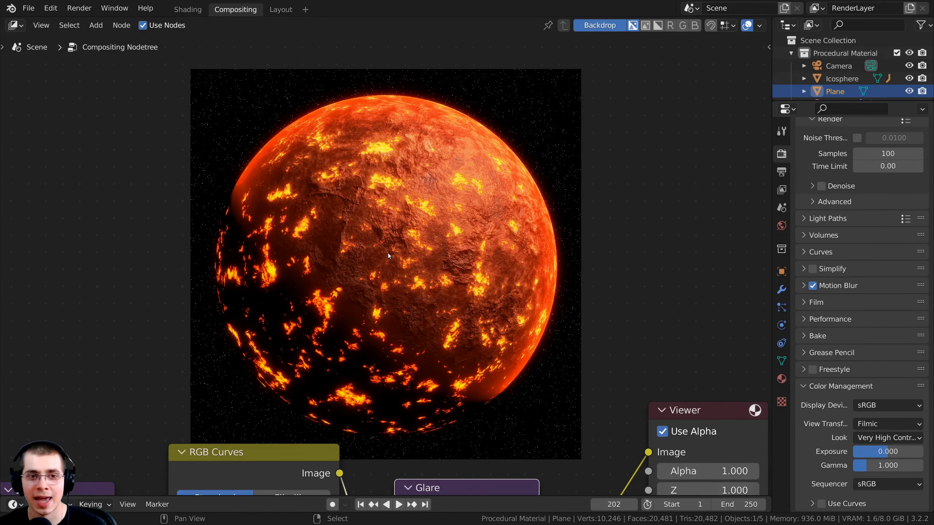
pyautogui.press('F11')
pyautogui.moveTo(388, 245); pyautogui.dragTo(395, 267, button='middle')
pyautogui.click(14, 26)
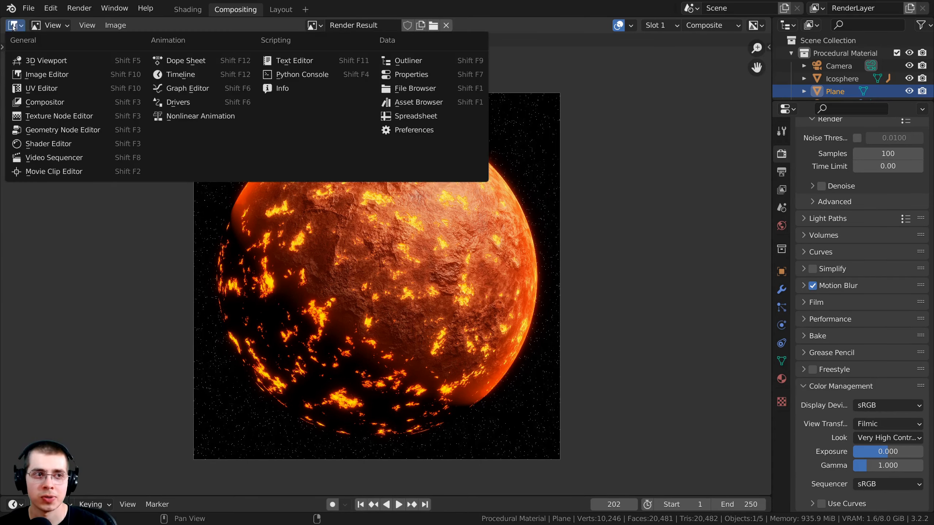
pyautogui.click(26, 75)
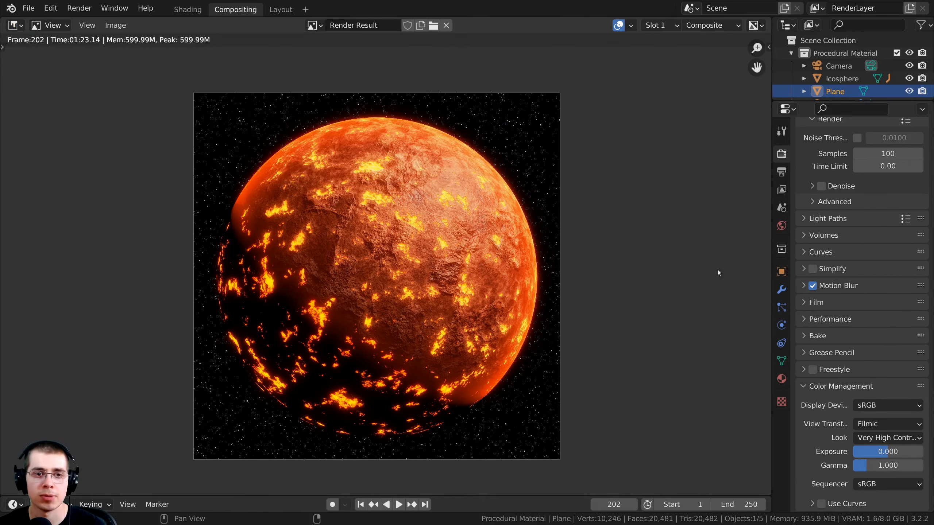
# - Show the Viewer Node image in the Image Editor instead of the Render Result, enlarged around the planet
pyautogui.click(313, 25)
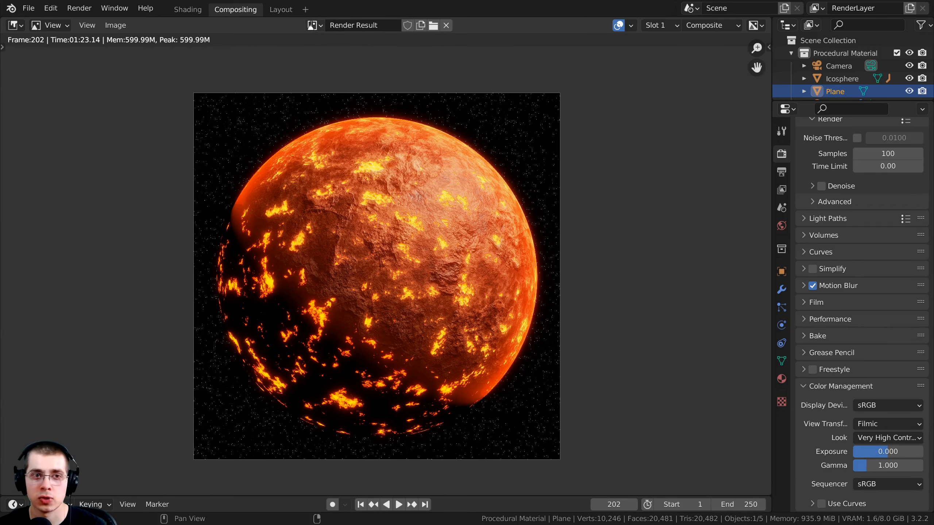
pyautogui.click(313, 25)
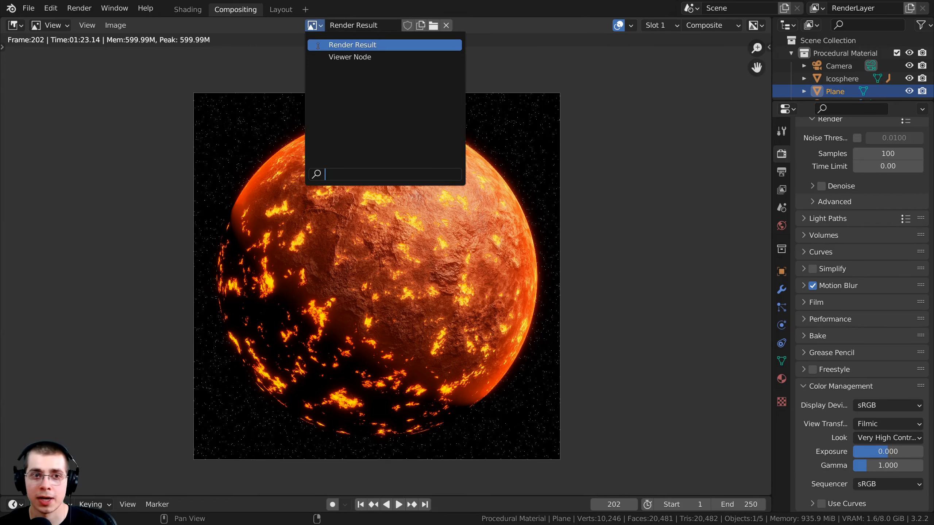
pyautogui.click(334, 57)
pyautogui.scroll(1, 514, 357)
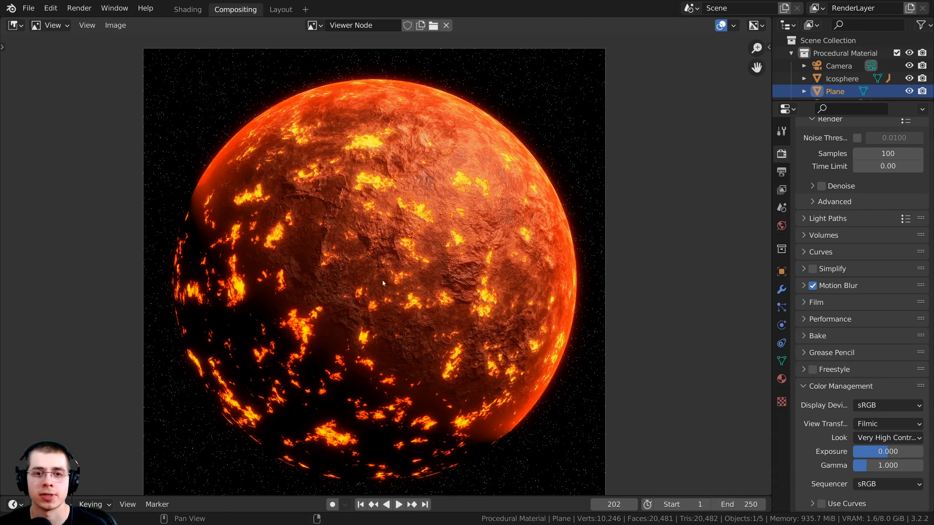
pyautogui.moveTo(238, 315); pyautogui.dragTo(246, 305, button='middle')
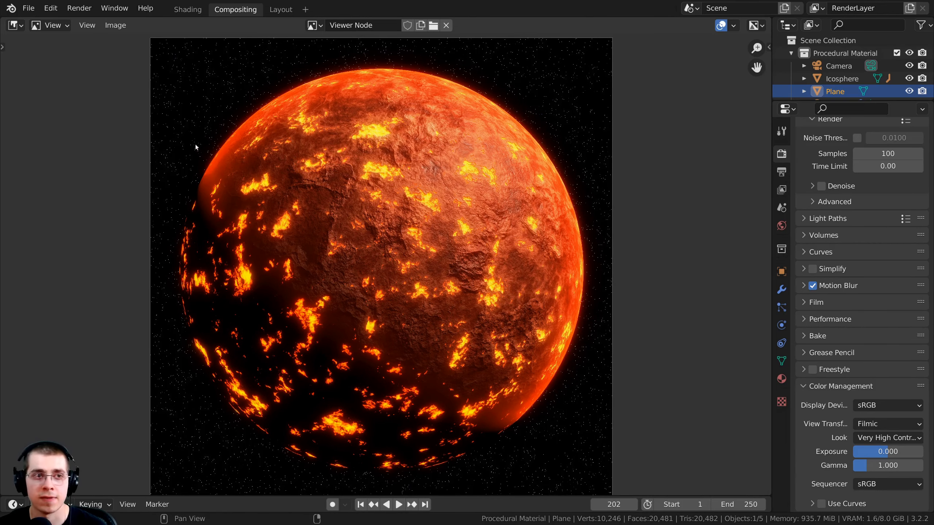
# - Check the options for saving the image and maximize the Image Editor to fill the window
pyautogui.click(115, 25)
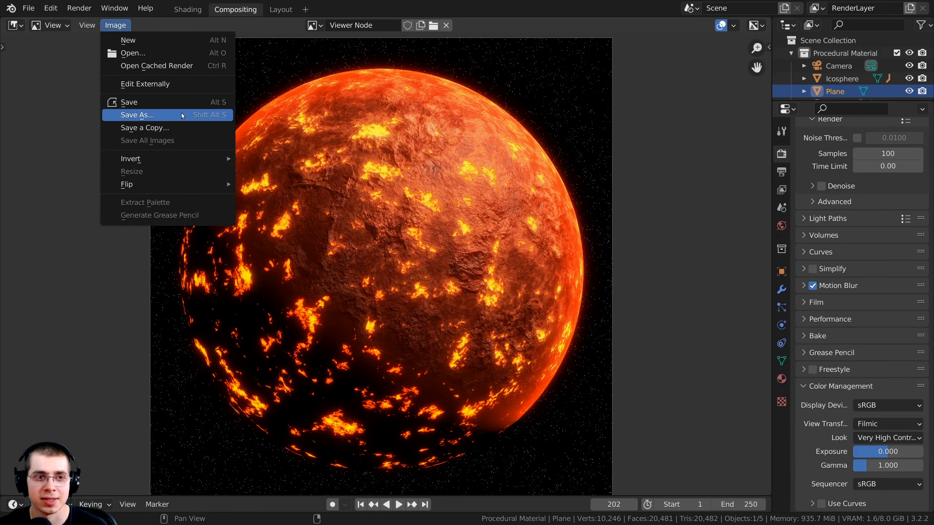
pyautogui.press('Escape')
pyautogui.hotkey('ctrl', 'space')
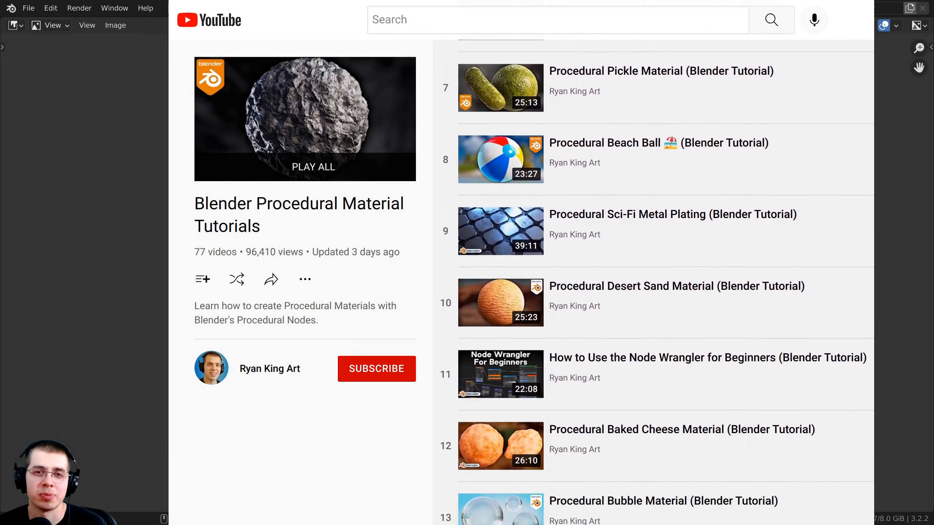
pyautogui.scroll(-7, 654, 283)
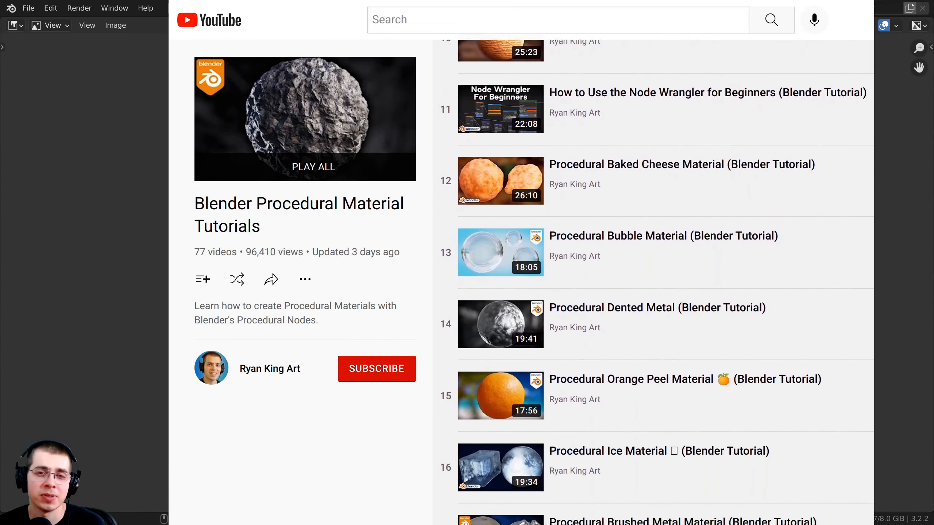
pyautogui.scroll(-4, 654, 283)
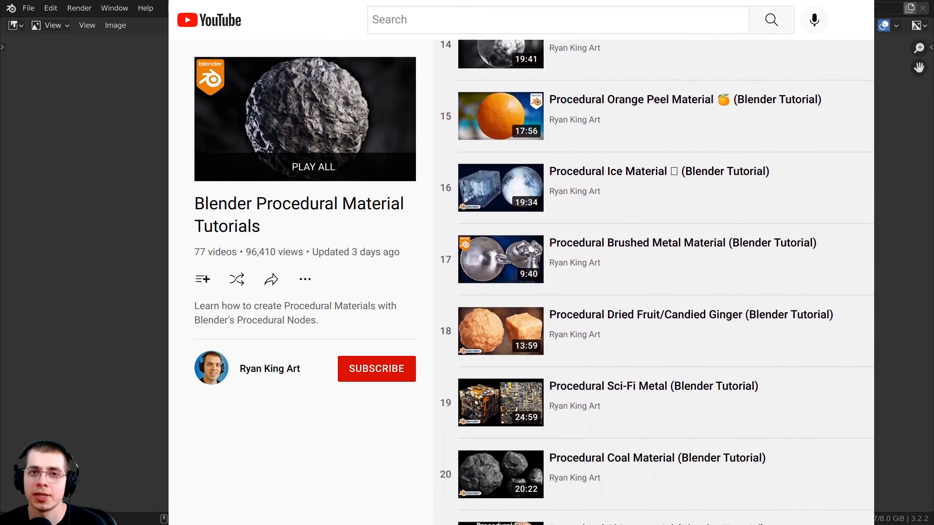
pyautogui.scroll(-4, 654, 283)
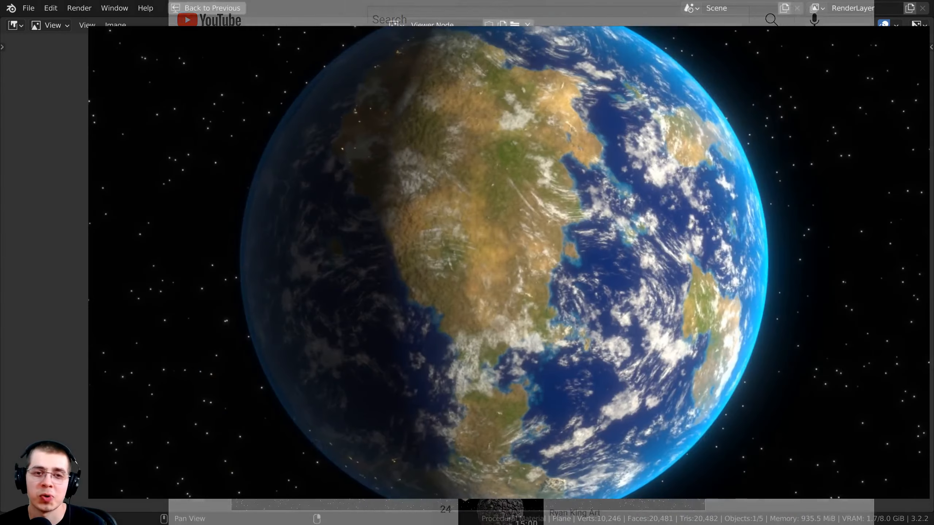